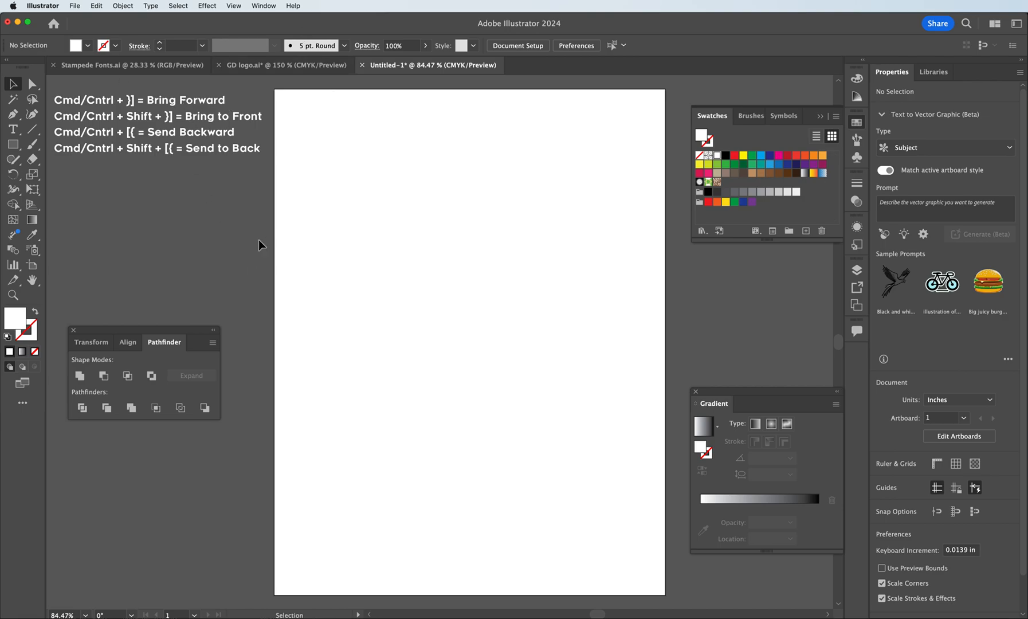
Reposition the floating Pathfinder panel on the empty pasteboard beside the artboard's lower half
{"action": "left_click_drag", "start_coordinate": [135, 335], "coordinate": [147, 254]}
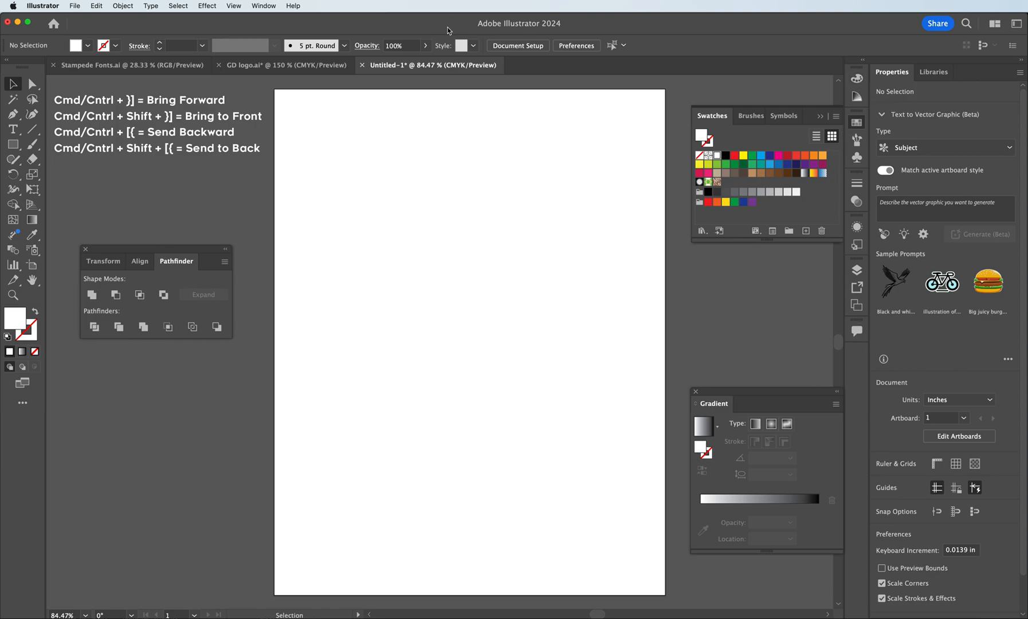
{"action": "left_click", "coordinate": [263, 7]}
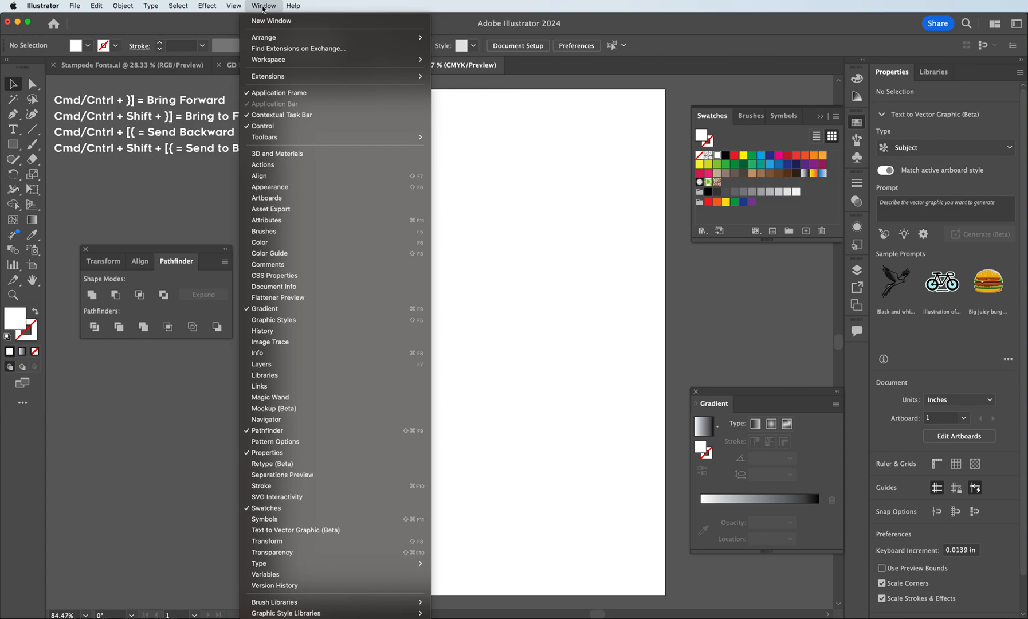
{"action": "left_click", "coordinate": [316, 436]}
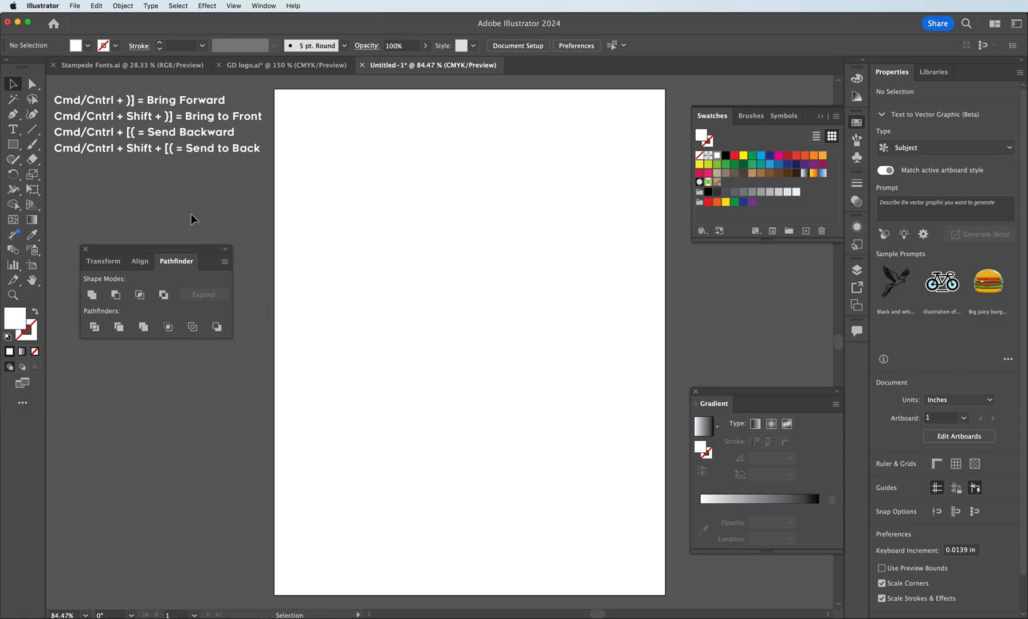
{"action": "left_click_drag", "start_coordinate": [155, 248], "coordinate": [178, 369]}
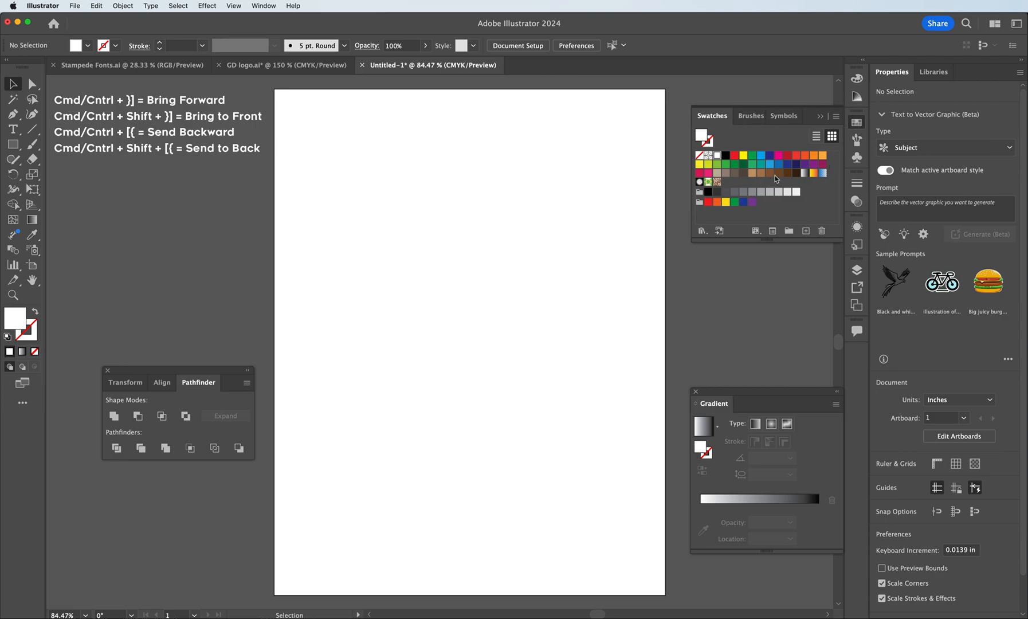
Dock the Gradient panel below the other collapsed panel icons and expand it from there
{"action": "left_click", "coordinate": [860, 186]}
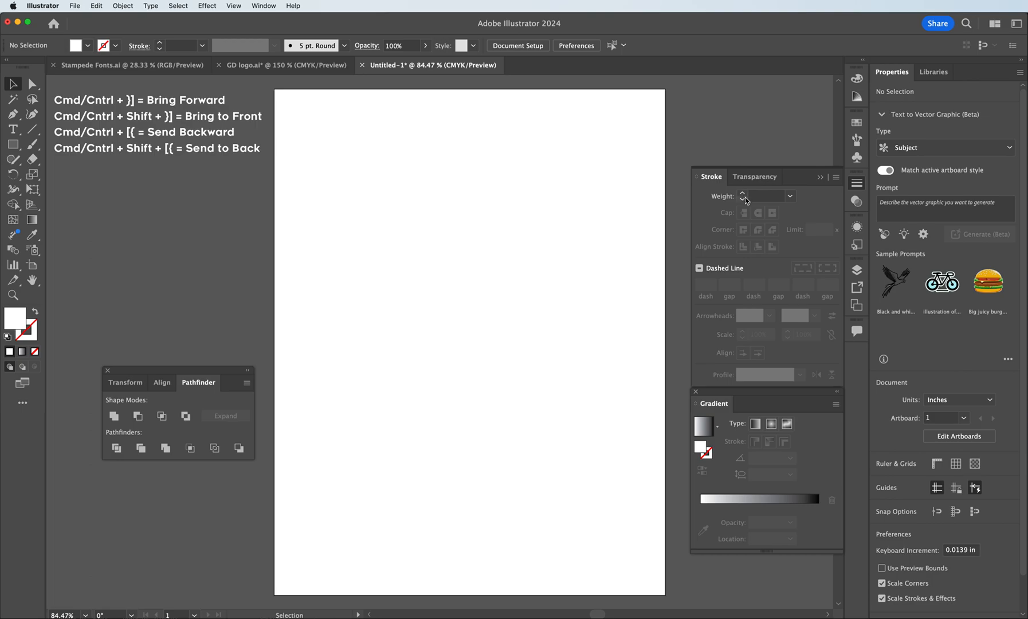
{"action": "mouse_move", "coordinate": [756, 397]}
{"action": "left_mouse_down"}
{"action": "mouse_move", "coordinate": [721, 391]}
{"action": "mouse_move", "coordinate": [753, 396]}
{"action": "left_mouse_up"}
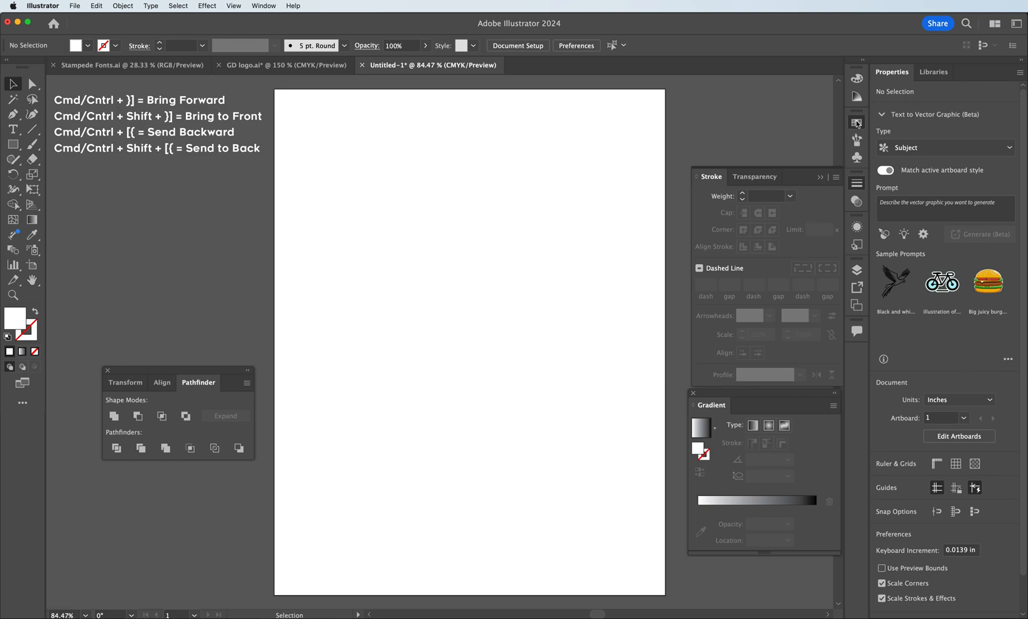
{"action": "left_click", "coordinate": [857, 123]}
{"action": "mouse_move", "coordinate": [720, 402]}
{"action": "left_mouse_down"}
{"action": "mouse_move", "coordinate": [834, 375]}
{"action": "mouse_move", "coordinate": [856, 356]}
{"action": "left_mouse_up"}
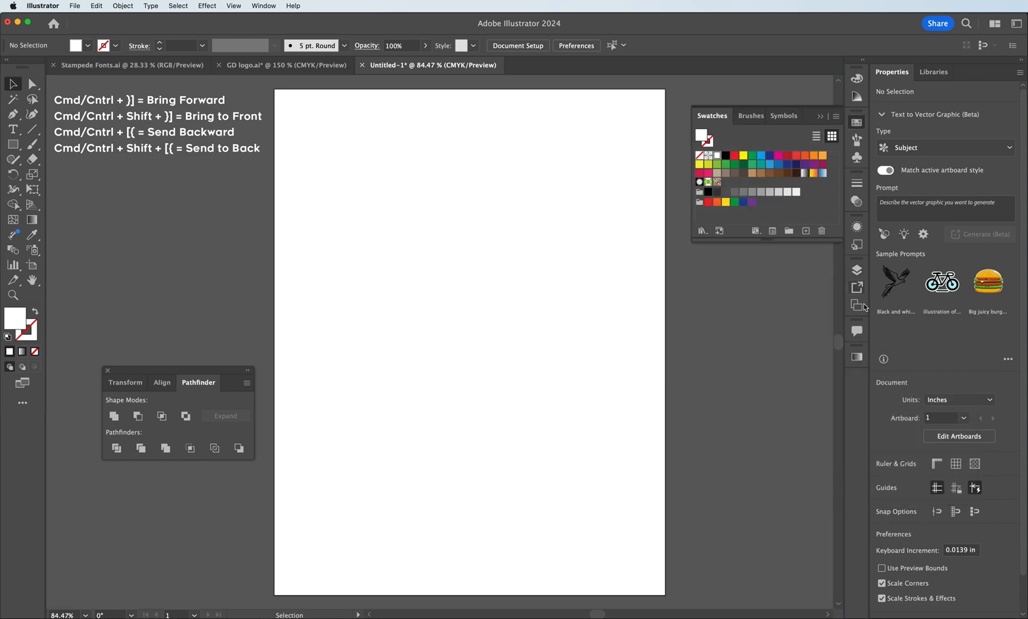
{"action": "left_click", "coordinate": [856, 357]}
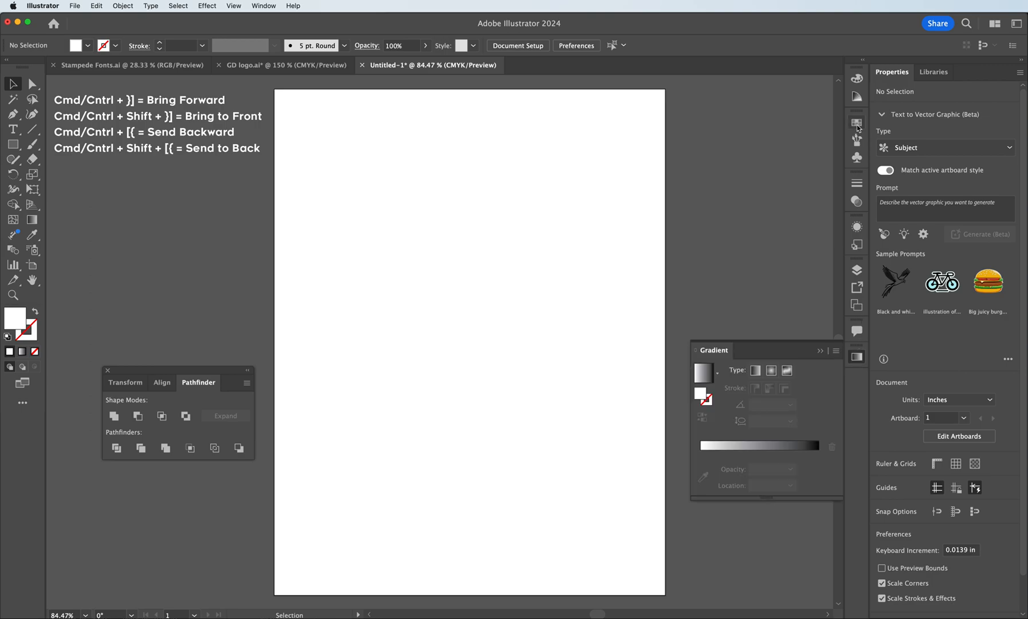
Pull the Gradient panel out of the dock and leave it floating over the artboard's right edge
{"action": "left_click", "coordinate": [856, 358]}
{"action": "left_click", "coordinate": [855, 357]}
{"action": "mouse_move", "coordinate": [856, 357]}
{"action": "left_mouse_down"}
{"action": "mouse_move", "coordinate": [794, 351]}
{"action": "mouse_move", "coordinate": [855, 363]}
{"action": "left_mouse_up"}
{"action": "left_click", "coordinate": [855, 357]}
{"action": "mouse_move", "coordinate": [716, 347]}
{"action": "left_mouse_down"}
{"action": "mouse_move", "coordinate": [695, 304]}
{"action": "mouse_move", "coordinate": [714, 312]}
{"action": "mouse_move", "coordinate": [713, 299]}
{"action": "mouse_move", "coordinate": [725, 329]}
{"action": "mouse_move", "coordinate": [715, 336]}
{"action": "left_mouse_up"}
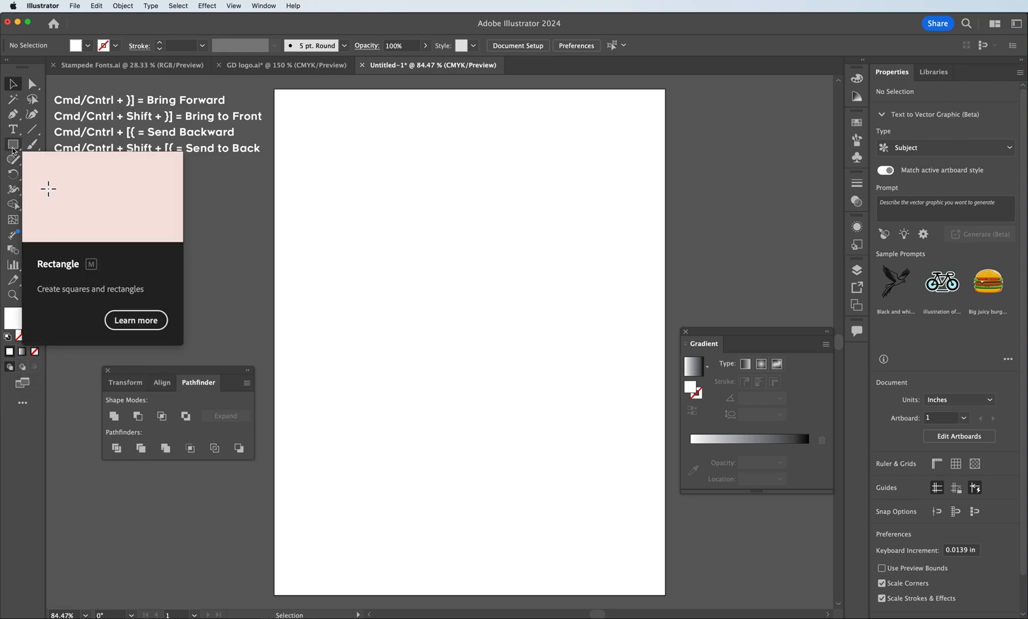
{"action": "left_click", "coordinate": [261, 6]}
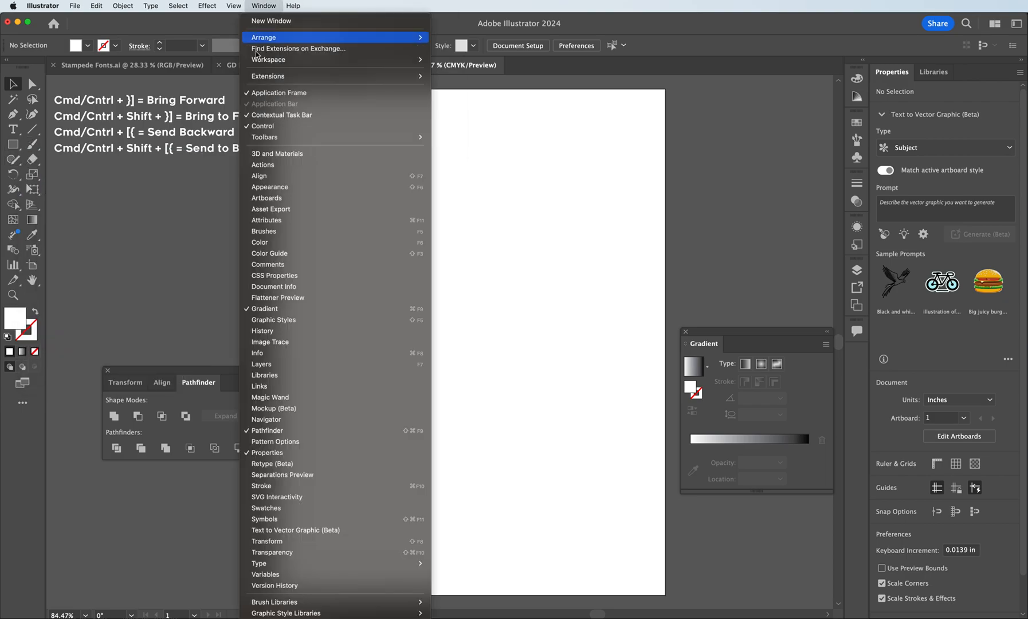
{"action": "mouse_move", "coordinate": [266, 60]}
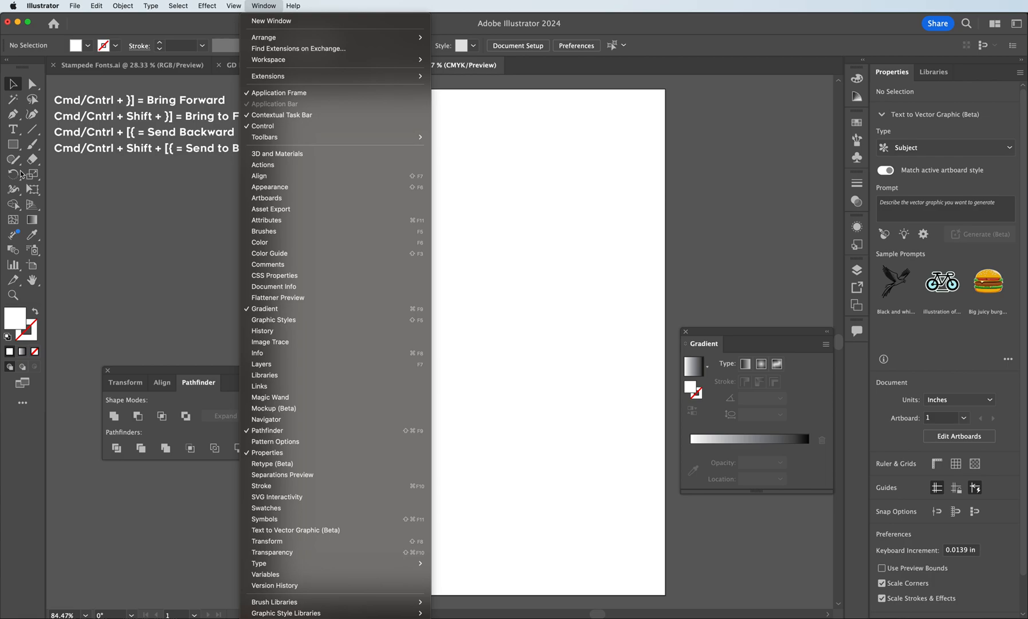
{"action": "left_click", "coordinate": [83, 28]}
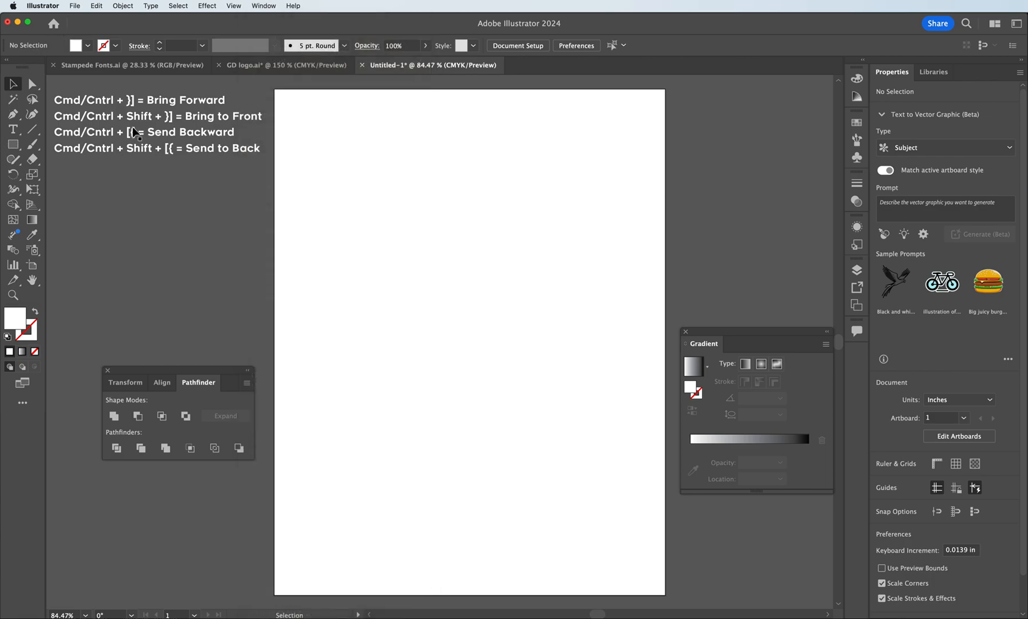
Draw a rectangle about 2.75 by 1.67 in on the artboard's upper part, using the default white fill and black stroke
{"action": "left_click", "coordinate": [14, 144]}
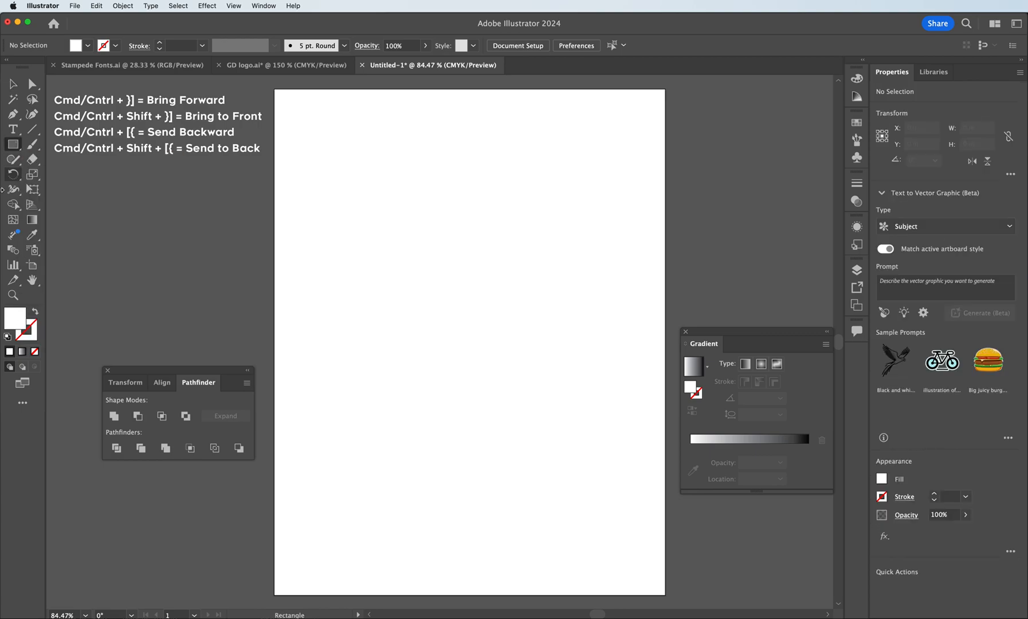
{"action": "left_click", "coordinate": [9, 336]}
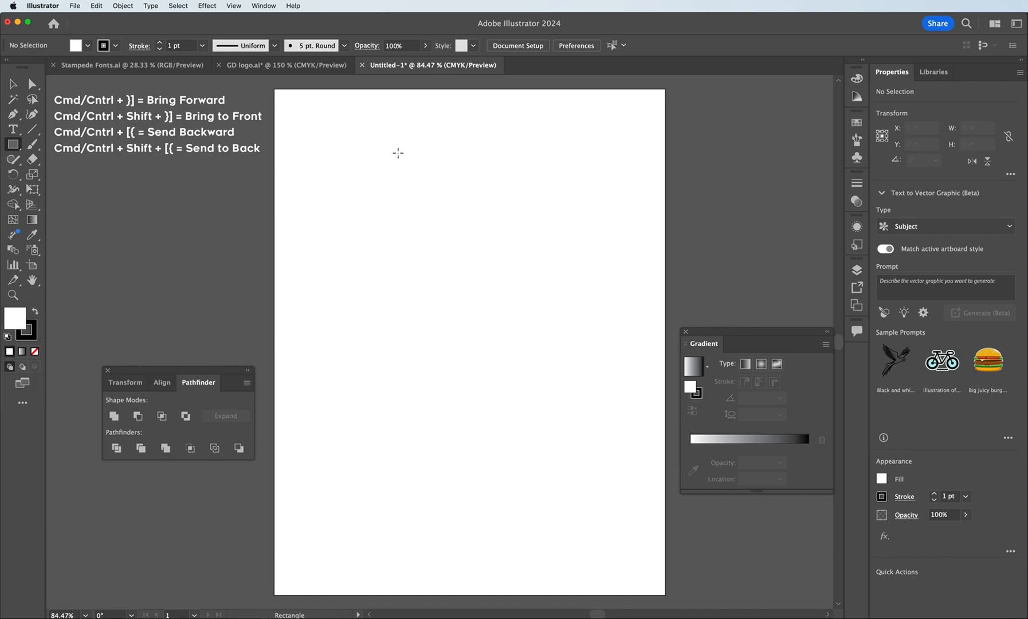
{"action": "left_click_drag", "start_coordinate": [407, 156], "coordinate": [533, 233]}
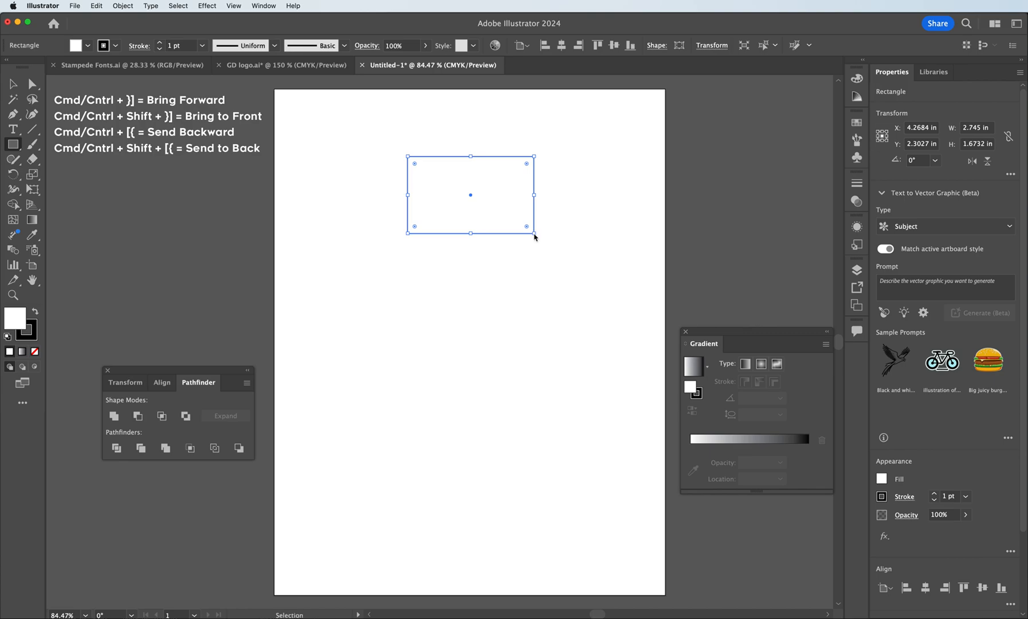
{"action": "key", "text": "super+equal"}
{"action": "key", "text": "super+equal"}
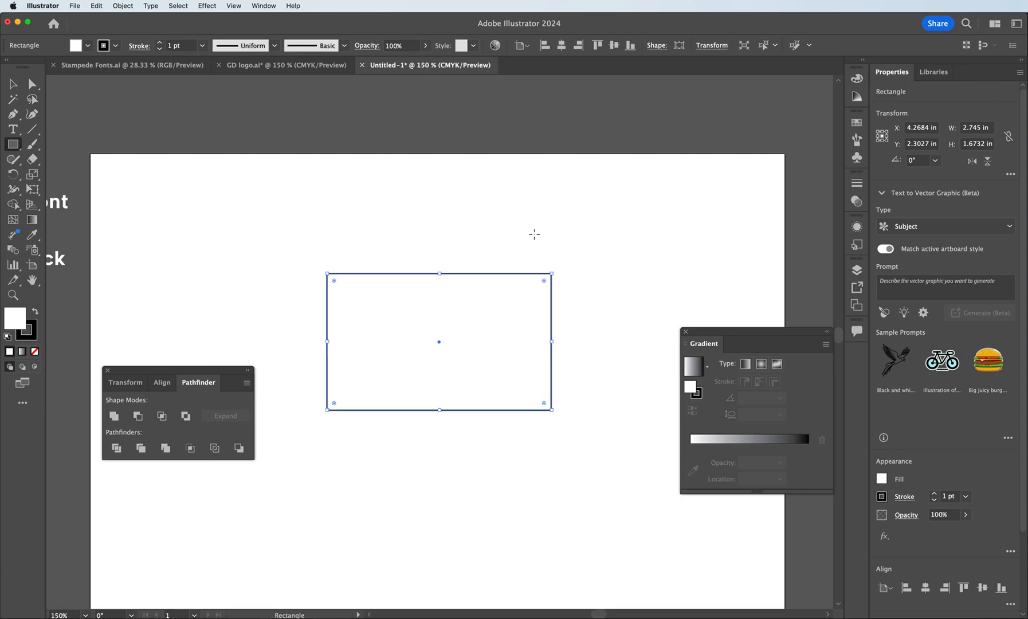
{"action": "key", "text": "v"}
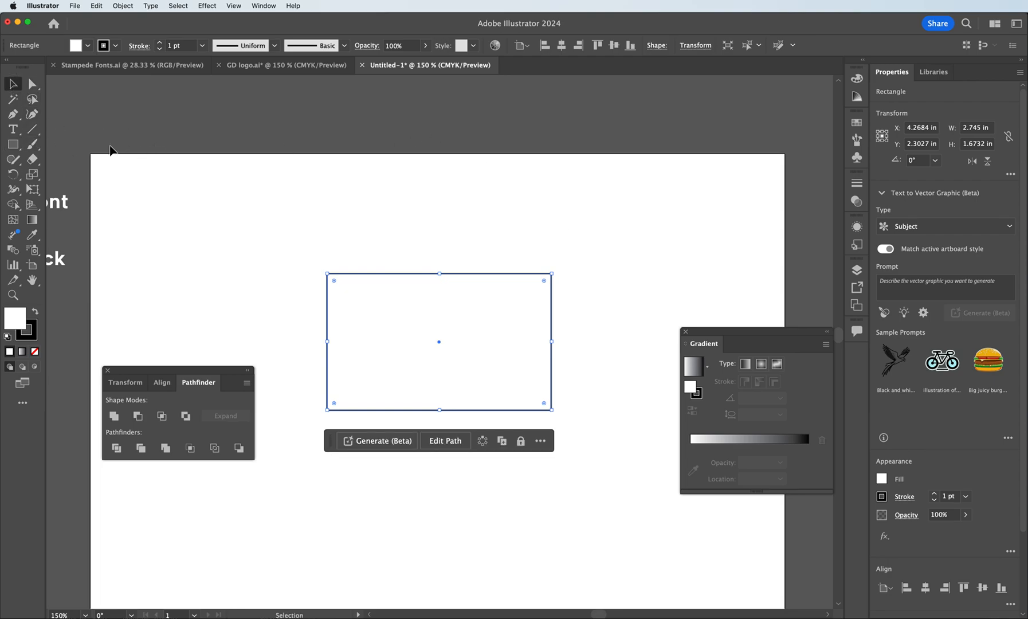
Draw a circle about 0.55 in across, centred on the midpoint of the rectangle's top edge
{"action": "left_click", "coordinate": [17, 148]}
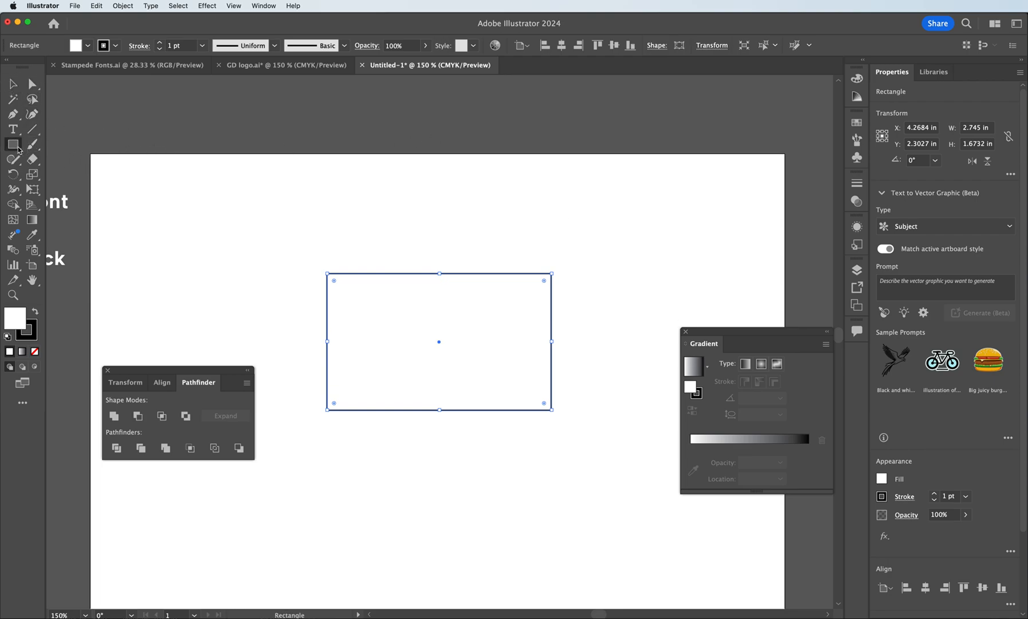
{"action": "left_click_drag", "start_coordinate": [17, 147], "coordinate": [72, 181]}
{"action": "left_click_drag", "start_coordinate": [438, 273], "coordinate": [462, 294]}
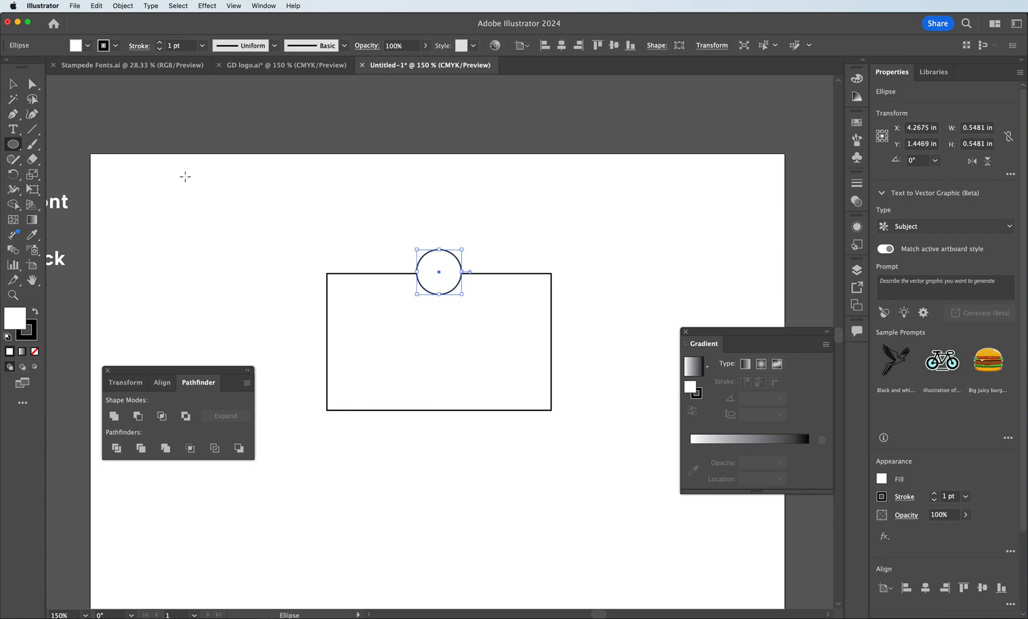
{"action": "left_click", "coordinate": [13, 84]}
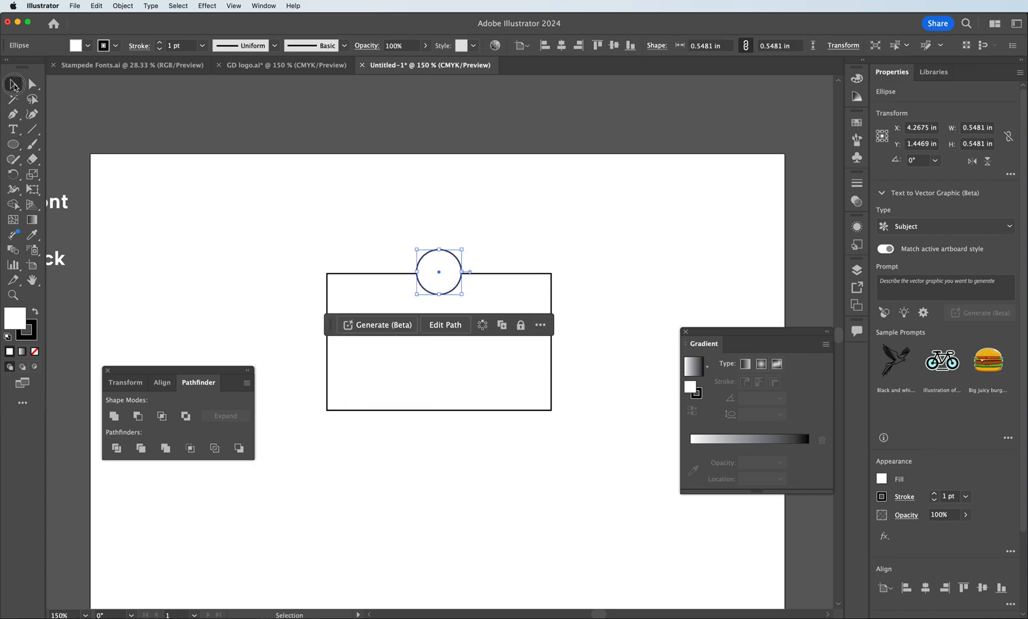
Send the circle on the top edge behind the rectangle and deselect it
{"action": "left_click", "coordinate": [470, 243]}
{"action": "left_click", "coordinate": [457, 261]}
{"action": "key", "text": "a"}
{"action": "key", "text": "v"}
{"action": "left_click", "coordinate": [427, 226]}
{"action": "left_click", "coordinate": [451, 261]}
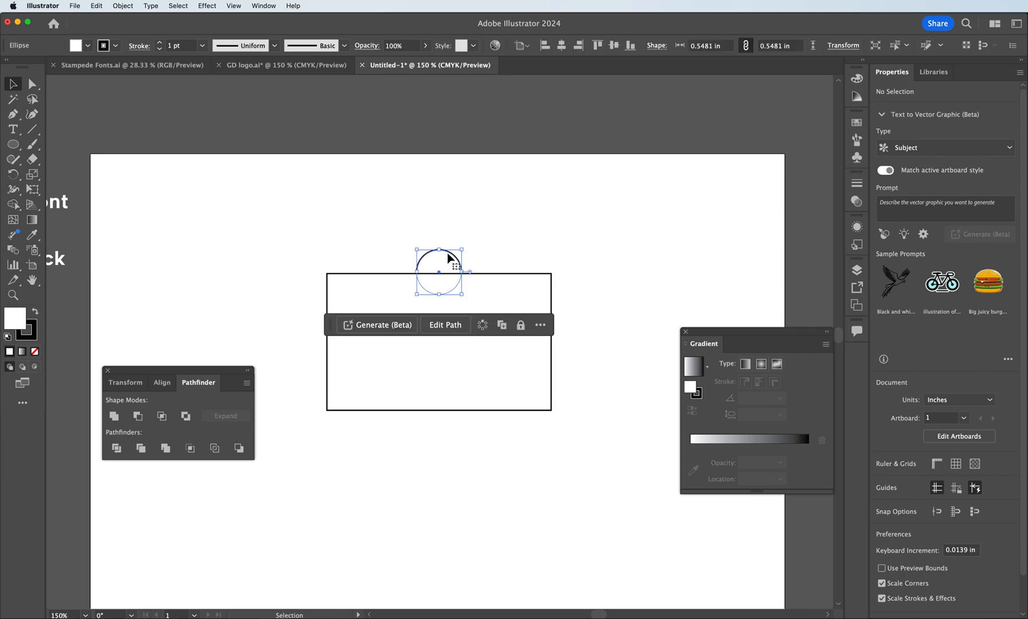
{"action": "left_click", "coordinate": [420, 239]}
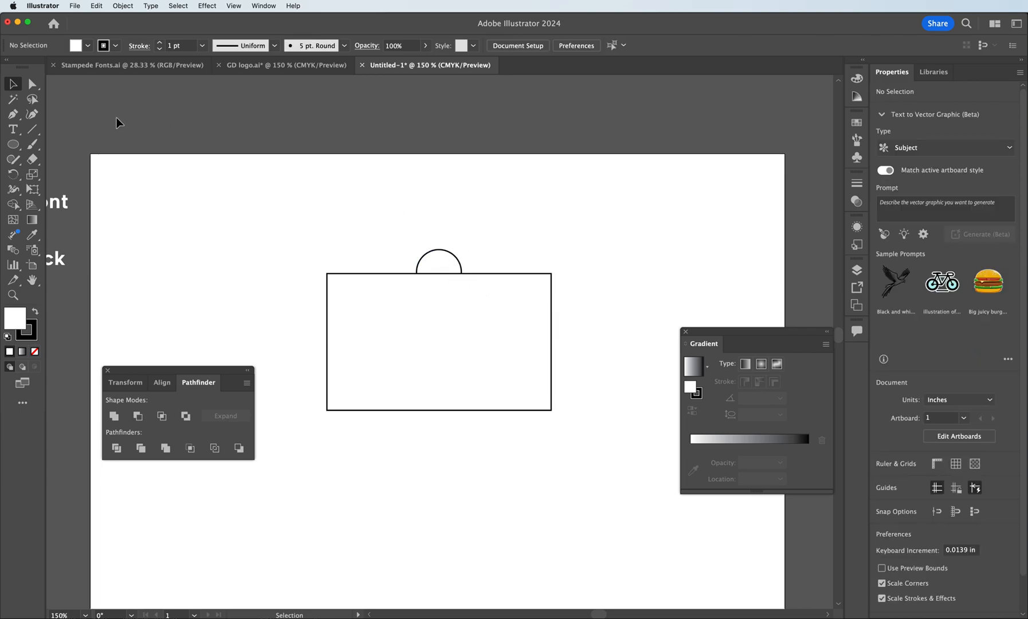
Draw a narrow upright rectangle about 0.12 by 0.57 in, rising from the top of the half-circle dome
{"action": "left_click", "coordinate": [12, 144]}
{"action": "left_click", "coordinate": [63, 147]}
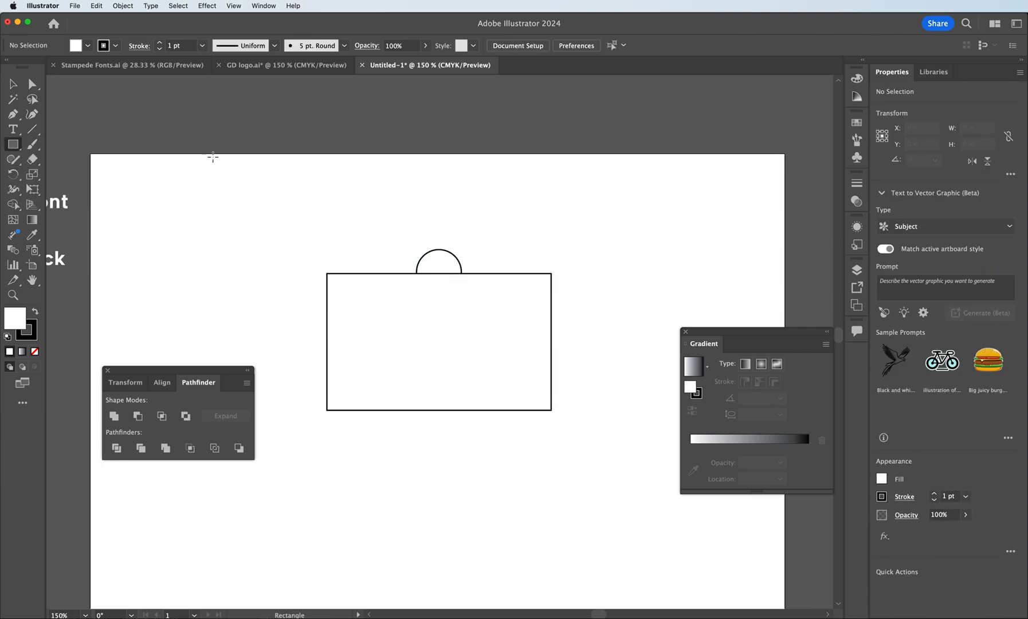
{"action": "left_click_drag", "start_coordinate": [433, 212], "coordinate": [447, 230]}
Send the narrow rectangle behind the dome and nudge it one increment left to centre it over the dome
{"action": "left_click", "coordinate": [13, 84]}
{"action": "key", "text": "a"}
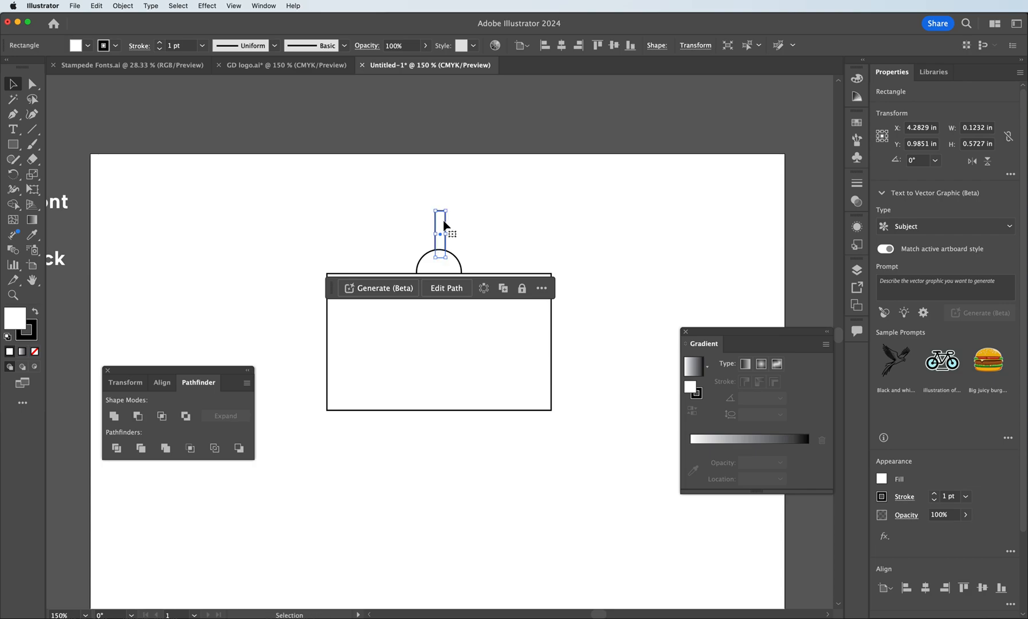
{"action": "key", "text": "a"}
{"action": "key", "text": "v"}
{"action": "key", "text": "Left"}
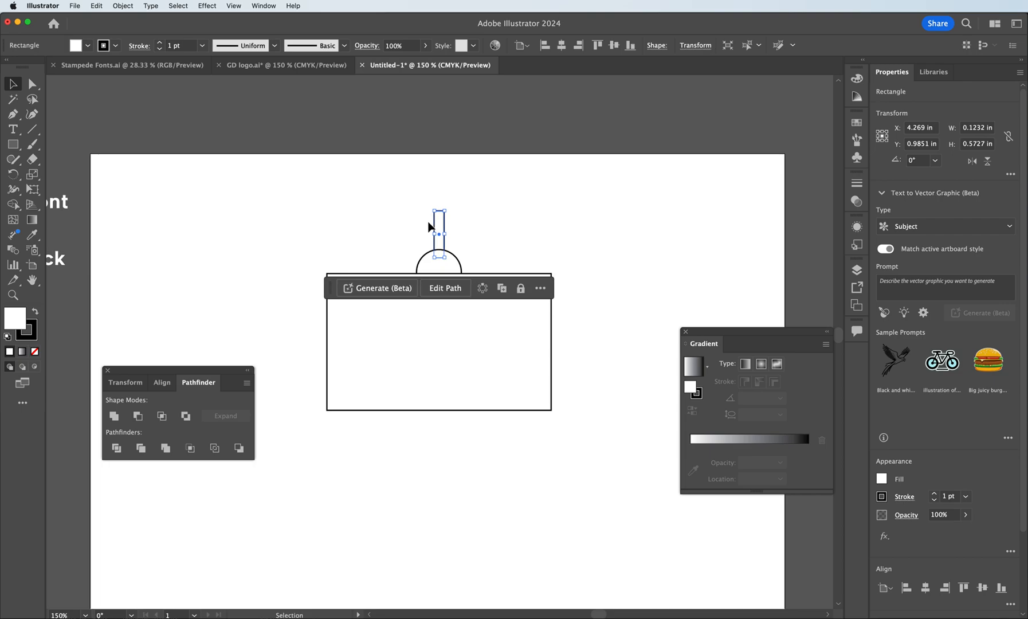
{"action": "left_click", "coordinate": [401, 229]}
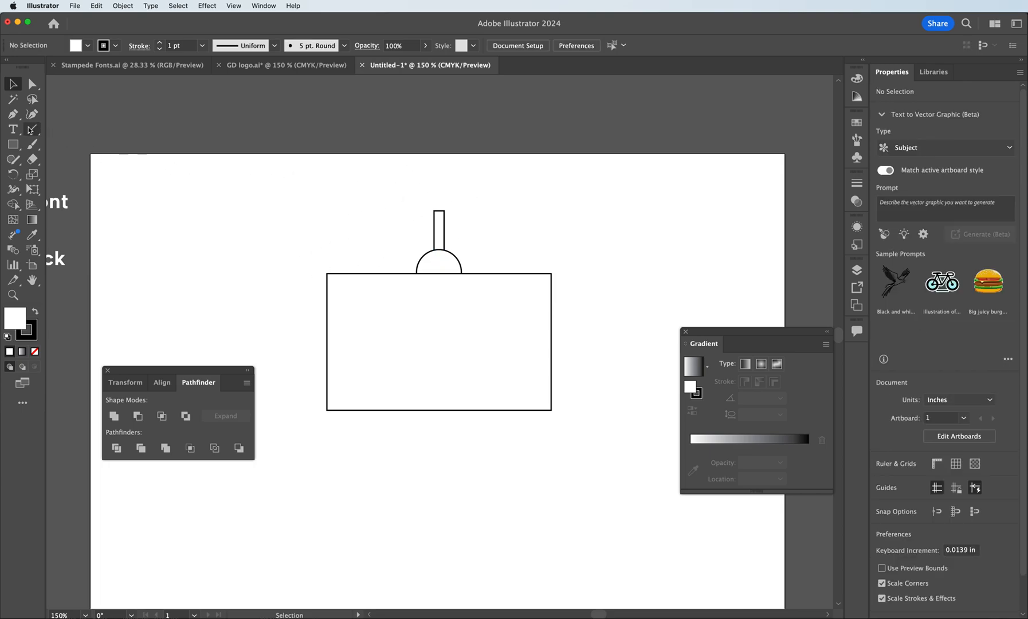
Draw a circle about 0.36 in across over the upper end of the narrow rectangle as the antenna's tip
{"action": "left_click", "coordinate": [18, 149]}
{"action": "left_click", "coordinate": [18, 148]}
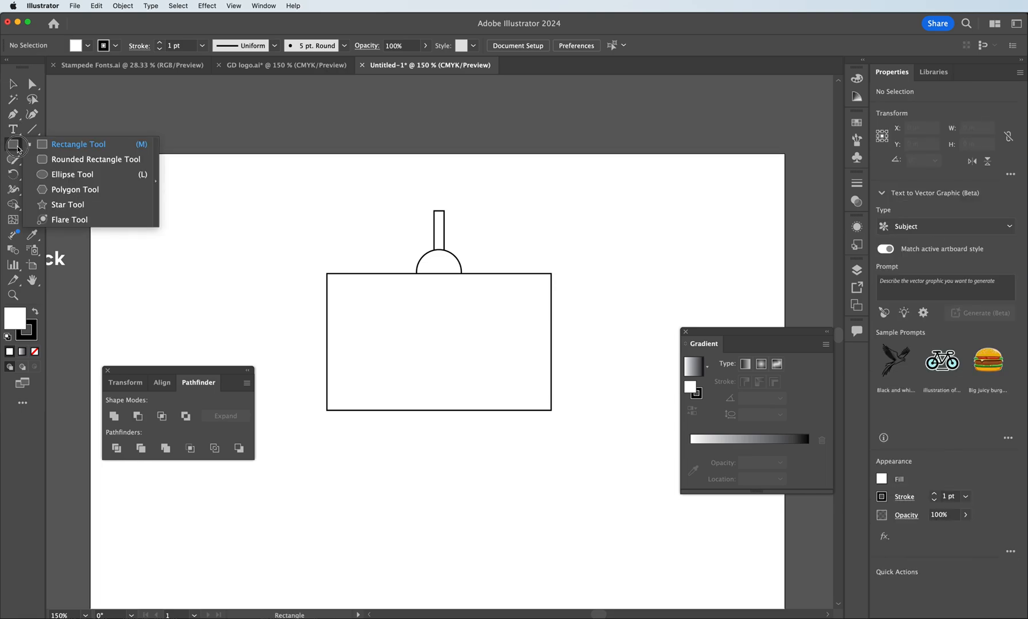
{"action": "left_click", "coordinate": [73, 174]}
{"action": "mouse_move", "coordinate": [425, 184]}
{"action": "left_mouse_down"}
{"action": "mouse_move", "coordinate": [465, 229]}
{"action": "mouse_move", "coordinate": [439, 193]}
{"action": "left_mouse_up"}
{"action": "left_click", "coordinate": [12, 84]}
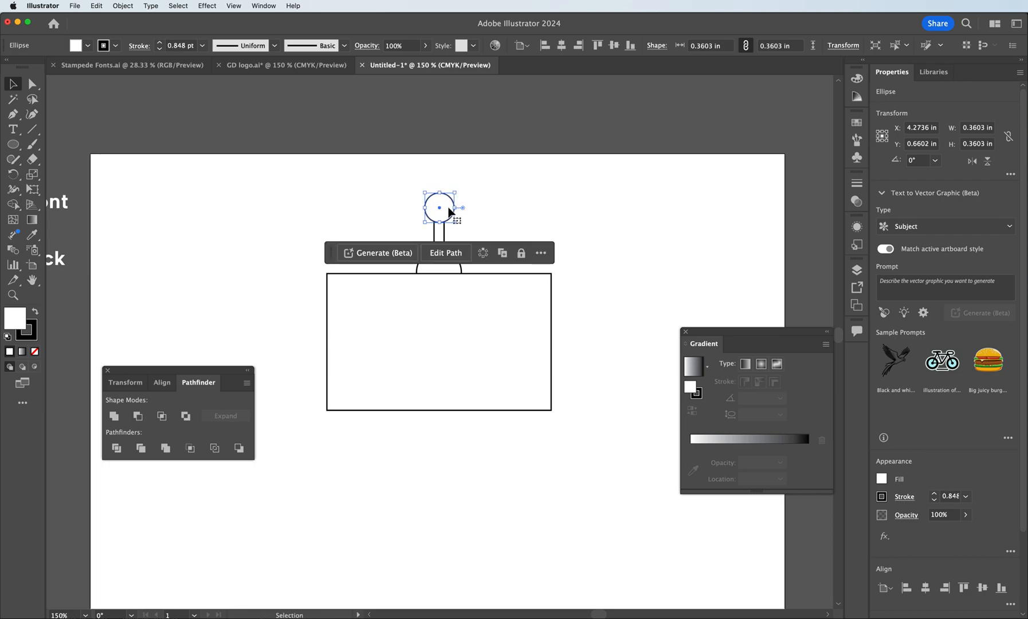
{"action": "key", "text": "super+shift+a"}
Draw a circle about 0.57 in across in the upper-left area of the large rectangle as the first eye
{"action": "scroll", "coordinate": [485, 200], "scroll_direction": "up", "scroll_amount": 3}
{"action": "scroll", "coordinate": [486, 198], "scroll_direction": "down", "scroll_amount": 5}
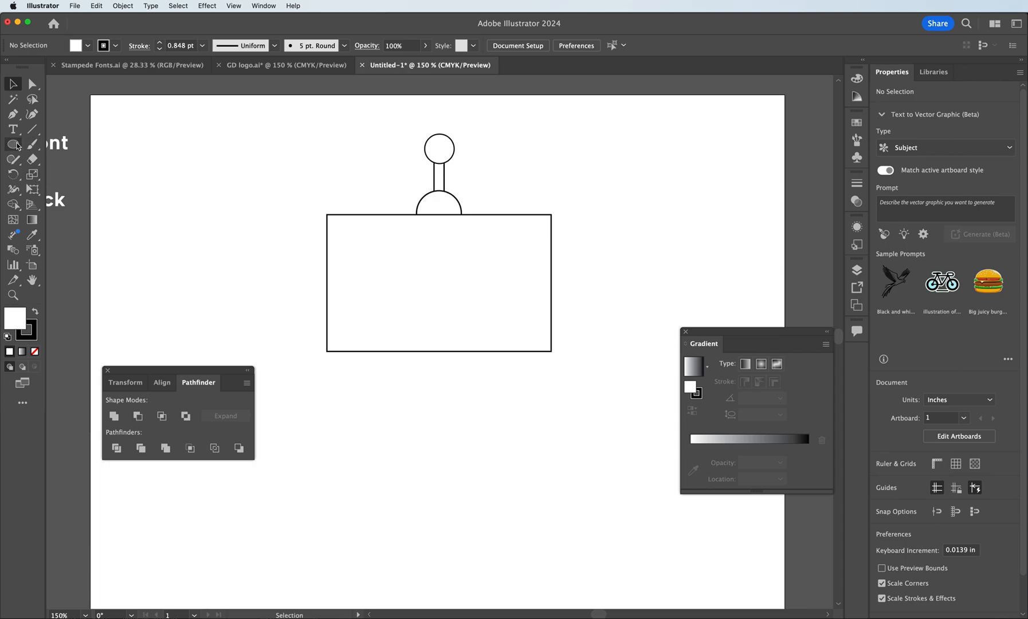
{"action": "left_click_drag", "start_coordinate": [18, 146], "coordinate": [133, 176]}
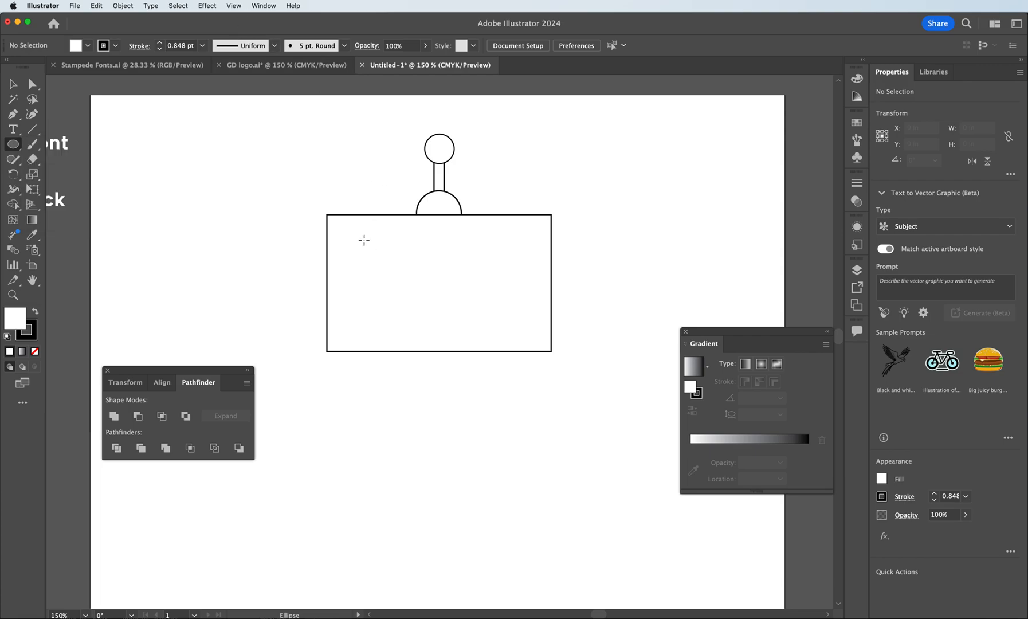
{"action": "left_click_drag", "start_coordinate": [357, 236], "coordinate": [401, 283]}
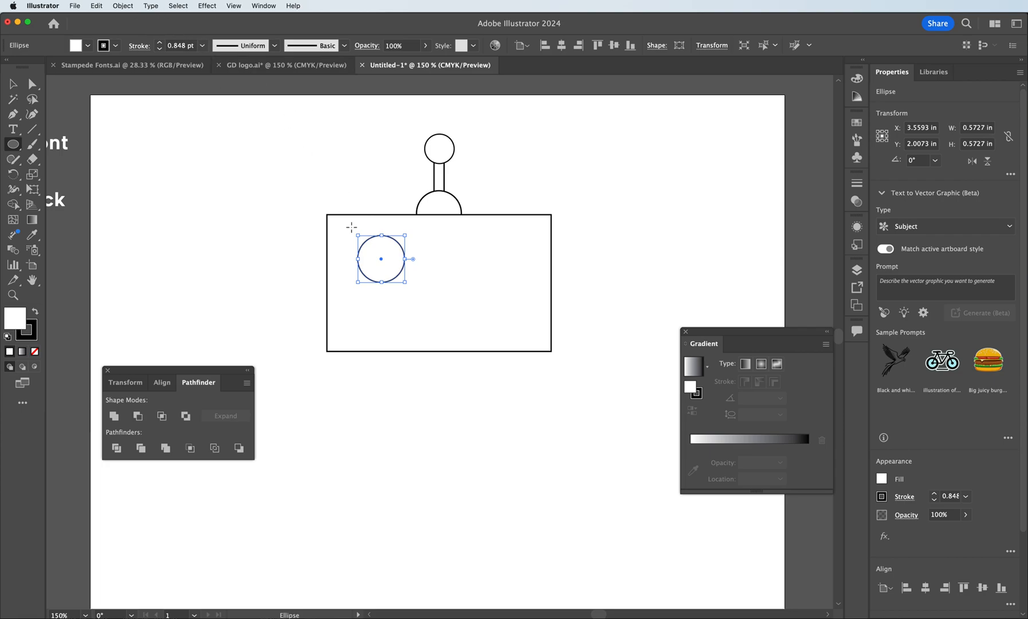
Start an Offset Path on the eye circle and preview the result with an offset of 0.08 in
{"action": "left_click", "coordinate": [122, 6]}
{"action": "mouse_move", "coordinate": [207, 269]}
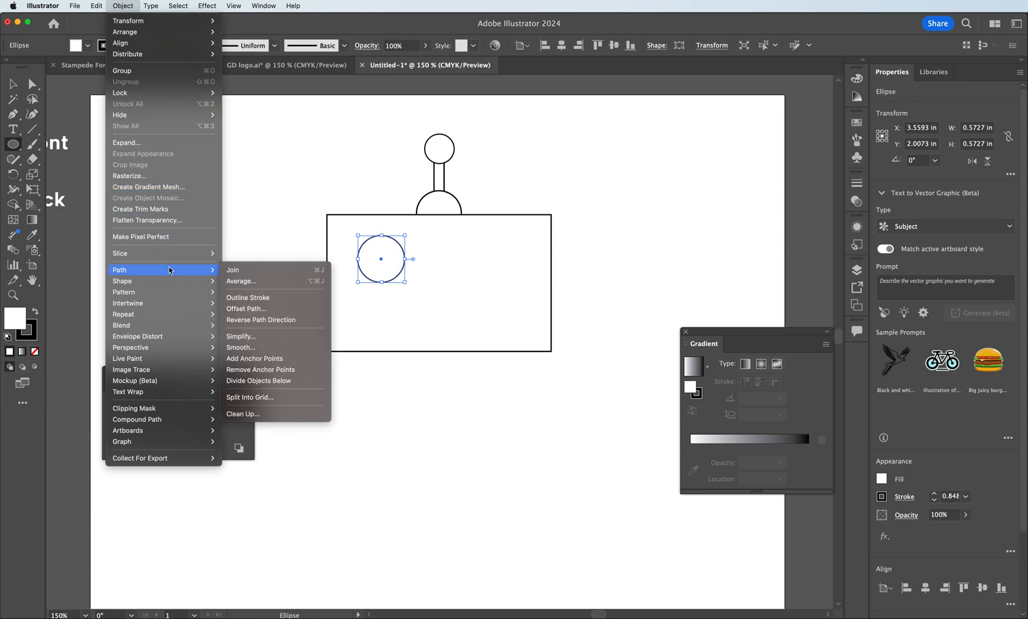
{"action": "left_click", "coordinate": [259, 309]}
{"action": "left_click_drag", "start_coordinate": [748, 292], "coordinate": [601, 171]}
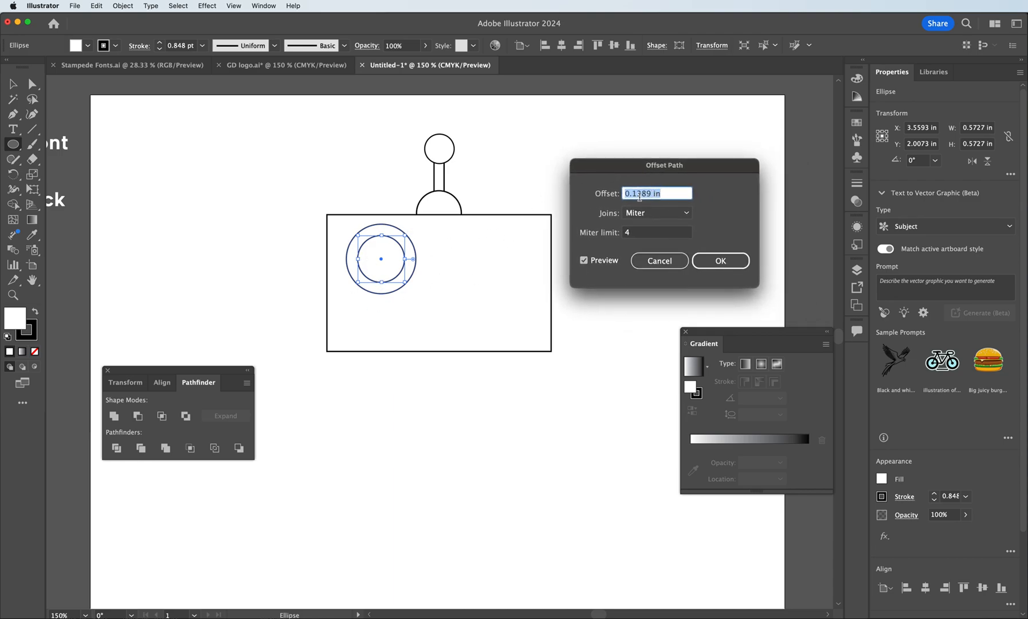
{"action": "key", "text": "Down"}
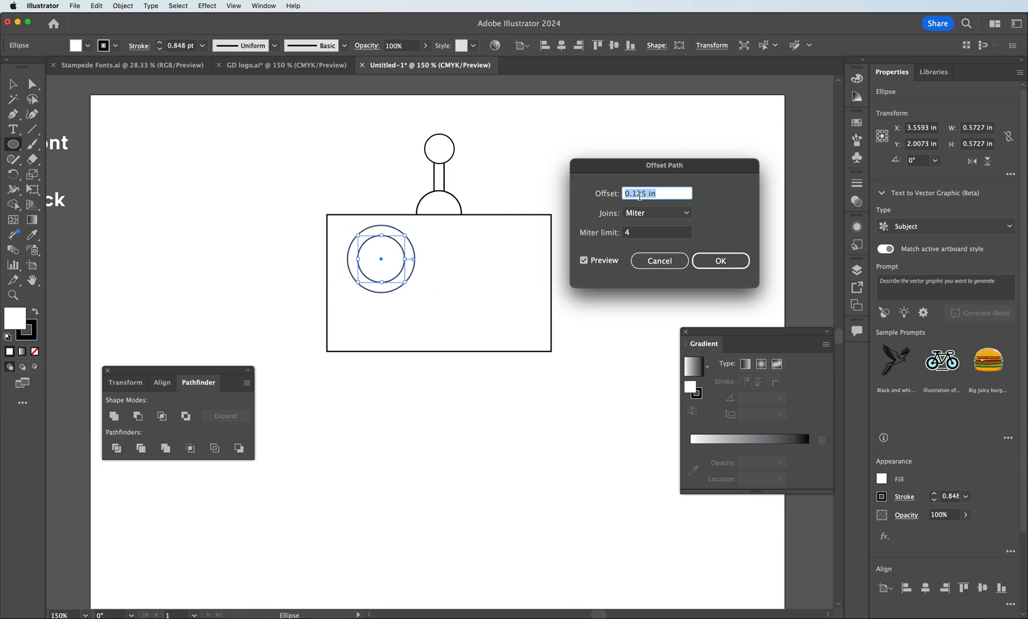
{"action": "key", "text": "Down"}
{"action": "key", "text": "Down"}
{"action": "key", "text": "Up"}
{"action": "key", "text": "Up"}
{"action": "left_click_drag", "start_coordinate": [646, 195], "coordinate": [634, 196]}
{"action": "type", "text": "08"}
{"action": "left_click", "coordinate": [585, 261]}
{"action": "left_click", "coordinate": [585, 262]}
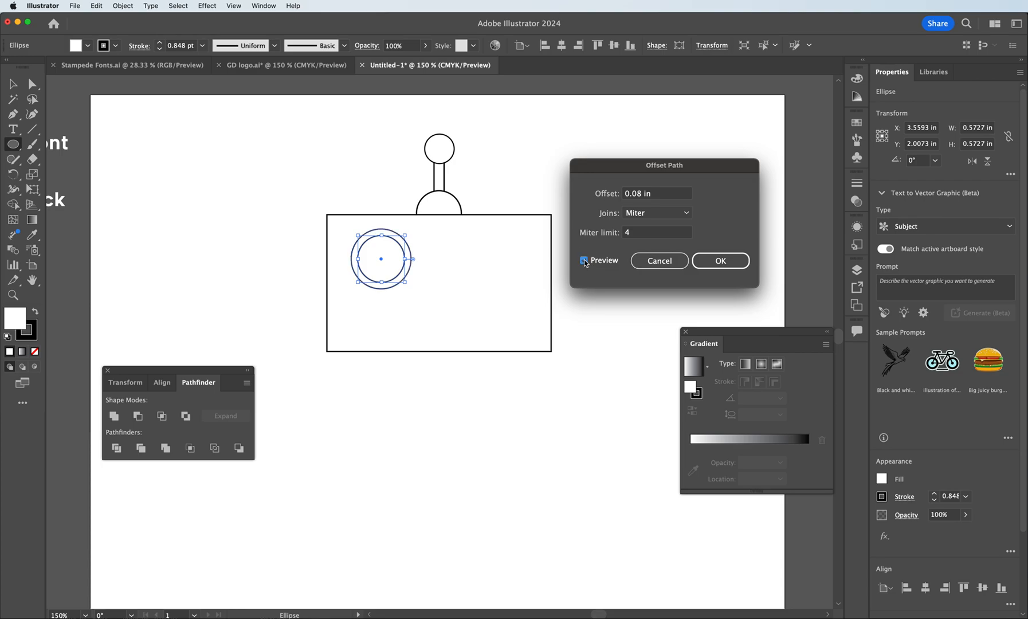
Set the eye circle's offset to 0.06 in, compare the preview, and apply it as an outer ring
{"action": "left_click", "coordinate": [641, 195]}
{"action": "left_click_drag", "start_coordinate": [641, 195], "coordinate": [639, 195]}
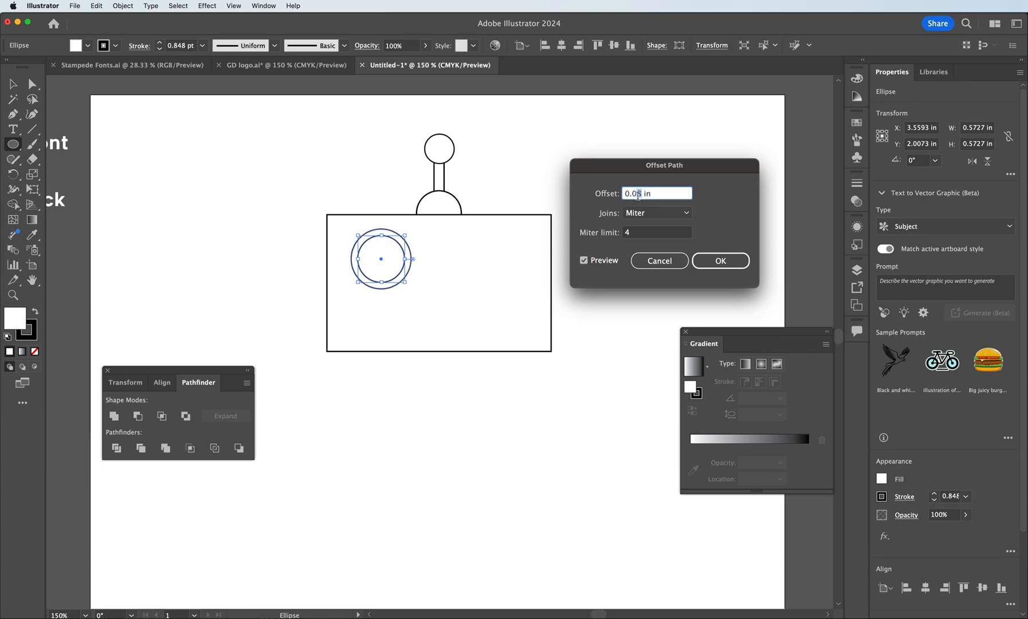
{"action": "left_click", "coordinate": [593, 259]}
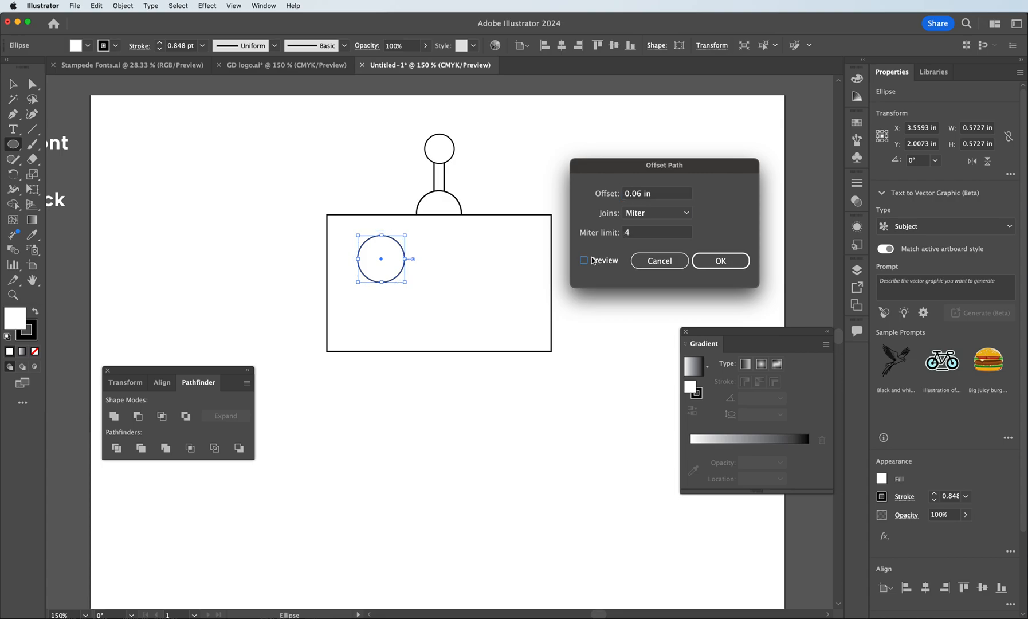
{"action": "left_click", "coordinate": [593, 261]}
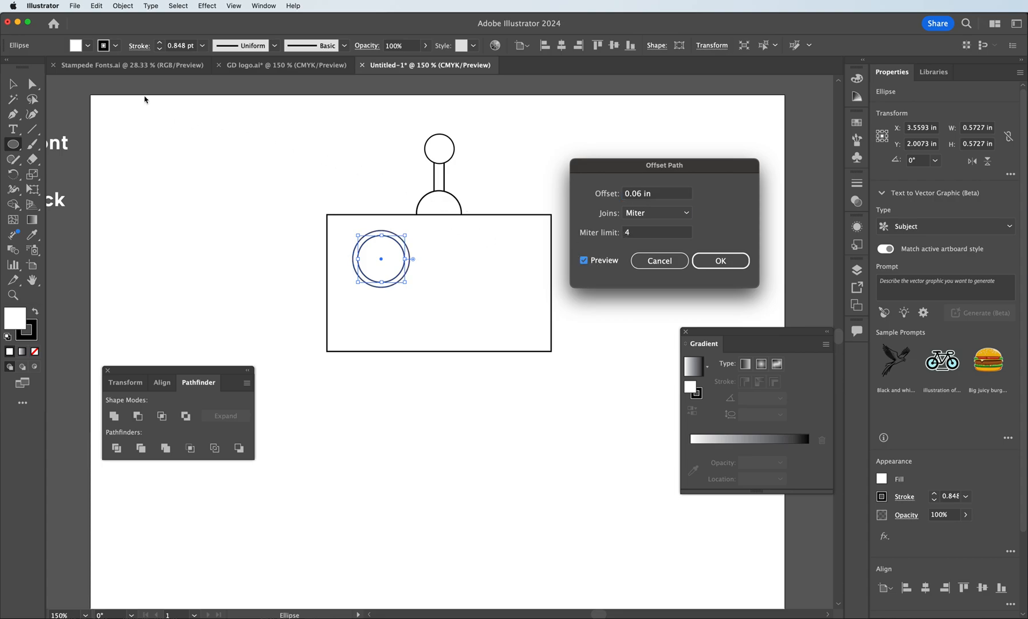
{"action": "key", "text": "Return"}
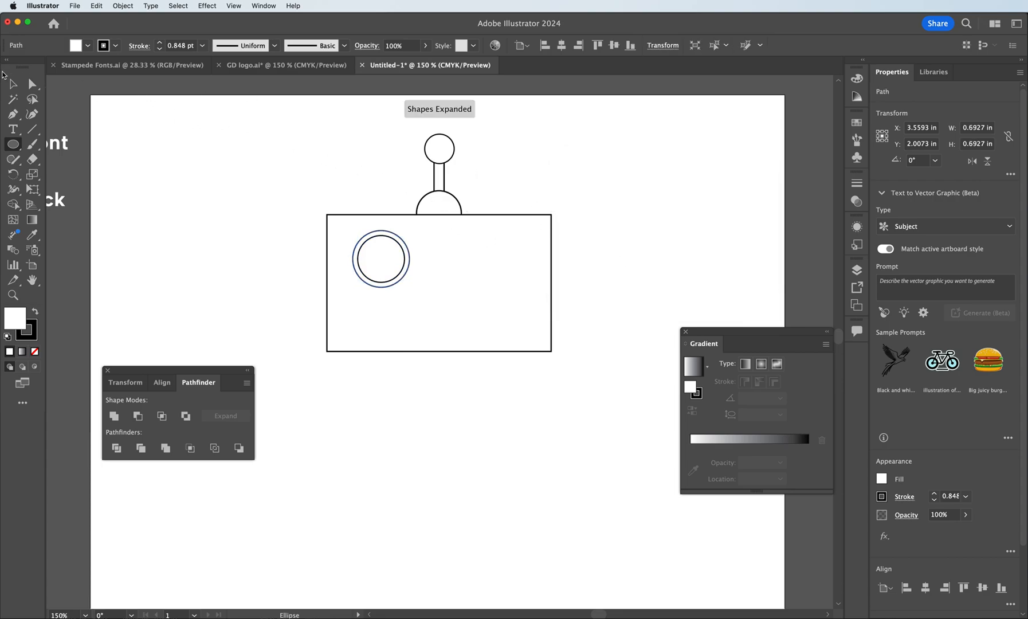
Select both eye circles and place a horizontally aligned copy in the head's upper-right area as the second eye
{"action": "left_click", "coordinate": [12, 83]}
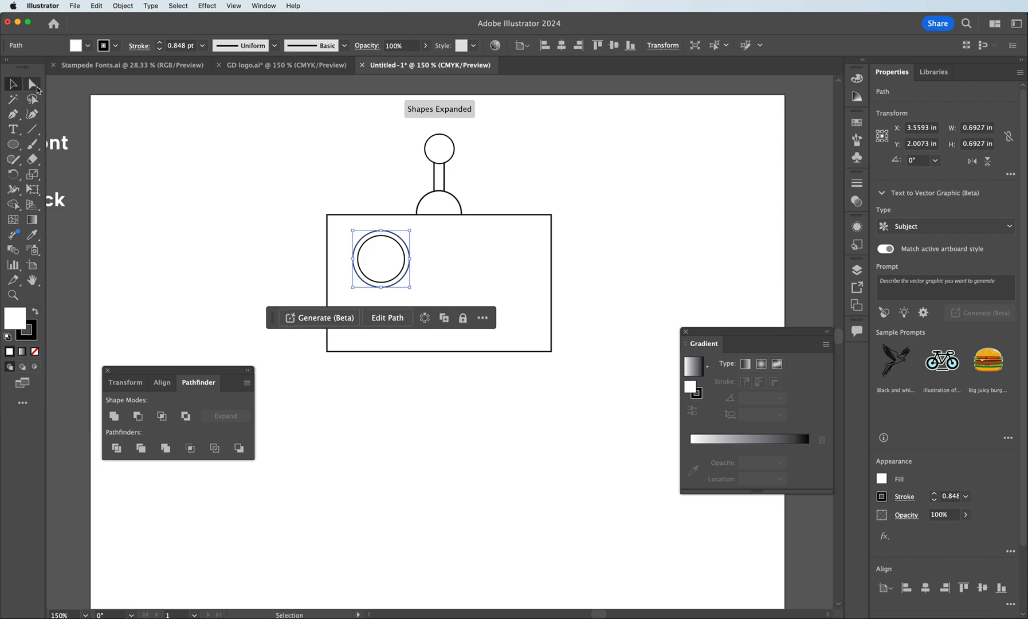
{"action": "left_click", "coordinate": [374, 243], "text": "shift"}
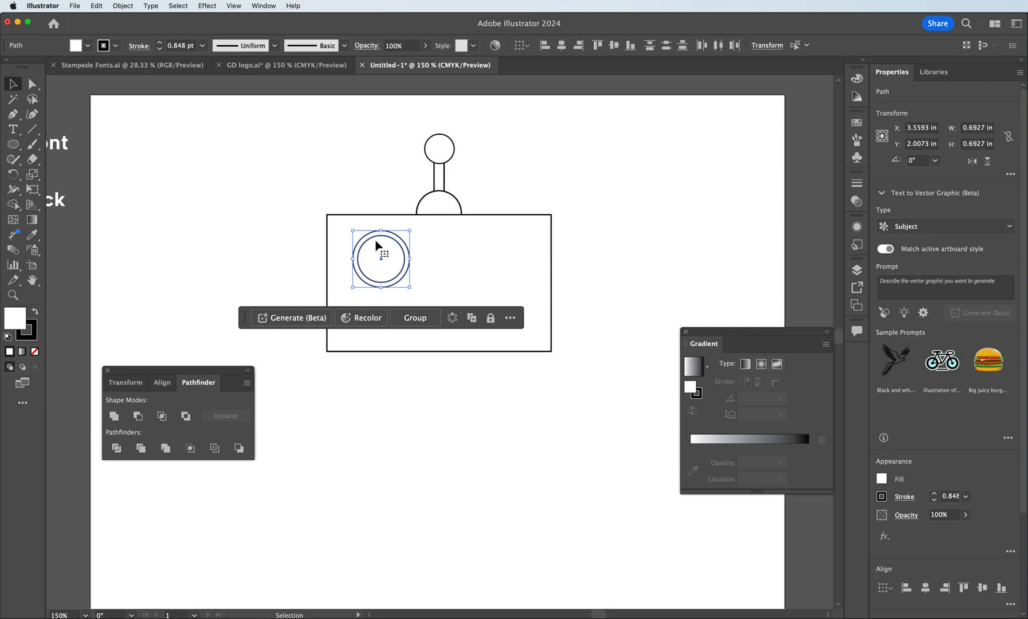
{"action": "left_click", "coordinate": [370, 241]}
{"action": "left_click_drag", "start_coordinate": [371, 243], "coordinate": [484, 244]}
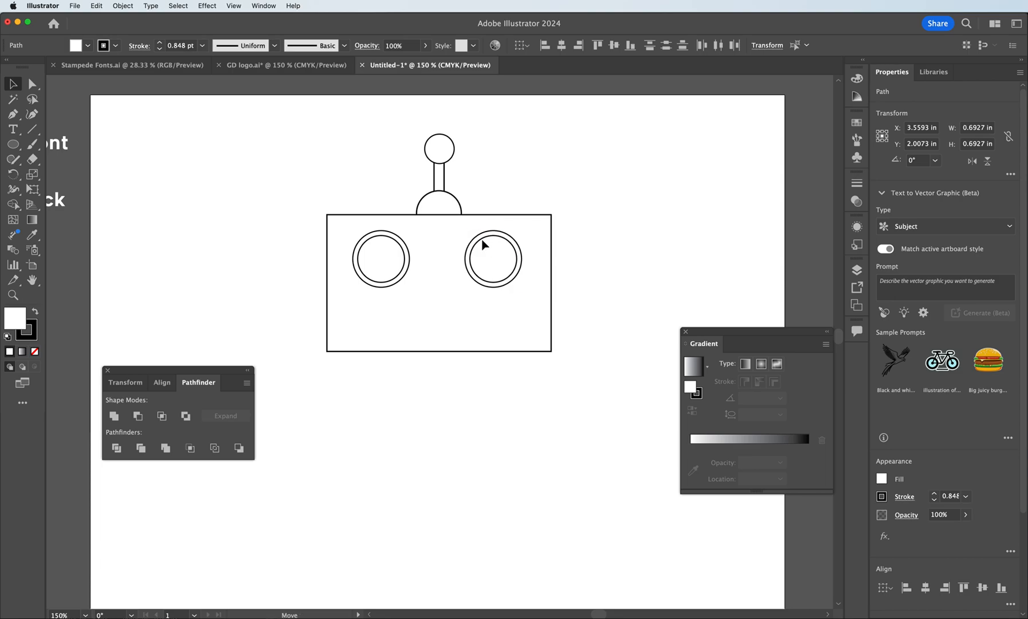
{"action": "left_click", "coordinate": [333, 184]}
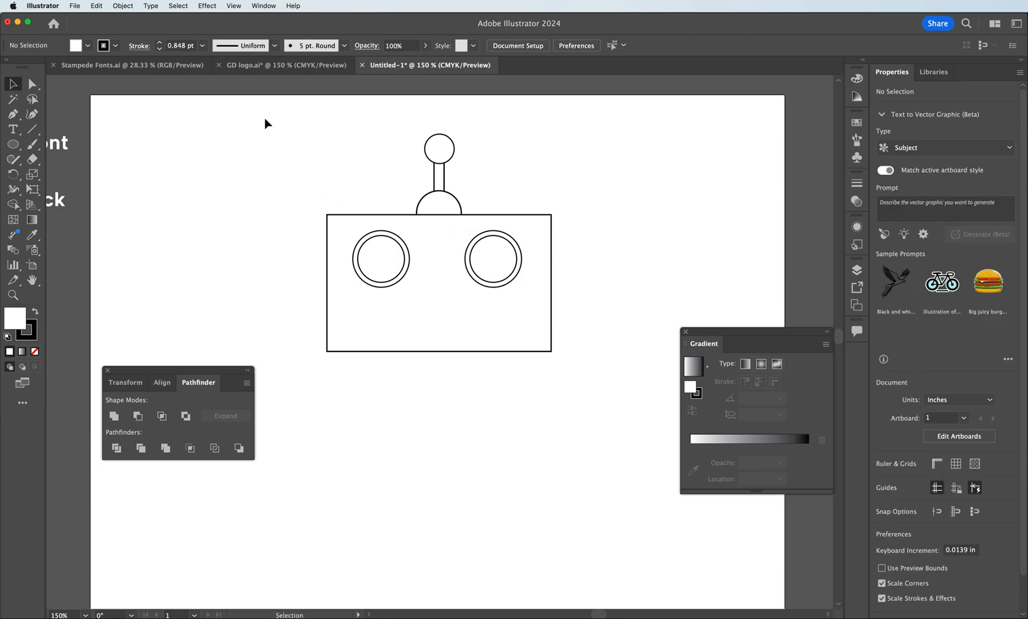
Draw a rounded rectangle about 1.55 by 0.32 in below the eyes as the mouth
{"action": "left_click", "coordinate": [18, 146]}
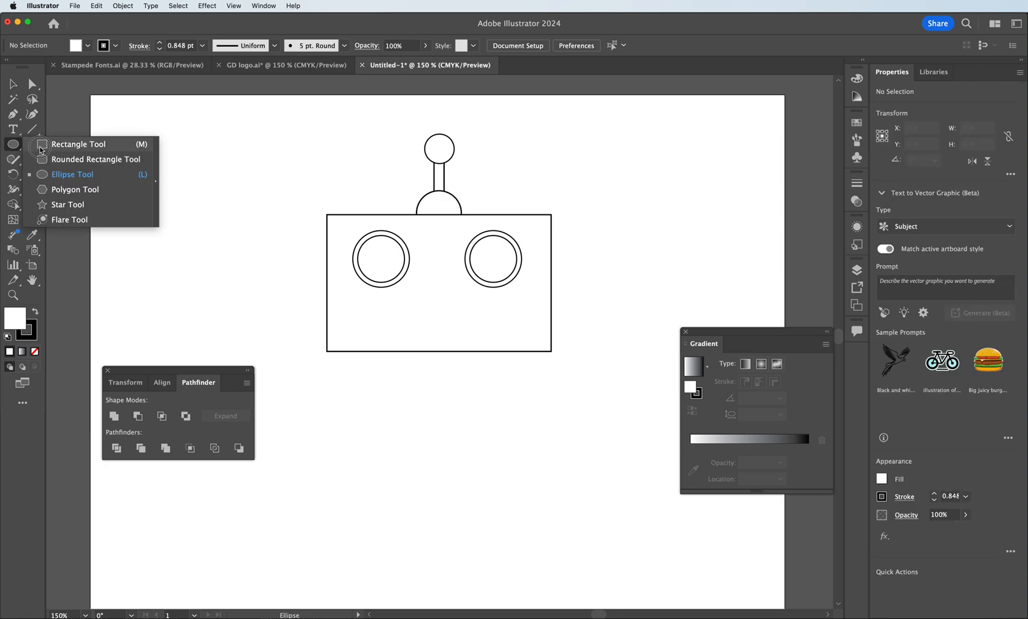
{"action": "left_click", "coordinate": [72, 160]}
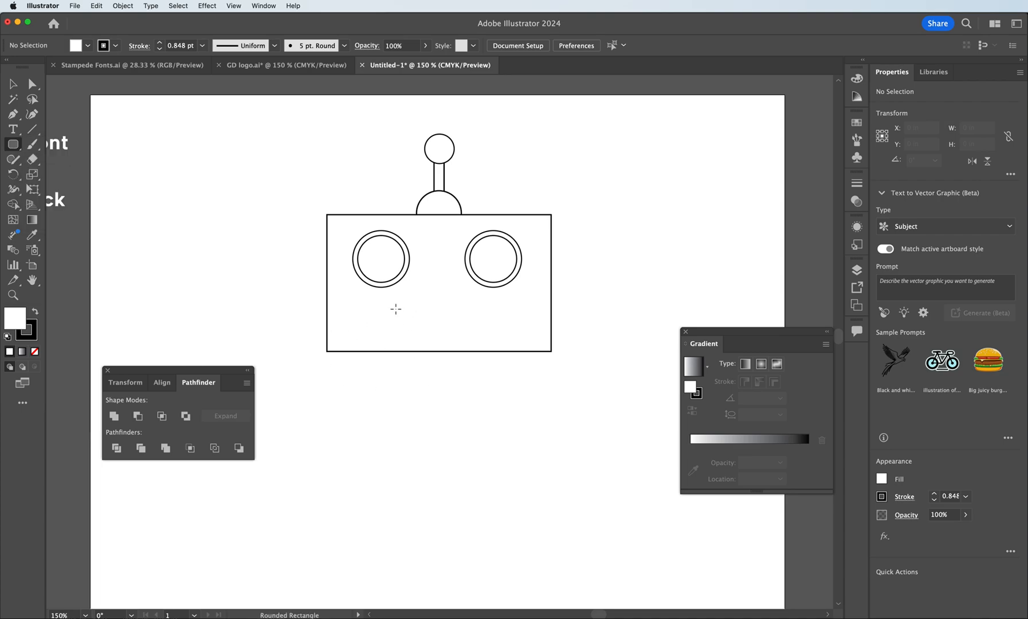
{"action": "left_click_drag", "start_coordinate": [374, 304], "coordinate": [500, 330]}
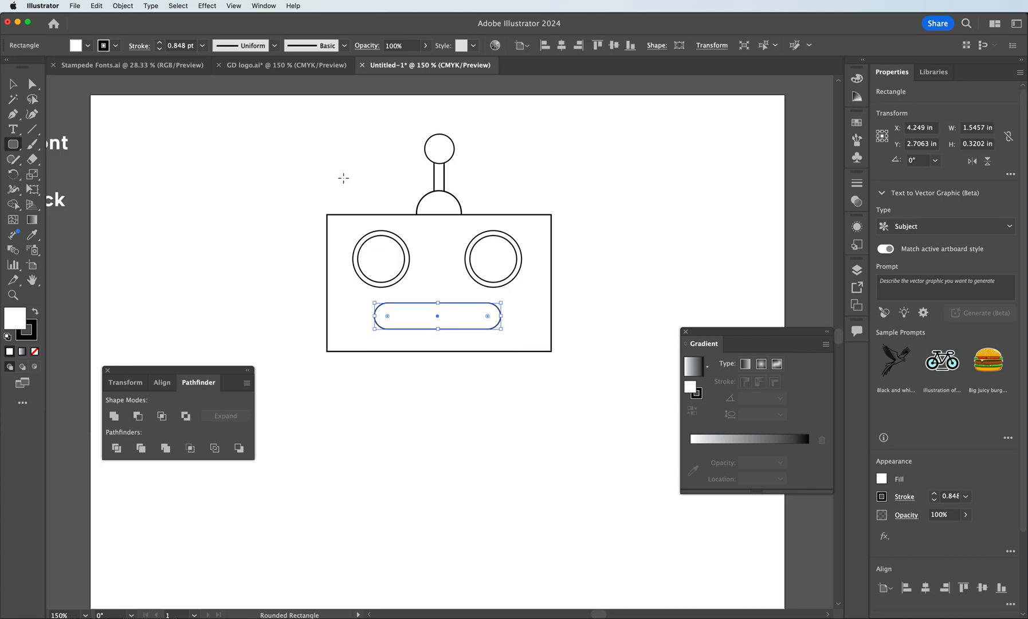
Offset the mouth shape outward by 0.04 in to outline it, and clear the selection
{"action": "left_click", "coordinate": [122, 6]}
{"action": "mouse_move", "coordinate": [172, 273]}
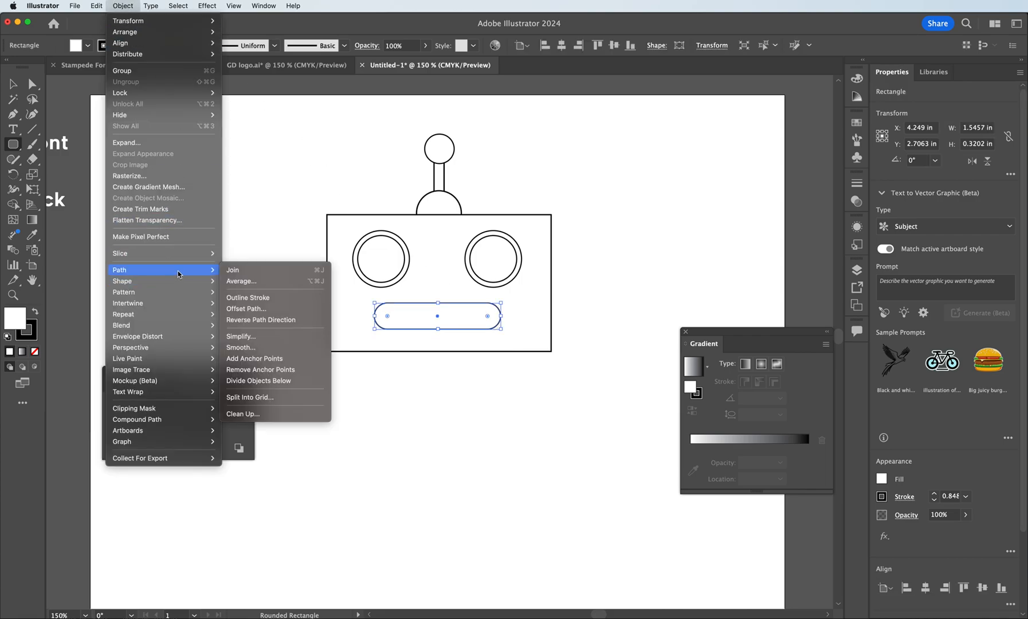
{"action": "left_click", "coordinate": [257, 310]}
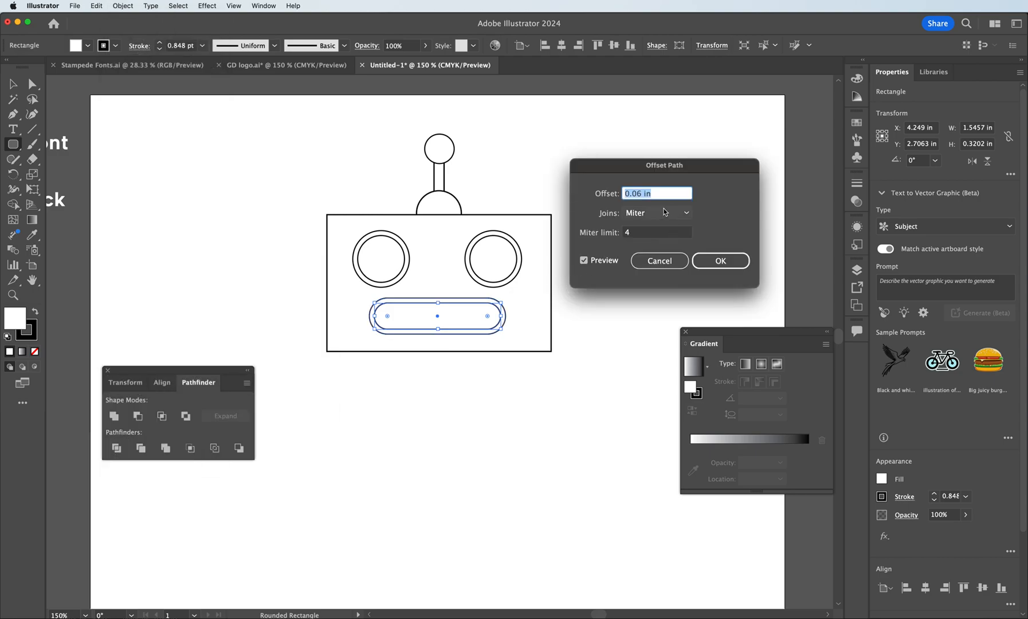
{"action": "left_click", "coordinate": [639, 194]}
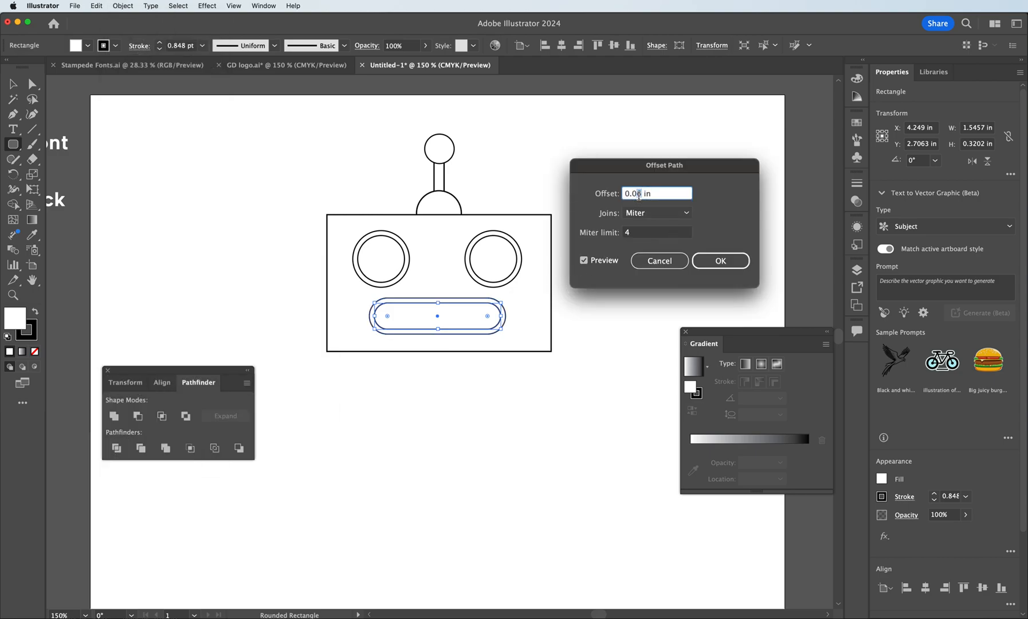
{"action": "type", "text": "4"}
{"action": "left_click", "coordinate": [719, 260]}
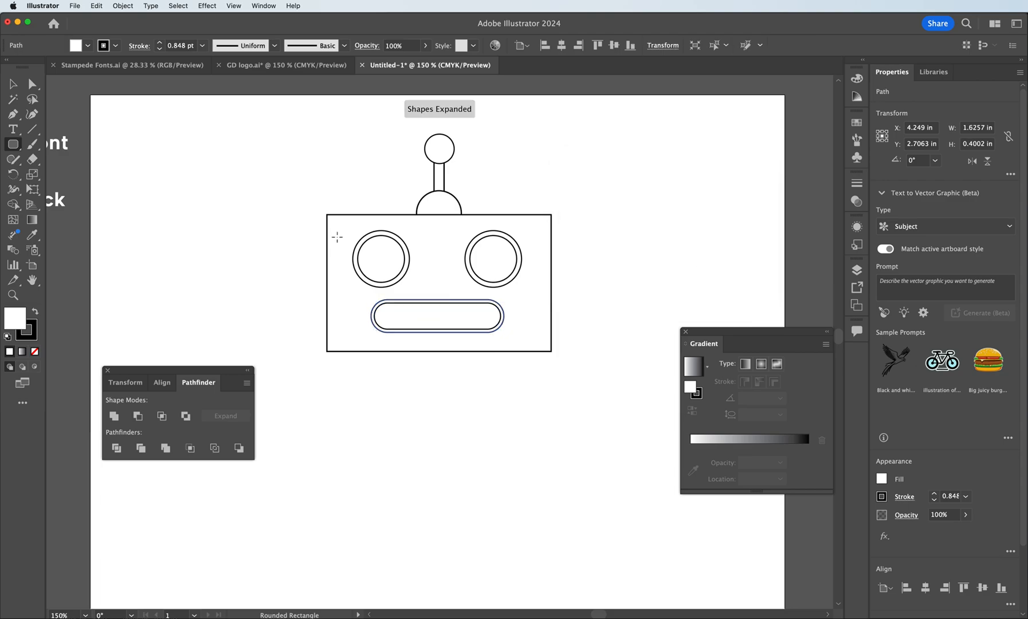
{"action": "key", "text": "v"}
{"action": "left_click", "coordinate": [225, 138]}
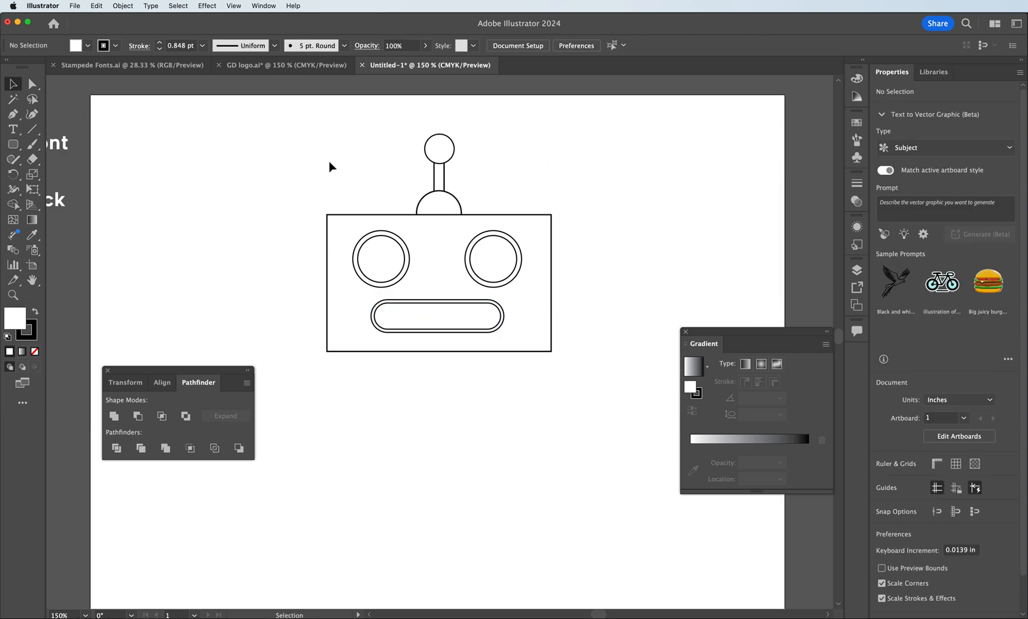
Draw a rounded rectangle about 0.70 by 0.21 in against the head's lower edge as a neck segment and shift it slightly left to centre it
{"action": "scroll", "coordinate": [286, 164], "scroll_direction": "down", "scroll_amount": 3}
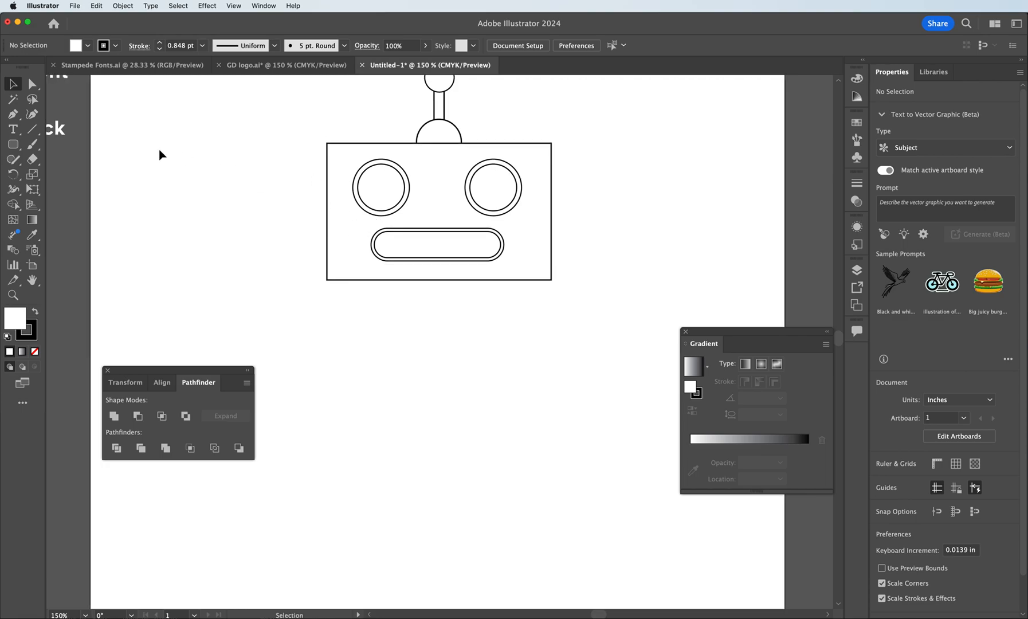
{"action": "left_click_drag", "start_coordinate": [13, 146], "coordinate": [65, 158]}
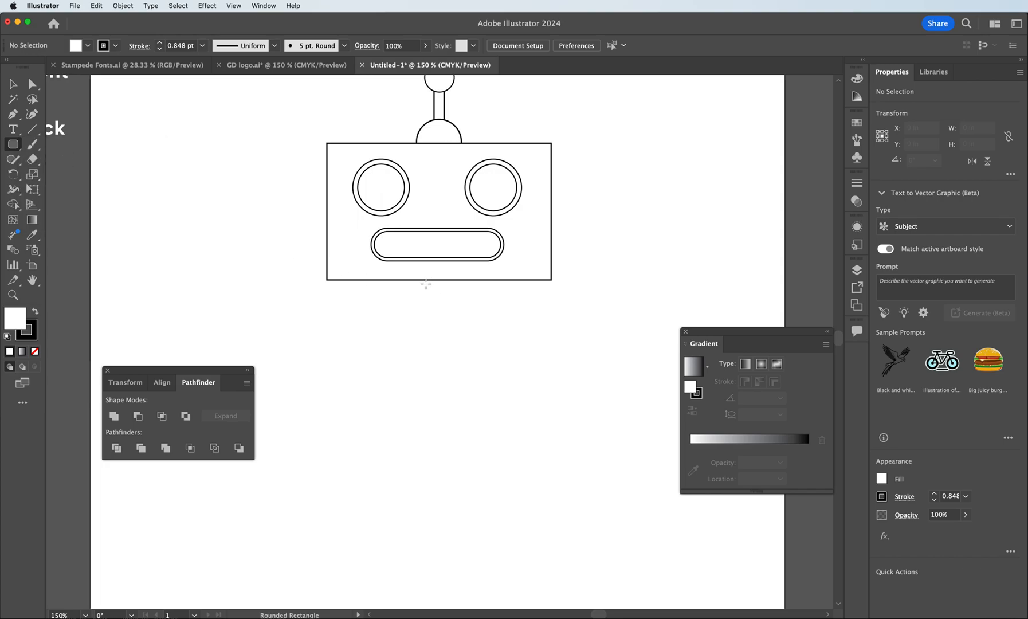
{"action": "left_click_drag", "start_coordinate": [416, 280], "coordinate": [473, 296]}
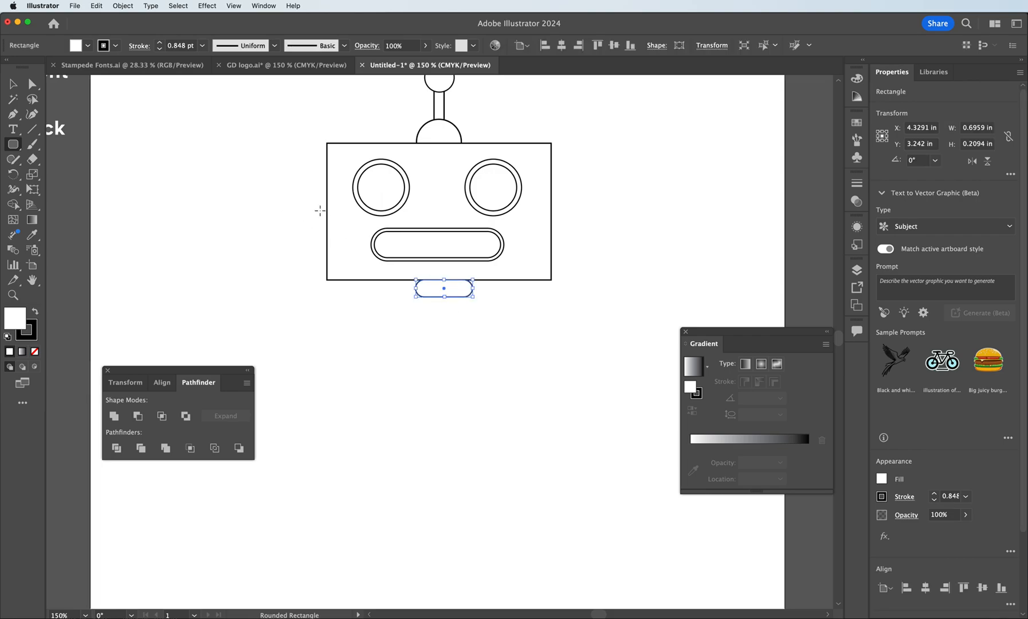
{"action": "left_click", "coordinate": [12, 83]}
{"action": "left_click", "coordinate": [314, 186]}
{"action": "left_click", "coordinate": [435, 289]}
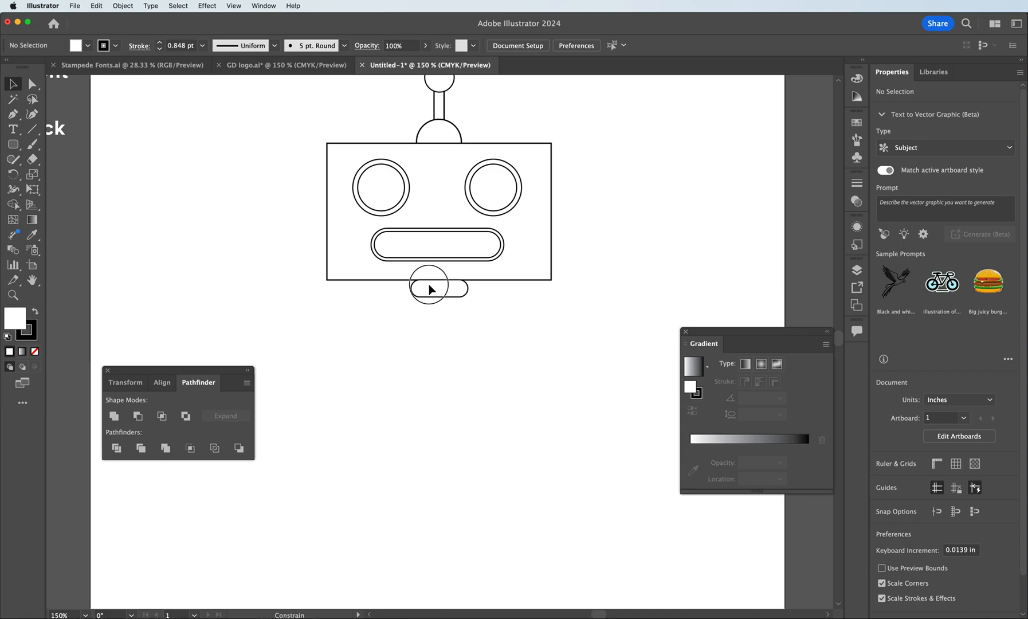
{"action": "left_click_drag", "start_coordinate": [454, 282], "coordinate": [452, 282]}
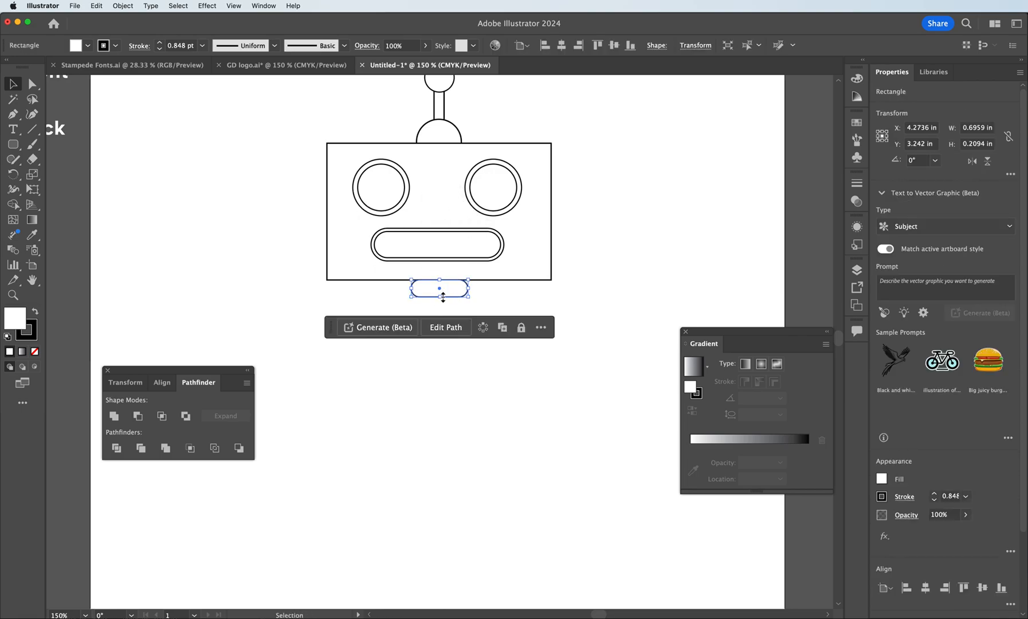
Select the antenna parts, head, mouth shapes and neck segment together and distribute them by their horizontal centres
{"action": "scroll", "coordinate": [415, 275], "scroll_direction": "down", "scroll_amount": 2}
{"action": "scroll", "coordinate": [415, 271], "scroll_direction": "up", "scroll_amount": 5}
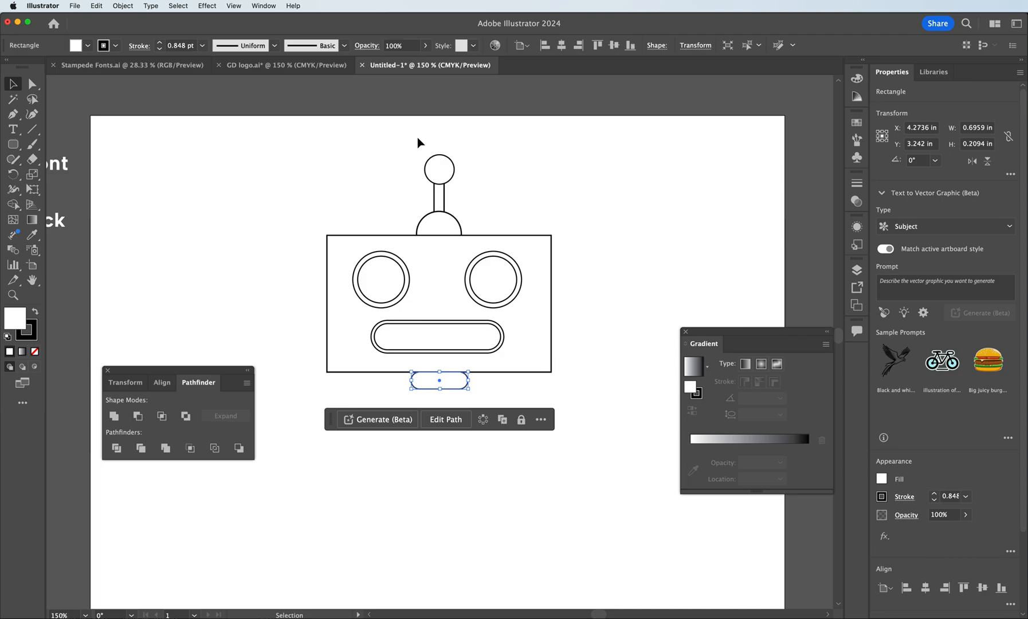
{"action": "left_click_drag", "start_coordinate": [420, 134], "coordinate": [456, 396]}
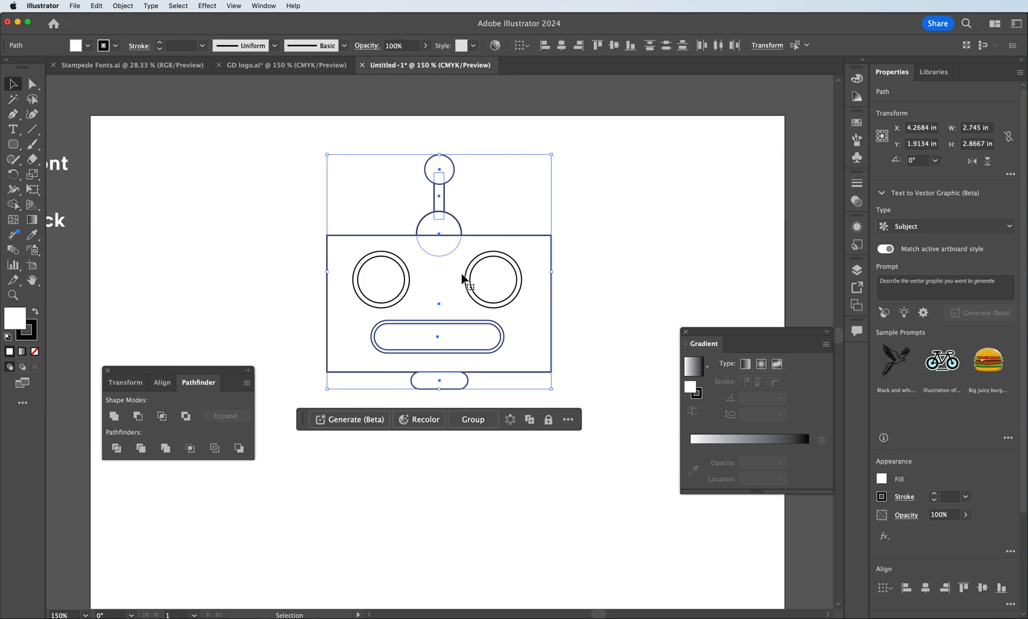
{"action": "left_click_drag", "start_coordinate": [421, 126], "coordinate": [455, 410]}
{"action": "left_click", "coordinate": [718, 46]}
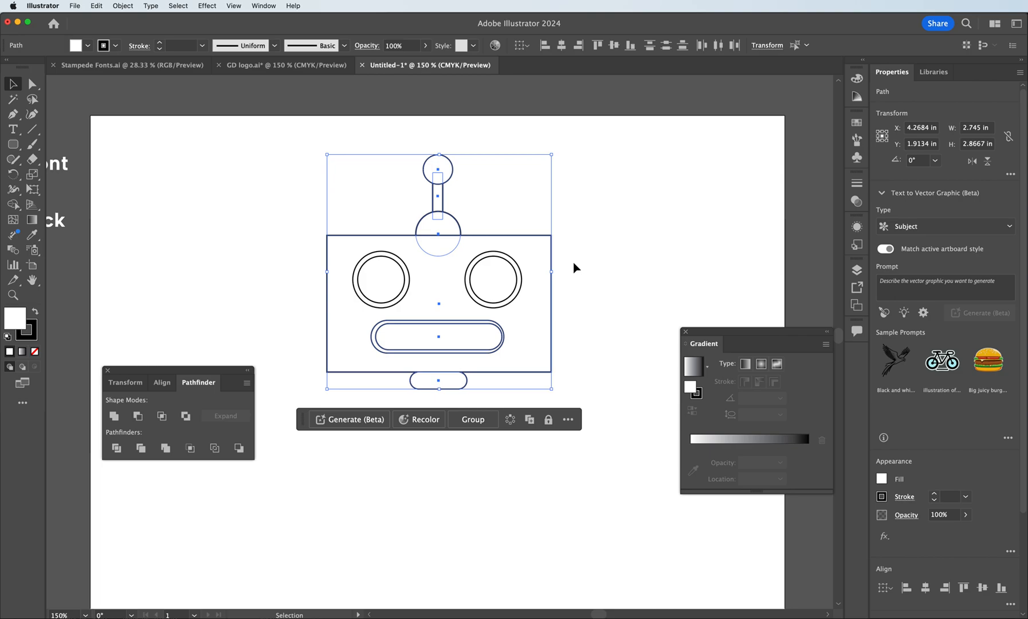
{"action": "left_click", "coordinate": [591, 271]}
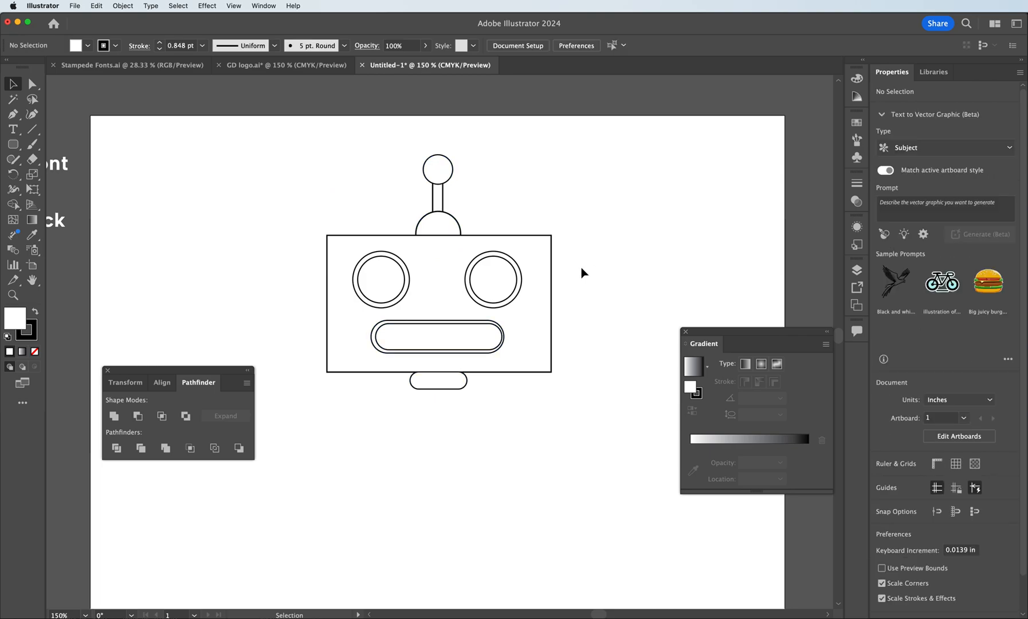
Copy the neck segment straight down so a second segment sits directly beneath the first
{"action": "scroll", "coordinate": [525, 303], "scroll_direction": "down", "scroll_amount": 2}
{"action": "scroll", "coordinate": [527, 304], "scroll_direction": "down", "scroll_amount": 2}
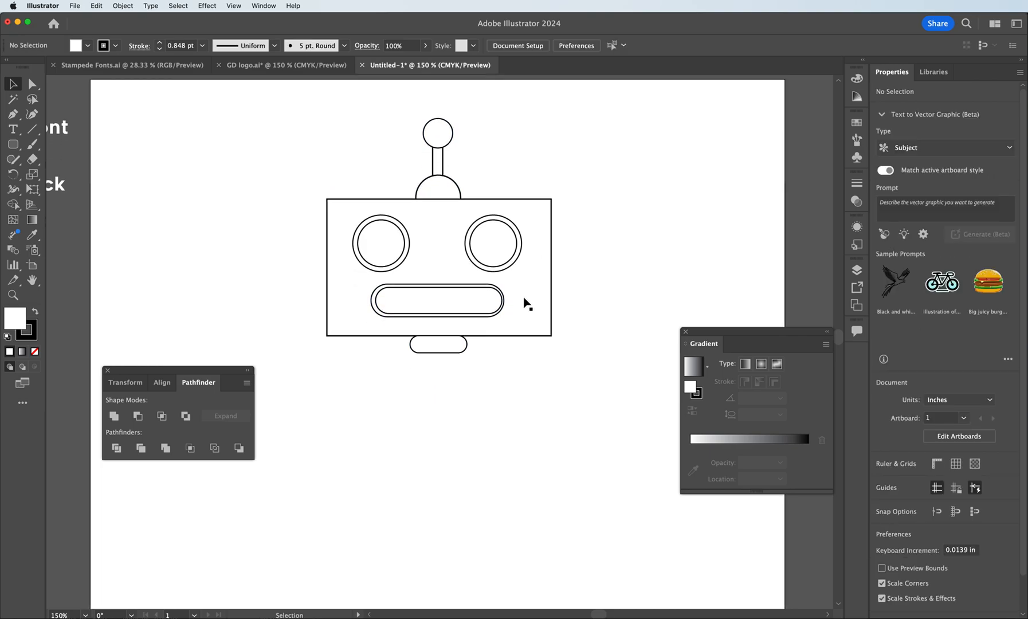
{"action": "left_click", "coordinate": [440, 351]}
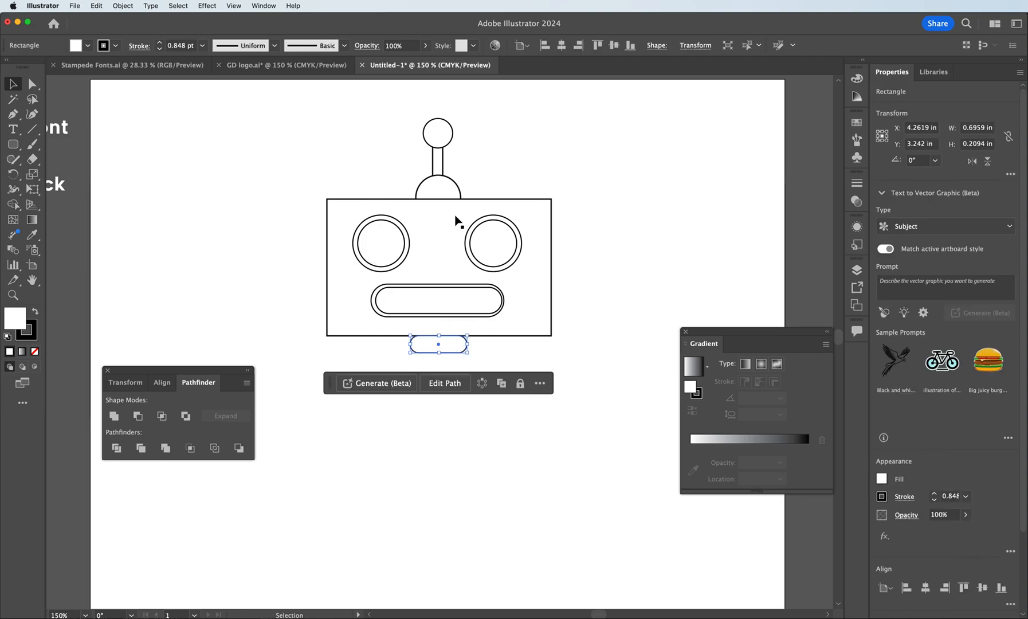
{"action": "left_click", "coordinate": [597, 216]}
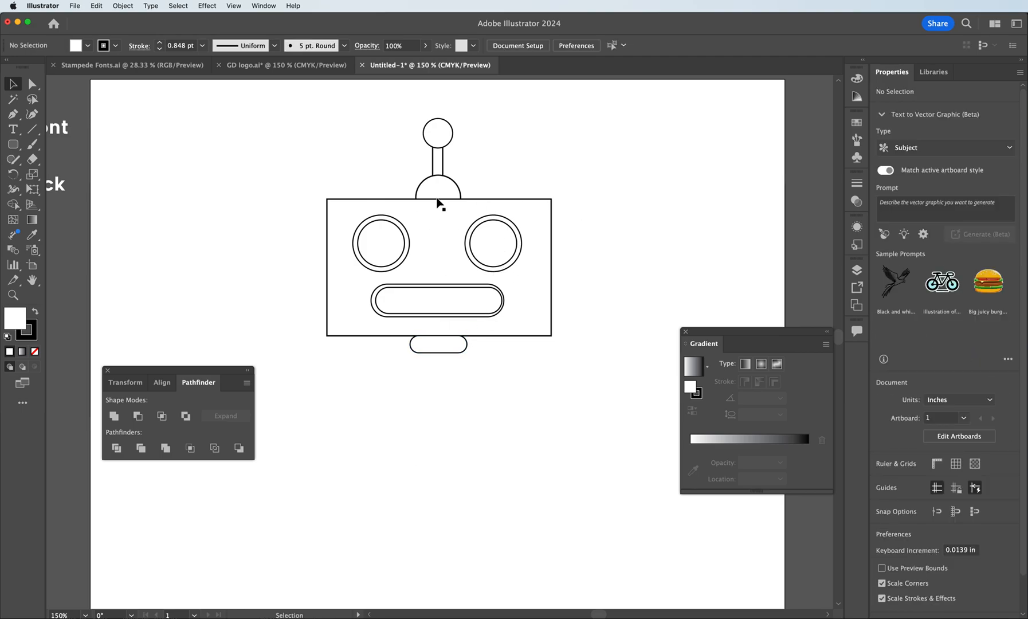
{"action": "left_click", "coordinate": [431, 353]}
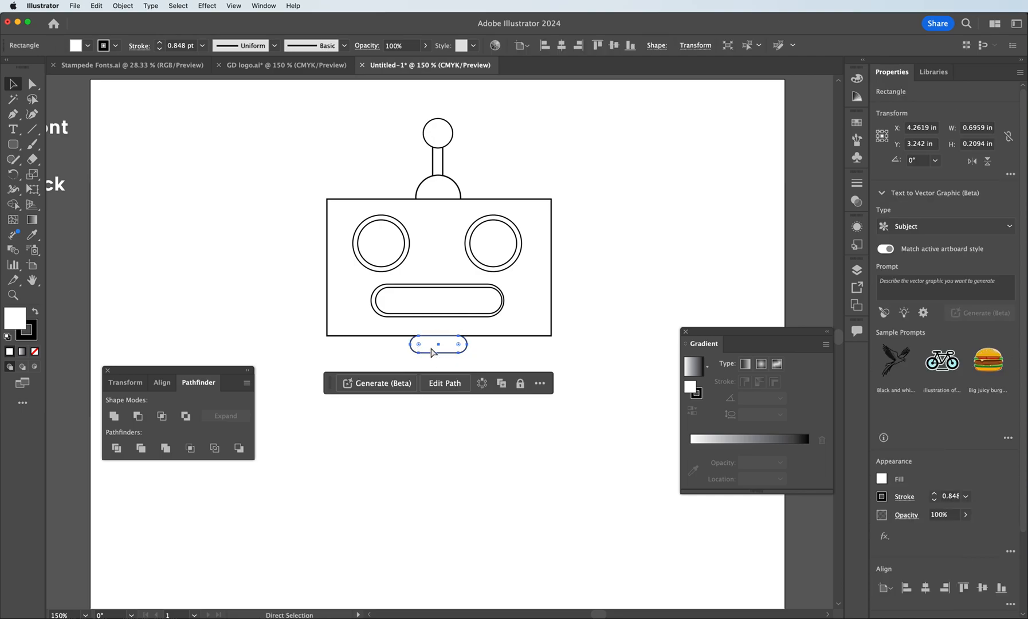
{"action": "left_click_drag", "start_coordinate": [430, 348], "coordinate": [430, 366]}
{"action": "left_click", "coordinate": [527, 133]}
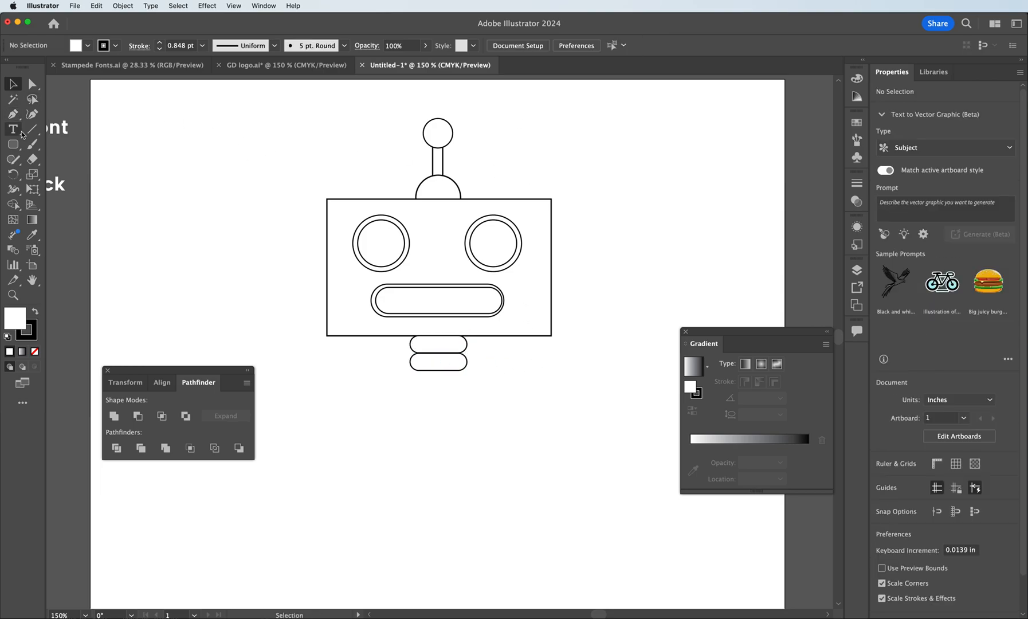
Draw a rectangle about 3.15 by 2.14 in below the neck as the robot's body and shift it against the lower neck segment
{"action": "left_click_drag", "start_coordinate": [14, 148], "coordinate": [70, 149]}
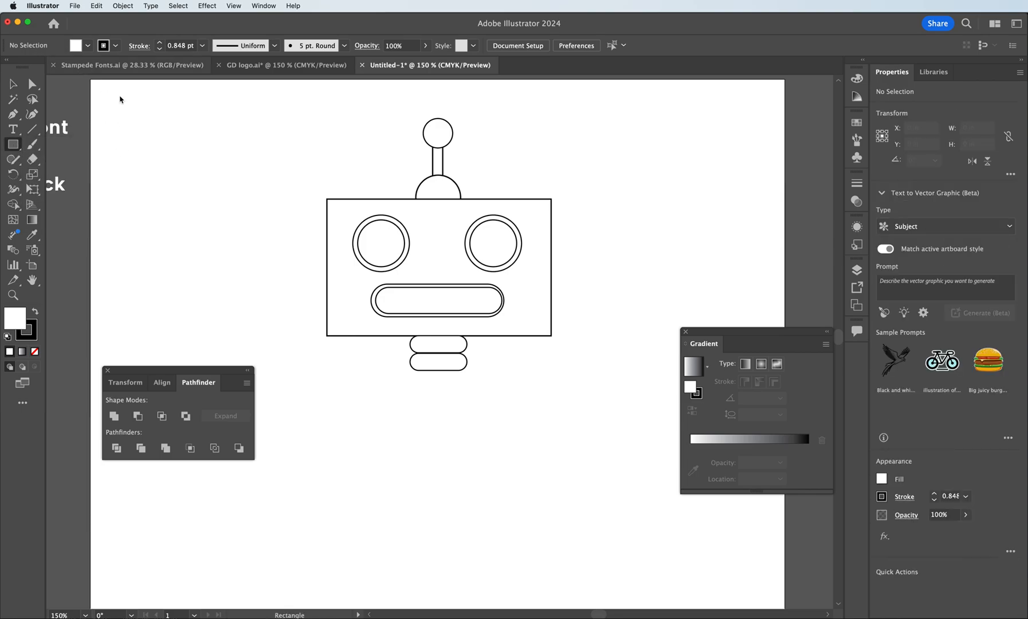
{"action": "scroll", "coordinate": [397, 370], "scroll_direction": "down", "scroll_amount": 3}
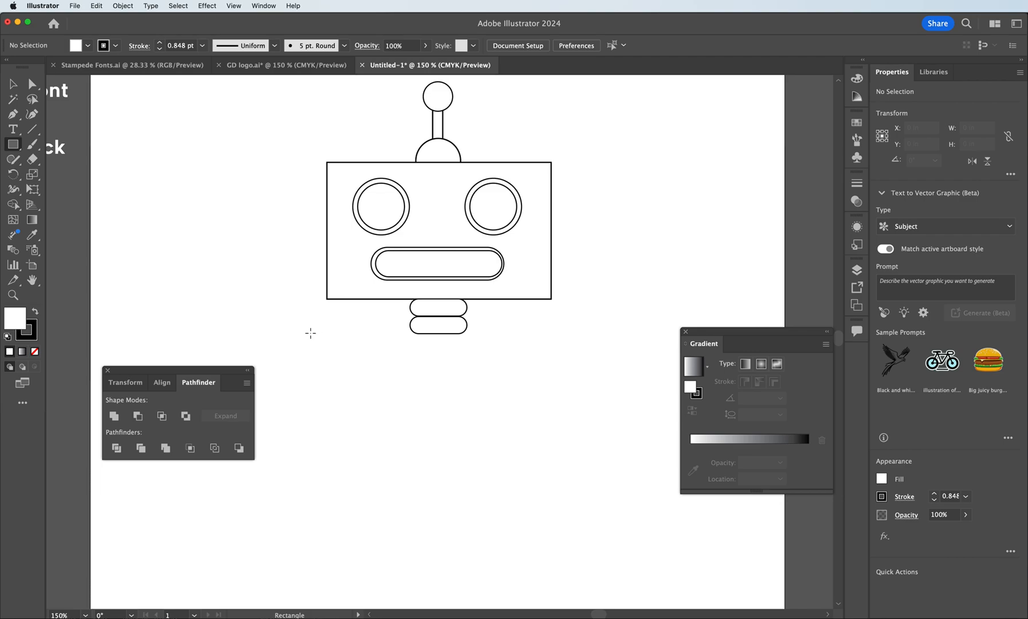
{"action": "left_click_drag", "start_coordinate": [312, 331], "coordinate": [570, 506]}
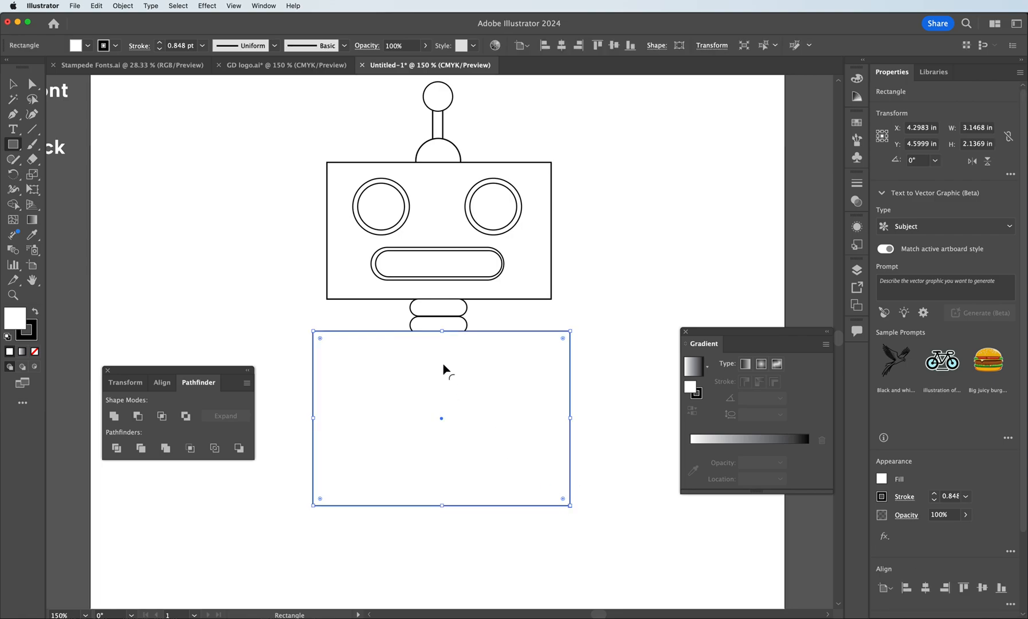
{"action": "key", "text": "v"}
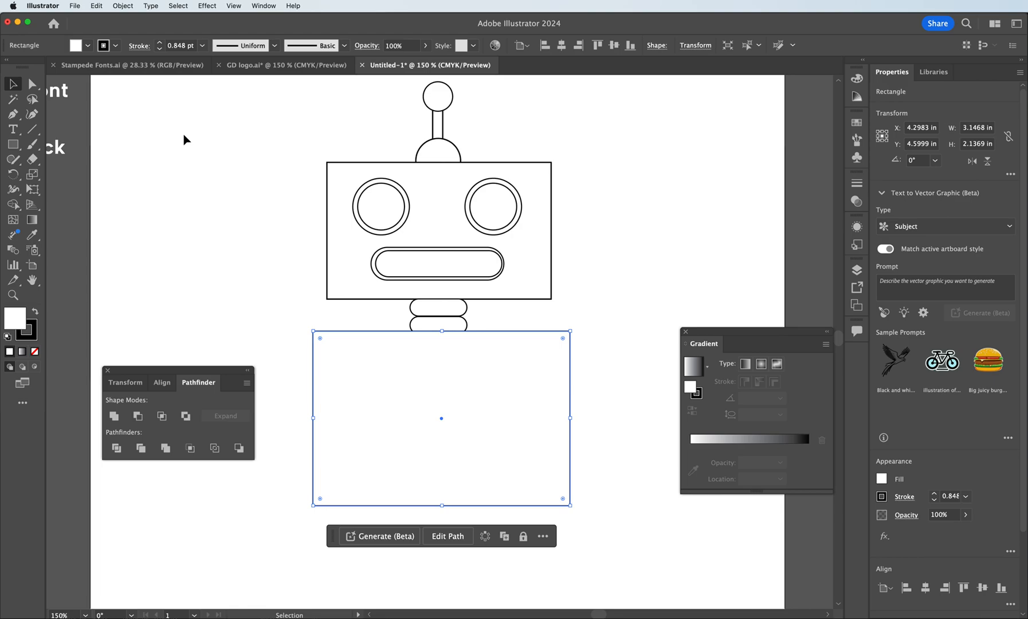
{"action": "scroll", "coordinate": [184, 139], "scroll_direction": "down", "scroll_amount": 3}
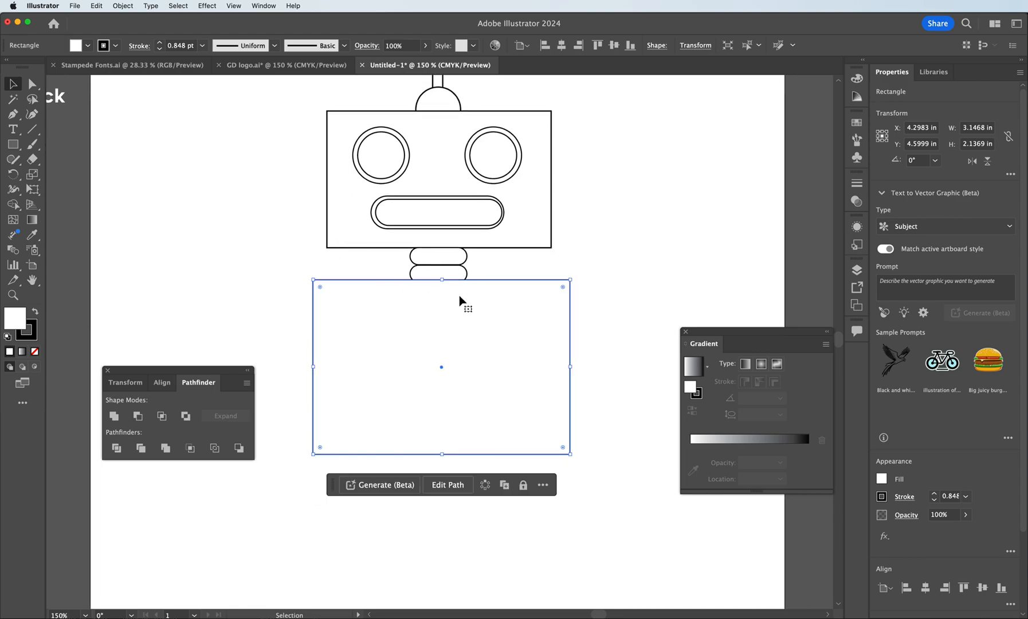
{"action": "left_click_drag", "start_coordinate": [448, 311], "coordinate": [445, 314]}
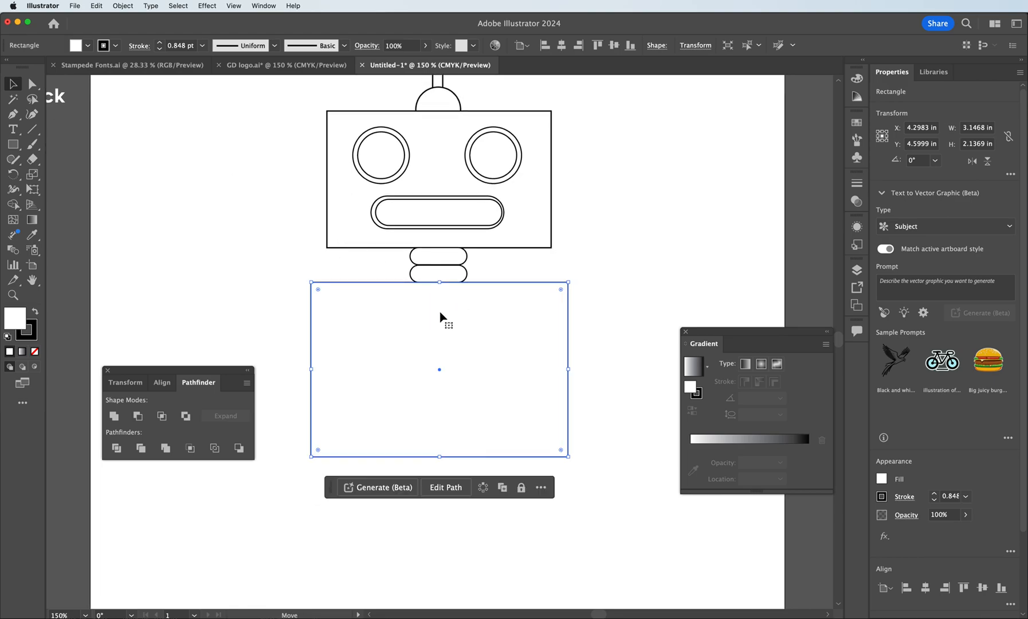
{"action": "left_click", "coordinate": [277, 271]}
Select the head, both neck segments and the body together, distribute them by their horizontal centres, and clear the selection
{"action": "left_click", "coordinate": [477, 314]}
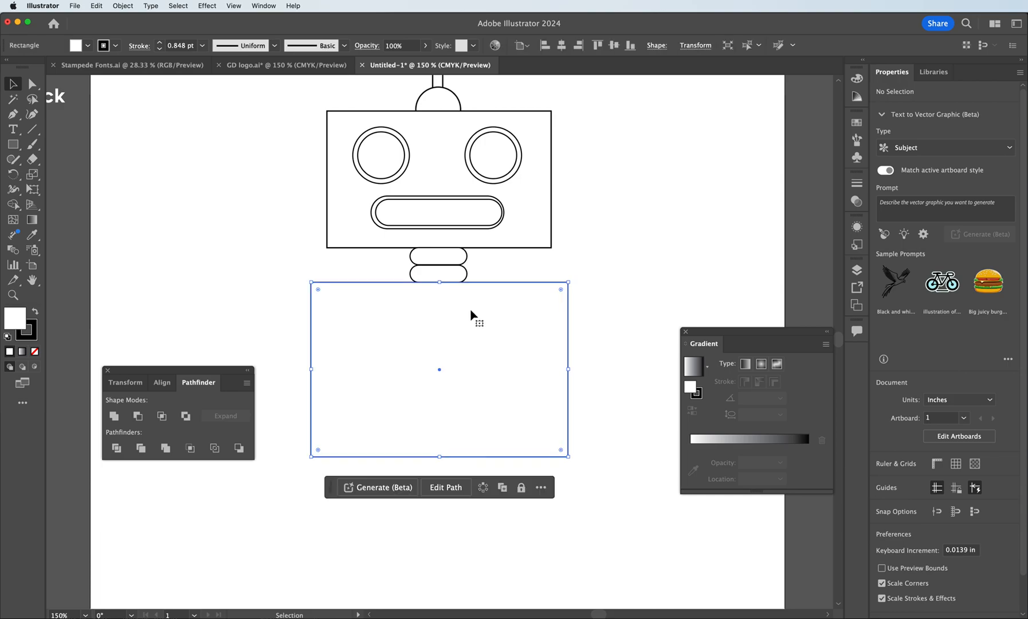
{"action": "left_click_drag", "start_coordinate": [448, 461], "coordinate": [425, 247]}
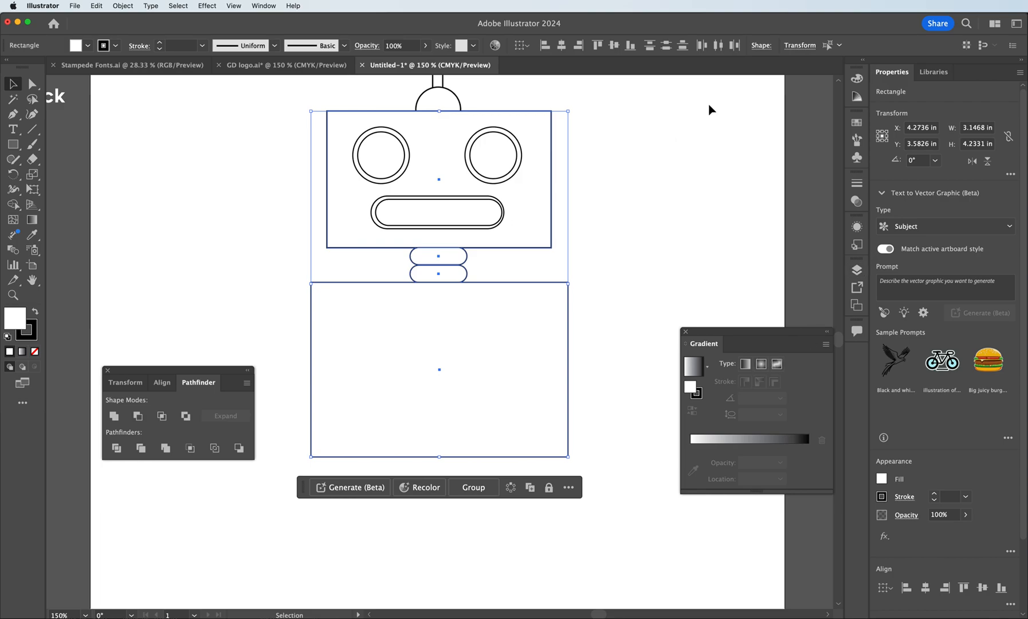
{"action": "left_click", "coordinate": [718, 46]}
{"action": "left_click", "coordinate": [291, 233]}
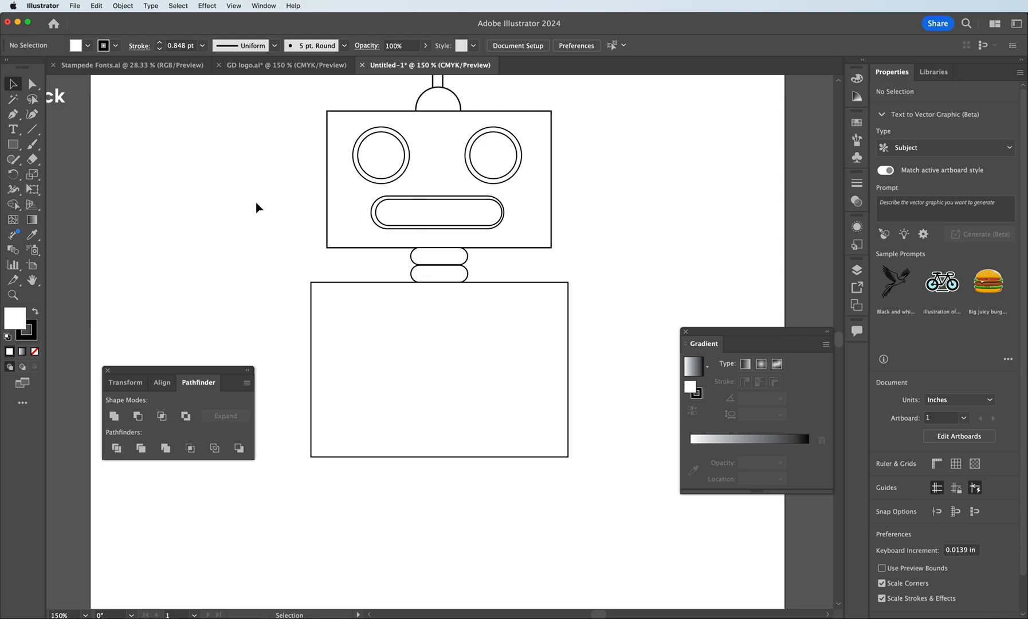
Draw a narrow rounded rectangle about 0.16 by 0.68 in against the upper part of the body's left edge as a shoulder joint
{"action": "left_click", "coordinate": [17, 148]}
{"action": "left_click_drag", "start_coordinate": [16, 149], "coordinate": [86, 160]}
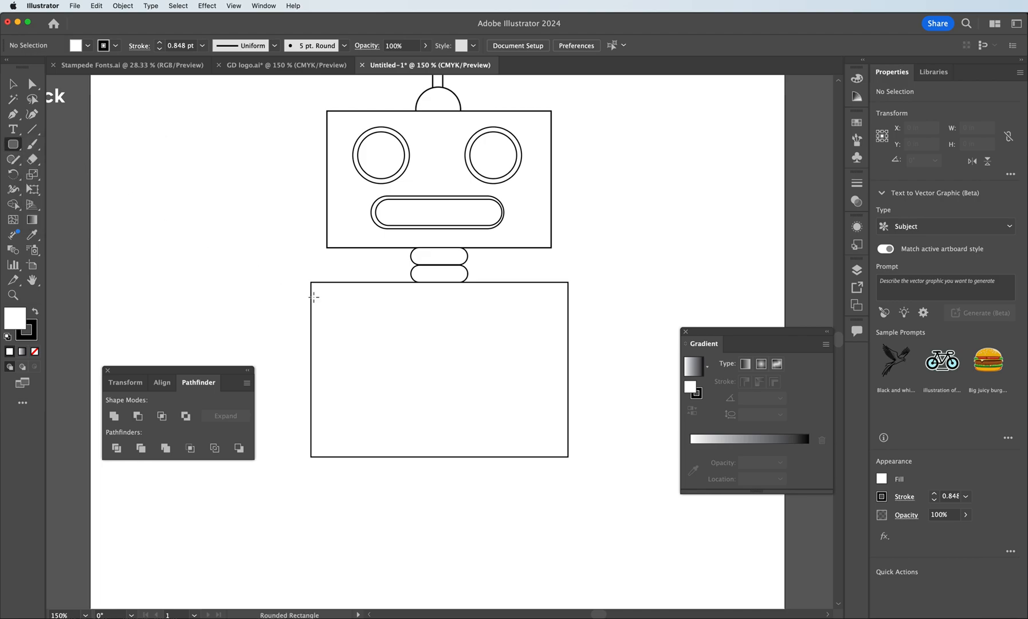
{"action": "left_click_drag", "start_coordinate": [311, 292], "coordinate": [298, 349]}
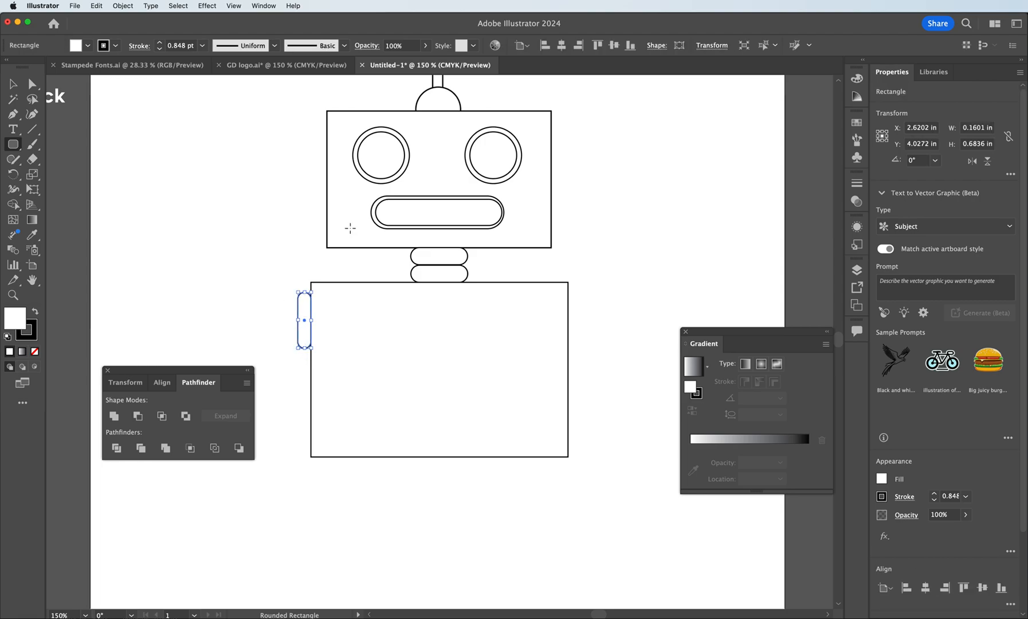
{"action": "key", "text": "v"}
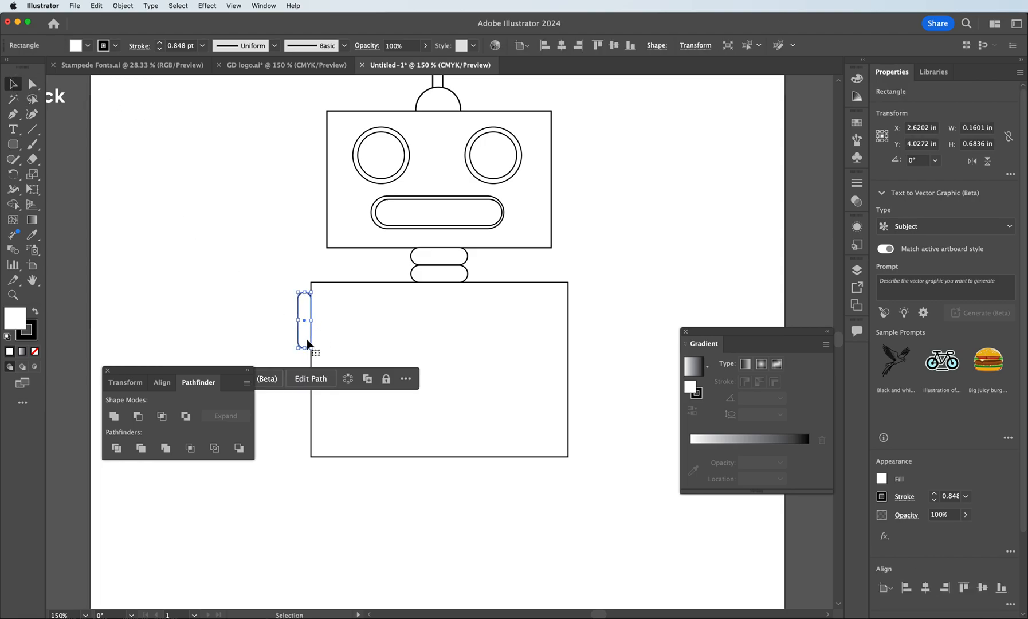
Copy the shoulder joint straight across to the body's right edge and delete that copy
{"action": "left_click_drag", "start_coordinate": [307, 339], "coordinate": [330, 339]}
{"action": "left_click_drag", "start_coordinate": [306, 331], "coordinate": [575, 331]}
{"action": "left_click", "coordinate": [552, 266]}
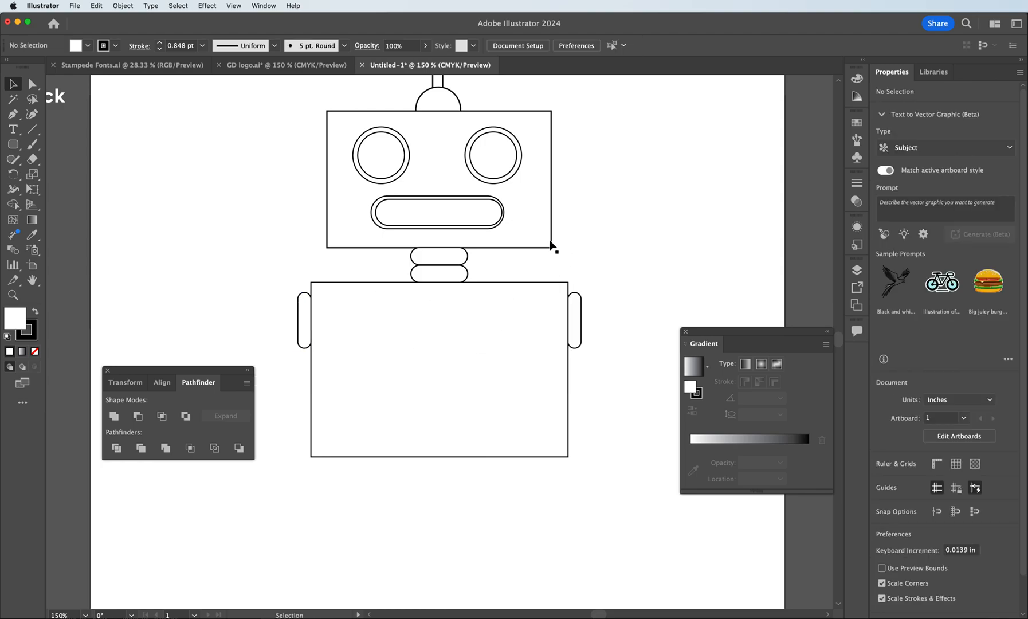
{"action": "scroll", "coordinate": [314, 257], "scroll_direction": "up", "scroll_amount": 1}
{"action": "scroll", "coordinate": [314, 257], "scroll_direction": "down", "scroll_amount": 2}
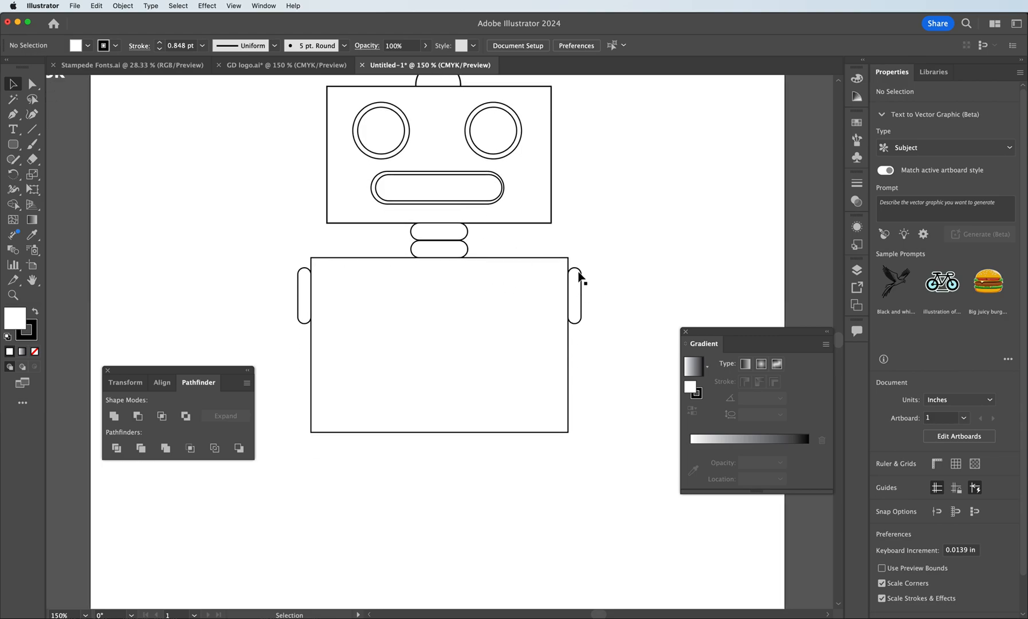
{"action": "scroll", "coordinate": [292, 289], "scroll_direction": "up", "scroll_amount": 1}
{"action": "scroll", "coordinate": [292, 289], "scroll_direction": "down", "scroll_amount": 3}
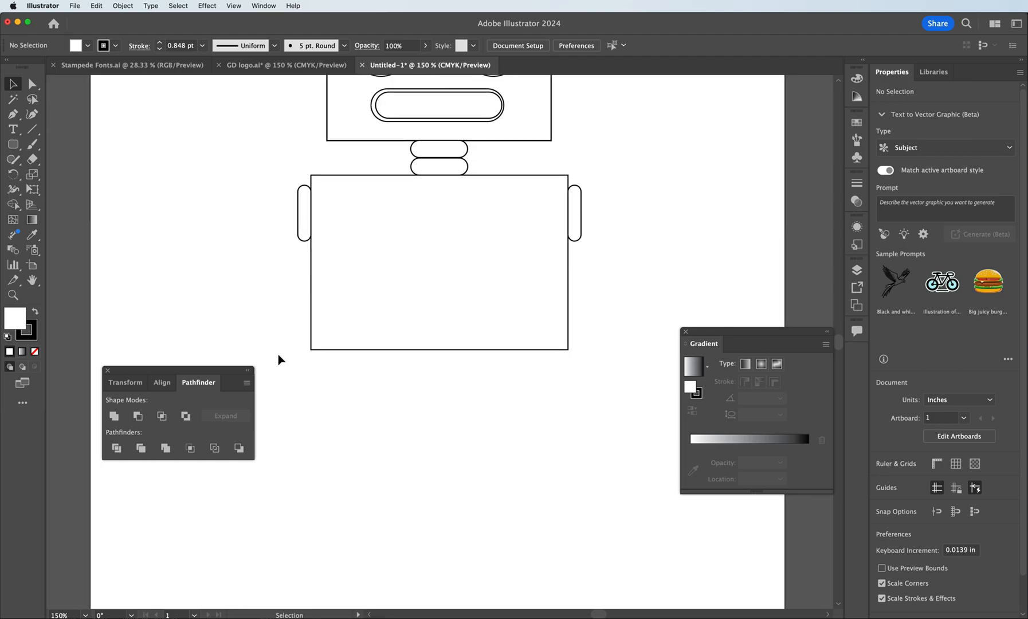
{"action": "left_click", "coordinate": [571, 232]}
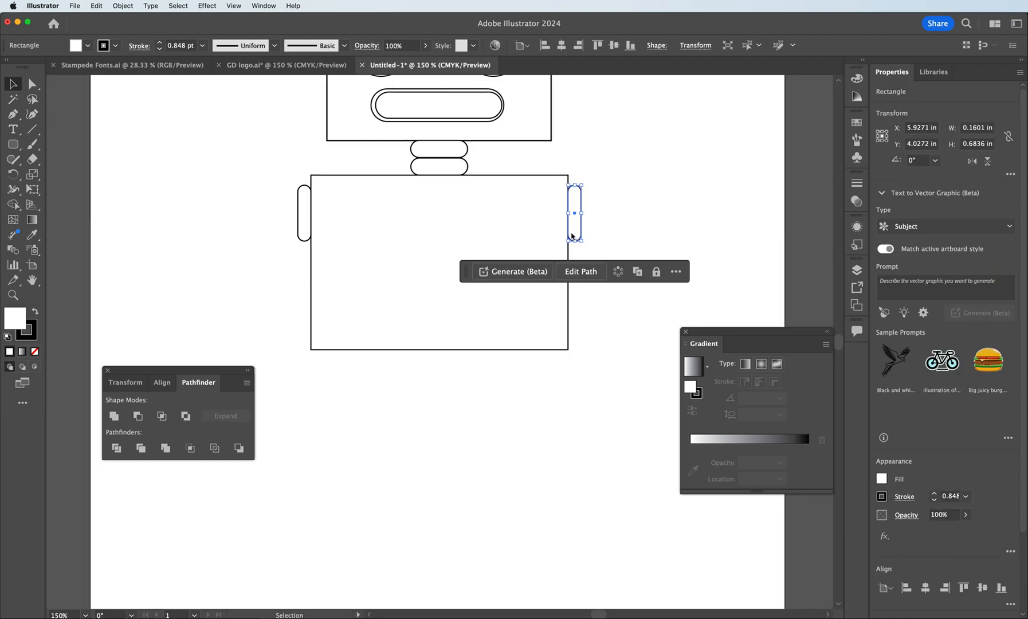
{"action": "key", "text": "Delete"}
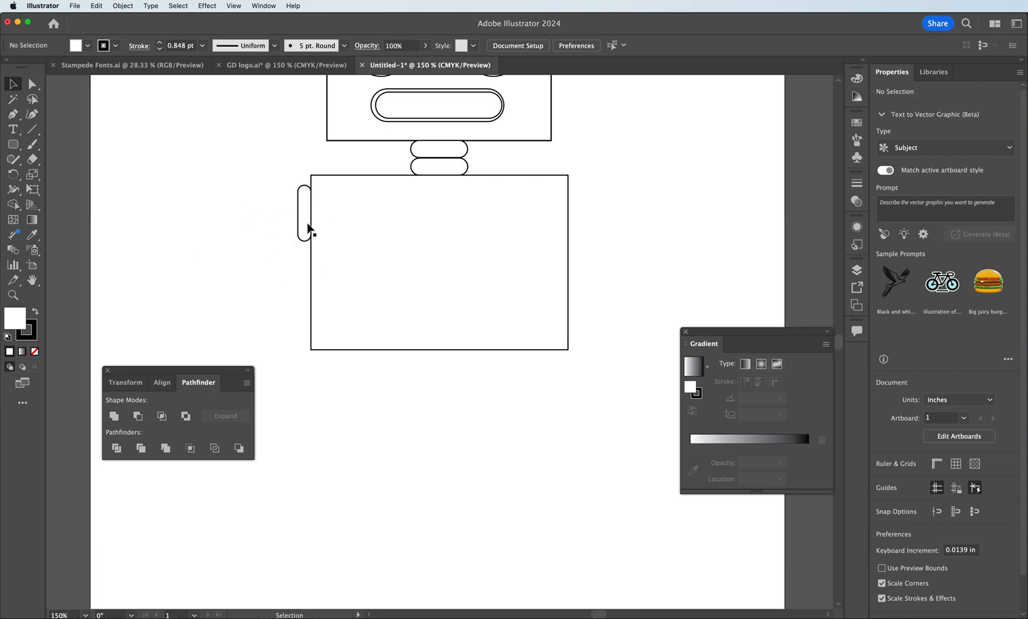
Draw a square about 0.90 in wide against the outer side of the left shoulder joint, and clear the selection
{"action": "left_click_drag", "start_coordinate": [12, 144], "coordinate": [88, 148]}
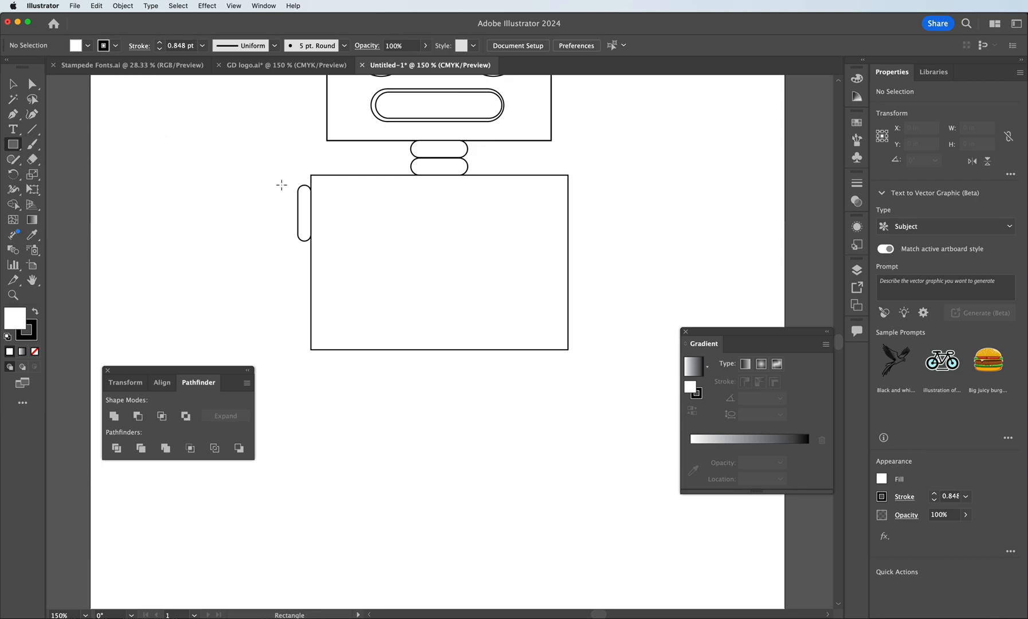
{"action": "left_click_drag", "start_coordinate": [298, 174], "coordinate": [232, 248]}
{"action": "key", "text": "v"}
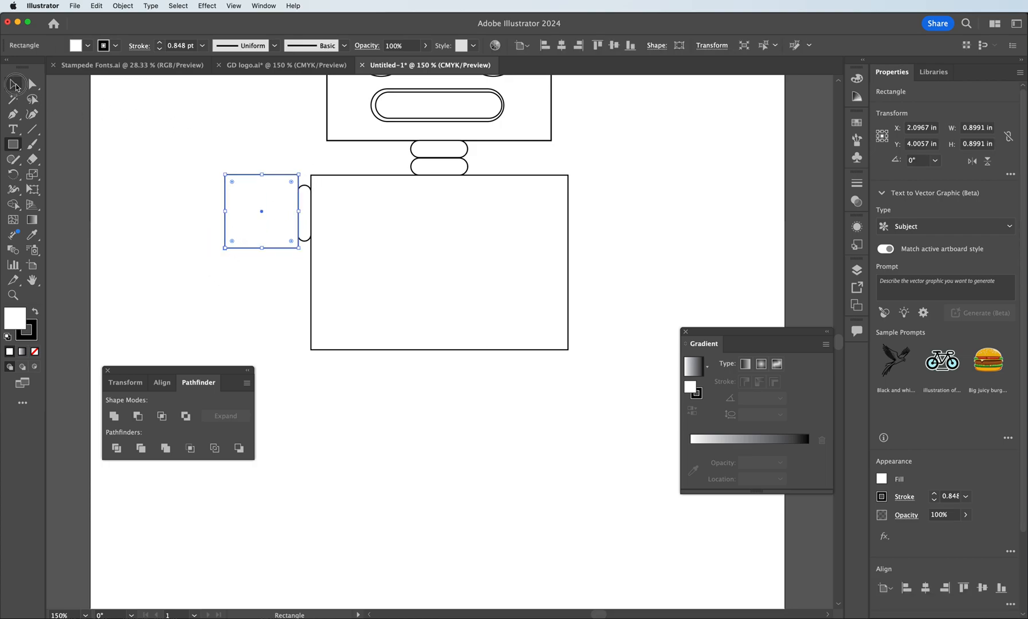
{"action": "left_click", "coordinate": [197, 144]}
Draw a rectangle about 0.29 by 1.50 in down from the shoulder square as the arm and send it to the back
{"action": "scroll", "coordinate": [229, 161], "scroll_direction": "down", "scroll_amount": 3}
{"action": "left_click", "coordinate": [13, 144]}
{"action": "left_click_drag", "start_coordinate": [250, 162], "coordinate": [274, 286]}
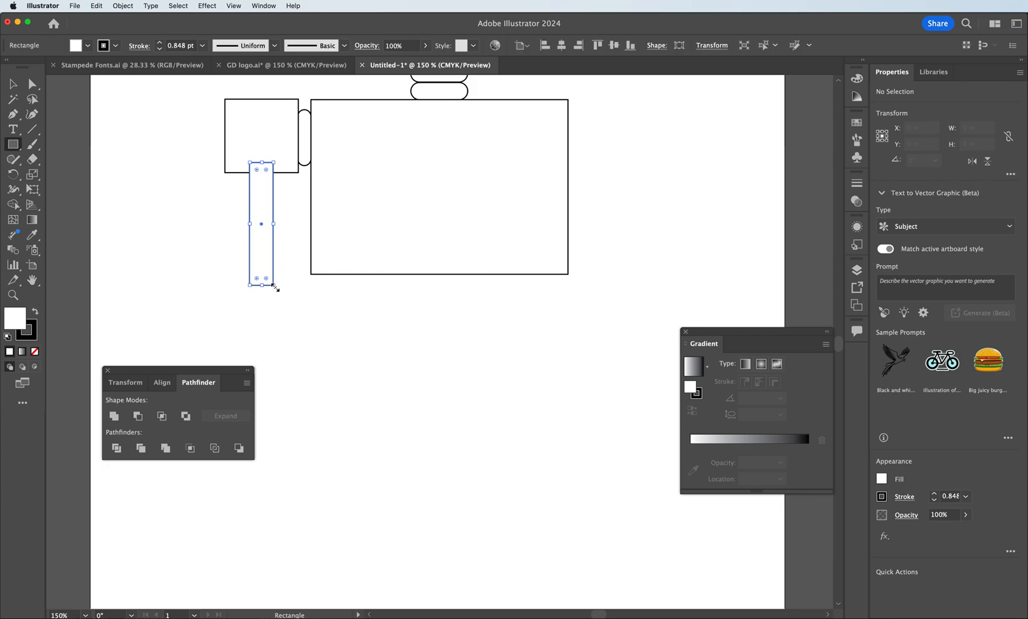
{"action": "left_click", "coordinate": [16, 85]}
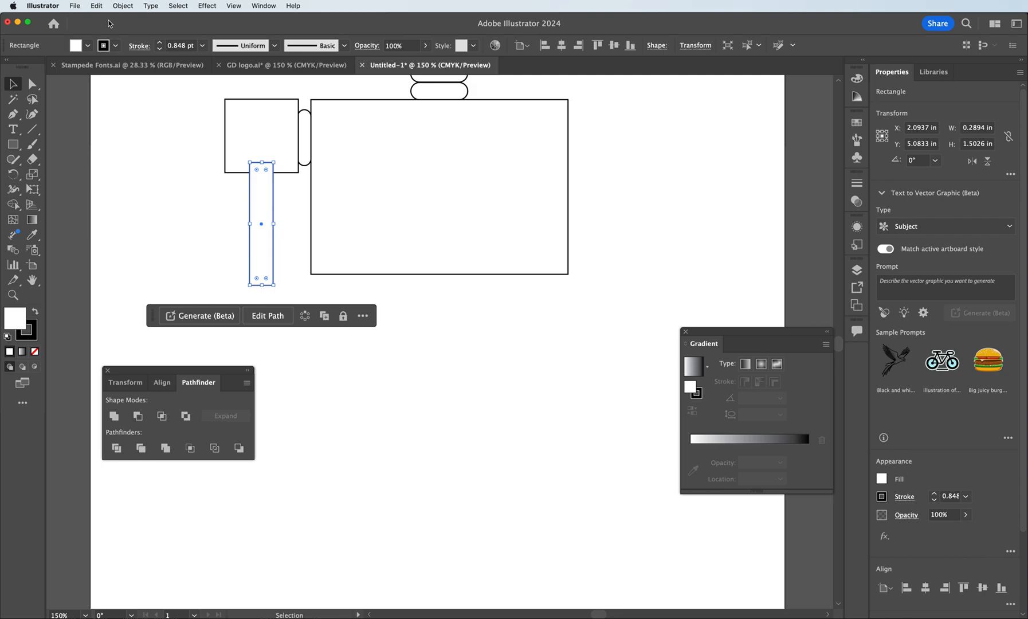
{"action": "key", "text": "shift+super+bracketleft"}
{"action": "left_click", "coordinate": [167, 134]}
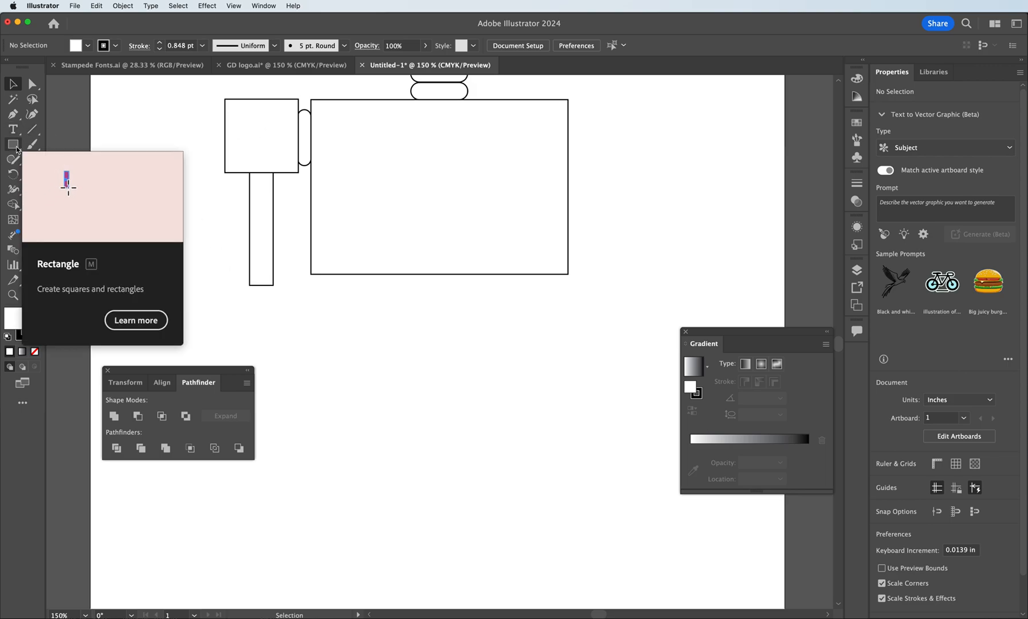
Draw a circle about 0.81 in across for the hand and centre it over the arm's lower end
{"action": "left_click_drag", "start_coordinate": [16, 149], "coordinate": [75, 172]}
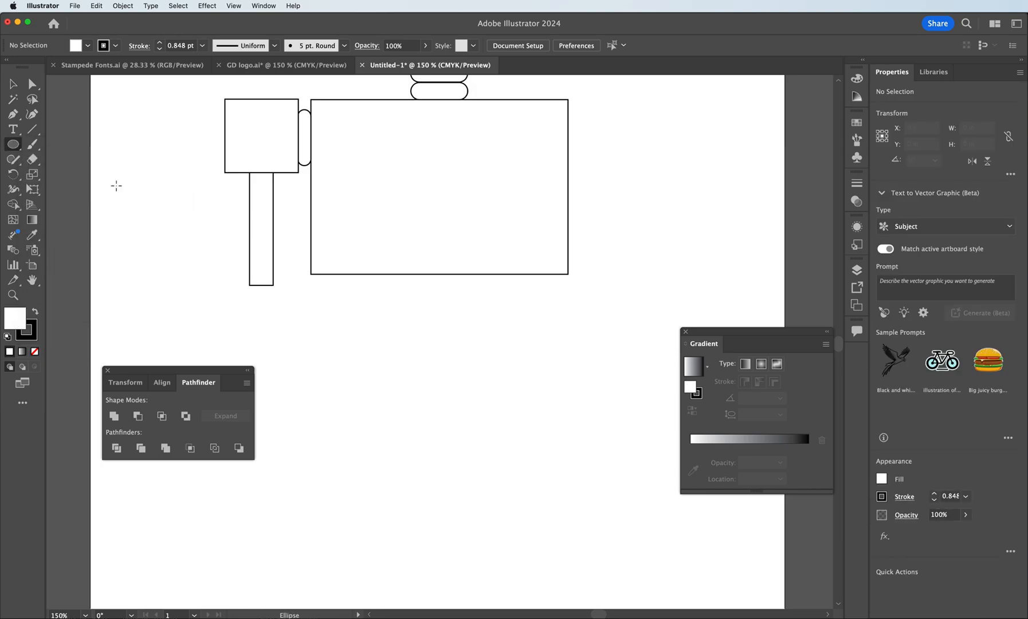
{"action": "left_click_drag", "start_coordinate": [228, 270], "coordinate": [286, 337]}
{"action": "key", "text": "v"}
{"action": "left_click_drag", "start_coordinate": [283, 287], "coordinate": [284, 304]}
{"action": "left_click", "coordinate": [203, 245]}
Duplicate the hand circle in place and scale the copy about its centre to about 0.38 in across
{"action": "left_click", "coordinate": [284, 303]}
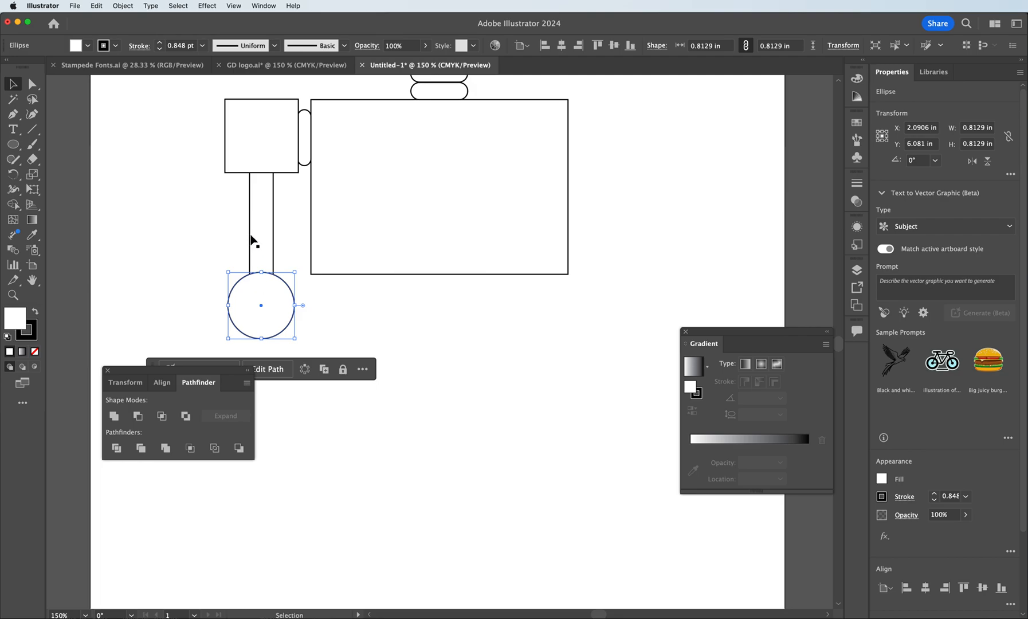
{"action": "key", "text": "a"}
{"action": "key", "text": "v"}
{"action": "key", "text": "a"}
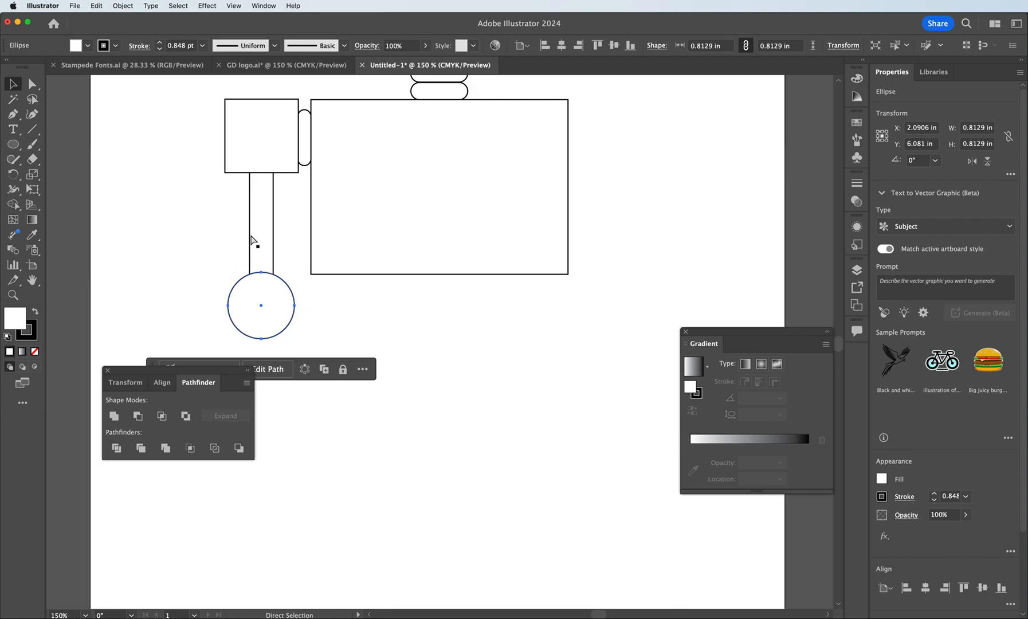
{"action": "key", "text": "v"}
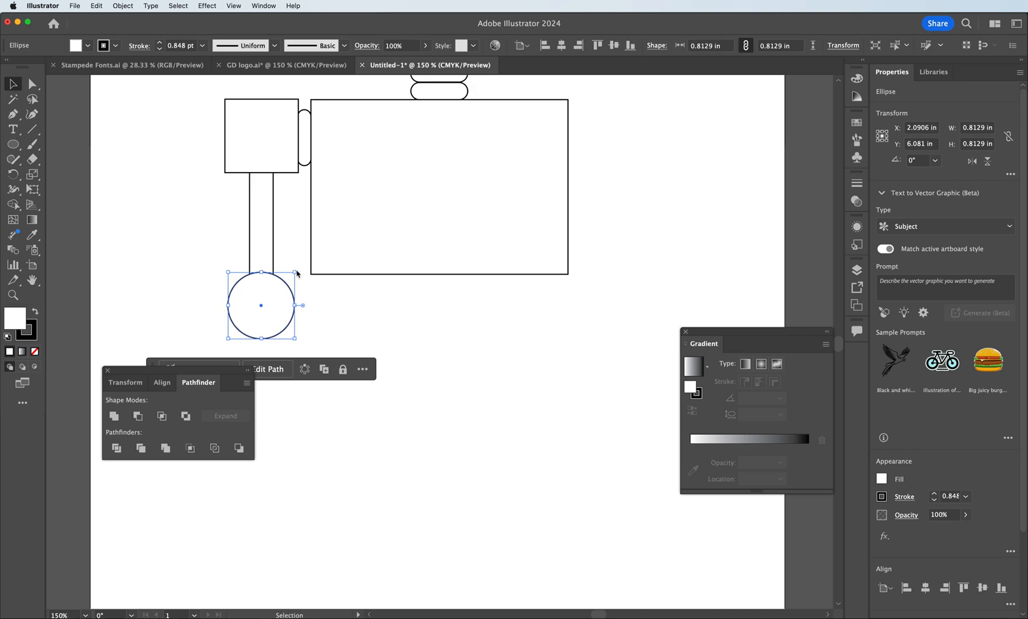
{"action": "left_click_drag", "start_coordinate": [297, 273], "coordinate": [278, 286]}
{"action": "left_click", "coordinate": [276, 271]}
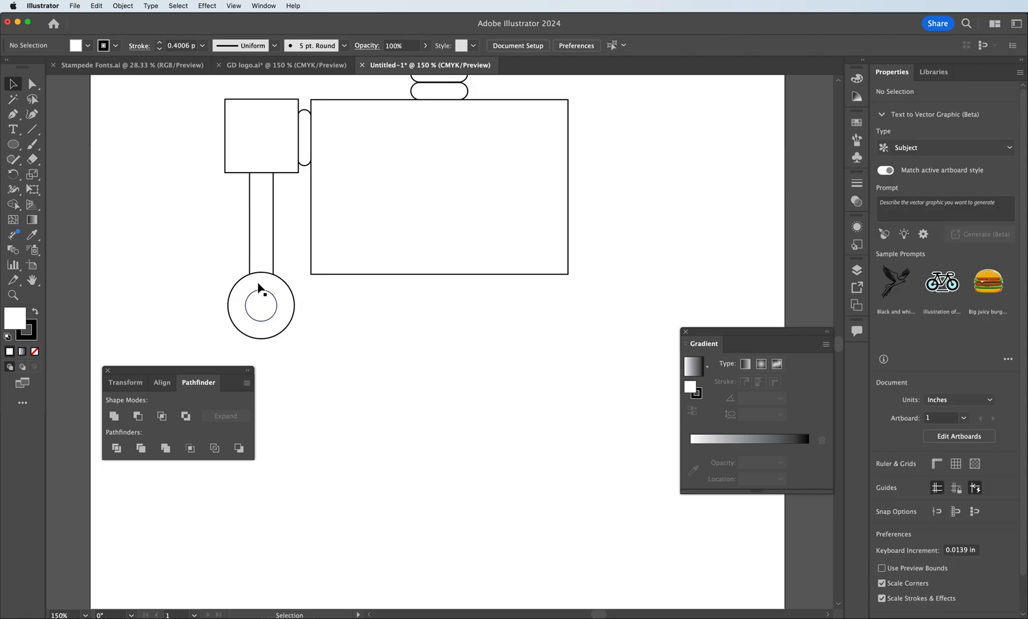
Fill the hand's inner circle with blue and its outer circle with red, and clear the selection
{"action": "left_click", "coordinate": [263, 301]}
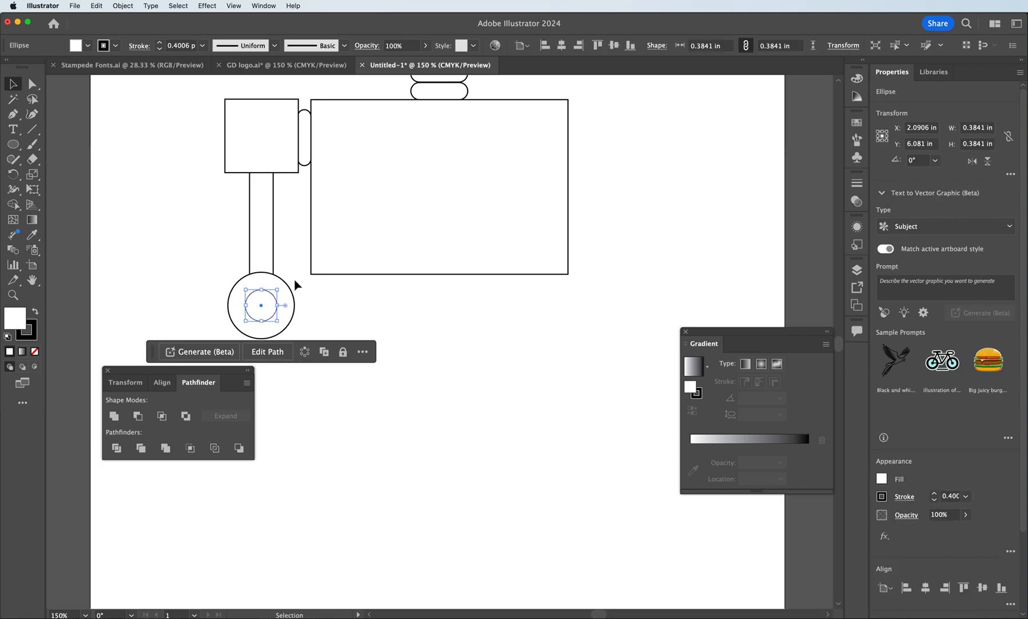
{"action": "left_click", "coordinate": [857, 122]}
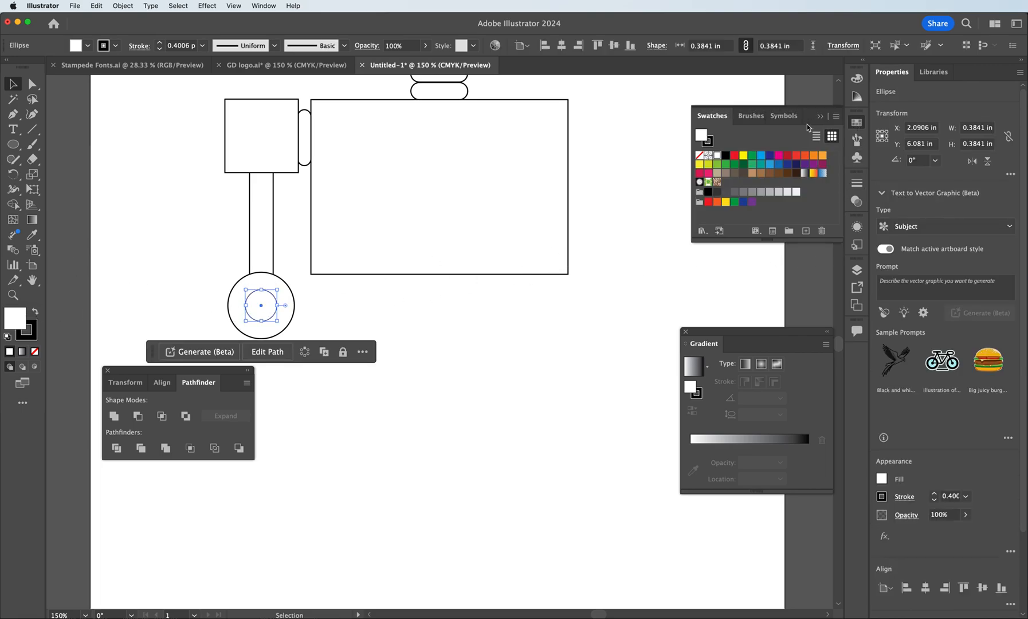
{"action": "left_click", "coordinate": [760, 156]}
{"action": "left_click", "coordinate": [289, 320]}
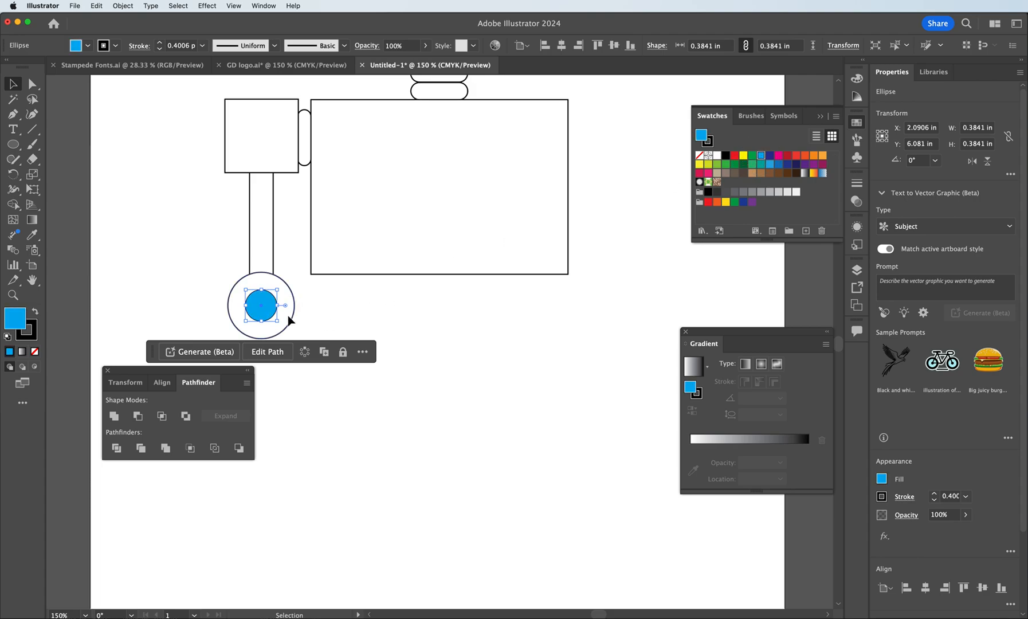
{"action": "left_click", "coordinate": [735, 155]}
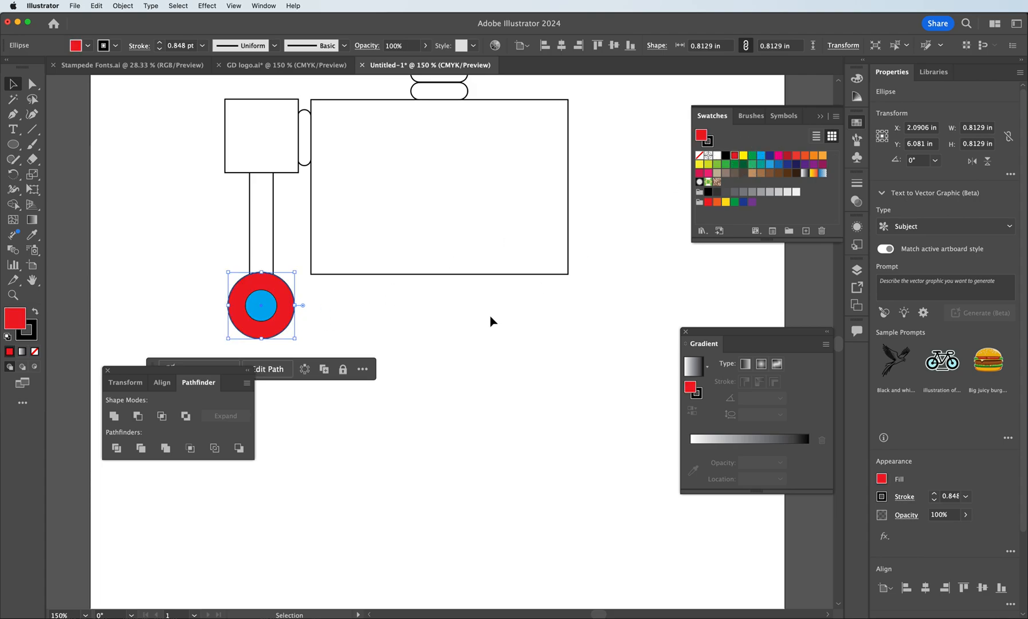
{"action": "left_click", "coordinate": [425, 324]}
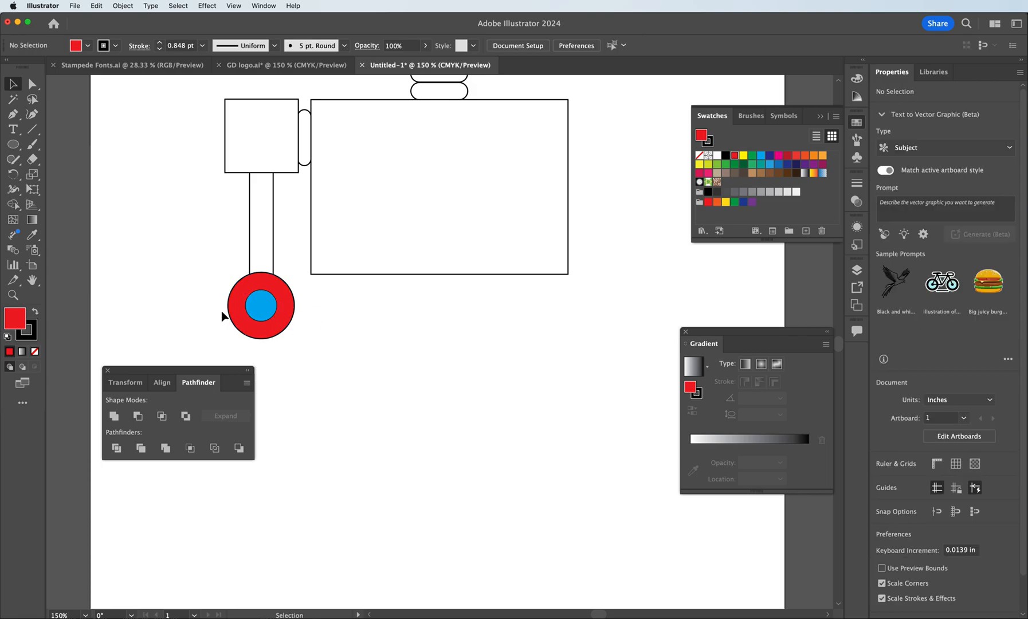
Select both hand circles and subtract the blue inner circle from the red outer one with Minus Front
{"action": "left_click_drag", "start_coordinate": [265, 310], "coordinate": [262, 304]}
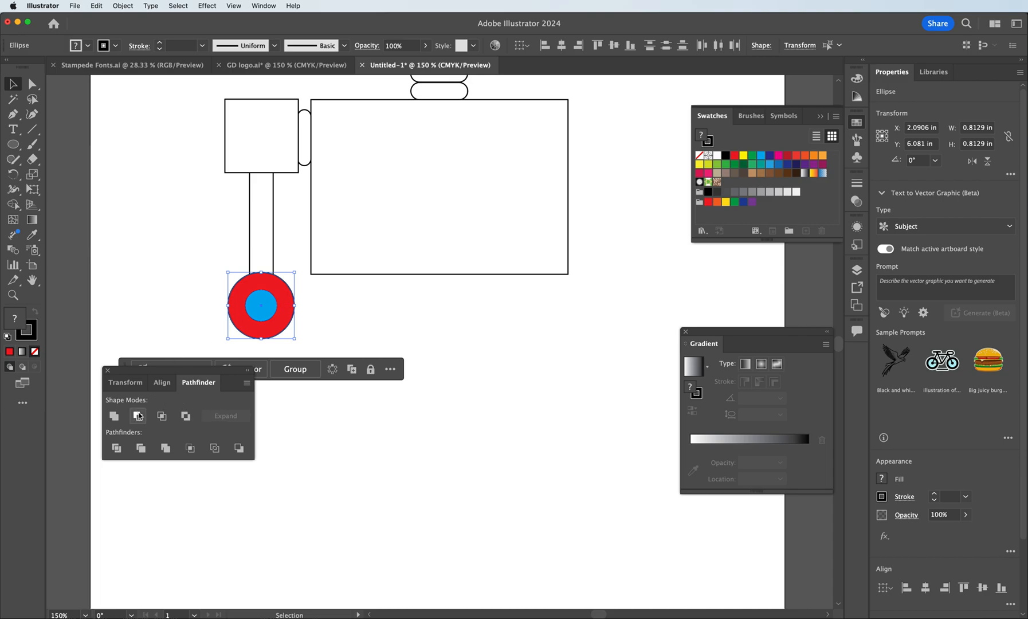
{"action": "left_click_drag", "start_coordinate": [125, 375], "coordinate": [101, 403]}
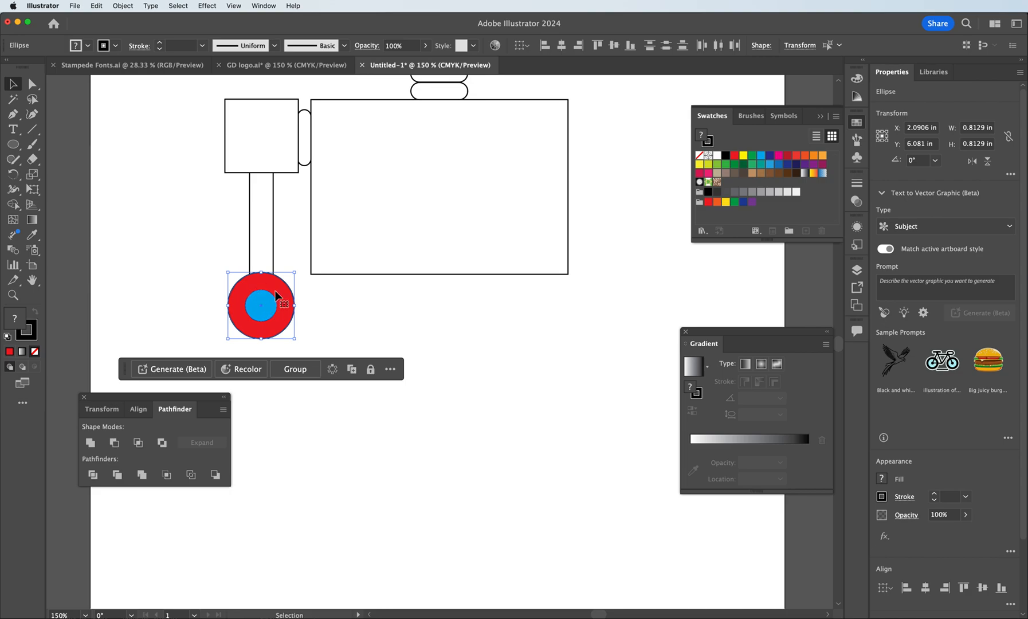
{"action": "left_click", "coordinate": [115, 443]}
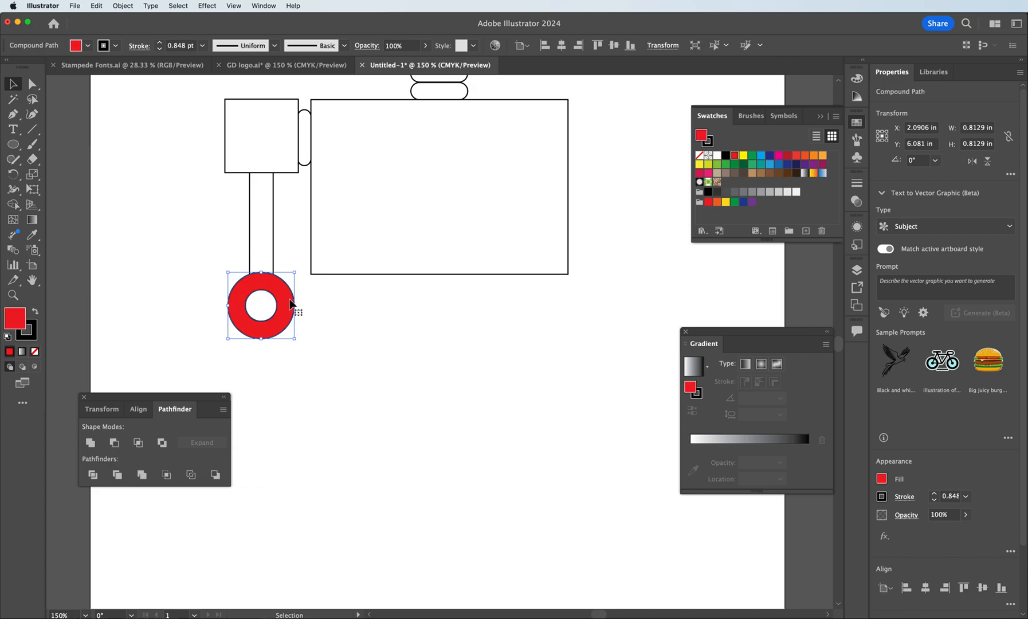
Draw a square about 0.66 in wide over the hand ring's lower part and rotate it 45° into a diamond
{"action": "left_click", "coordinate": [204, 289]}
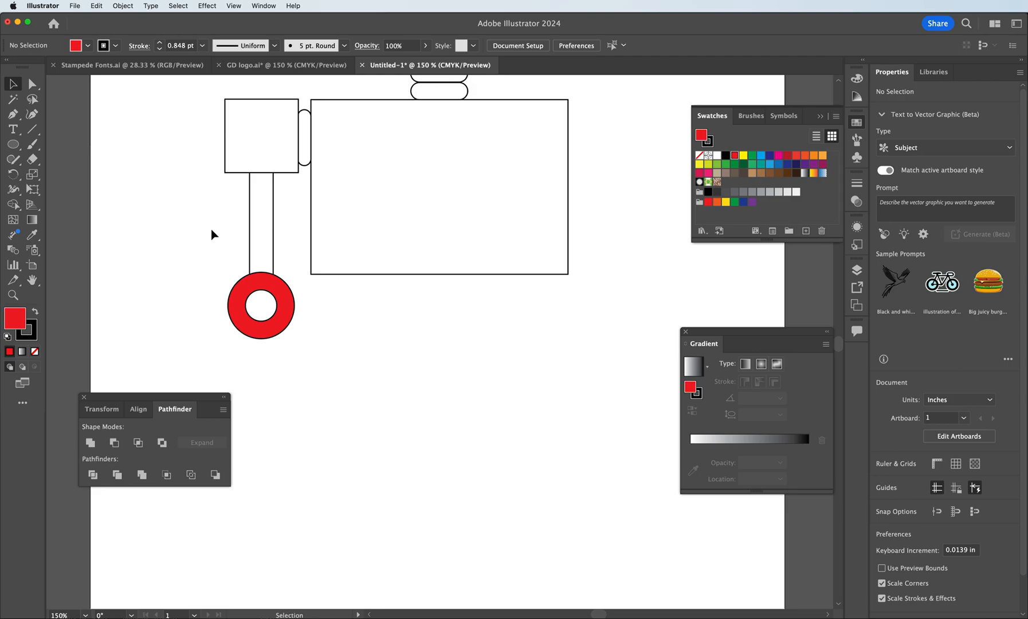
{"action": "left_click", "coordinate": [15, 147]}
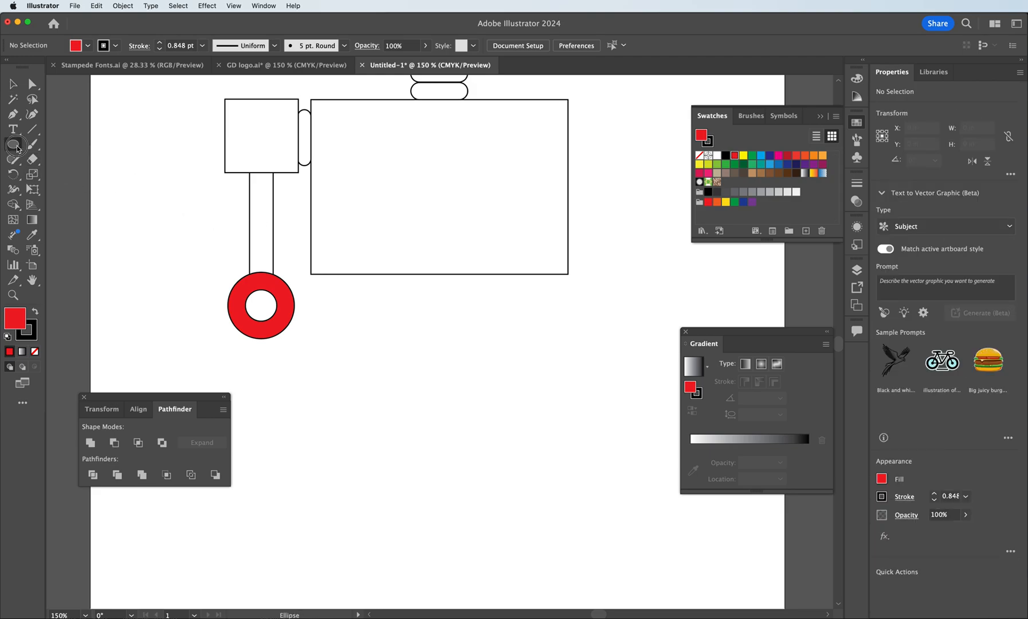
{"action": "left_click_drag", "start_coordinate": [15, 148], "coordinate": [70, 150]}
{"action": "left_click_drag", "start_coordinate": [215, 322], "coordinate": [268, 375]}
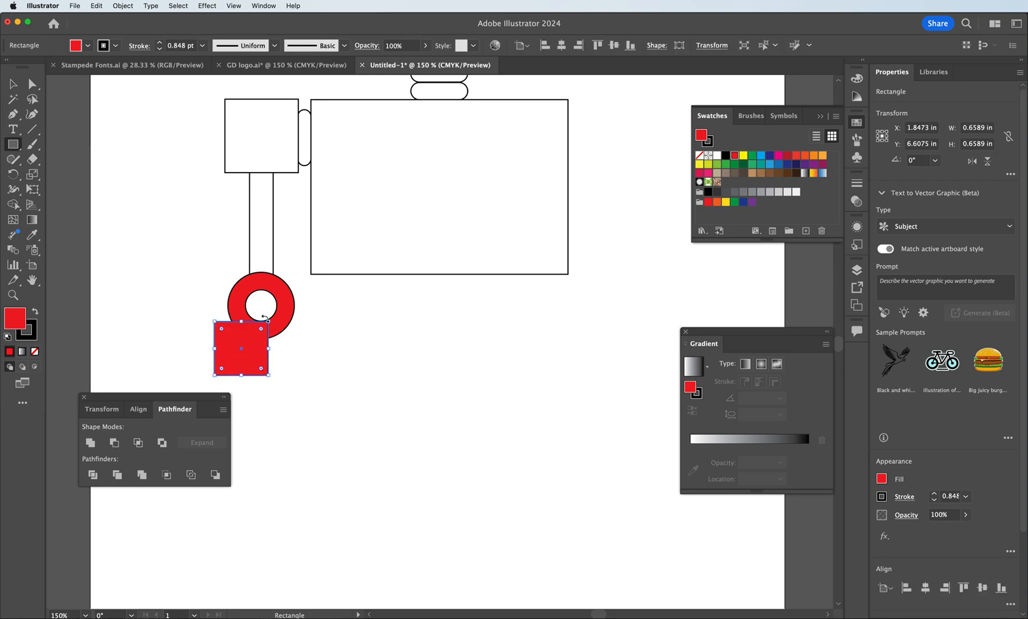
{"action": "left_click_drag", "start_coordinate": [274, 317], "coordinate": [241, 297]}
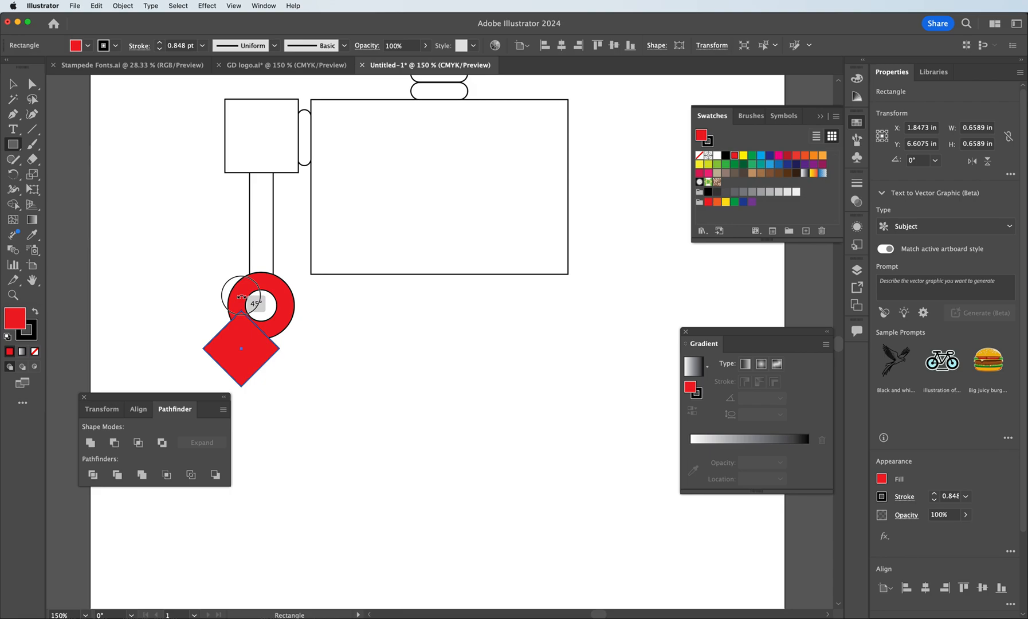
{"action": "left_click_drag", "start_coordinate": [242, 297], "coordinate": [241, 298]}
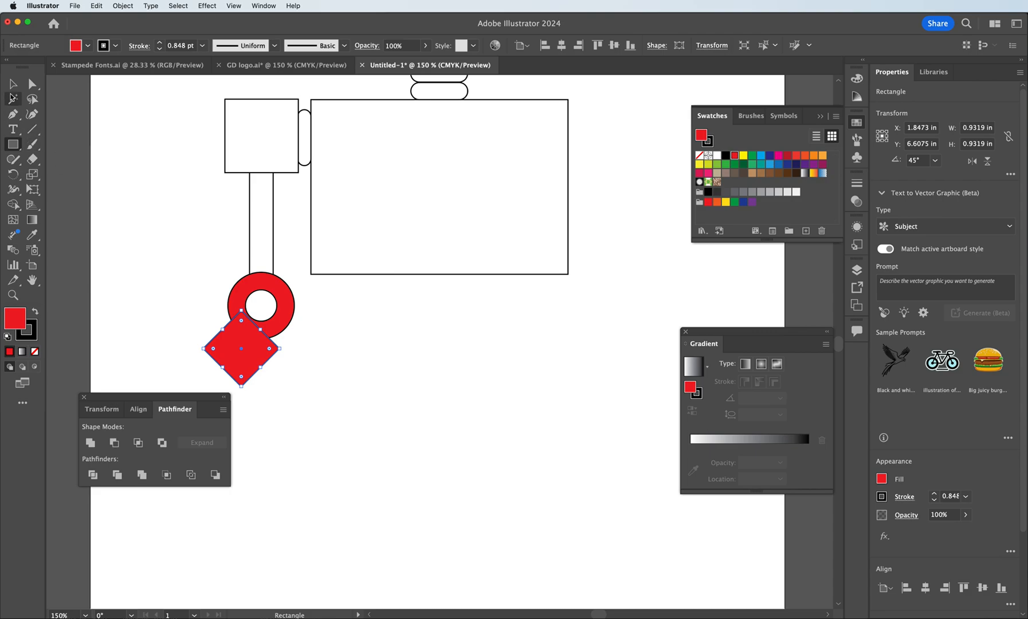
Turn on Smart Guides and centre the diamond horizontally on the hand ring, with its upper corner at the ring's centre
{"action": "left_click", "coordinate": [12, 84]}
{"action": "mouse_move", "coordinate": [233, 340]}
{"action": "left_mouse_down"}
{"action": "mouse_move", "coordinate": [252, 342]}
{"action": "mouse_move", "coordinate": [248, 333]}
{"action": "left_mouse_up"}
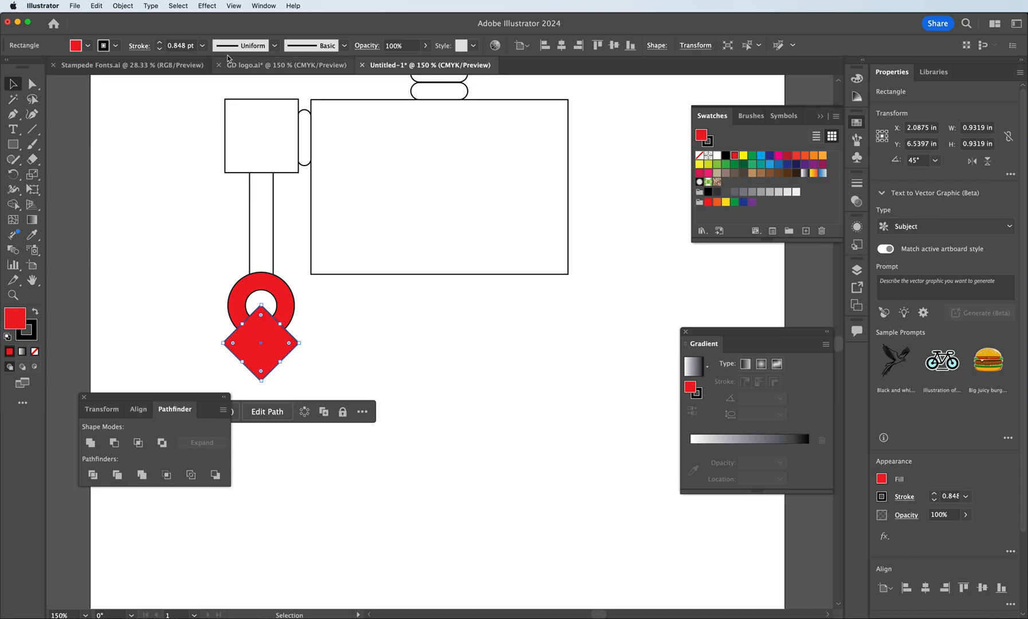
{"action": "left_click", "coordinate": [235, 6]}
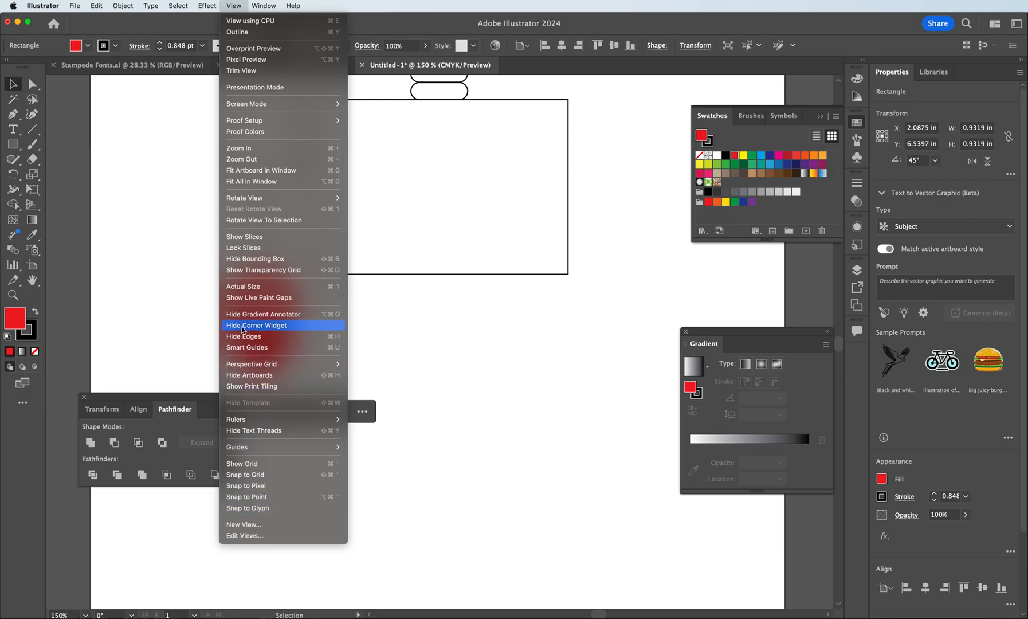
{"action": "left_click", "coordinate": [242, 347]}
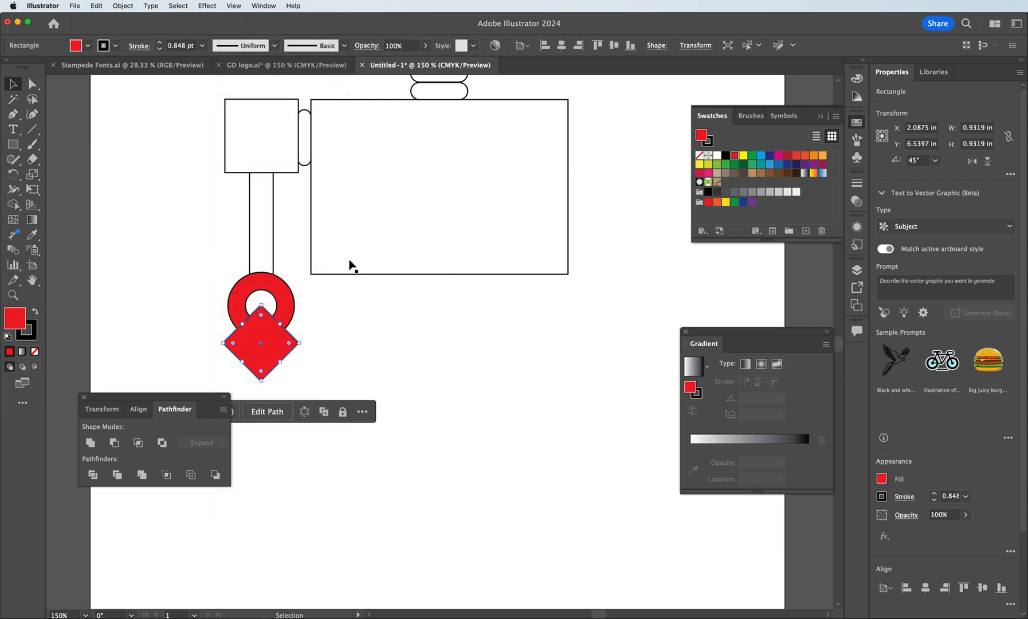
{"action": "left_click", "coordinate": [196, 279]}
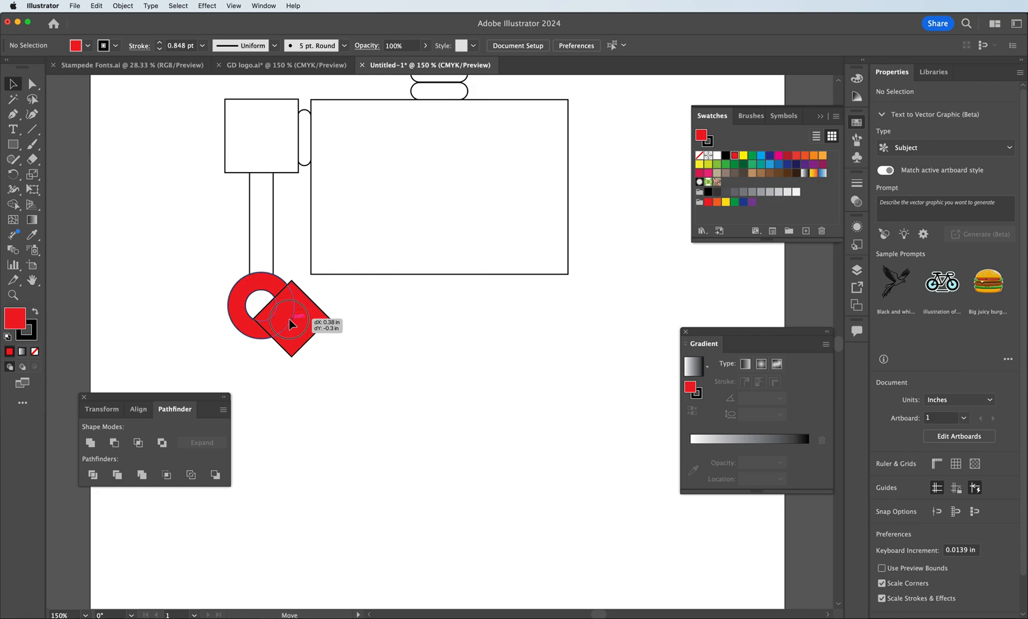
{"action": "left_click_drag", "start_coordinate": [261, 342], "coordinate": [261, 342]}
{"action": "left_click", "coordinate": [163, 293]}
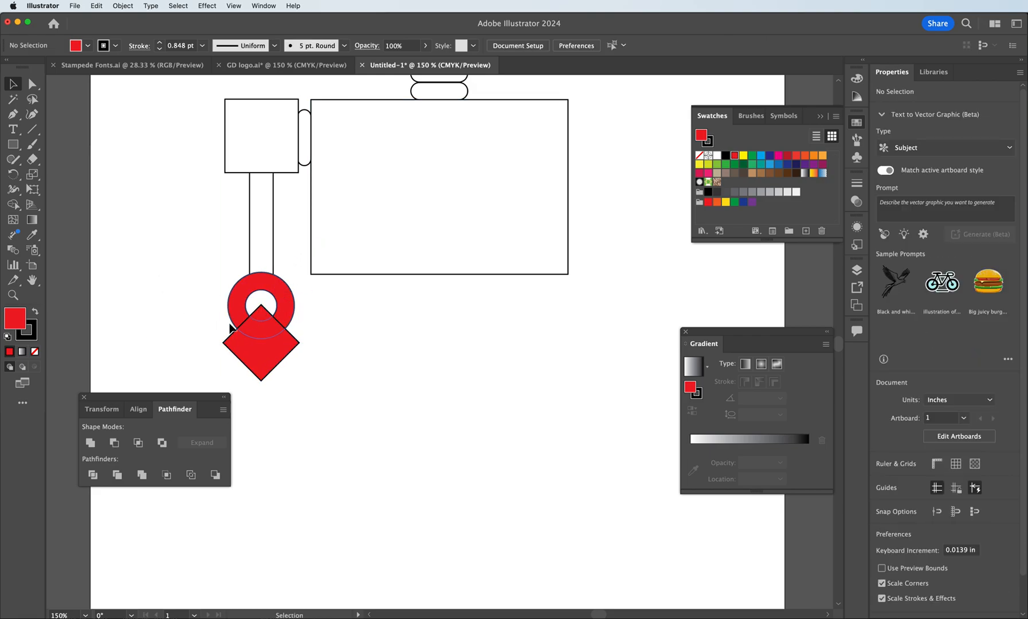
Fill the diamond with light blue, then subtract it from the red hand ring with Minus Front to form a claw
{"action": "left_click", "coordinate": [231, 338]}
{"action": "left_click", "coordinate": [761, 156]}
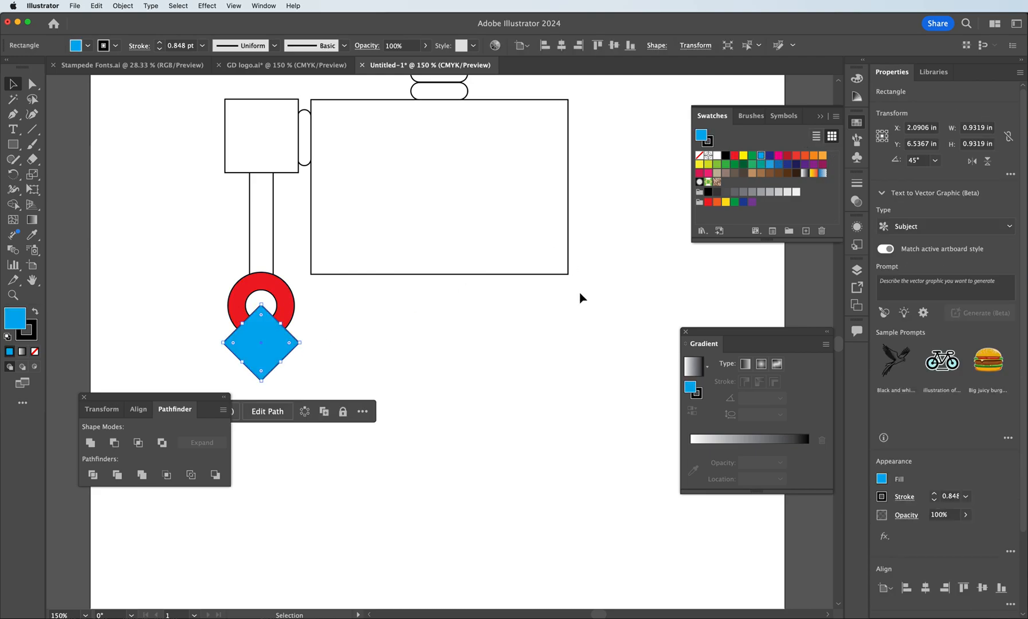
{"action": "left_click", "coordinate": [424, 326]}
{"action": "left_click_drag", "start_coordinate": [273, 346], "coordinate": [299, 361]}
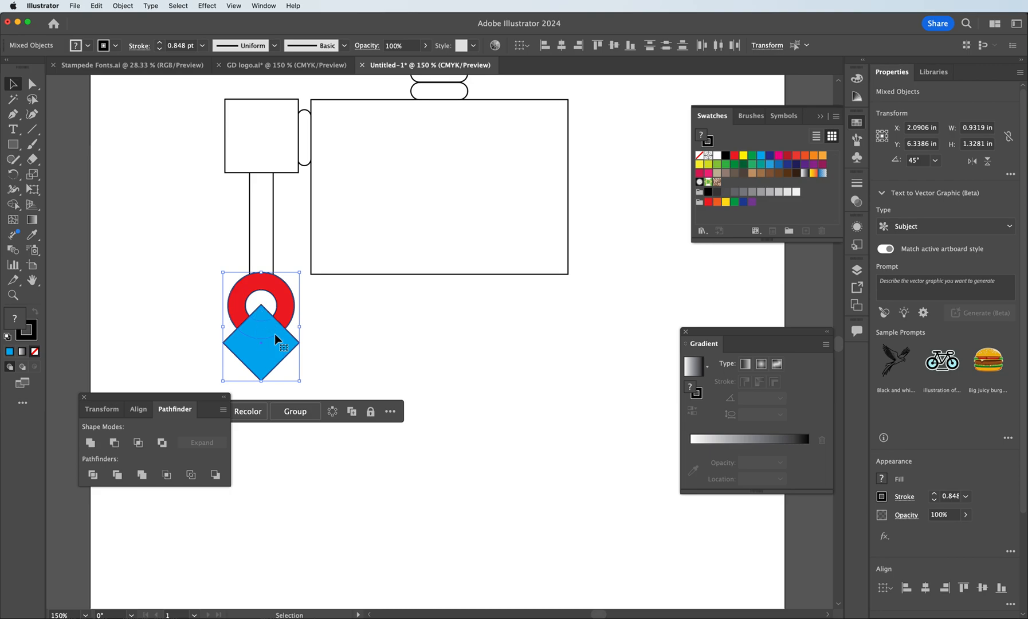
{"action": "left_click", "coordinate": [119, 448]}
{"action": "left_click", "coordinate": [177, 303]}
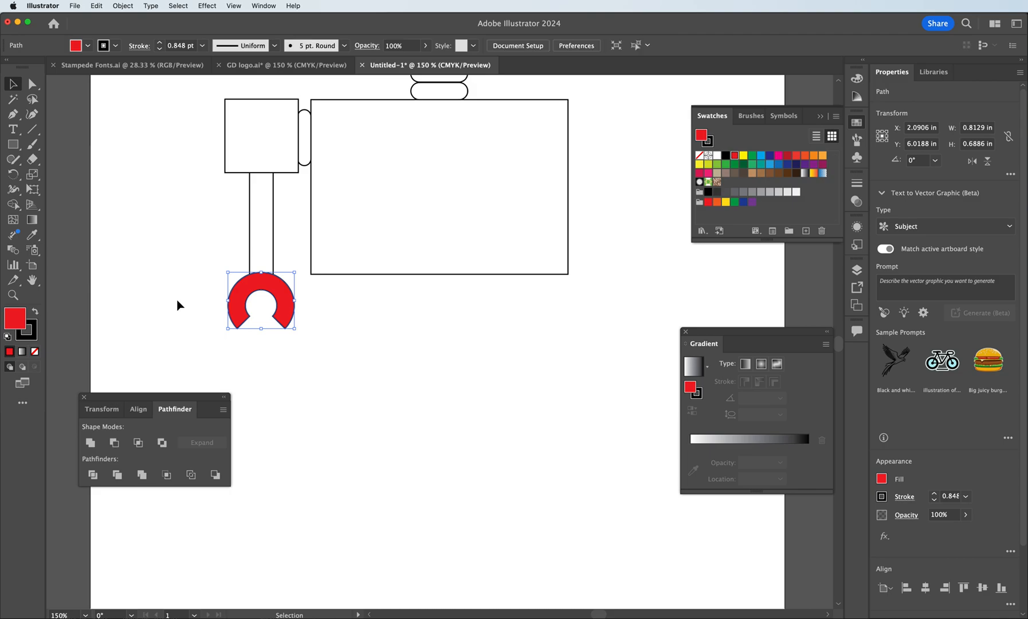
Reset the claw hand to the default white fill and 1 pt black stroke, and clear the selection
{"action": "left_click", "coordinate": [286, 293]}
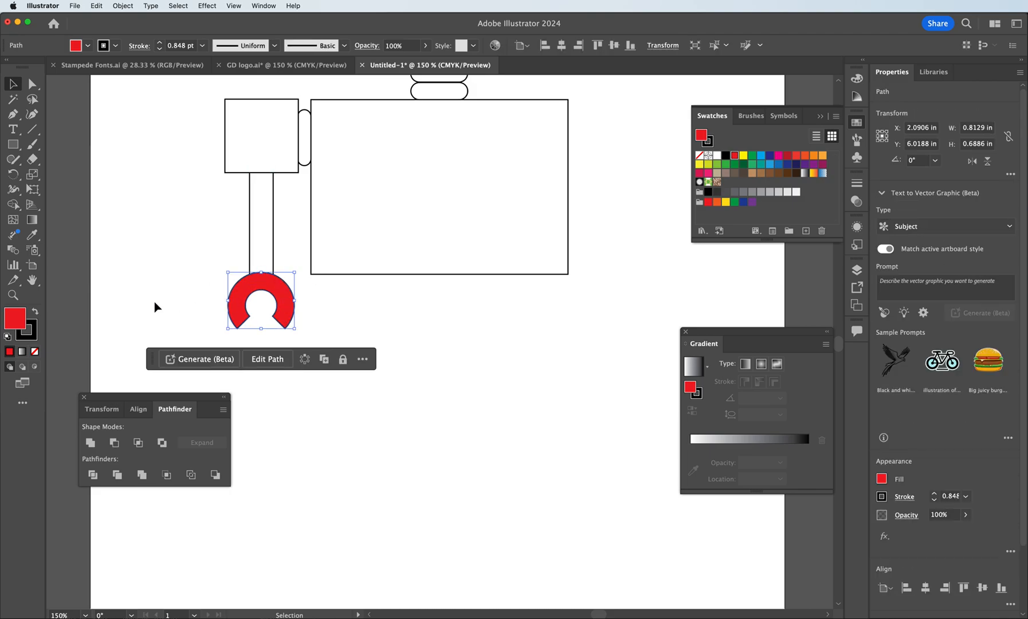
{"action": "left_click", "coordinate": [7, 338]}
{"action": "left_click", "coordinate": [206, 219]}
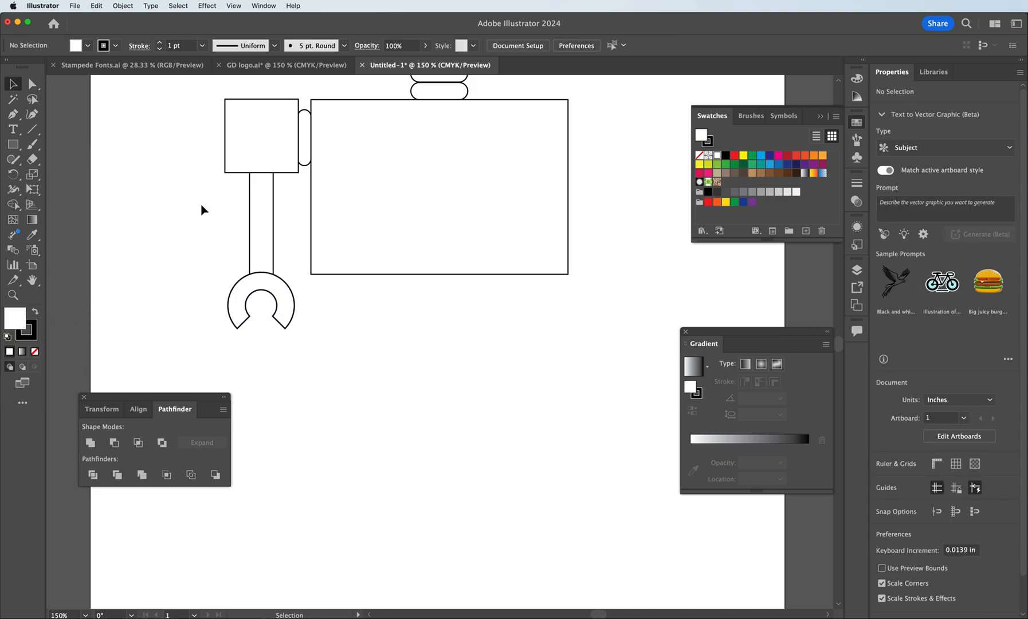
Select the whole left arm, including shoulder connector, square, arm bar and claw, and duplicate it in place
{"action": "scroll", "coordinate": [237, 329], "scroll_direction": "down", "scroll_amount": 2}
{"action": "scroll", "coordinate": [237, 329], "scroll_direction": "up", "scroll_amount": 2}
{"action": "scroll", "coordinate": [237, 328], "scroll_direction": "up", "scroll_amount": 3}
{"action": "scroll", "coordinate": [237, 329], "scroll_direction": "down", "scroll_amount": 3}
{"action": "scroll", "coordinate": [238, 331], "scroll_direction": "up", "scroll_amount": 1}
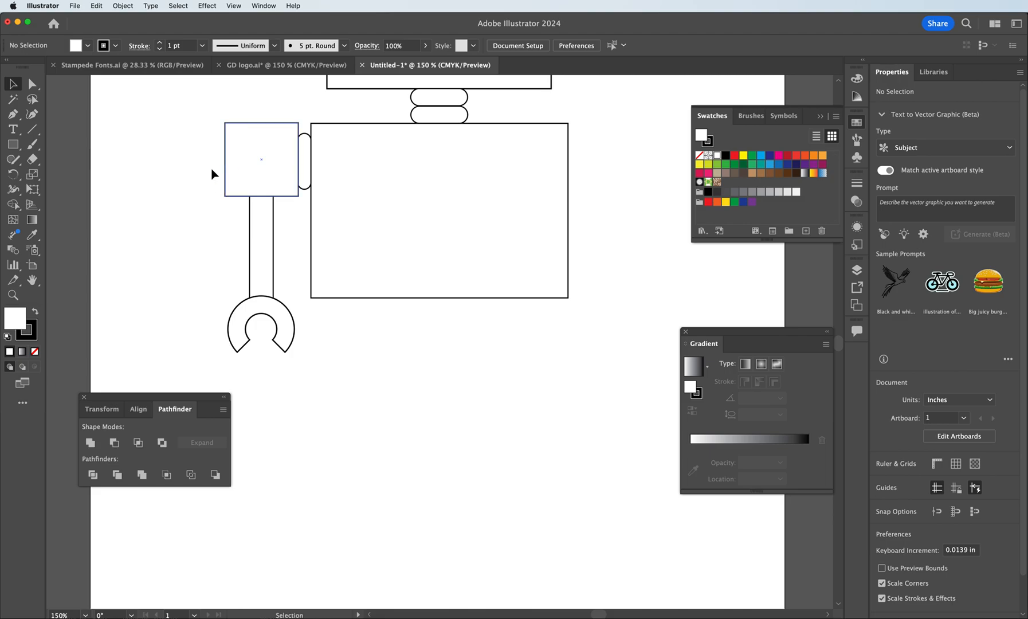
{"action": "left_click_drag", "start_coordinate": [216, 114], "coordinate": [307, 335]}
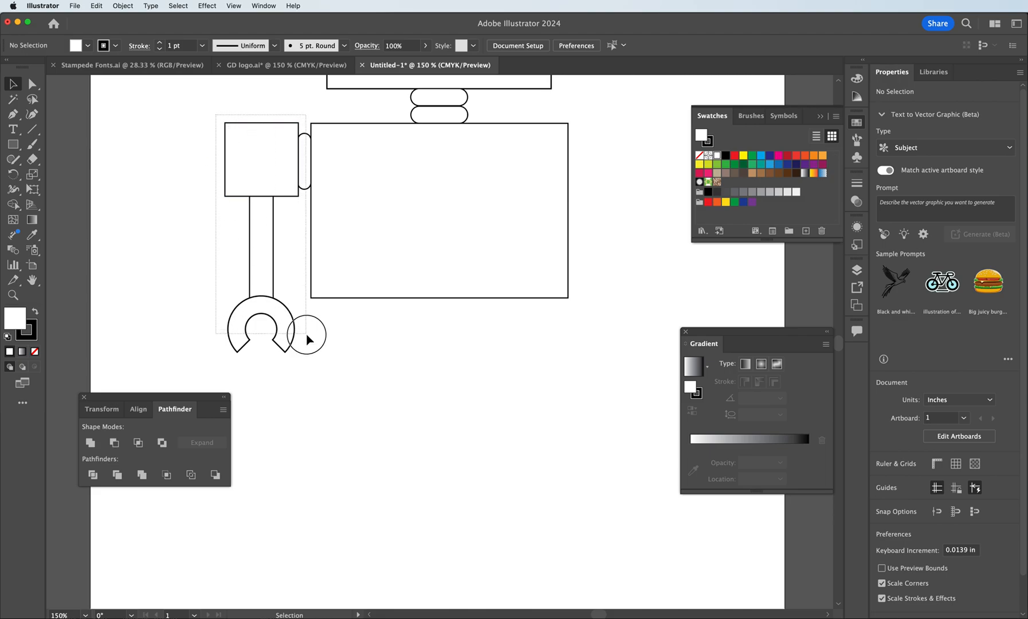
{"action": "left_click_drag", "start_coordinate": [307, 334], "coordinate": [307, 334]}
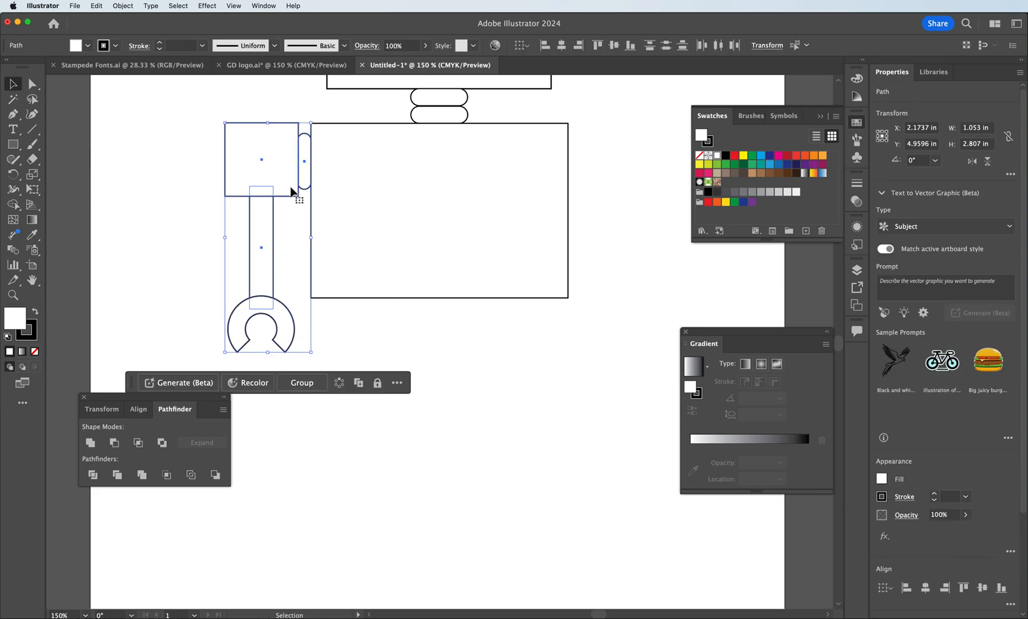
{"action": "key", "text": "a"}
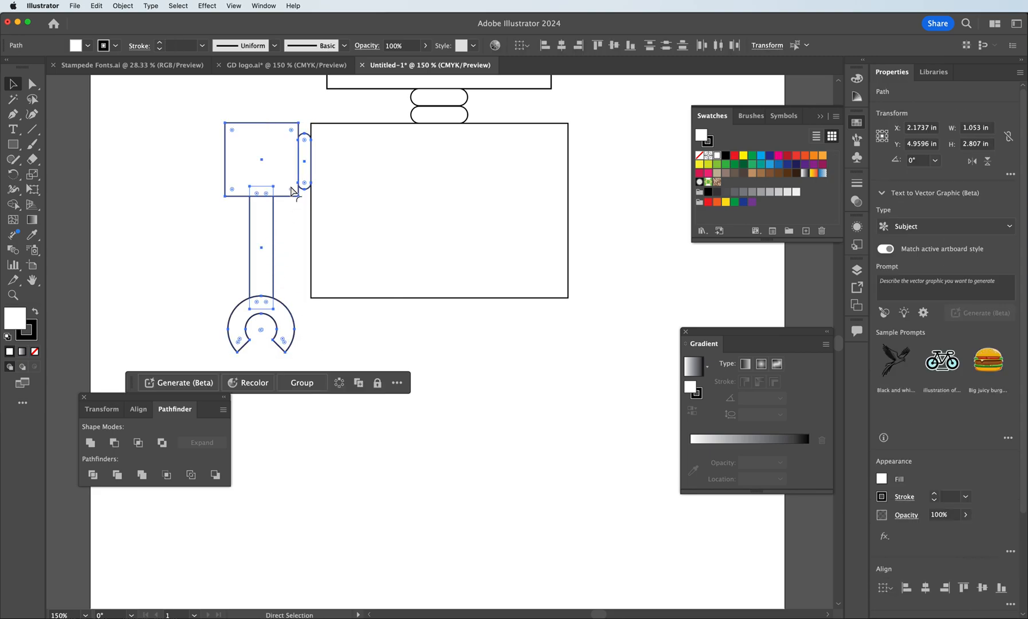
{"action": "key", "text": "super"}
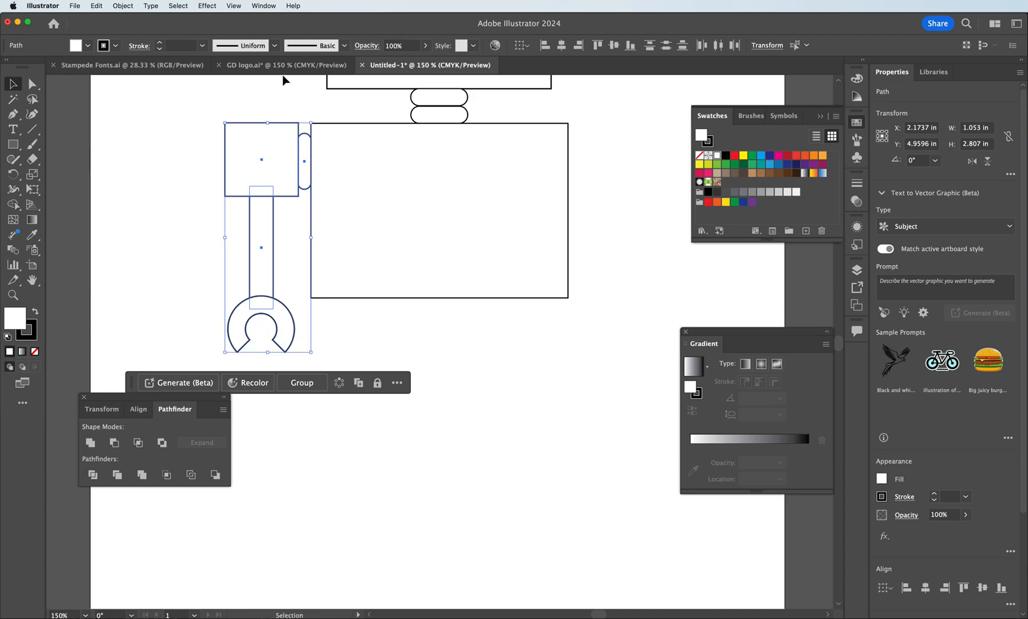
Reflect the duplicated arm across the vertical axis at 90°
{"action": "left_click", "coordinate": [123, 7]}
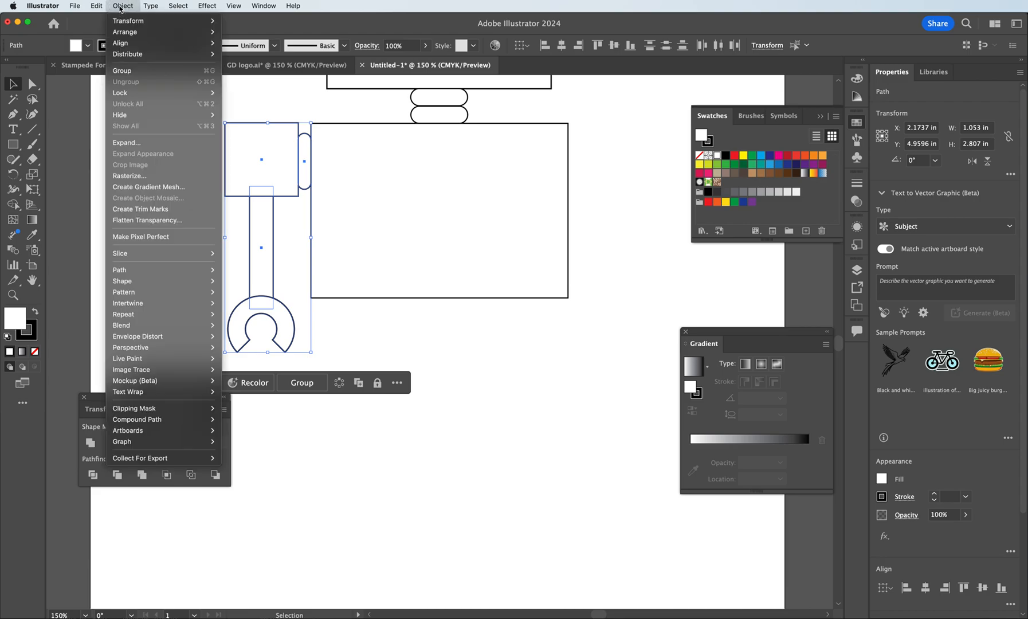
{"action": "left_click", "coordinate": [243, 30]}
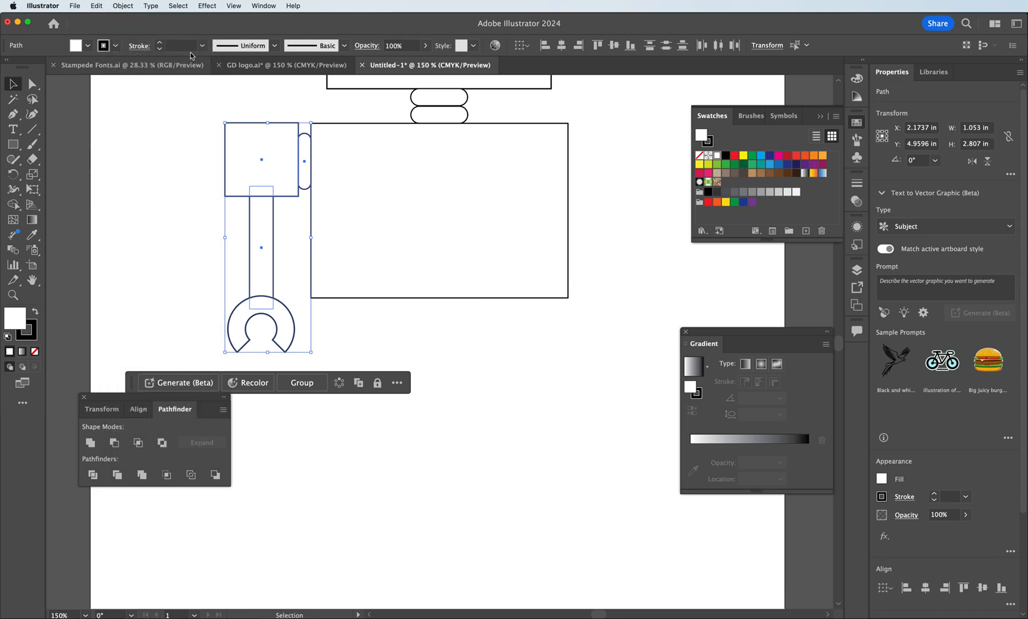
{"action": "left_click", "coordinate": [128, 5]}
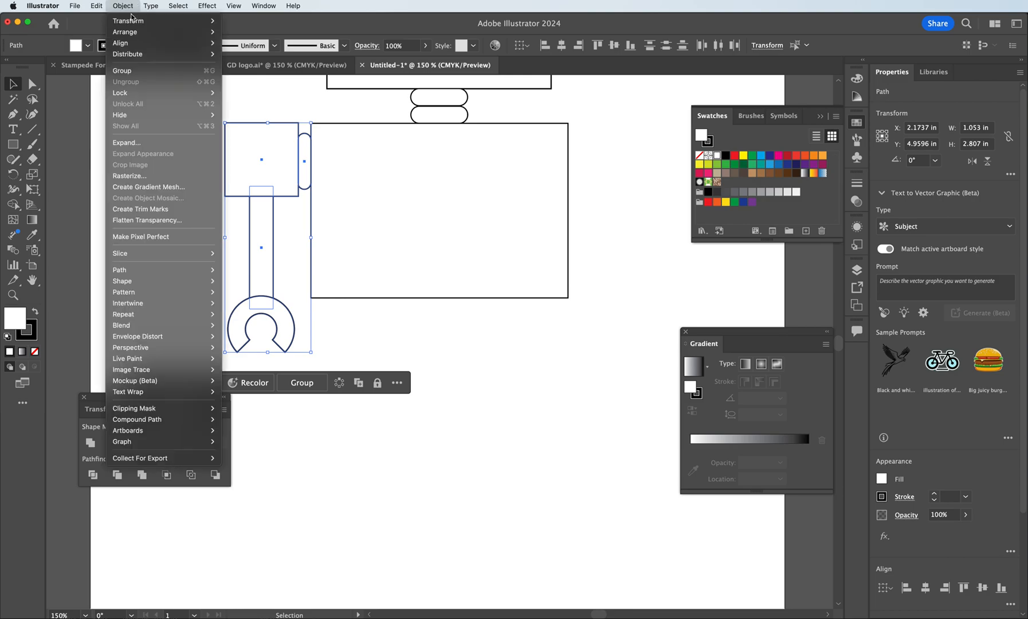
{"action": "mouse_move", "coordinate": [134, 22]}
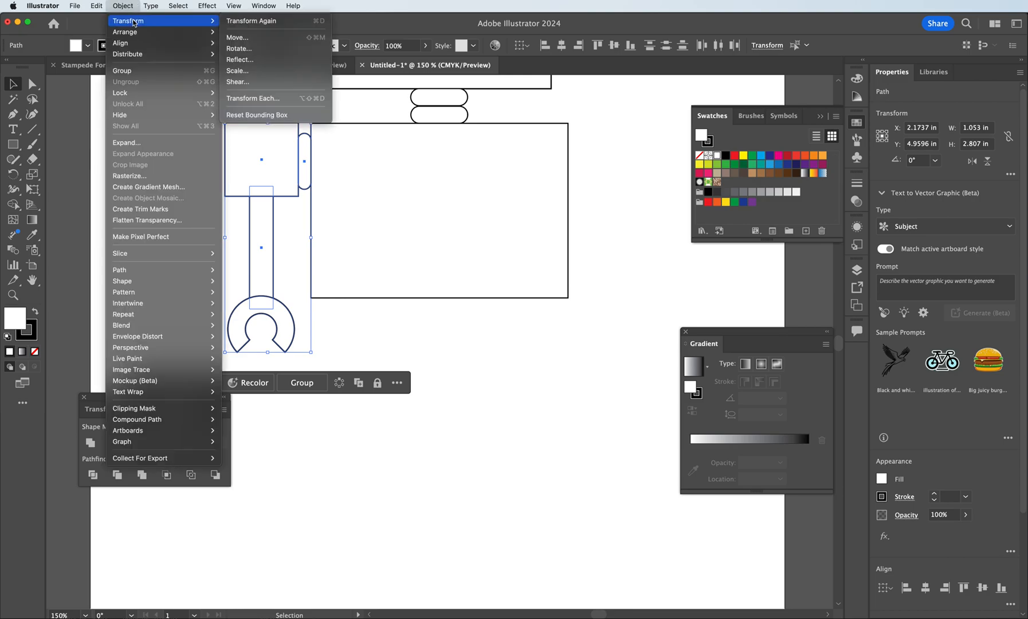
{"action": "left_click", "coordinate": [249, 59]}
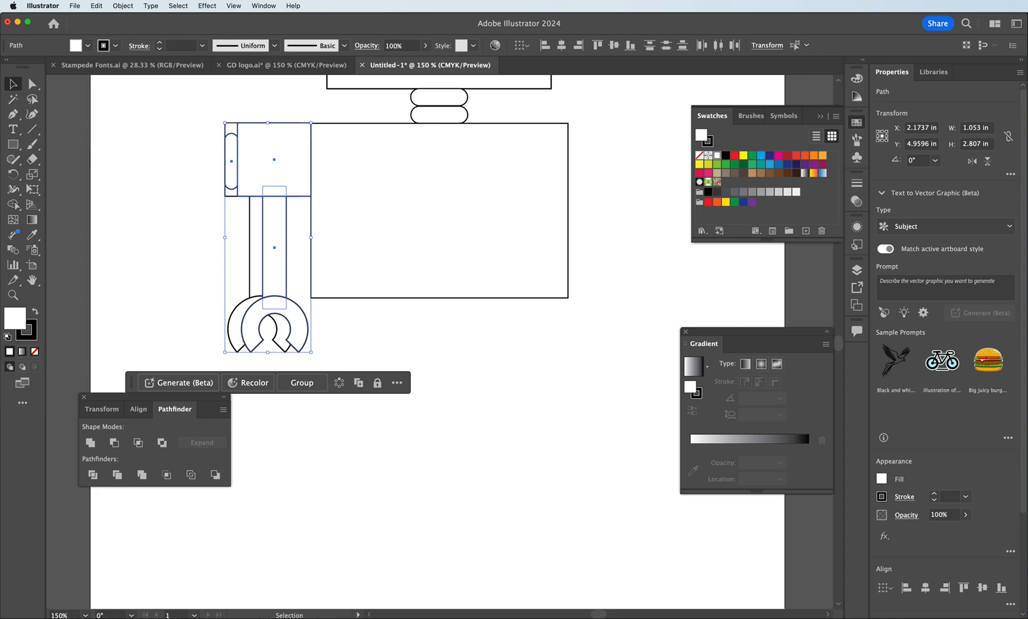
{"action": "left_click_drag", "start_coordinate": [773, 336], "coordinate": [486, 342]}
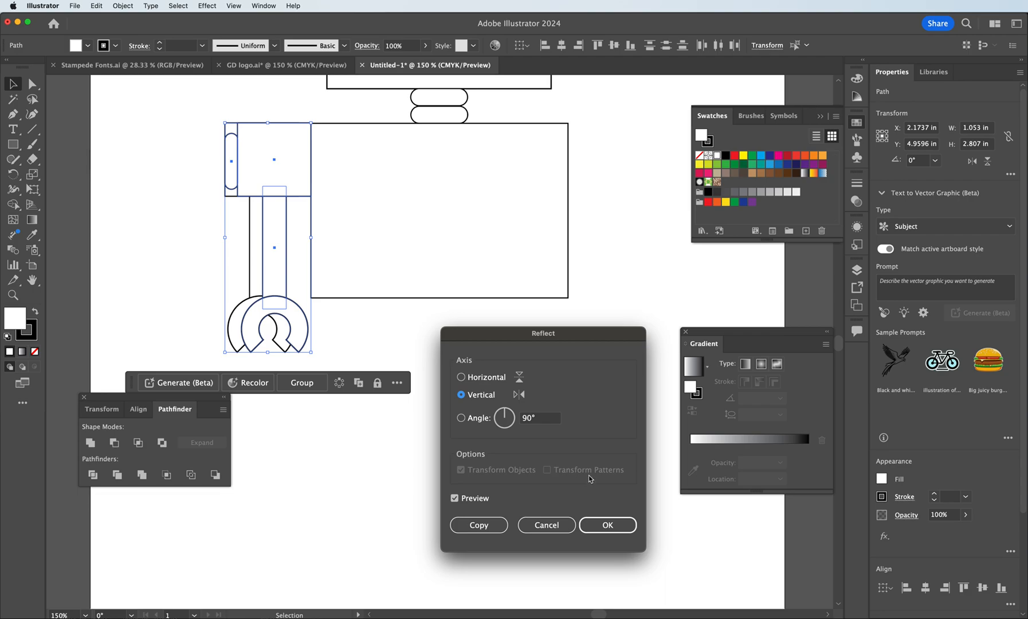
{"action": "left_click", "coordinate": [615, 526]}
Move the mirrored arm about 4.2 in horizontally so its connector meets the body's right edge, and clear the selection
{"action": "left_click_drag", "start_coordinate": [253, 177], "coordinate": [597, 181]}
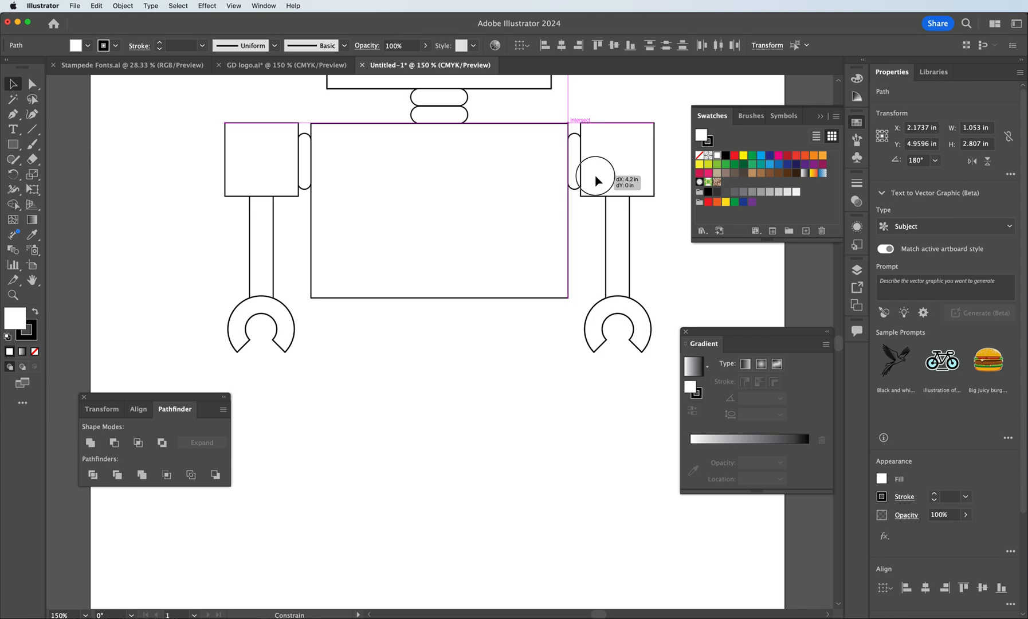
{"action": "left_click_drag", "start_coordinate": [596, 181], "coordinate": [593, 183]}
{"action": "scroll", "coordinate": [450, 178], "scroll_direction": "down", "scroll_amount": 3}
{"action": "scroll", "coordinate": [450, 180], "scroll_direction": "up", "scroll_amount": 6}
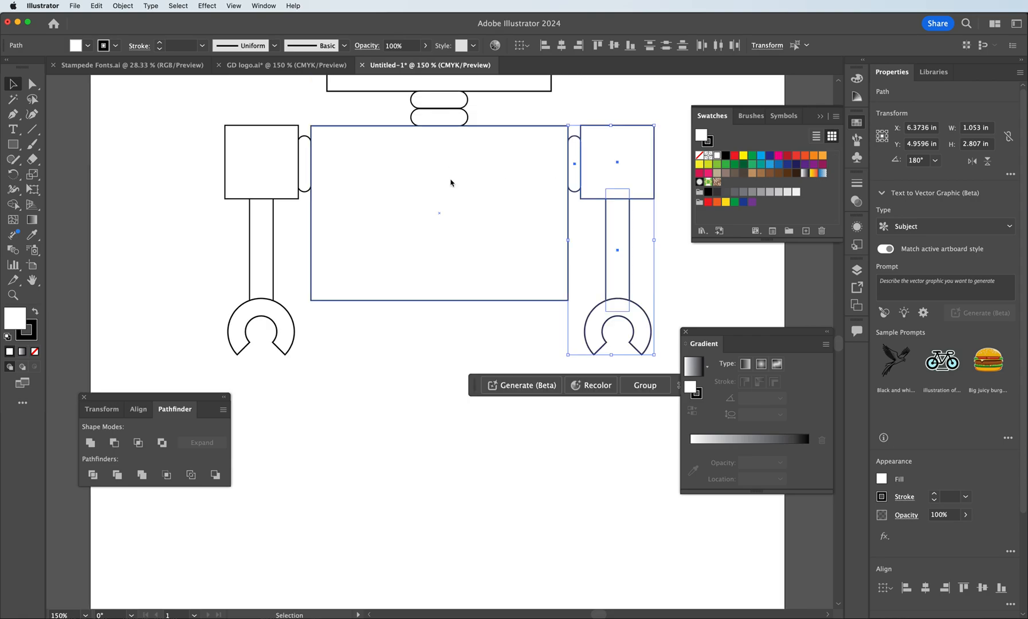
{"action": "scroll", "coordinate": [451, 182], "scroll_direction": "up", "scroll_amount": 2}
{"action": "scroll", "coordinate": [451, 182], "scroll_direction": "down", "scroll_amount": 3}
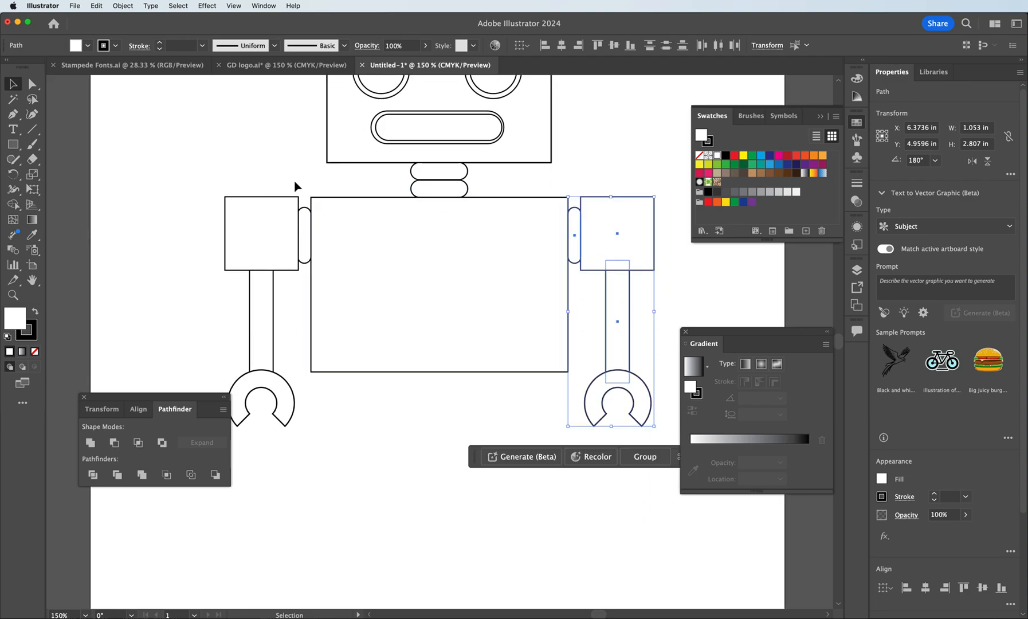
{"action": "left_click", "coordinate": [277, 175]}
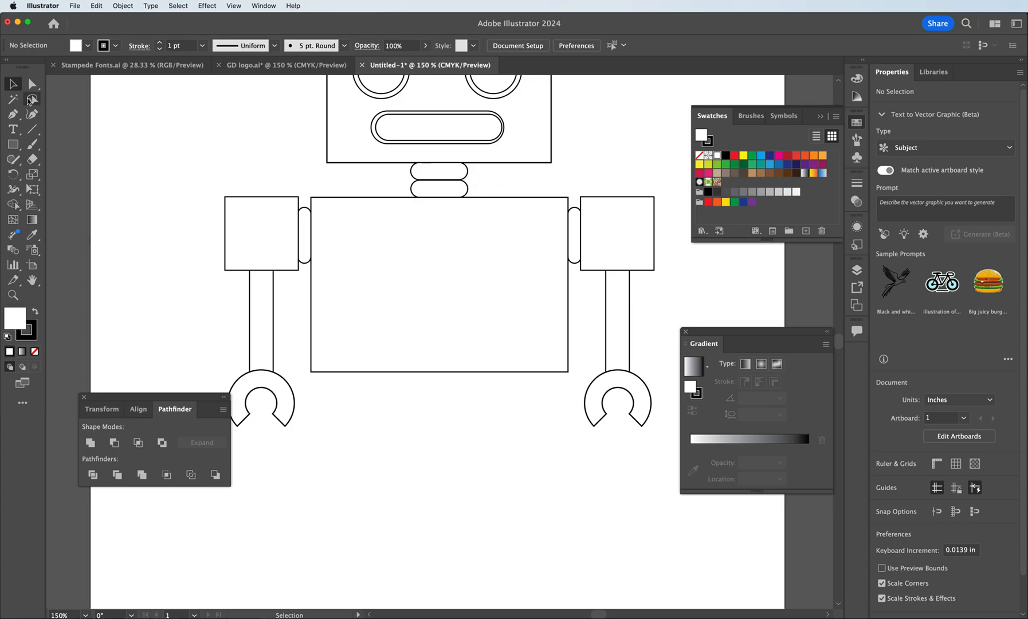
Draw an upright five-sided polygon about 2.06 by 1.96 in, centred on the body's lower-left corner
{"action": "left_click", "coordinate": [12, 146]}
{"action": "left_click", "coordinate": [75, 189]}
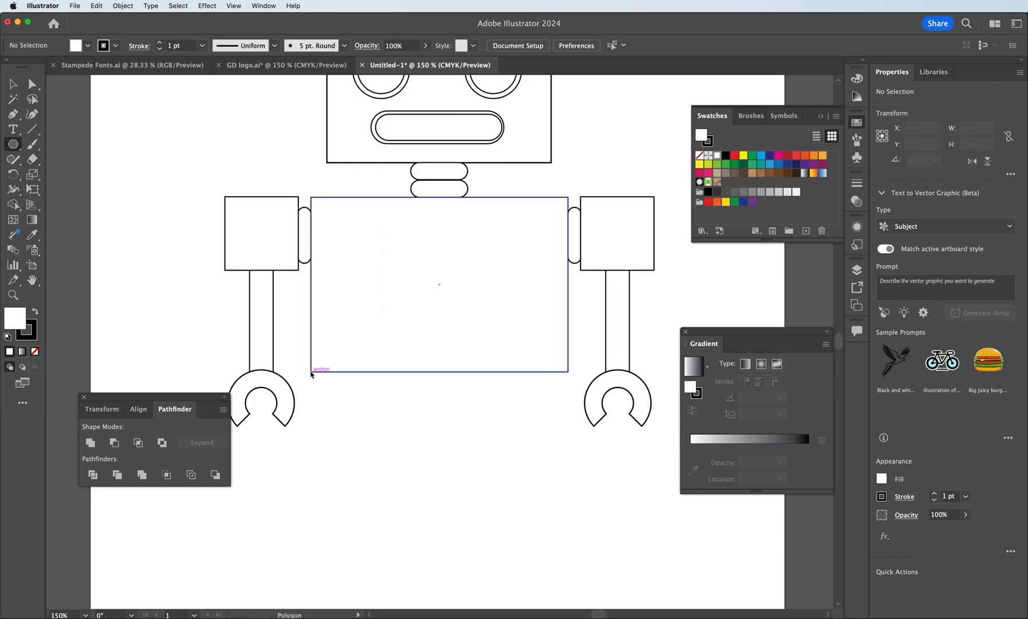
{"action": "left_click_drag", "start_coordinate": [311, 372], "coordinate": [390, 364]}
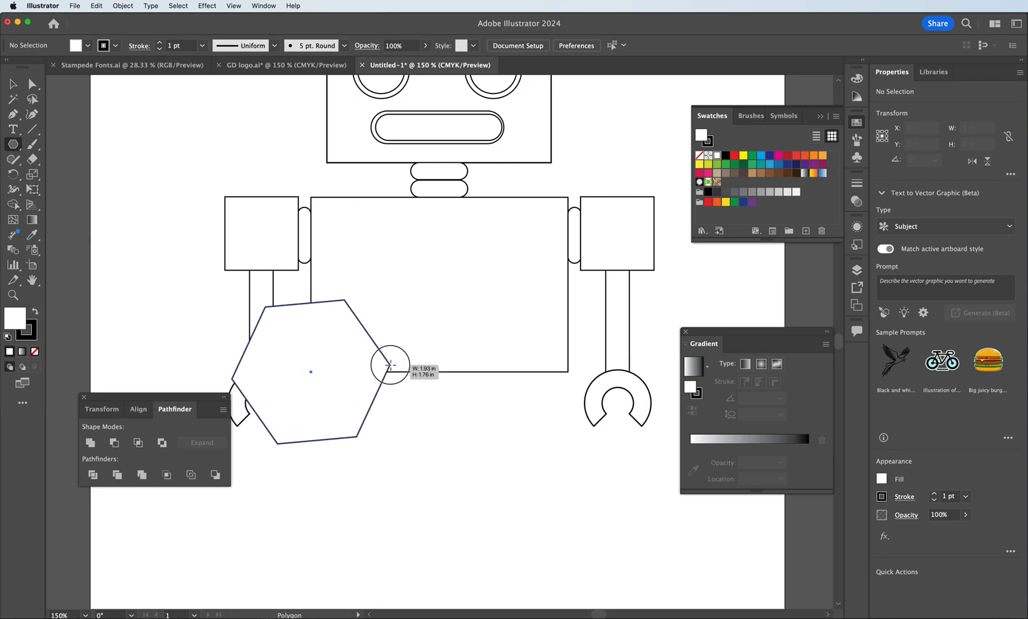
{"action": "left_click_drag", "start_coordinate": [391, 364], "coordinate": [343, 413]}
{"action": "key", "text": "Down"}
{"action": "key", "text": "Down"}
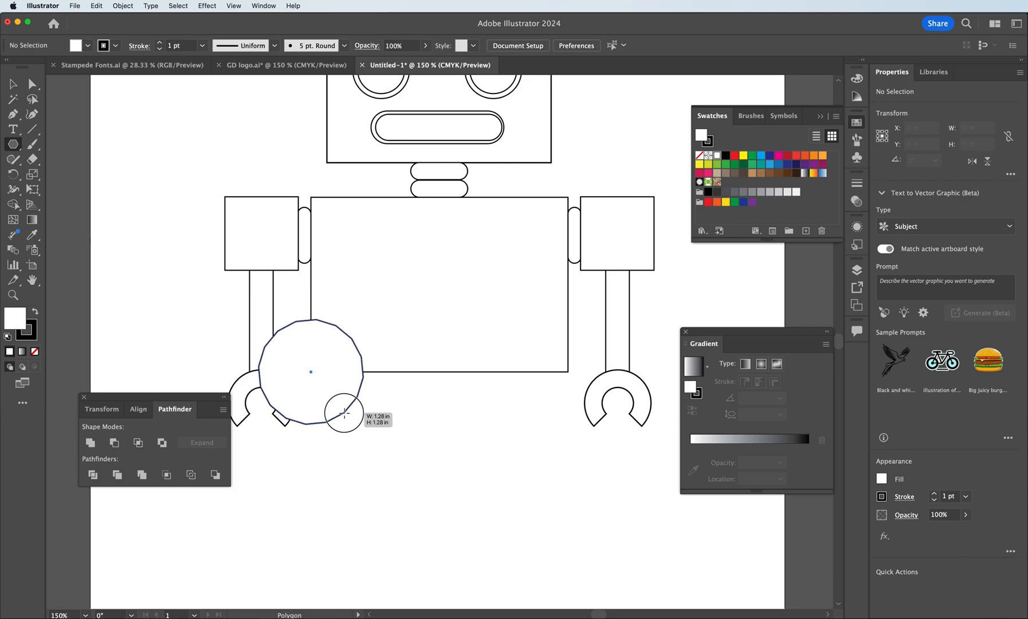
{"action": "key", "text": "Down"}
{"action": "key", "text": "Down"}
{"action": "key", "text": "Down"}
{"action": "key", "text": "Down"}
{"action": "key", "text": "Down"}
{"action": "left_click_drag", "start_coordinate": [345, 412], "coordinate": [352, 451]}
{"action": "key", "text": "Down"}
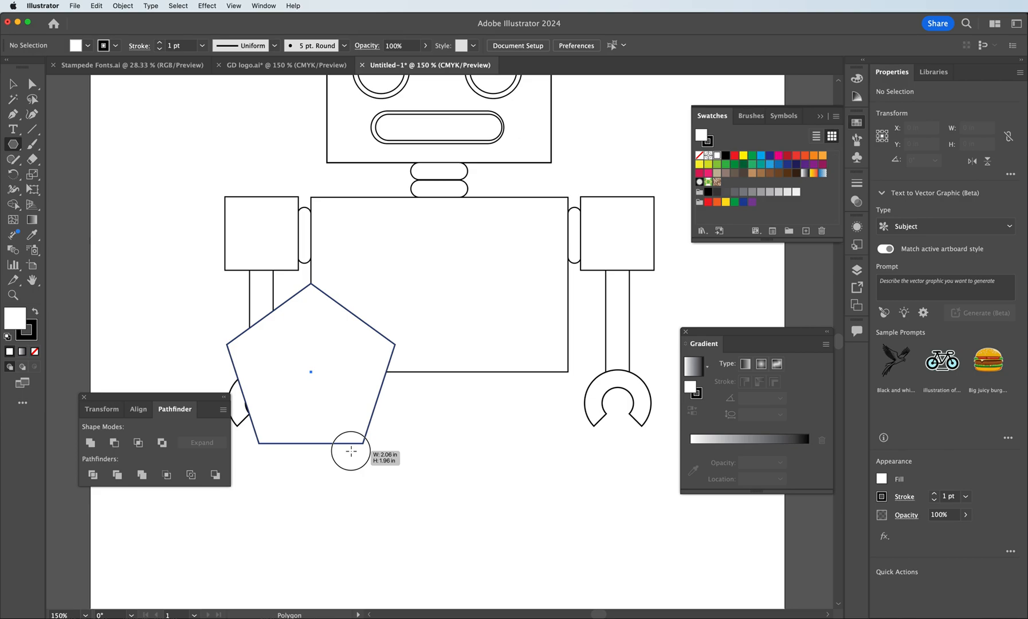
{"action": "left_click_drag", "start_coordinate": [351, 451], "coordinate": [351, 451]}
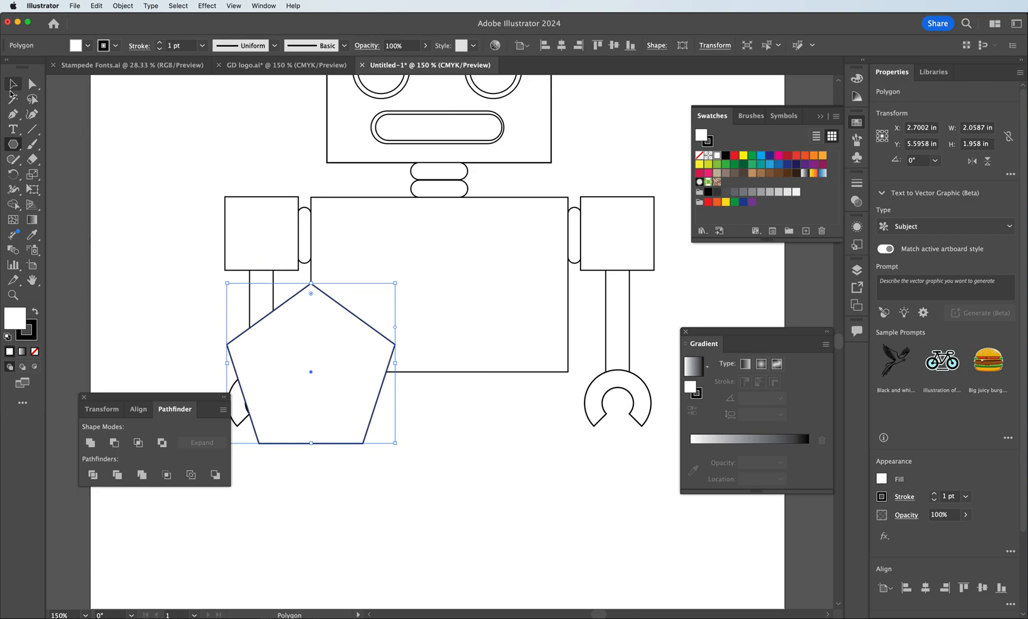
Enlarge the pentagon to about 3.15 by 2.99 in and align its side corners with the body rectangle's lower corners
{"action": "left_click", "coordinate": [12, 85]}
{"action": "left_click_drag", "start_coordinate": [285, 347], "coordinate": [367, 373]}
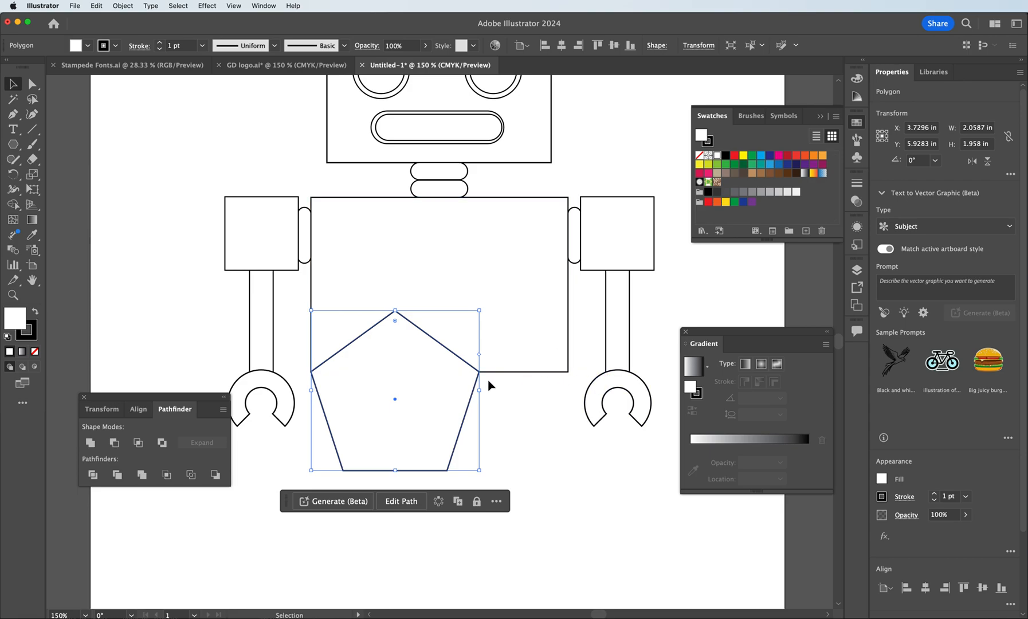
{"action": "left_click_drag", "start_coordinate": [483, 391], "coordinate": [565, 395]}
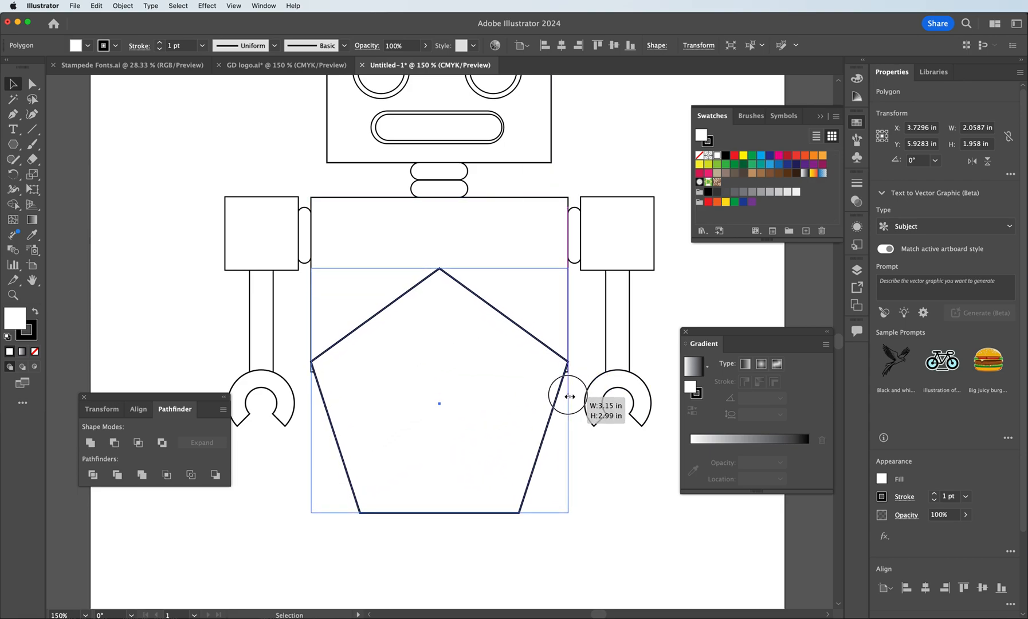
{"action": "left_click_drag", "start_coordinate": [569, 396], "coordinate": [569, 396]}
{"action": "left_click_drag", "start_coordinate": [450, 342], "coordinate": [450, 348]}
{"action": "key", "text": "Up"}
{"action": "key", "text": "Up"}
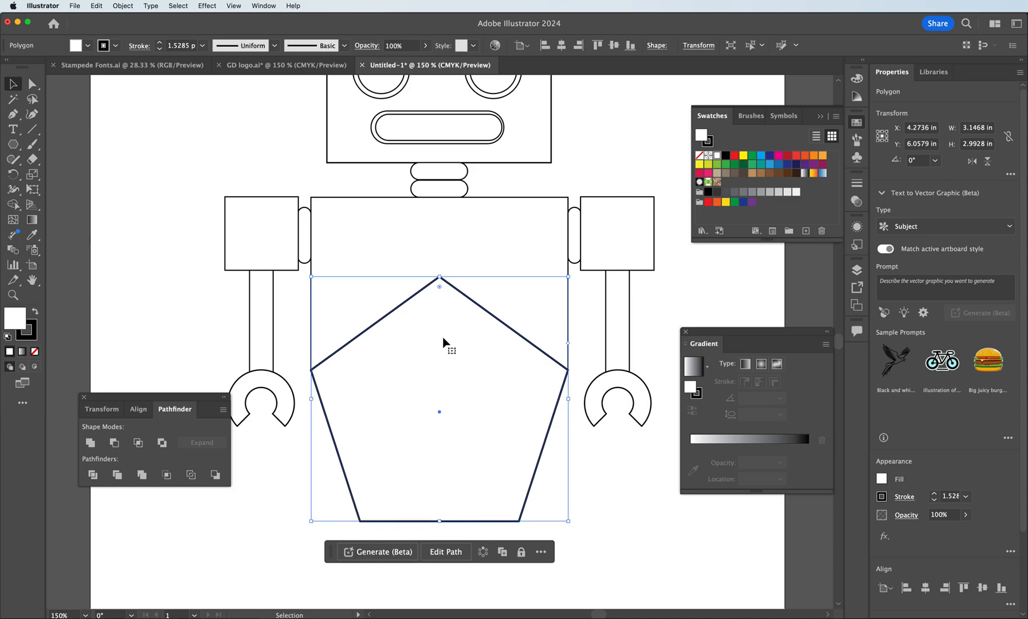
{"action": "key", "text": "Down"}
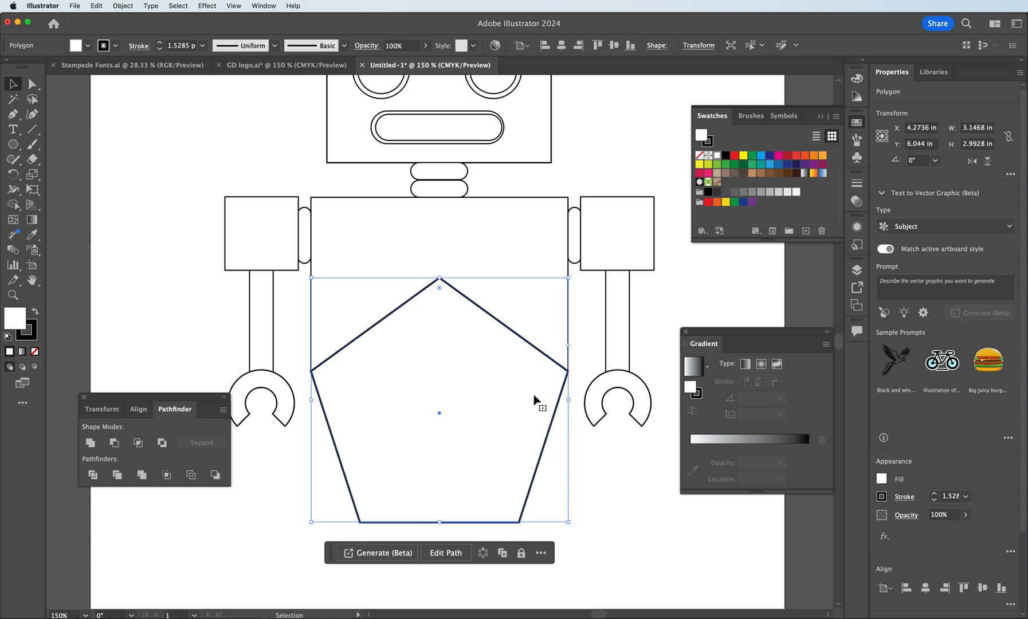
Unite the body rectangle and the pentagon into a single tapered body shape, and clear the selection
{"action": "left_click", "coordinate": [581, 343]}
{"action": "left_click", "coordinate": [415, 337]}
{"action": "left_click", "coordinate": [391, 250], "text": "shift"}
{"action": "left_click", "coordinate": [327, 184]}
{"action": "left_click", "coordinate": [430, 289]}
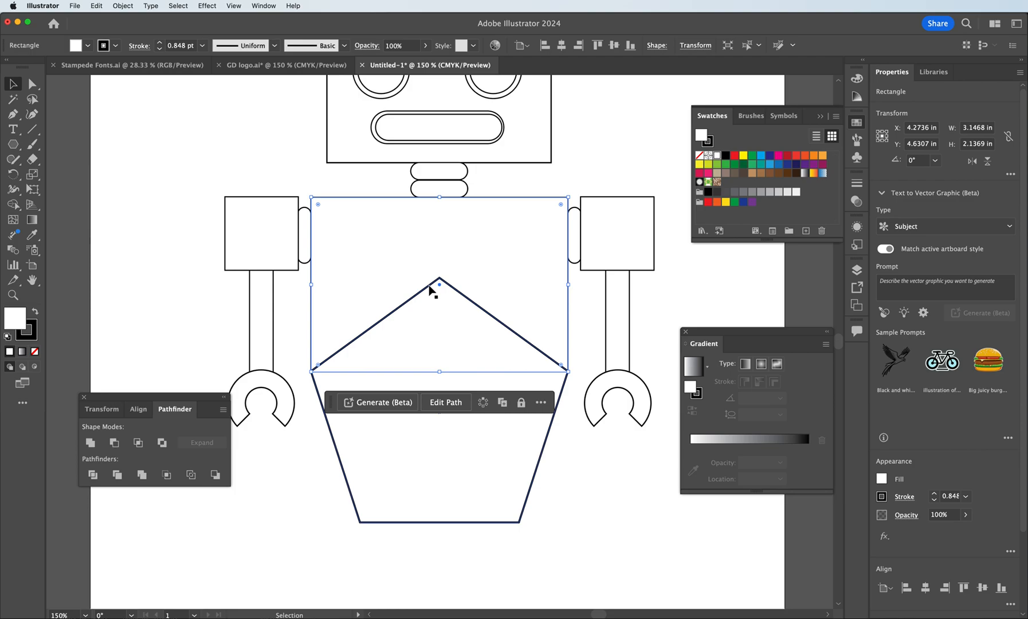
{"action": "left_click", "coordinate": [425, 468], "text": "shift"}
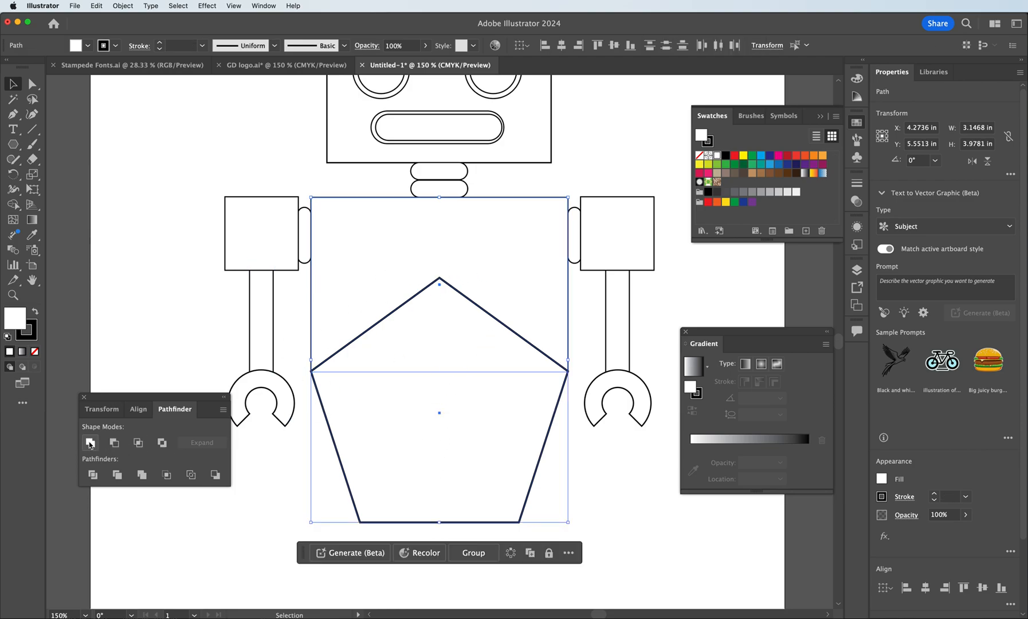
{"action": "left_click_drag", "start_coordinate": [112, 399], "coordinate": [92, 368]}
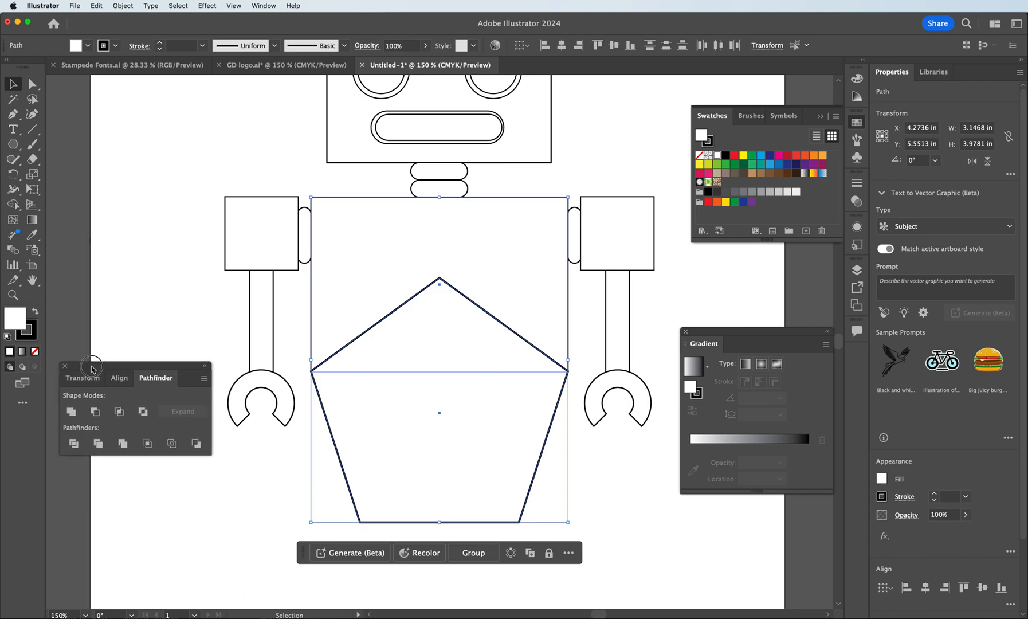
{"action": "left_click", "coordinate": [71, 411]}
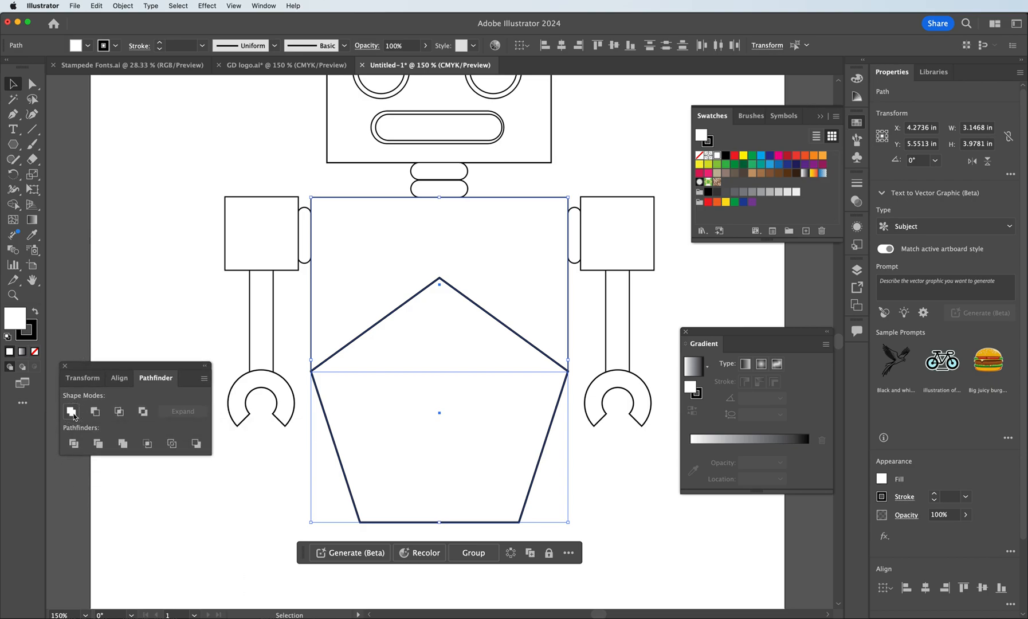
{"action": "left_click", "coordinate": [160, 300]}
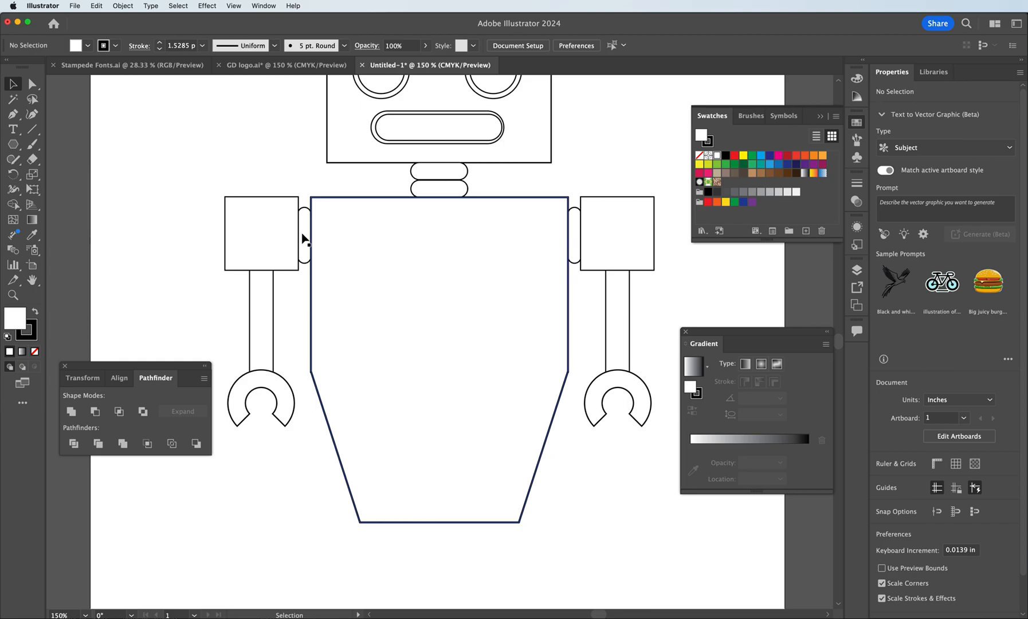
Draw a chest screen rectangle about 2 by 1.23 in inside the body's upper-left area
{"action": "left_click", "coordinate": [14, 143]}
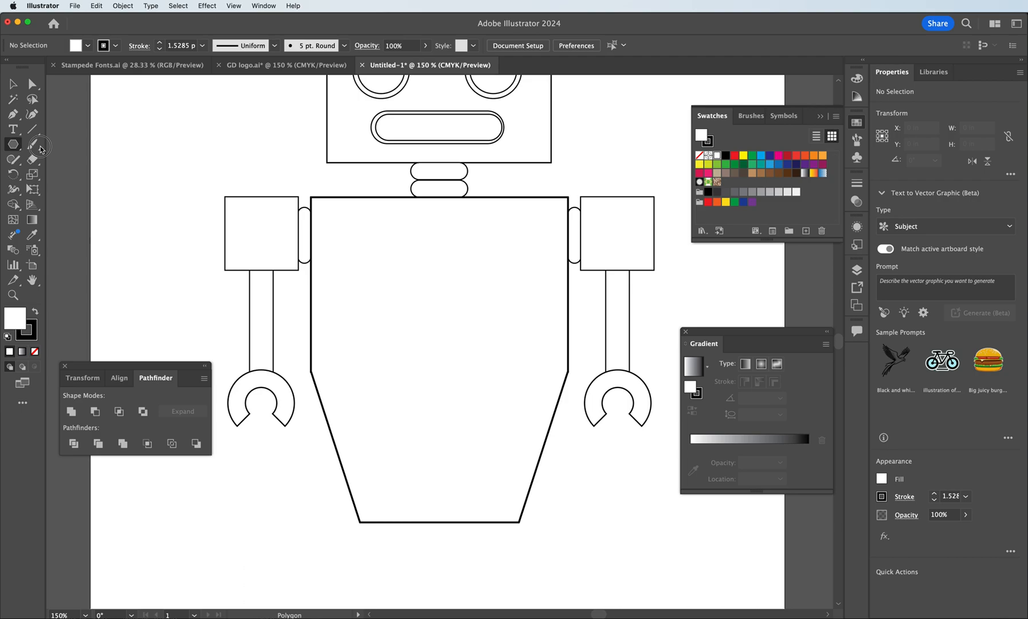
{"action": "scroll", "coordinate": [281, 202], "scroll_direction": "down", "scroll_amount": 2}
{"action": "scroll", "coordinate": [280, 202], "scroll_direction": "up", "scroll_amount": 5}
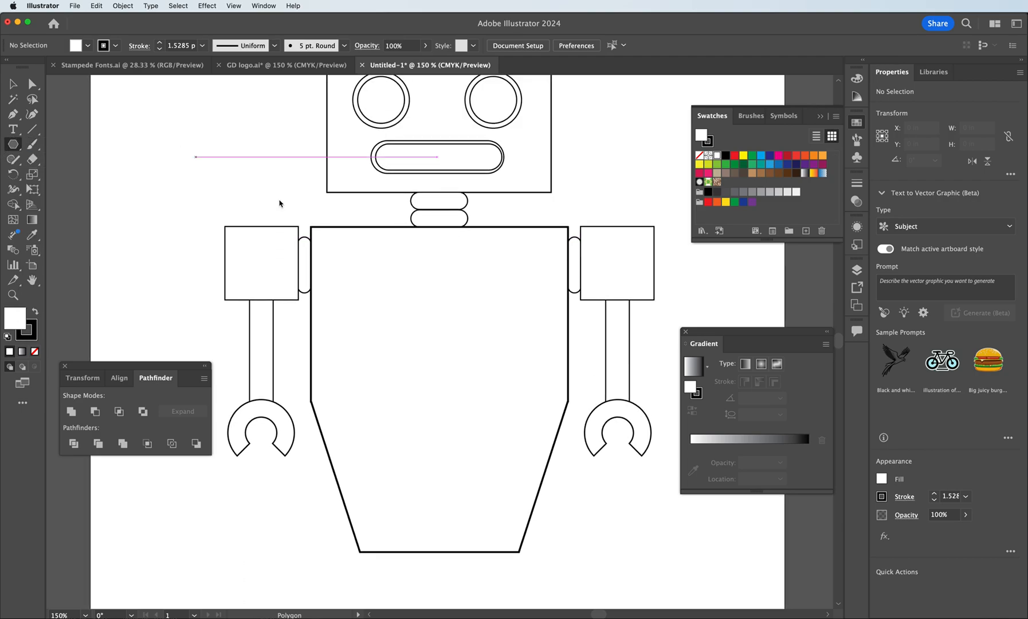
{"action": "scroll", "coordinate": [63, 146], "scroll_direction": "down", "scroll_amount": 1}
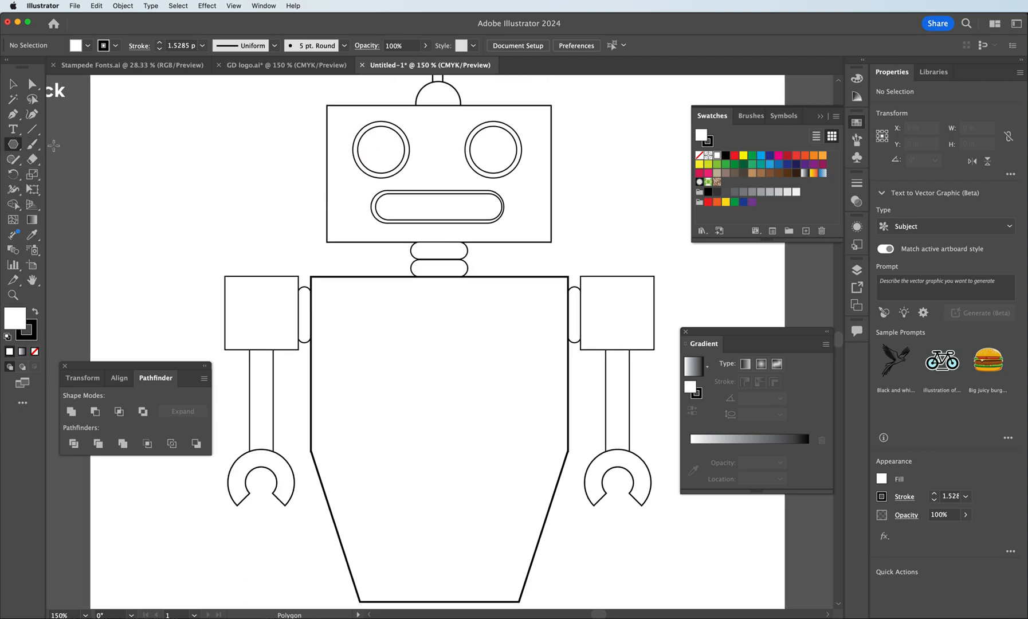
{"action": "left_click", "coordinate": [14, 144]}
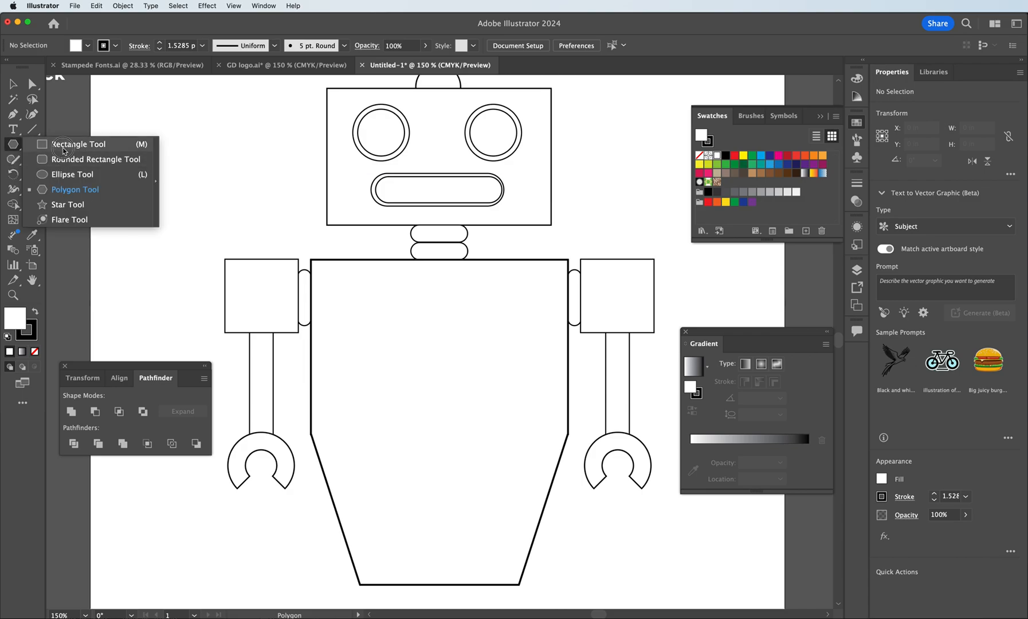
{"action": "left_click", "coordinate": [64, 144]}
{"action": "left_click_drag", "start_coordinate": [327, 276], "coordinate": [491, 376]}
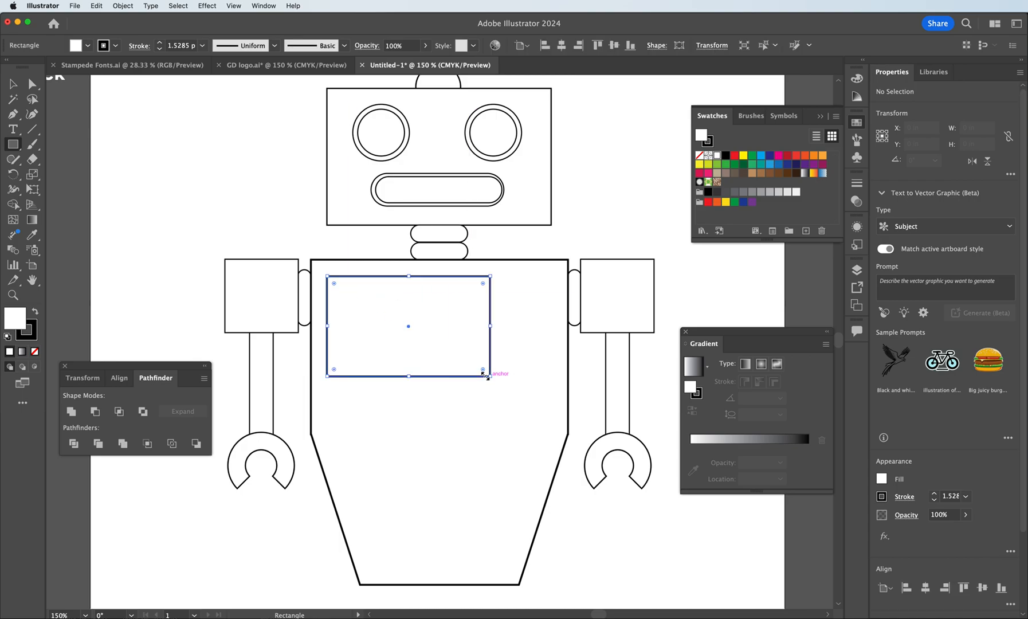
Offset the chest screen rectangle's path outward by 0.06 in to form a frame
{"action": "left_click", "coordinate": [13, 84]}
{"action": "left_click", "coordinate": [303, 199]}
{"action": "left_click", "coordinate": [346, 276]}
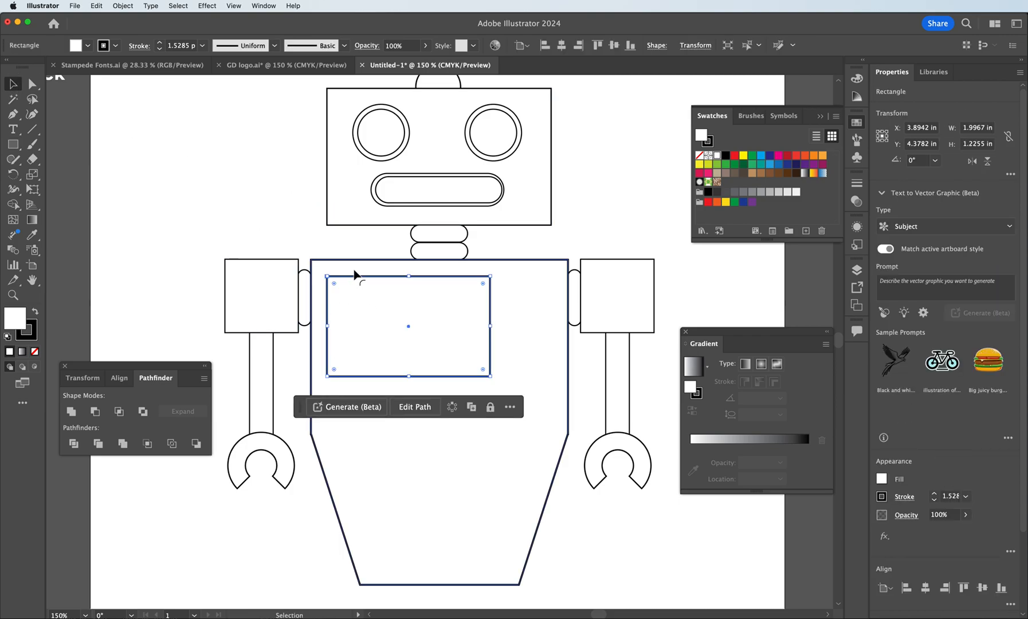
{"action": "left_click", "coordinate": [123, 6]}
{"action": "mouse_move", "coordinate": [194, 269]}
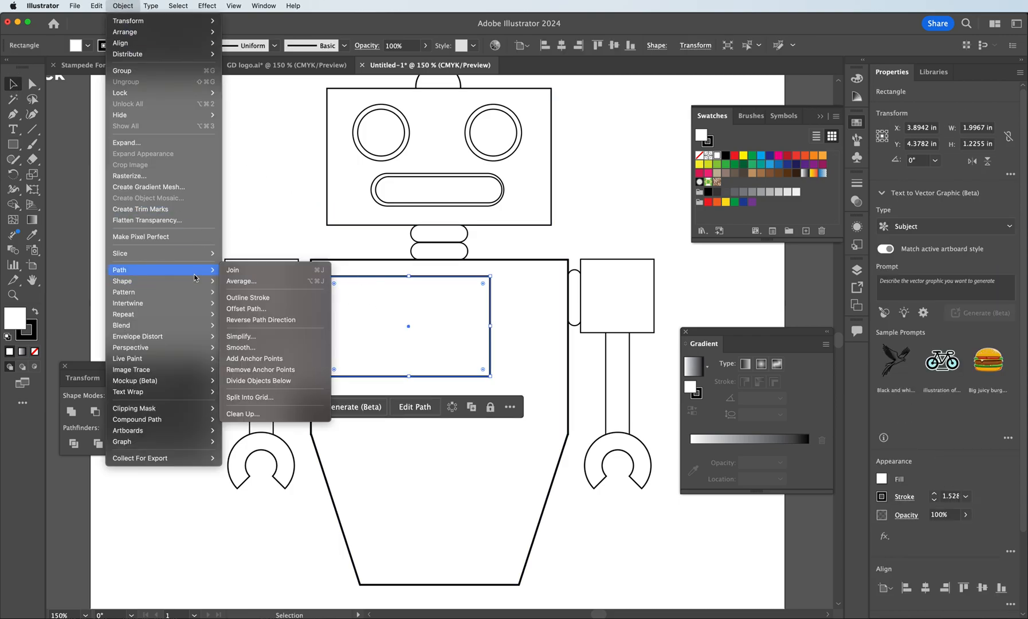
{"action": "left_click", "coordinate": [255, 309]}
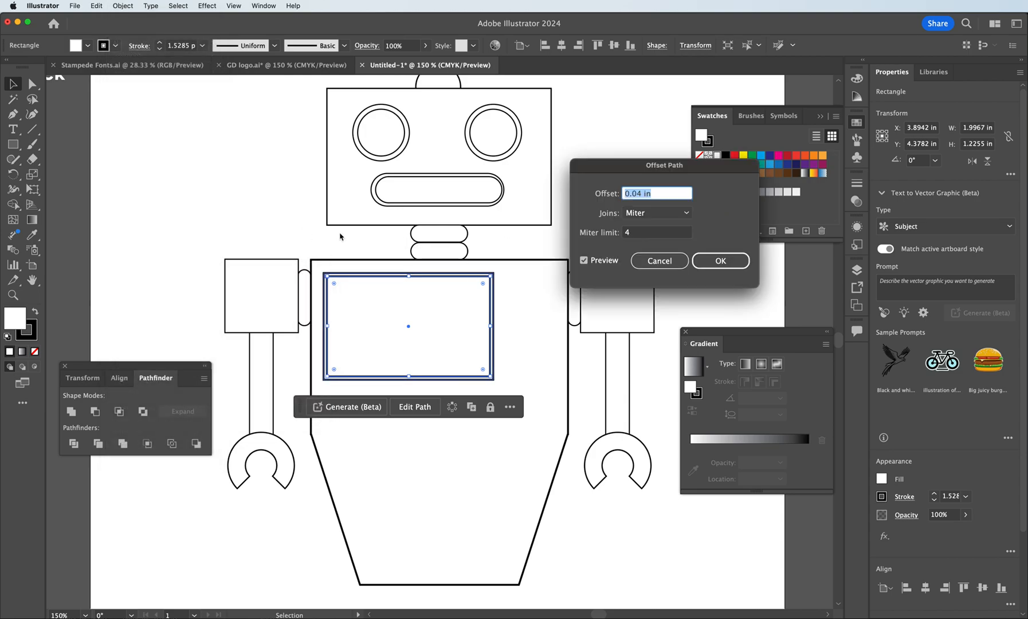
{"action": "left_click", "coordinate": [638, 194]}
{"action": "key", "text": "Return"}
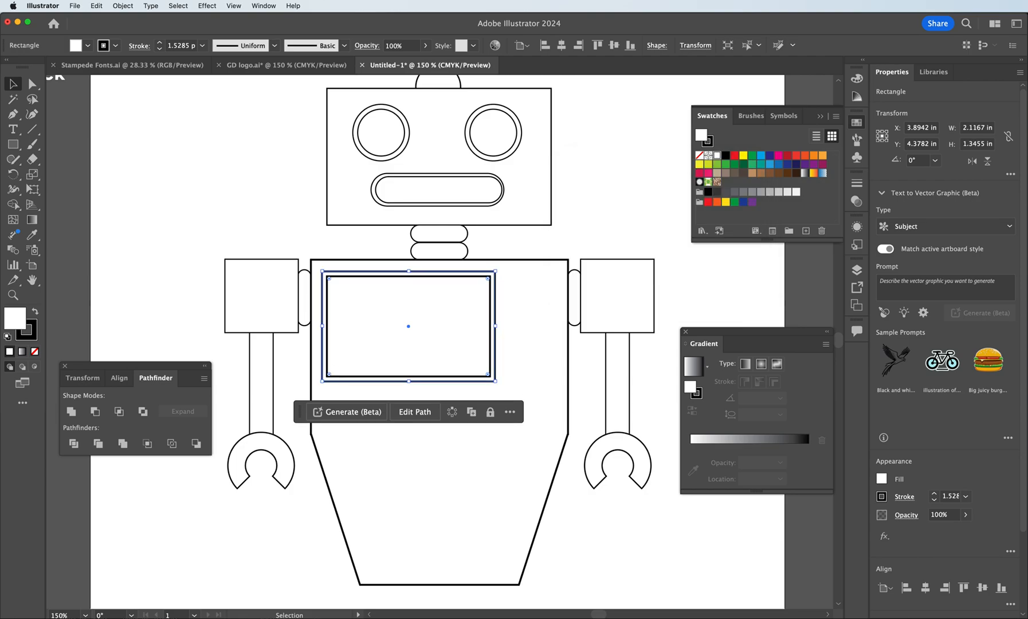
Draw a circle about 0.5 in across beside the chest screen and nudge it slightly left towards the frame
{"action": "left_click", "coordinate": [17, 147]}
{"action": "left_click_drag", "start_coordinate": [13, 147], "coordinate": [70, 172]}
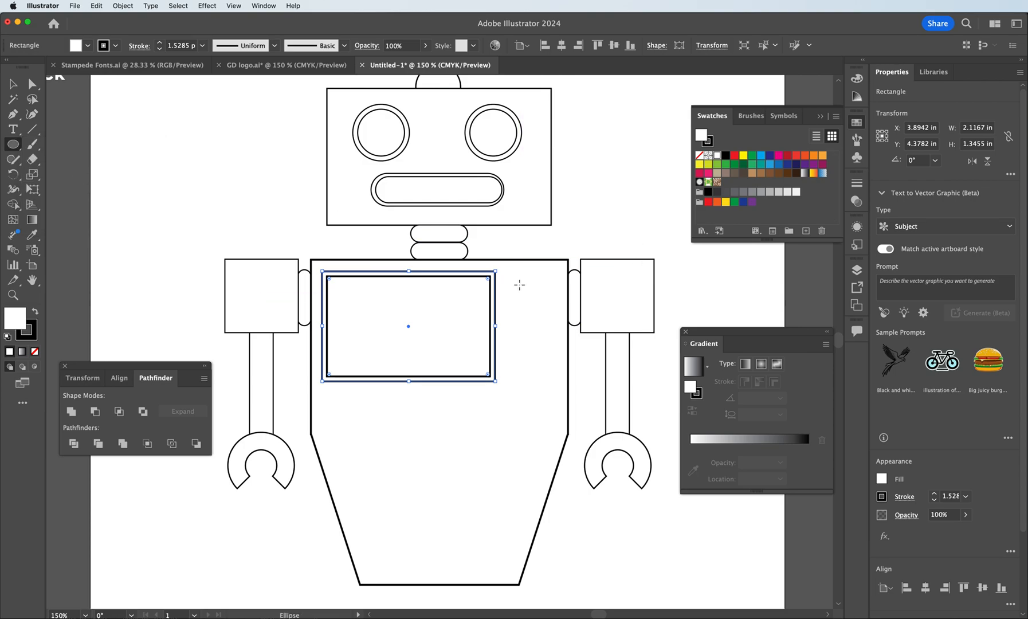
{"action": "left_click_drag", "start_coordinate": [518, 282], "coordinate": [557, 322]}
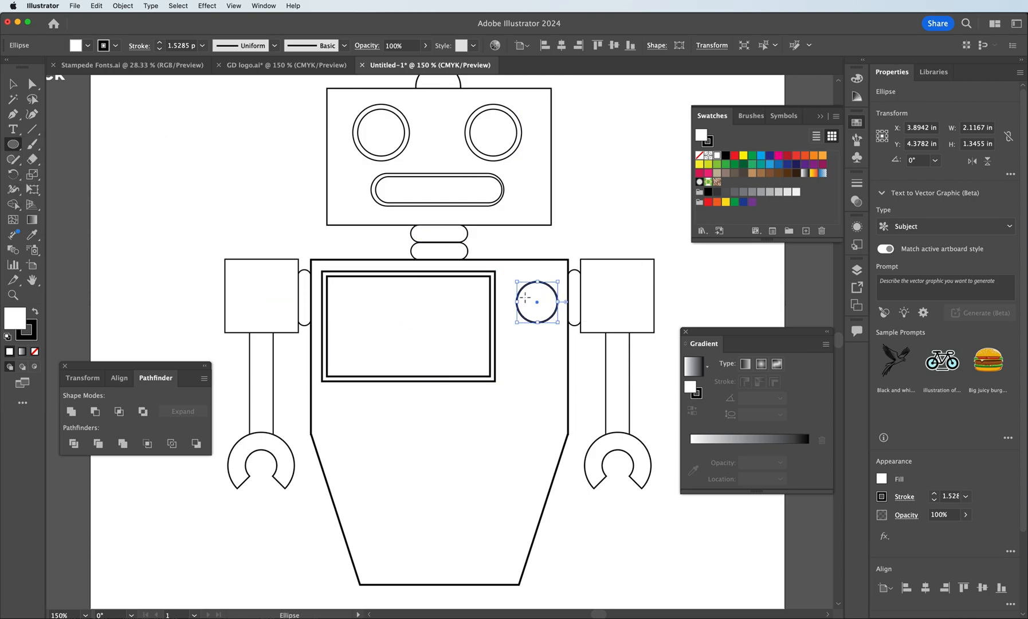
{"action": "left_click", "coordinate": [14, 85]}
{"action": "key", "text": "Left"}
{"action": "key", "text": "Left"}
{"action": "key", "text": "Left"}
{"action": "key", "text": "Left"}
{"action": "key", "text": "Left"}
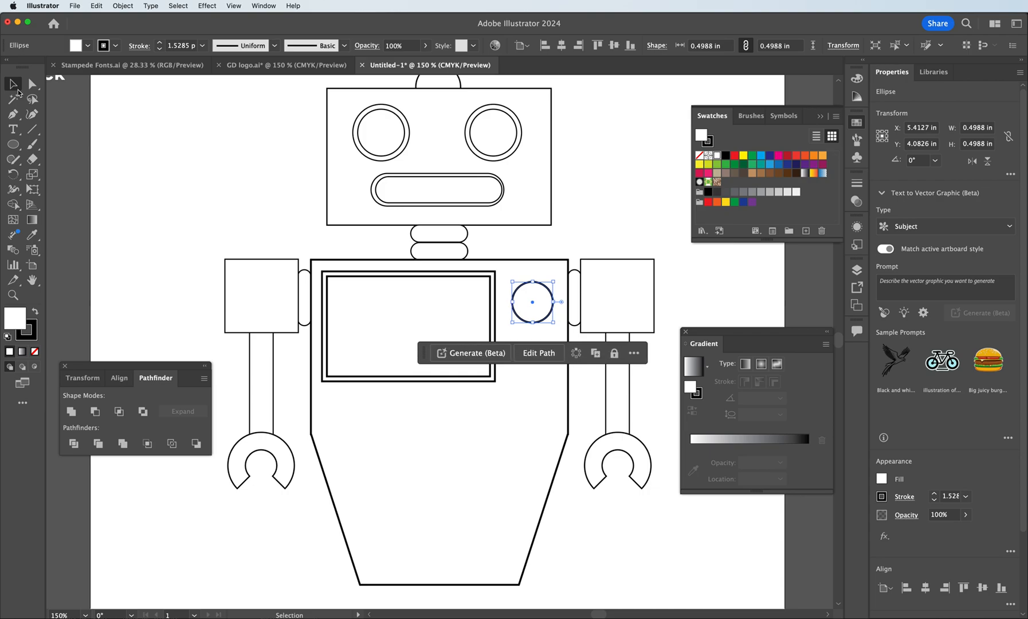
Offset the chest circle's path by 0.04 in and set the outer ring's stroke to 1 pt
{"action": "left_click", "coordinate": [123, 6]}
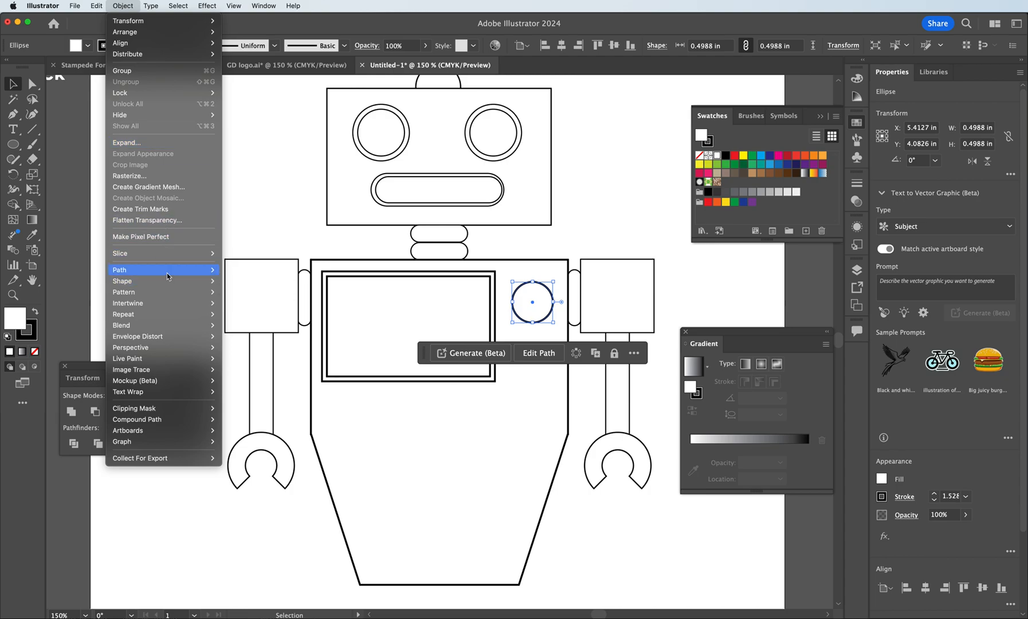
{"action": "mouse_move", "coordinate": [167, 274]}
{"action": "left_click", "coordinate": [246, 308]}
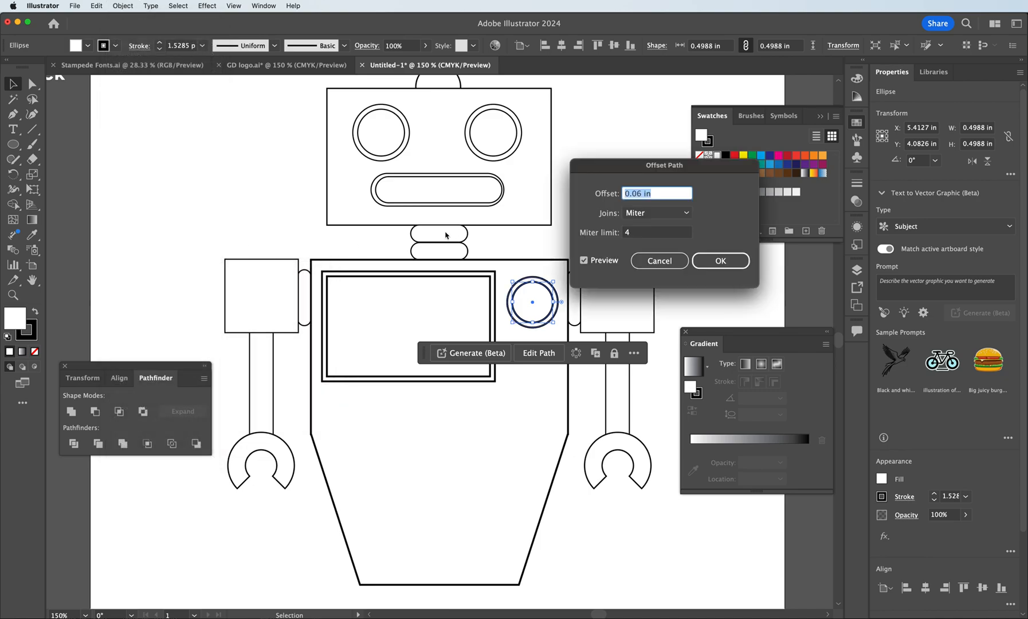
{"action": "left_click", "coordinate": [640, 193]}
{"action": "type", "text": "4"}
{"action": "key", "text": "Return"}
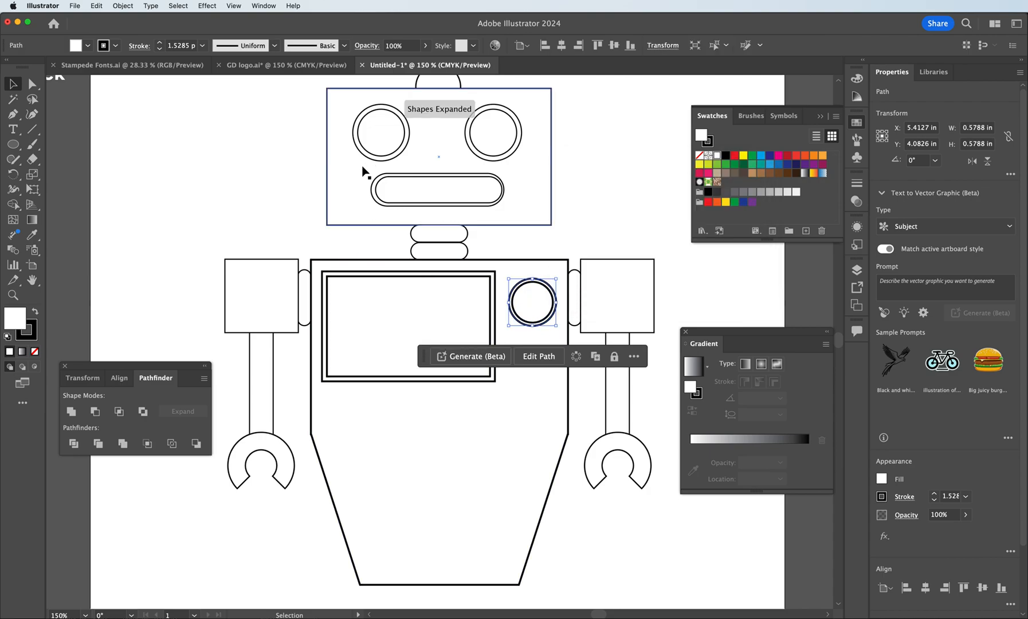
{"action": "left_click", "coordinate": [161, 48]}
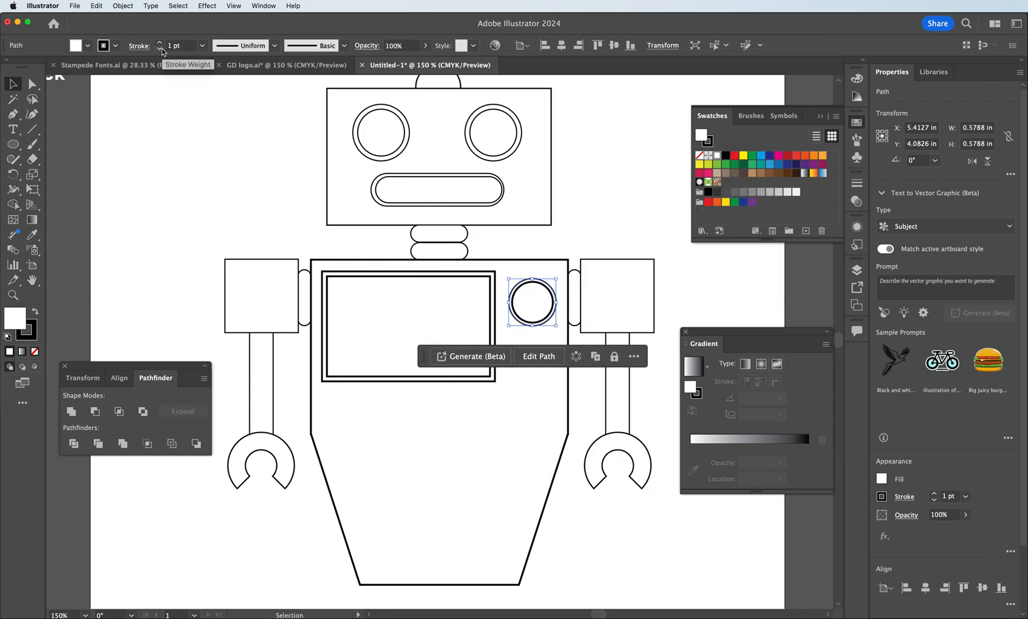
{"action": "left_click", "coordinate": [192, 138]}
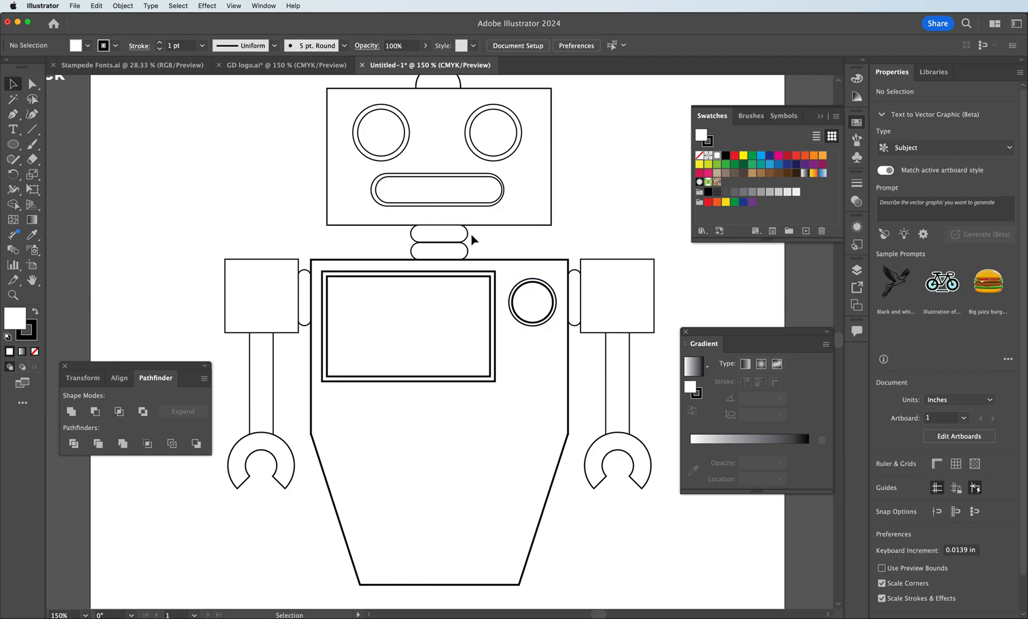
Select both circles of the chest dial, raise them slightly, and place a duplicate dial directly below
{"action": "left_click", "coordinate": [528, 280]}
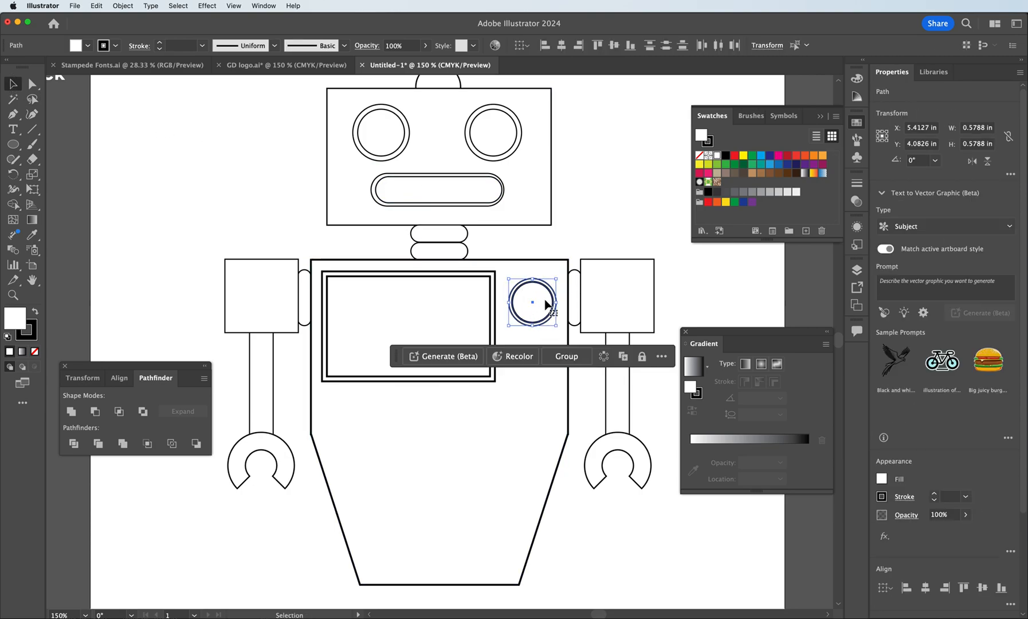
{"action": "mouse_move", "coordinate": [534, 298]}
{"action": "left_mouse_down"}
{"action": "mouse_move", "coordinate": [527, 250]}
{"action": "mouse_move", "coordinate": [543, 294]}
{"action": "left_mouse_up"}
{"action": "left_click", "coordinate": [521, 252]}
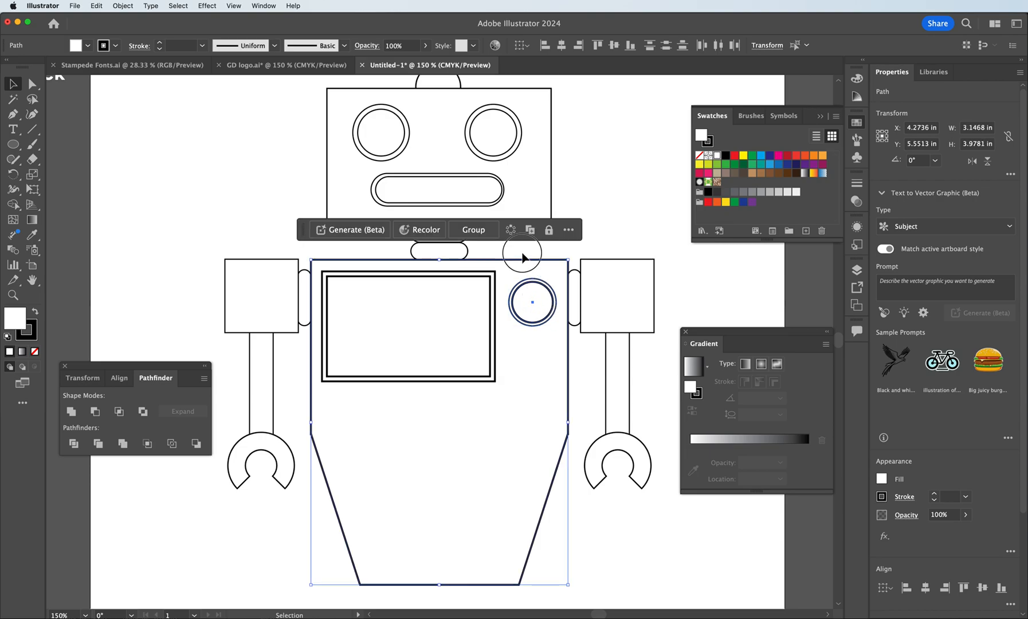
{"action": "left_click_drag", "start_coordinate": [523, 249], "coordinate": [541, 299]}
{"action": "left_click", "coordinate": [524, 323]}
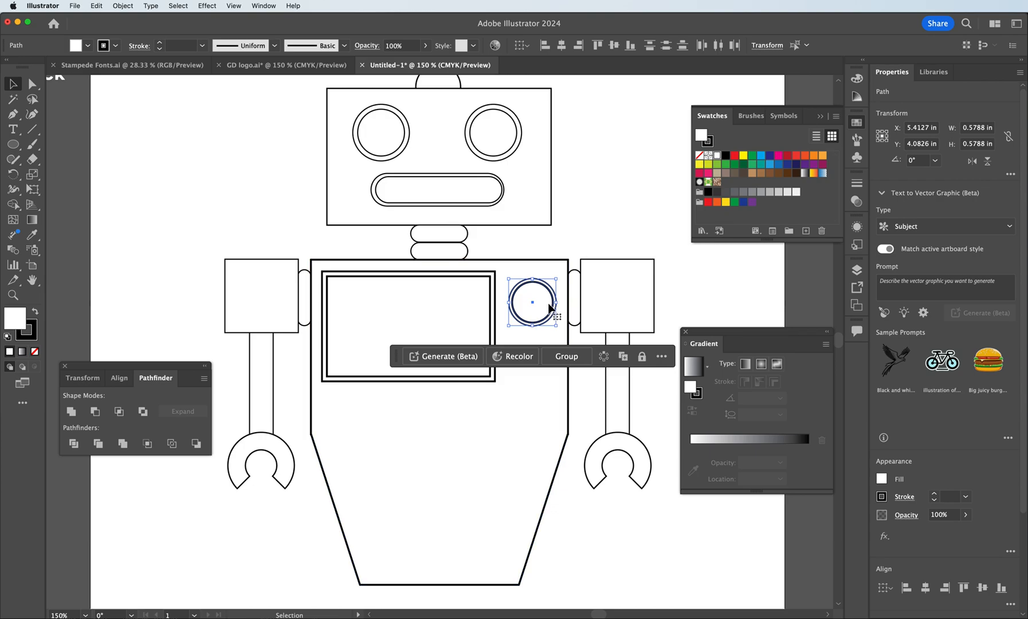
{"action": "left_click_drag", "start_coordinate": [549, 309], "coordinate": [548, 310]}
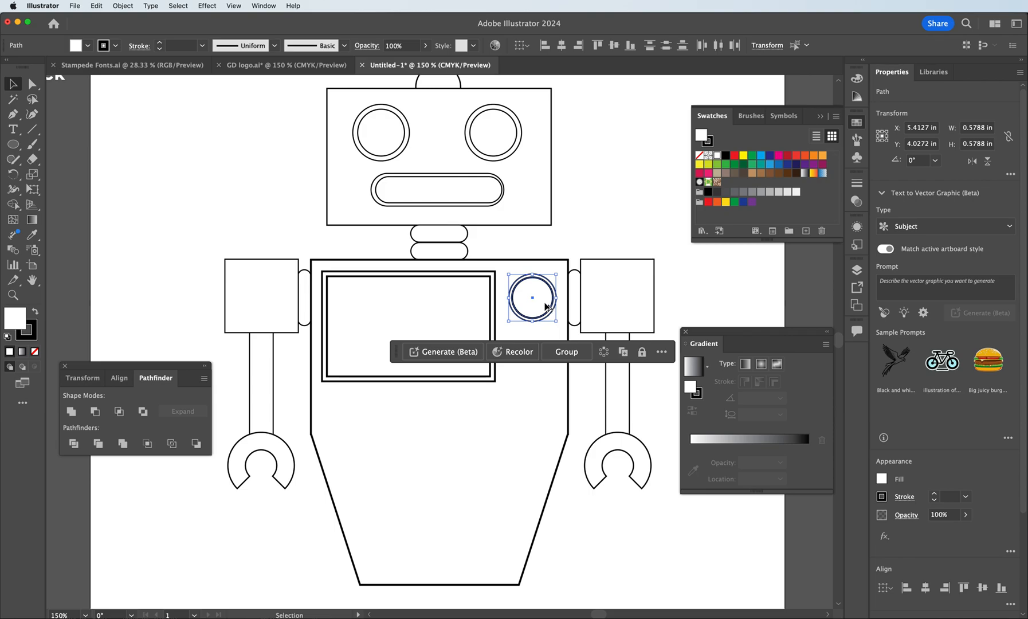
{"action": "left_click_drag", "start_coordinate": [547, 307], "coordinate": [547, 366]}
{"action": "left_click", "coordinate": [593, 241]}
Draw a circle about 0.19 in across under the chest screen and duplicate it horizontally into an evenly spaced row of three
{"action": "scroll", "coordinate": [476, 295], "scroll_direction": "down", "scroll_amount": 1}
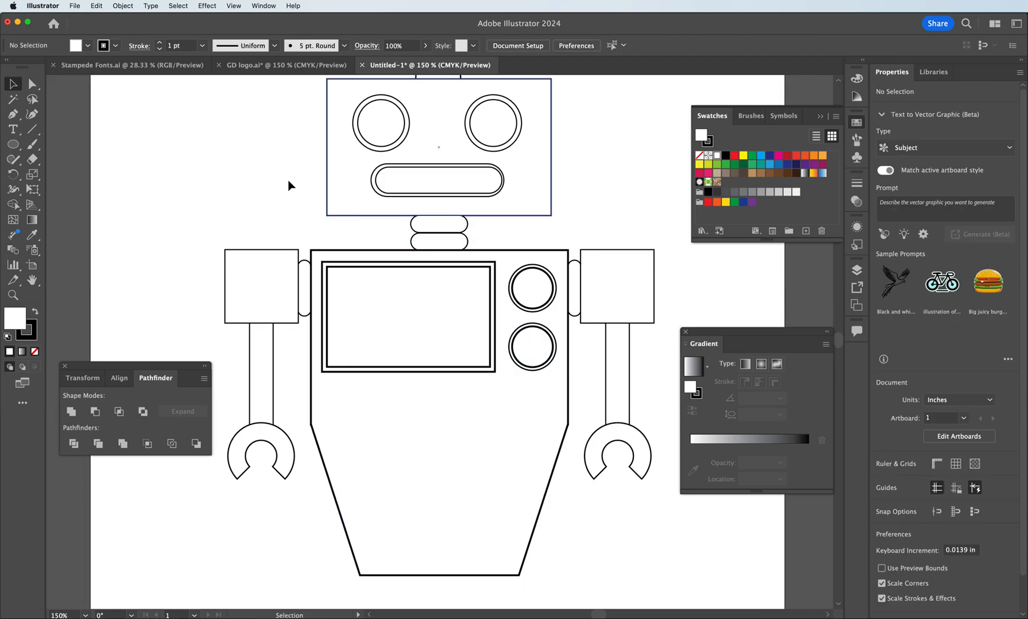
{"action": "left_click", "coordinate": [13, 144]}
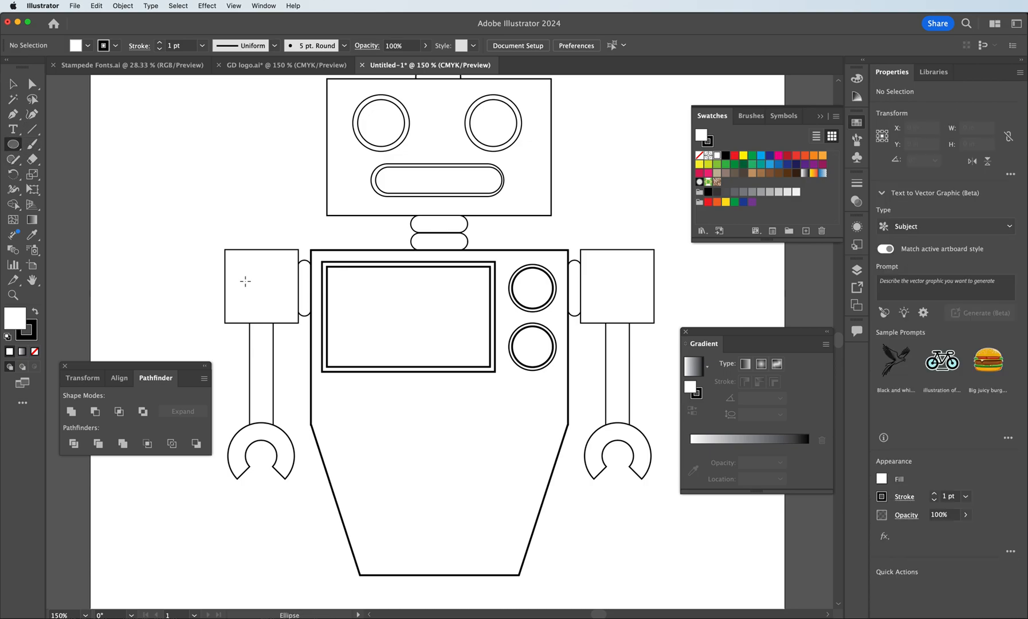
{"action": "left_click_drag", "start_coordinate": [351, 378], "coordinate": [369, 397]}
{"action": "left_click", "coordinate": [13, 85]}
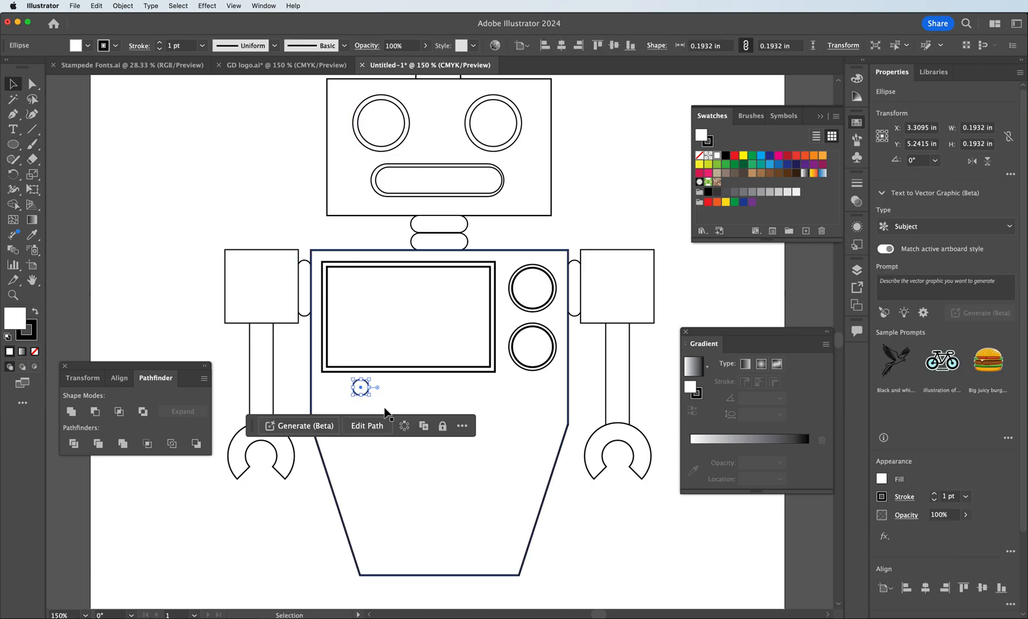
{"action": "left_click_drag", "start_coordinate": [362, 391], "coordinate": [359, 392]}
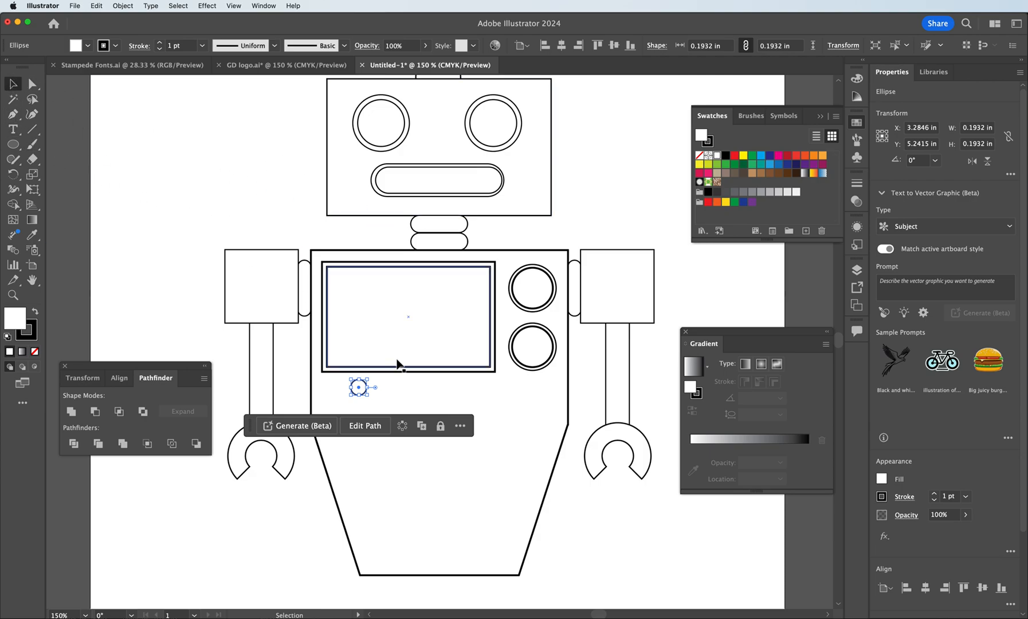
{"action": "left_click_drag", "start_coordinate": [363, 393], "coordinate": [463, 395]}
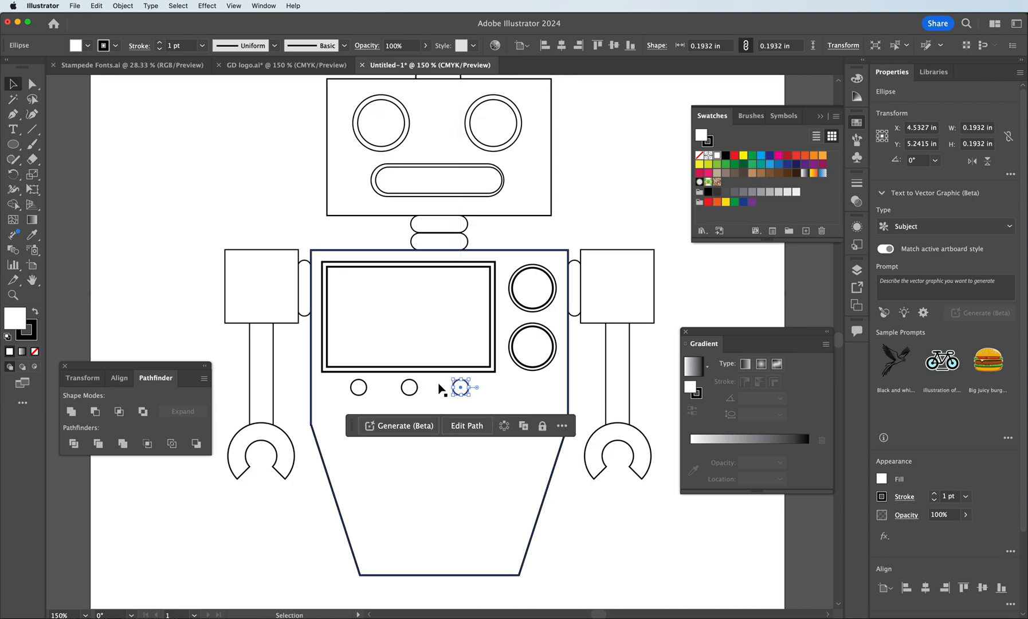
Distribute the three small circles under the chest screen evenly across their horizontal centers
{"action": "left_click", "coordinate": [410, 388], "text": "shift"}
{"action": "left_click", "coordinate": [358, 389], "text": "shift"}
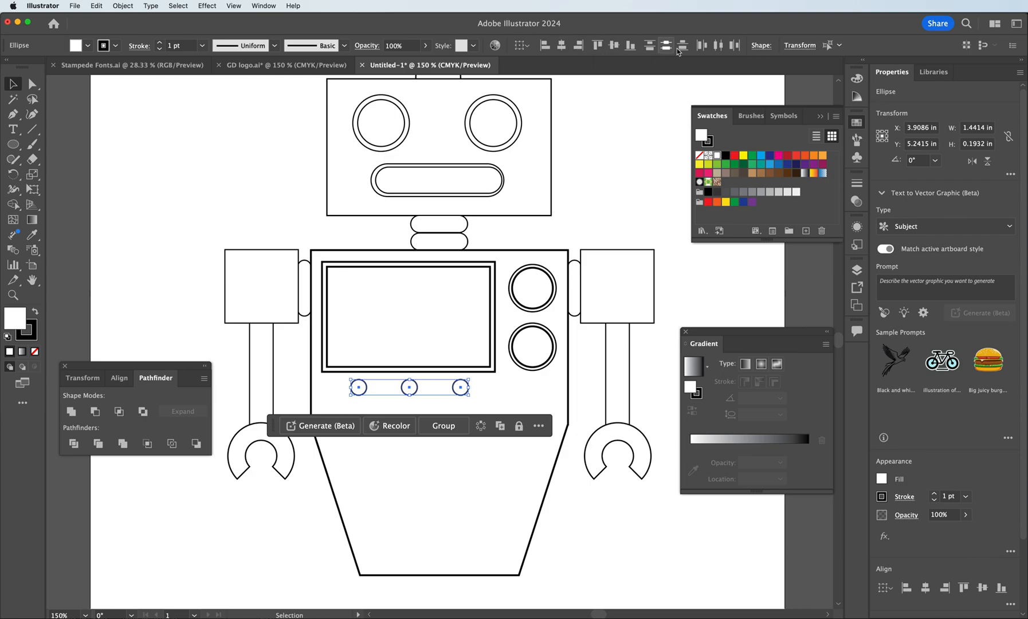
{"action": "left_click", "coordinate": [719, 49]}
{"action": "left_click", "coordinate": [216, 192]}
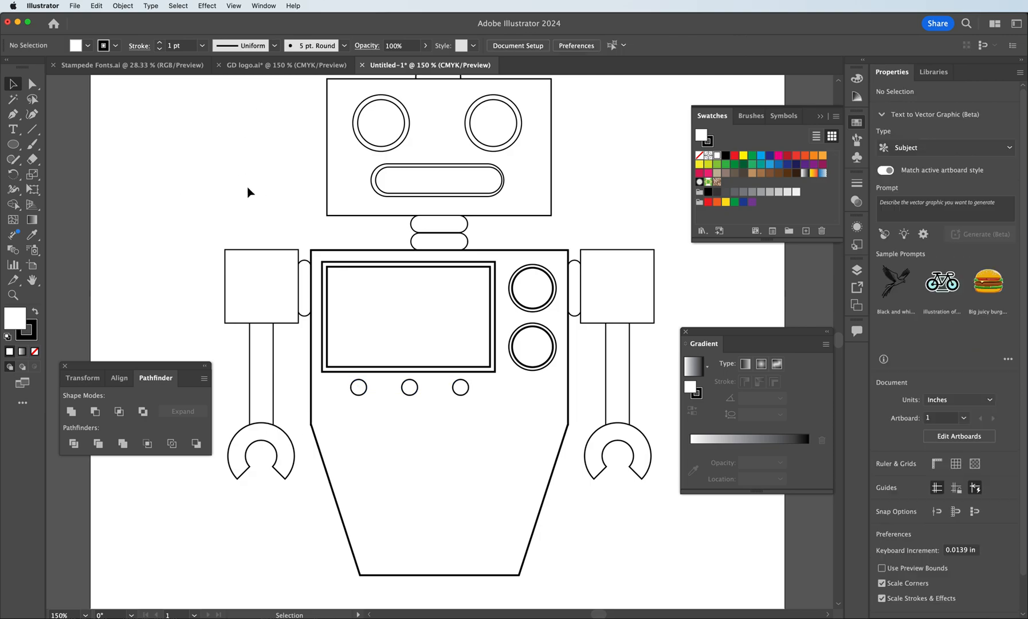
With the Pen tool, draw a straight line about 1.72 in long just inside the body's left slanted edge
{"action": "scroll", "coordinate": [238, 222], "scroll_direction": "down", "scroll_amount": 3}
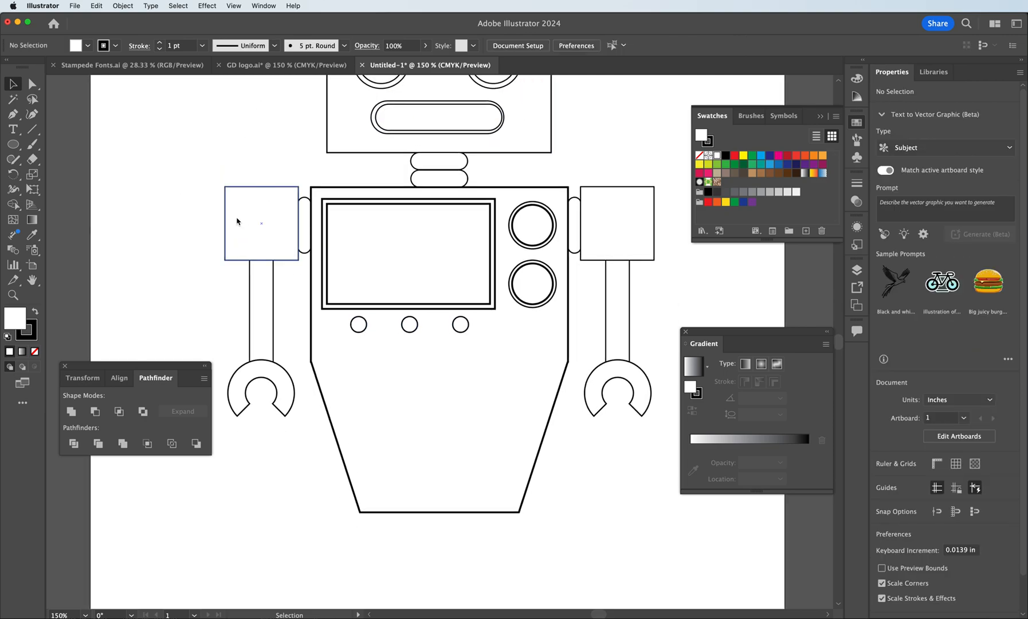
{"action": "scroll", "coordinate": [338, 270], "scroll_direction": "up", "scroll_amount": 6}
{"action": "scroll", "coordinate": [338, 272], "scroll_direction": "down", "scroll_amount": 8}
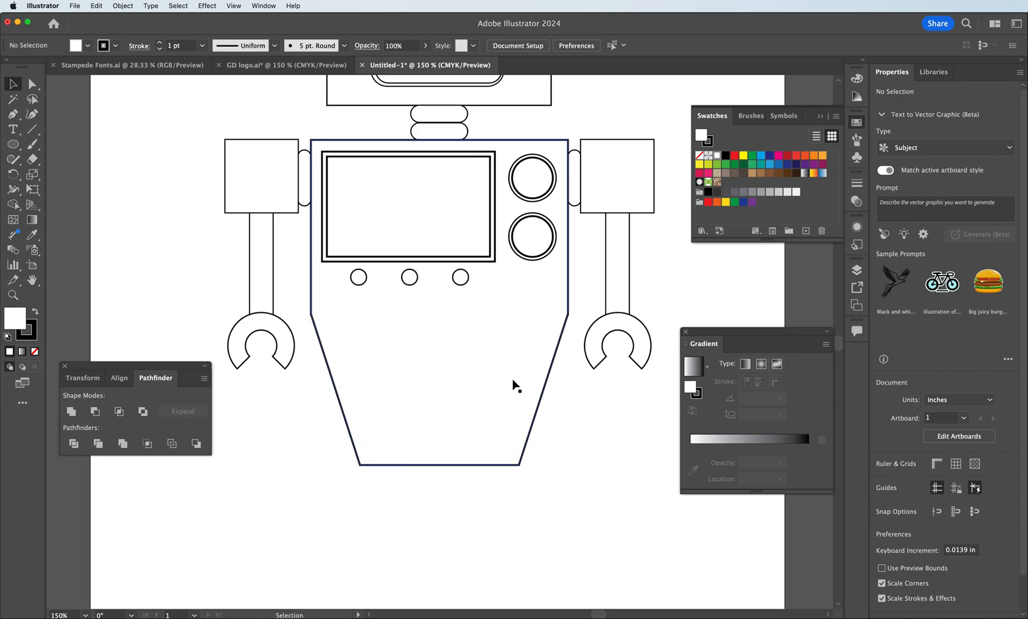
{"action": "left_click", "coordinate": [16, 146]}
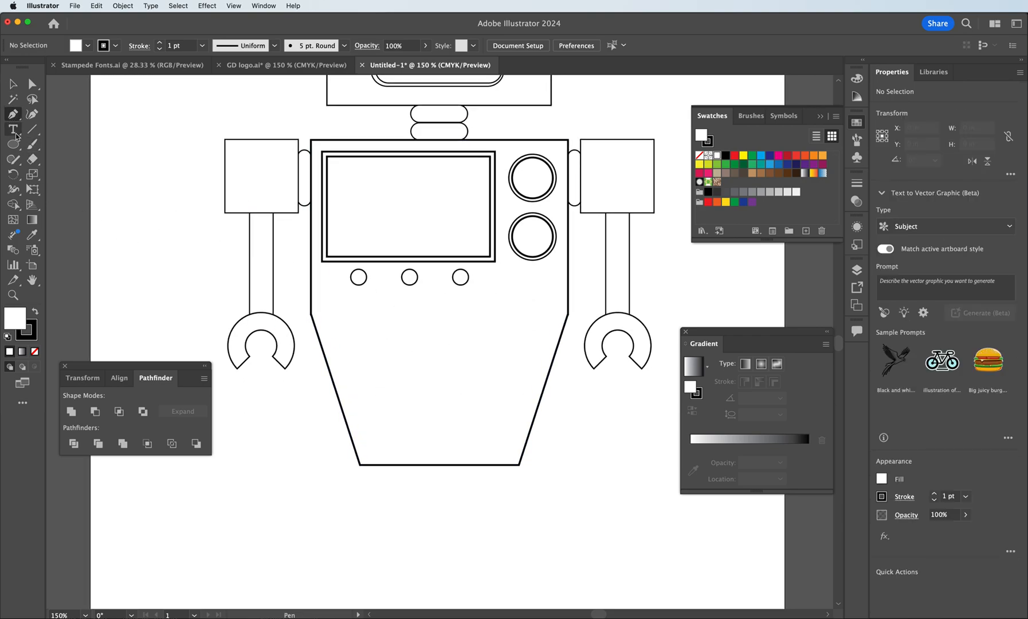
{"action": "left_click", "coordinate": [19, 151]}
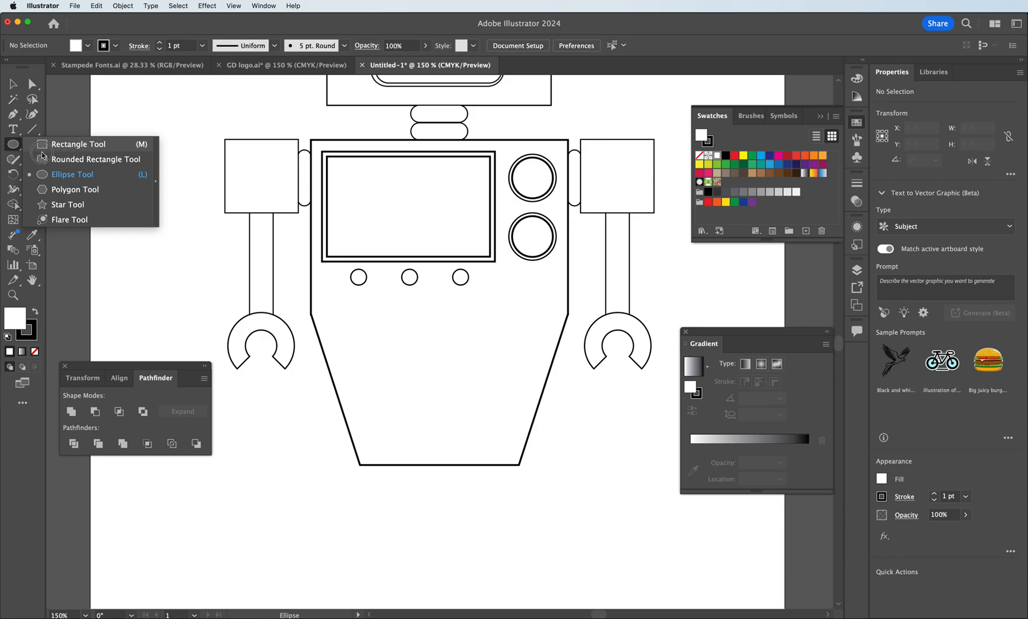
{"action": "left_click", "coordinate": [12, 114]}
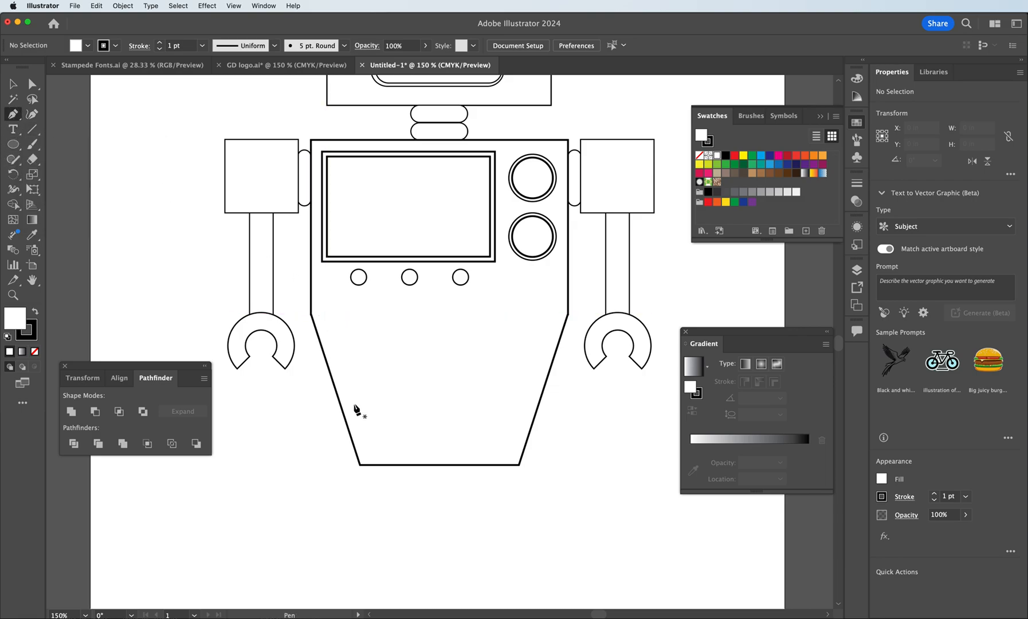
{"action": "left_click", "coordinate": [327, 317]}
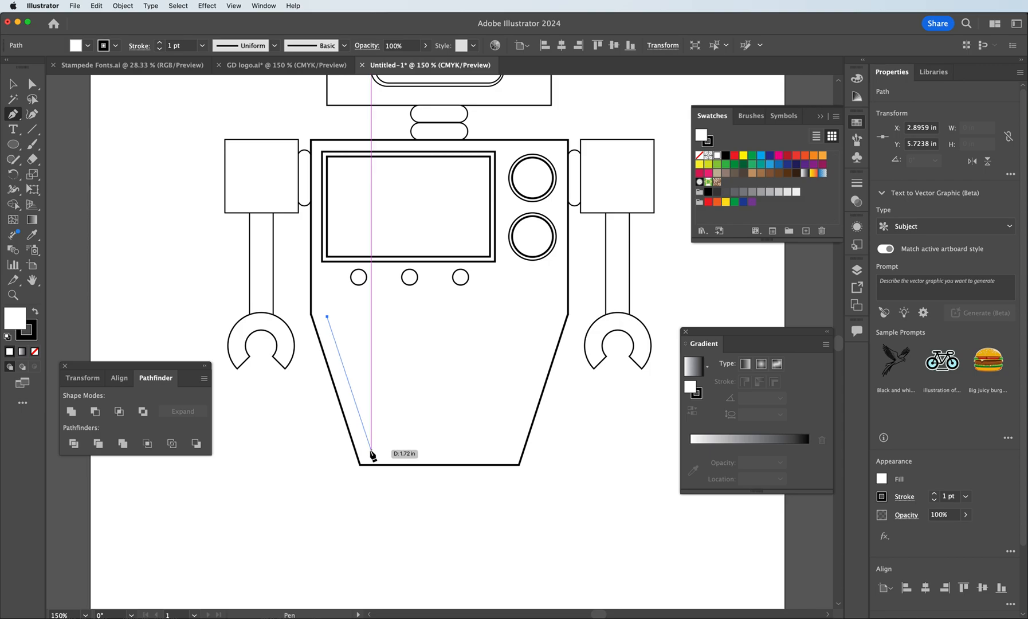
{"action": "left_click", "coordinate": [371, 449]}
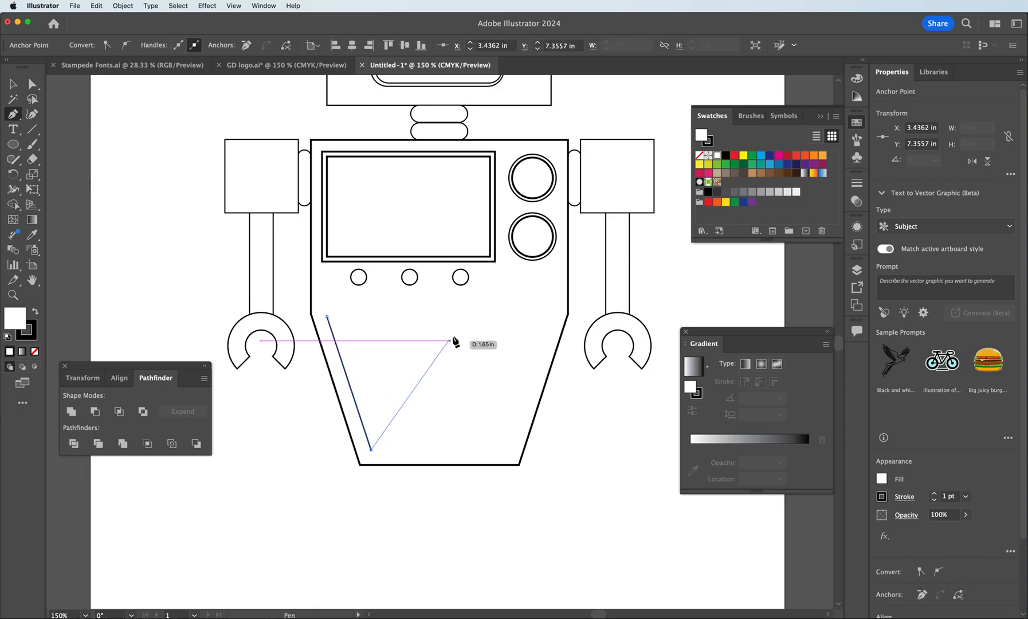
{"action": "left_click", "coordinate": [13, 84]}
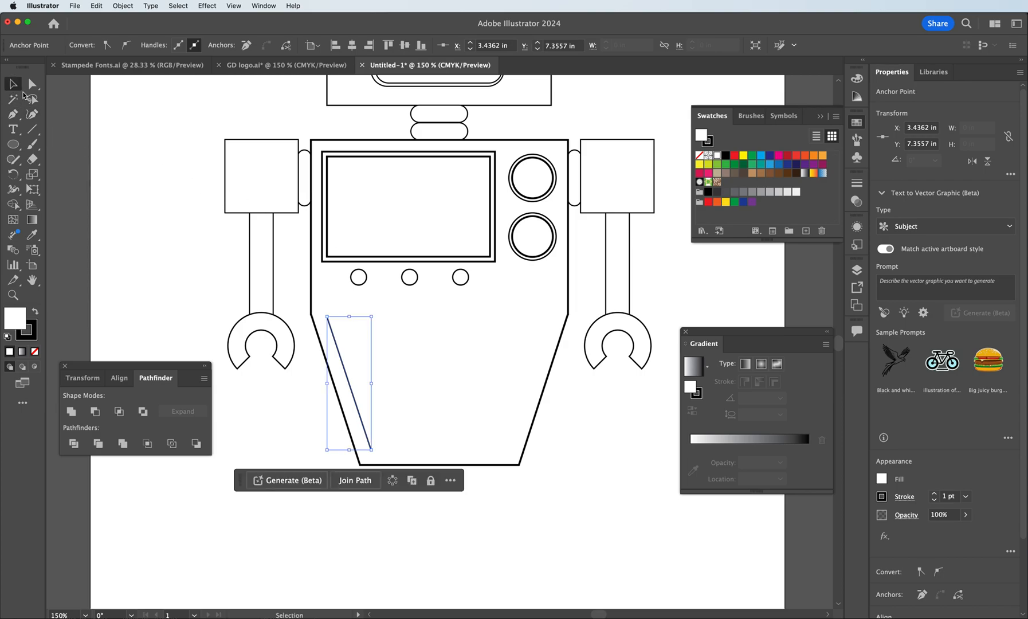
{"action": "left_click", "coordinate": [201, 238]}
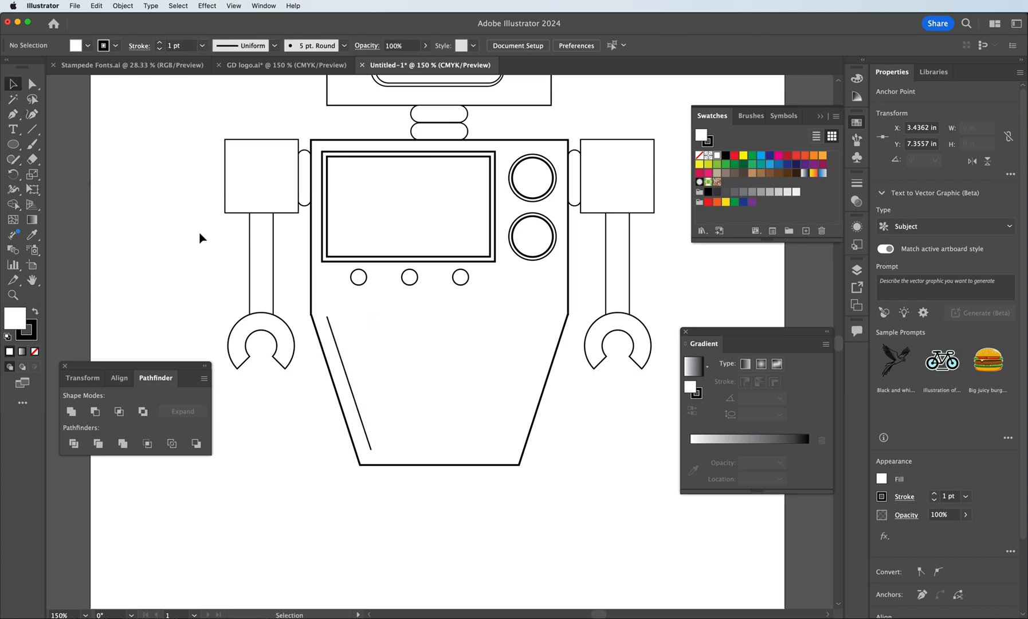
Reflect a copy of the slanted line across the vertical axis and move it inside the body's opposite slanted edge
{"action": "left_click", "coordinate": [333, 338]}
{"action": "key", "text": "a"}
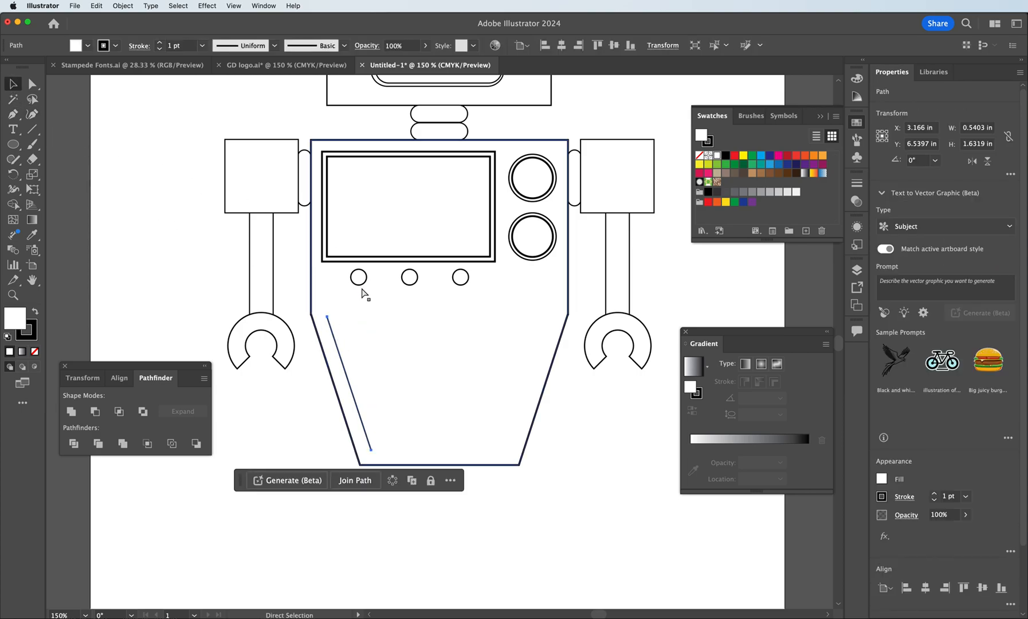
{"action": "key", "text": "v"}
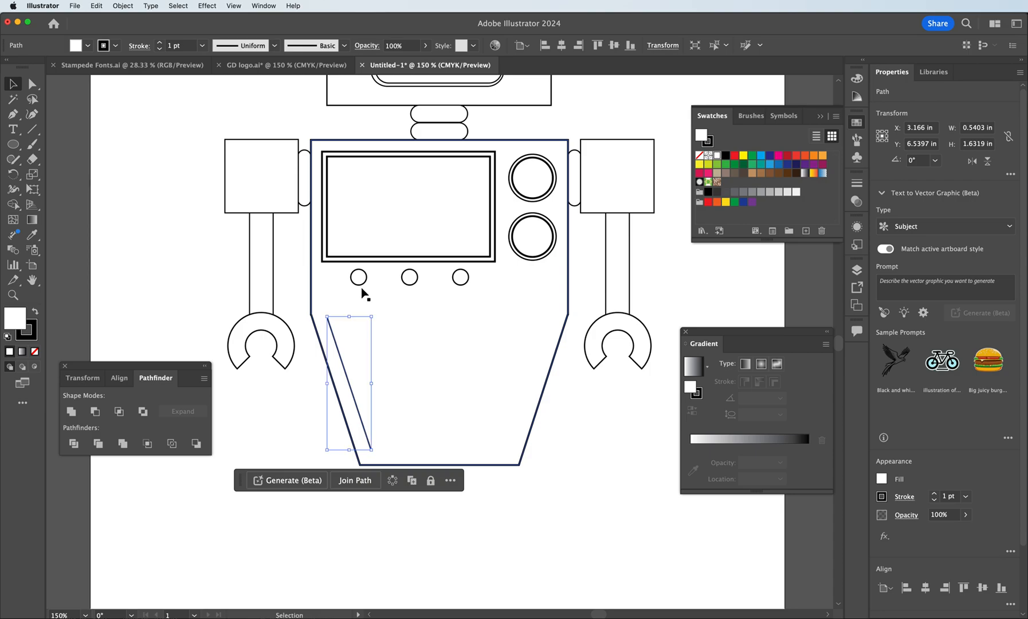
{"action": "left_click", "coordinate": [121, 7]}
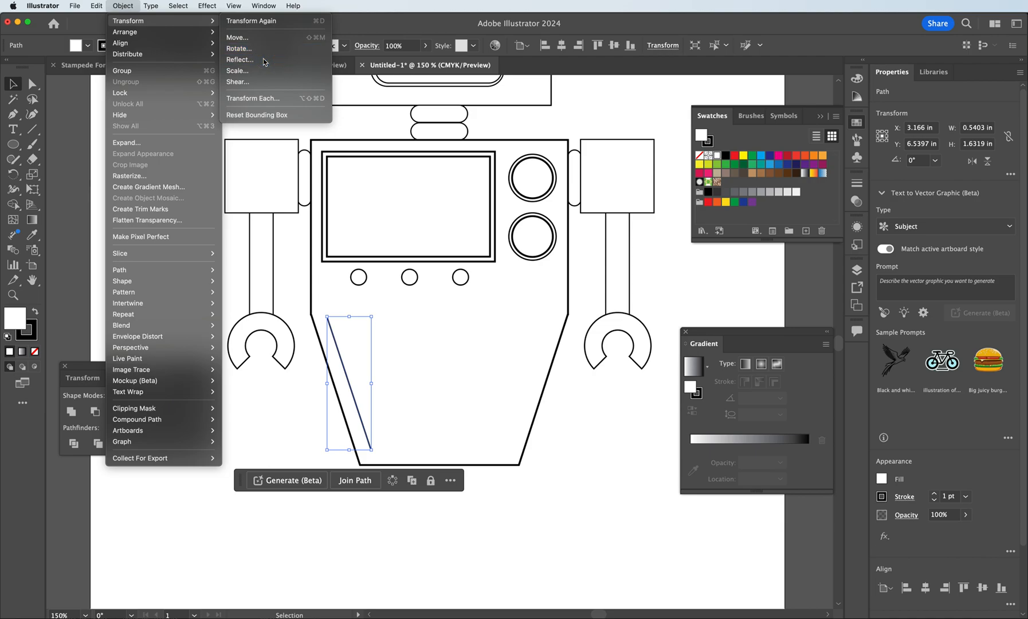
{"action": "left_click", "coordinate": [247, 57]}
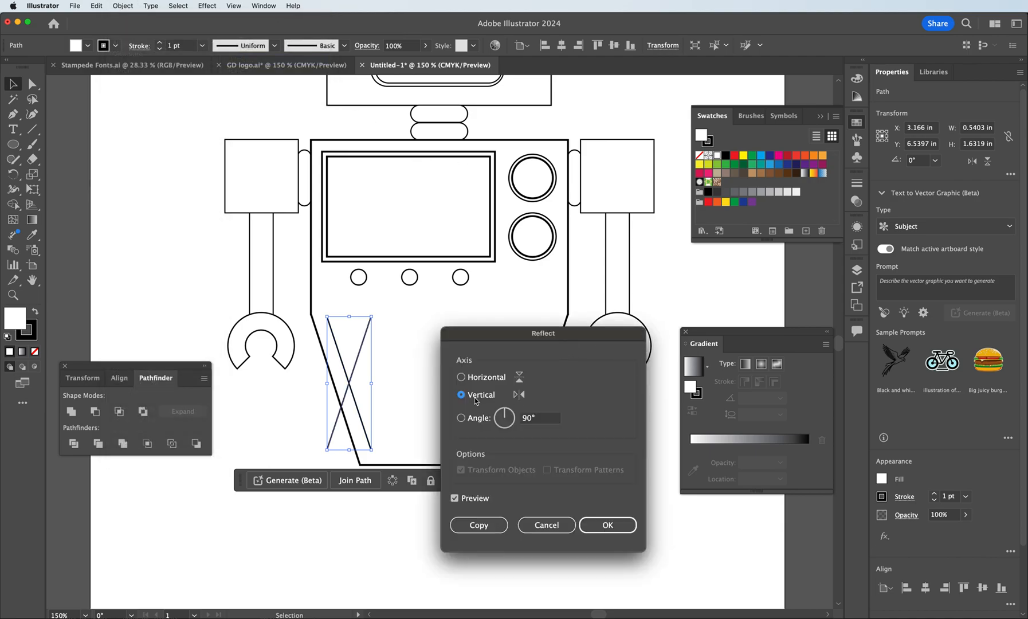
{"action": "left_click", "coordinate": [602, 533]}
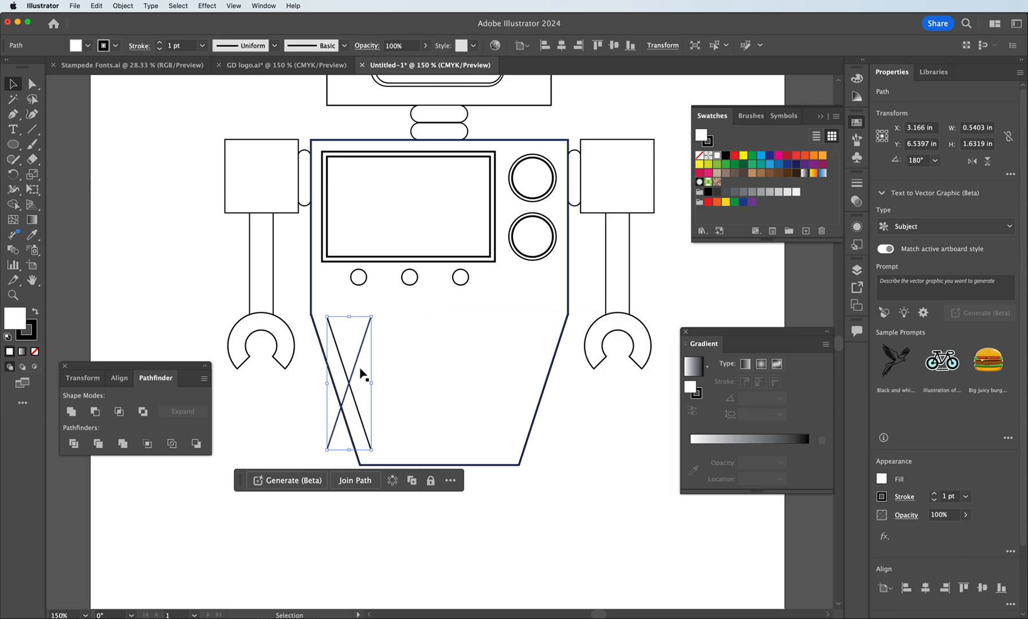
{"action": "left_click_drag", "start_coordinate": [362, 377], "coordinate": [537, 368]}
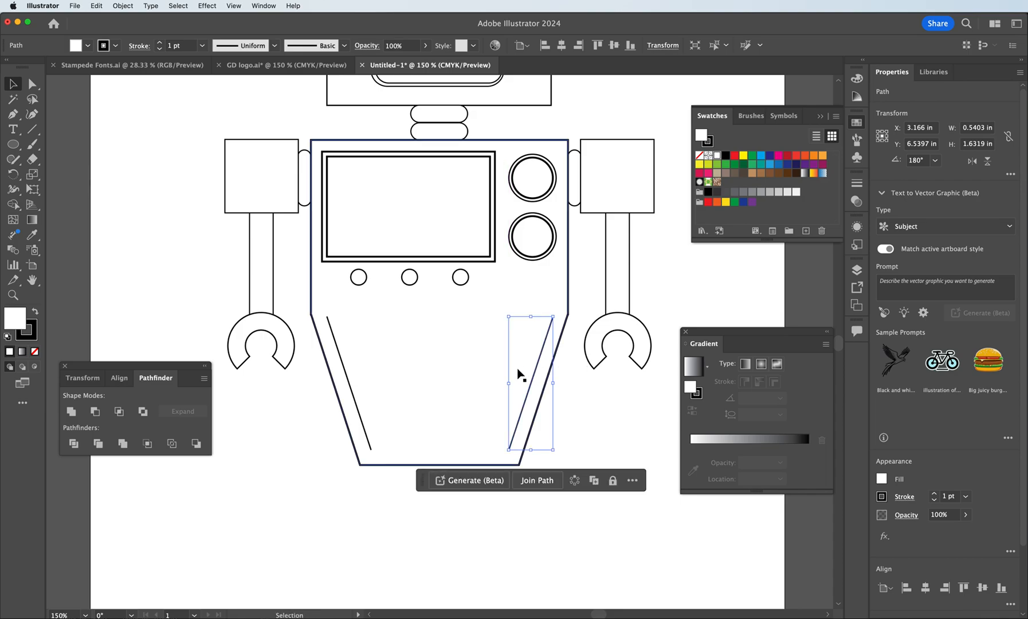
Select both slanted lines and join them with the Blend tool
{"action": "left_click", "coordinate": [346, 380], "text": "shift"}
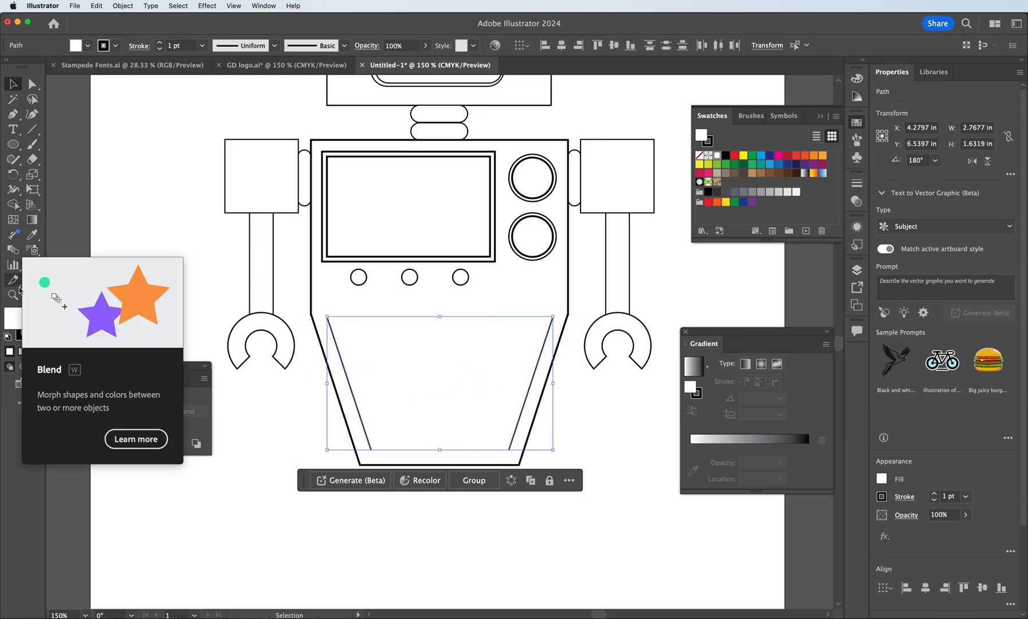
{"action": "left_click", "coordinate": [12, 252]}
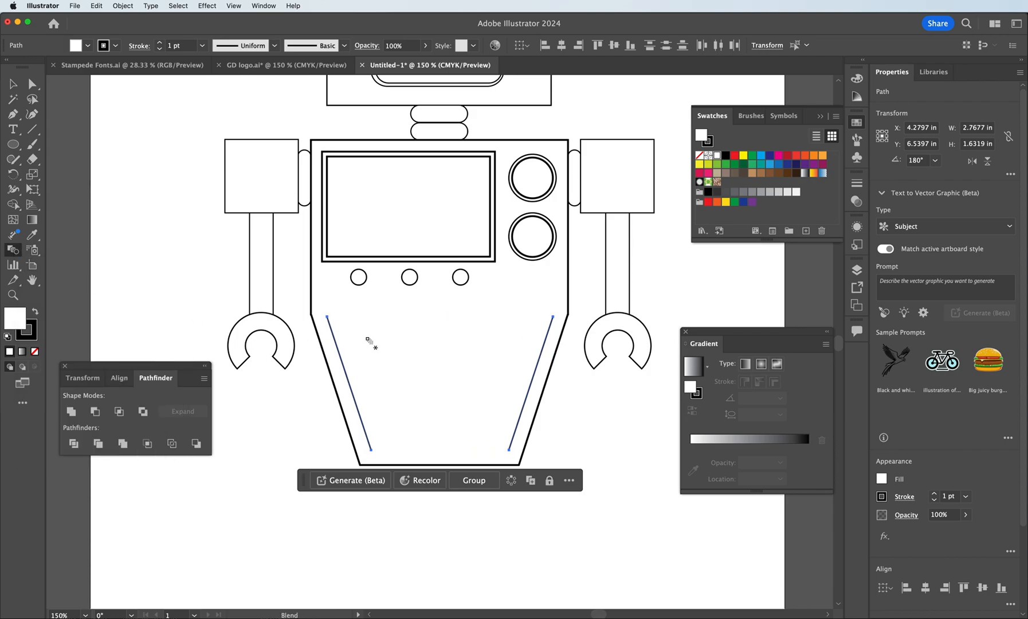
{"action": "left_click", "coordinate": [338, 346]}
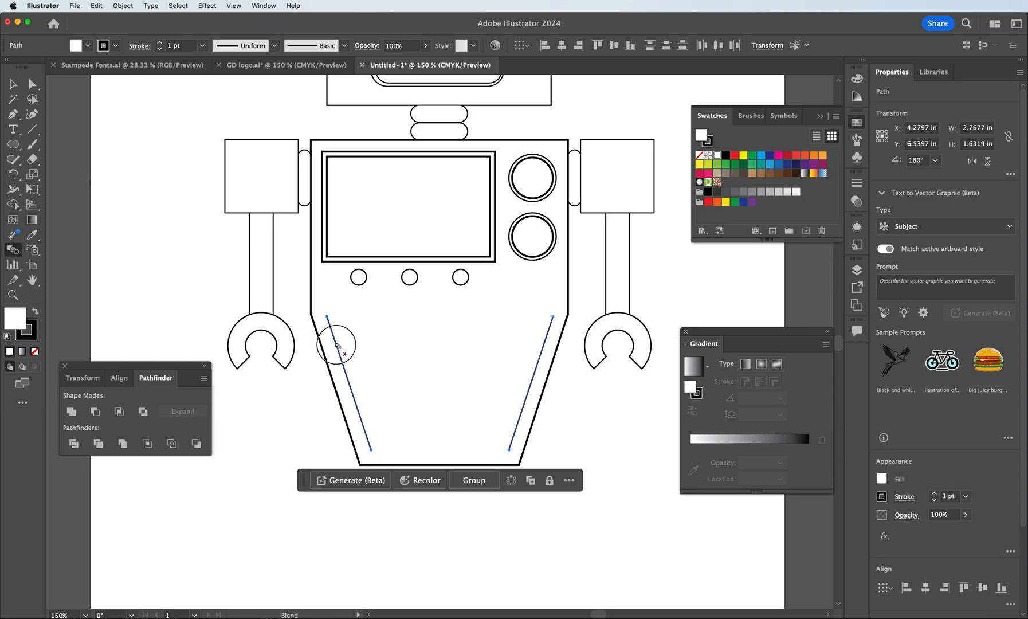
{"action": "left_click", "coordinate": [541, 356]}
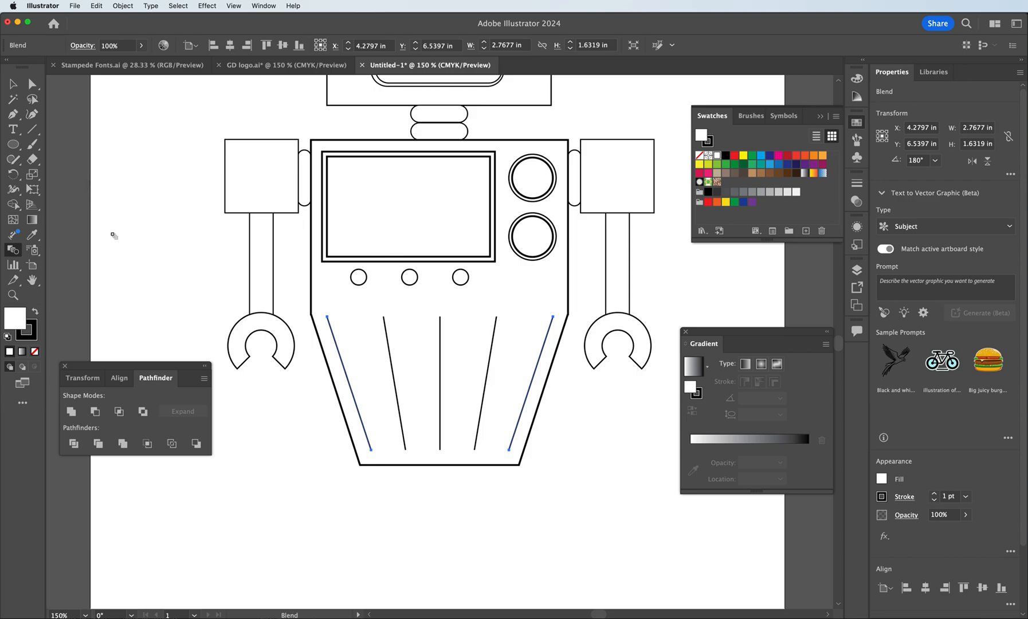
Set the blend's spacing to 15 specified steps to fill the lower body with evenly spaced lines, and deselect it
{"action": "double_click", "coordinate": [12, 251]}
{"action": "mouse_move", "coordinate": [766, 504]}
{"action": "left_mouse_down"}
{"action": "mouse_move", "coordinate": [382, 362]}
{"action": "mouse_move", "coordinate": [356, 466]}
{"action": "mouse_move", "coordinate": [369, 481]}
{"action": "left_mouse_up"}
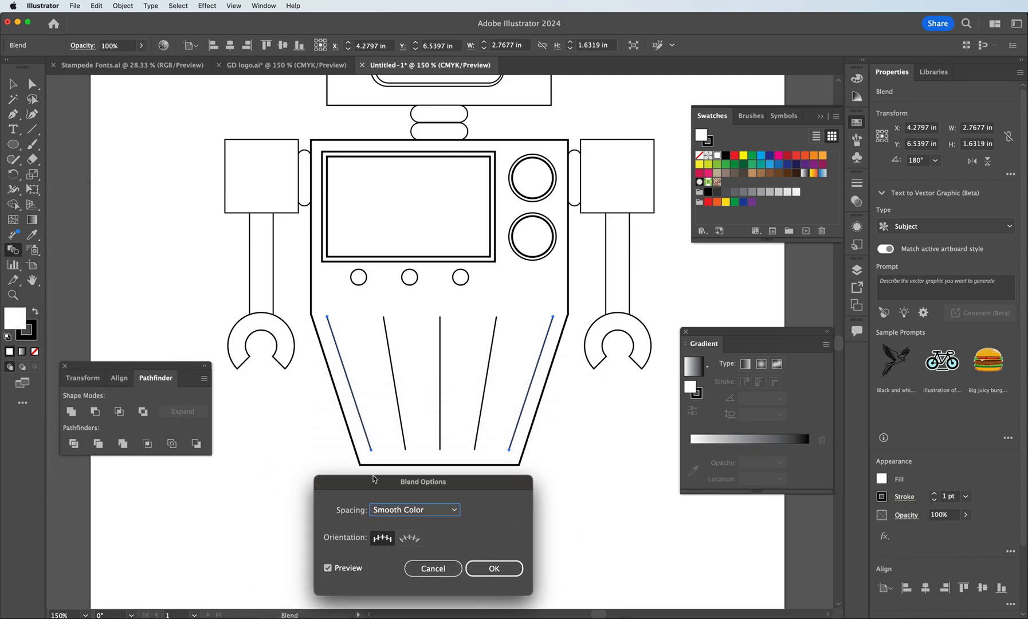
{"action": "left_click", "coordinate": [422, 509]}
{"action": "left_click", "coordinate": [422, 513]}
{"action": "left_click", "coordinate": [422, 512]}
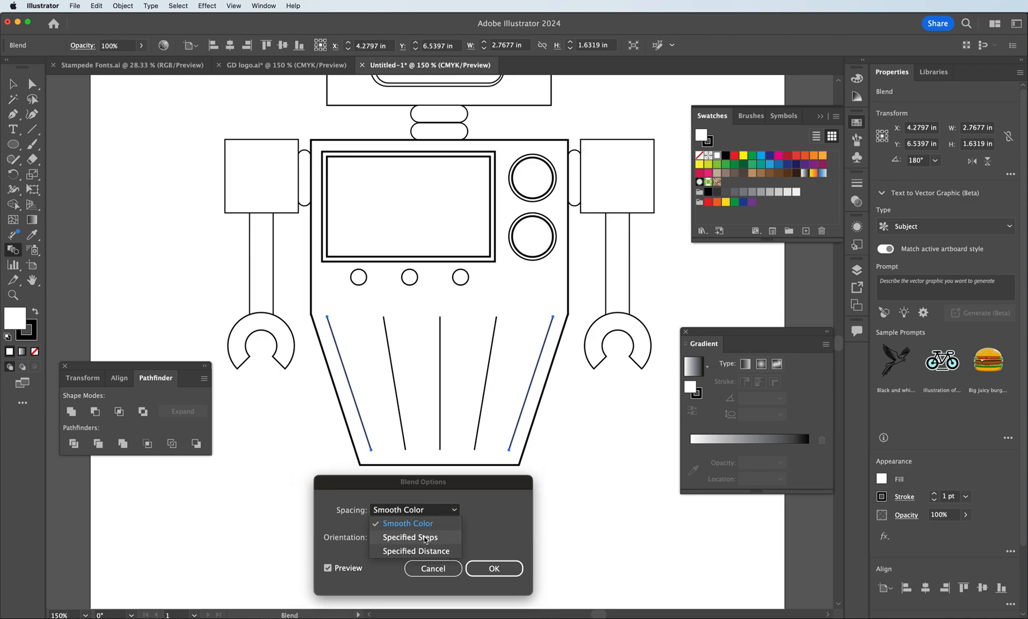
{"action": "left_click", "coordinate": [425, 537]}
{"action": "left_click_drag", "start_coordinate": [503, 508], "coordinate": [443, 515]}
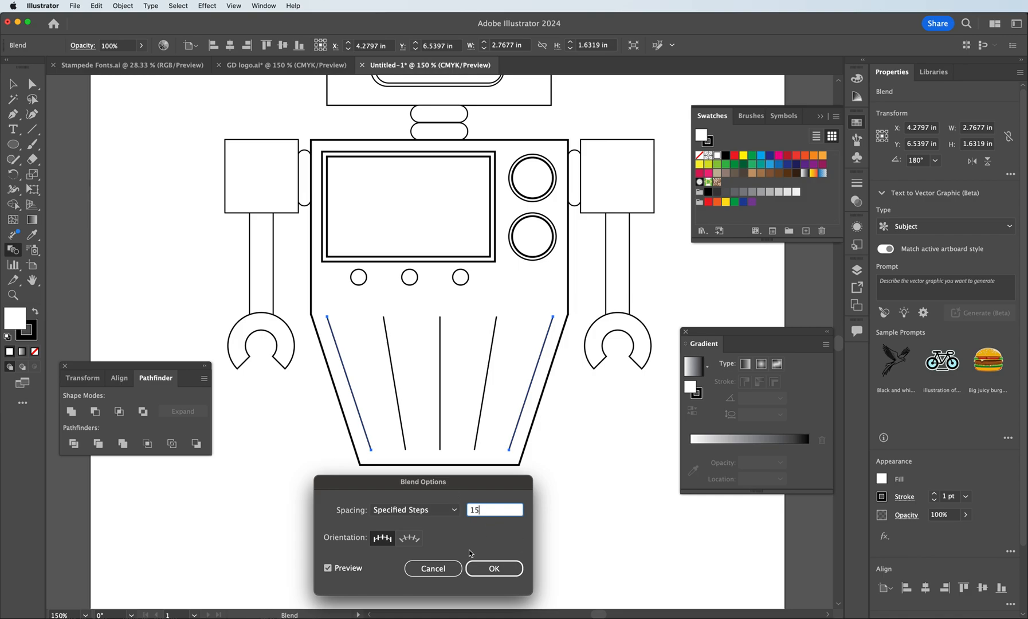
{"action": "left_click", "coordinate": [328, 568]}
{"action": "left_click", "coordinate": [328, 568]}
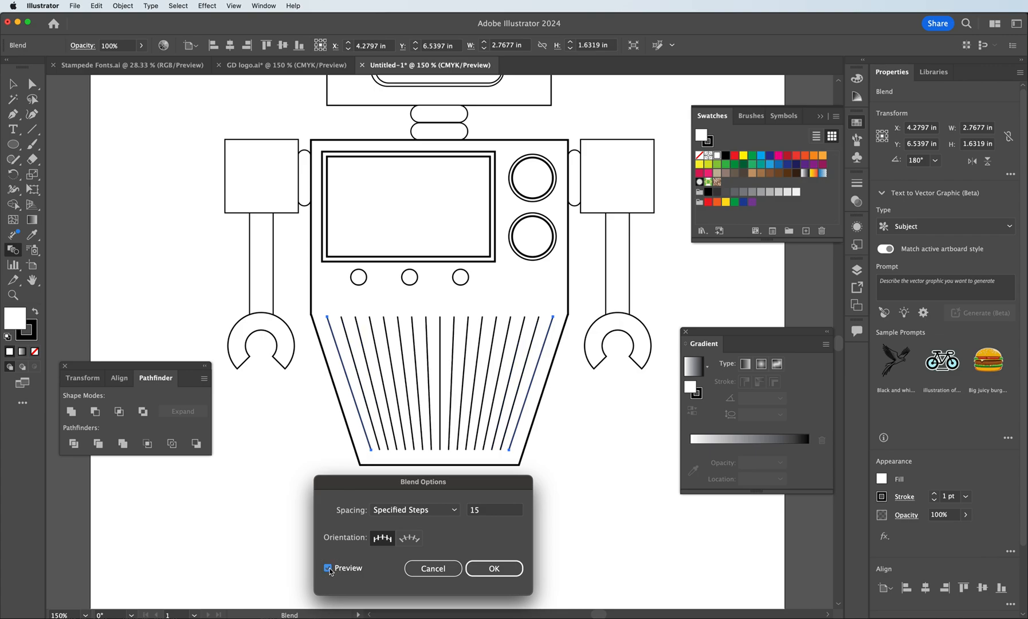
{"action": "left_click", "coordinate": [492, 569]}
{"action": "left_click", "coordinate": [13, 86]}
{"action": "left_click", "coordinate": [87, 120]}
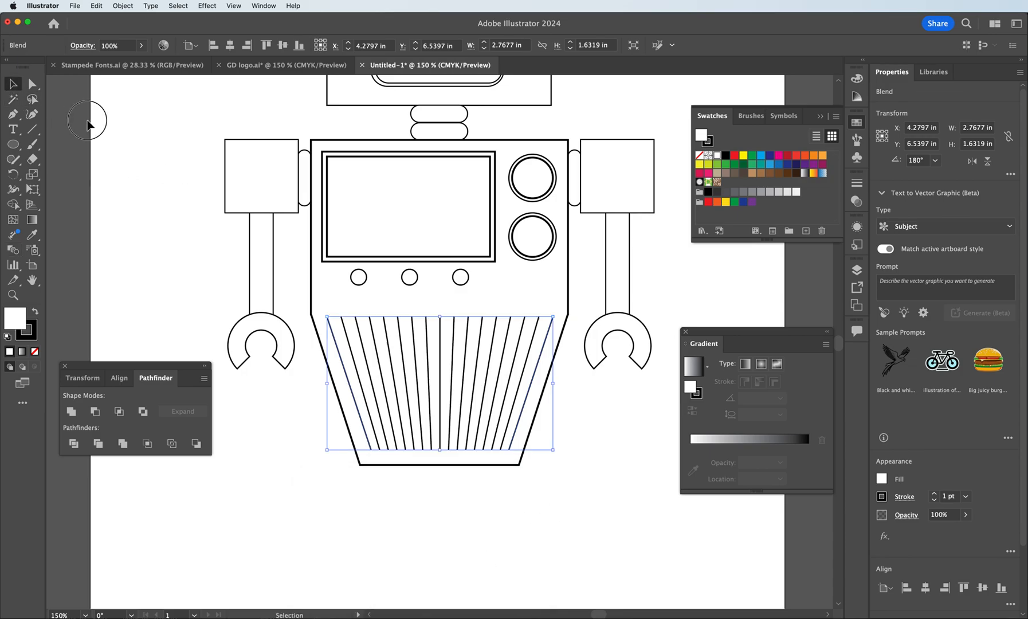
Draw a leg rectangle about 0.33 in wide and 1.63 in tall, starting just above the left part of the body's bottom edge
{"action": "scroll", "coordinate": [356, 279], "scroll_direction": "down", "scroll_amount": 2}
{"action": "scroll", "coordinate": [356, 278], "scroll_direction": "up", "scroll_amount": 10}
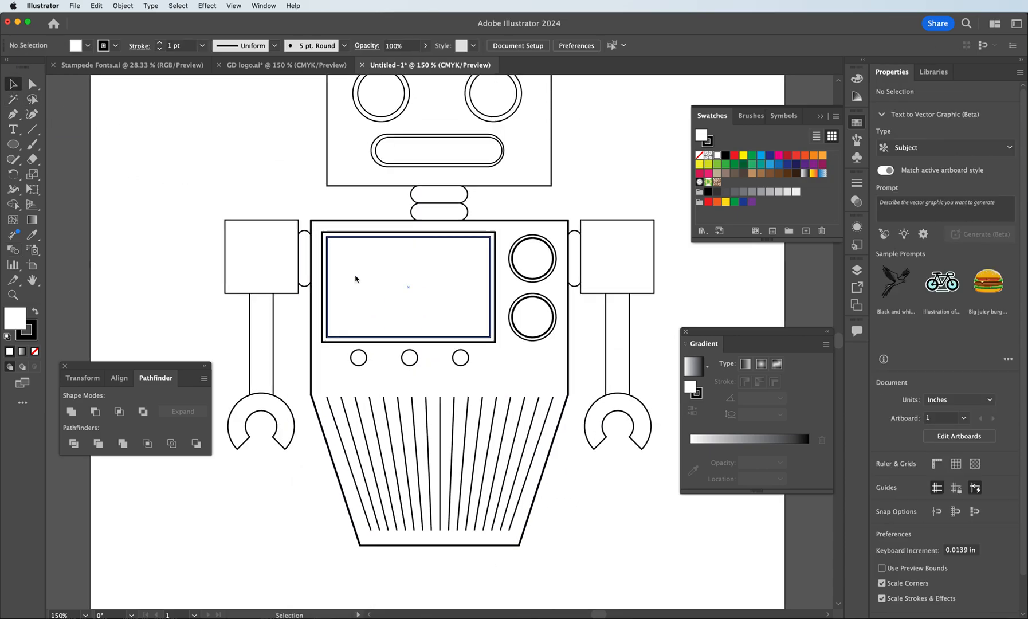
{"action": "scroll", "coordinate": [355, 278], "scroll_direction": "down", "scroll_amount": 10}
{"action": "scroll", "coordinate": [356, 279], "scroll_direction": "down", "scroll_amount": 8}
{"action": "scroll", "coordinate": [355, 278], "scroll_direction": "up", "scroll_amount": 10}
{"action": "scroll", "coordinate": [356, 279], "scroll_direction": "down", "scroll_amount": 5}
{"action": "scroll", "coordinate": [355, 279], "scroll_direction": "up", "scroll_amount": 1}
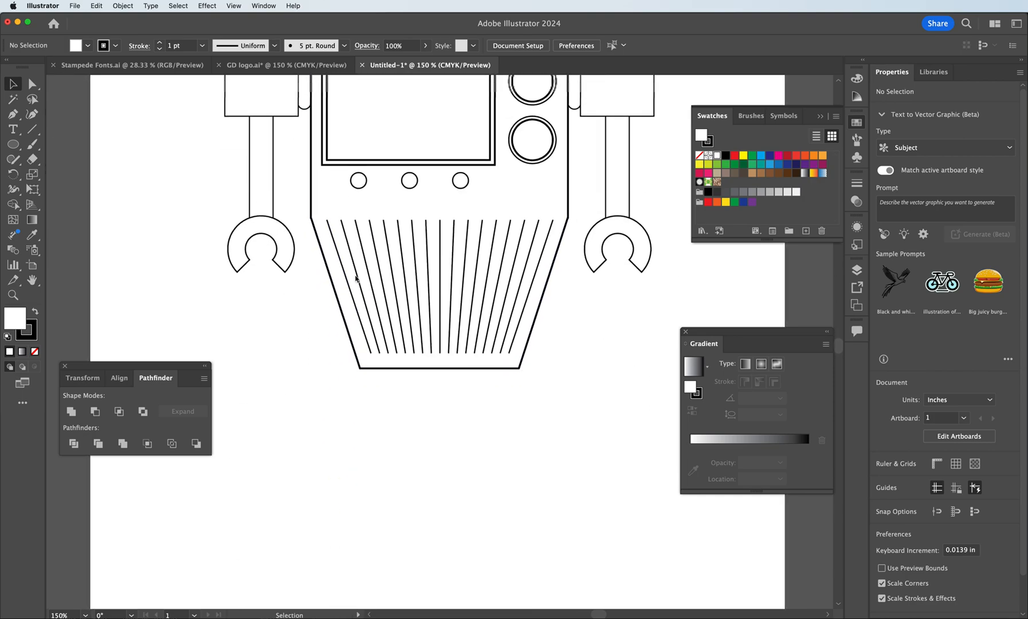
{"action": "left_click", "coordinate": [10, 146]}
{"action": "left_click_drag", "start_coordinate": [8, 148], "coordinate": [83, 150]}
{"action": "left_click_drag", "start_coordinate": [377, 360], "coordinate": [405, 493]}
{"action": "left_click", "coordinate": [11, 89]}
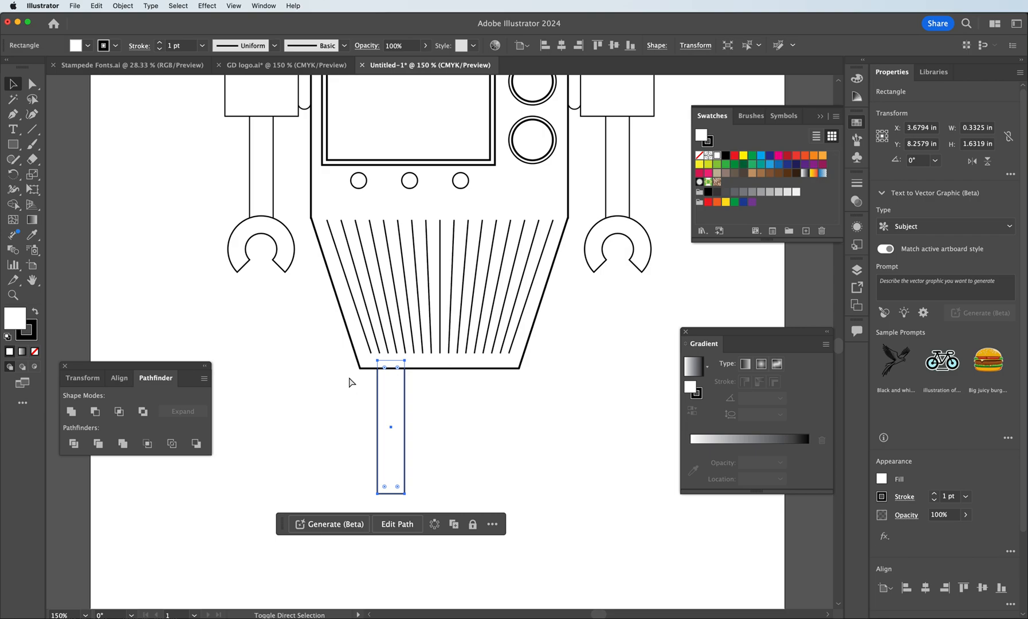
{"action": "left_click", "coordinate": [101, 156]}
Duplicate the leg horizontally under the other side of the body and place both legs behind the body
{"action": "left_click", "coordinate": [392, 431]}
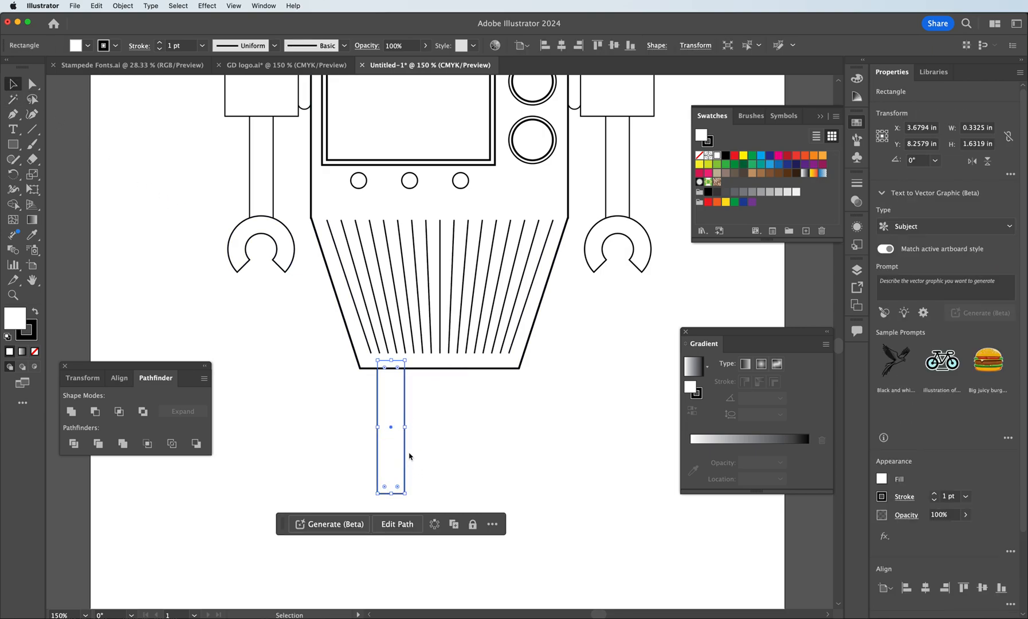
{"action": "left_click_drag", "start_coordinate": [402, 460], "coordinate": [492, 453]}
{"action": "left_click", "coordinate": [589, 456]}
Draw a seven-sided polygon about 1.07 in wide and 1.04 in tall with a flat base, left of the legs' lower ends
{"action": "scroll", "coordinate": [513, 392], "scroll_direction": "up", "scroll_amount": 10}
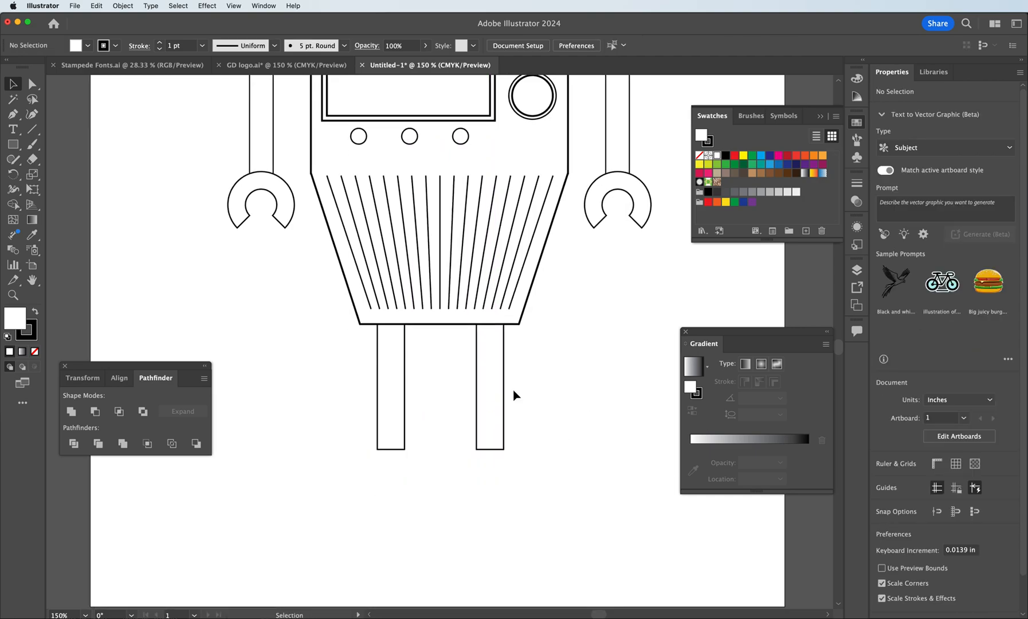
{"action": "scroll", "coordinate": [514, 393], "scroll_direction": "down", "scroll_amount": 12}
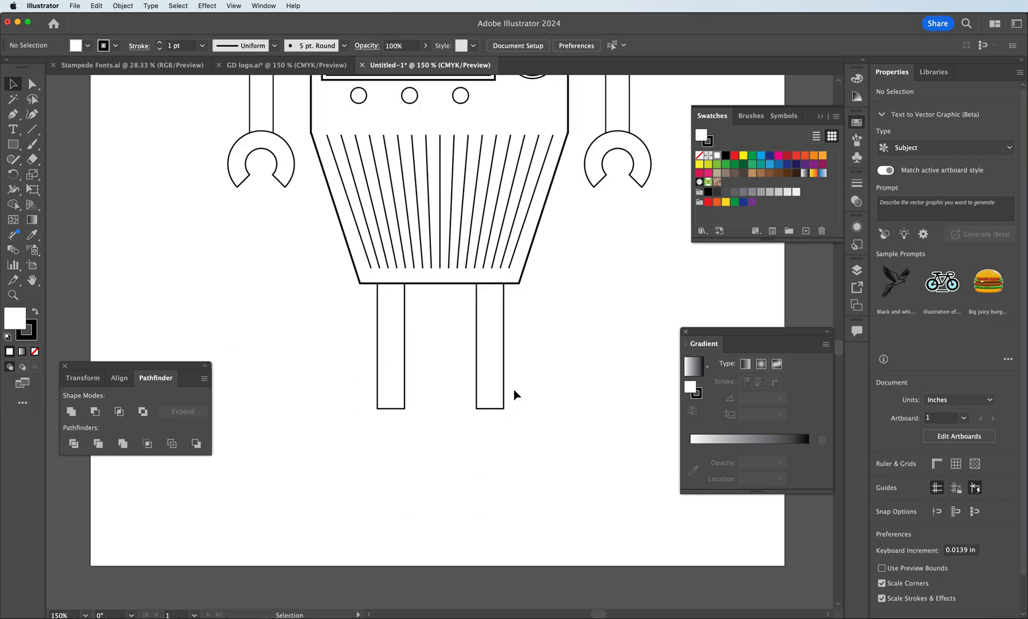
{"action": "left_click", "coordinate": [16, 148]}
{"action": "left_click", "coordinate": [86, 186]}
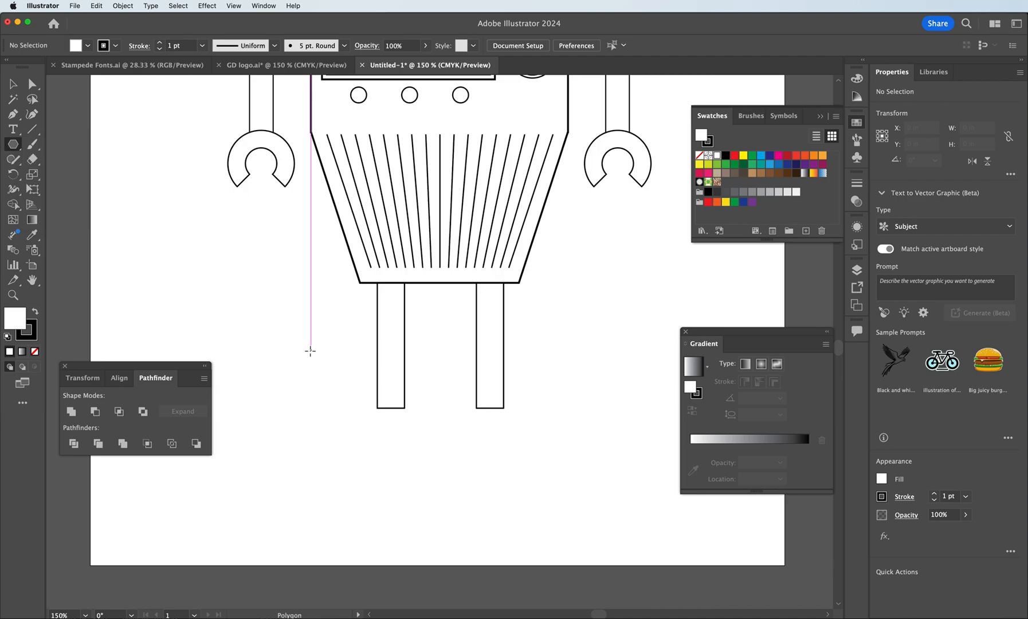
{"action": "left_click_drag", "start_coordinate": [319, 394], "coordinate": [338, 436]}
{"action": "key", "text": "Up"}
{"action": "key", "text": "Up"}
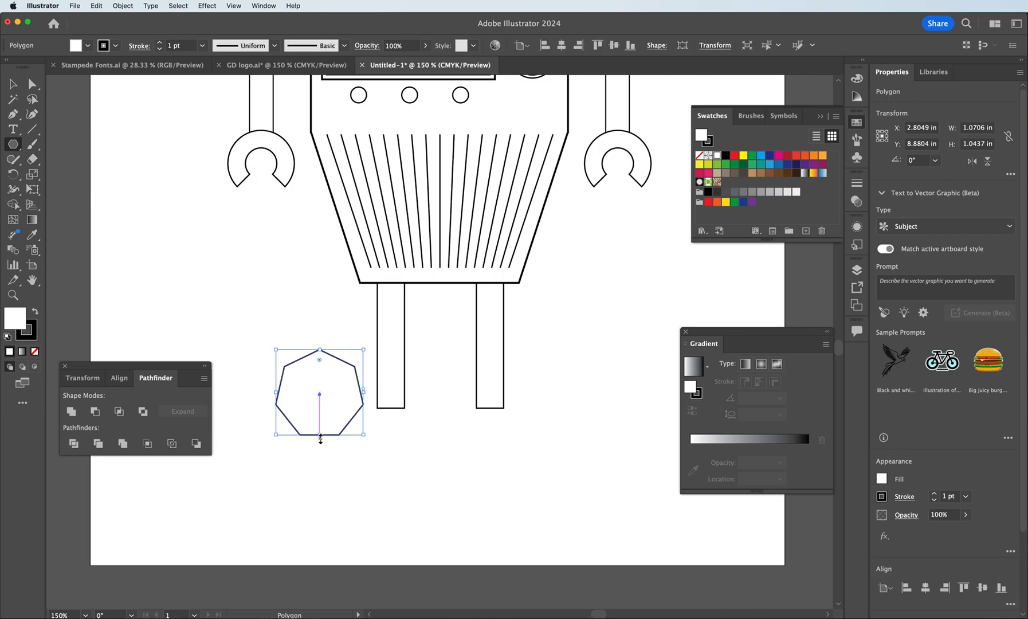
Draw a rectangle about 1.31 in wide and 0.49 in tall covering the lower part of the polygon
{"action": "left_click", "coordinate": [12, 144]}
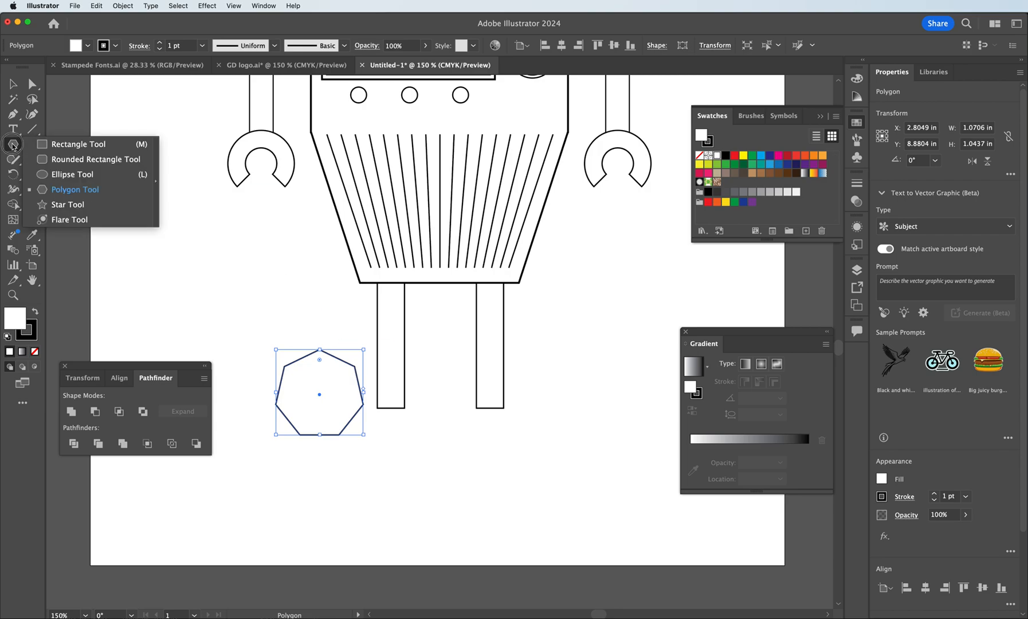
{"action": "left_click", "coordinate": [83, 147]}
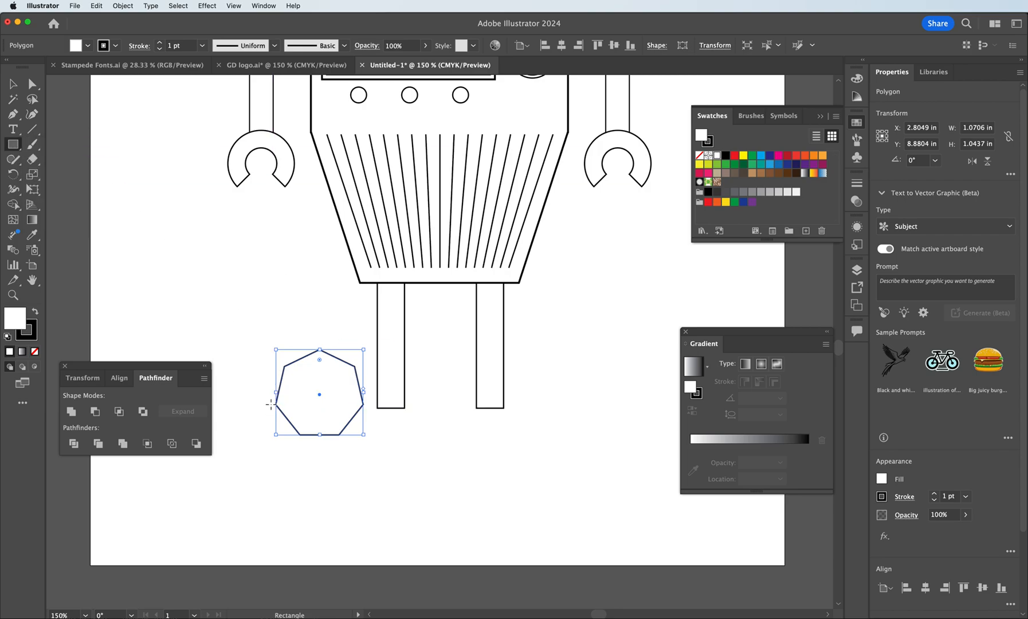
{"action": "left_click_drag", "start_coordinate": [264, 403], "coordinate": [371, 443]}
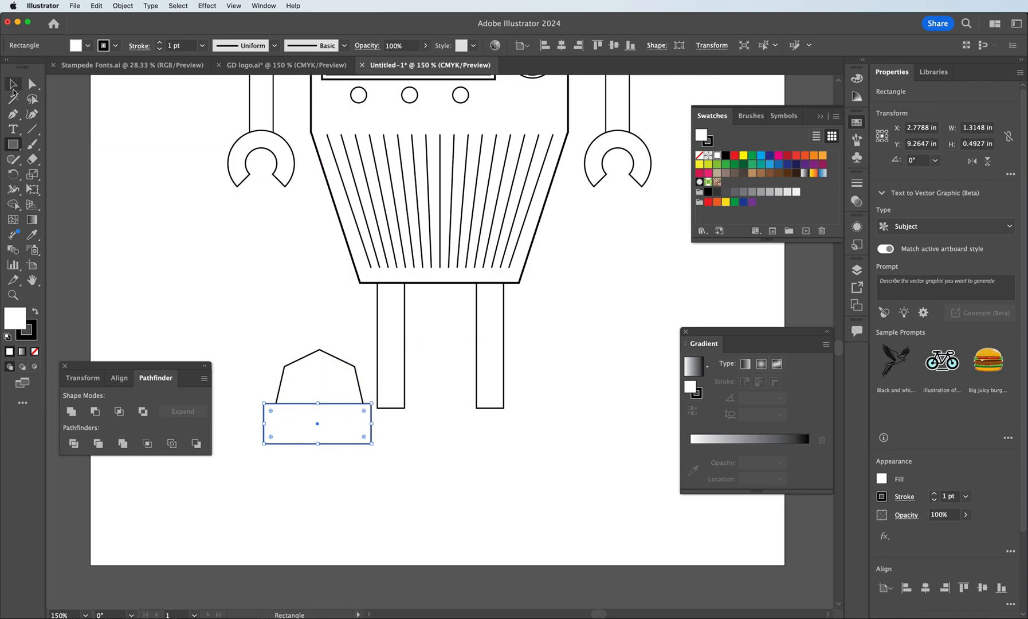
Select the polygon and the rectangle and subtract the rectangle with Minus Front to form a flat-bottomed foot
{"action": "left_click", "coordinate": [15, 87]}
{"action": "left_click", "coordinate": [313, 331]}
{"action": "left_click_drag", "start_coordinate": [301, 334], "coordinate": [333, 427]}
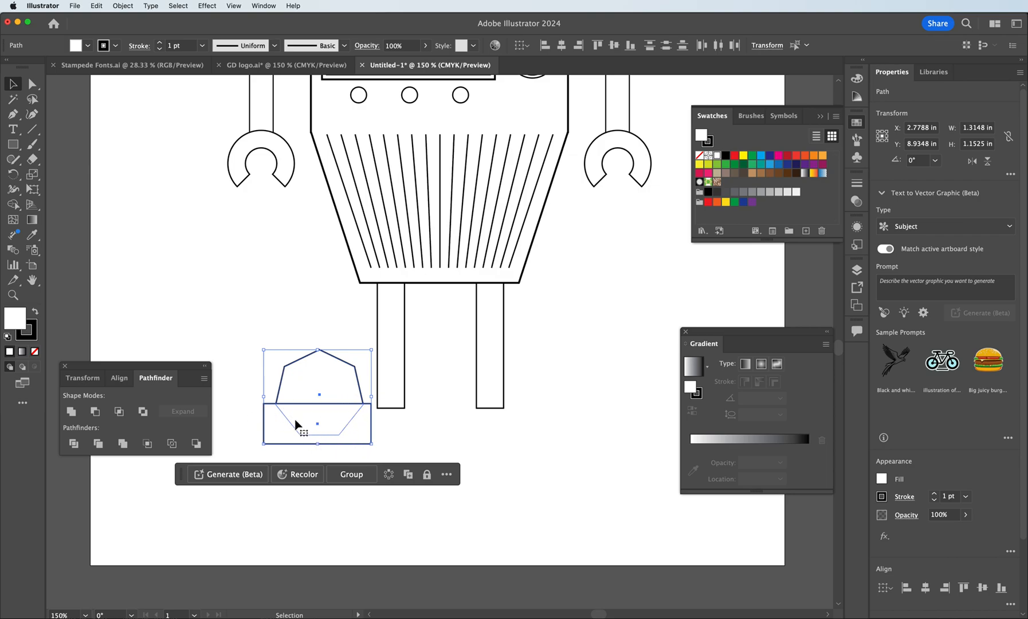
{"action": "left_click", "coordinate": [98, 415]}
{"action": "left_click", "coordinate": [225, 347]}
Place the foot centered over the lower end of the left leg and duplicate it horizontally onto the other leg
{"action": "left_click_drag", "start_coordinate": [320, 379], "coordinate": [390, 411]}
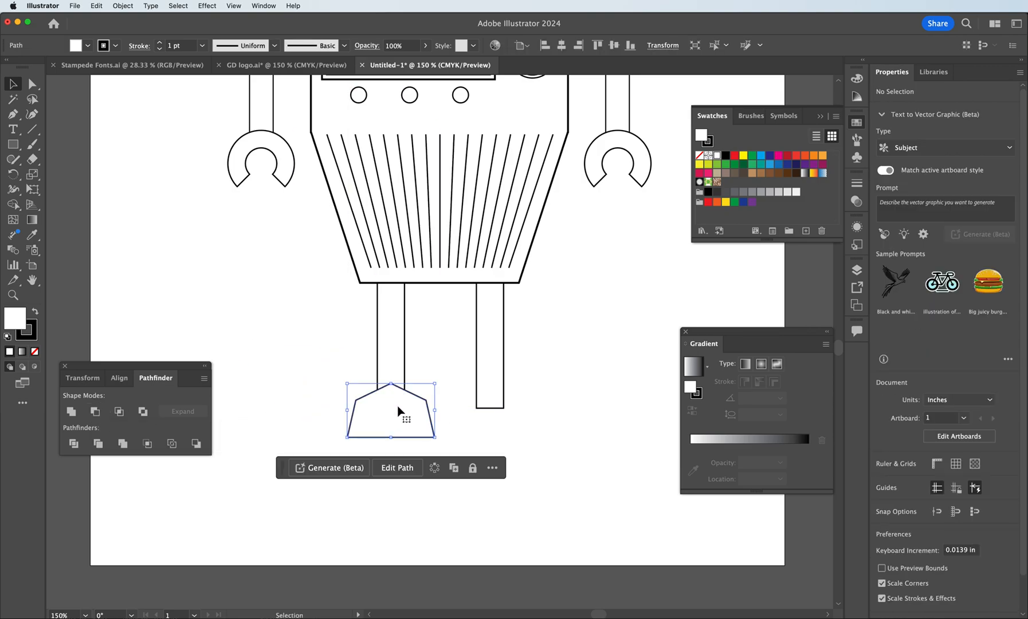
{"action": "left_click", "coordinate": [550, 408]}
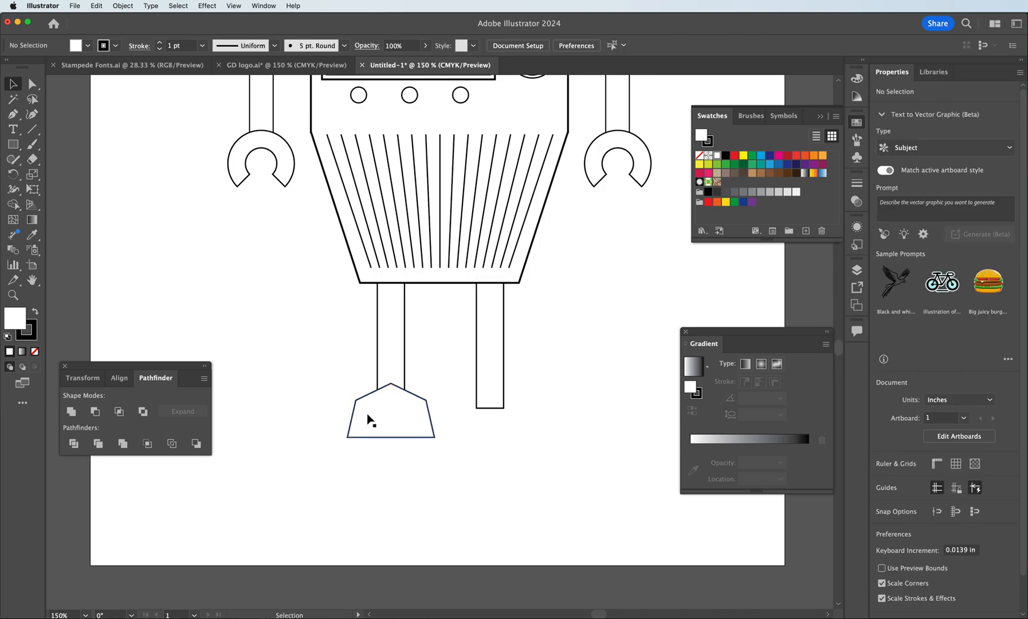
{"action": "left_click", "coordinate": [404, 426]}
{"action": "left_click_drag", "start_coordinate": [389, 423], "coordinate": [487, 423]}
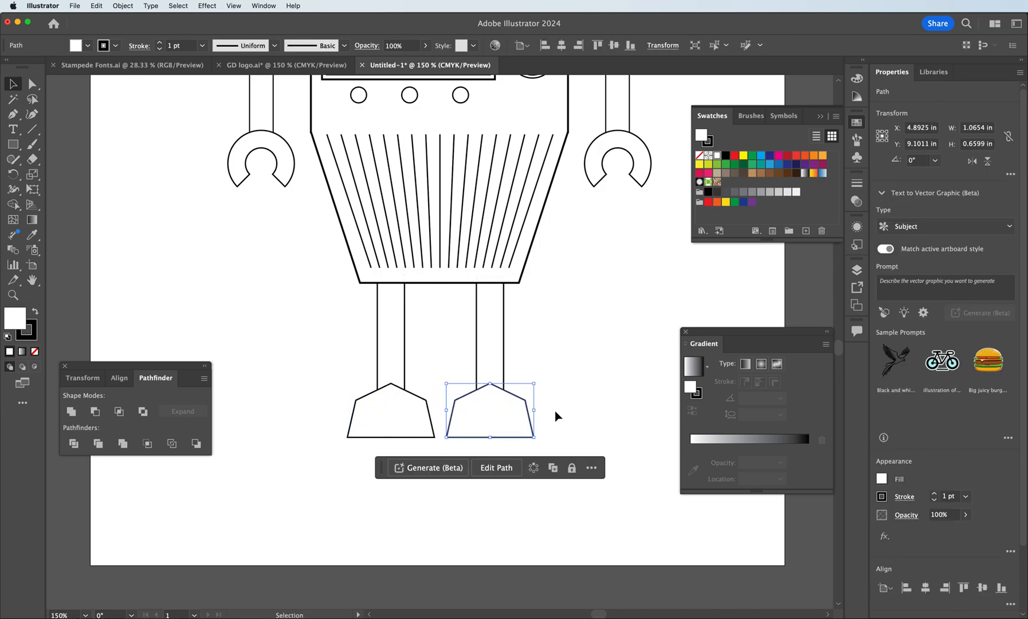
{"action": "left_click", "coordinate": [577, 382]}
Review the whole robot drawing on the artboard from the antenna down to the feet
{"action": "scroll", "coordinate": [563, 414], "scroll_direction": "up", "scroll_amount": 3}
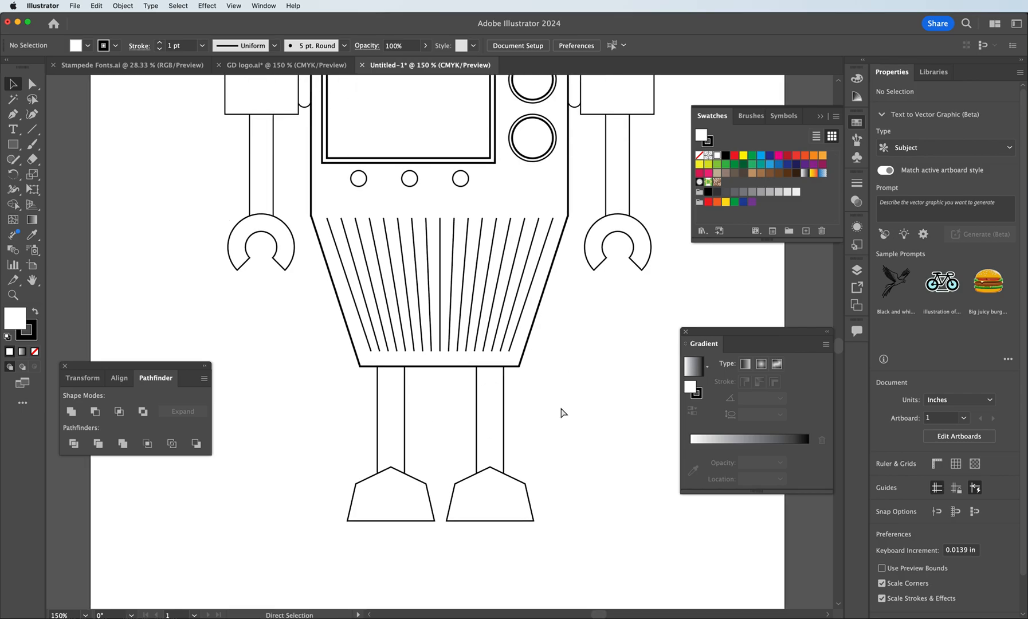
{"action": "key", "text": "super+minus"}
{"action": "key", "text": "super+minus"}
{"action": "scroll", "coordinate": [554, 407], "scroll_direction": "down", "scroll_amount": 2}
{"action": "scroll", "coordinate": [555, 407], "scroll_direction": "up", "scroll_amount": 6}
{"action": "scroll", "coordinate": [555, 407], "scroll_direction": "down", "scroll_amount": 3}
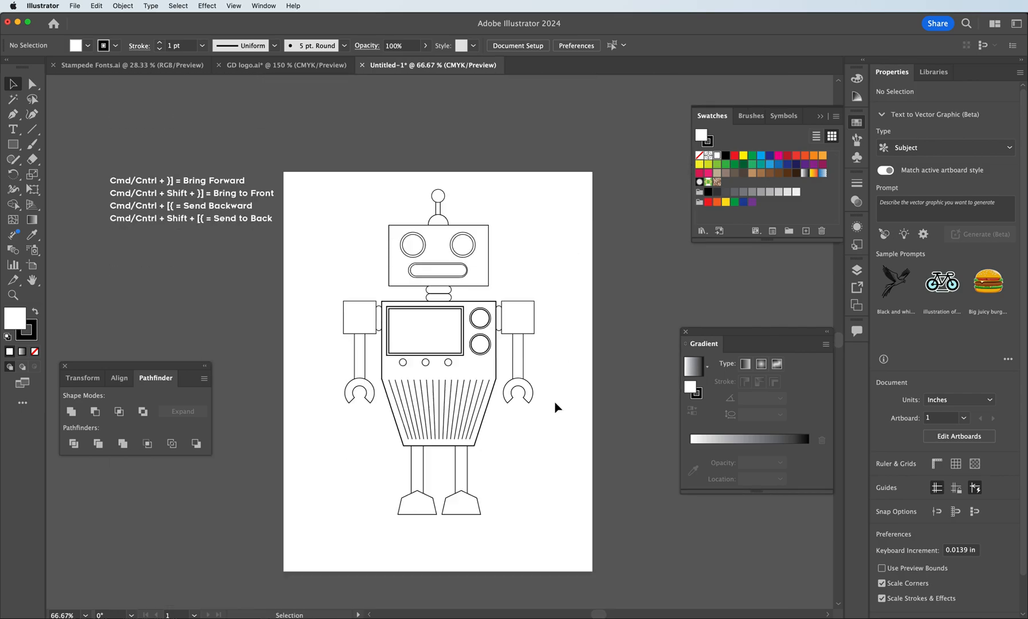
{"action": "scroll", "coordinate": [554, 407], "scroll_direction": "up", "scroll_amount": 1}
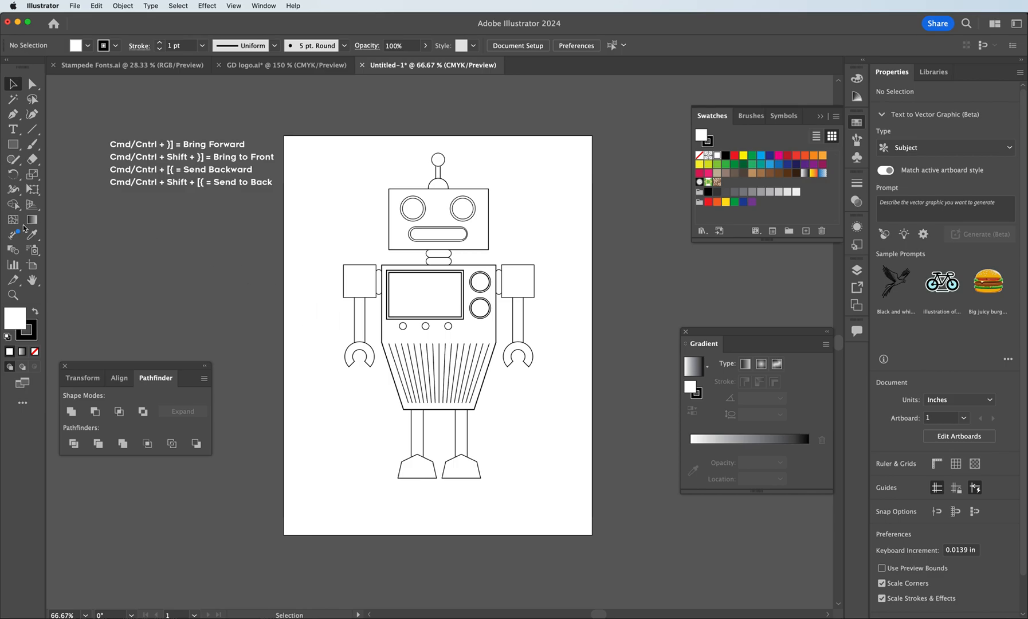
{"action": "left_click", "coordinate": [13, 294]}
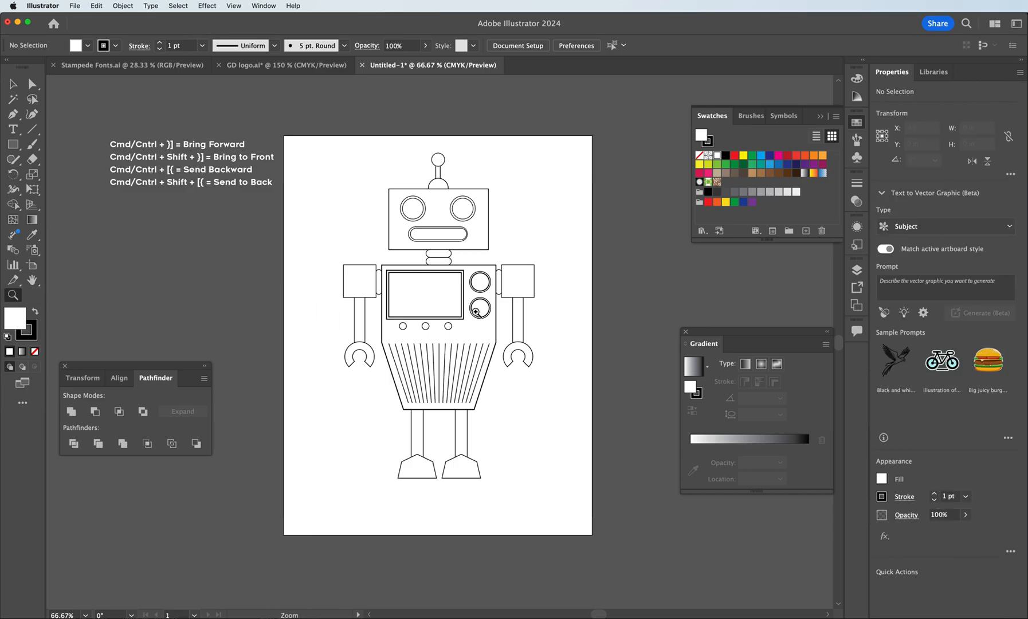
{"action": "left_click", "coordinate": [434, 301]}
{"action": "scroll", "coordinate": [461, 298], "scroll_direction": "down", "scroll_amount": 3}
{"action": "scroll", "coordinate": [462, 299], "scroll_direction": "down", "scroll_amount": 4}
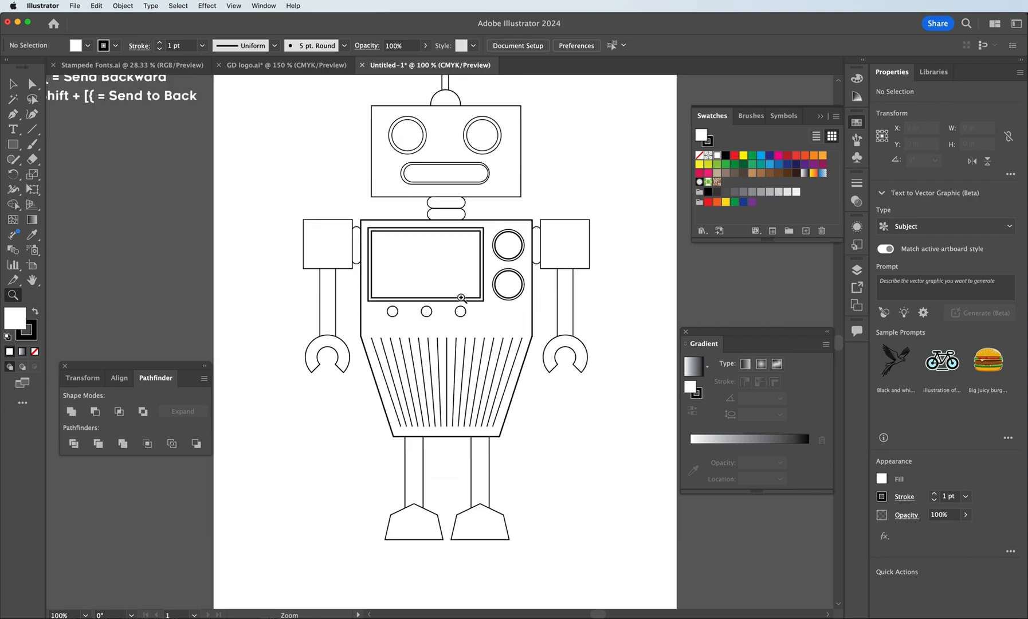
{"action": "scroll", "coordinate": [462, 297], "scroll_direction": "up", "scroll_amount": 2}
{"action": "scroll", "coordinate": [461, 298], "scroll_direction": "up", "scroll_amount": 3}
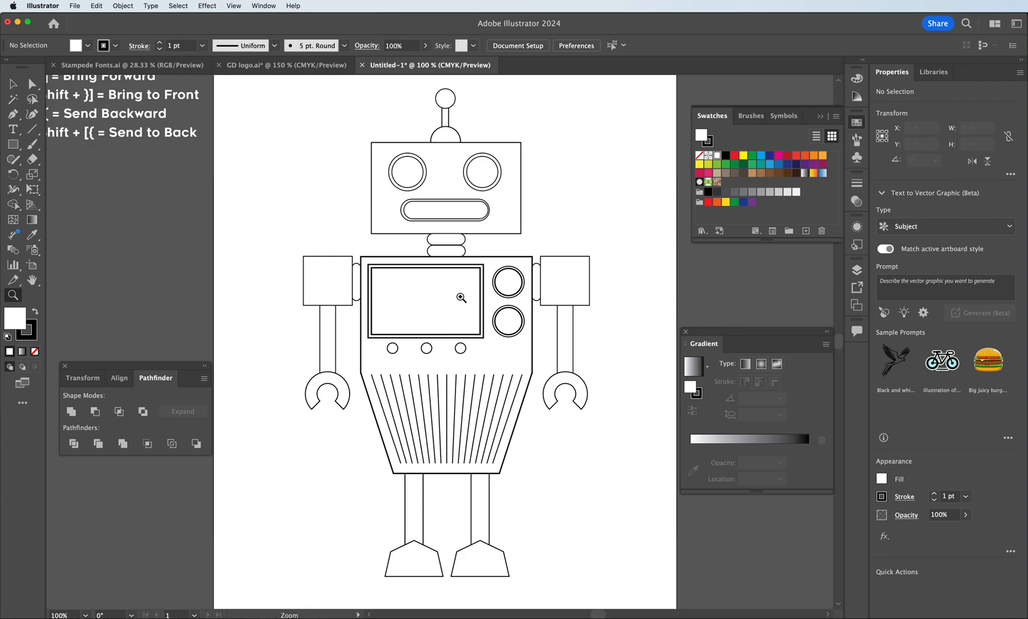
Select the whole robot, duplicate it in place in front of the original, and unite the copy's shapes into a silhouette
{"action": "left_click", "coordinate": [12, 84]}
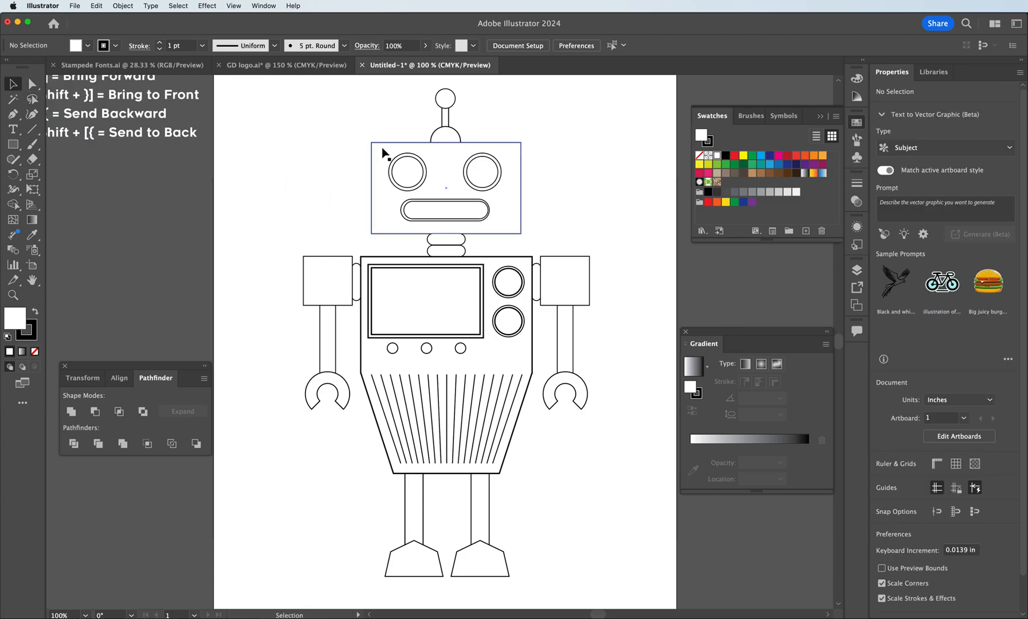
{"action": "left_click_drag", "start_coordinate": [268, 83], "coordinate": [627, 601]}
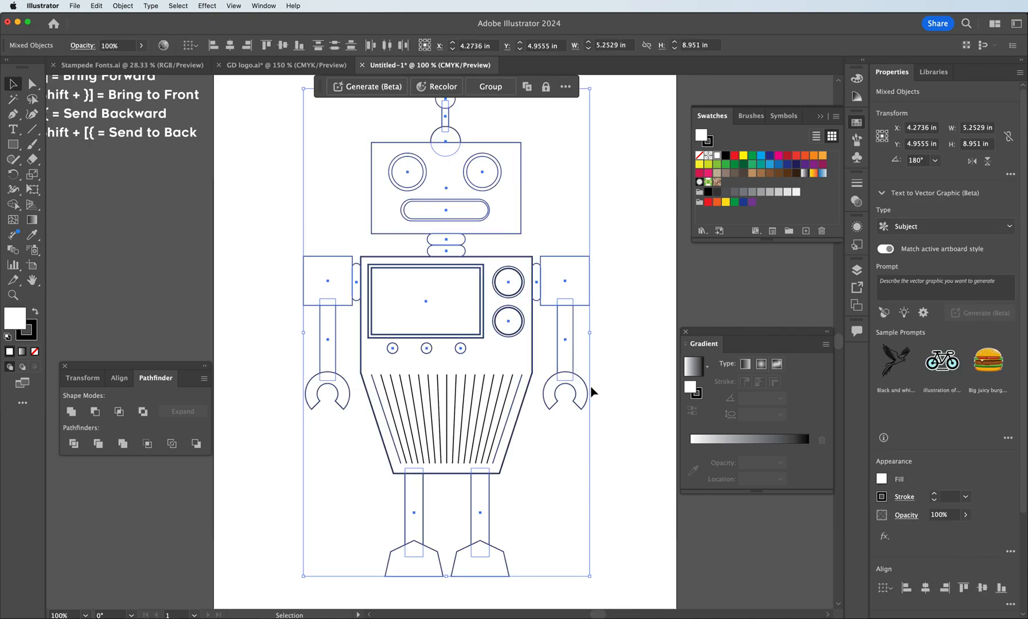
{"action": "left_click_drag", "start_coordinate": [320, 87], "coordinate": [333, 598]}
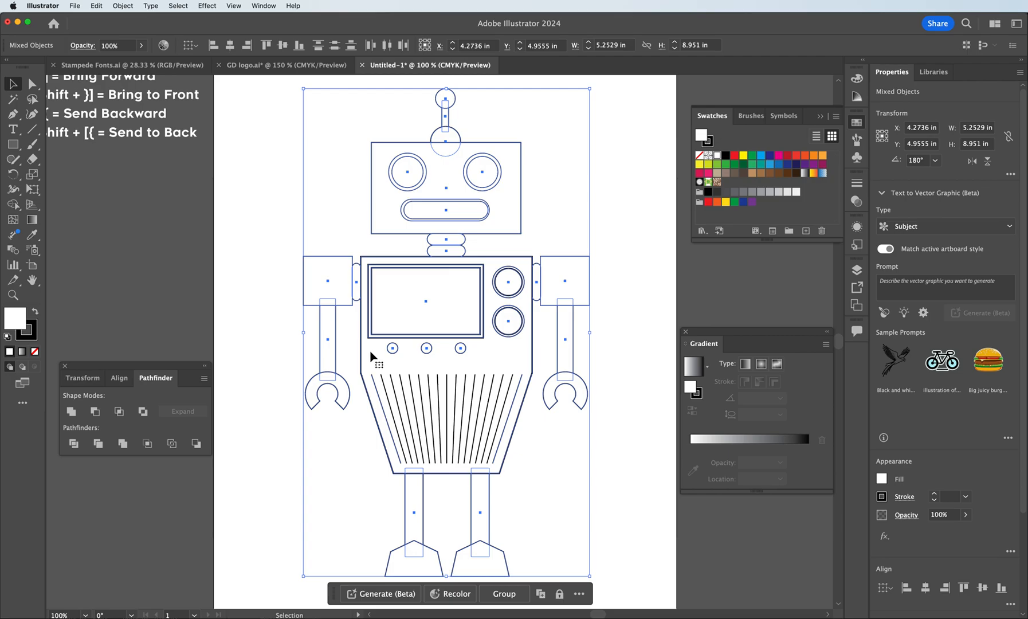
{"action": "left_click_drag", "start_coordinate": [370, 356], "coordinate": [526, 323]}
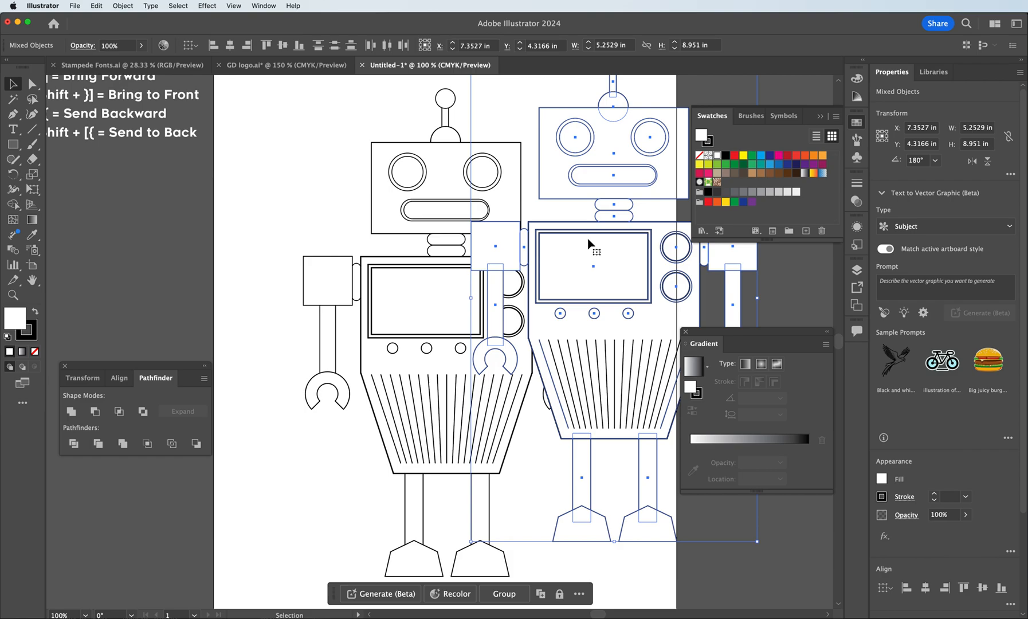
{"action": "key", "text": "super+z"}
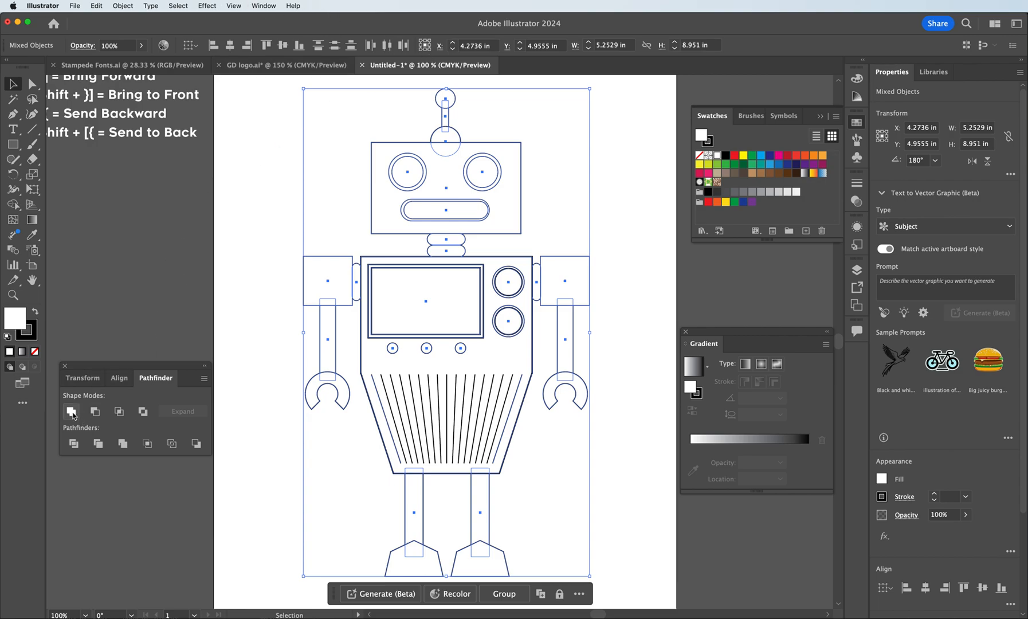
{"action": "left_click_drag", "start_coordinate": [99, 367], "coordinate": [169, 282]}
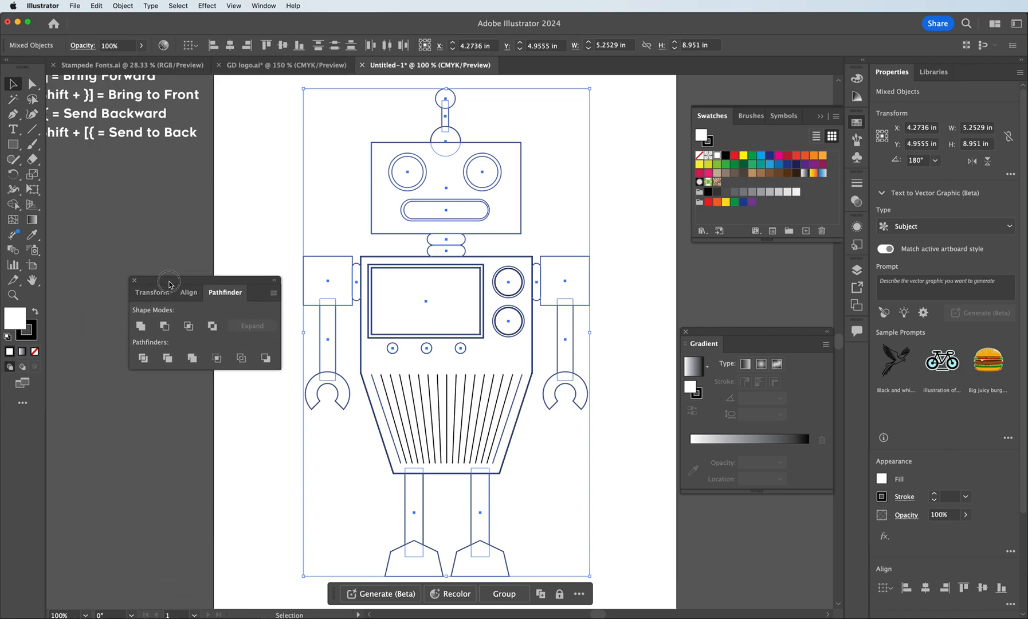
{"action": "left_click", "coordinate": [139, 326]}
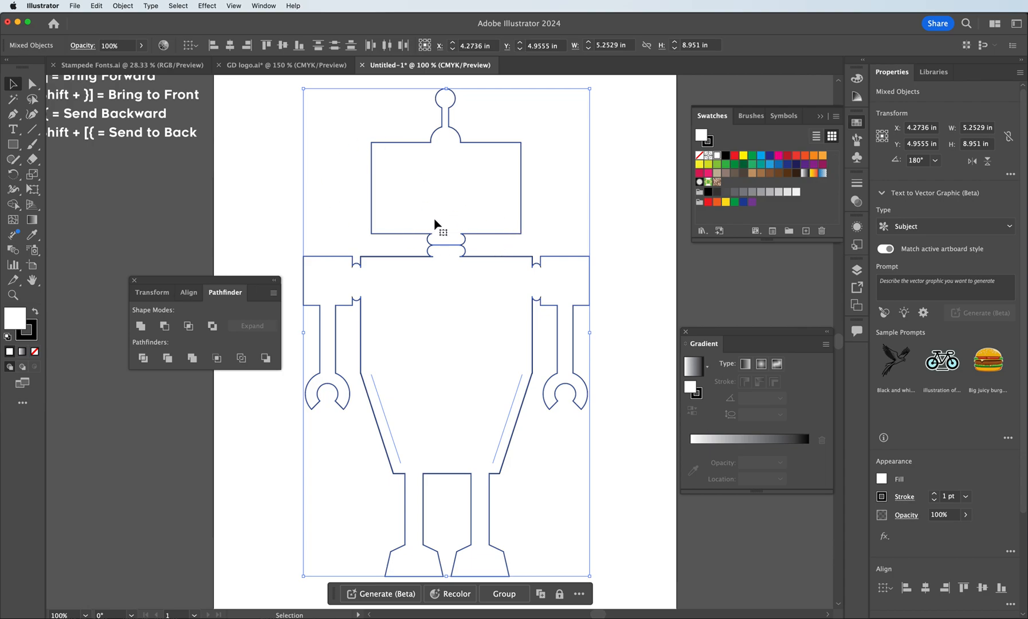
Set the united silhouette's stroke weight to 10 pt
{"action": "left_click", "coordinate": [857, 183]}
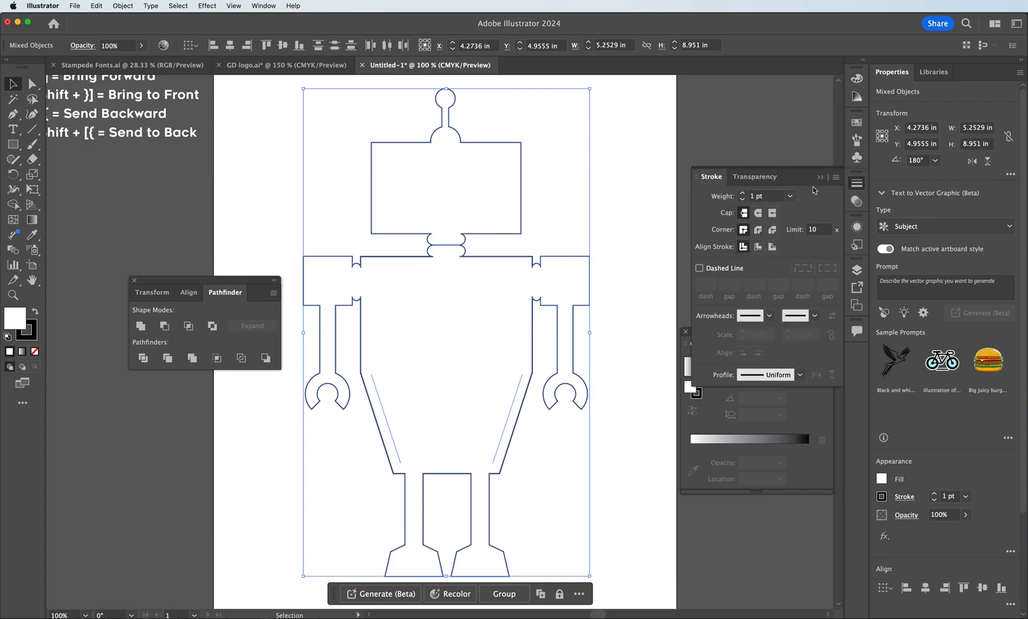
{"action": "left_click", "coordinate": [743, 193]}
{"action": "left_click", "coordinate": [743, 193]}
{"action": "left_click", "coordinate": [743, 193]}
{"action": "left_click", "coordinate": [743, 193]}
{"action": "left_click", "coordinate": [744, 193]}
{"action": "left_click", "coordinate": [743, 193]}
{"action": "left_click", "coordinate": [743, 193]}
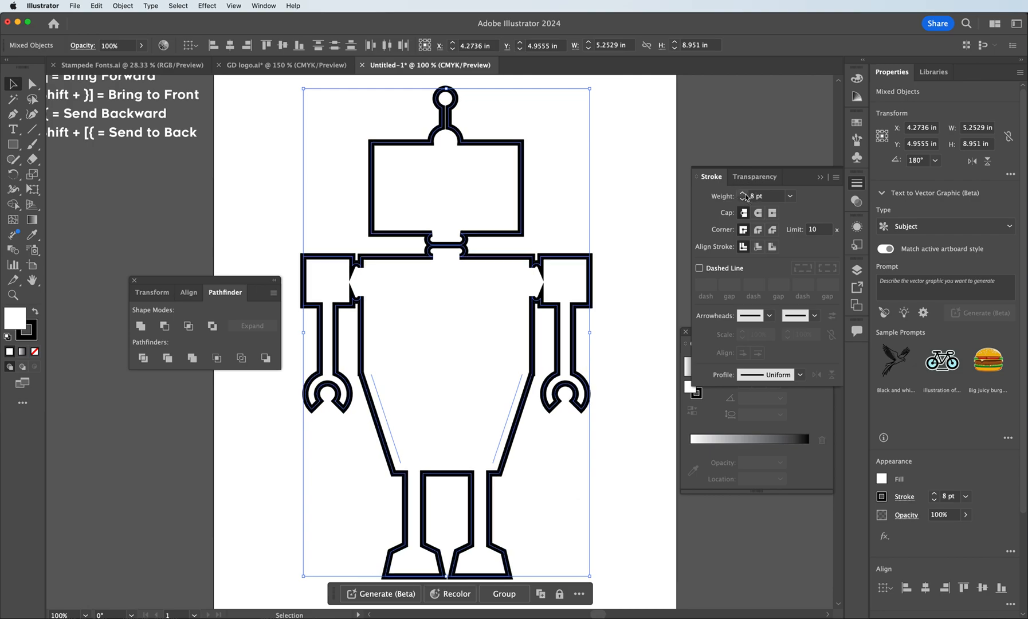
{"action": "left_click", "coordinate": [743, 193]}
{"action": "left_click", "coordinate": [743, 193]}
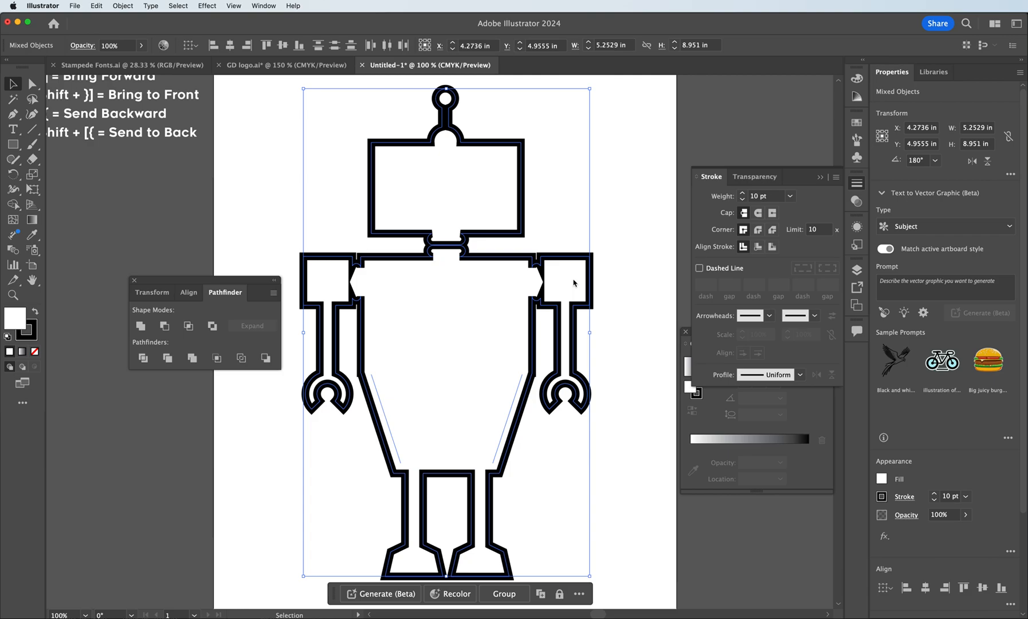
Send the silhouette behind the detailed robot, reduce its stroke weight to 8 pt, and deselect it
{"action": "key", "text": "a"}
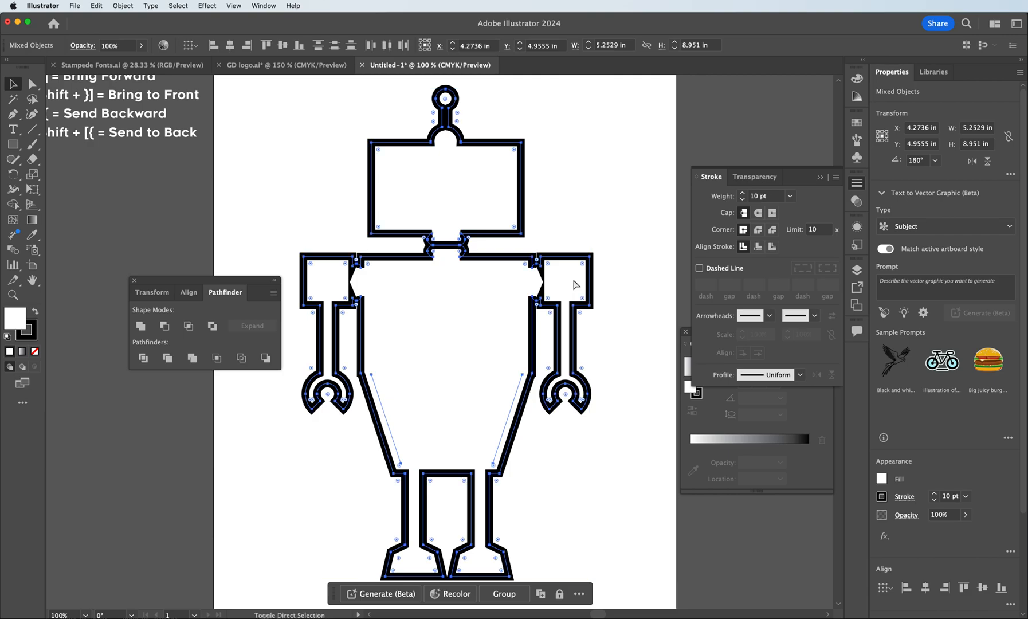
{"action": "key", "text": "shift+super+bracketleft"}
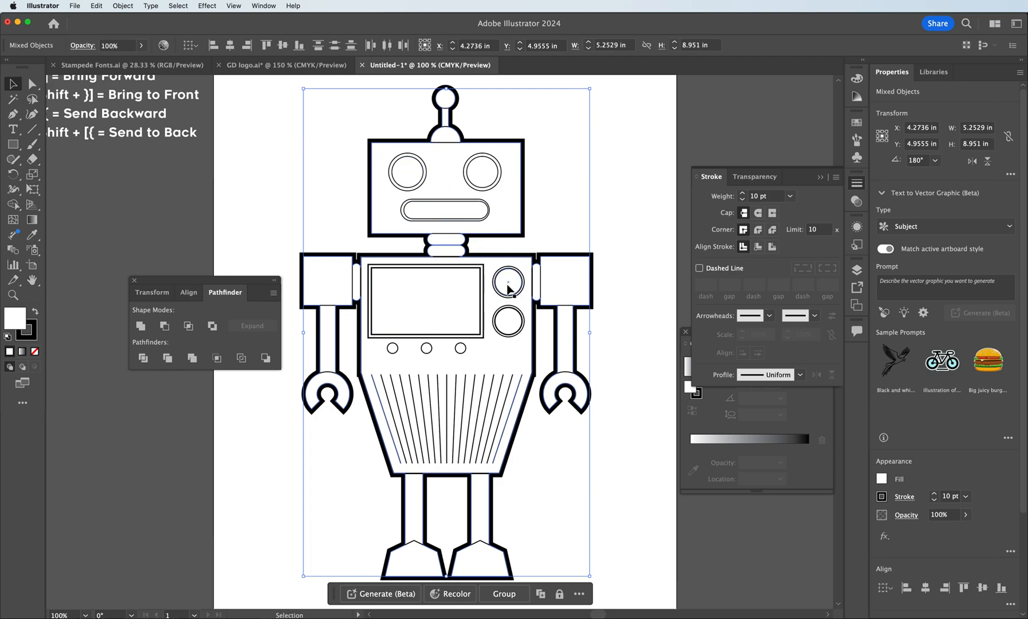
{"action": "left_click", "coordinate": [743, 200]}
{"action": "left_click", "coordinate": [743, 200]}
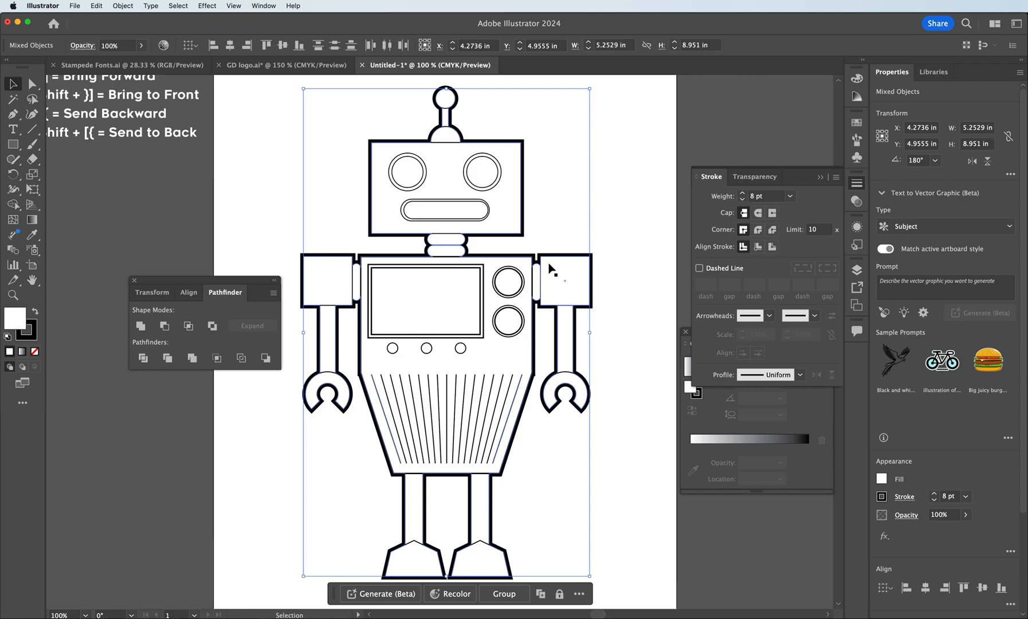
{"action": "left_click", "coordinate": [571, 223]}
Review the outlined robot and inspect the stroke weight of the mouth shape
{"action": "scroll", "coordinate": [613, 212], "scroll_direction": "down", "scroll_amount": 2}
{"action": "scroll", "coordinate": [614, 215], "scroll_direction": "up", "scroll_amount": 2}
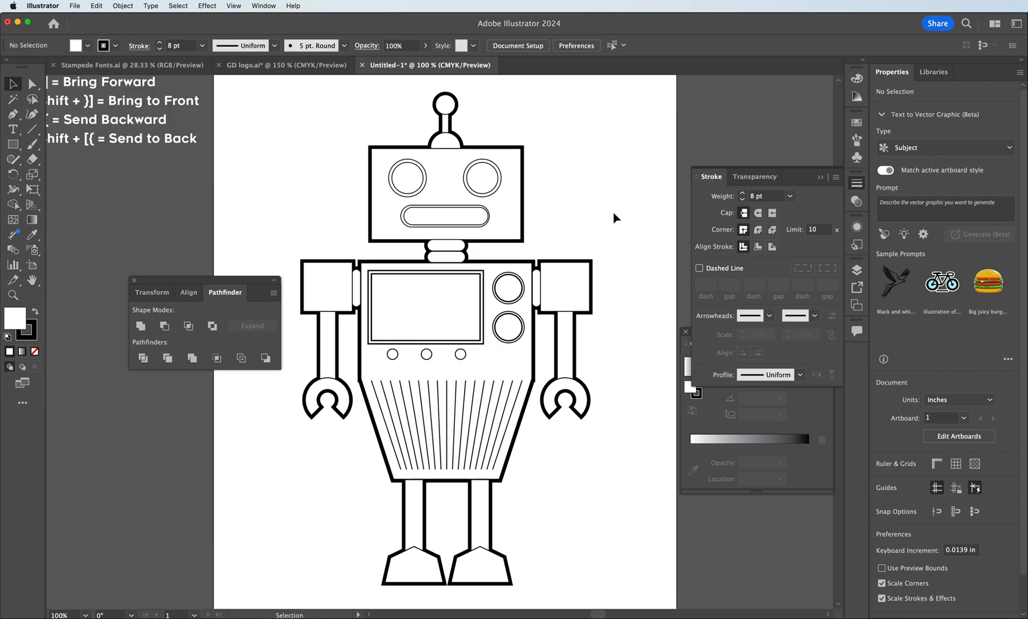
{"action": "scroll", "coordinate": [613, 215], "scroll_direction": "down", "scroll_amount": 2}
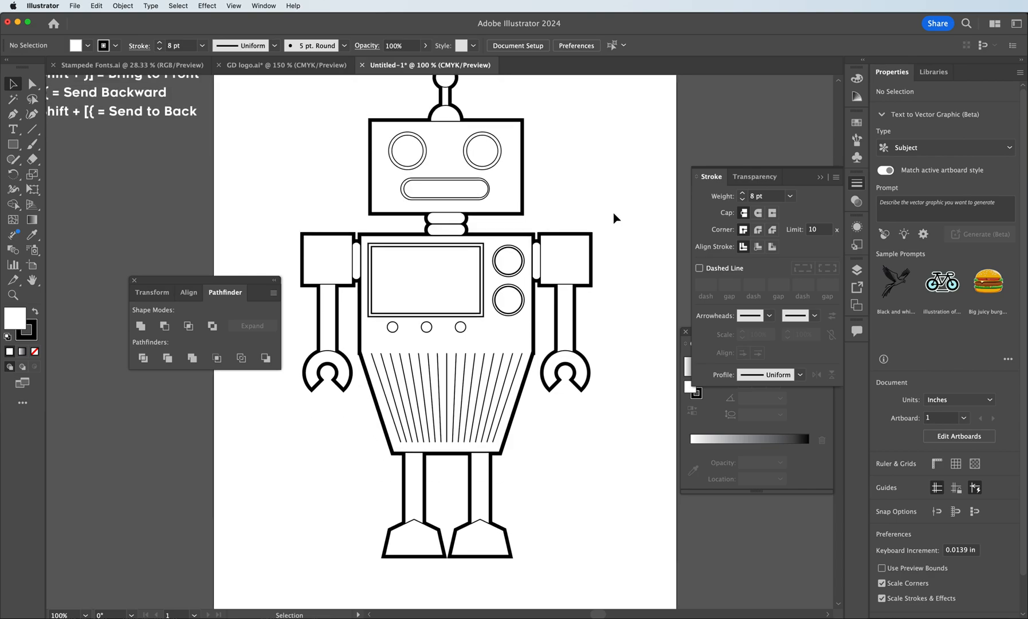
{"action": "scroll", "coordinate": [594, 203], "scroll_direction": "up", "scroll_amount": 1}
{"action": "scroll", "coordinate": [593, 203], "scroll_direction": "up", "scroll_amount": 1}
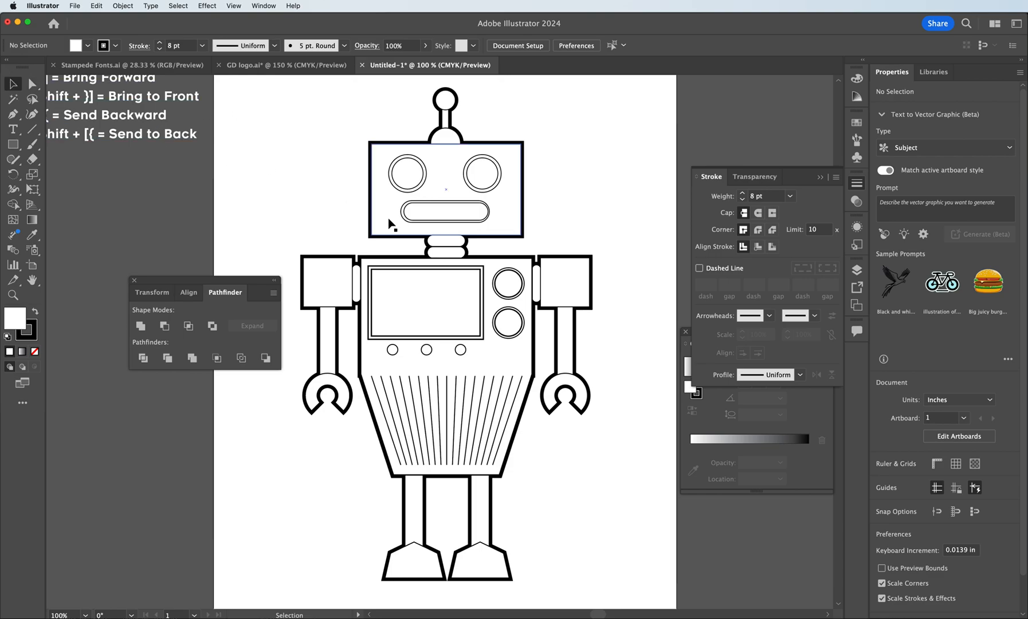
{"action": "left_click", "coordinate": [408, 221]}
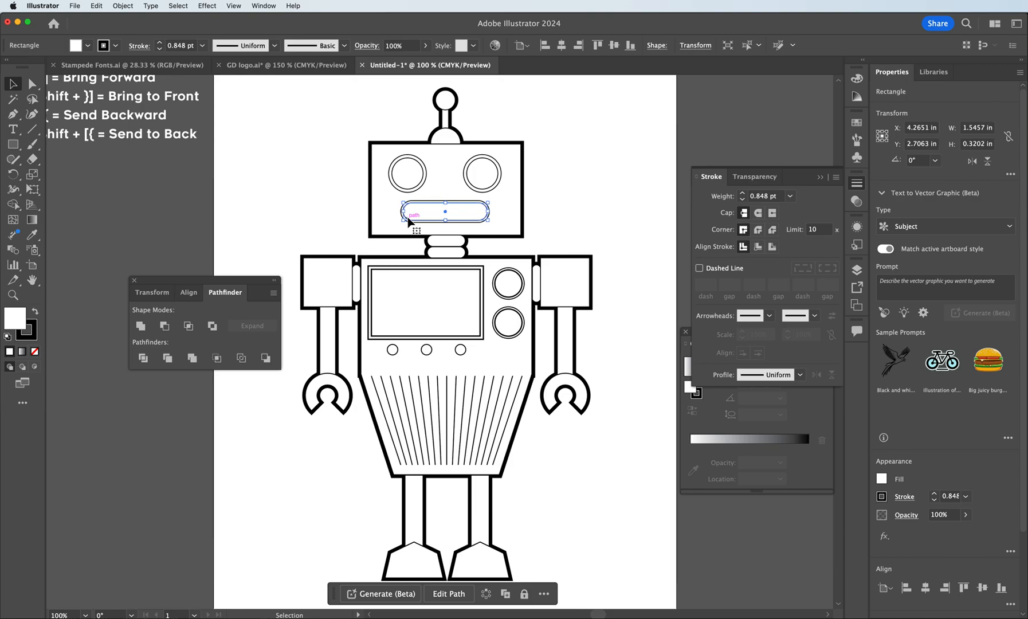
{"action": "left_click", "coordinate": [338, 213]}
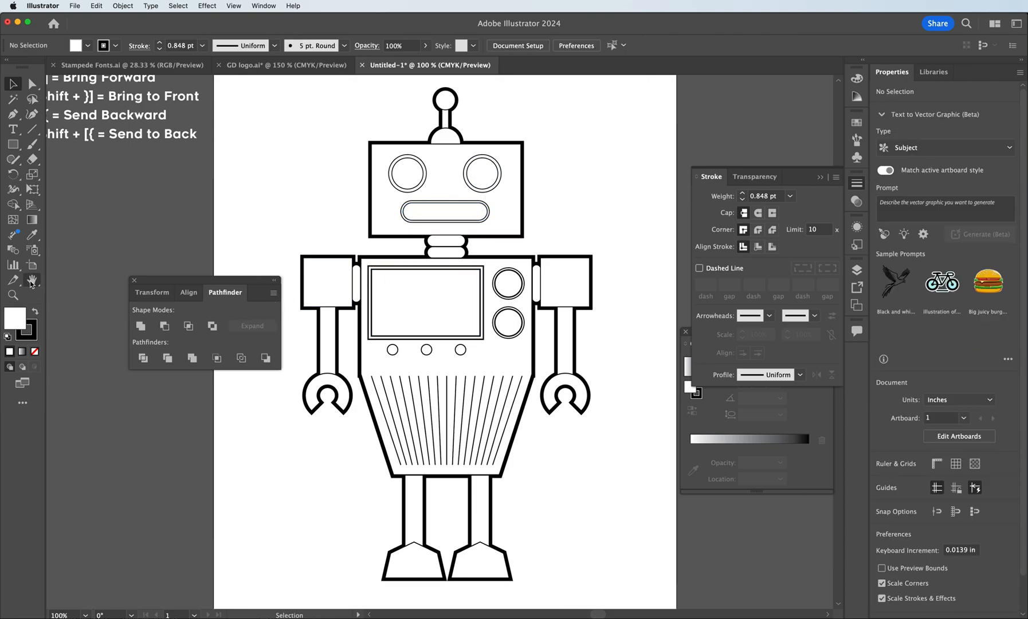
Draw a straight vertical line across the inner mouth shape near its left end with the Pen tool
{"action": "left_click", "coordinate": [12, 295]}
{"action": "left_click", "coordinate": [444, 217]}
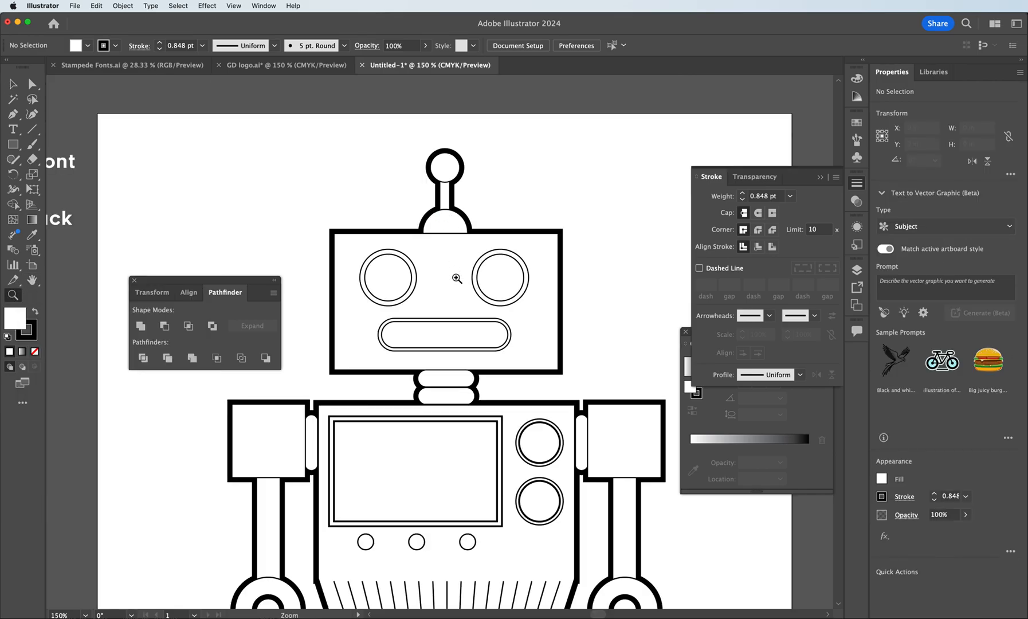
{"action": "left_click", "coordinate": [457, 273]}
{"action": "scroll", "coordinate": [477, 312], "scroll_direction": "down", "scroll_amount": 2}
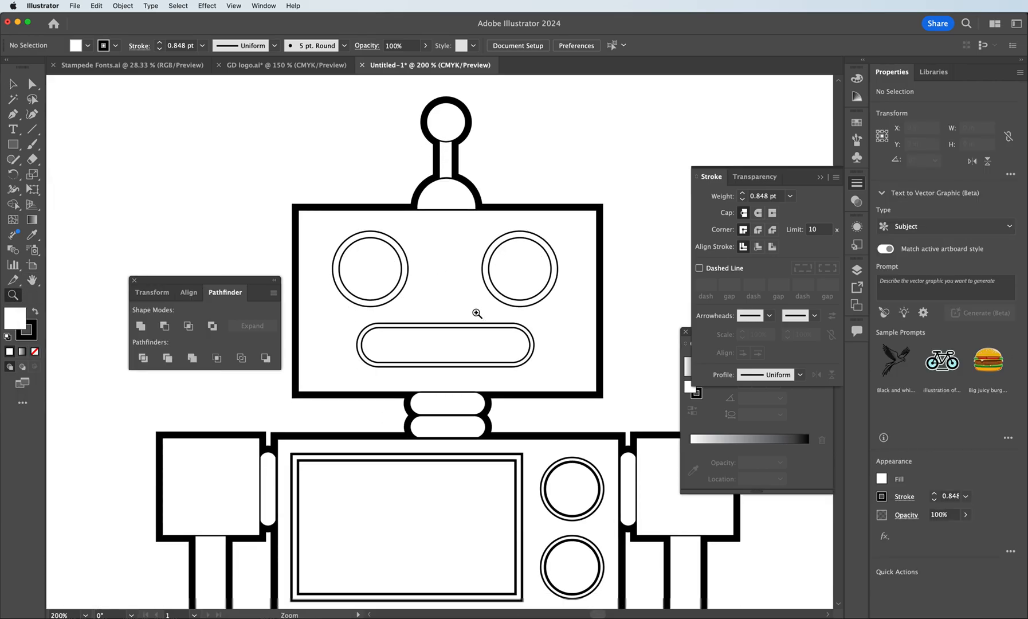
{"action": "scroll", "coordinate": [477, 312], "scroll_direction": "down", "scroll_amount": 3}
{"action": "left_click", "coordinate": [12, 114]}
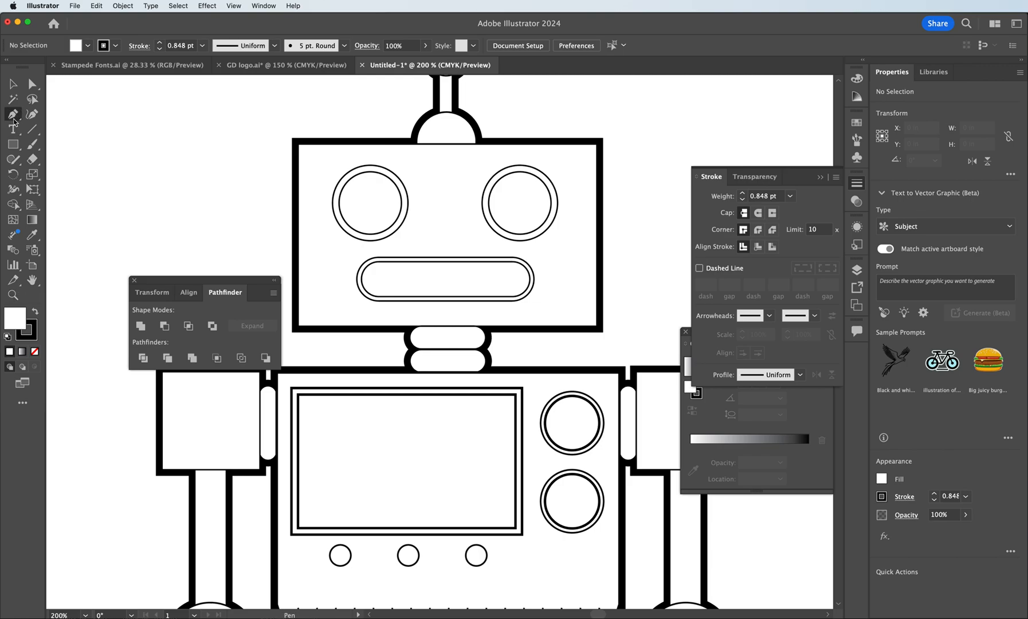
{"action": "left_click", "coordinate": [378, 262]}
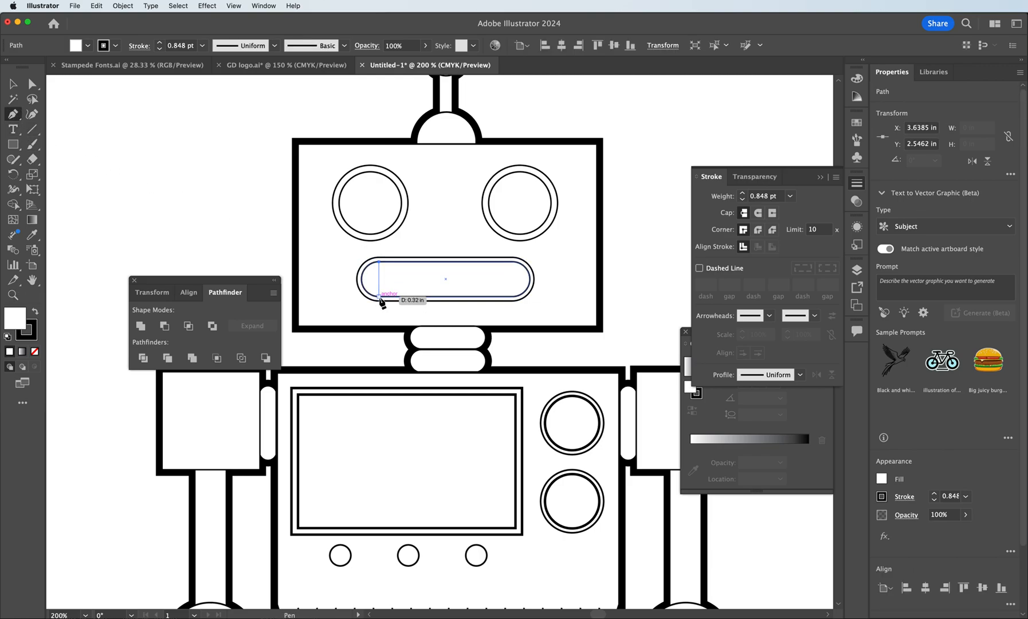
{"action": "left_click", "coordinate": [379, 297]}
{"action": "key", "text": "v"}
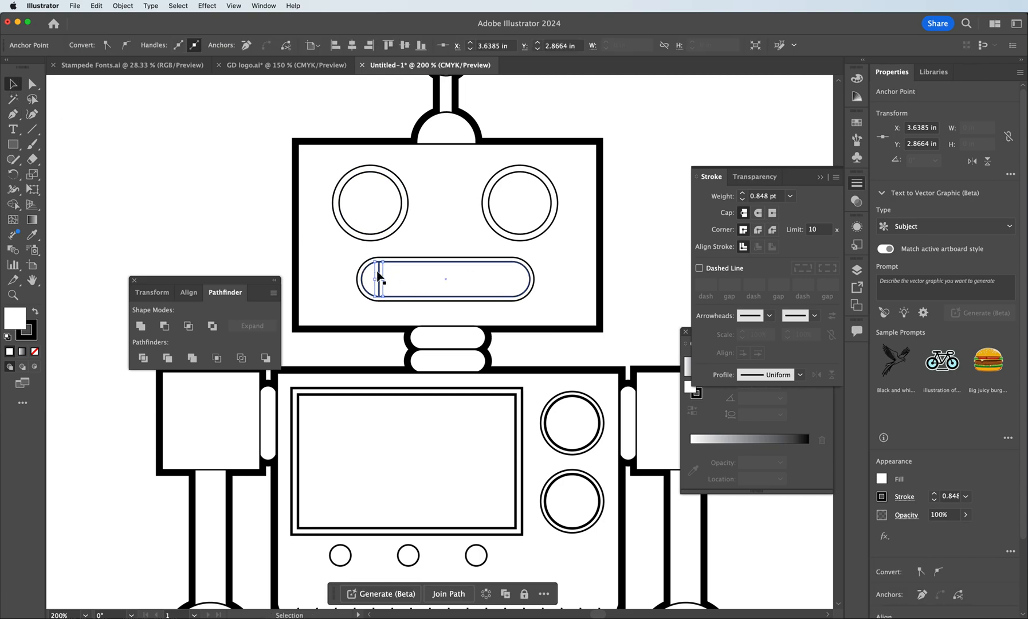
Copy the vertical line to the mouth's right end and blend the two lines together
{"action": "left_click_drag", "start_coordinate": [380, 275], "coordinate": [516, 267]}
{"action": "left_click", "coordinate": [381, 279], "text": "shift"}
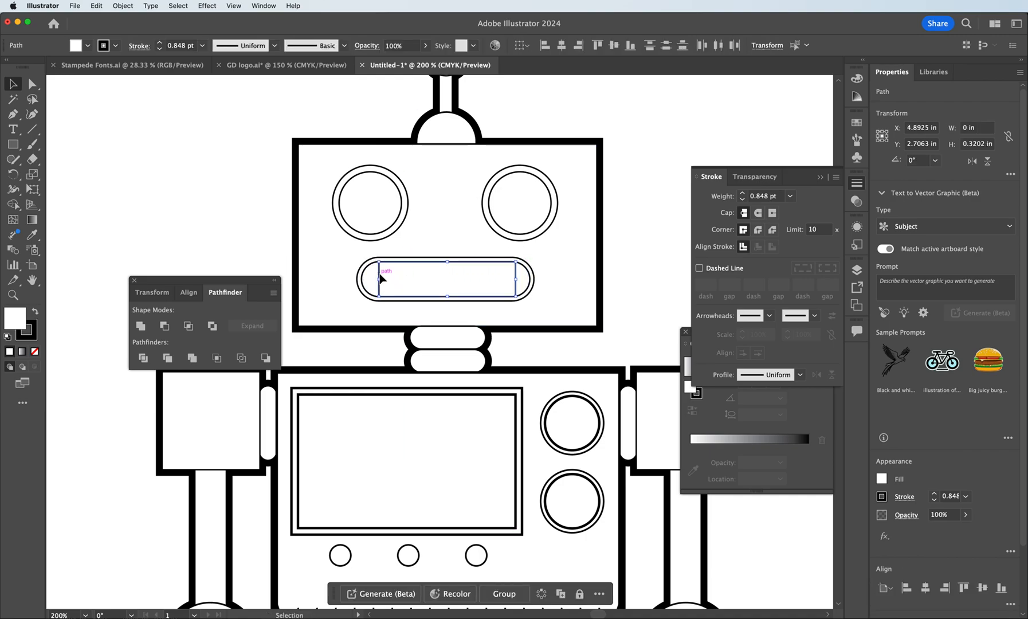
{"action": "left_click", "coordinate": [12, 249]}
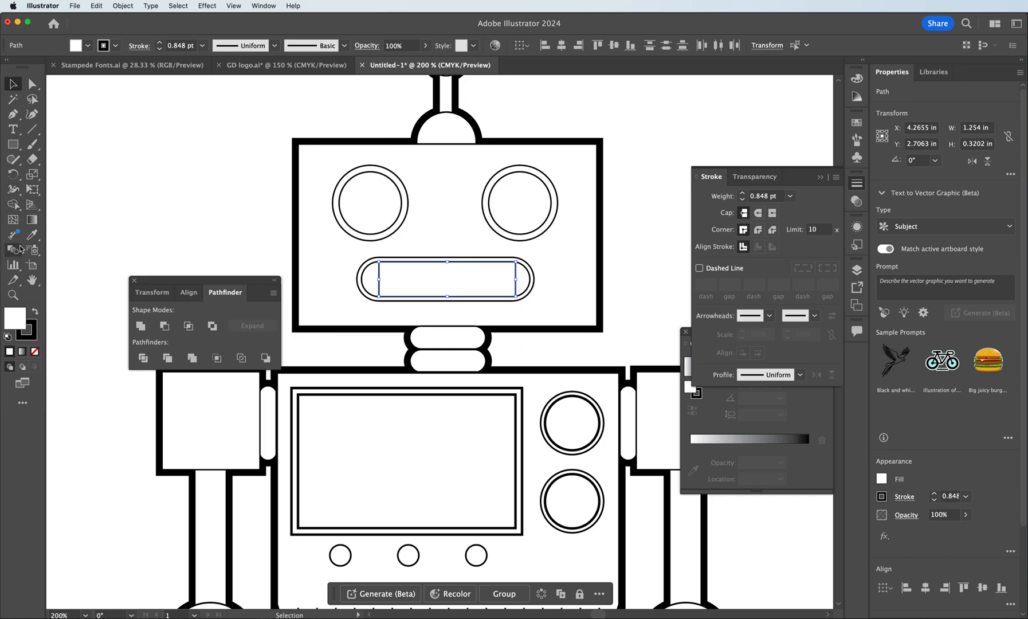
{"action": "left_click", "coordinate": [378, 278]}
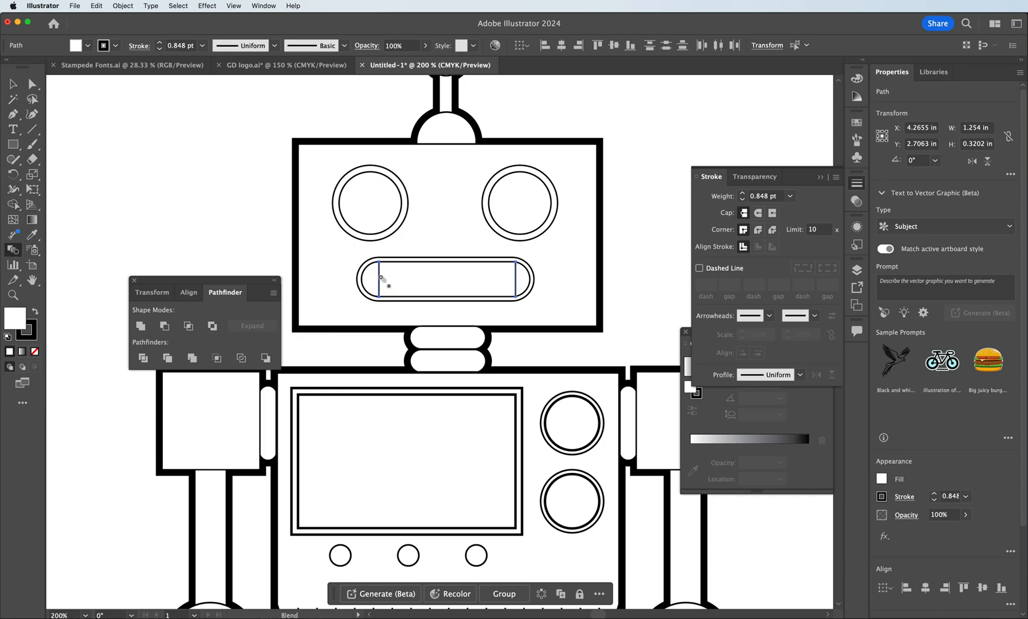
{"action": "left_click", "coordinate": [517, 280]}
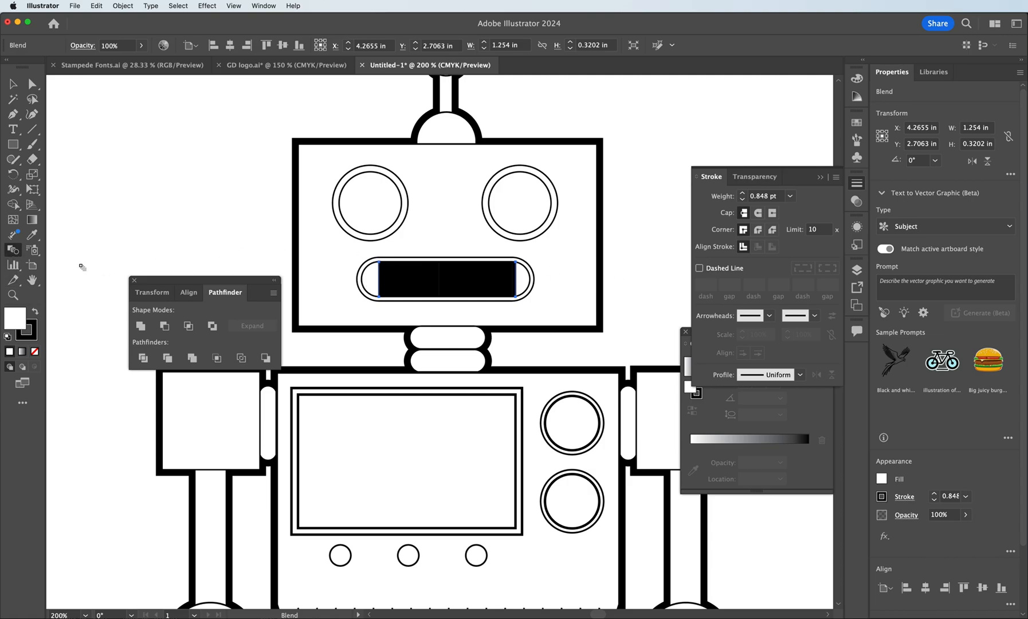
Set the mouth blend's spacing to Specified Steps with 6 steps and preview it
{"action": "double_click", "coordinate": [12, 250]}
{"action": "left_click_drag", "start_coordinate": [389, 481], "coordinate": [392, 396]}
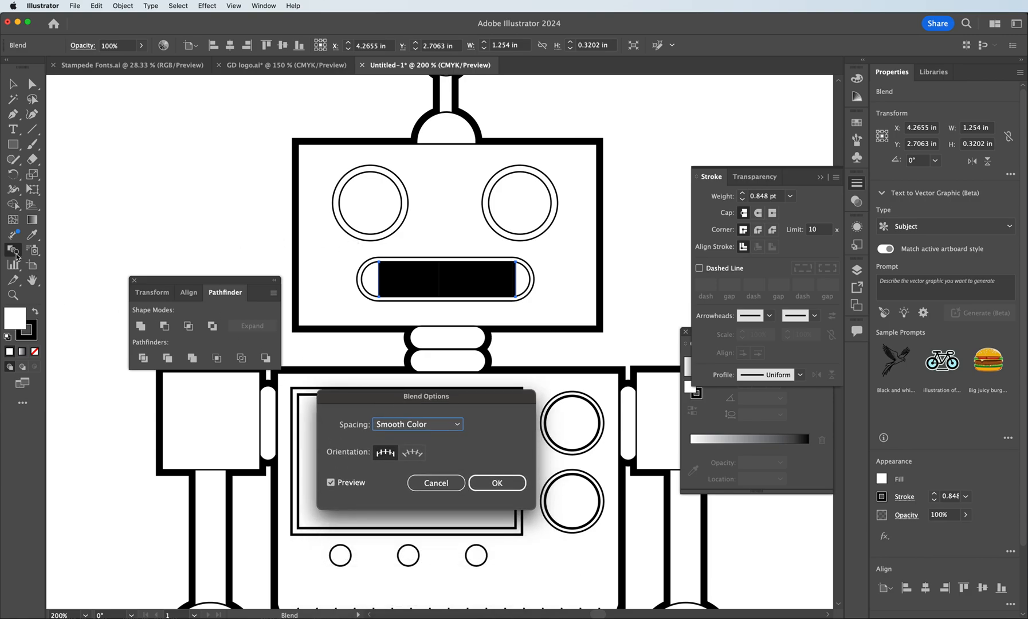
{"action": "left_click", "coordinate": [447, 426]}
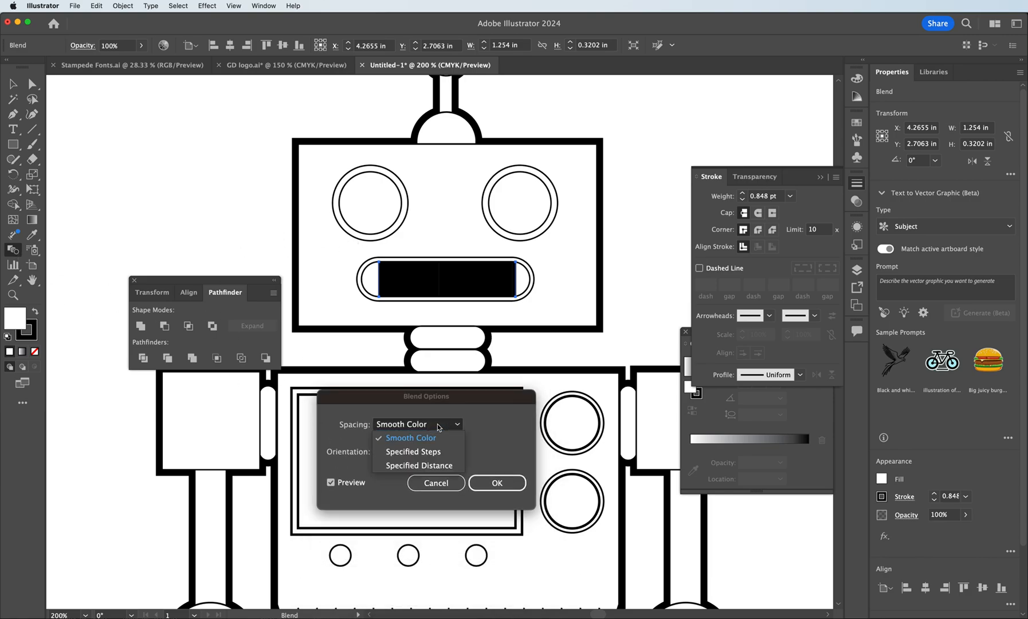
{"action": "left_click", "coordinate": [424, 452]}
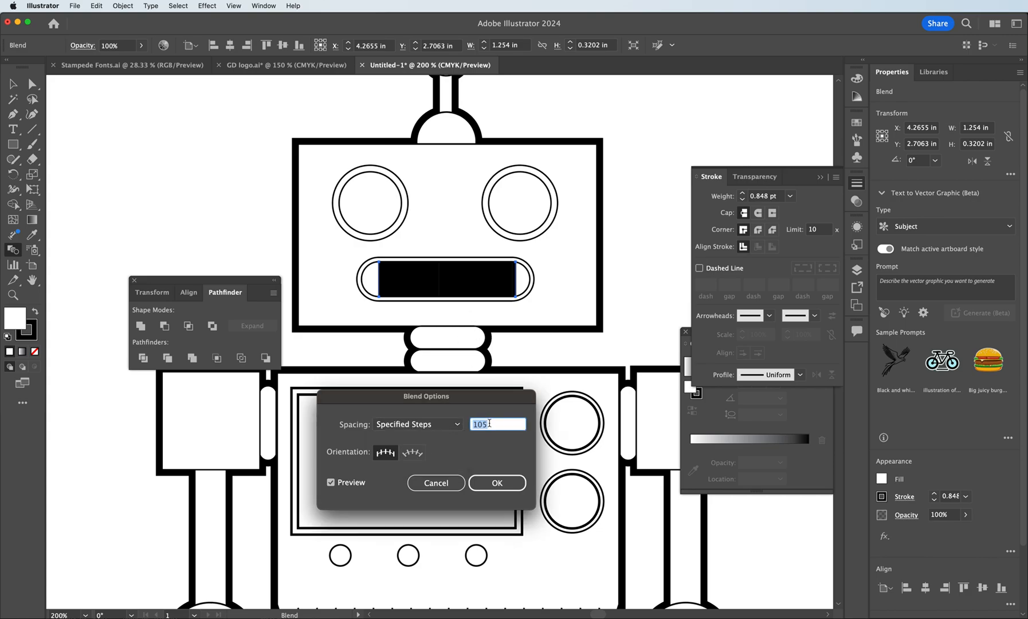
{"action": "type", "text": "6"}
{"action": "left_click", "coordinate": [331, 483]}
{"action": "left_click", "coordinate": [330, 483]}
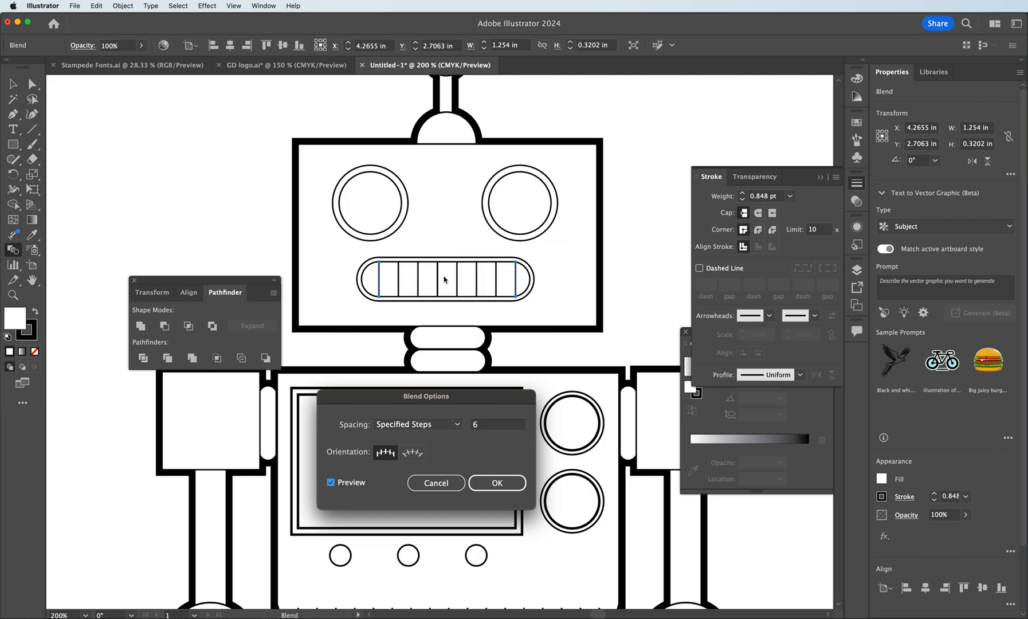
Change the mouth blend to 5 specified steps, apply it, and deselect the teeth lines
{"action": "left_click_drag", "start_coordinate": [487, 425], "coordinate": [456, 426]}
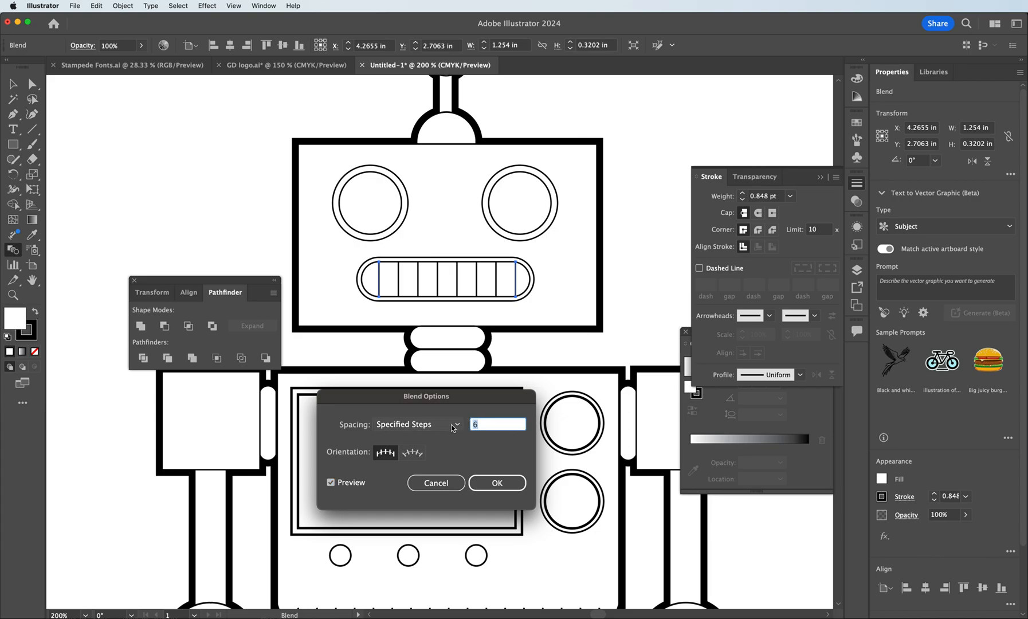
{"action": "type", "text": "5"}
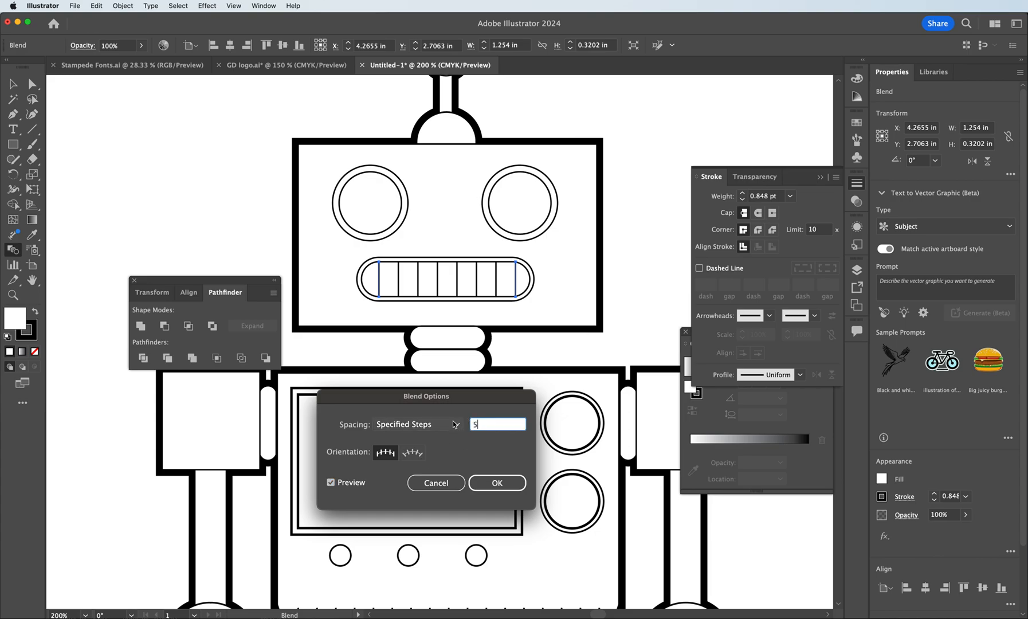
{"action": "left_click", "coordinate": [334, 483]}
{"action": "left_click", "coordinate": [348, 484]}
{"action": "left_click", "coordinate": [496, 483]}
{"action": "left_click", "coordinate": [13, 83]}
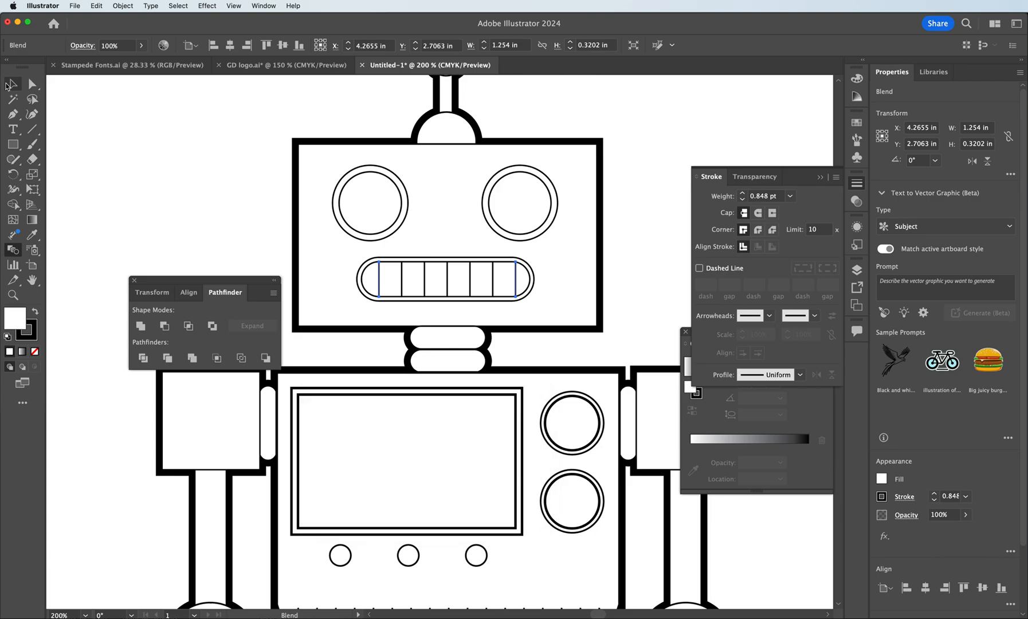
{"action": "left_click", "coordinate": [132, 150]}
Draw a square about 0.5 in wide in the empty upper-left corner of the artboard
{"action": "scroll", "coordinate": [378, 196], "scroll_direction": "up", "scroll_amount": 2}
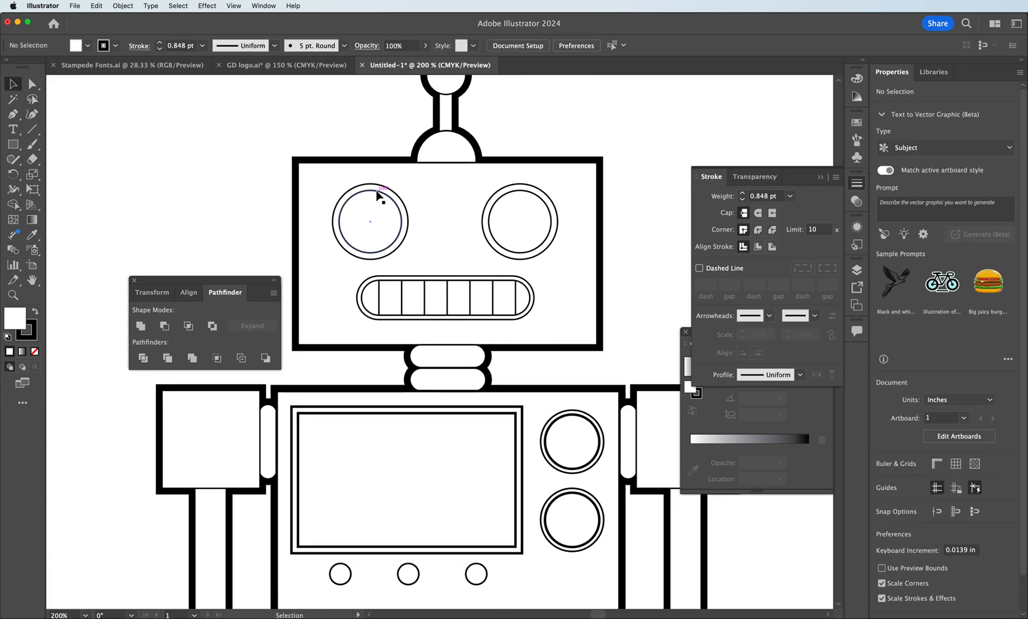
{"action": "scroll", "coordinate": [378, 196], "scroll_direction": "up", "scroll_amount": 3}
{"action": "scroll", "coordinate": [378, 196], "scroll_direction": "down", "scroll_amount": 1}
{"action": "key", "text": "super+minus"}
{"action": "key", "text": "super+minus"}
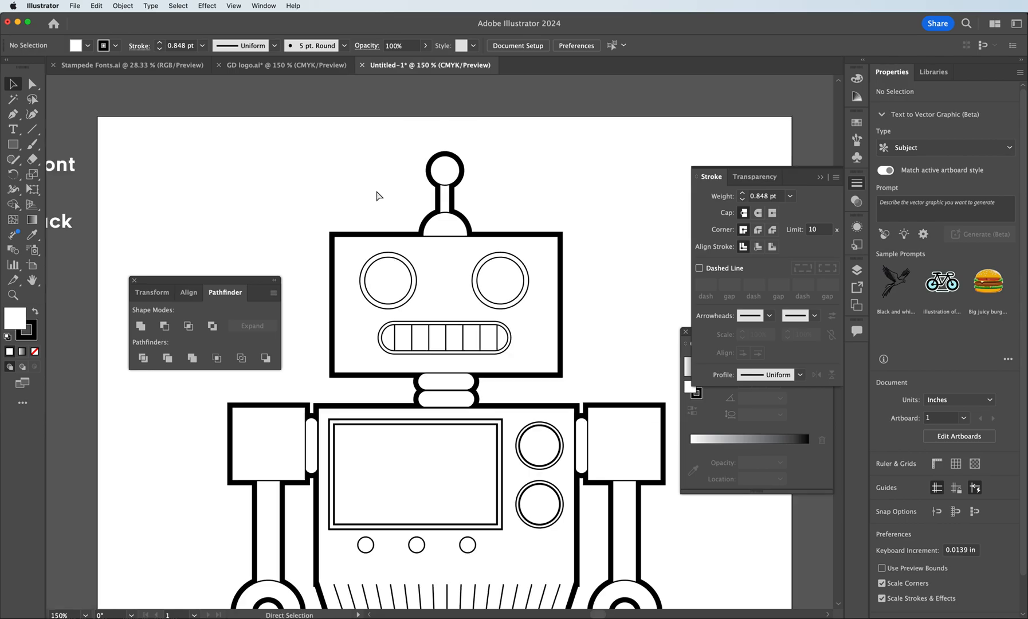
{"action": "scroll", "coordinate": [389, 156], "scroll_direction": "down", "scroll_amount": 5}
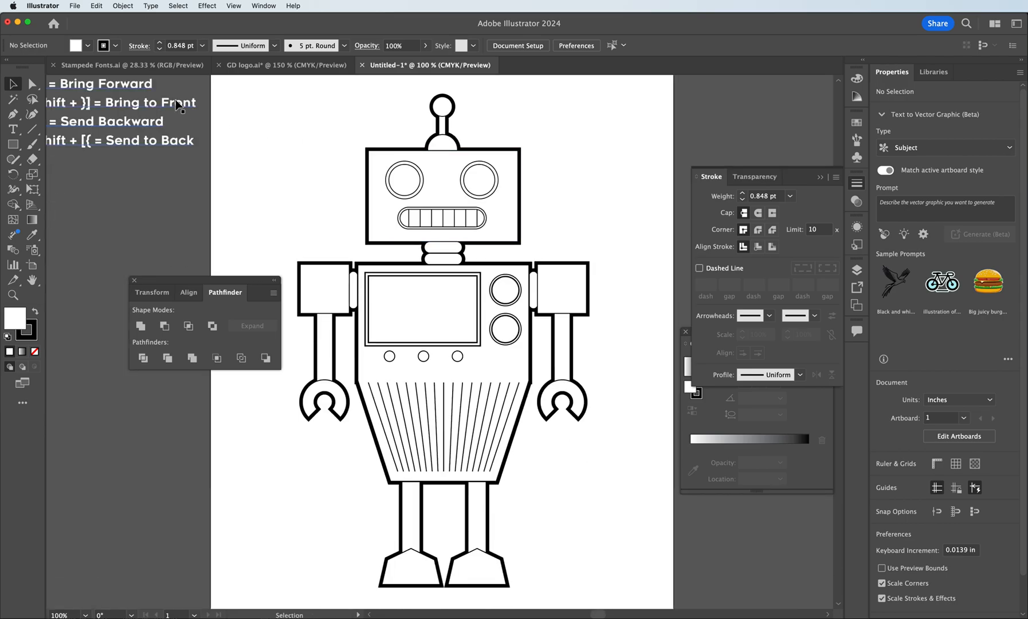
{"action": "left_click", "coordinate": [13, 144]}
{"action": "left_click_drag", "start_coordinate": [230, 90], "coordinate": [249, 118]}
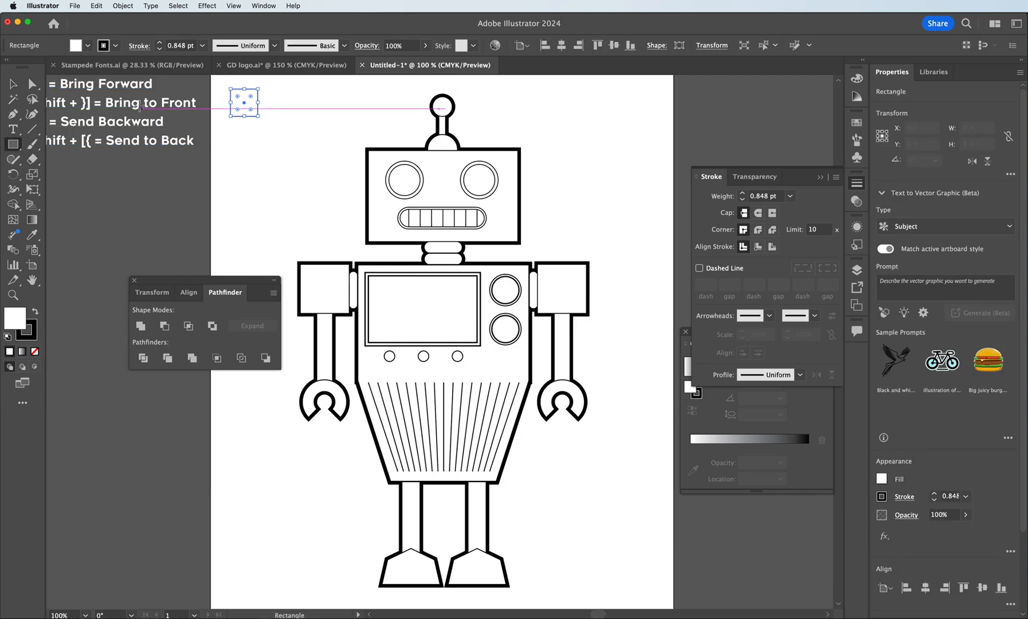
{"action": "key", "text": "v"}
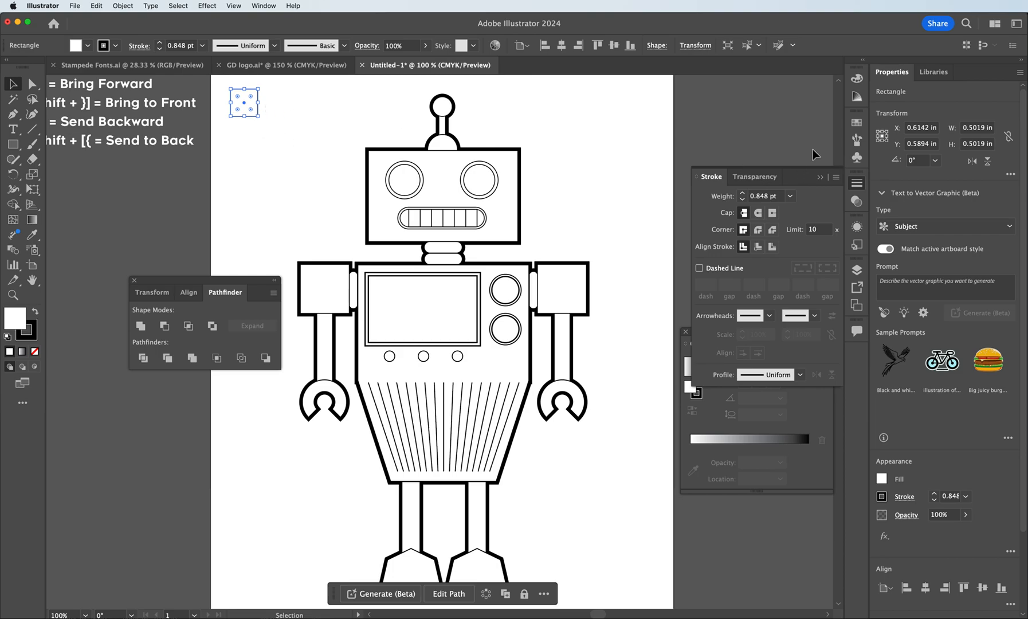
Fill the small square with a medium gray swatch and deselect it
{"action": "left_click", "coordinate": [856, 123]}
{"action": "left_click", "coordinate": [760, 193]}
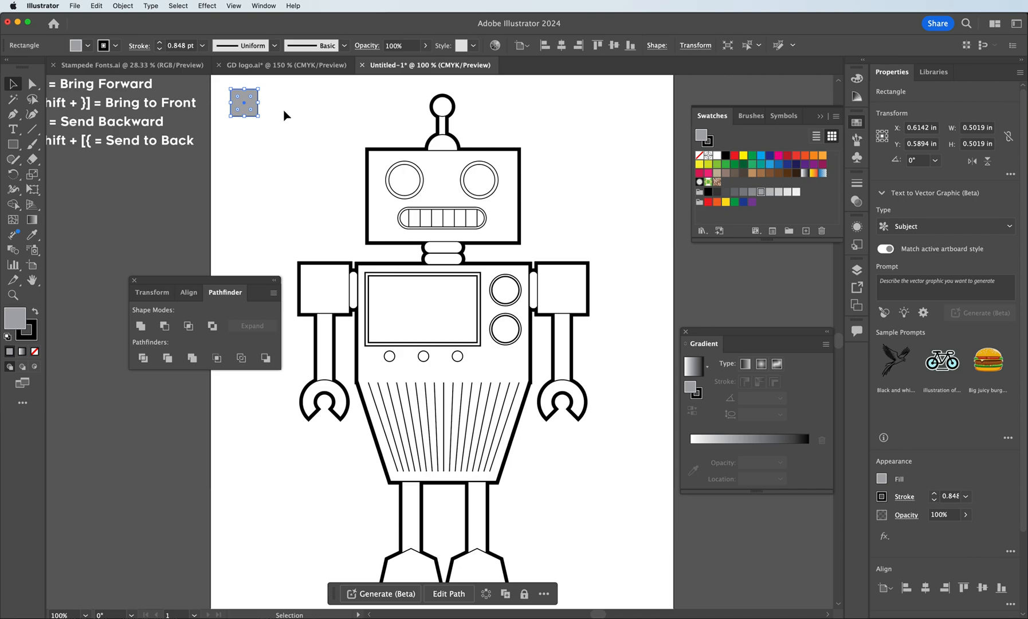
{"action": "left_click", "coordinate": [285, 115]}
Duplicate the gray square downward to make an evenly spaced column of four squares
{"action": "left_click", "coordinate": [249, 112]}
{"action": "left_click_drag", "start_coordinate": [245, 113], "coordinate": [245, 210]}
{"action": "left_click", "coordinate": [246, 172]}
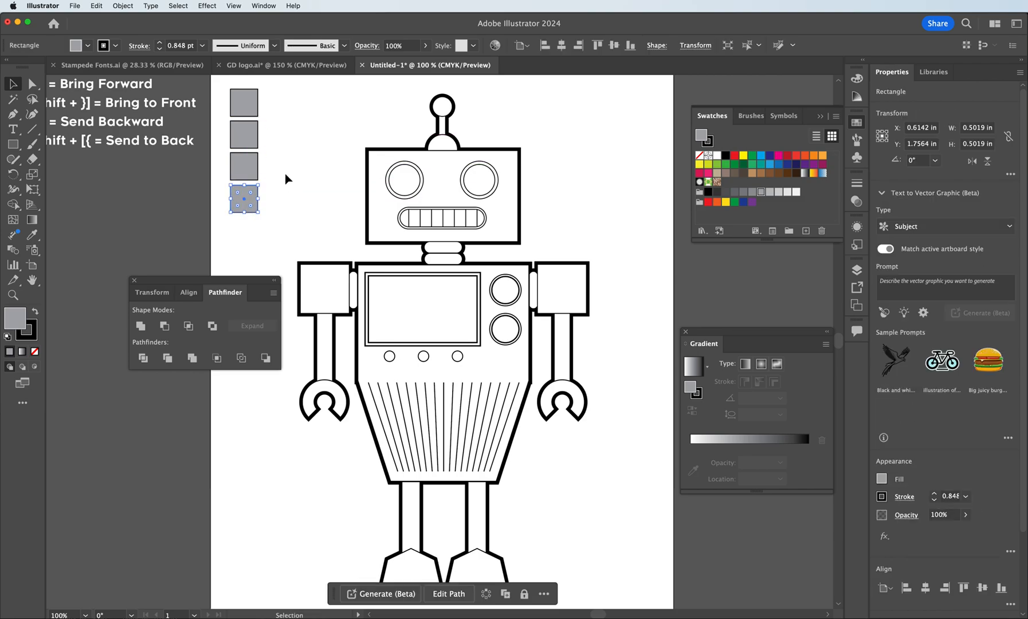
{"action": "left_click", "coordinate": [226, 93]}
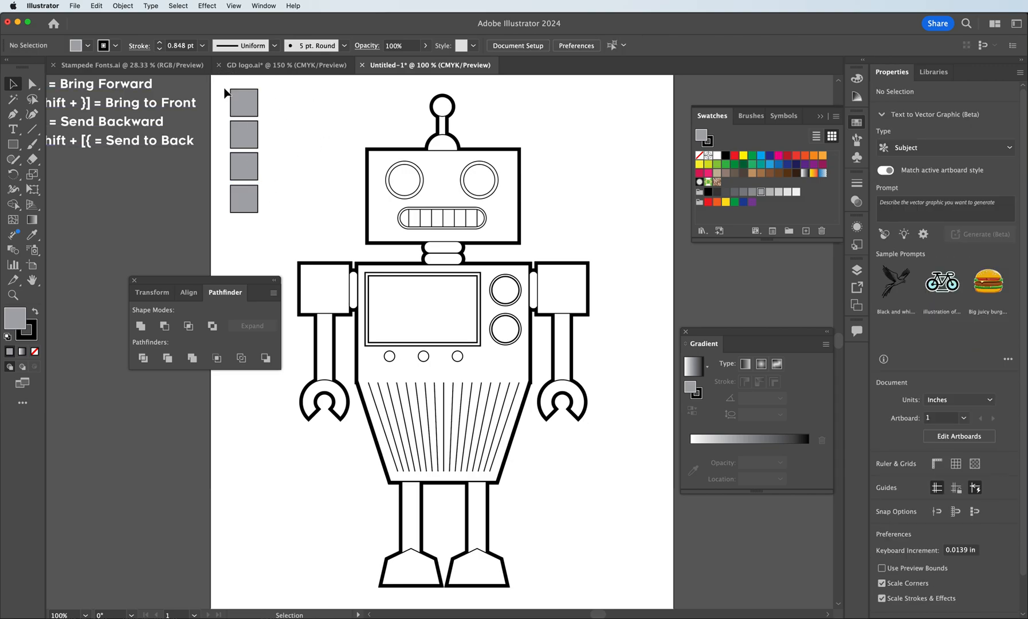
Fill the second square with red, the third with yellow, and the fourth with blue
{"action": "left_click", "coordinate": [252, 133]}
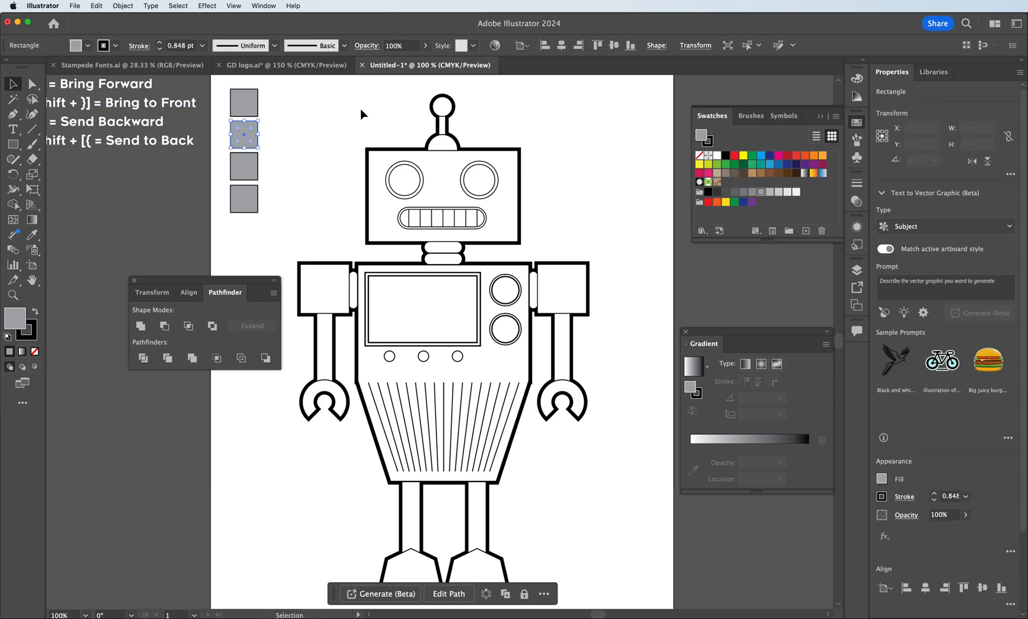
{"action": "left_click", "coordinate": [735, 159]}
{"action": "left_click", "coordinate": [245, 170]}
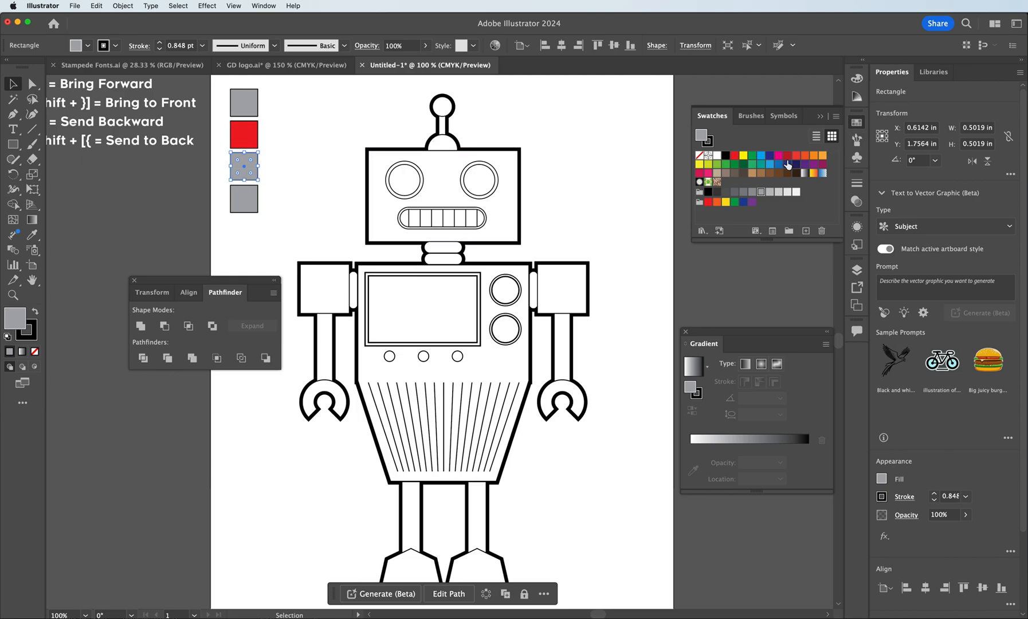
{"action": "left_click", "coordinate": [744, 156]}
{"action": "left_click", "coordinate": [255, 202]}
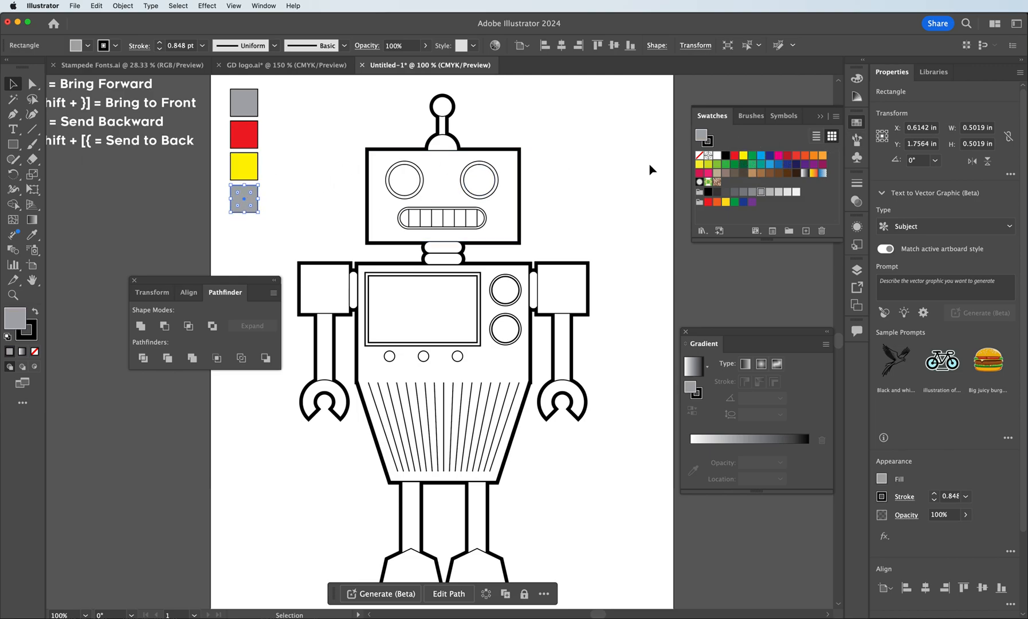
{"action": "left_click", "coordinate": [778, 170]}
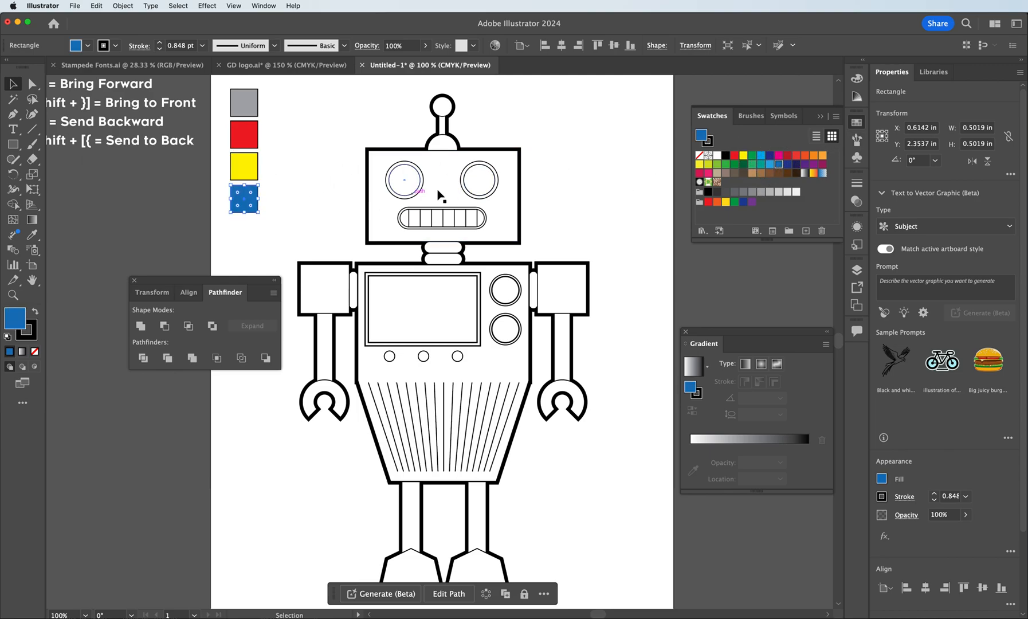
{"action": "left_click", "coordinate": [361, 139]}
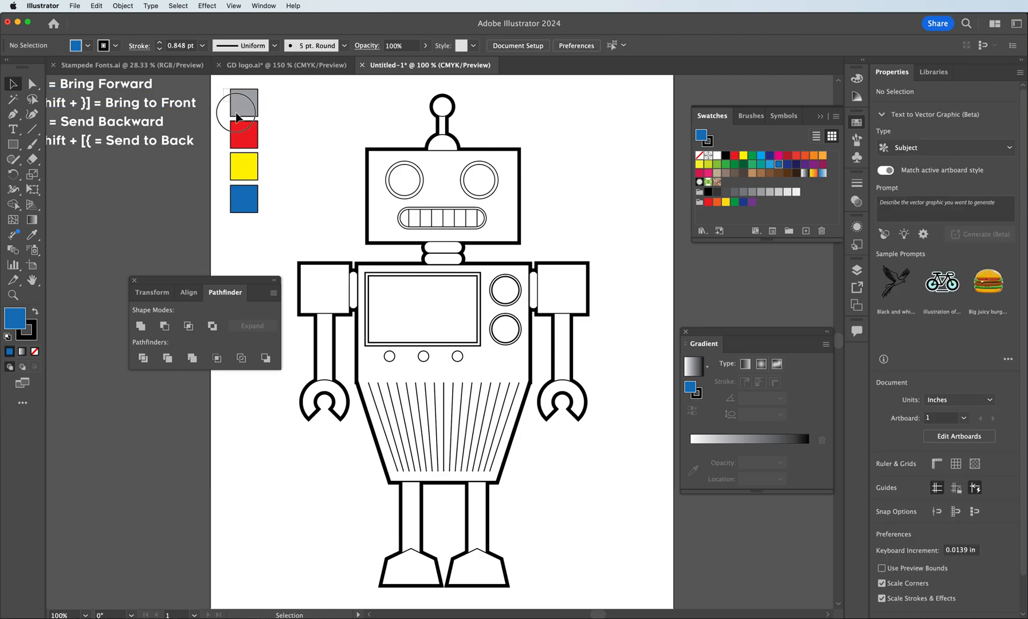
Select the four colored squares and duplicate them as a second column to the right
{"action": "left_click_drag", "start_coordinate": [223, 85], "coordinate": [231, 195]}
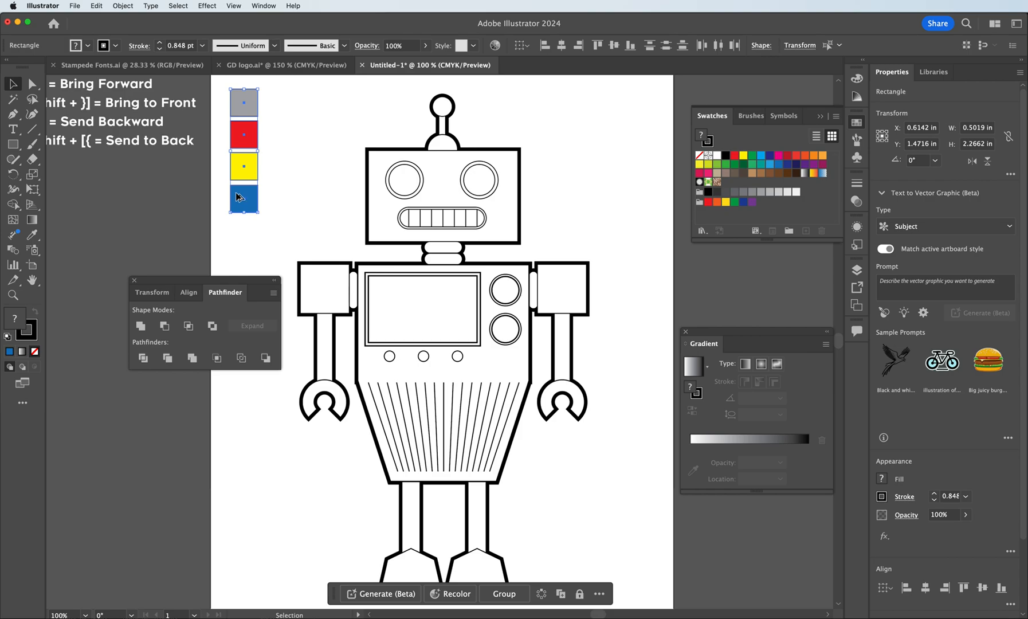
{"action": "left_click_drag", "start_coordinate": [235, 195], "coordinate": [270, 197]}
{"action": "left_click", "coordinate": [310, 111]}
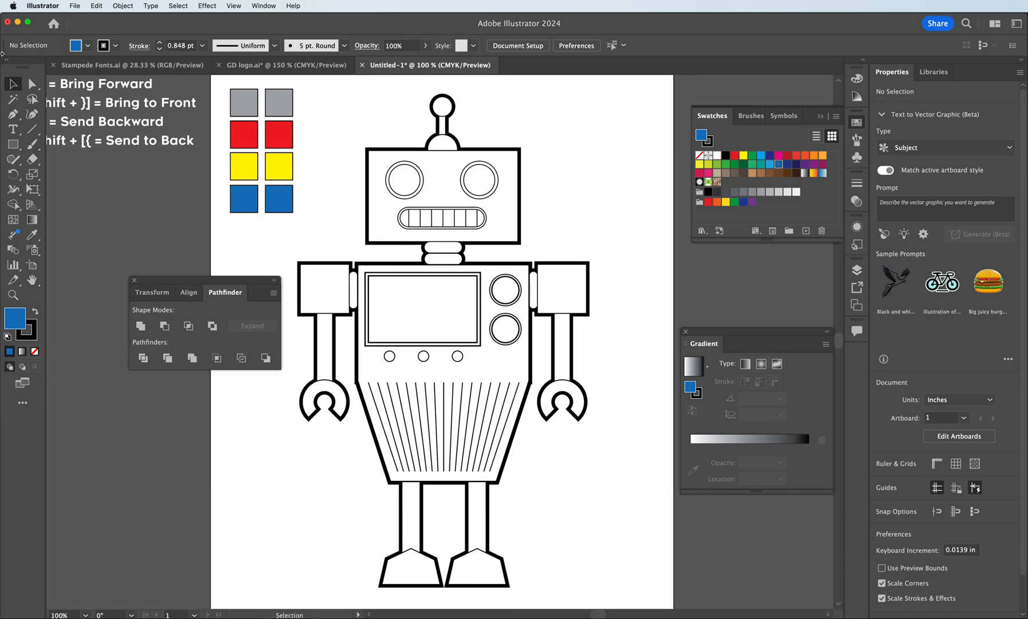
Select the gray square at the top of the second column of color squares
{"action": "left_click", "coordinate": [255, 95]}
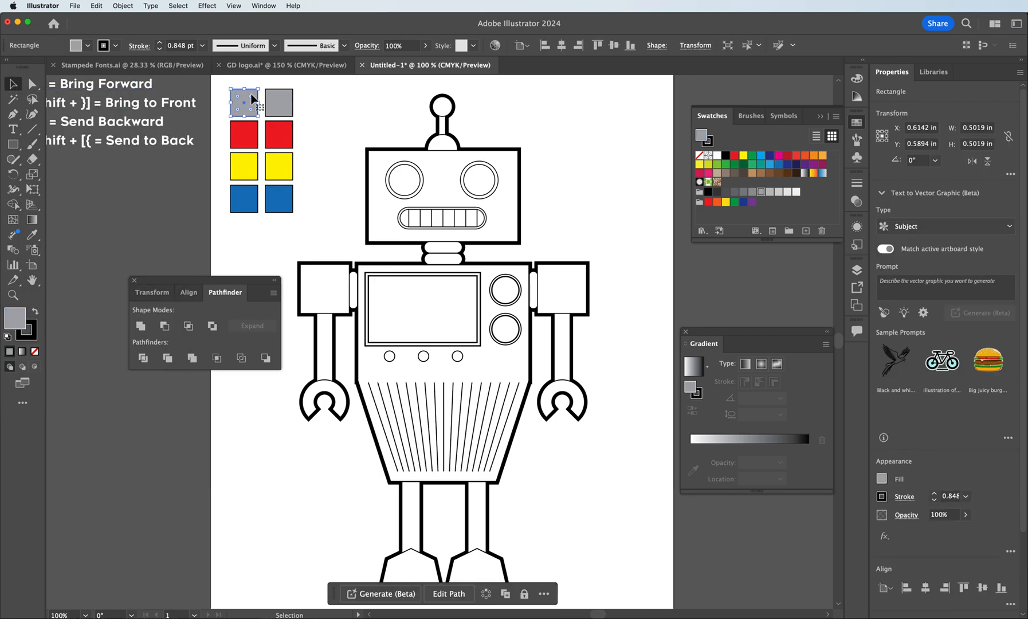
{"action": "key", "text": "super+equal"}
{"action": "key", "text": "a"}
{"action": "key", "text": "v"}
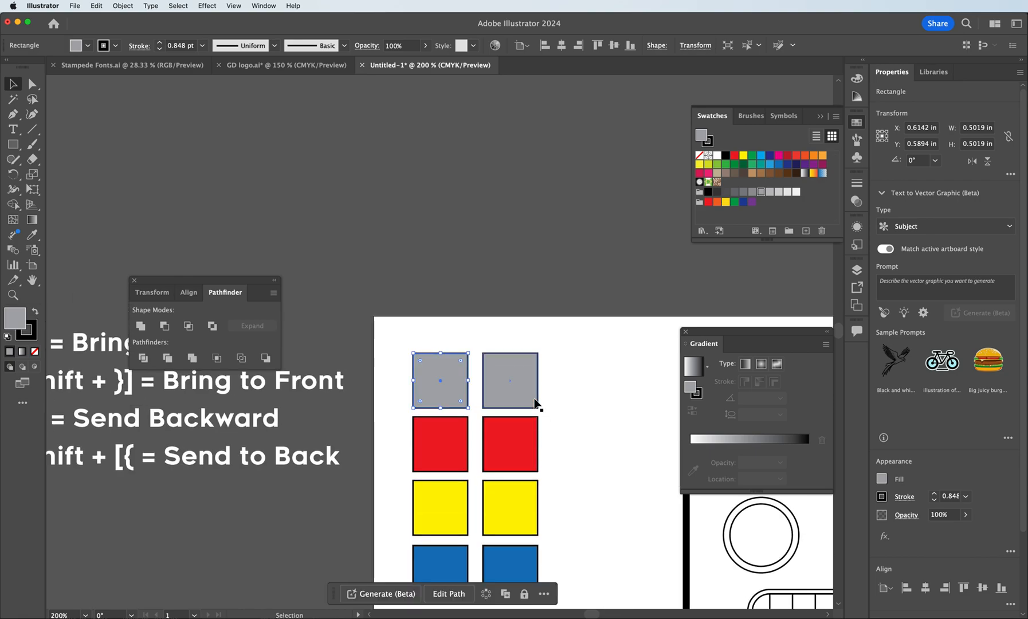
{"action": "key", "text": "super+equal"}
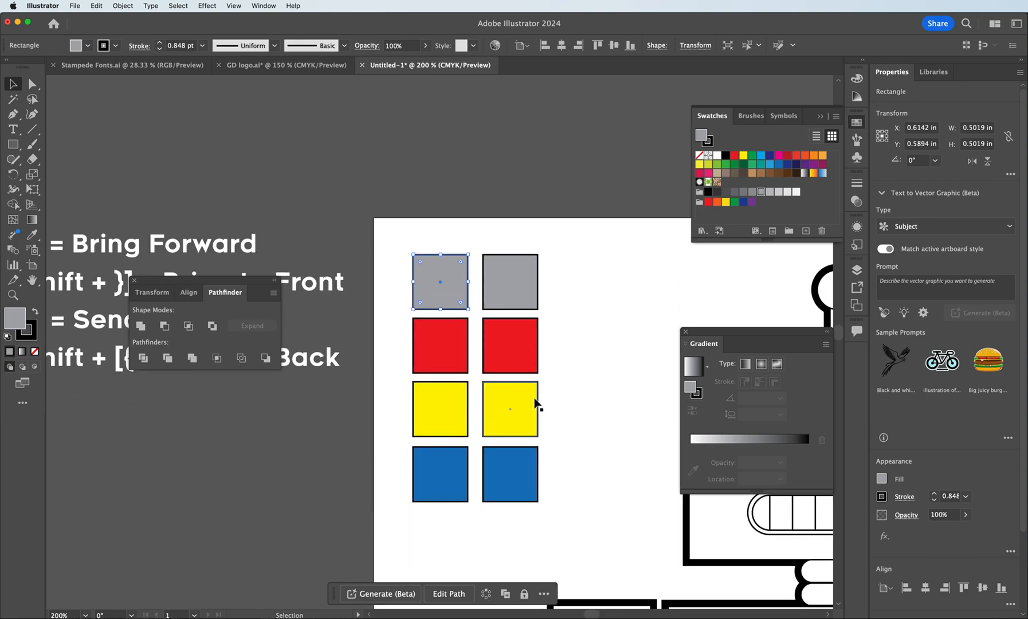
{"action": "scroll", "coordinate": [534, 405], "scroll_direction": "down", "scroll_amount": 3}
{"action": "left_click", "coordinate": [499, 247]}
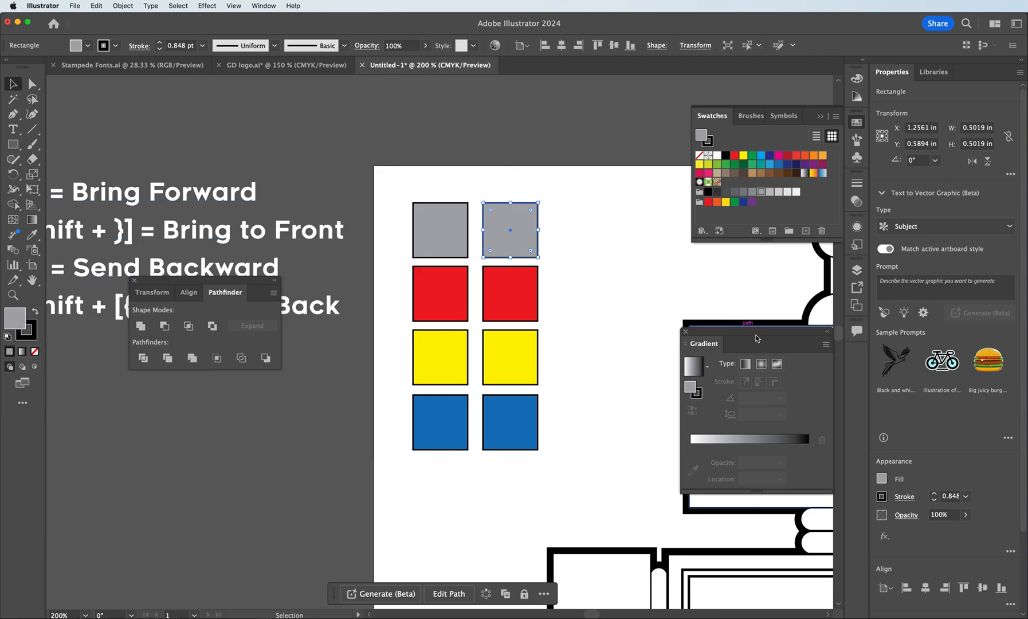
Reopen the Swatches panel and place the Gradient panel directly beneath it
{"action": "left_click_drag", "start_coordinate": [773, 335], "coordinate": [771, 254]}
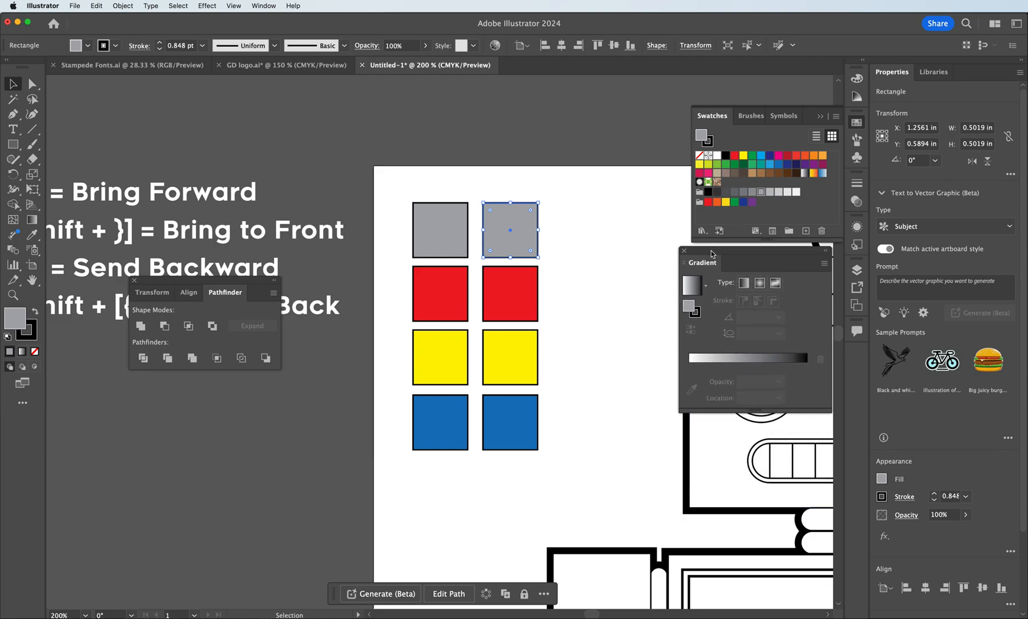
{"action": "left_click_drag", "start_coordinate": [708, 266], "coordinate": [762, 296]}
{"action": "left_click", "coordinate": [760, 296]}
{"action": "left_click_drag", "start_coordinate": [669, 283], "coordinate": [748, 279]}
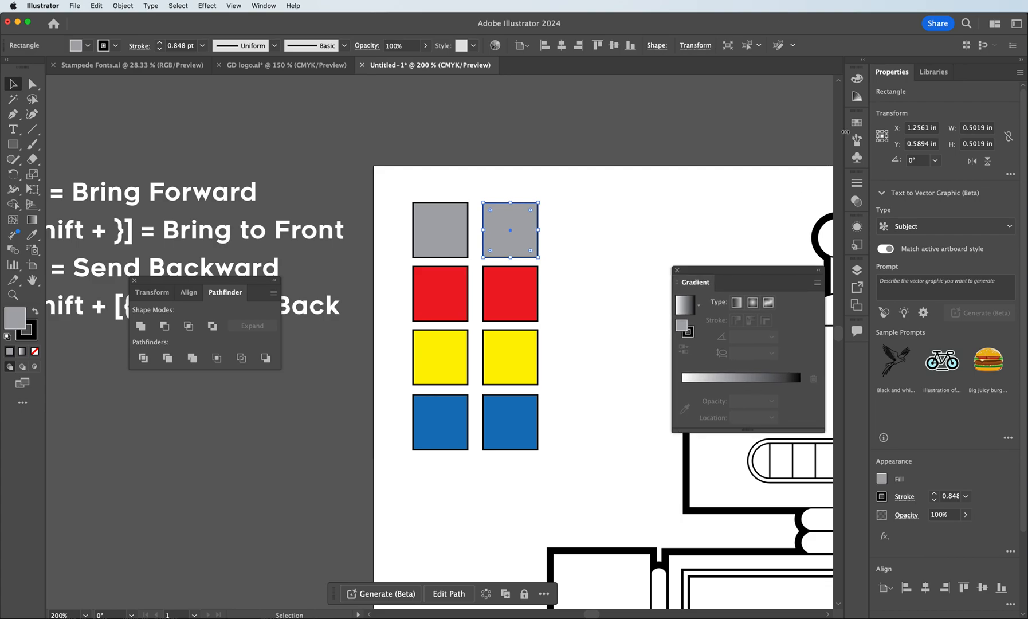
{"action": "left_click", "coordinate": [856, 122]}
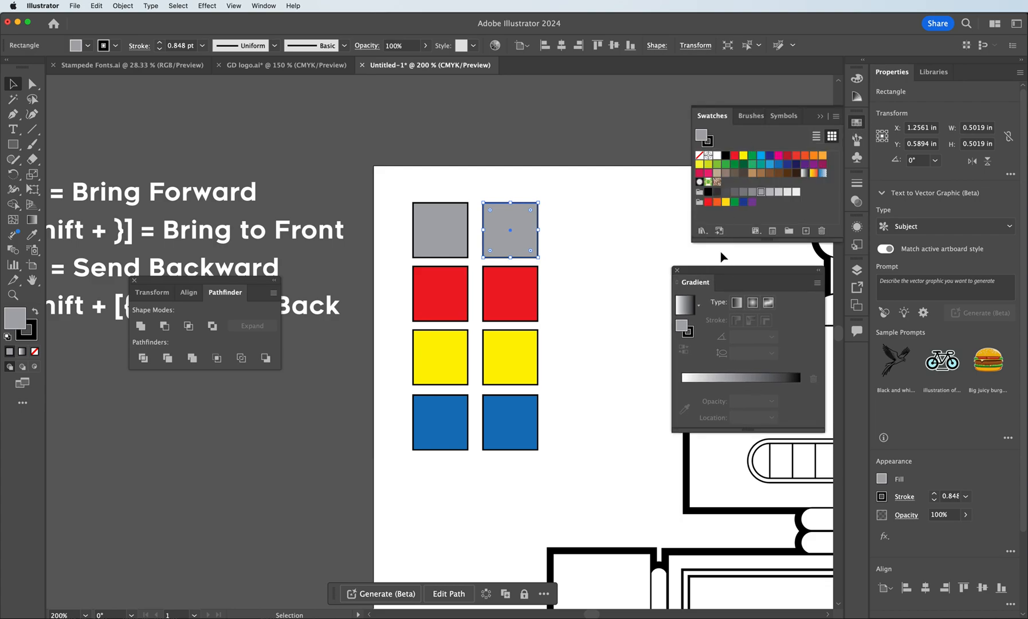
{"action": "left_click_drag", "start_coordinate": [721, 272], "coordinate": [731, 250]}
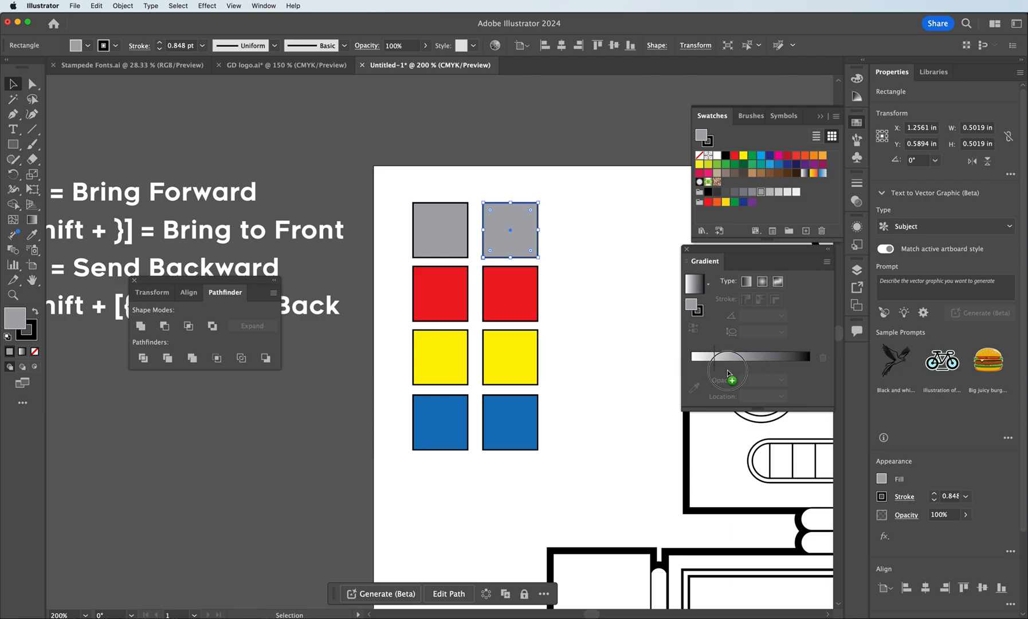
Apply the white-to-black linear gradient to the selected square and add stops at about 25%, 51% and 76%
{"action": "left_click", "coordinate": [750, 366]}
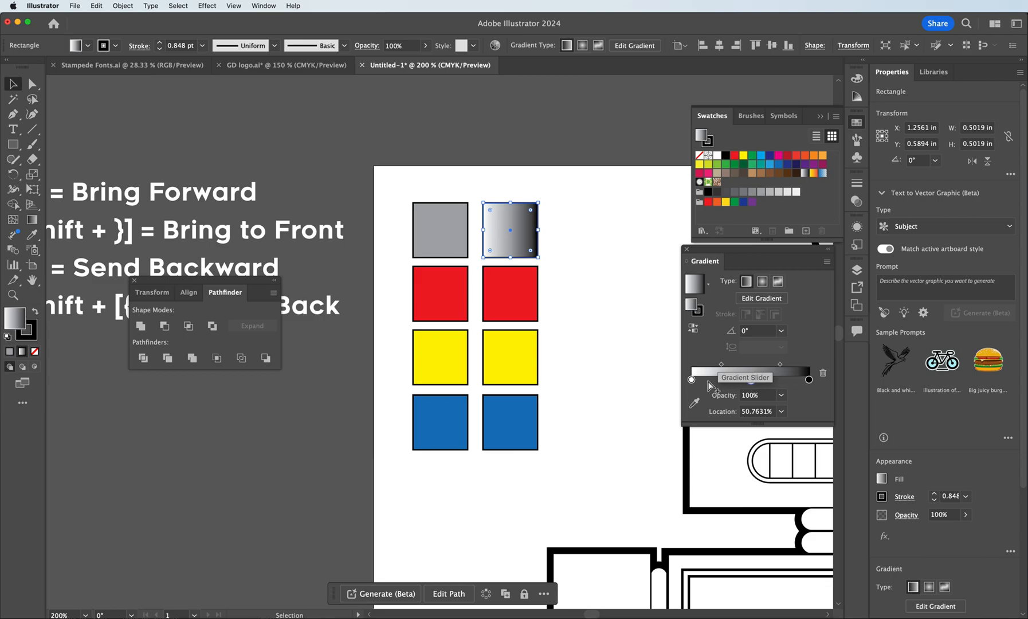
{"action": "left_click_drag", "start_coordinate": [723, 382], "coordinate": [719, 371]}
{"action": "left_click", "coordinate": [782, 380]}
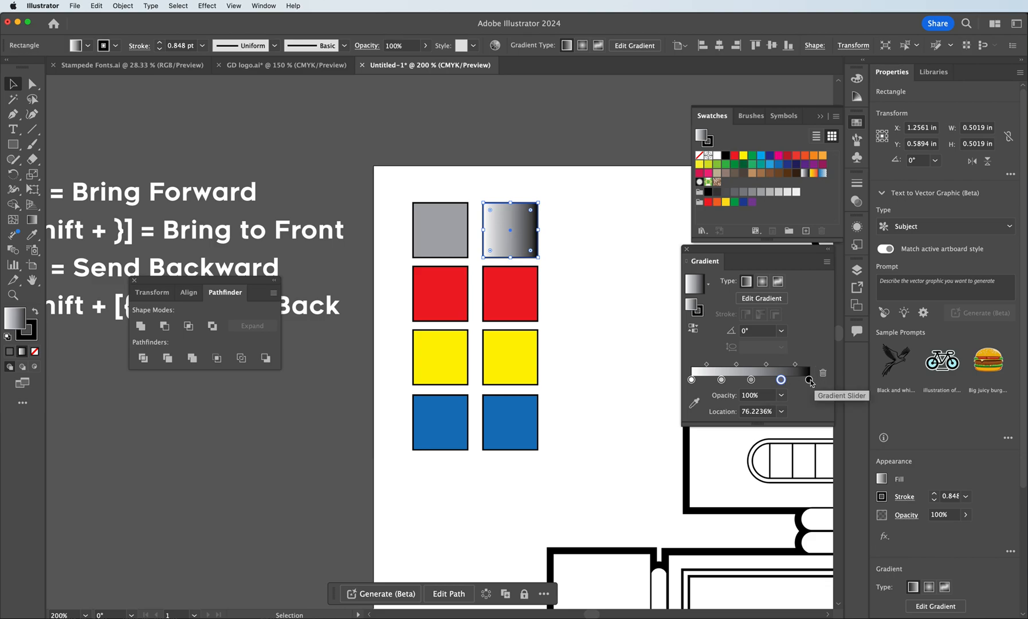
Remove the gradient's black end stop and reposition the remaining gray stops, with one at about 31%
{"action": "left_click", "coordinate": [808, 379]}
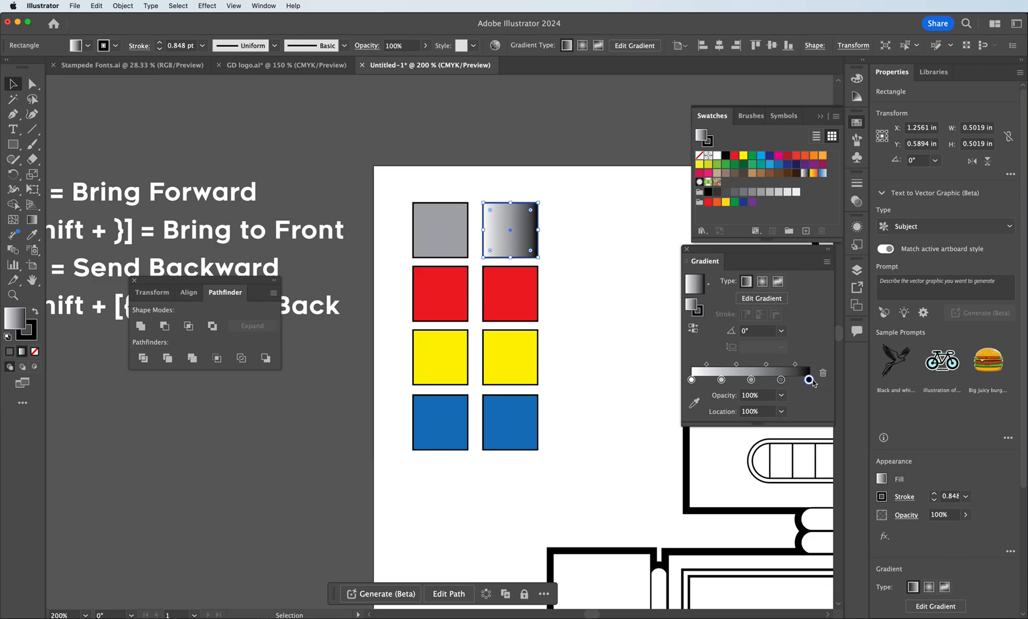
{"action": "left_click_drag", "start_coordinate": [809, 379], "coordinate": [812, 406]}
{"action": "key", "text": "super+z"}
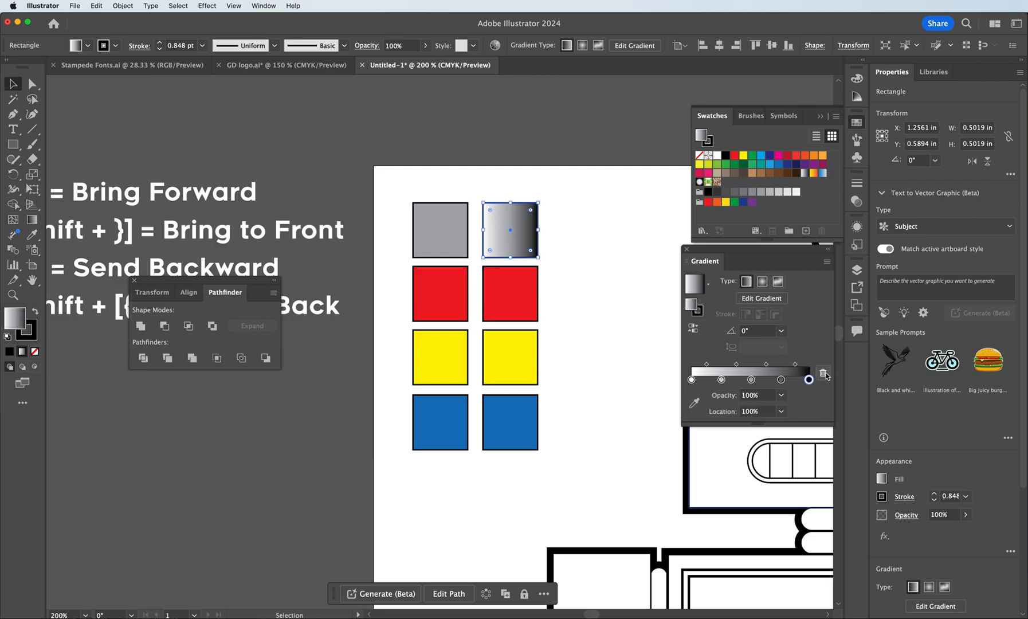
{"action": "left_click", "coordinate": [824, 374]}
{"action": "left_click_drag", "start_coordinate": [781, 380], "coordinate": [727, 380]}
{"action": "left_click", "coordinate": [751, 380]}
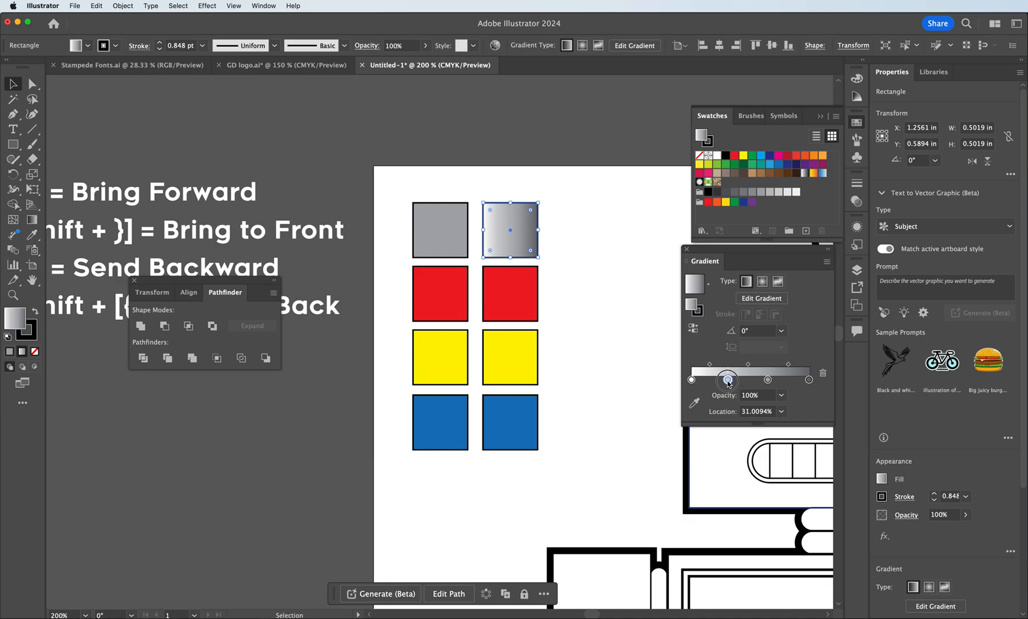
Replace the white start stop with a light gray one at 0% and move the middle stop to about 52%
{"action": "left_click", "coordinate": [691, 379]}
{"action": "left_click", "coordinate": [695, 408]}
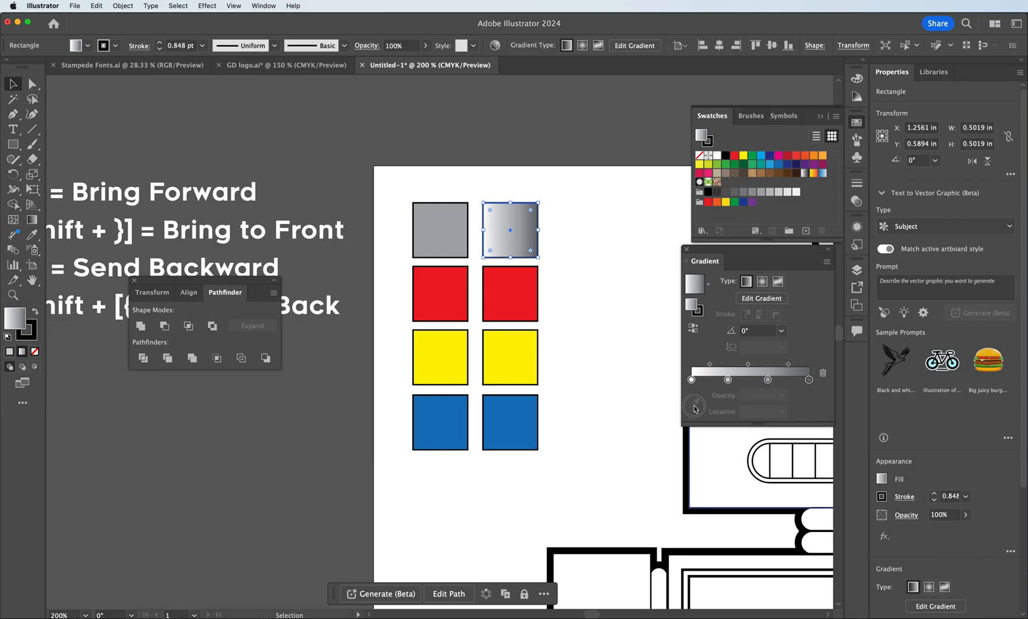
{"action": "mouse_move", "coordinate": [691, 380]}
{"action": "left_mouse_down"}
{"action": "mouse_move", "coordinate": [733, 381]}
{"action": "mouse_move", "coordinate": [684, 386]}
{"action": "left_mouse_up"}
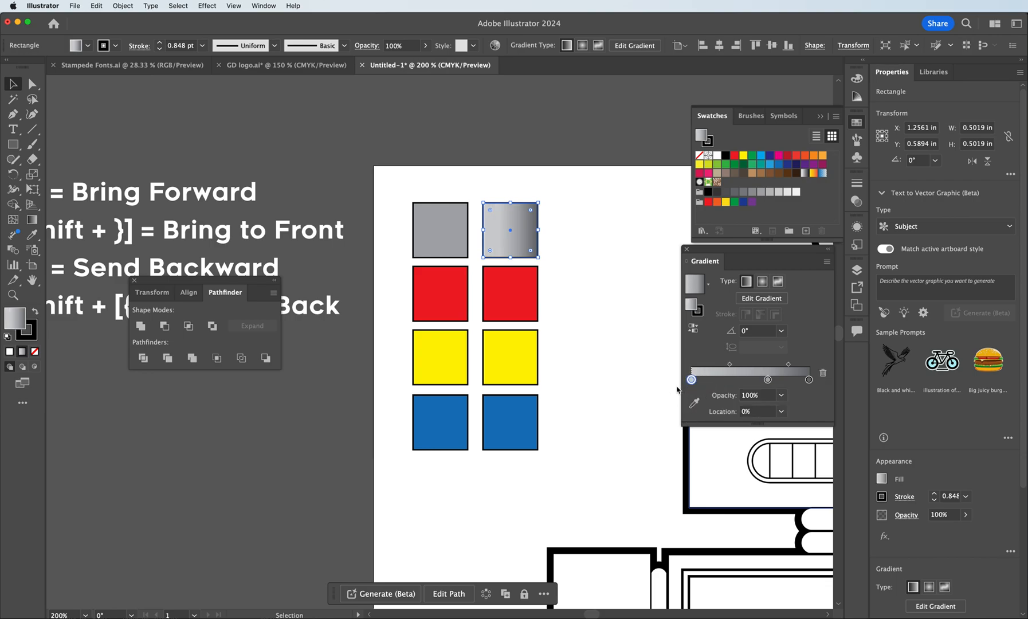
{"action": "left_click_drag", "start_coordinate": [768, 383], "coordinate": [753, 385]}
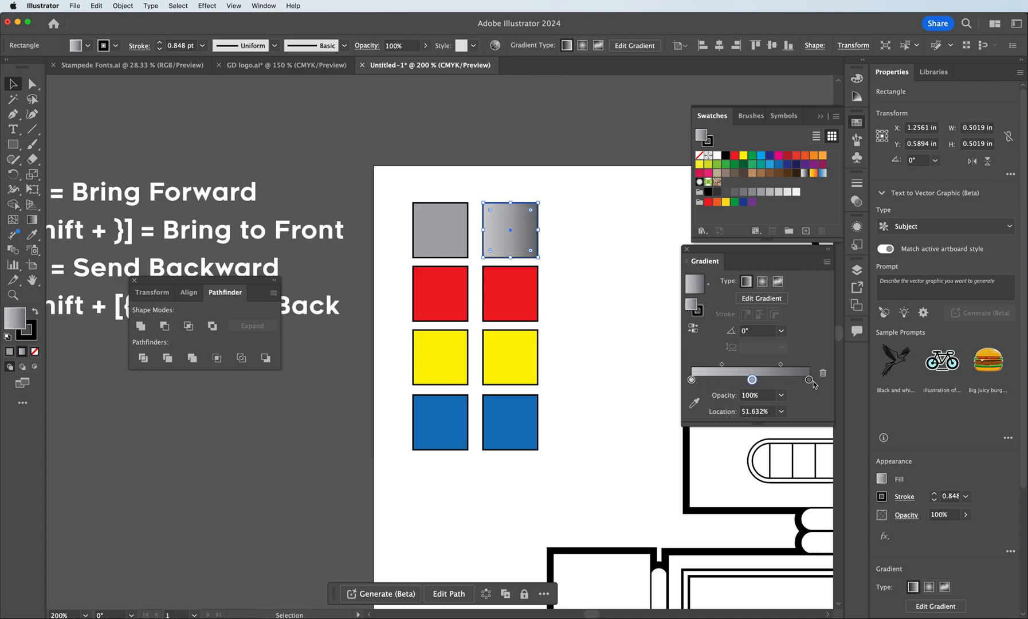
Add a light gray gradient stop at about 76% and another stop at about 26%
{"action": "mouse_move", "coordinate": [692, 381]}
{"action": "left_mouse_down"}
{"action": "mouse_move", "coordinate": [715, 383]}
{"action": "mouse_move", "coordinate": [690, 381]}
{"action": "left_mouse_up"}
{"action": "left_click", "coordinate": [723, 382]}
{"action": "left_click_drag", "start_coordinate": [724, 381], "coordinate": [780, 382]}
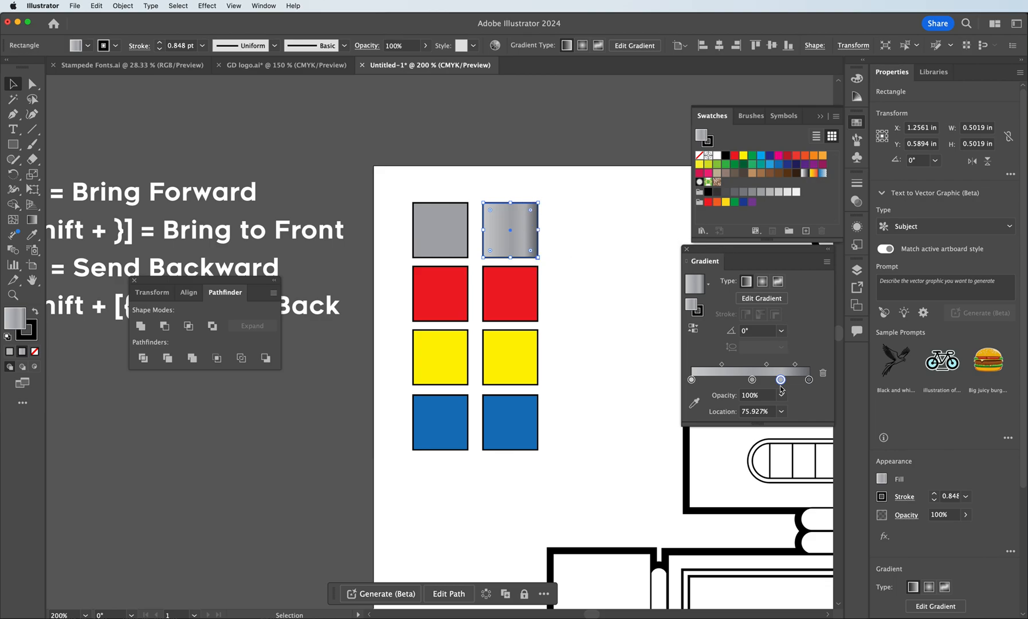
{"action": "left_click", "coordinate": [721, 380]}
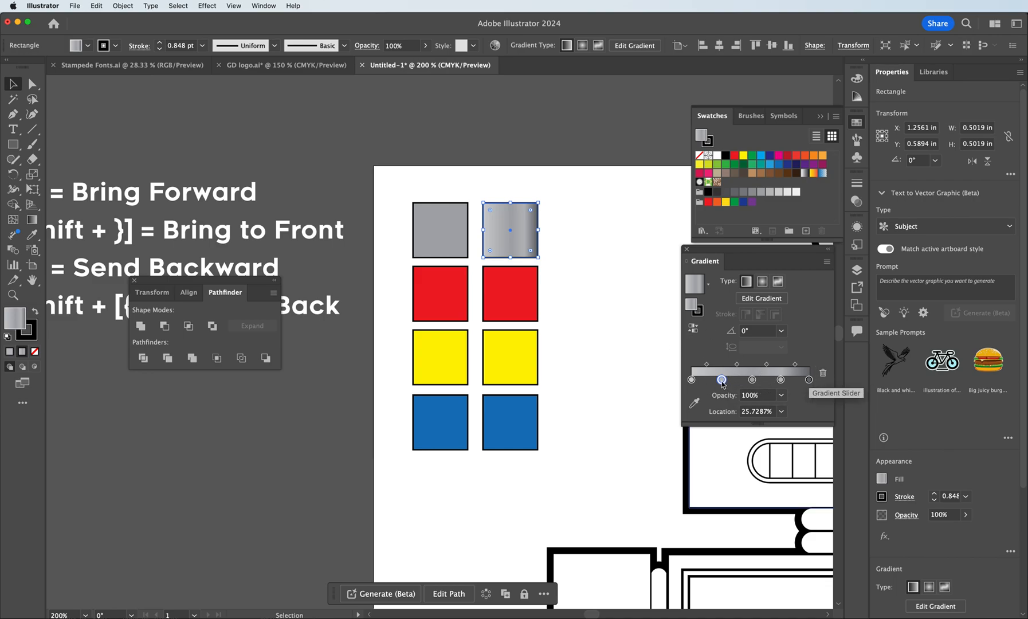
Lighten the gradient stop at about 26% by setting its K value to 9%
{"action": "double_click", "coordinate": [721, 380]}
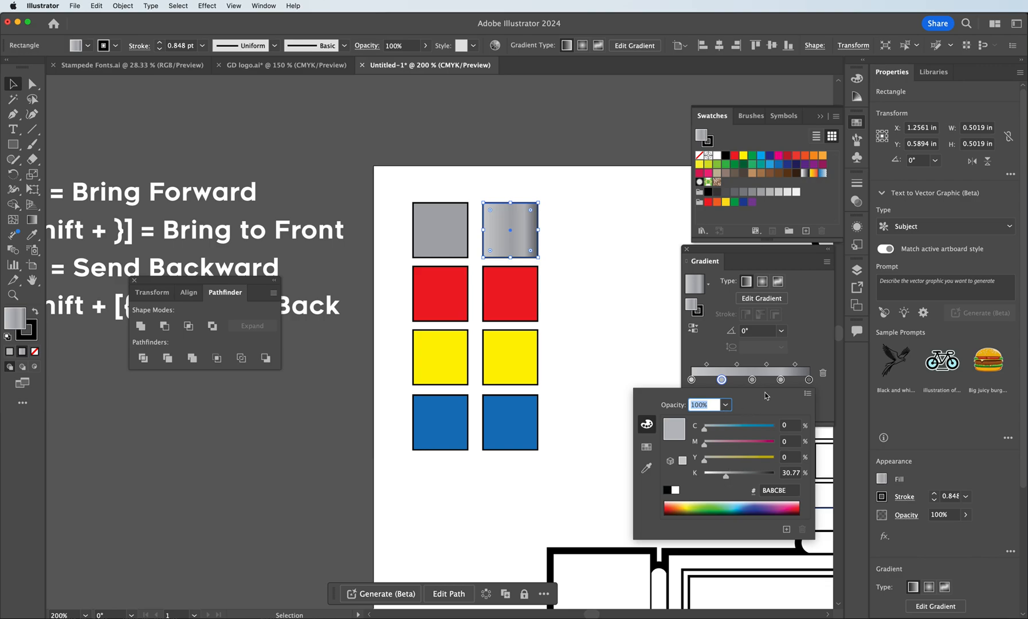
{"action": "left_click", "coordinate": [807, 393]}
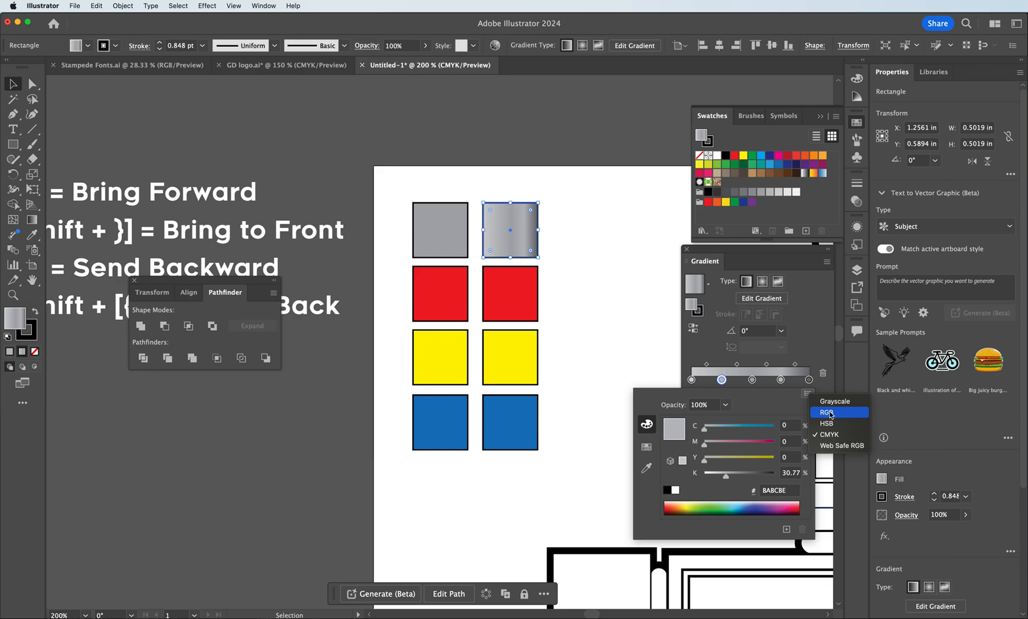
{"action": "left_click", "coordinate": [748, 414]}
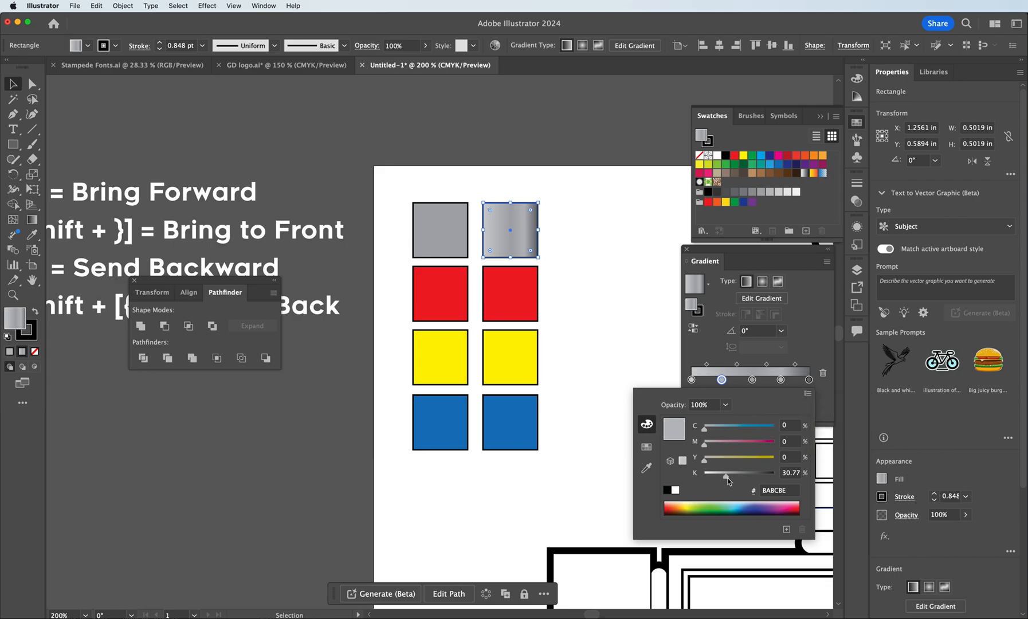
{"action": "left_click_drag", "start_coordinate": [726, 479], "coordinate": [711, 479]}
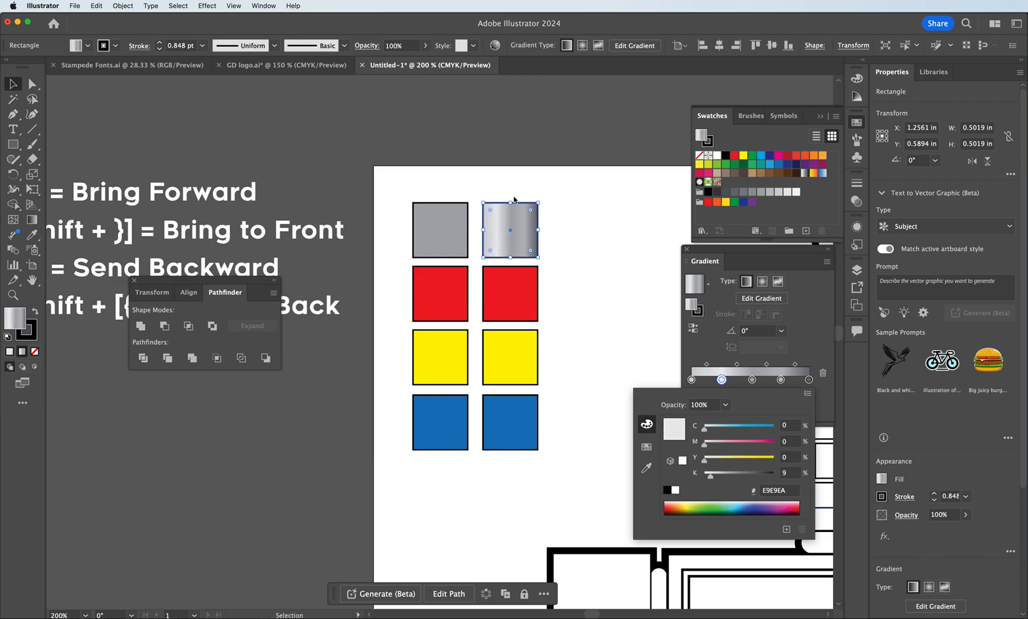
Darken the middle gradient stop to 49% K and deselect the square
{"action": "left_click", "coordinate": [752, 379]}
{"action": "double_click", "coordinate": [752, 379]}
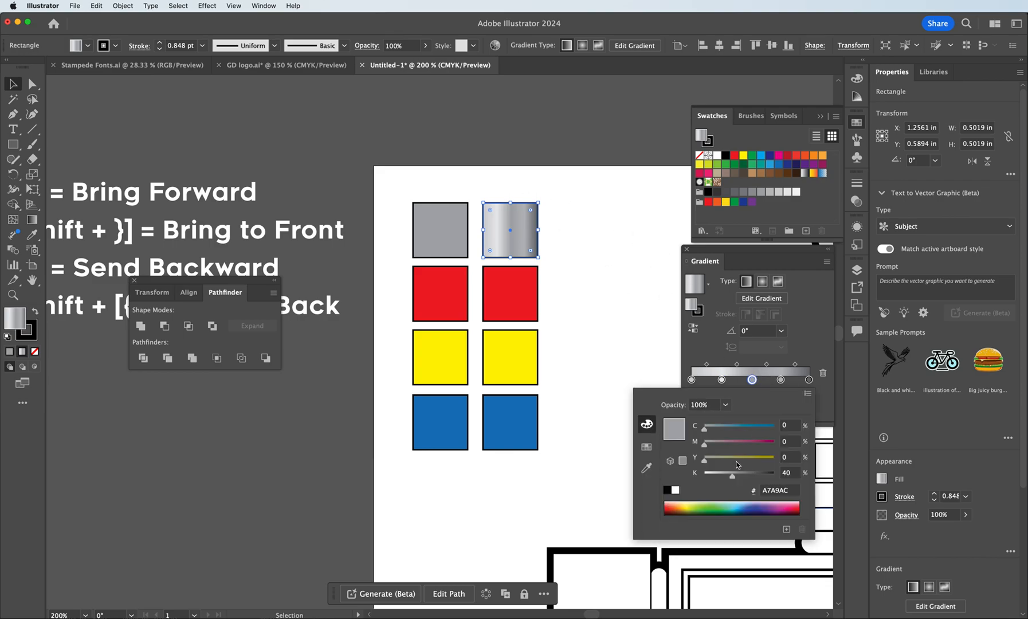
{"action": "left_click_drag", "start_coordinate": [732, 476], "coordinate": [739, 476]}
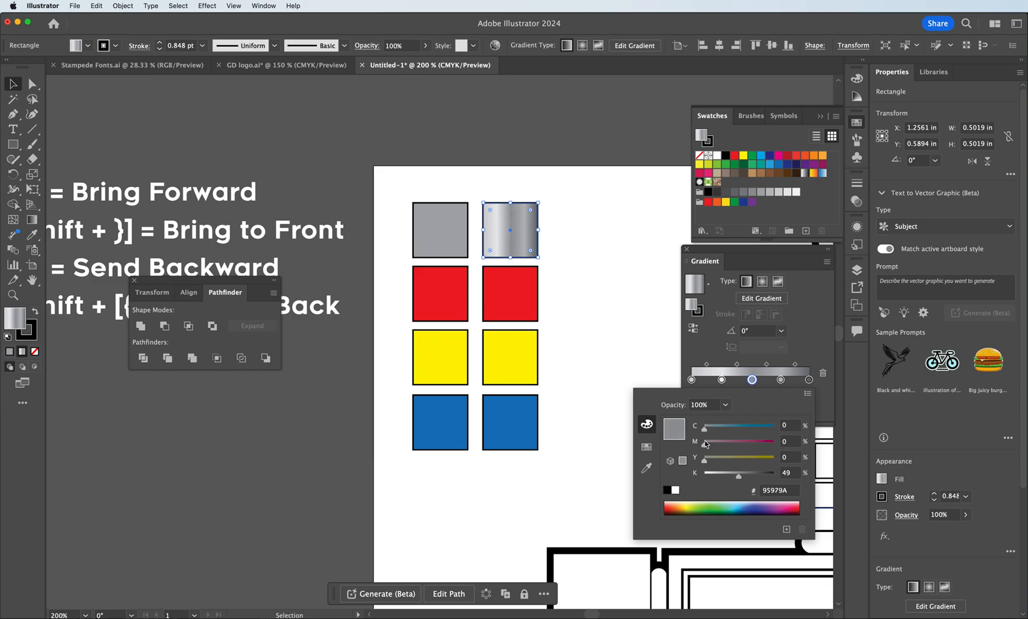
{"action": "left_click", "coordinate": [508, 186]}
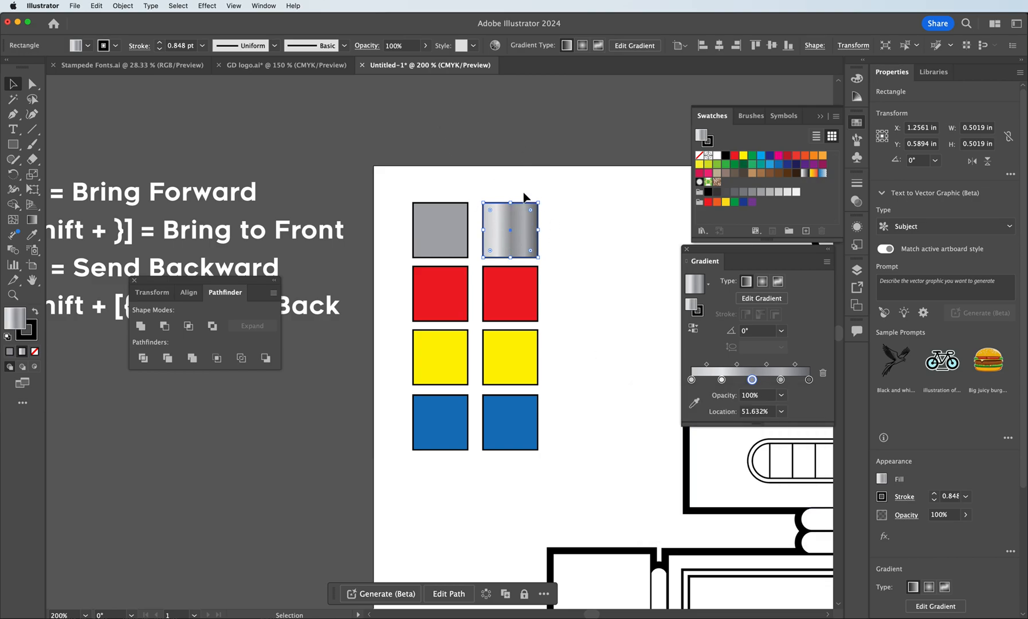
{"action": "left_click", "coordinate": [495, 177]}
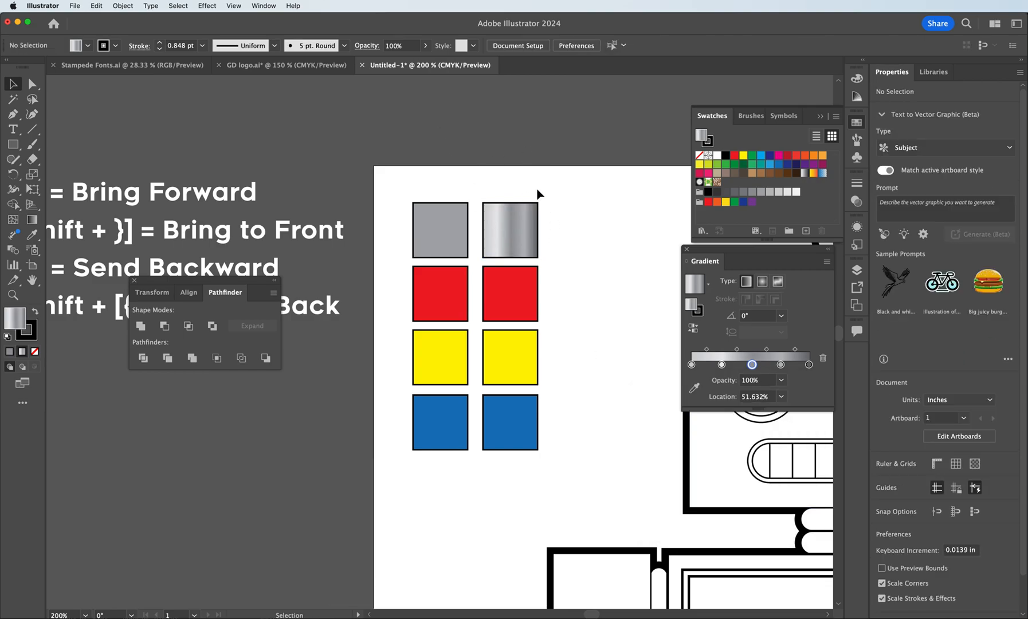
Give the second-column red square a linear gradient with only red stops at 0% and 100%, removing the gray ones
{"action": "left_click", "coordinate": [527, 280]}
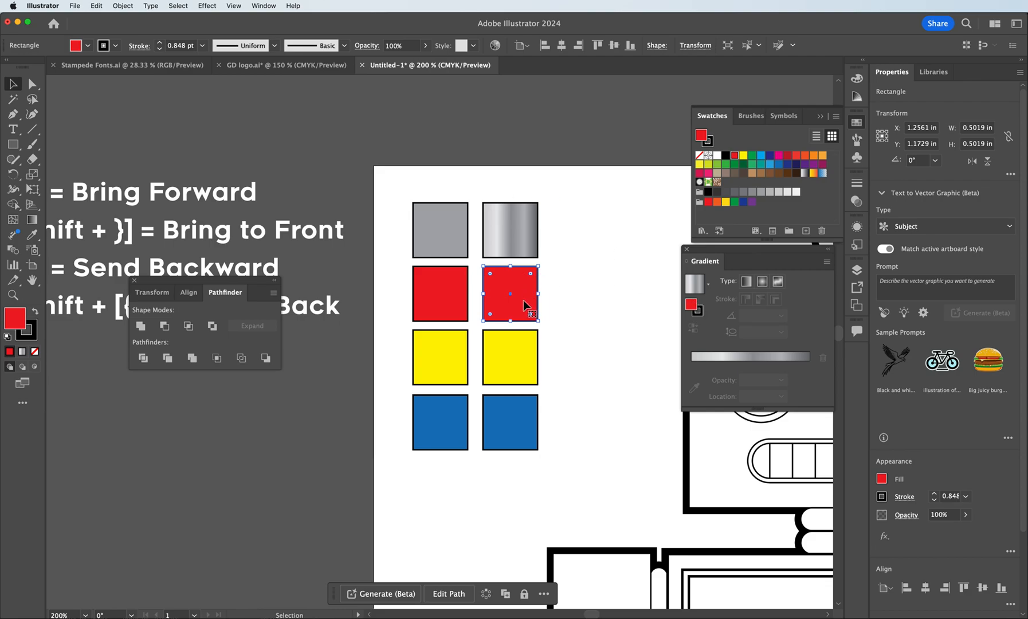
{"action": "left_click_drag", "start_coordinate": [699, 305], "coordinate": [702, 398]}
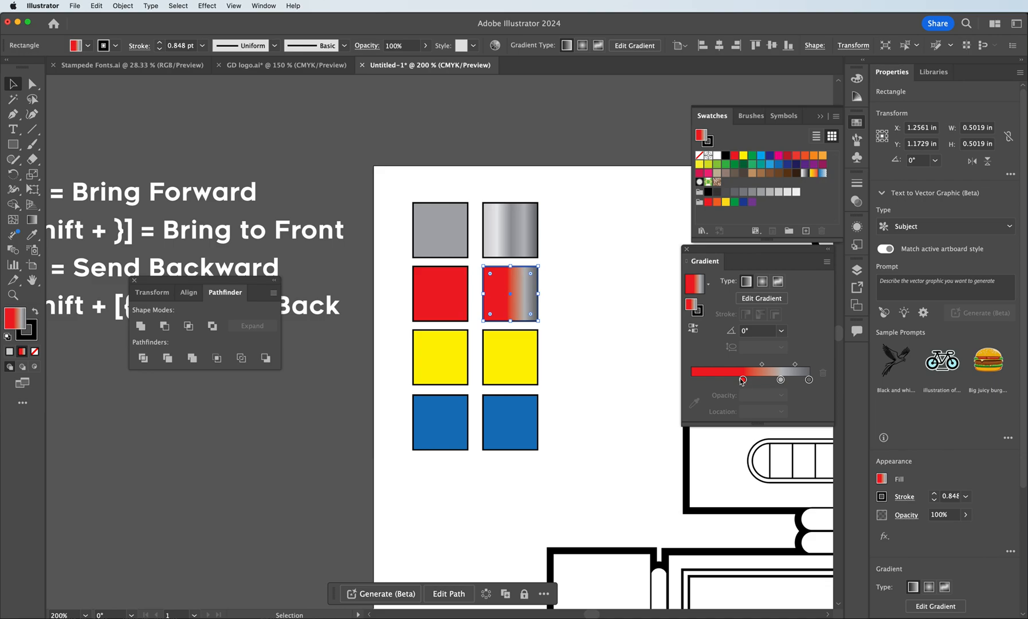
{"action": "left_click_drag", "start_coordinate": [780, 379], "coordinate": [782, 409]}
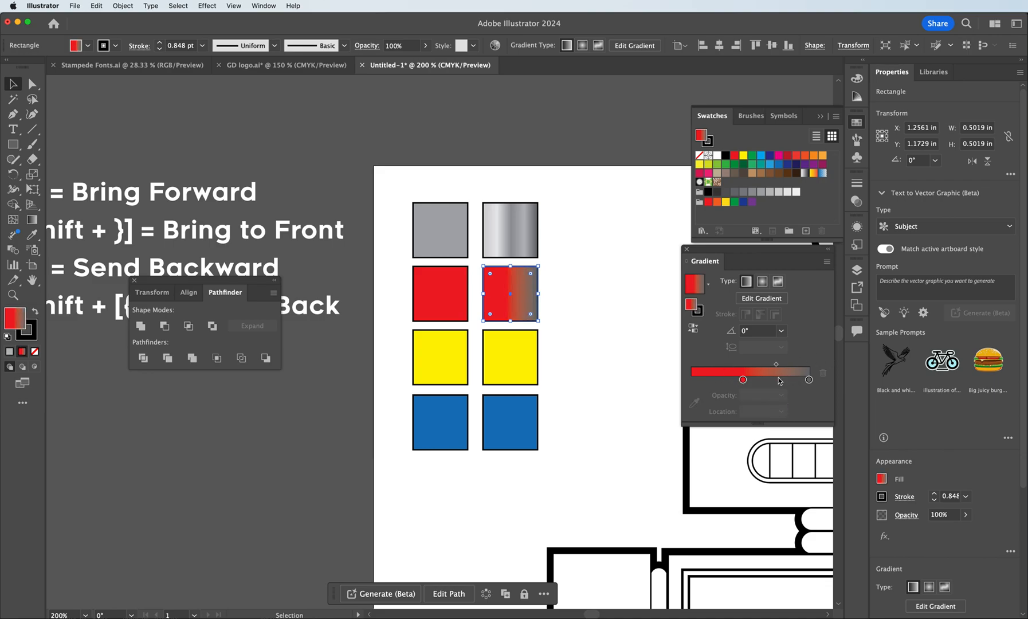
{"action": "left_click", "coordinate": [706, 380]}
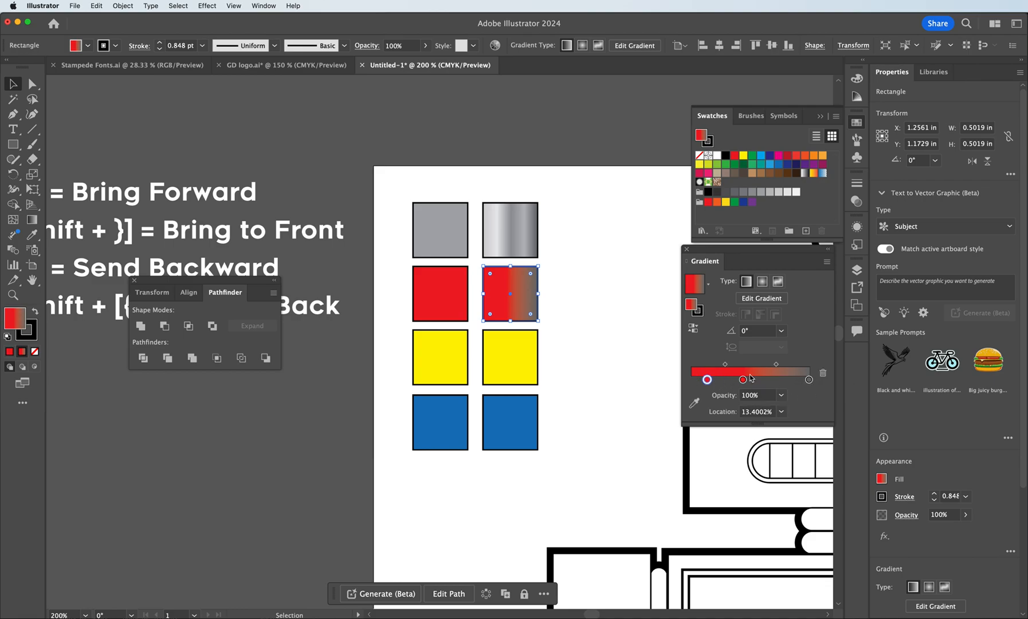
{"action": "left_click_drag", "start_coordinate": [808, 380], "coordinate": [798, 403]}
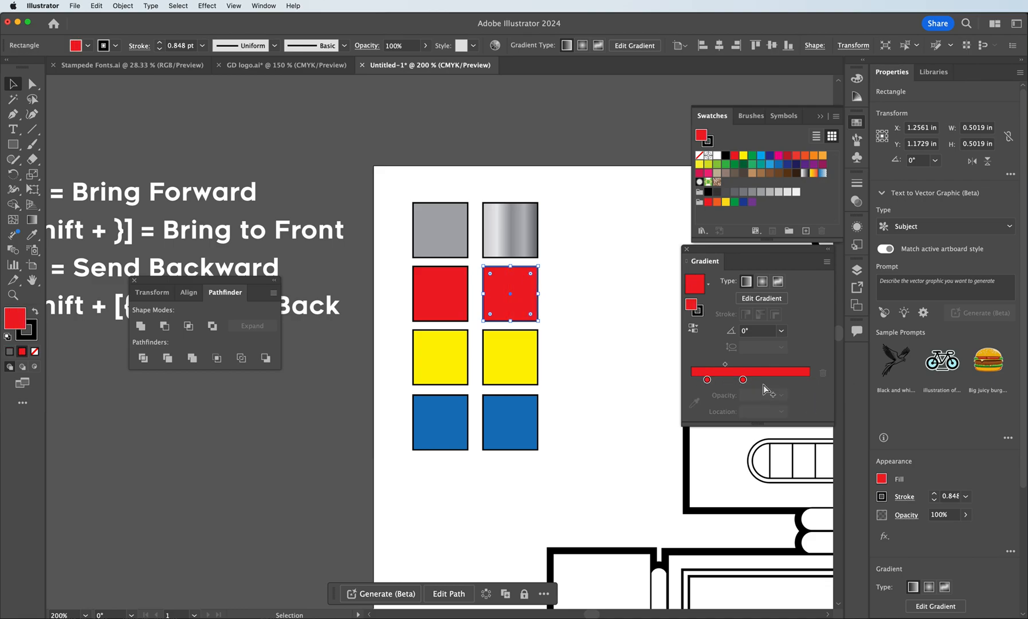
{"action": "left_click_drag", "start_coordinate": [743, 379], "coordinate": [809, 379]}
{"action": "left_click_drag", "start_coordinate": [708, 381], "coordinate": [692, 381]}
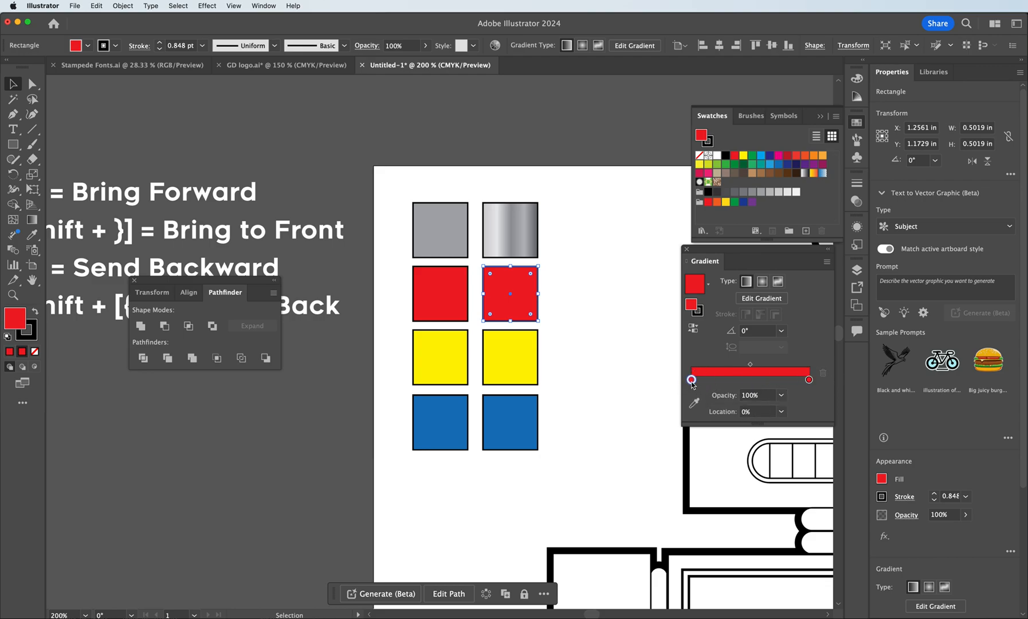
Darken the red gradient's end stop by setting its K value to 57%
{"action": "left_click", "coordinate": [808, 380]}
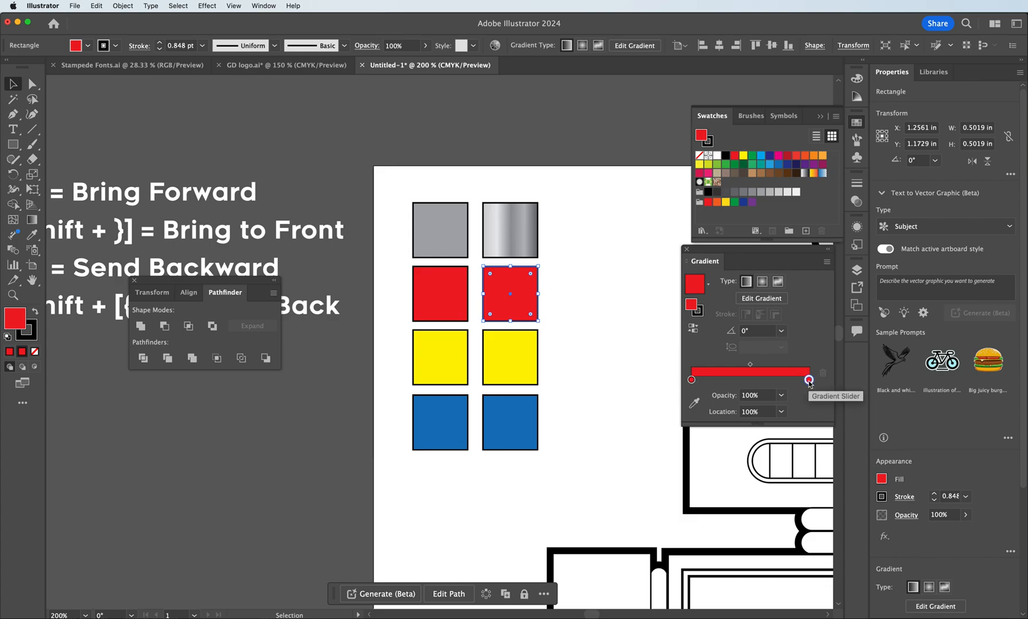
{"action": "double_click", "coordinate": [808, 381]}
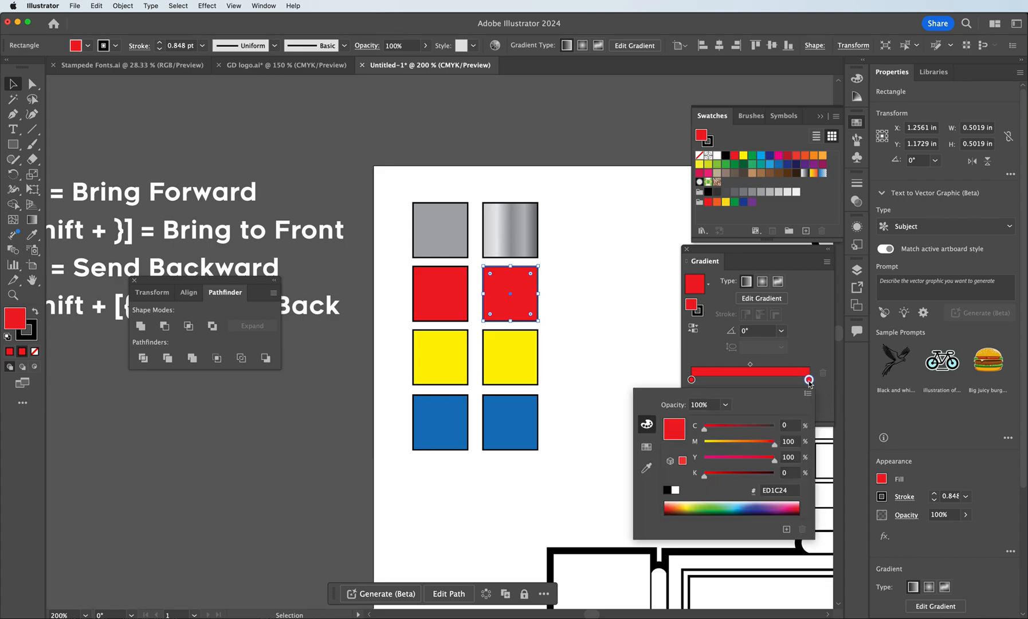
{"action": "left_click_drag", "start_coordinate": [712, 479], "coordinate": [745, 478]}
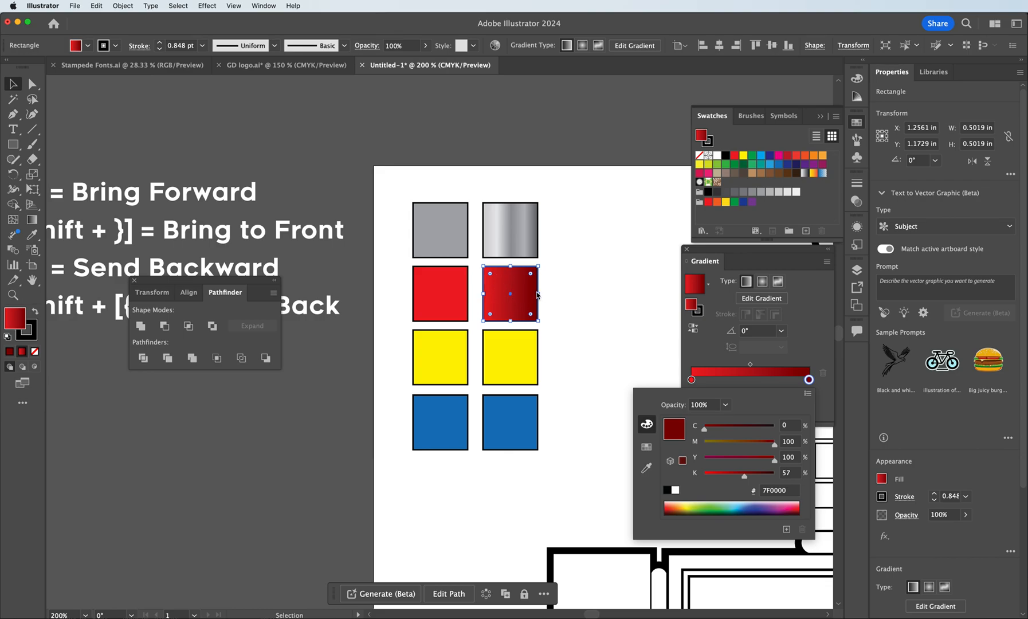
Darken the red gradient's end stop further by setting its K value to 68%
{"action": "left_click_drag", "start_coordinate": [746, 482], "coordinate": [753, 481]}
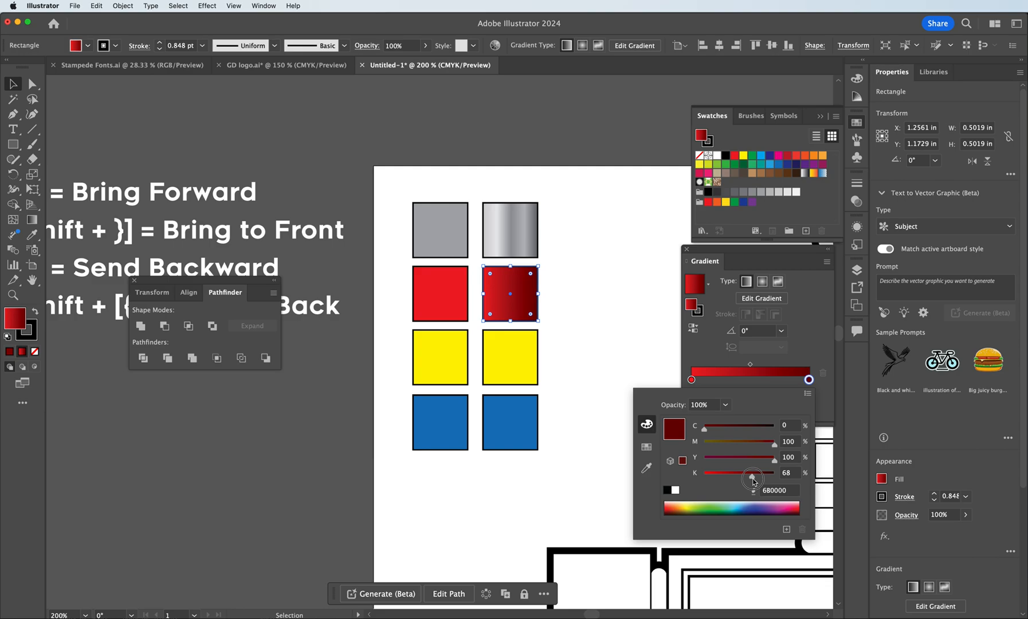
{"action": "left_click", "coordinate": [801, 359]}
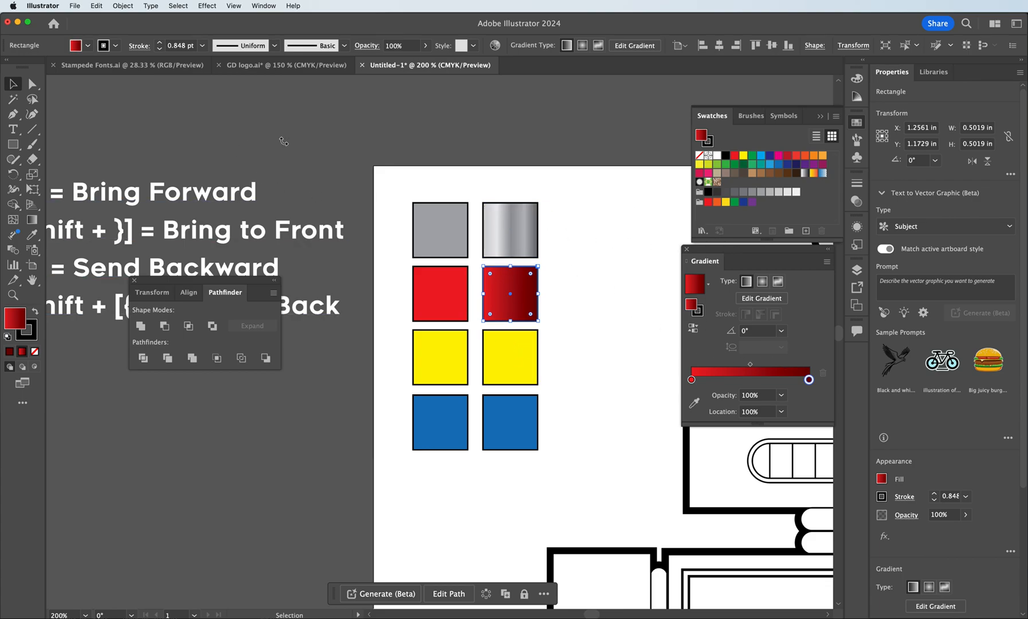
Give the second-column yellow square a linear gradient with only yellow stops at both ends, removing the red ones
{"action": "left_click", "coordinate": [516, 356]}
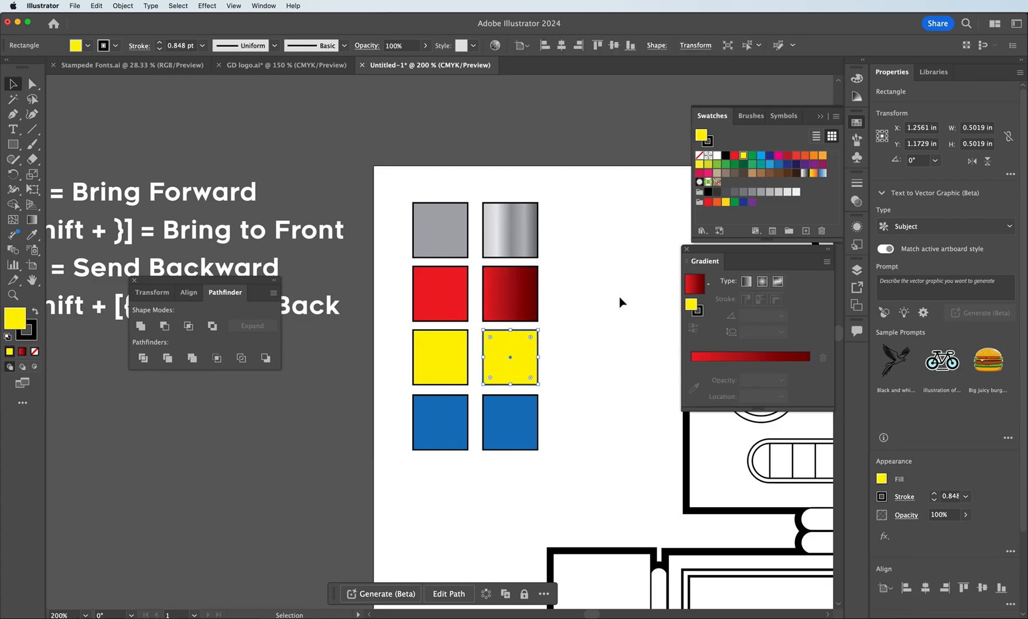
{"action": "mouse_move", "coordinate": [690, 308]}
{"action": "left_mouse_down"}
{"action": "mouse_move", "coordinate": [725, 369]}
{"action": "mouse_move", "coordinate": [690, 308]}
{"action": "left_mouse_up"}
{"action": "left_click_drag", "start_coordinate": [691, 304], "coordinate": [723, 378]}
{"action": "left_click", "coordinate": [723, 380]}
{"action": "left_click_drag", "start_coordinate": [723, 379], "coordinate": [809, 379]}
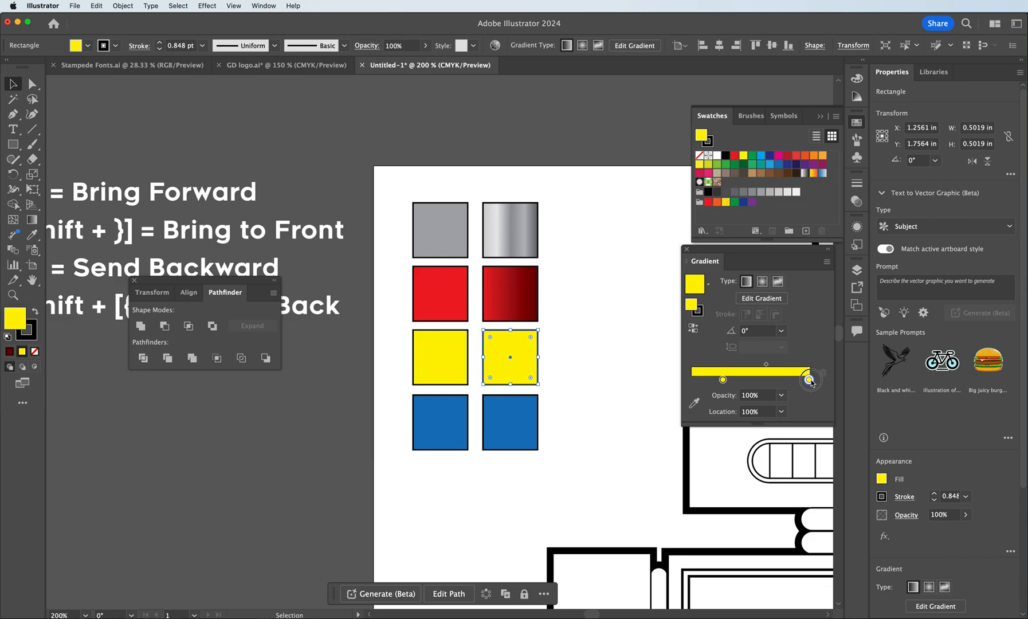
{"action": "left_click_drag", "start_coordinate": [722, 379], "coordinate": [679, 380]}
Turn the yellow gradient's end stop orange by setting its M value to 37%, and move that stop to the 100% location
{"action": "double_click", "coordinate": [808, 379]}
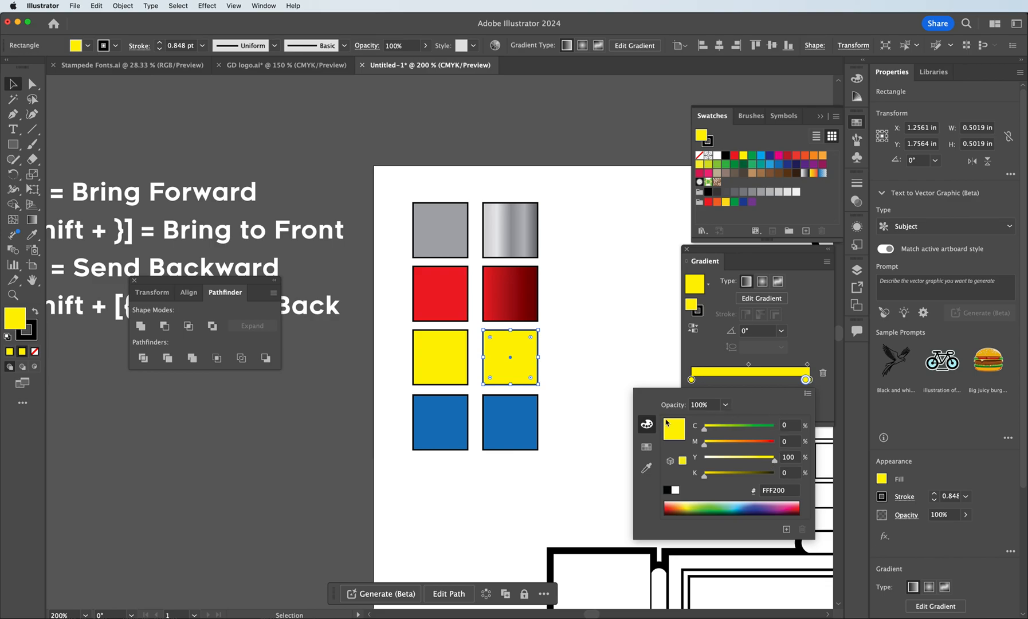
{"action": "left_click_drag", "start_coordinate": [714, 448], "coordinate": [730, 446]}
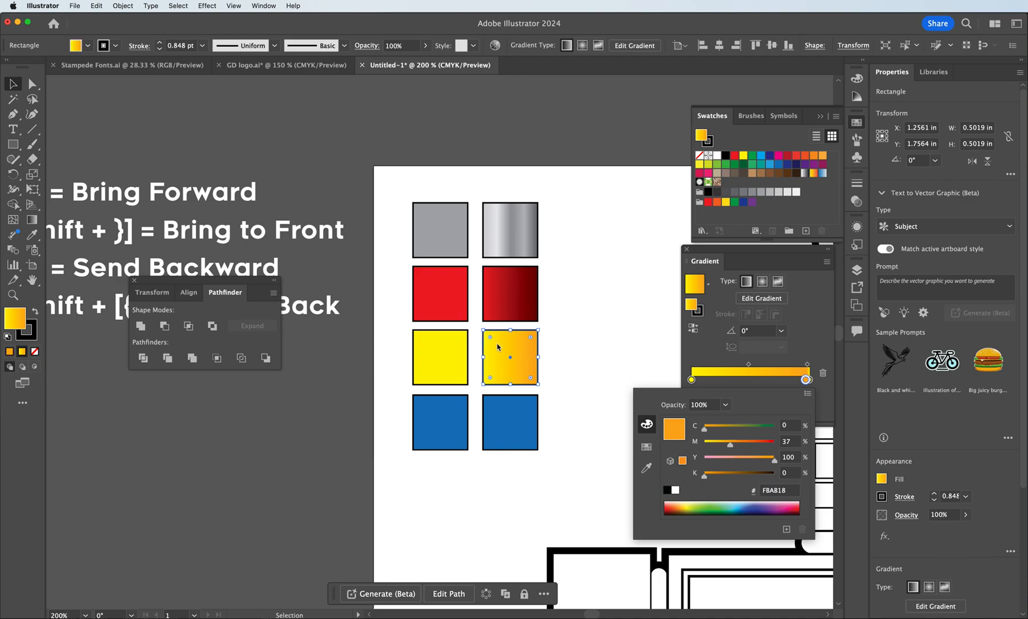
{"action": "left_click", "coordinate": [782, 359]}
{"action": "mouse_move", "coordinate": [804, 379]}
{"action": "left_mouse_down"}
{"action": "mouse_move", "coordinate": [782, 379]}
{"action": "mouse_move", "coordinate": [804, 399]}
{"action": "mouse_move", "coordinate": [782, 379]}
{"action": "mouse_move", "coordinate": [810, 380]}
{"action": "left_mouse_up"}
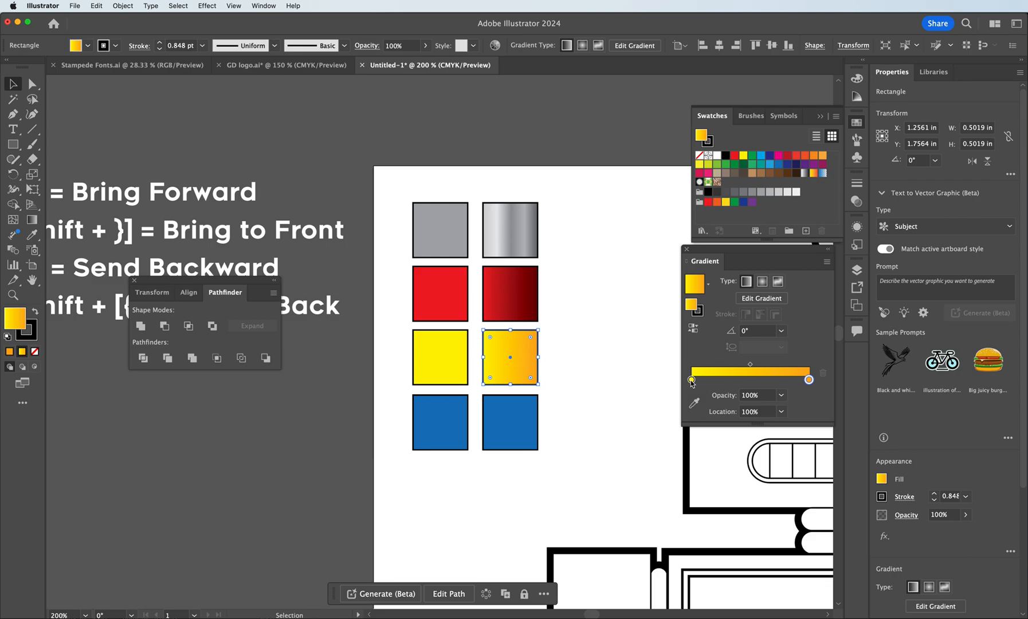
Add a pale yellow stop (Y 37%) near the start of the yellow square's gradient and move the pure yellow stop to about 52%
{"action": "left_click_drag", "start_coordinate": [691, 381], "coordinate": [733, 379]}
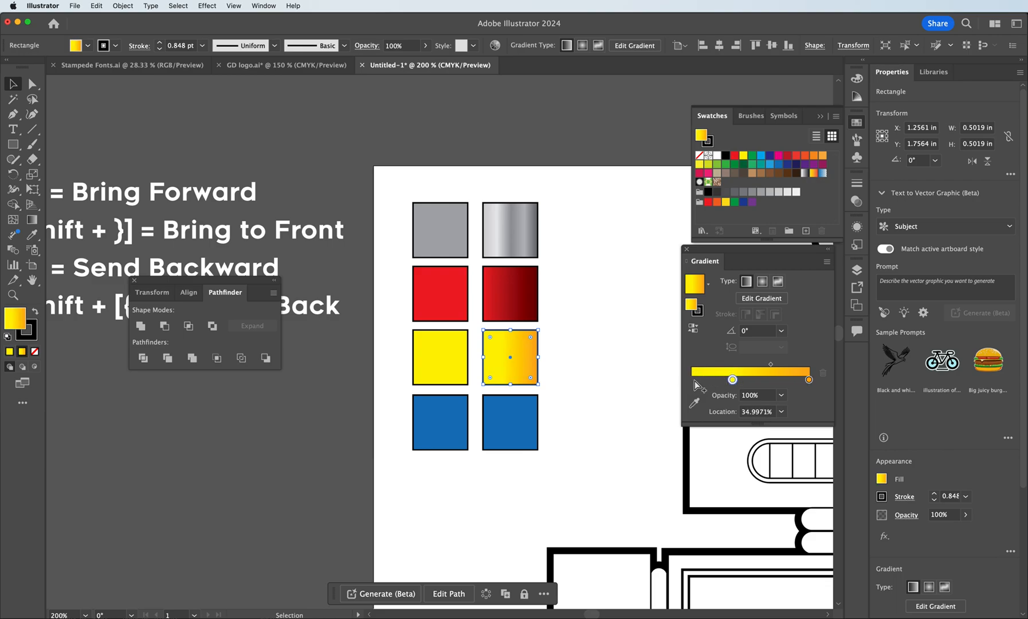
{"action": "left_click", "coordinate": [695, 379]}
{"action": "double_click", "coordinate": [695, 380]}
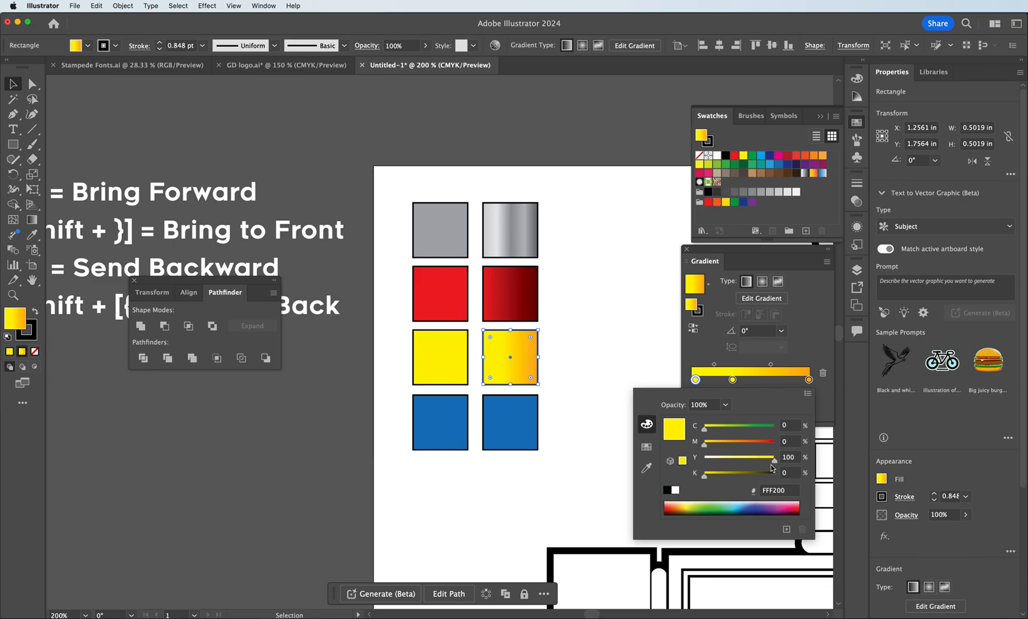
{"action": "left_click_drag", "start_coordinate": [771, 464], "coordinate": [733, 463]}
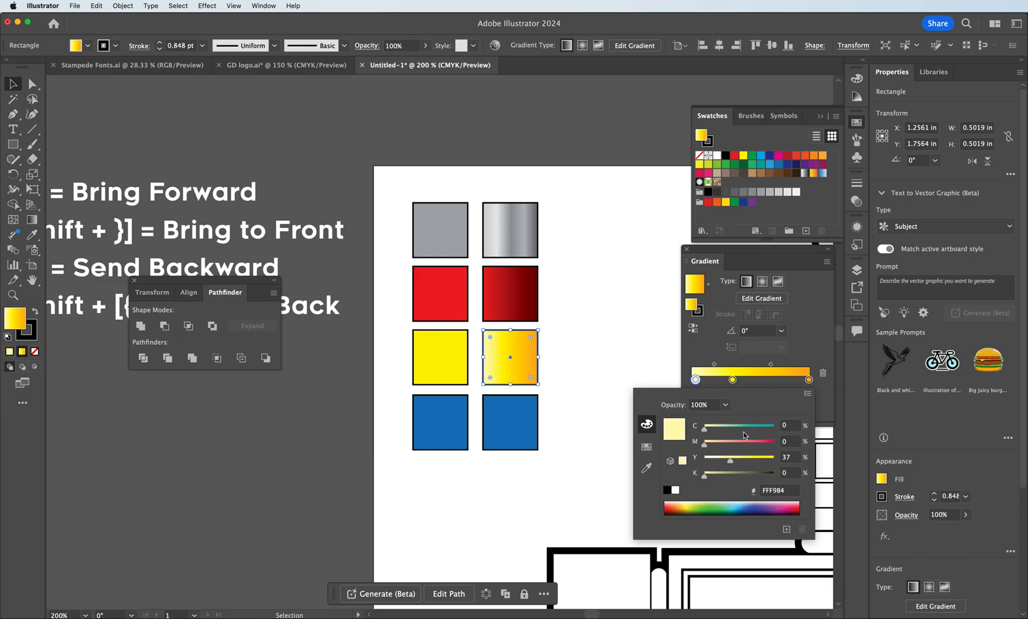
{"action": "left_click", "coordinate": [809, 338]}
{"action": "left_click_drag", "start_coordinate": [732, 379], "coordinate": [752, 379]}
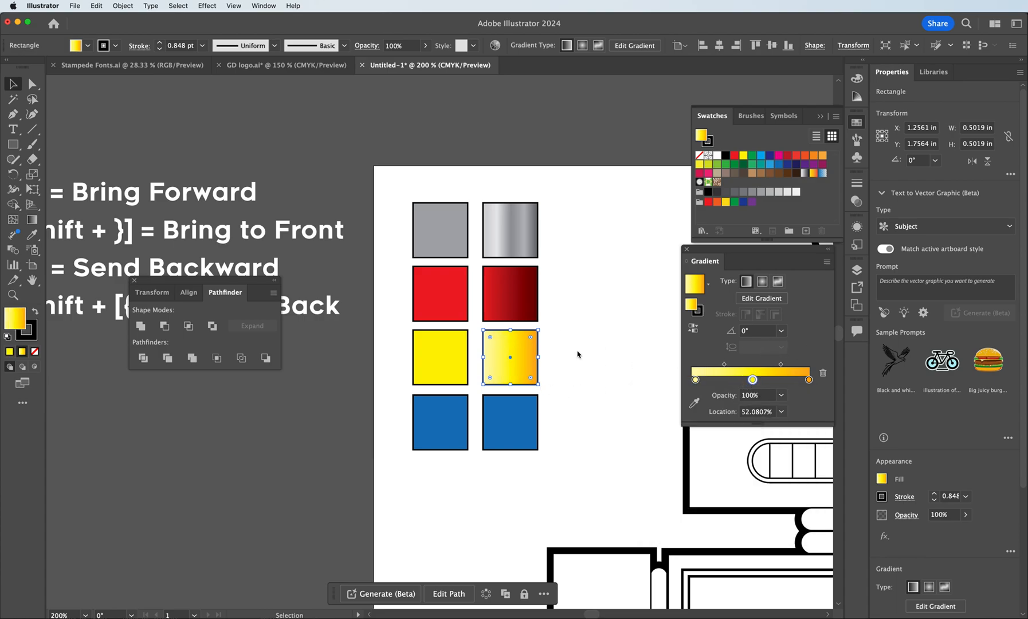
Fill the second blue square with a linear gradient, replacing the yellow and orange stops with blue ones at both ends
{"action": "left_click", "coordinate": [517, 435]}
{"action": "left_click_drag", "start_coordinate": [695, 308], "coordinate": [696, 400]}
{"action": "left_click", "coordinate": [698, 381]}
{"action": "left_click_drag", "start_coordinate": [752, 380], "coordinate": [755, 408]}
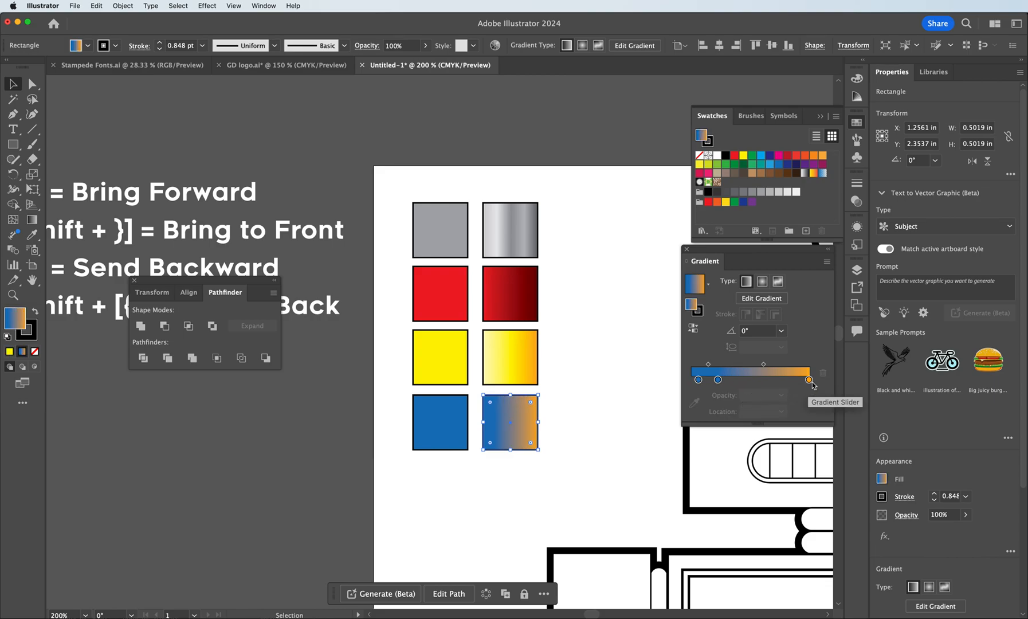
{"action": "left_click_drag", "start_coordinate": [810, 382], "coordinate": [805, 398]}
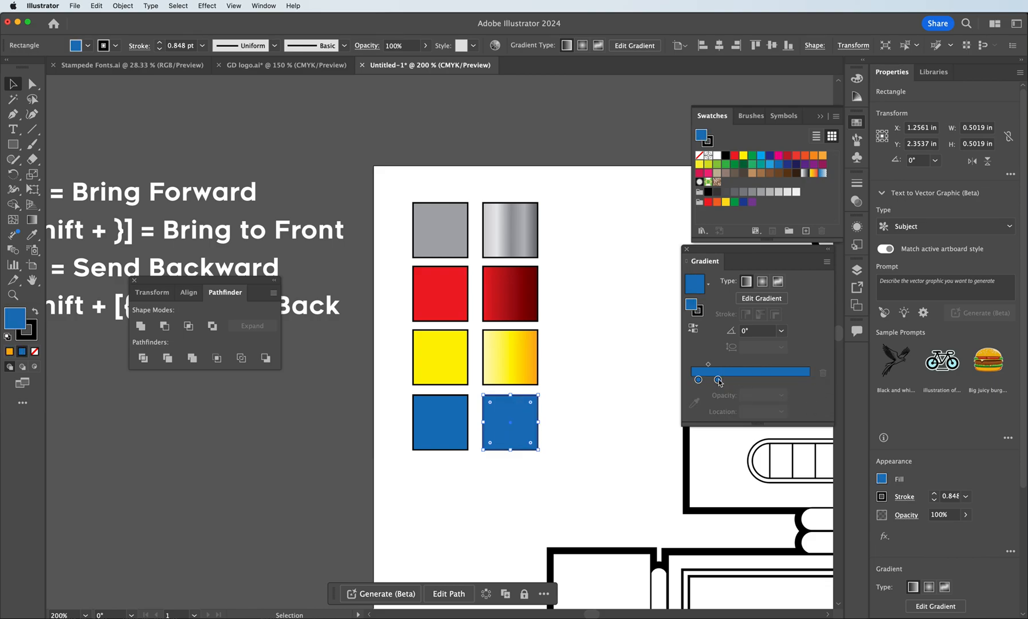
{"action": "left_click_drag", "start_coordinate": [717, 381], "coordinate": [818, 384]}
{"action": "left_click_drag", "start_coordinate": [698, 380], "coordinate": [683, 381]}
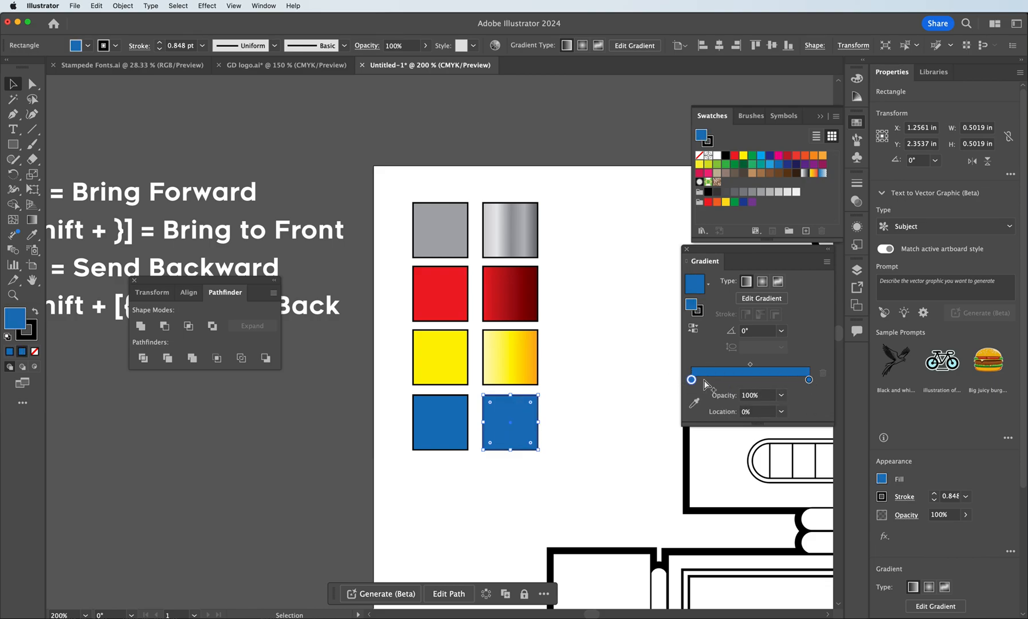
Add a middle blue stop to the blue square's gradient and darken its end stop to 48% black
{"action": "left_click", "coordinate": [750, 381]}
{"action": "left_click", "coordinate": [809, 381]}
{"action": "double_click", "coordinate": [808, 380]}
{"action": "left_click_drag", "start_coordinate": [729, 480], "coordinate": [737, 478]}
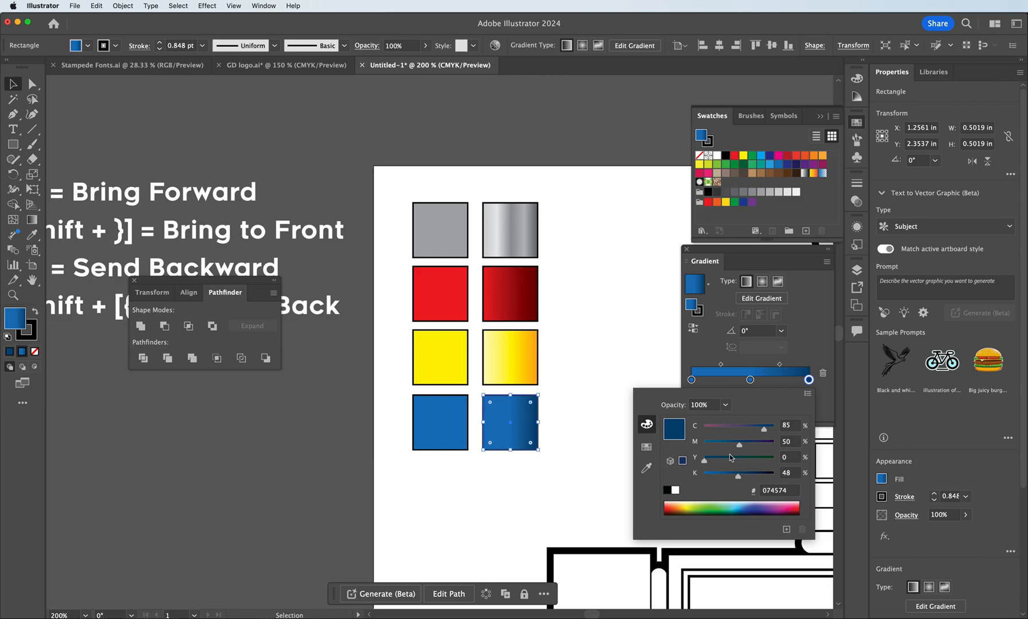
{"action": "left_click", "coordinate": [763, 362]}
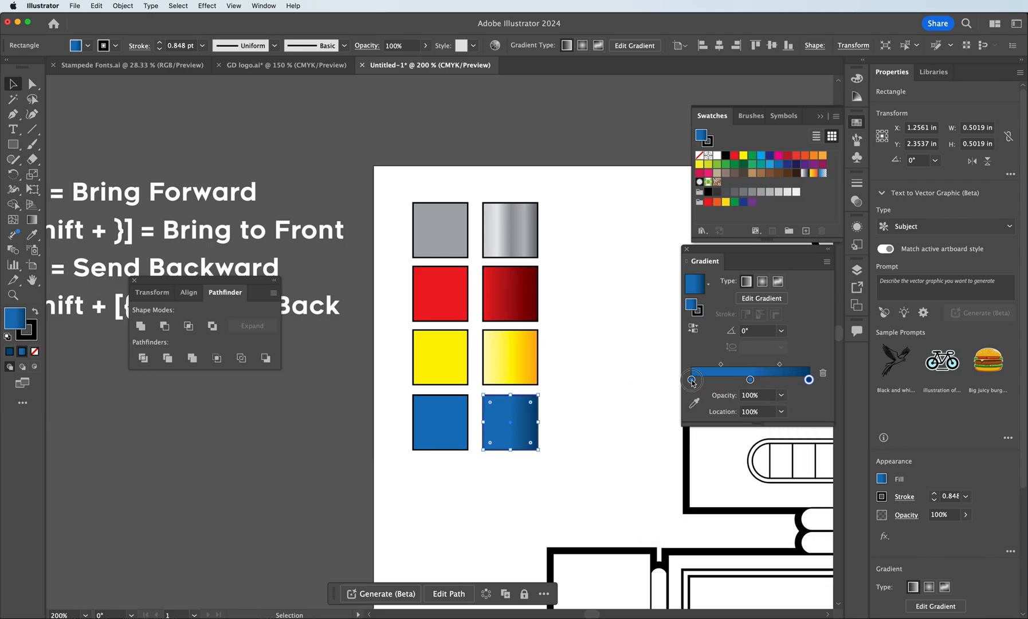
Lighten the start stop of the blue gradient to C 68%, M 22% and deselect the square
{"action": "double_click", "coordinate": [691, 379]}
{"action": "left_click_drag", "start_coordinate": [740, 445], "coordinate": [720, 445]}
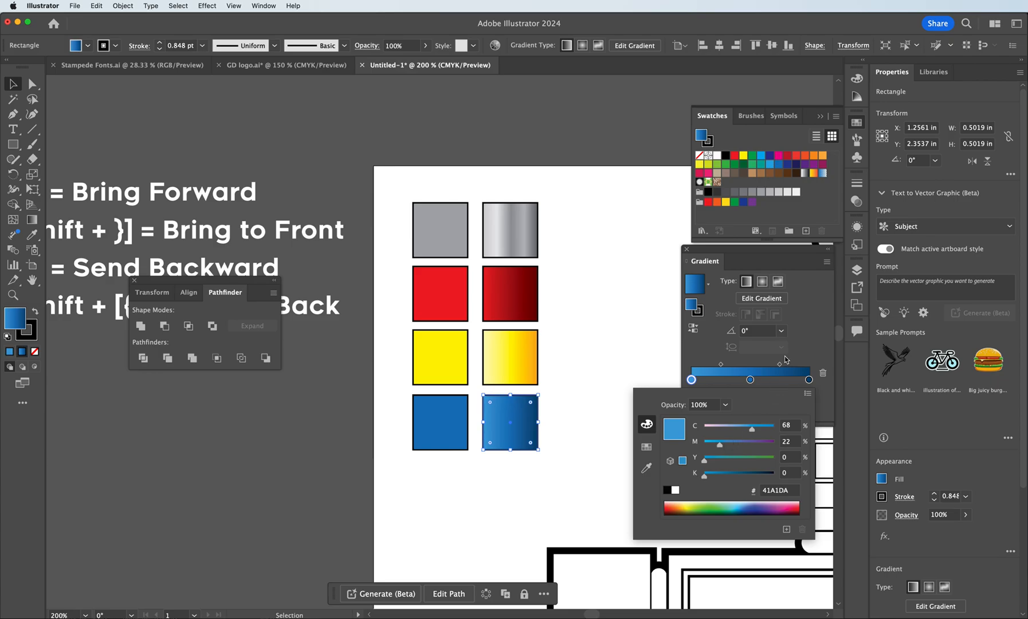
{"action": "left_click", "coordinate": [802, 338]}
{"action": "left_click", "coordinate": [518, 148]}
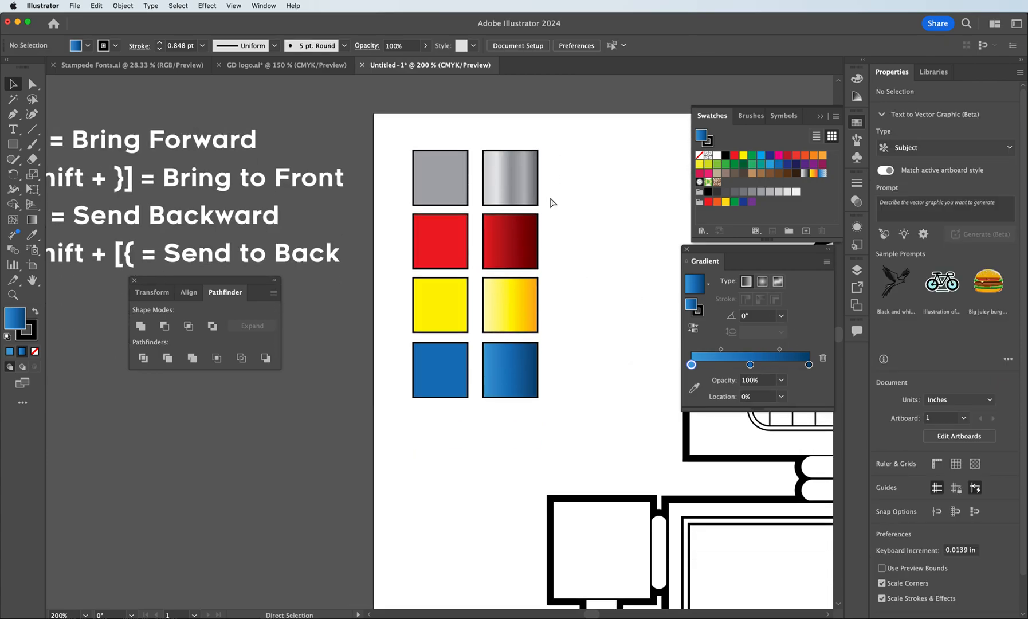
Bring the robot into view beside the colour squares and move the Pathfinder panel clear of the squares
{"action": "key", "text": "super+minus"}
{"action": "key", "text": "super+minus"}
{"action": "key", "text": "super+equal"}
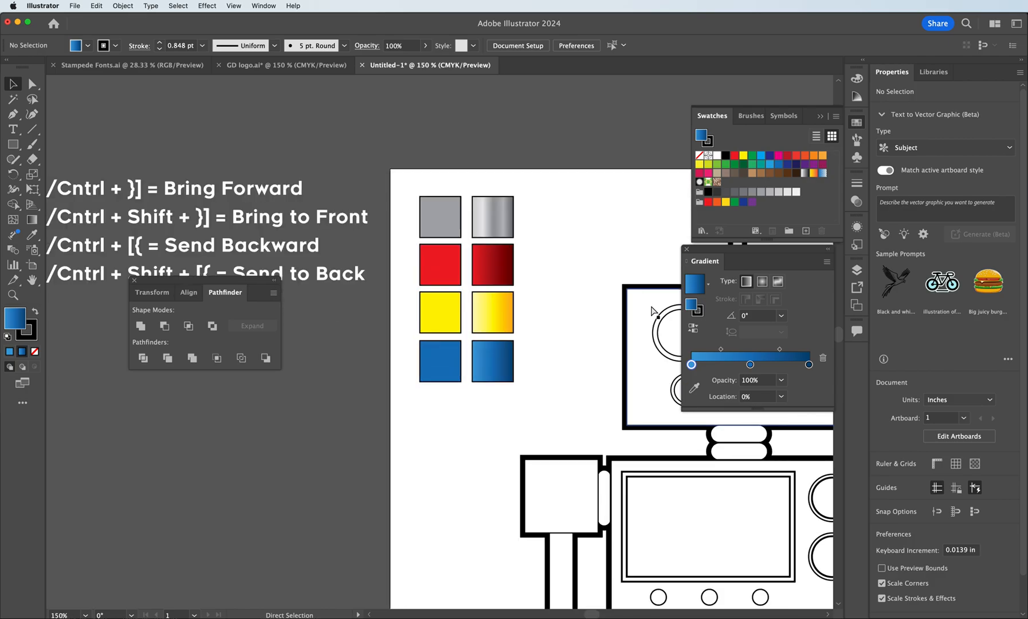
{"action": "scroll", "coordinate": [608, 547], "scroll_direction": "right", "scroll_amount": 10}
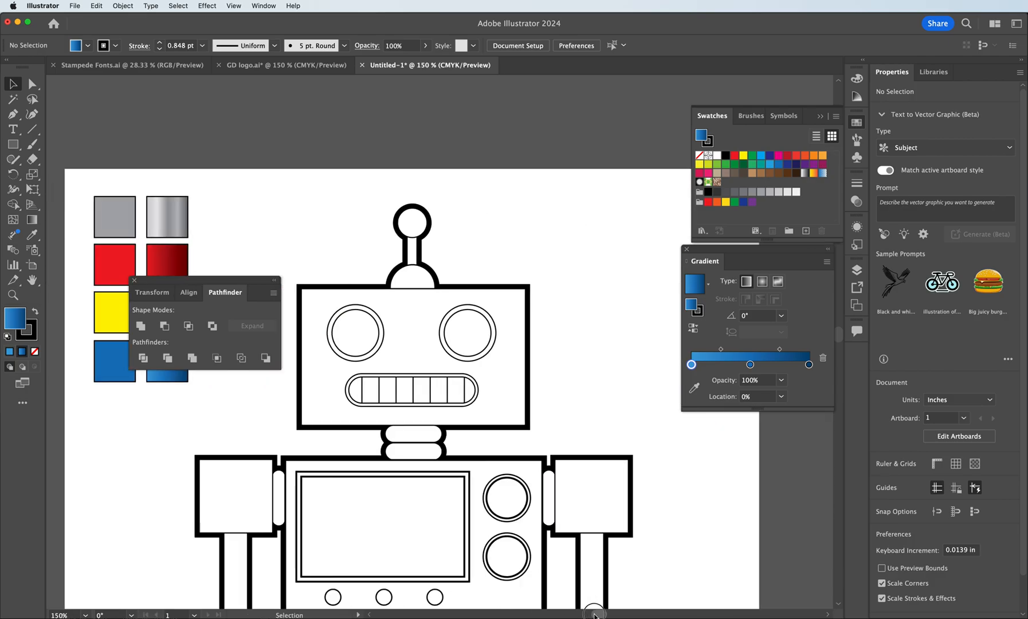
{"action": "left_click_drag", "start_coordinate": [189, 281], "coordinate": [296, 98]}
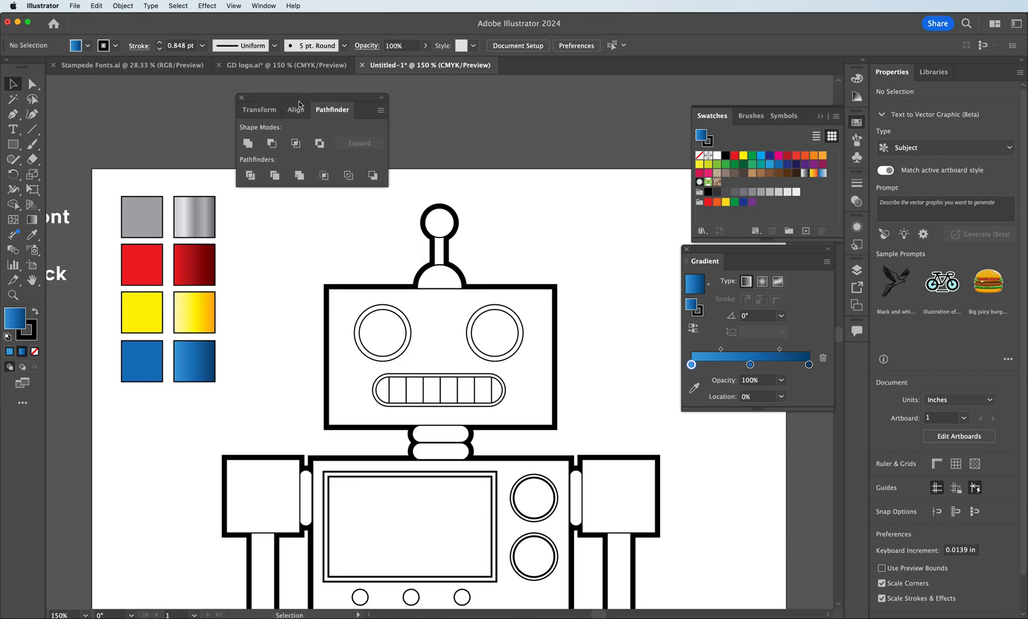
Fill the antenna ball with the red gradient sampled from its square using the Eyedropper, and make the gradient radial
{"action": "left_click", "coordinate": [439, 227]}
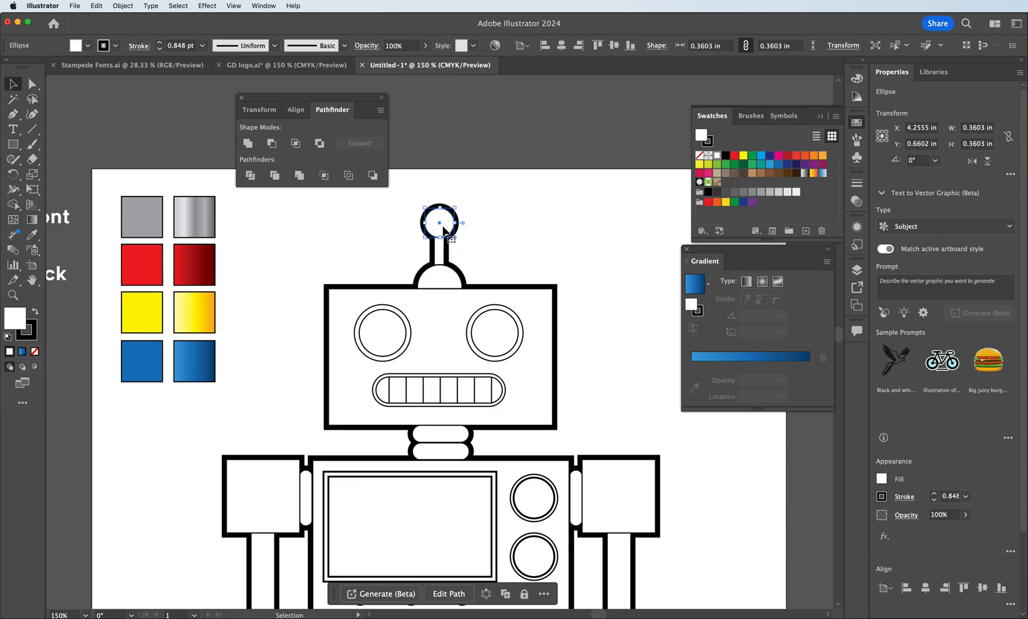
{"action": "left_click", "coordinate": [33, 238]}
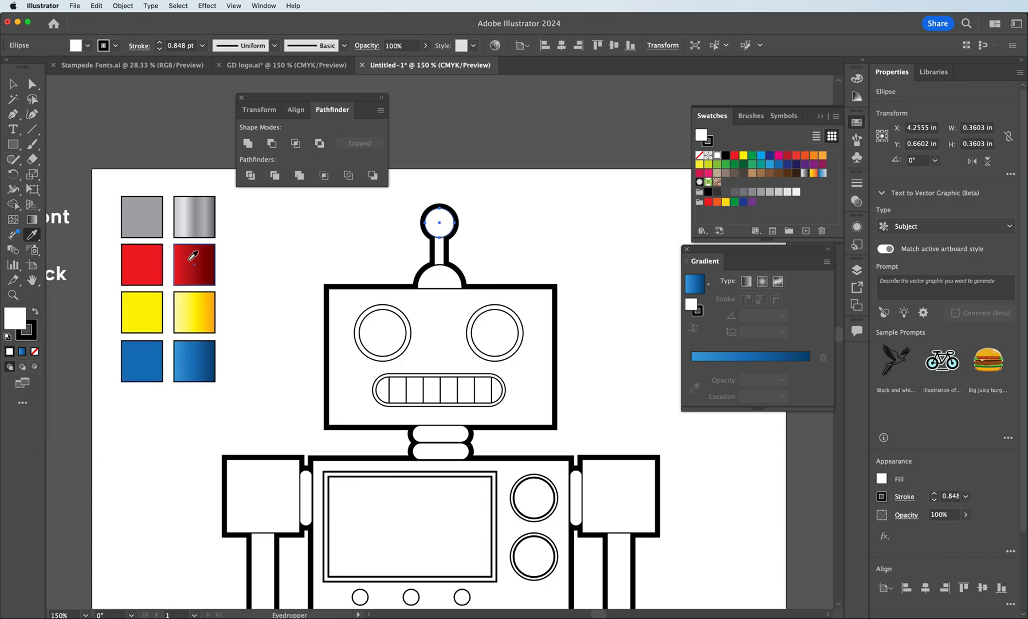
{"action": "left_click", "coordinate": [193, 257]}
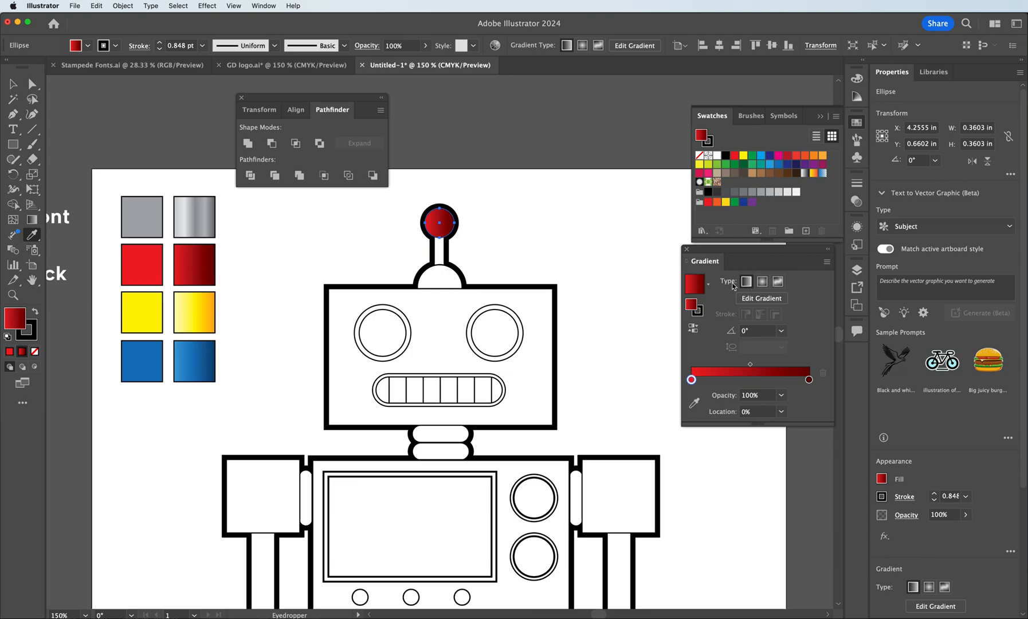
{"action": "left_click", "coordinate": [762, 285]}
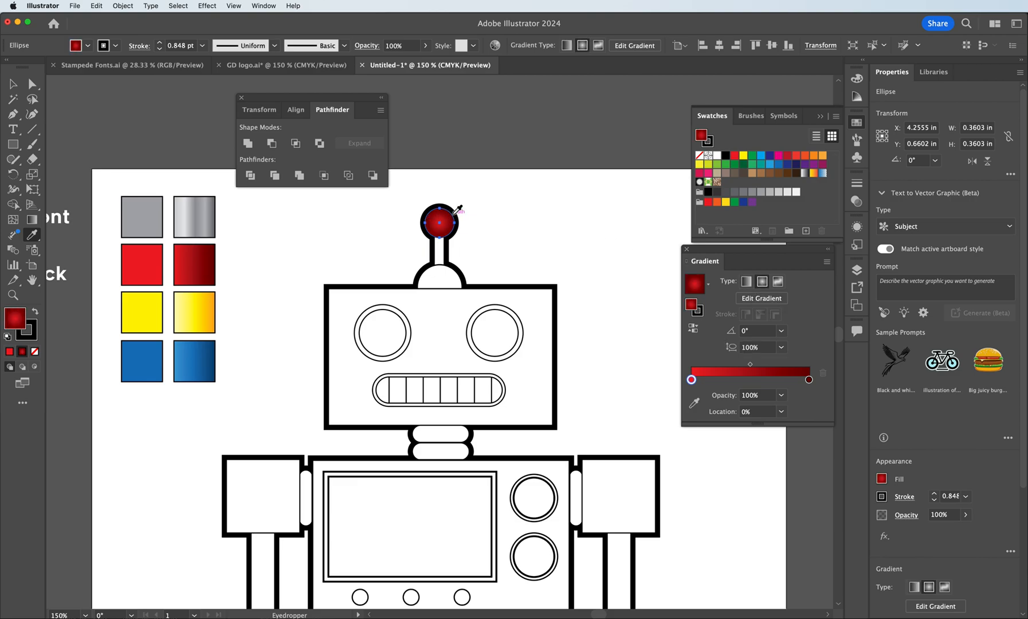
Shift the antenna ball's radial gradient centre upward, enlarge its radius slightly past the ball's outline, and push the colour midpoint outward
{"action": "left_click", "coordinate": [32, 225]}
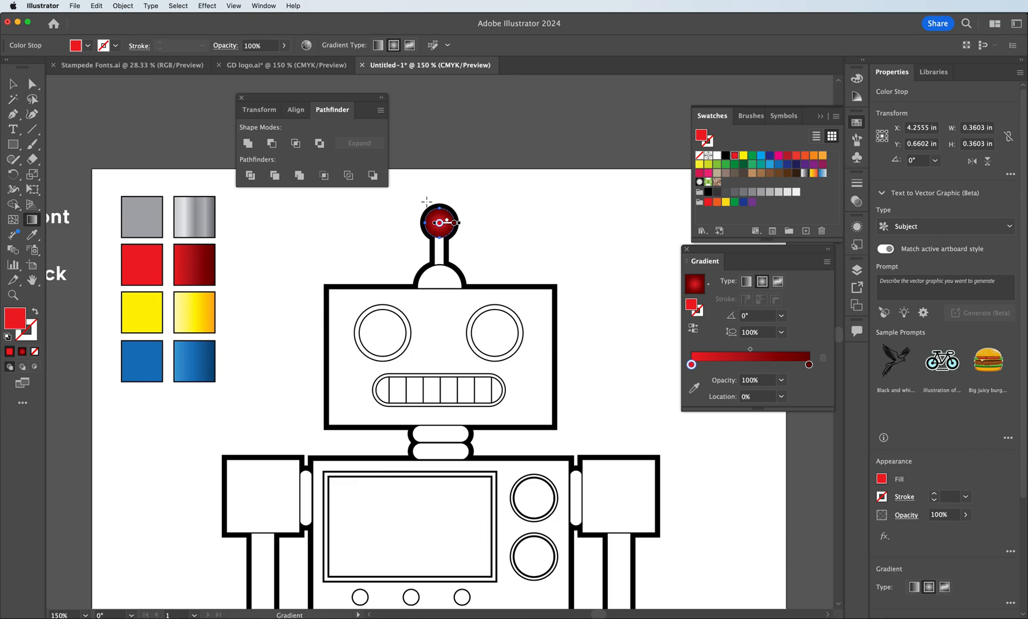
{"action": "key", "text": "super+equal"}
{"action": "key", "text": "super+equal"}
{"action": "key", "text": "super+equal"}
{"action": "key", "text": "super+equal"}
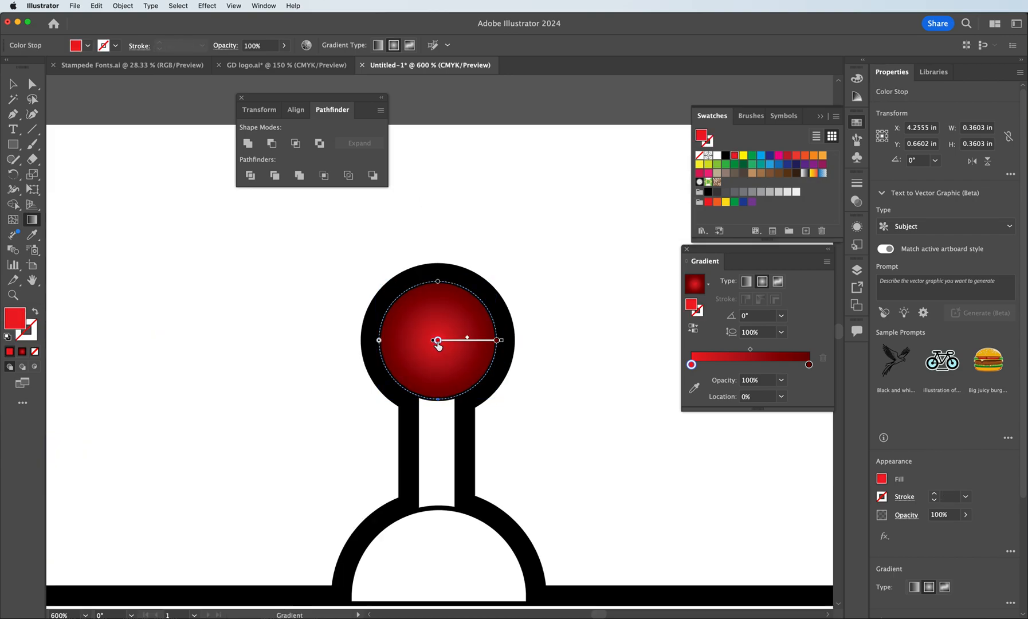
{"action": "left_click_drag", "start_coordinate": [457, 345], "coordinate": [455, 303]}
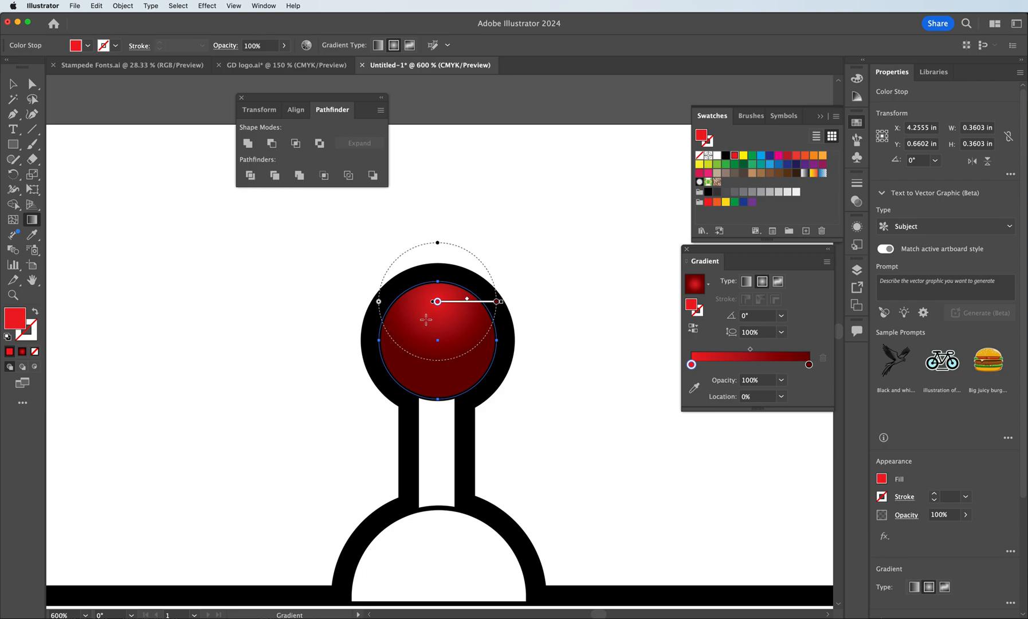
{"action": "left_click", "coordinate": [497, 302]}
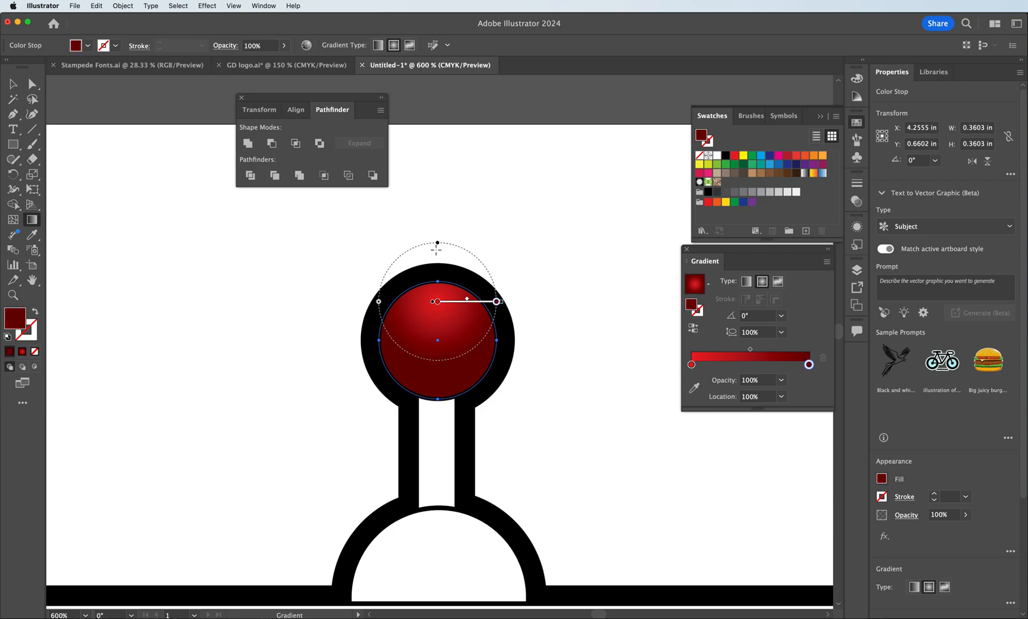
{"action": "left_click_drag", "start_coordinate": [378, 302], "coordinate": [359, 302]}
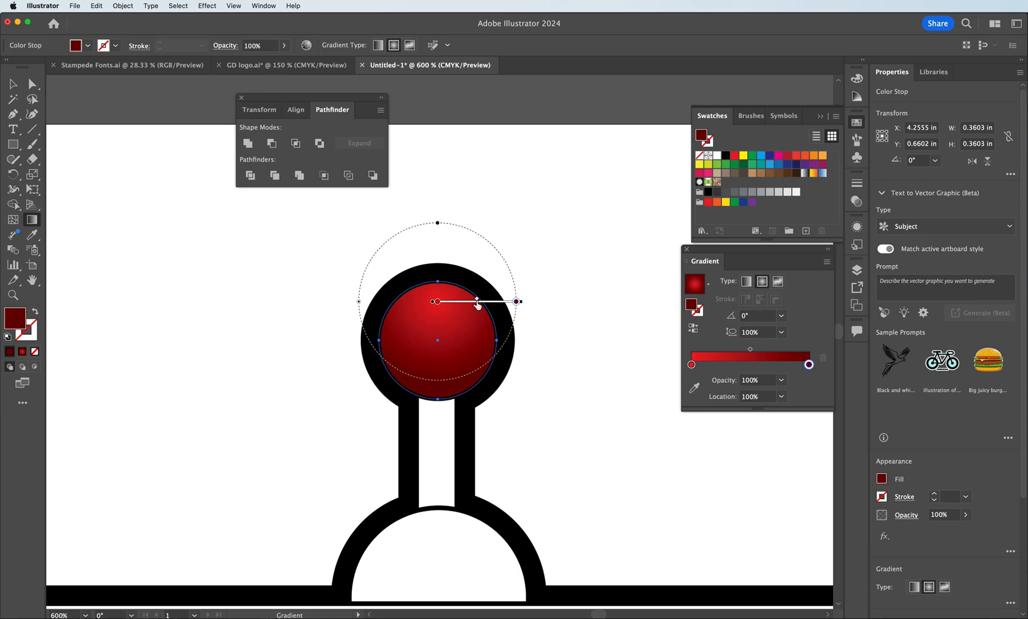
{"action": "left_click_drag", "start_coordinate": [477, 298], "coordinate": [488, 299]}
{"action": "key", "text": "v"}
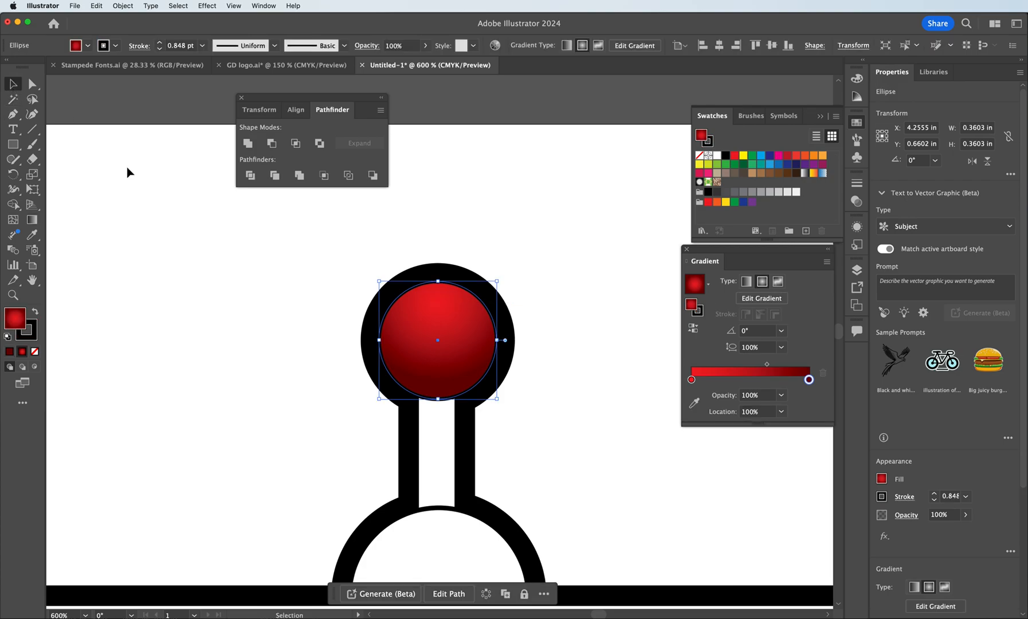
{"action": "left_click", "coordinate": [126, 169]}
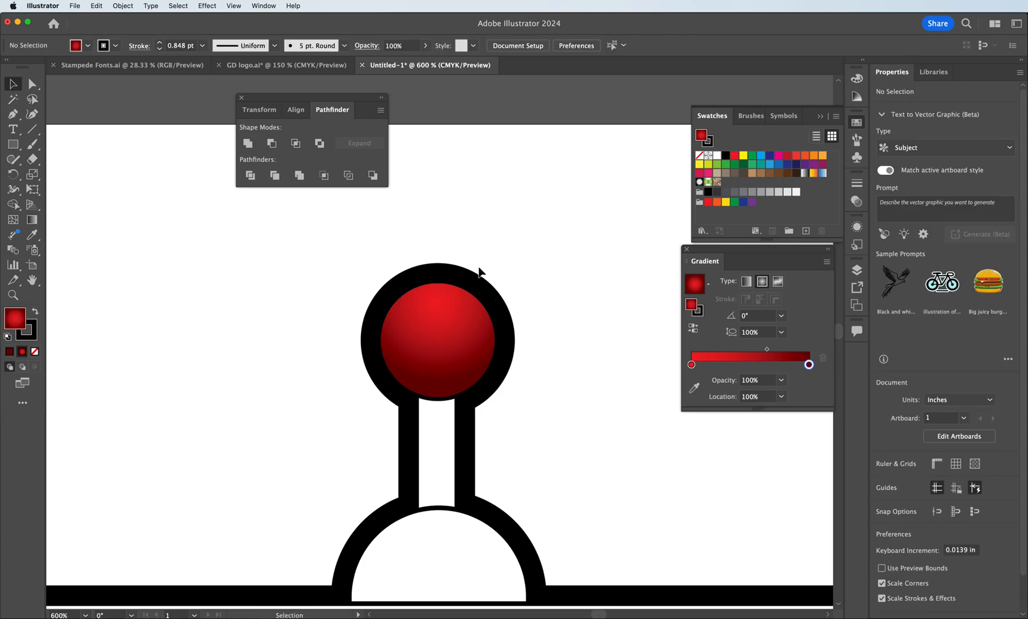
Select the robot's head, torso and both square shoulder blocks together
{"action": "key", "text": "super+minus"}
{"action": "key", "text": "super+minus"}
{"action": "scroll", "coordinate": [473, 283], "scroll_direction": "down", "scroll_amount": 3}
{"action": "key", "text": "super+minus"}
{"action": "key", "text": "super+minus"}
{"action": "scroll", "coordinate": [473, 426], "scroll_direction": "down", "scroll_amount": 3}
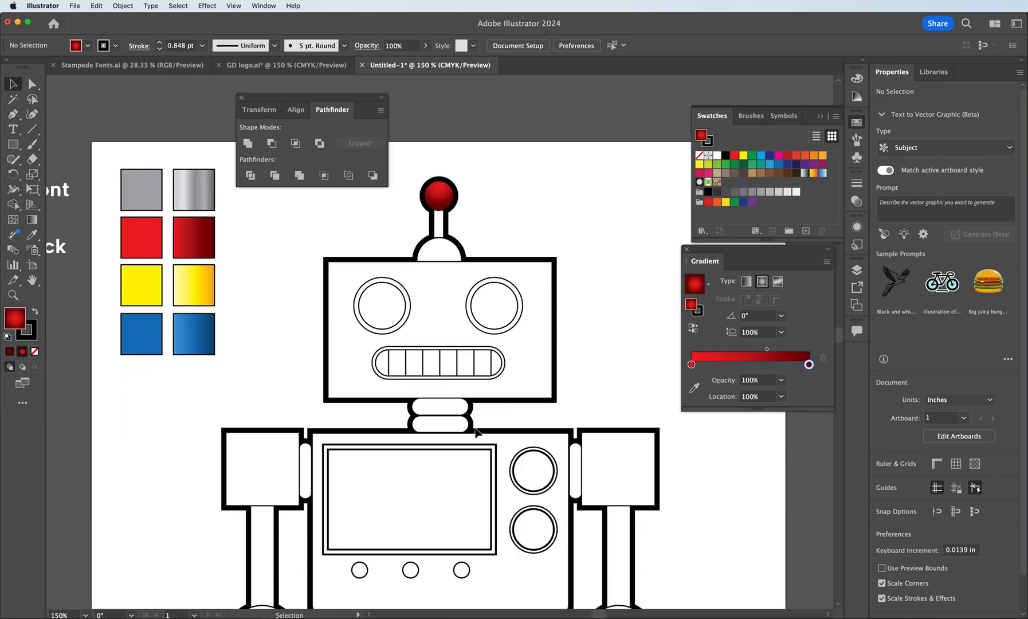
{"action": "scroll", "coordinate": [476, 431], "scroll_direction": "down", "scroll_amount": 3}
{"action": "left_click", "coordinate": [432, 275]}
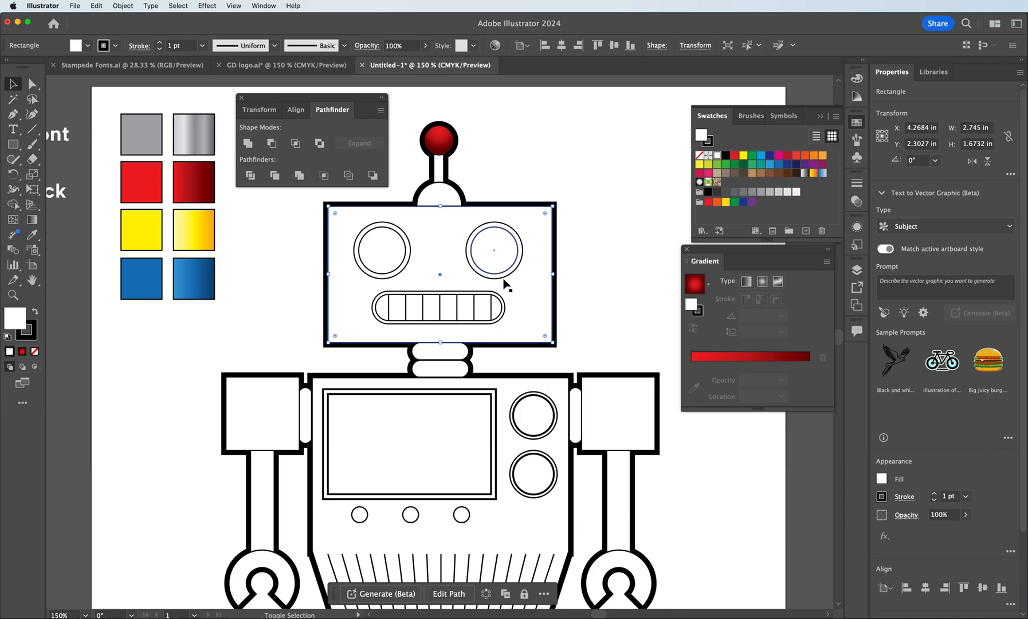
{"action": "left_click", "coordinate": [509, 385], "text": "shift"}
{"action": "left_click", "coordinate": [275, 403], "text": "shift"}
{"action": "left_click", "coordinate": [586, 404], "text": "shift"}
Add both legs, the arm shafts, antenna stem and antenna dome to the selection, and fill everything with the sampled silver gradient
{"action": "scroll", "coordinate": [491, 358], "scroll_direction": "down", "scroll_amount": 6}
{"action": "scroll", "coordinate": [491, 358], "scroll_direction": "down", "scroll_amount": 7}
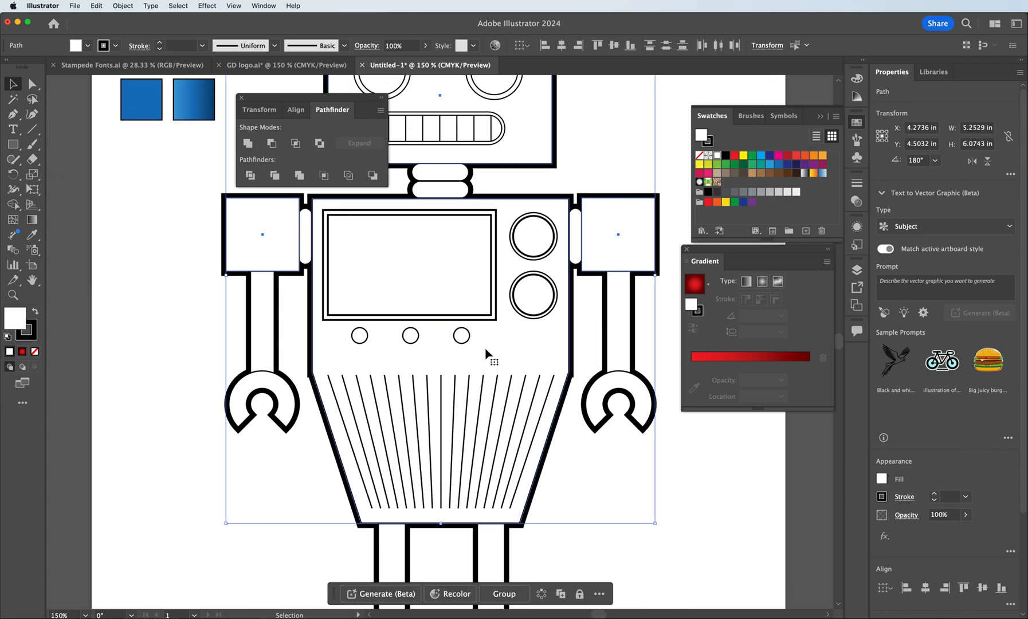
{"action": "left_click", "coordinate": [401, 496], "text": "shift"}
{"action": "left_click", "coordinate": [484, 485], "text": "shift"}
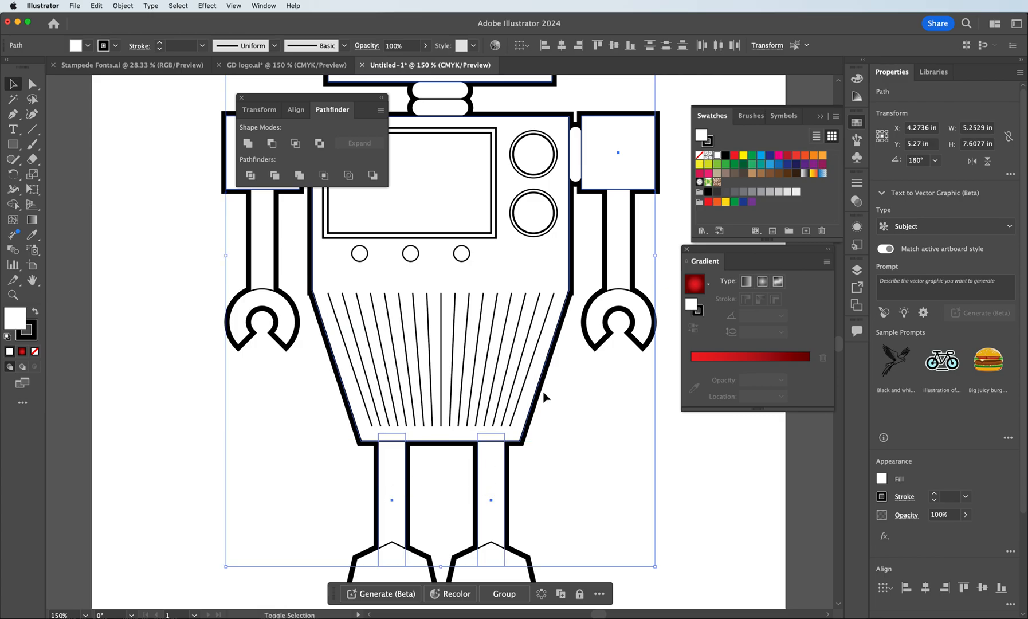
{"action": "left_click", "coordinate": [246, 267], "text": "shift"}
{"action": "scroll", "coordinate": [382, 309], "scroll_direction": "up", "scroll_amount": 13}
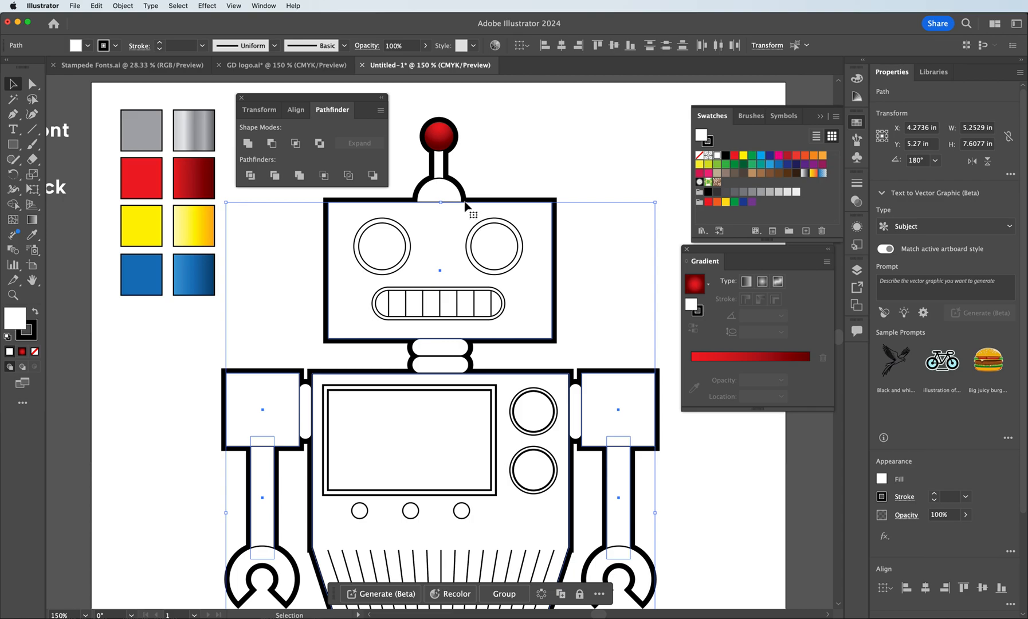
{"action": "left_click", "coordinate": [435, 195], "text": "shift"}
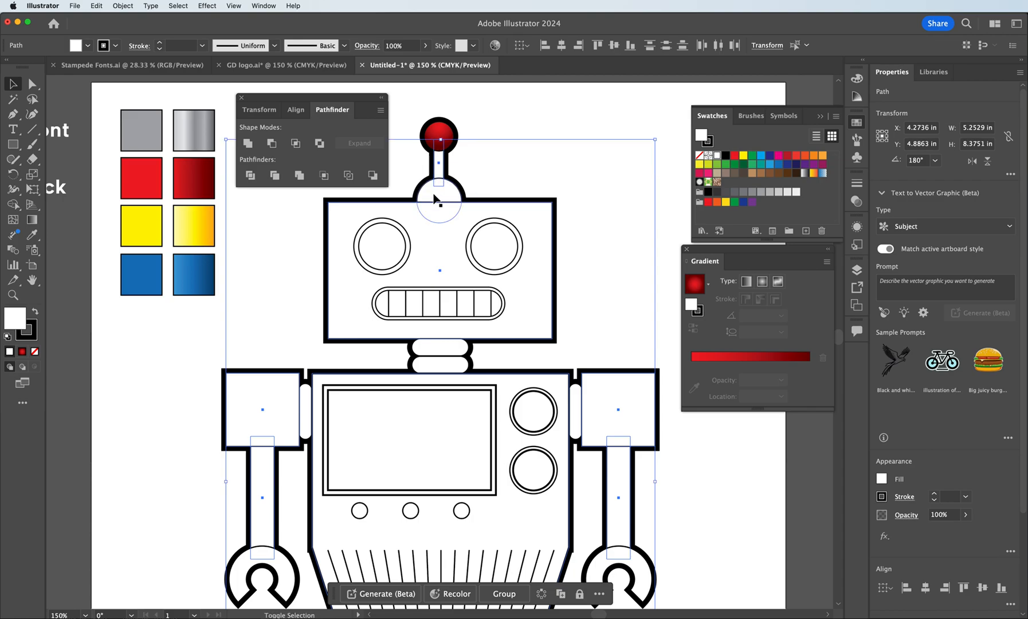
{"action": "left_click", "coordinate": [33, 235]}
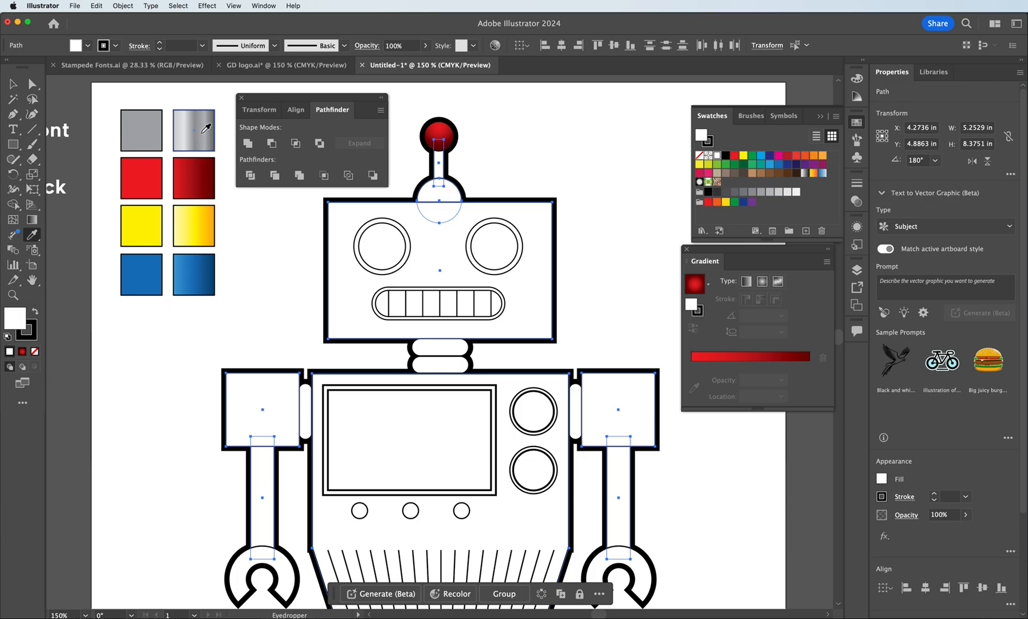
{"action": "left_click", "coordinate": [202, 132]}
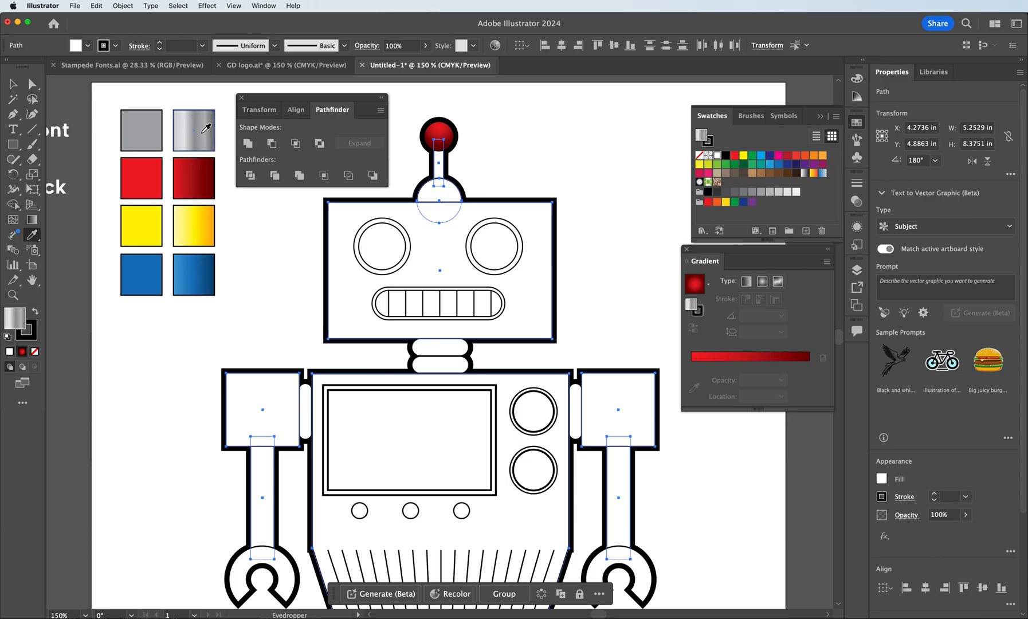
{"action": "scroll", "coordinate": [509, 294], "scroll_direction": "down", "scroll_amount": 3}
{"action": "scroll", "coordinate": [509, 295], "scroll_direction": "up", "scroll_amount": 3}
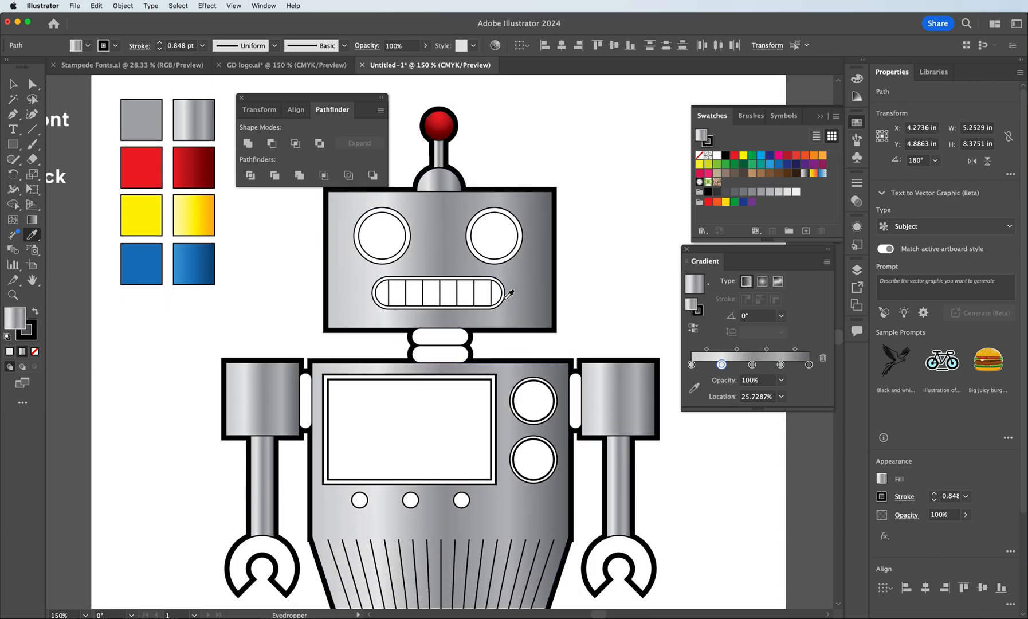
{"action": "scroll", "coordinate": [504, 343], "scroll_direction": "down", "scroll_amount": 15}
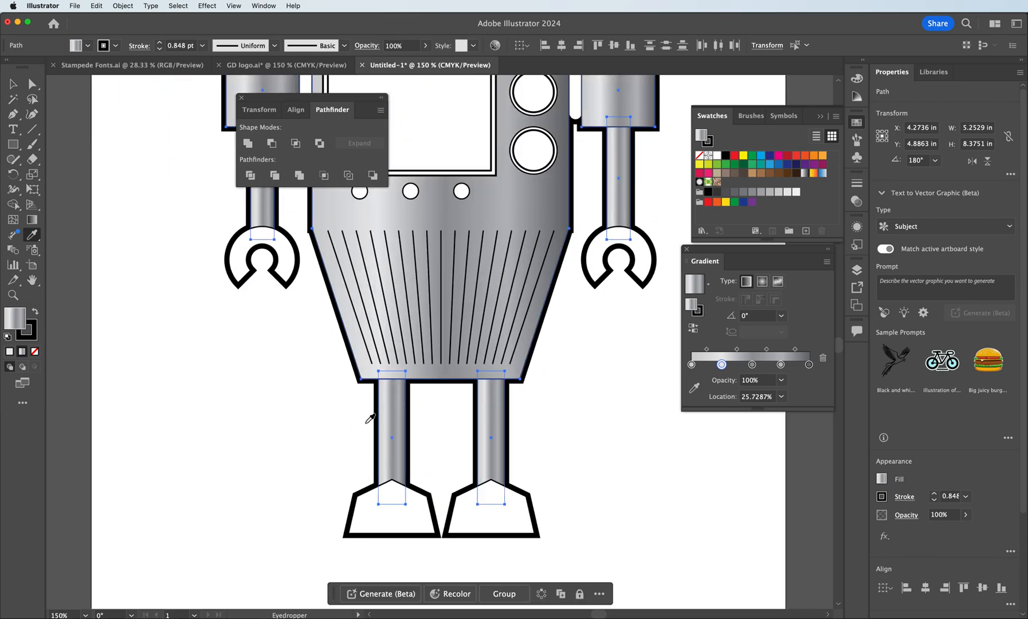
Make the antenna dome's silver gradient radial and remove its three middle colour stops, keeping only the two end stops
{"action": "scroll", "coordinate": [395, 355], "scroll_direction": "up", "scroll_amount": 10}
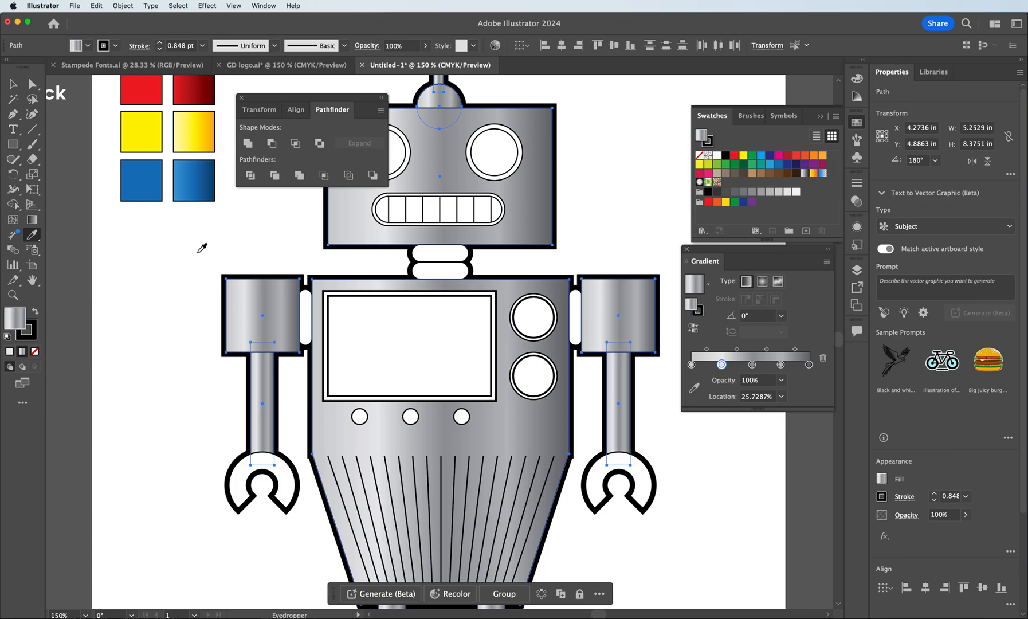
{"action": "left_click", "coordinate": [12, 84]}
{"action": "left_click", "coordinate": [277, 232]}
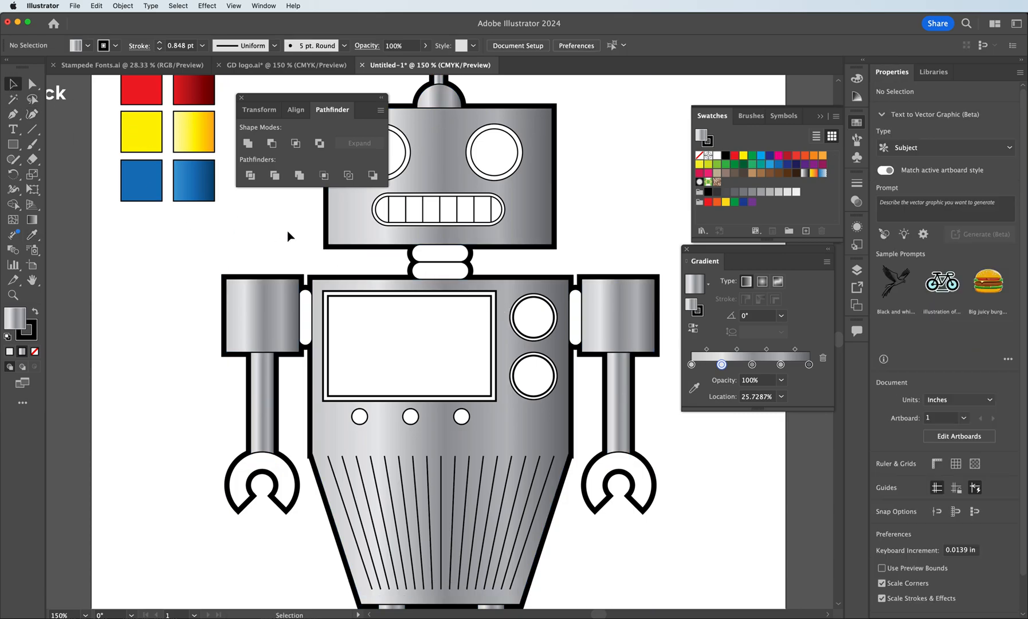
{"action": "scroll", "coordinate": [483, 343], "scroll_direction": "up", "scroll_amount": 5}
{"action": "scroll", "coordinate": [483, 342], "scroll_direction": "up", "scroll_amount": 2}
{"action": "left_click", "coordinate": [447, 238]}
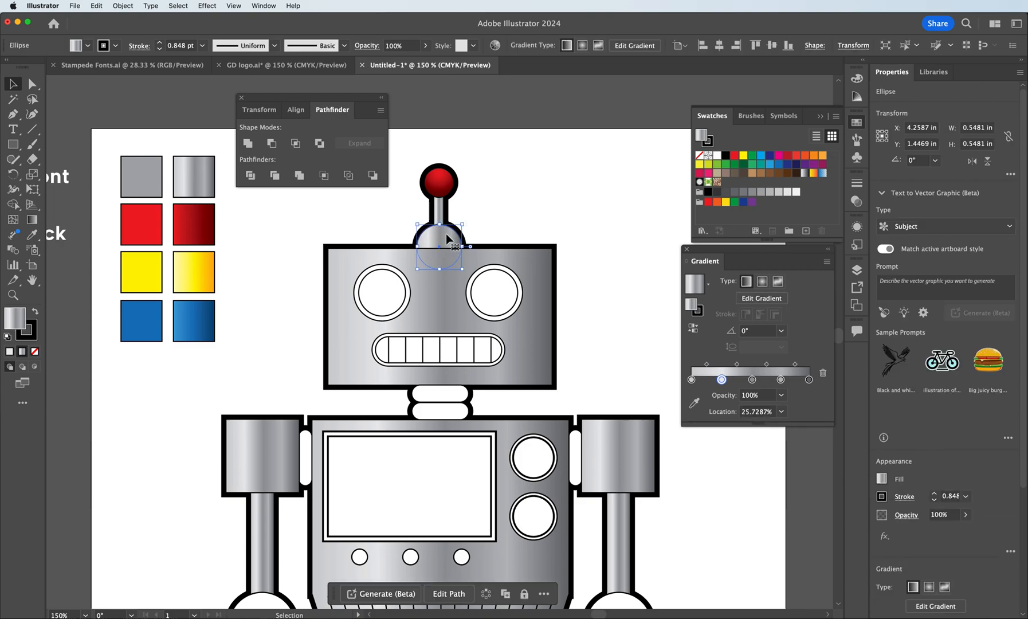
{"action": "left_click", "coordinate": [762, 282]}
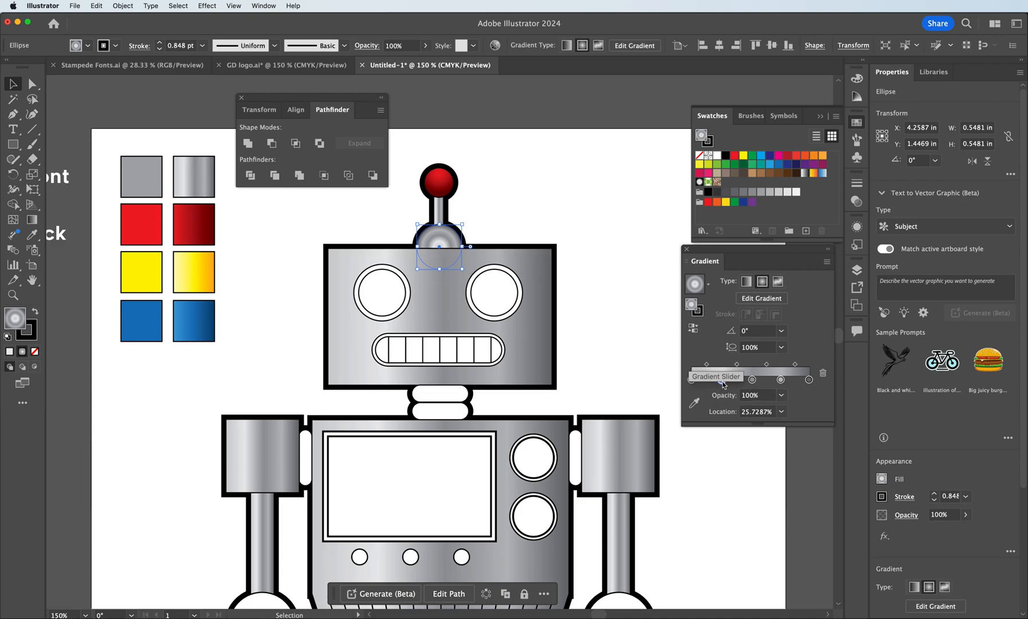
{"action": "left_click_drag", "start_coordinate": [752, 379], "coordinate": [754, 414]}
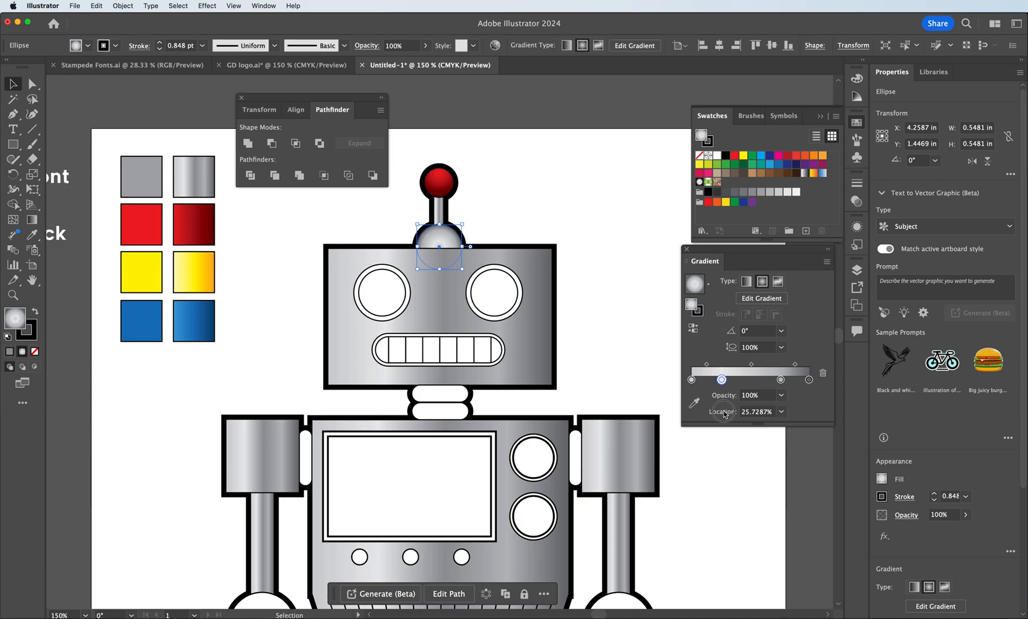
{"action": "left_click_drag", "start_coordinate": [721, 379], "coordinate": [723, 414]}
{"action": "left_click_drag", "start_coordinate": [782, 385], "coordinate": [783, 413]}
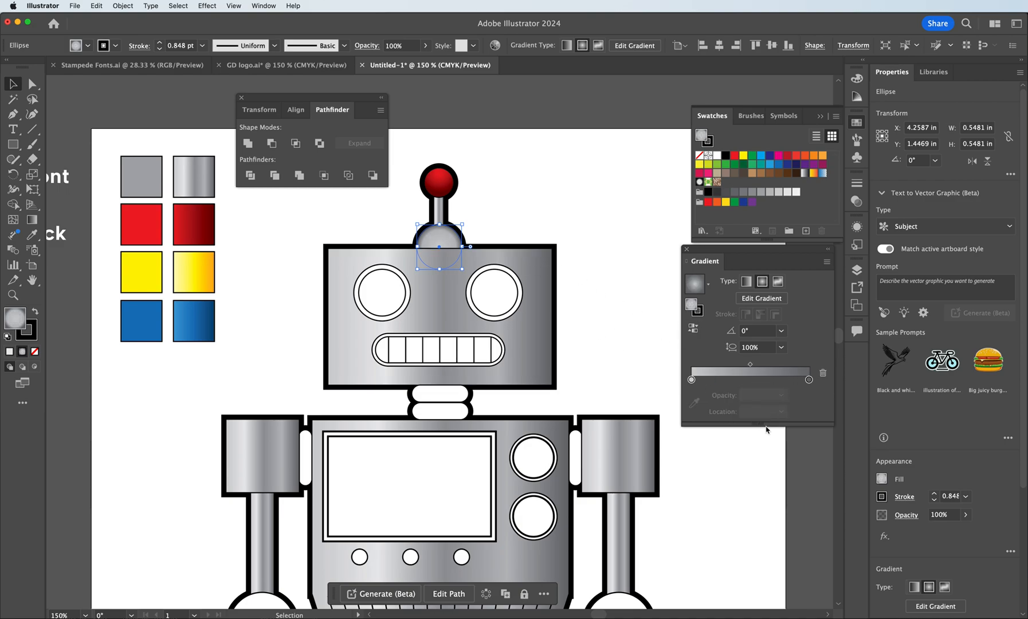
{"action": "left_click", "coordinate": [35, 224]}
{"action": "left_click", "coordinate": [438, 247]}
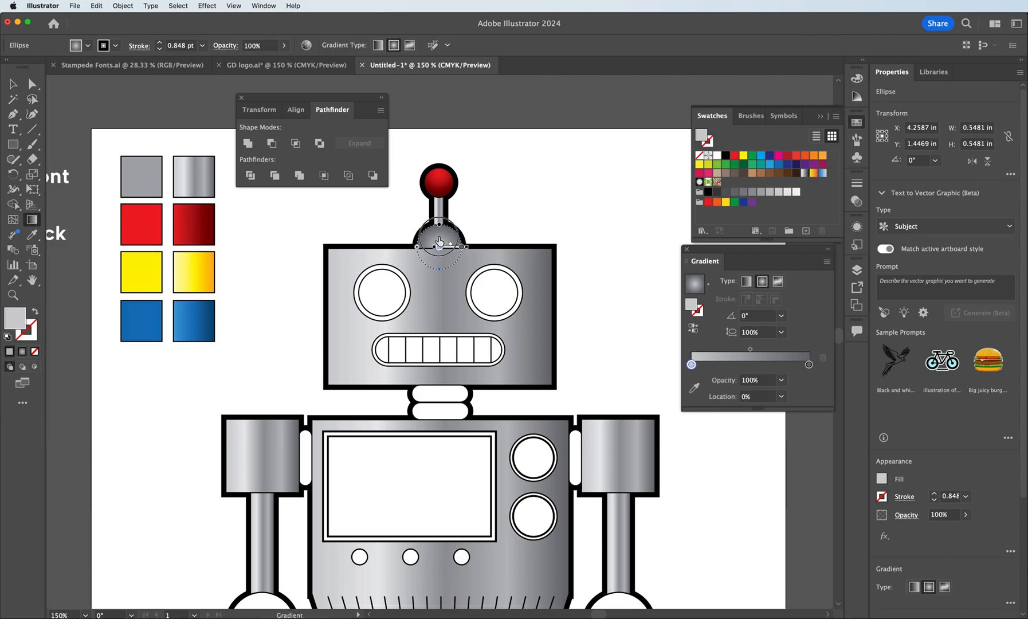
{"action": "left_click", "coordinate": [450, 247]}
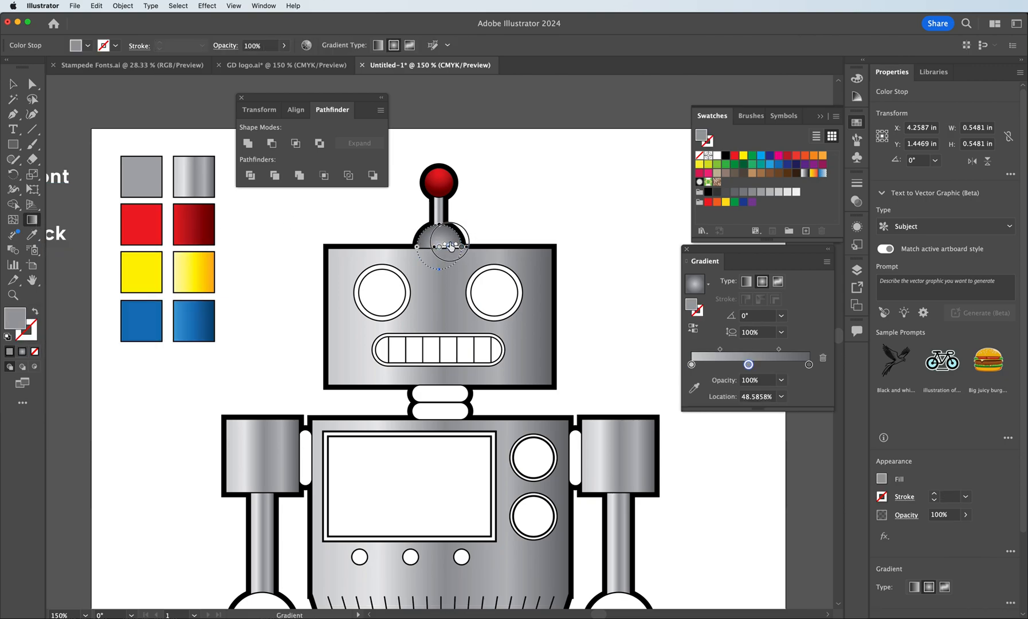
{"action": "left_click_drag", "start_coordinate": [450, 248], "coordinate": [449, 285]}
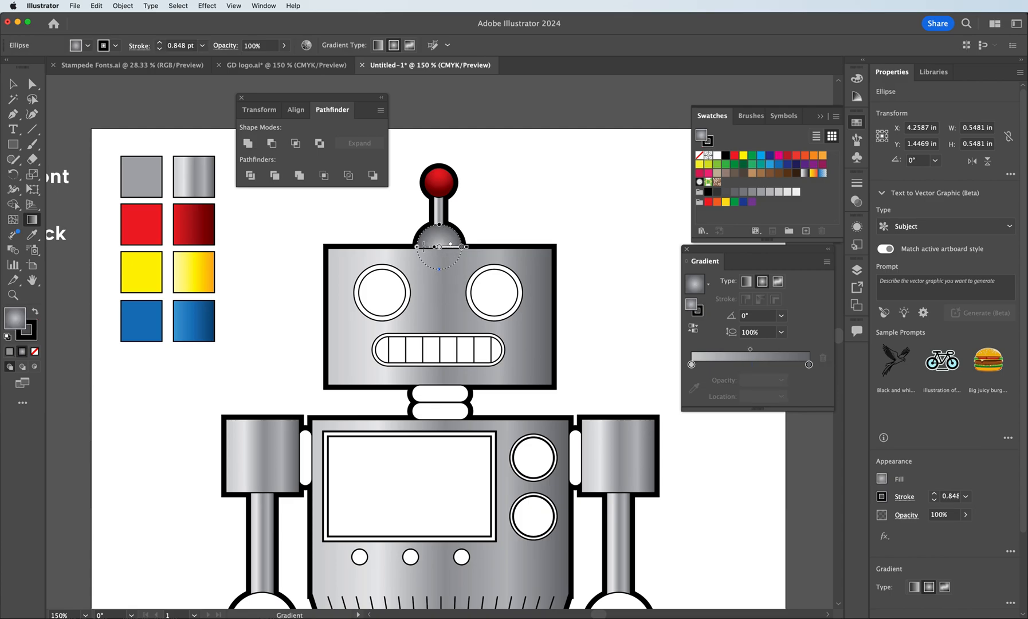
Shift the antenna dome's radial gradient centre upward and enlarge its radius slightly past the dome's outline
{"action": "key", "text": "v"}
{"action": "key", "text": "super+equal"}
{"action": "key", "text": "super+equal"}
{"action": "key", "text": "super+equal"}
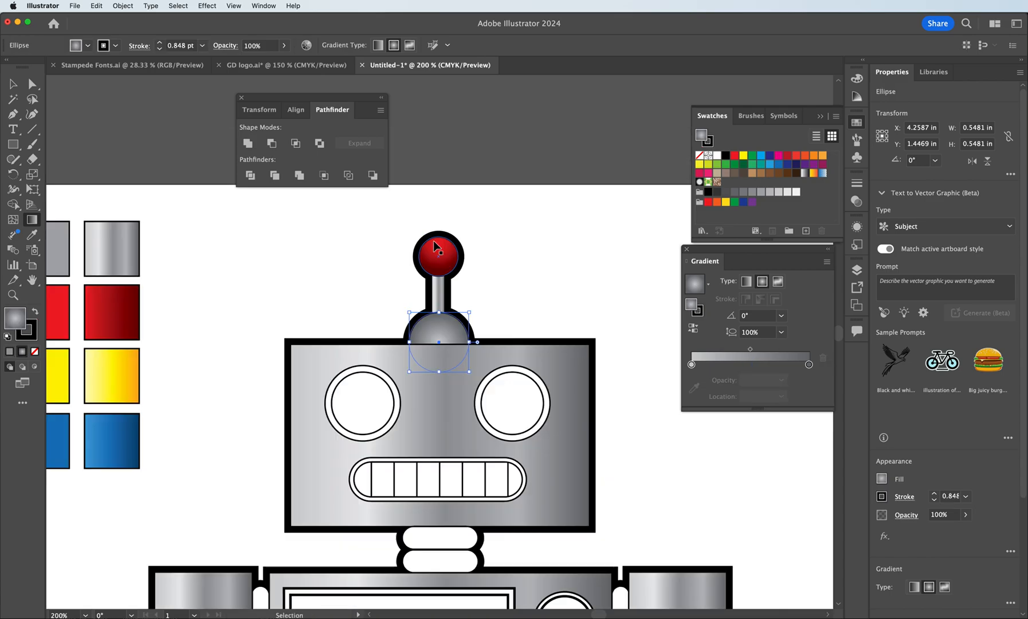
{"action": "key", "text": "g"}
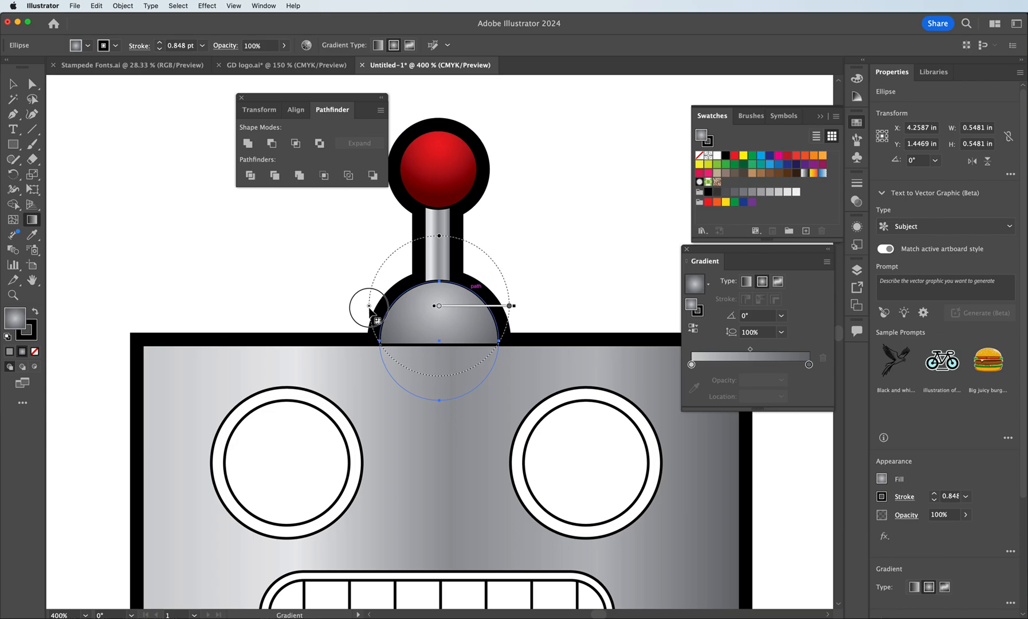
{"action": "key", "text": "v"}
{"action": "key", "text": "g"}
{"action": "key", "text": "super+minus"}
{"action": "key", "text": "super+minus"}
{"action": "key", "text": "super+minus"}
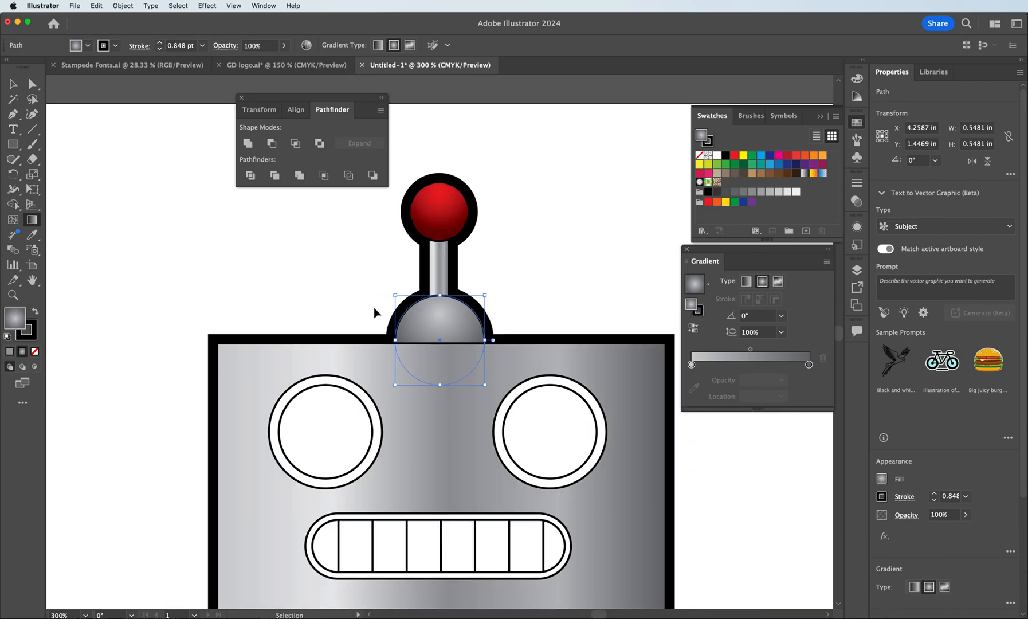
{"action": "key", "text": "v"}
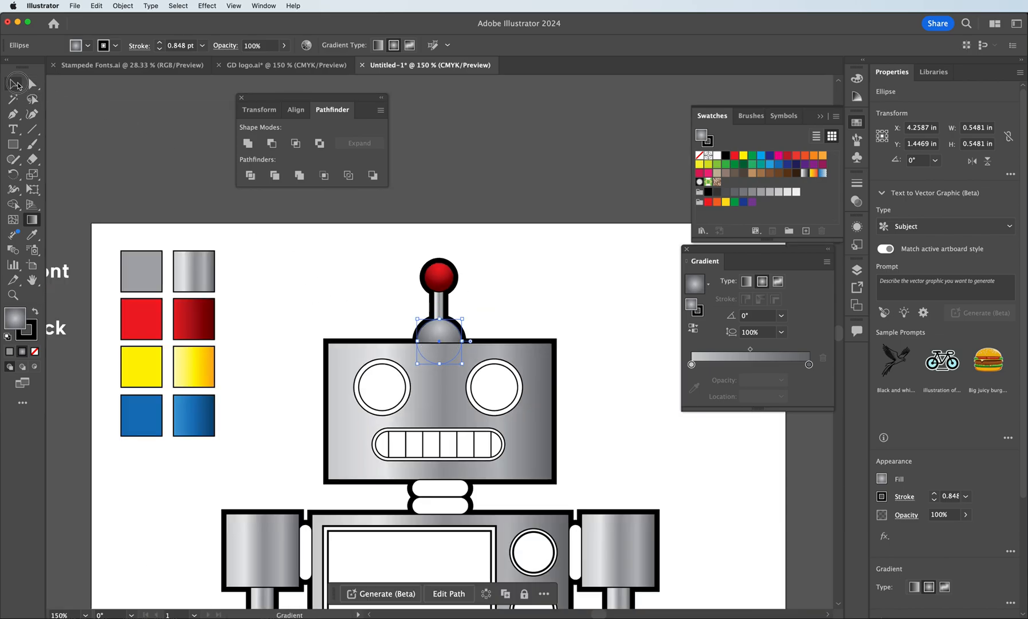
{"action": "left_click", "coordinate": [275, 248]}
Redraw the silver gradient on both square shoulder blocks vertically at -90°, starting above the blocks and ending at their lower edges
{"action": "scroll", "coordinate": [363, 288], "scroll_direction": "down", "scroll_amount": 5}
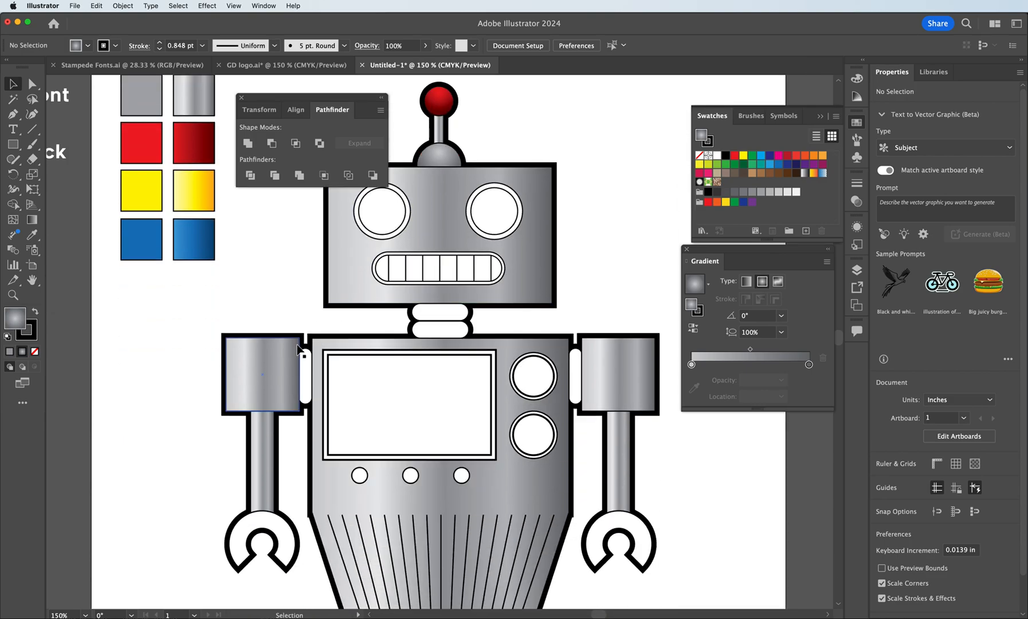
{"action": "left_click", "coordinate": [272, 356]}
{"action": "left_click", "coordinate": [633, 369], "text": "shift"}
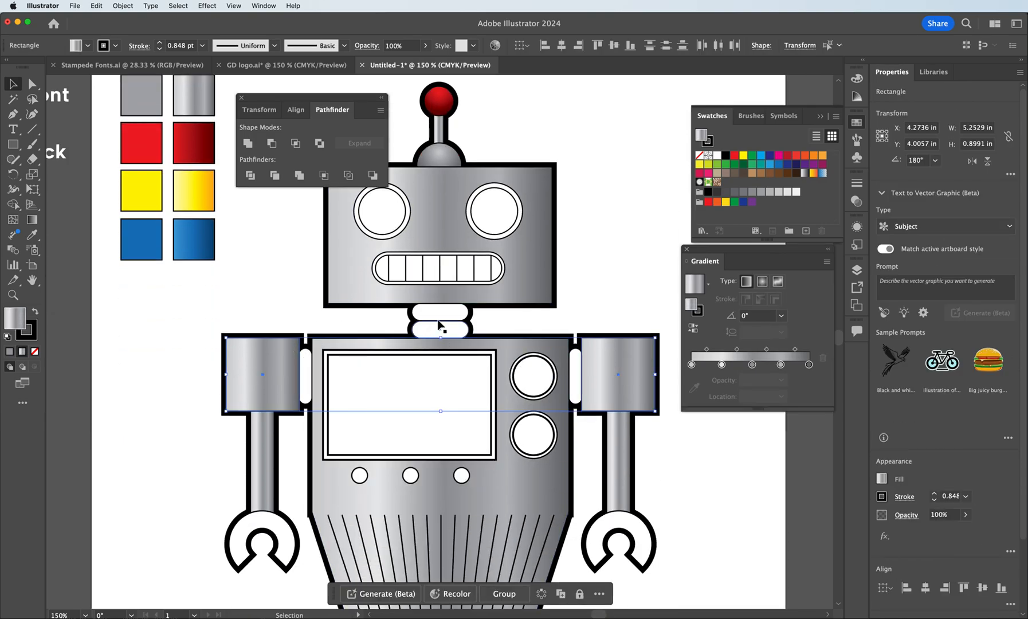
{"action": "left_click", "coordinate": [32, 220]}
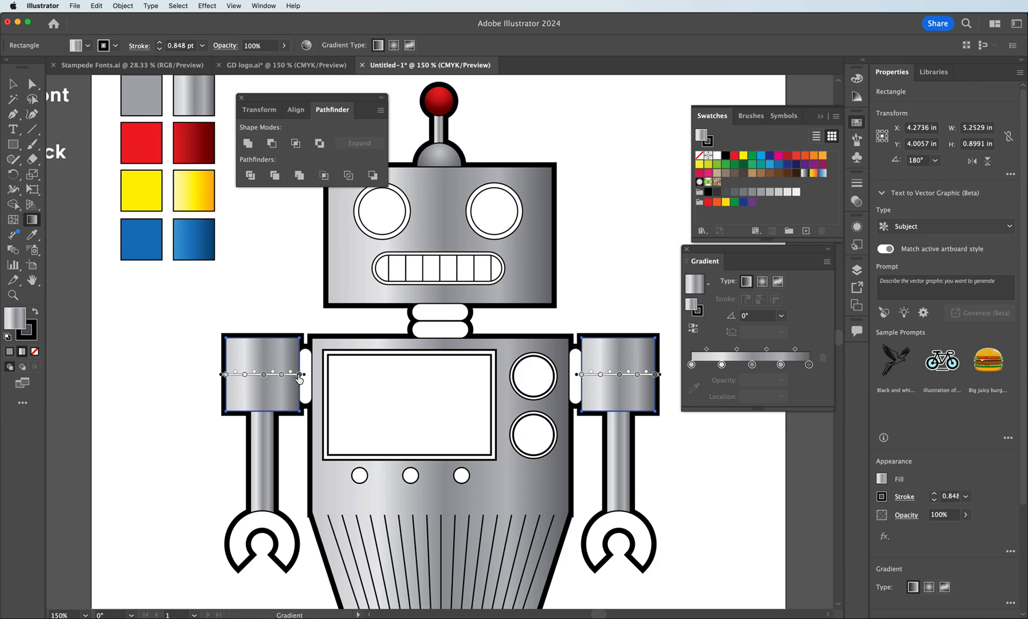
{"action": "mouse_move", "coordinate": [264, 336]}
{"action": "left_mouse_down"}
{"action": "mouse_move", "coordinate": [262, 426]}
{"action": "mouse_move", "coordinate": [261, 412]}
{"action": "left_mouse_up"}
{"action": "left_click_drag", "start_coordinate": [262, 299], "coordinate": [275, 411]}
{"action": "scroll", "coordinate": [438, 356], "scroll_direction": "down", "scroll_amount": 3}
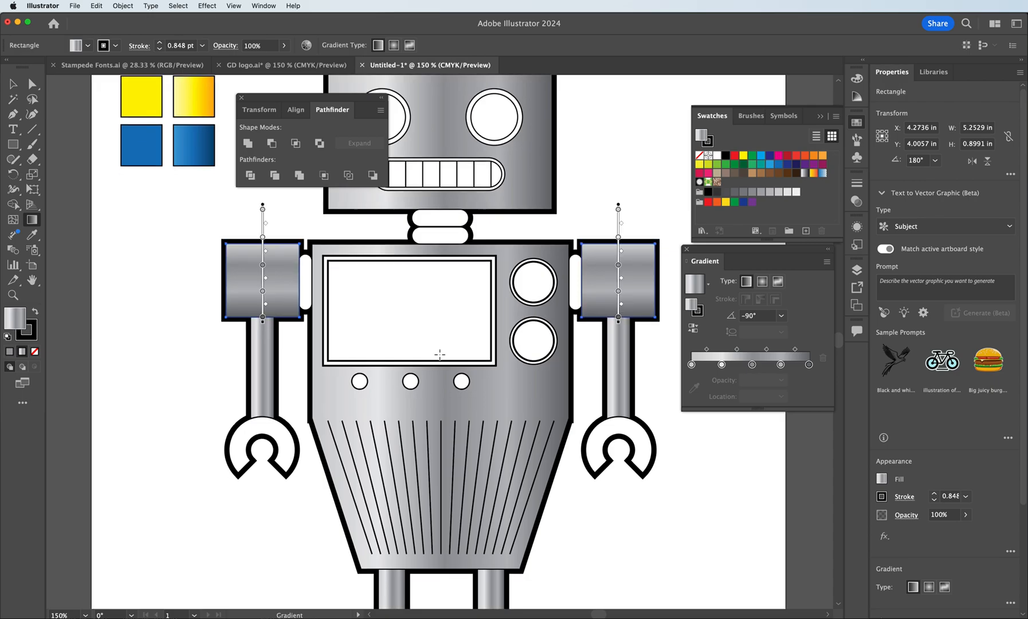
{"action": "key", "text": "super+minus"}
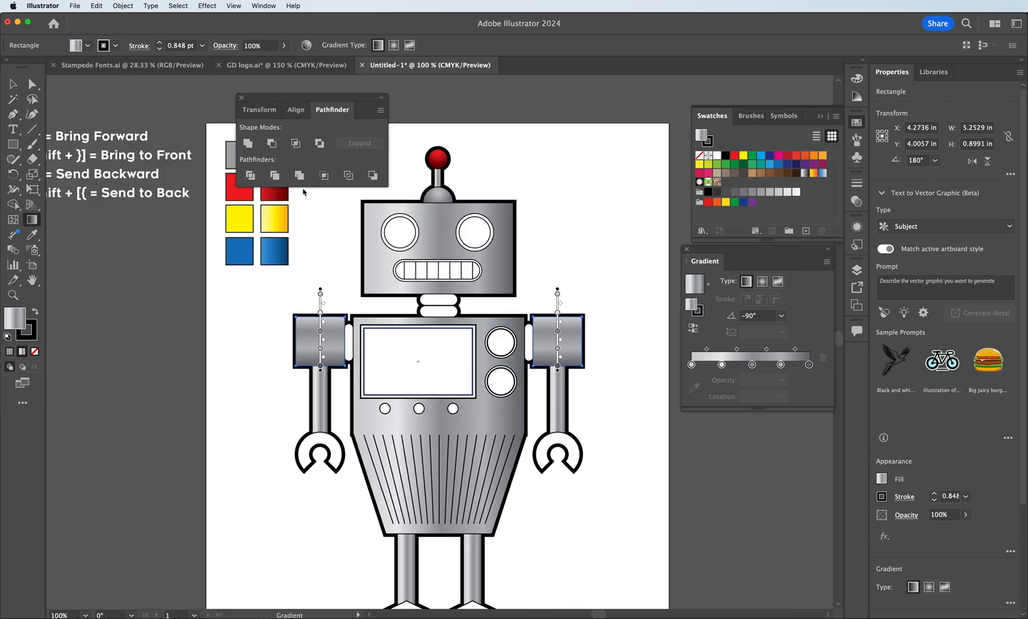
{"action": "left_click", "coordinate": [13, 83]}
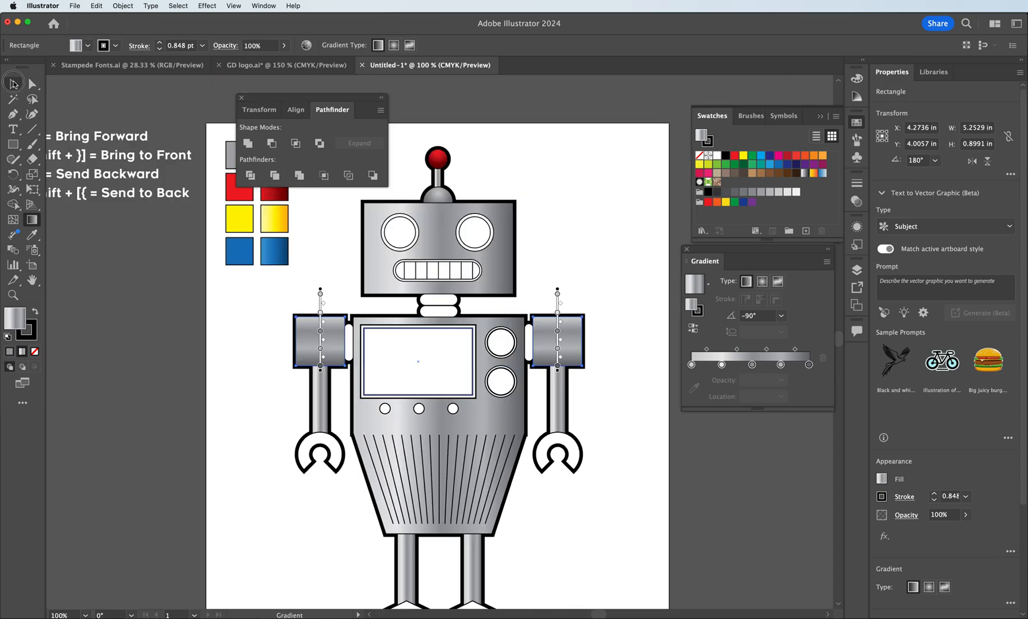
{"action": "left_click", "coordinate": [192, 114]}
Select both claw hands and both feet, and fill them with the red gradient sampled from its square using the Eyedropper
{"action": "scroll", "coordinate": [510, 235], "scroll_direction": "down", "scroll_amount": 5}
{"action": "scroll", "coordinate": [538, 251], "scroll_direction": "up", "scroll_amount": 6}
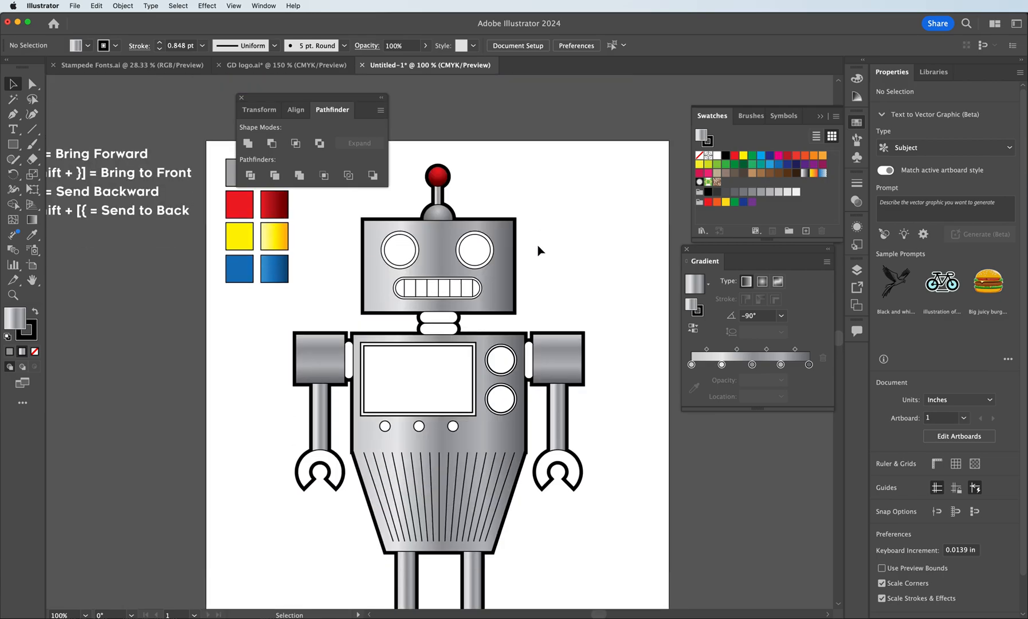
{"action": "scroll", "coordinate": [538, 250], "scroll_direction": "down", "scroll_amount": 5}
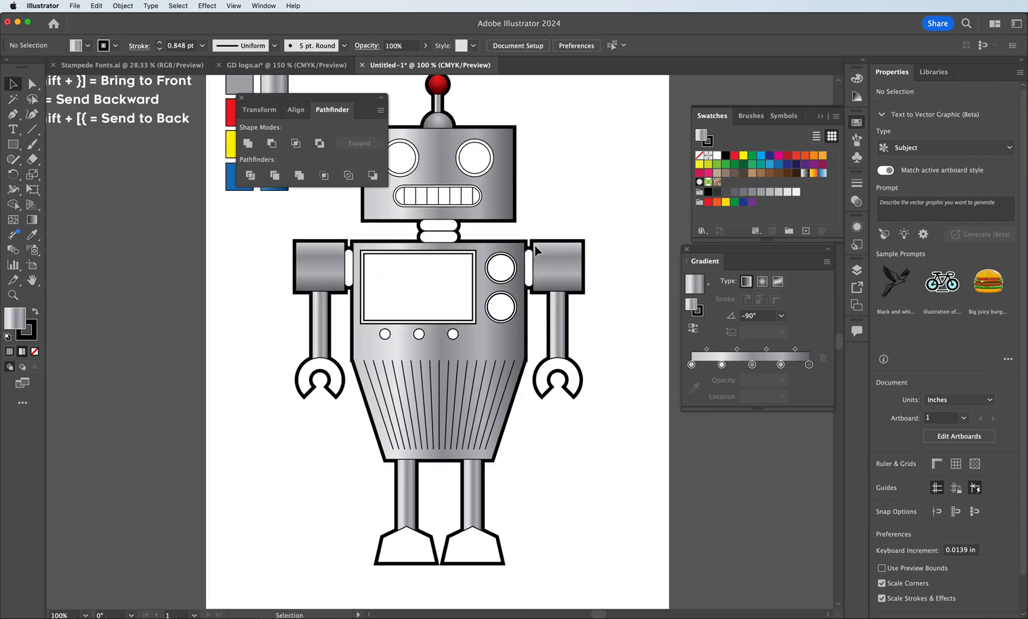
{"action": "left_click", "coordinate": [346, 379]}
{"action": "left_click", "coordinate": [547, 376], "text": "shift"}
{"action": "left_click", "coordinate": [480, 548], "text": "shift"}
{"action": "scroll", "coordinate": [389, 390], "scroll_direction": "up", "scroll_amount": 8}
{"action": "scroll", "coordinate": [388, 382], "scroll_direction": "down", "scroll_amount": 3}
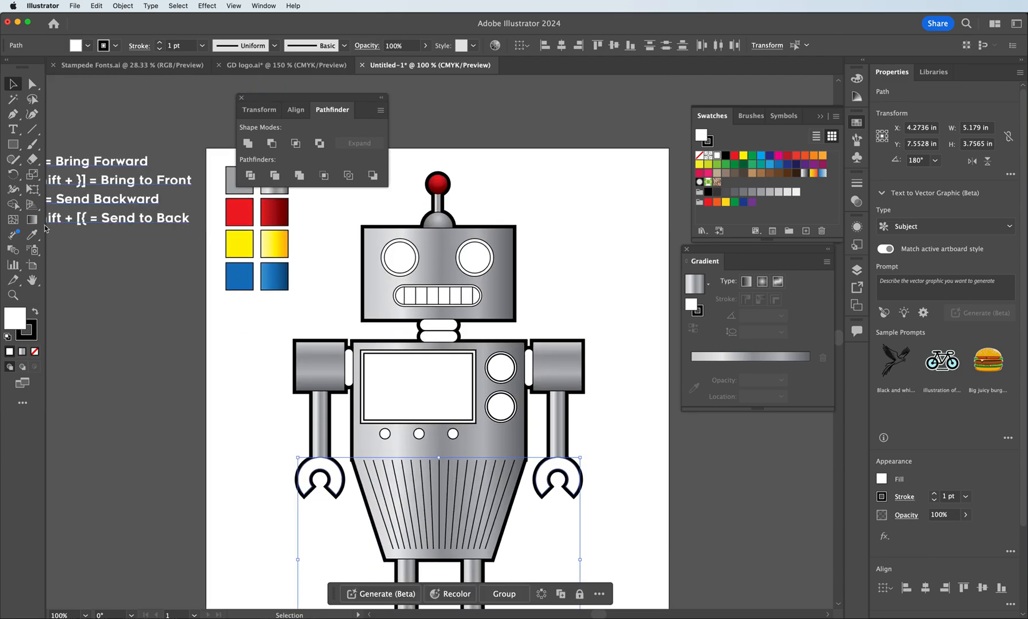
{"action": "left_click", "coordinate": [35, 235]}
{"action": "left_click", "coordinate": [275, 213]}
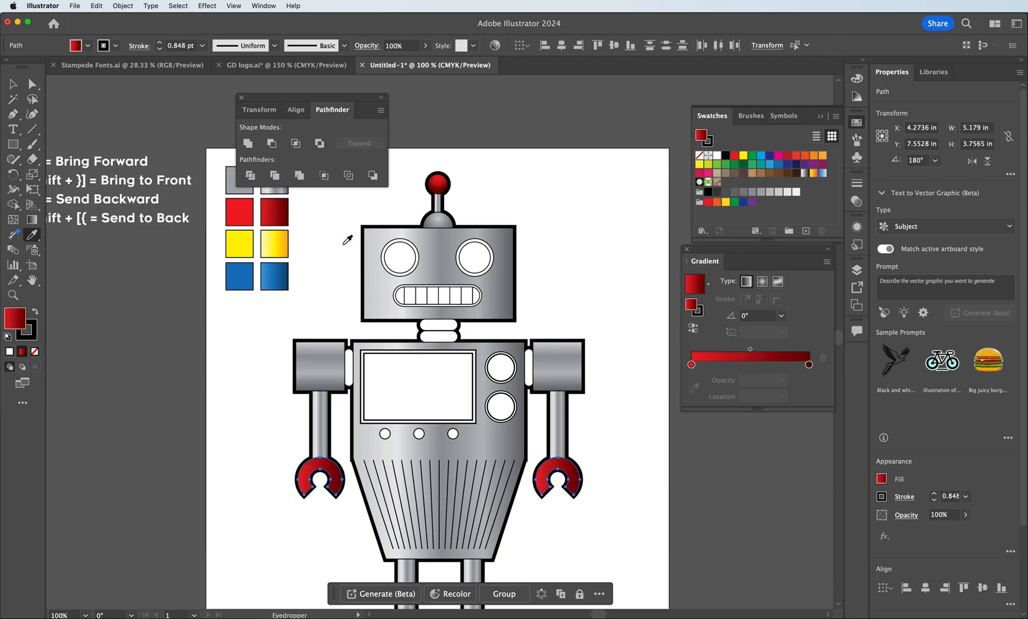
Redraw the red gradient on both claw hands vertically, from bright red above to dark red below
{"action": "scroll", "coordinate": [469, 313], "scroll_direction": "down", "scroll_amount": 4}
{"action": "scroll", "coordinate": [469, 313], "scroll_direction": "down", "scroll_amount": 2}
{"action": "left_click", "coordinate": [13, 84]}
{"action": "left_click", "coordinate": [270, 385]}
{"action": "left_click", "coordinate": [330, 343]}
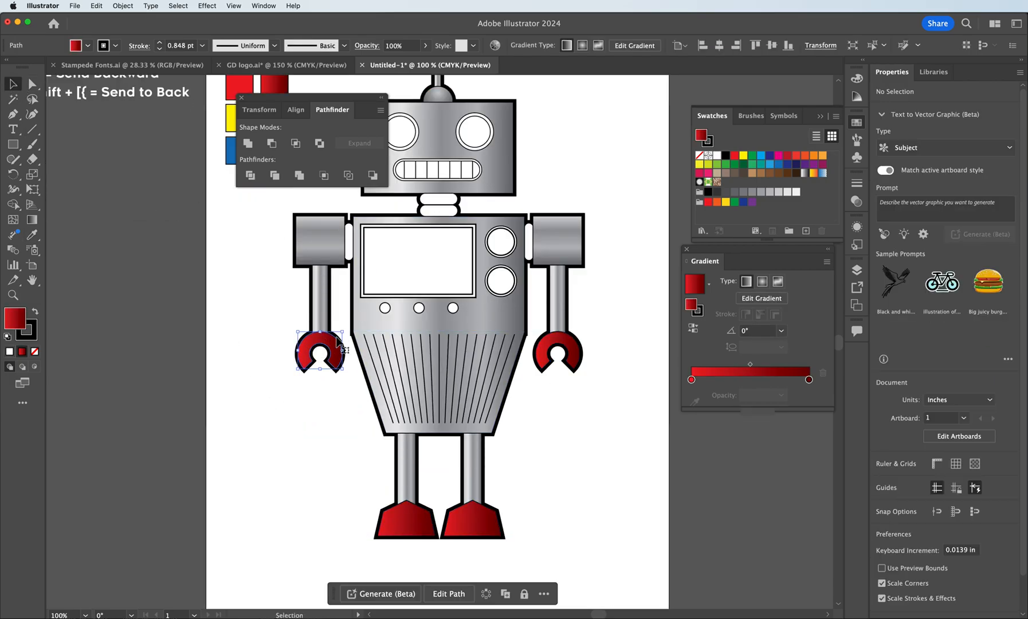
{"action": "left_click", "coordinate": [570, 347], "text": "shift"}
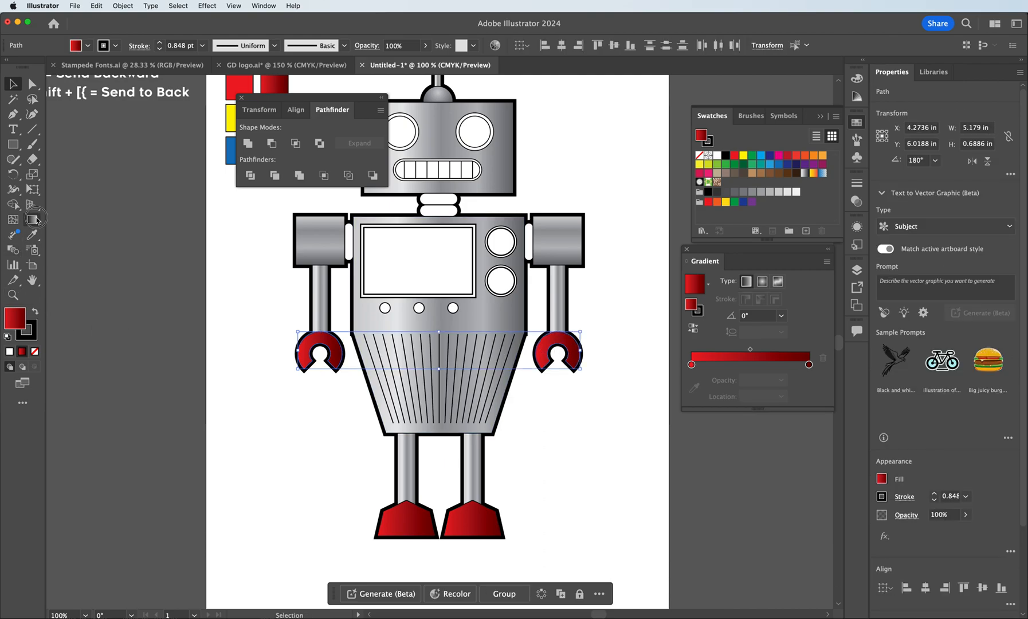
{"action": "left_click", "coordinate": [34, 220]}
{"action": "left_click_drag", "start_coordinate": [322, 326], "coordinate": [320, 378]}
Redraw the red gradient on both feet vertically at -90°, from bright red above to dark red below
{"action": "left_click", "coordinate": [12, 84]}
{"action": "left_click", "coordinate": [406, 518]}
{"action": "left_click", "coordinate": [473, 520], "text": "shift"}
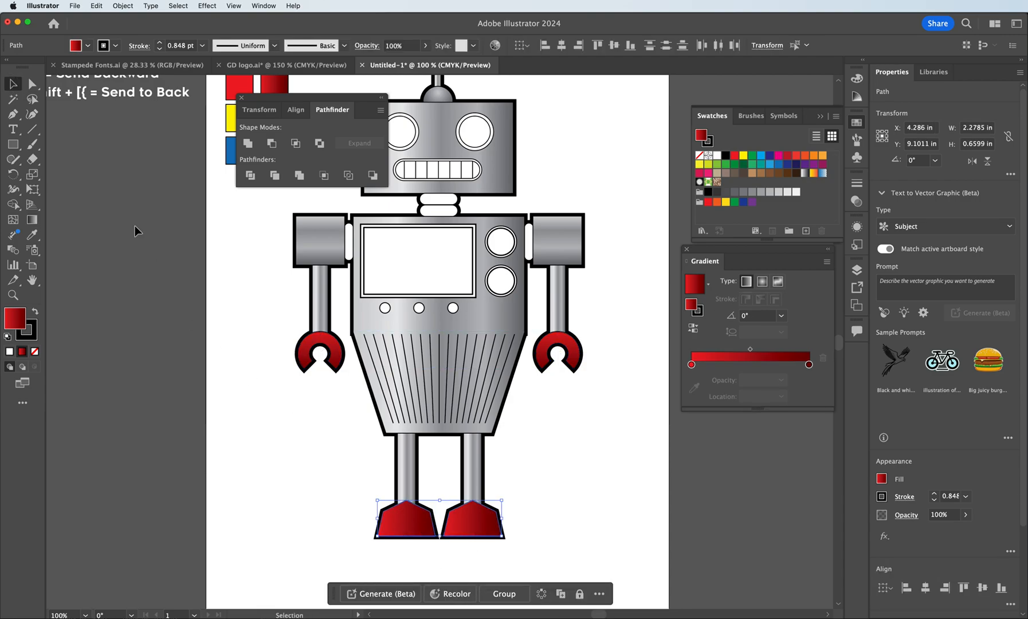
{"action": "left_click", "coordinate": [13, 204]}
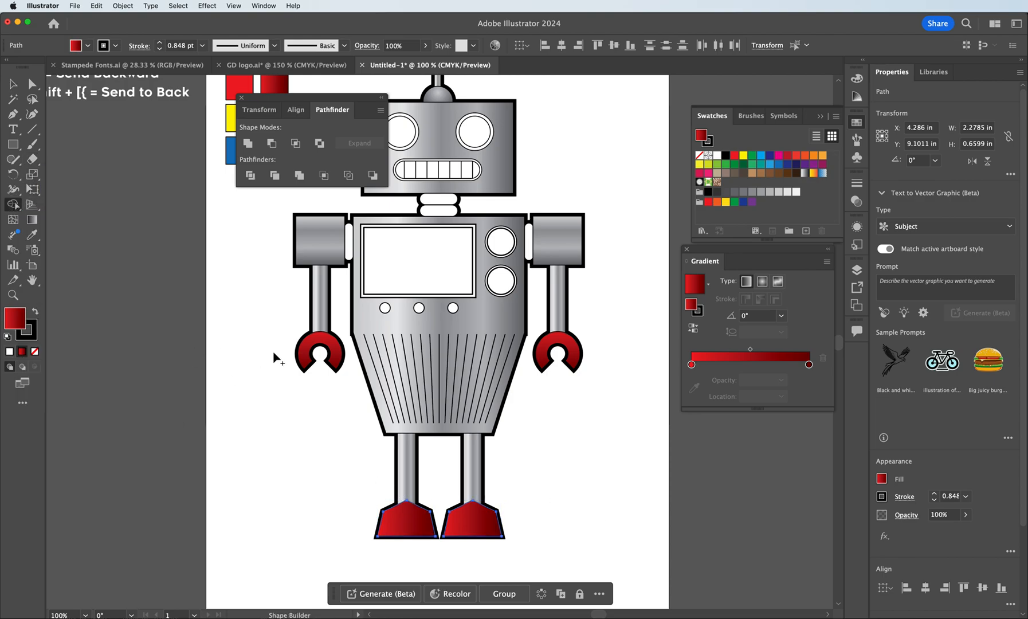
{"action": "left_click", "coordinate": [32, 219]}
{"action": "mouse_move", "coordinate": [399, 500]}
{"action": "left_mouse_down"}
{"action": "mouse_move", "coordinate": [399, 564]}
{"action": "mouse_move", "coordinate": [398, 545]}
{"action": "left_mouse_up"}
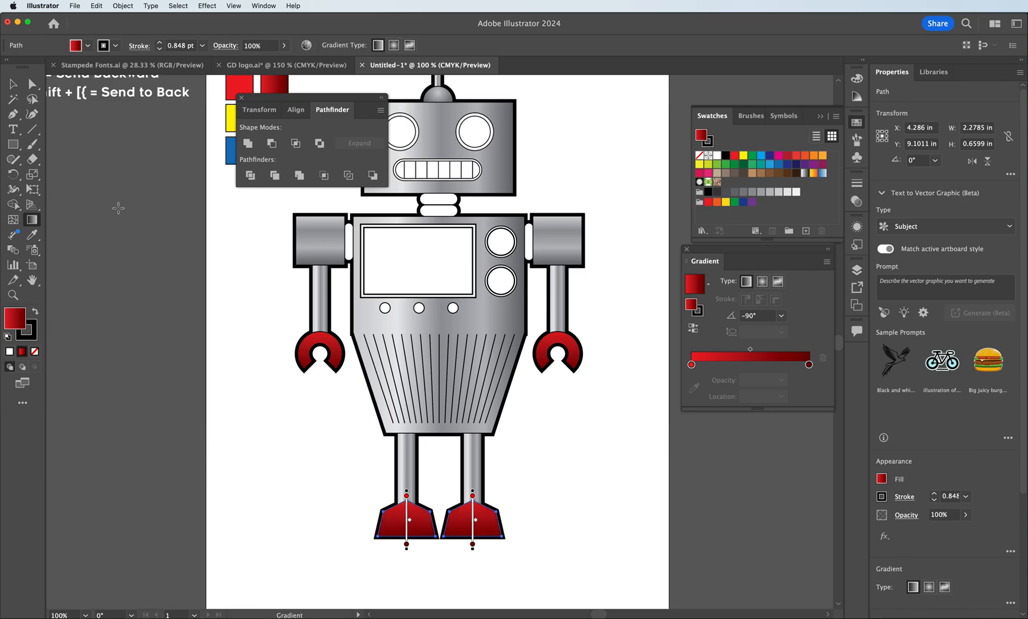
{"action": "left_click", "coordinate": [13, 84]}
{"action": "left_click", "coordinate": [319, 386]}
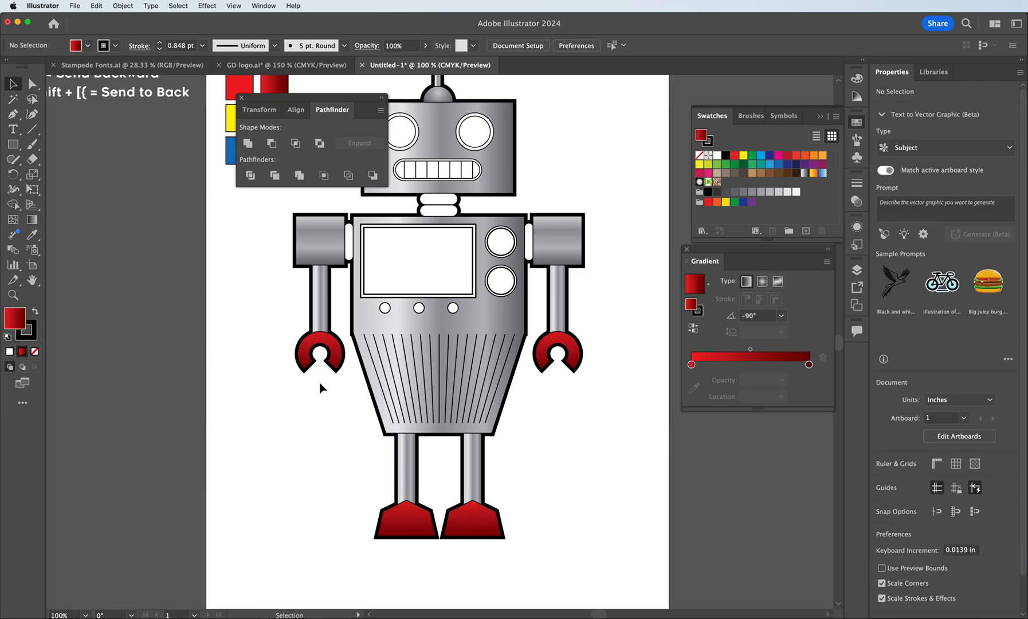
Fill the leftmost of the three small torso circles with the yellow gradient sampled from its square using the Eyedropper
{"action": "scroll", "coordinate": [347, 402], "scroll_direction": "down", "scroll_amount": 5}
{"action": "scroll", "coordinate": [347, 404], "scroll_direction": "up", "scroll_amount": 7}
{"action": "scroll", "coordinate": [347, 403], "scroll_direction": "down", "scroll_amount": 3}
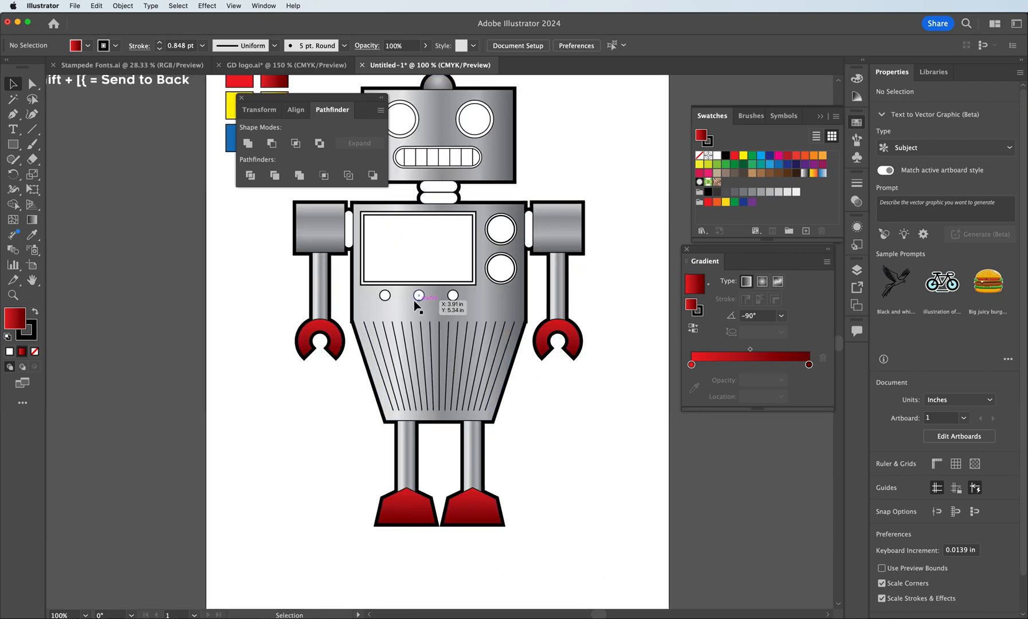
{"action": "left_click", "coordinate": [385, 296]}
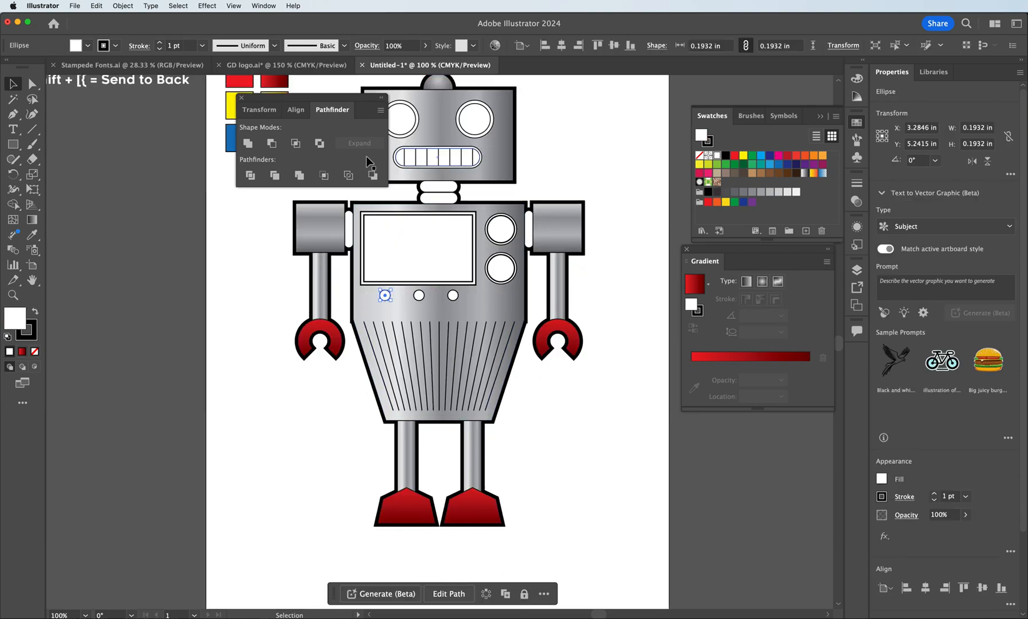
{"action": "left_click_drag", "start_coordinate": [314, 101], "coordinate": [168, 198]}
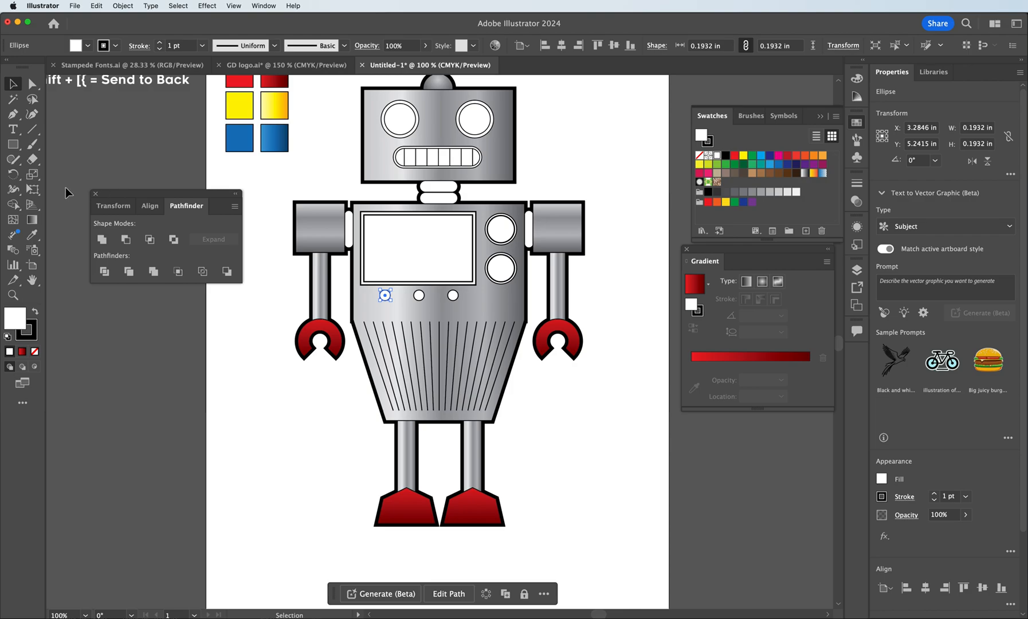
{"action": "left_click", "coordinate": [32, 235]}
{"action": "left_click", "coordinate": [273, 106]}
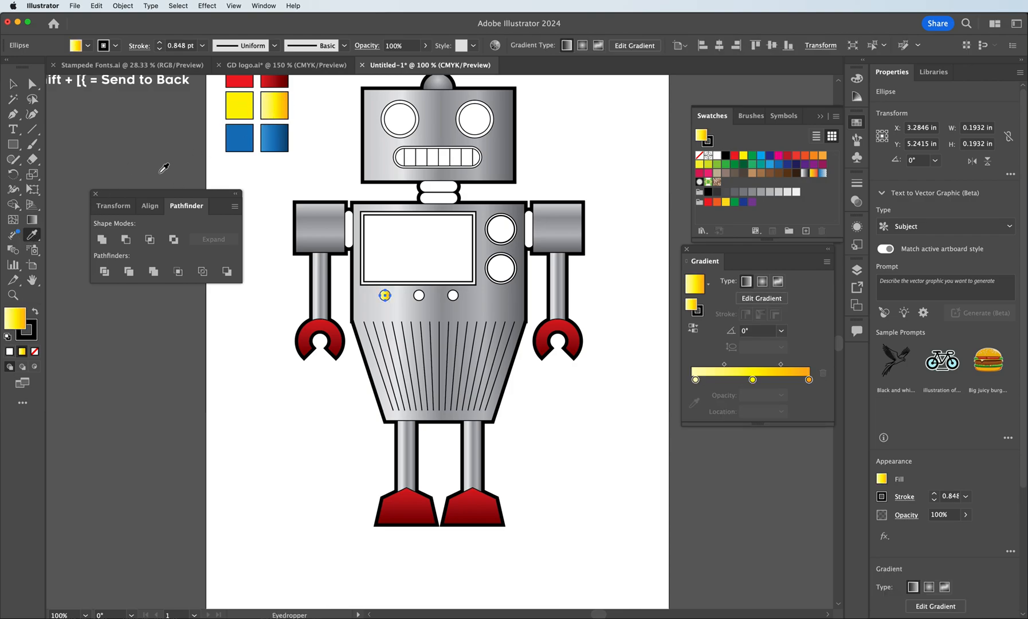
Set the gradient angle of the yellow small torso circle to -90°
{"action": "left_click", "coordinate": [13, 86]}
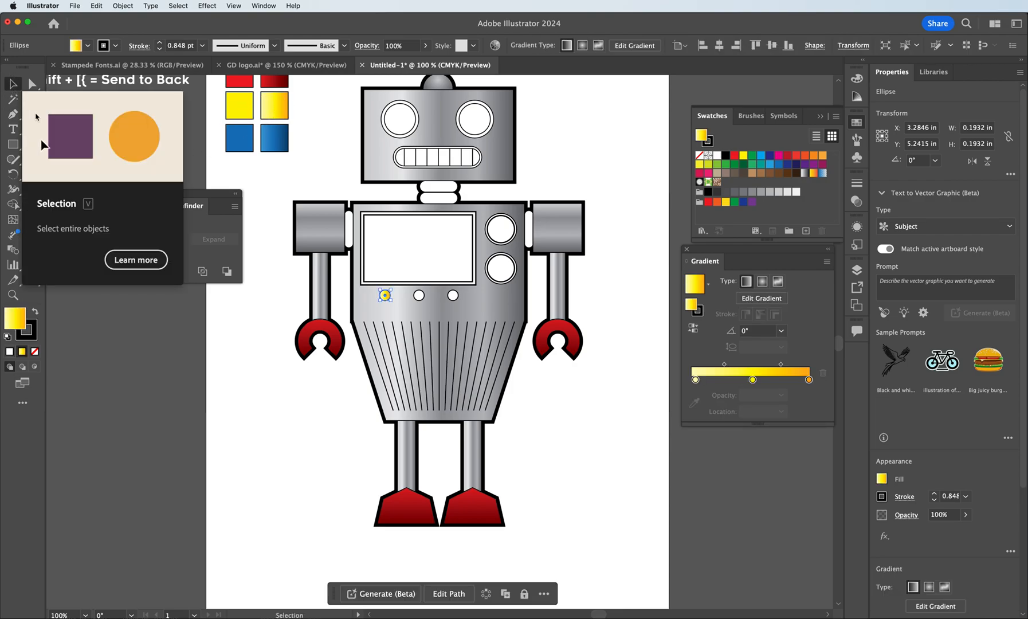
{"action": "left_click", "coordinate": [780, 330]}
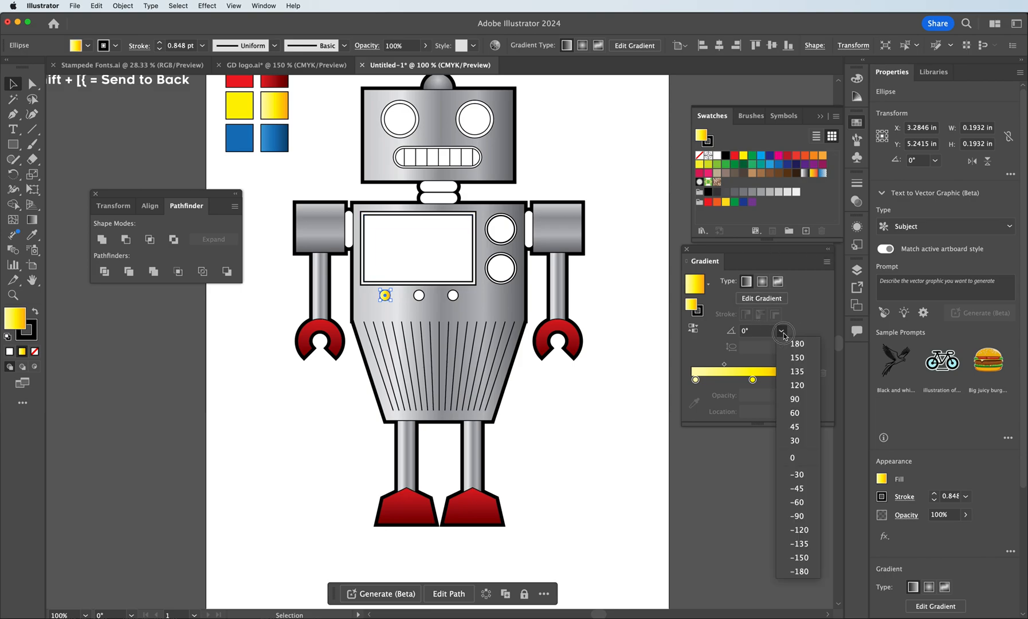
{"action": "left_click", "coordinate": [795, 398]}
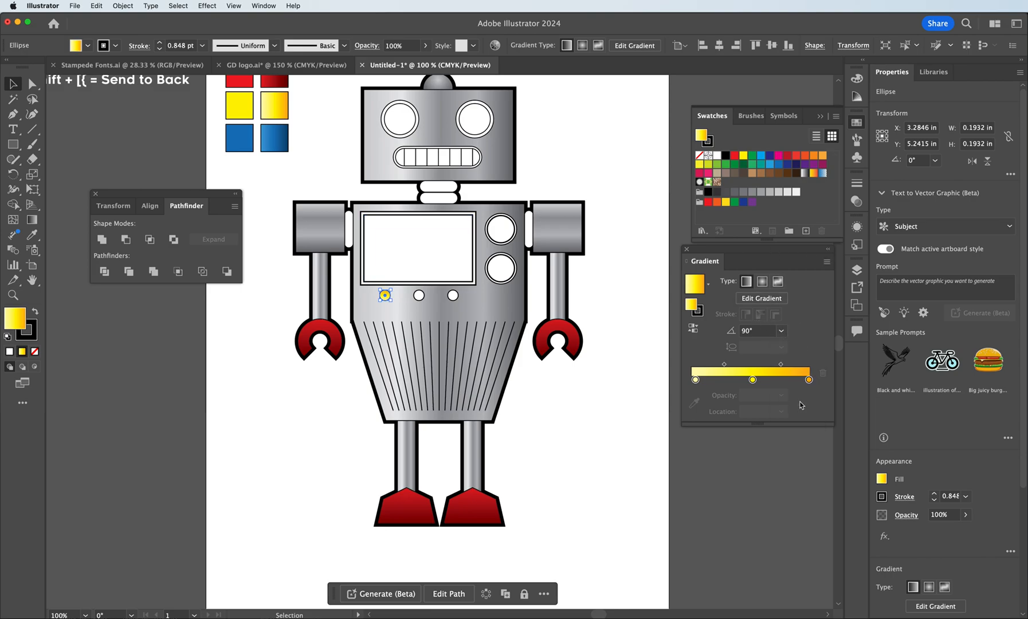
{"action": "left_click", "coordinate": [781, 332]}
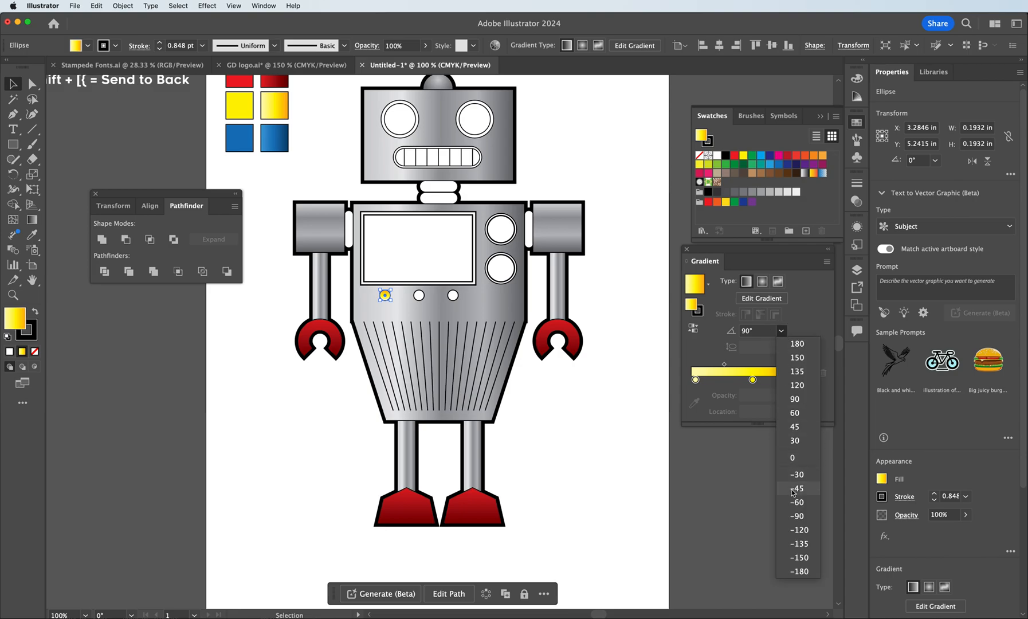
{"action": "left_click", "coordinate": [797, 515]}
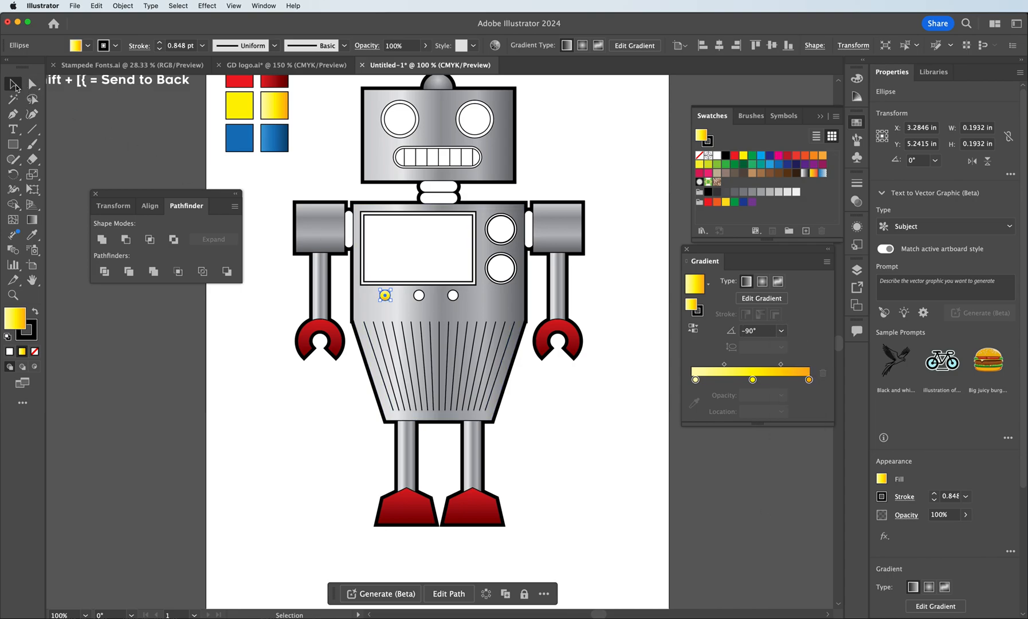
Fill the middle small torso circle with the blue gradient sampled from its square and set the gradient angle to -90°
{"action": "left_click", "coordinate": [419, 295]}
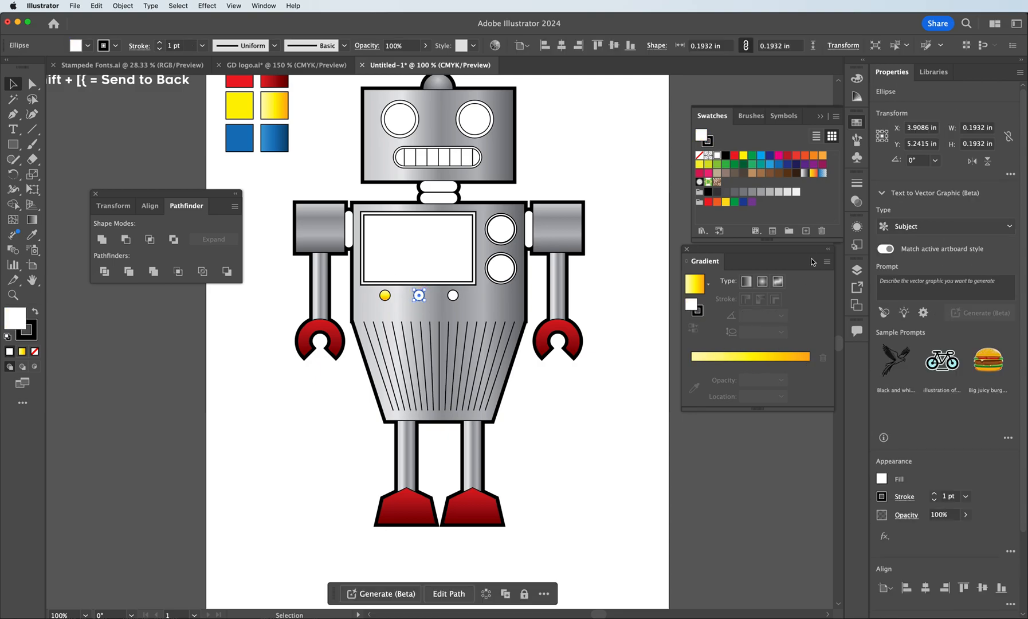
{"action": "left_click", "coordinate": [34, 235]}
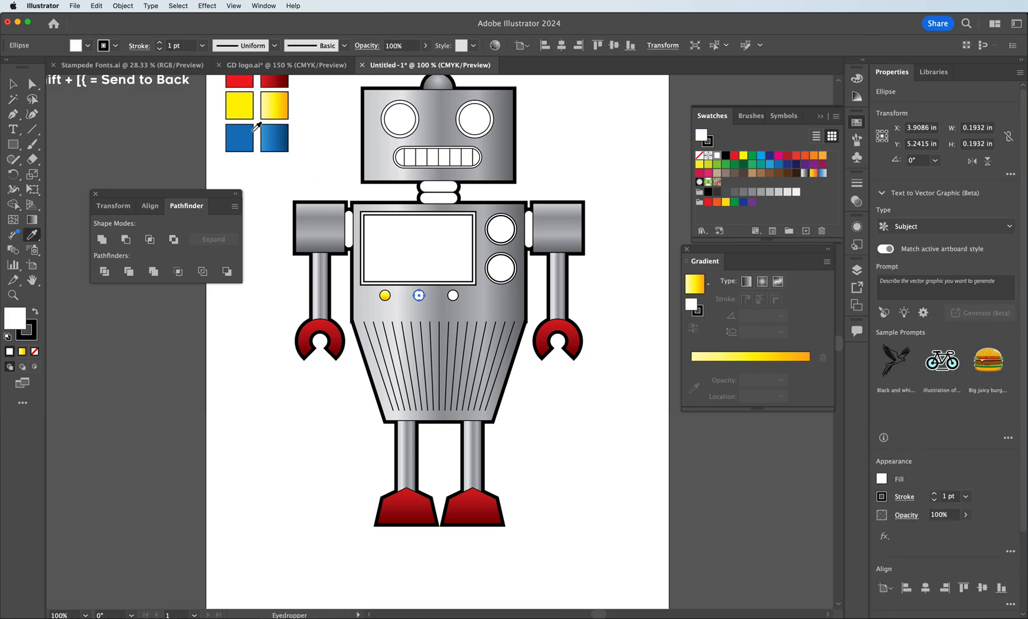
{"action": "left_click", "coordinate": [274, 137]}
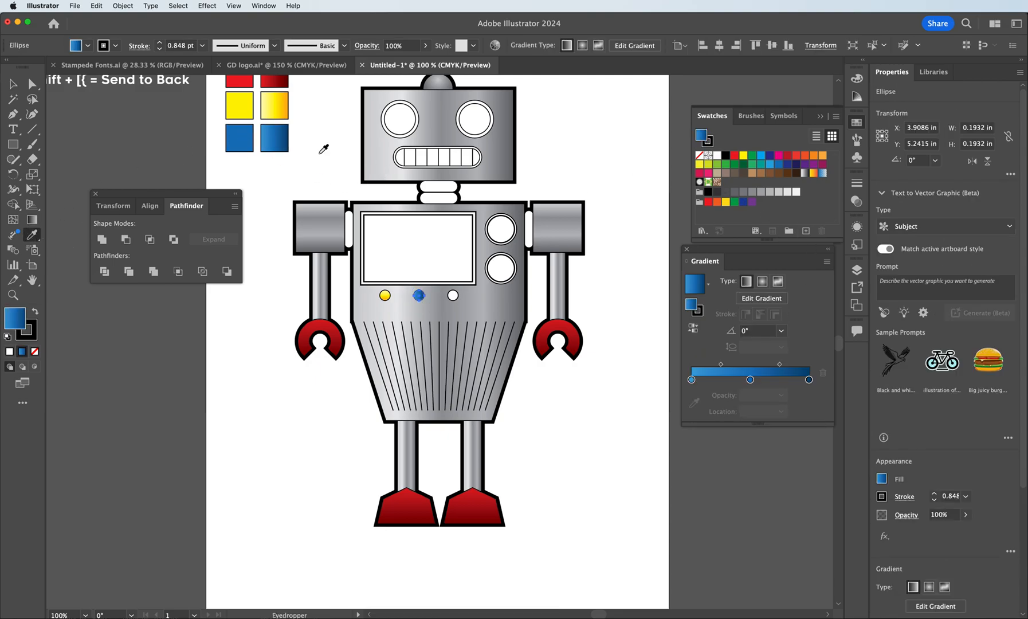
{"action": "left_click", "coordinate": [780, 331]}
{"action": "left_click", "coordinate": [798, 515]}
{"action": "left_click", "coordinate": [13, 84]}
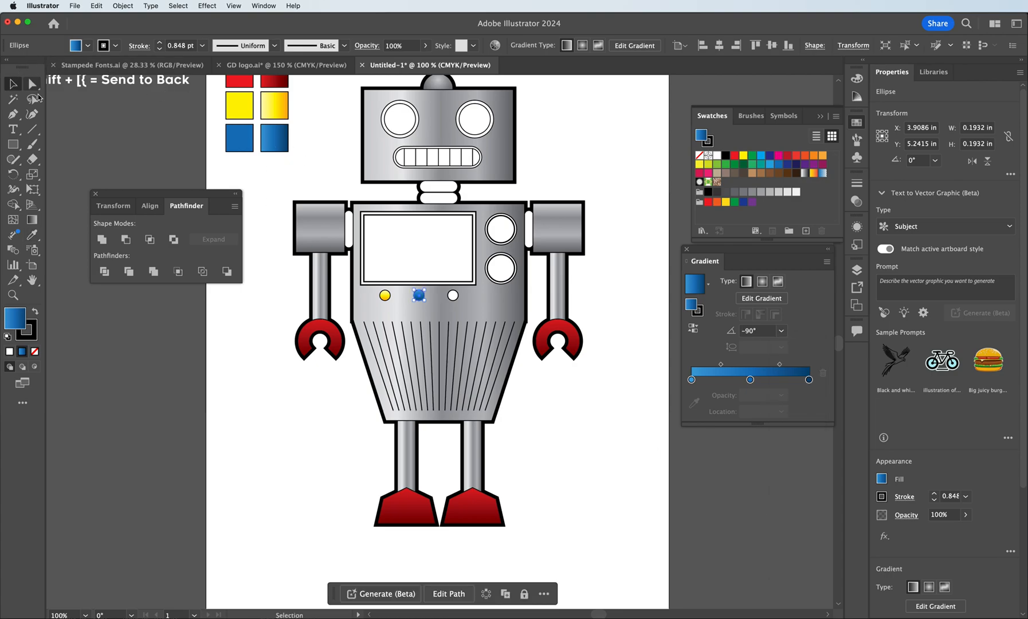
Fill the rightmost small torso circle with the red gradient sampled from its square, set its angle to -90°, and deselect it
{"action": "left_click", "coordinate": [452, 296]}
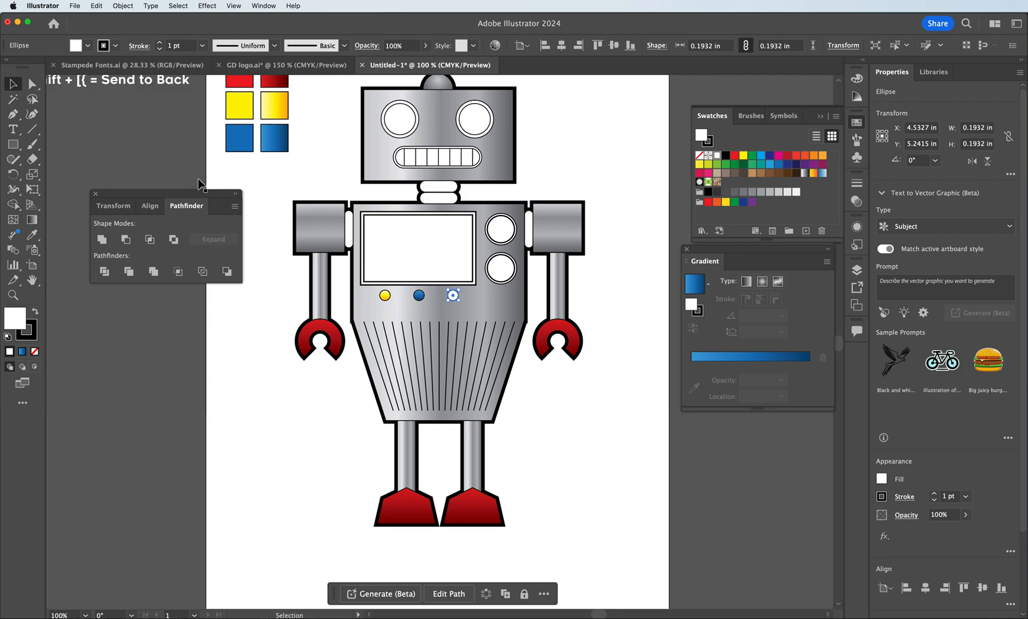
{"action": "left_click", "coordinate": [32, 234]}
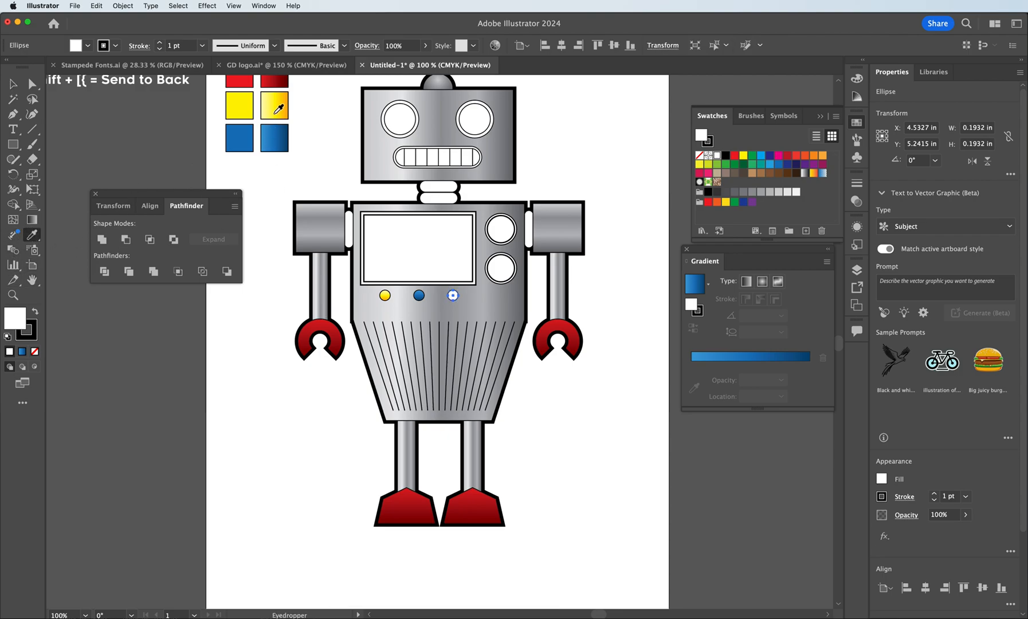
{"action": "left_click", "coordinate": [274, 82]}
{"action": "left_click", "coordinate": [782, 332]}
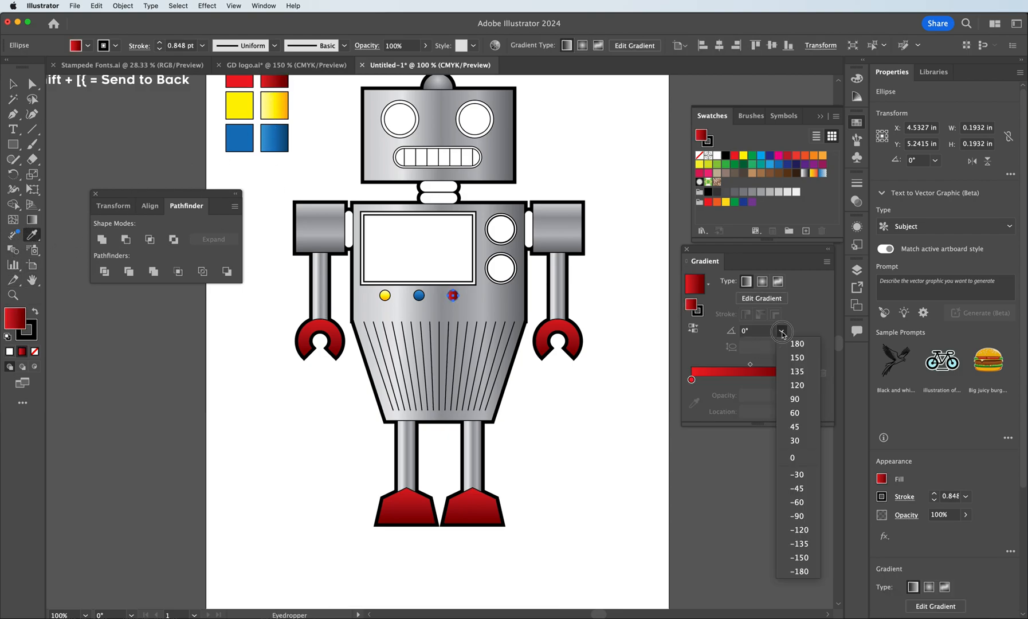
{"action": "left_click", "coordinate": [797, 516]}
{"action": "left_click", "coordinate": [13, 84]}
{"action": "left_click", "coordinate": [605, 233]}
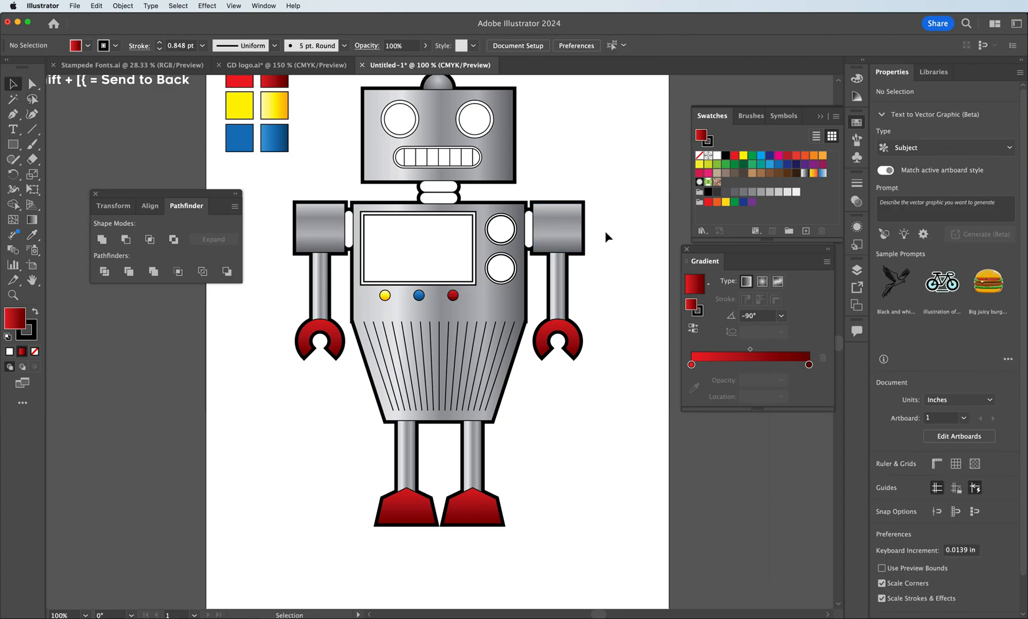
Fill the inner rectangle of the torso screen with the blue gradient sampled from its square using the Eyedropper
{"action": "left_click", "coordinate": [517, 278]}
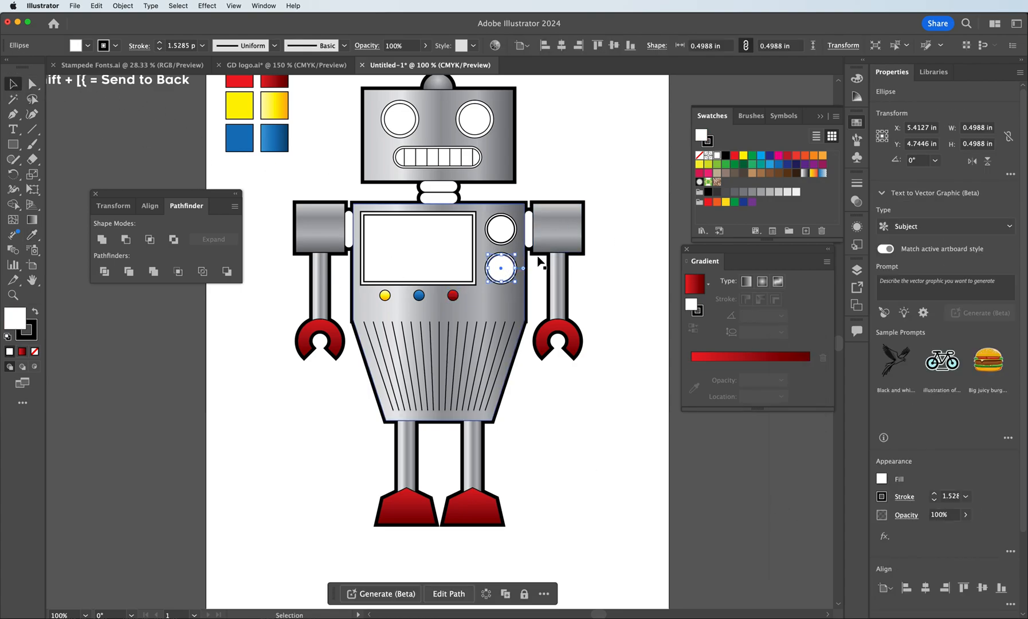
{"action": "left_click", "coordinate": [467, 216]}
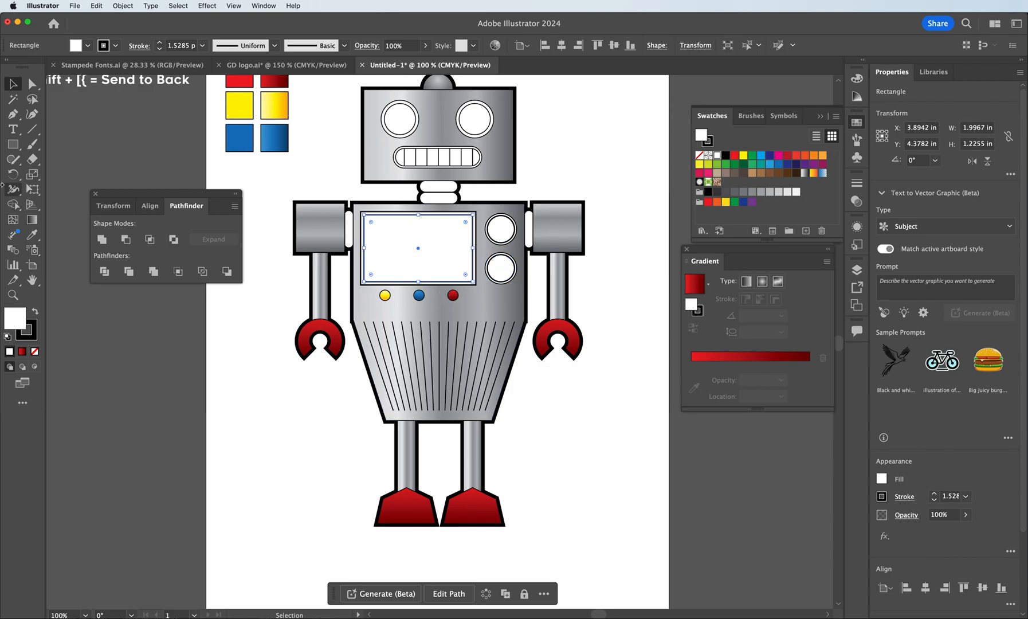
{"action": "left_click", "coordinate": [32, 235]}
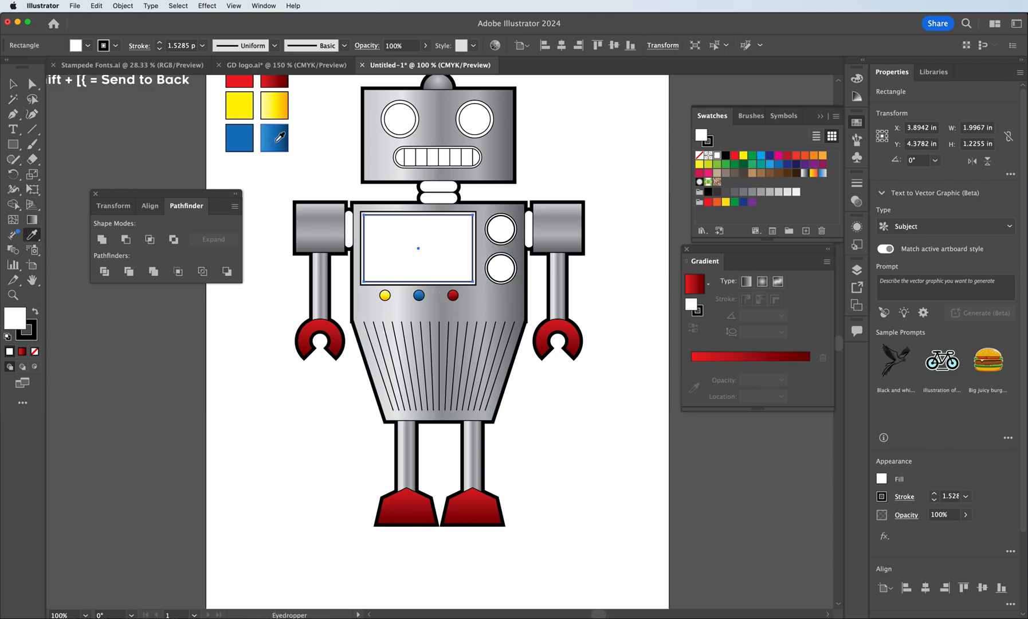
{"action": "left_click", "coordinate": [277, 141]}
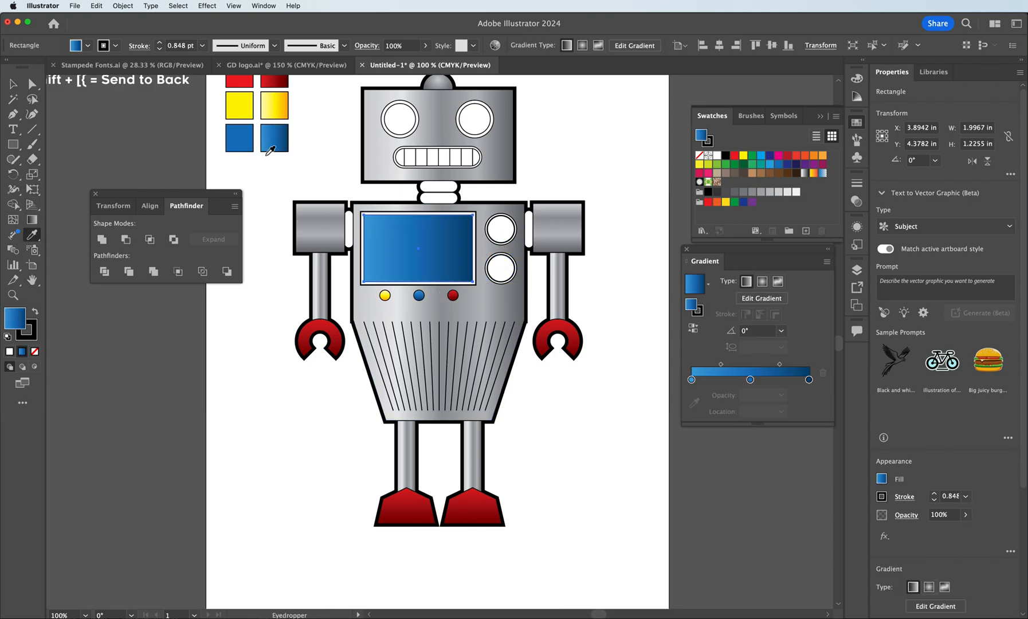
{"action": "left_click", "coordinate": [14, 144]}
{"action": "left_click_drag", "start_coordinate": [373, 228], "coordinate": [394, 272]}
{"action": "key", "text": "Delete"}
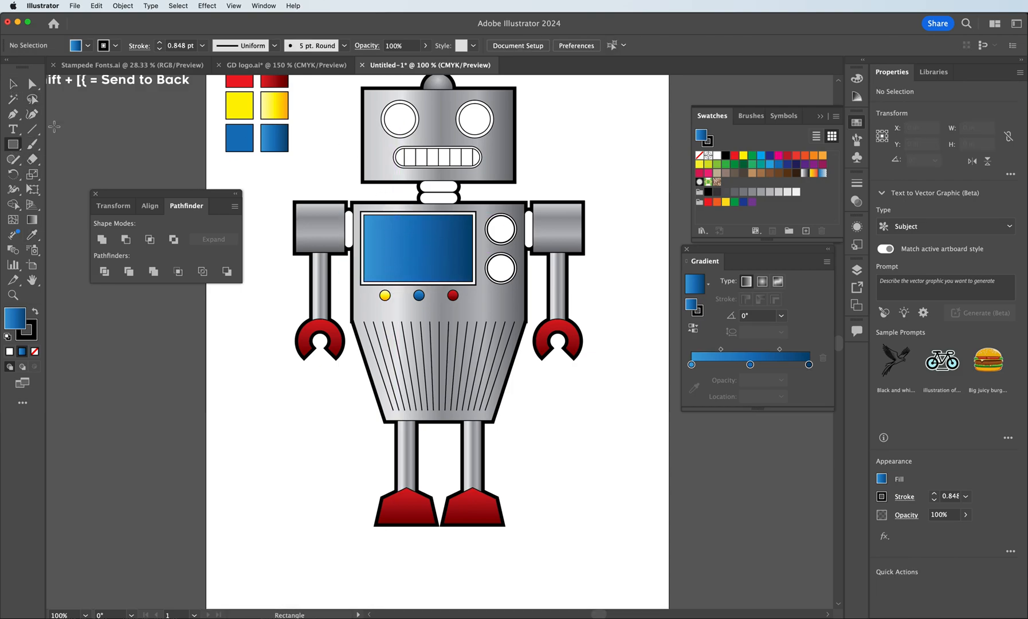
Redraw the torso screen's blue gradient vertically at -90°, from light blue above to dark blue below, extending past both edges of the screen
{"action": "left_click", "coordinate": [13, 114]}
{"action": "key", "text": "v"}
{"action": "left_click", "coordinate": [373, 229]}
{"action": "left_click", "coordinate": [33, 220]}
{"action": "left_click_drag", "start_coordinate": [418, 215], "coordinate": [418, 282]}
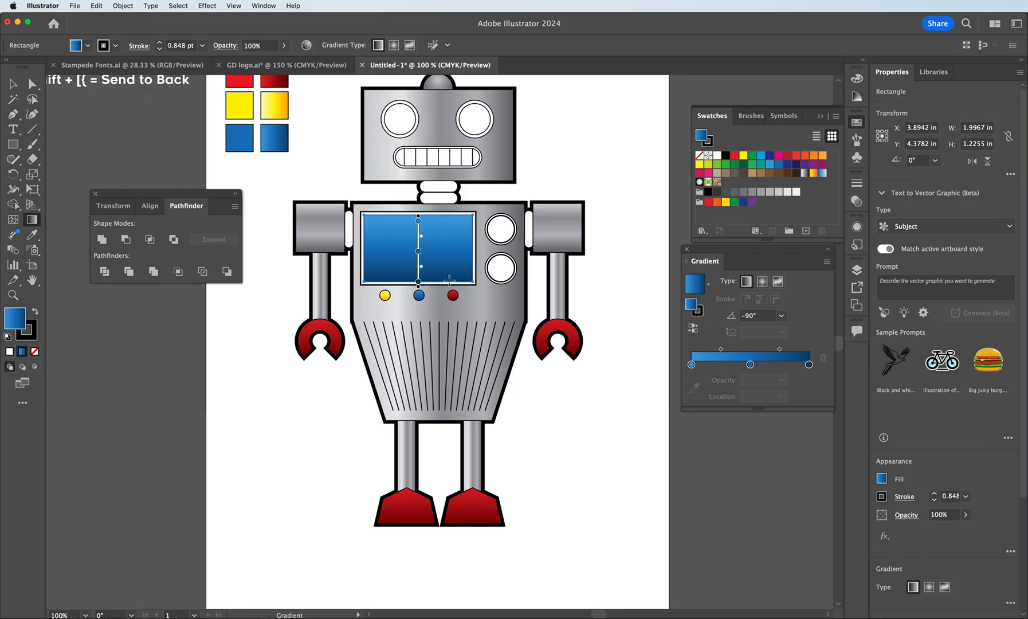
{"action": "left_click_drag", "start_coordinate": [418, 204], "coordinate": [418, 296]}
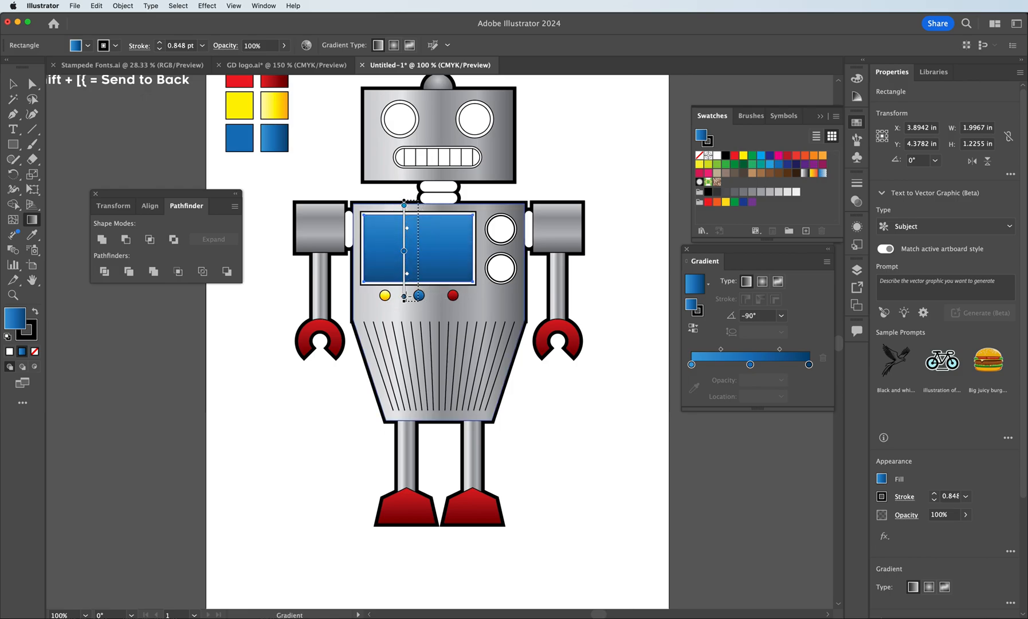
{"action": "left_click", "coordinate": [13, 84]}
{"action": "left_click", "coordinate": [143, 133]}
Select both inner eye circles and fill them with the yellow gradient sampled from its square using the Eyedropper
{"action": "scroll", "coordinate": [443, 264], "scroll_direction": "down", "scroll_amount": 2}
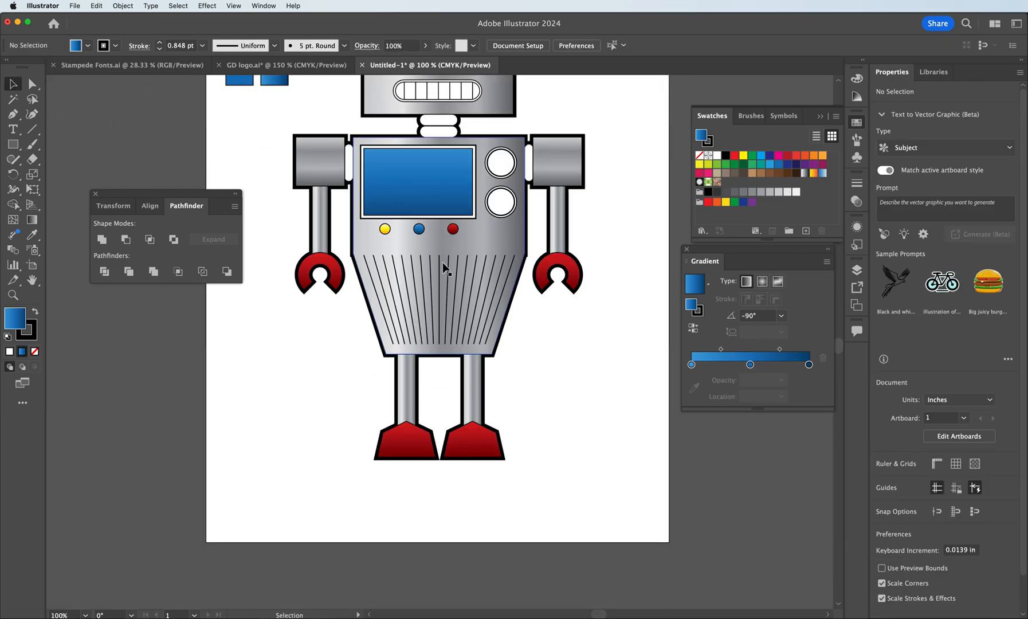
{"action": "scroll", "coordinate": [444, 265], "scroll_direction": "up", "scroll_amount": 4}
{"action": "left_click", "coordinate": [399, 185]}
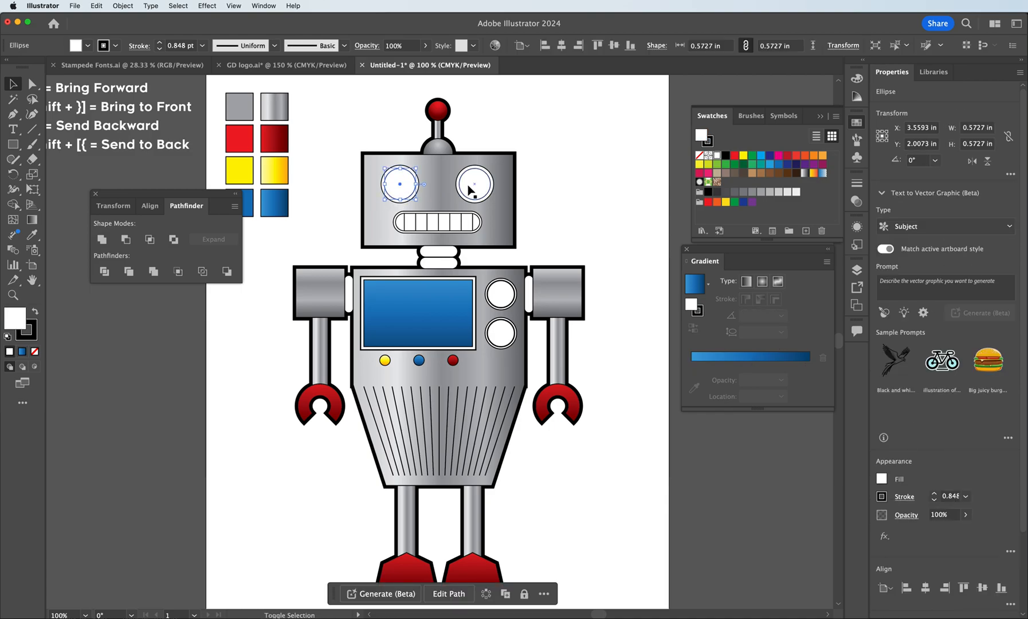
{"action": "left_click", "coordinate": [475, 185], "text": "shift"}
{"action": "left_click", "coordinate": [32, 240]}
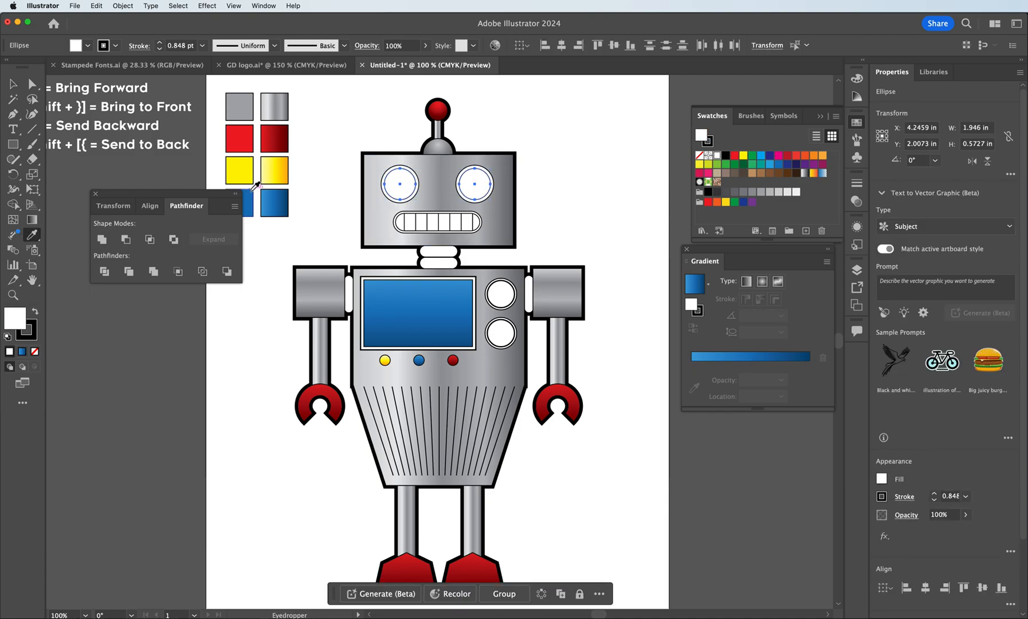
{"action": "left_click", "coordinate": [270, 173]}
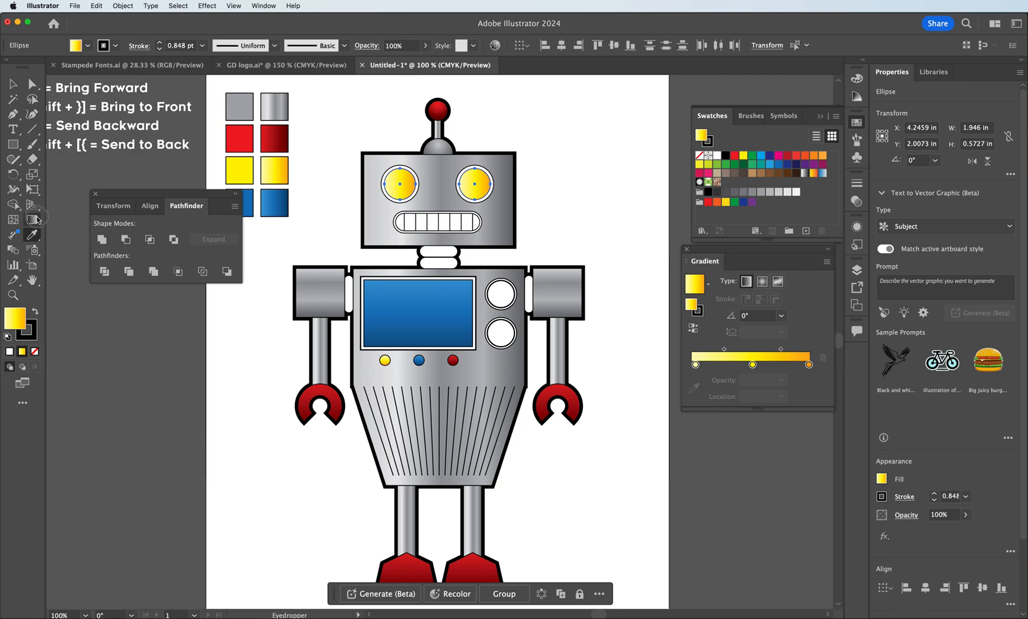
Redraw the yellow gradient on both eyes vertically at -90°, from pale yellow above to orange below, and deselect them
{"action": "left_click", "coordinate": [32, 219]}
{"action": "left_click_drag", "start_coordinate": [400, 153], "coordinate": [400, 204]}
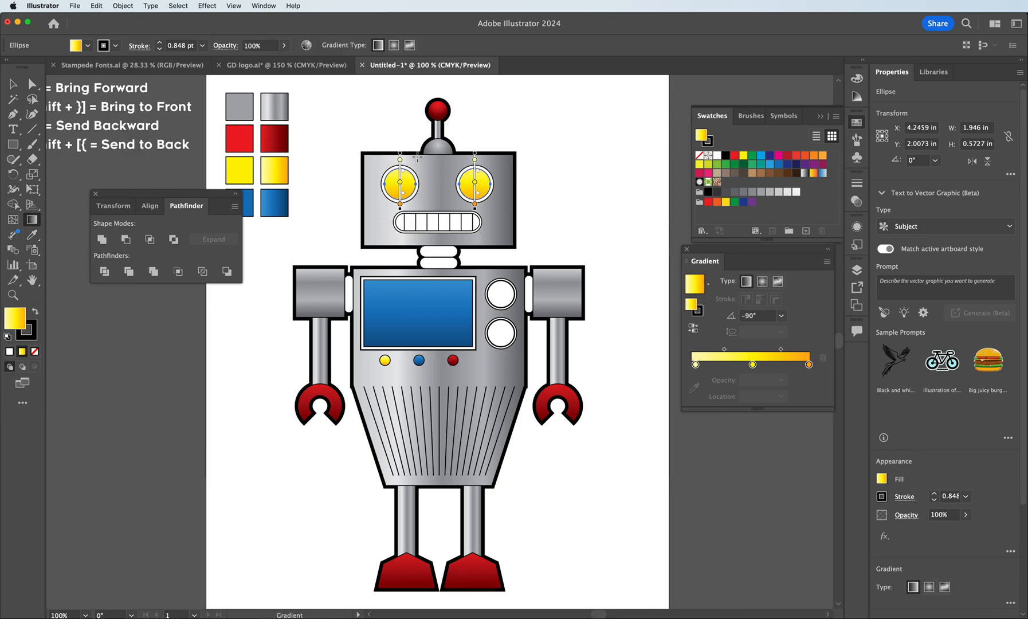
{"action": "left_click_drag", "start_coordinate": [400, 150], "coordinate": [400, 206]}
{"action": "left_click", "coordinate": [12, 83]}
{"action": "left_click", "coordinate": [95, 156]}
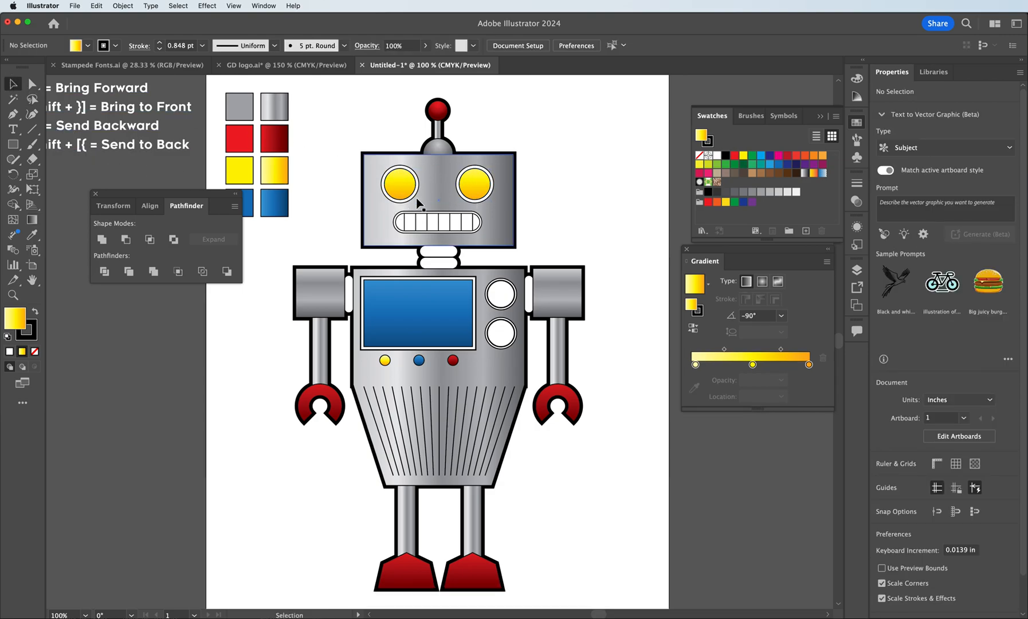
Select the outer rings of both eyes, open the Metals gradient swatch library, and place it beside the robot's head
{"action": "left_click", "coordinate": [479, 199]}
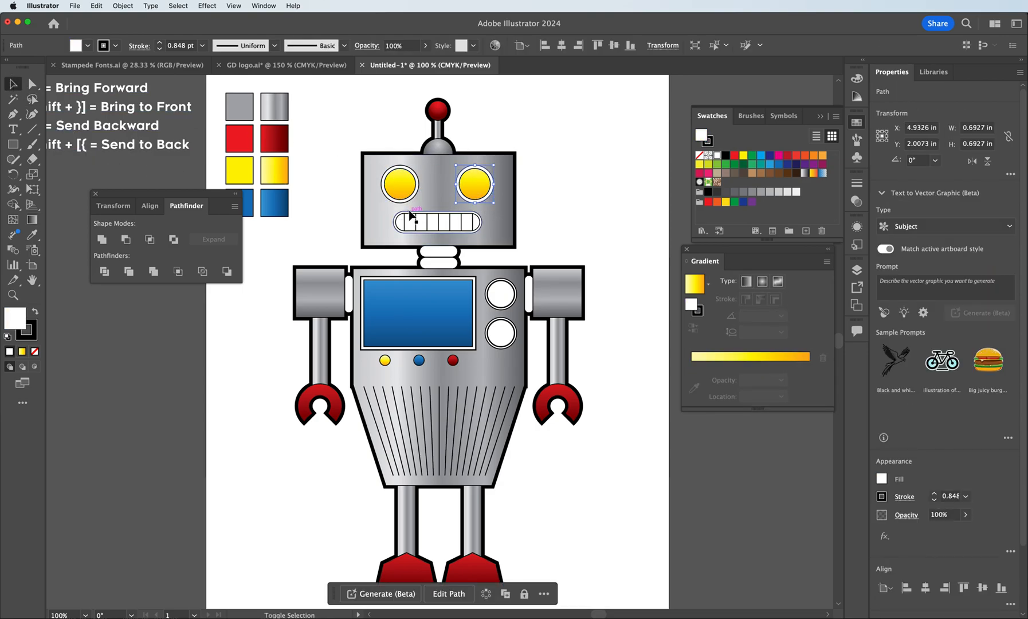
{"action": "left_click", "coordinate": [404, 195], "text": "shift"}
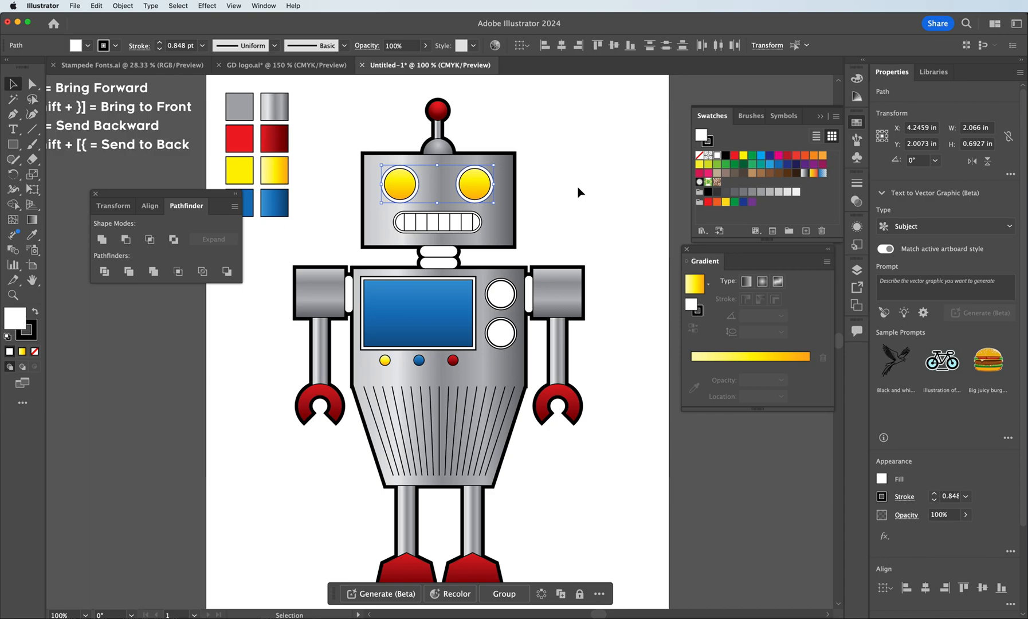
{"action": "left_click", "coordinate": [836, 118]}
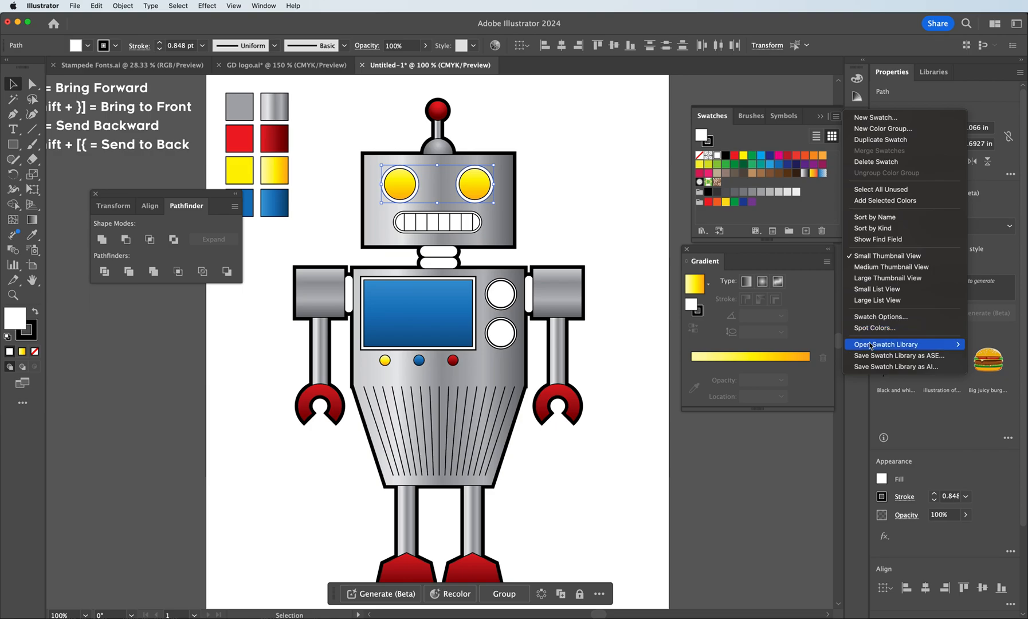
{"action": "mouse_move", "coordinate": [869, 345]}
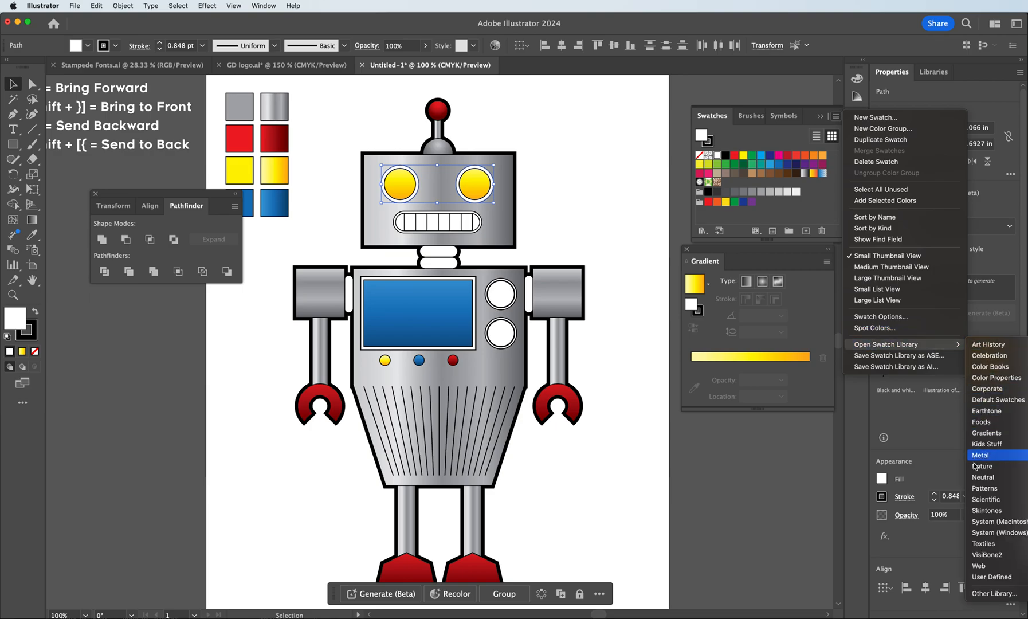
{"action": "left_click", "coordinate": [985, 433]}
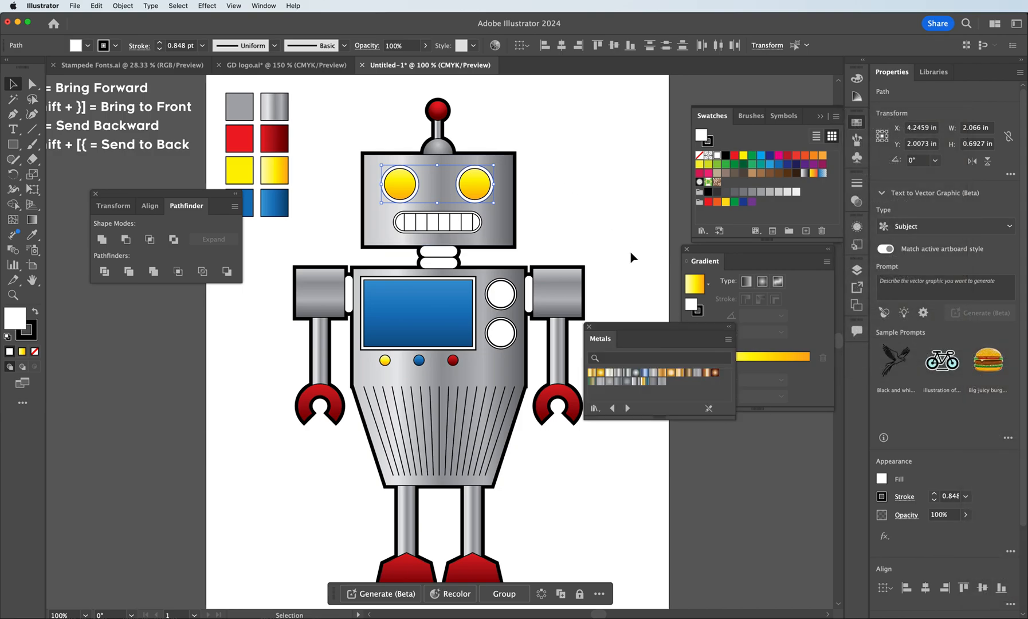
{"action": "left_click_drag", "start_coordinate": [614, 330], "coordinate": [597, 123]}
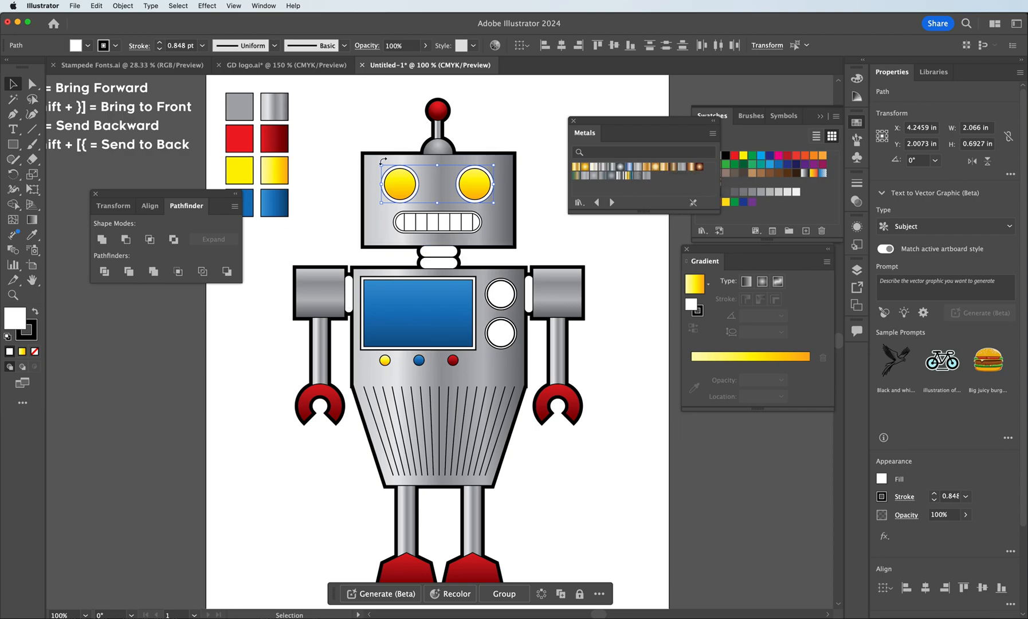
Select both shoulder joint rectangles beside the torso and fill them with the blue gradient sampled from its square using the Eyedropper
{"action": "left_click", "coordinate": [356, 126]}
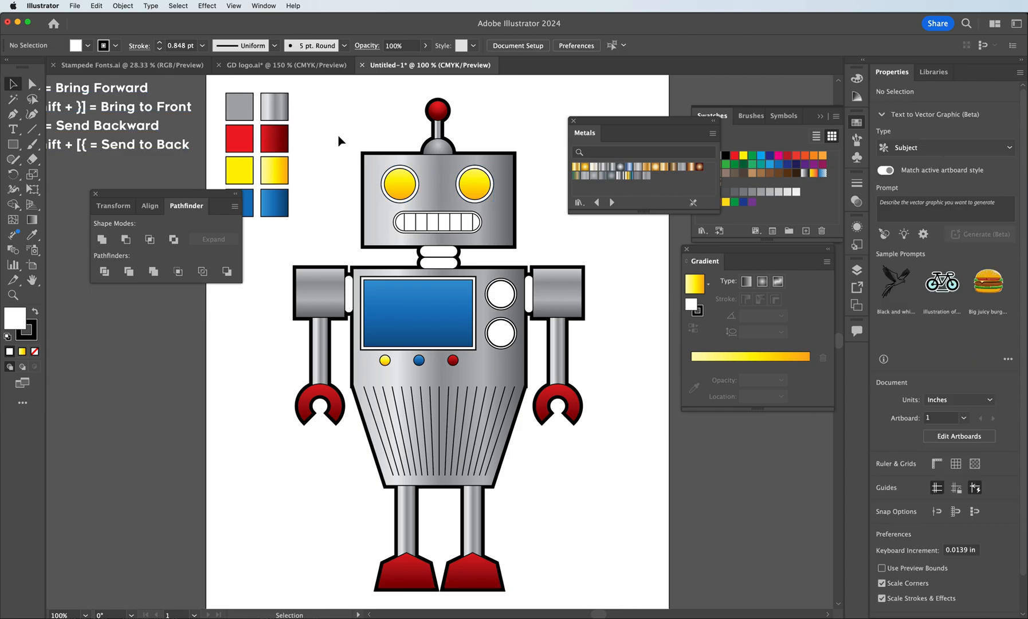
{"action": "left_click", "coordinate": [348, 293]}
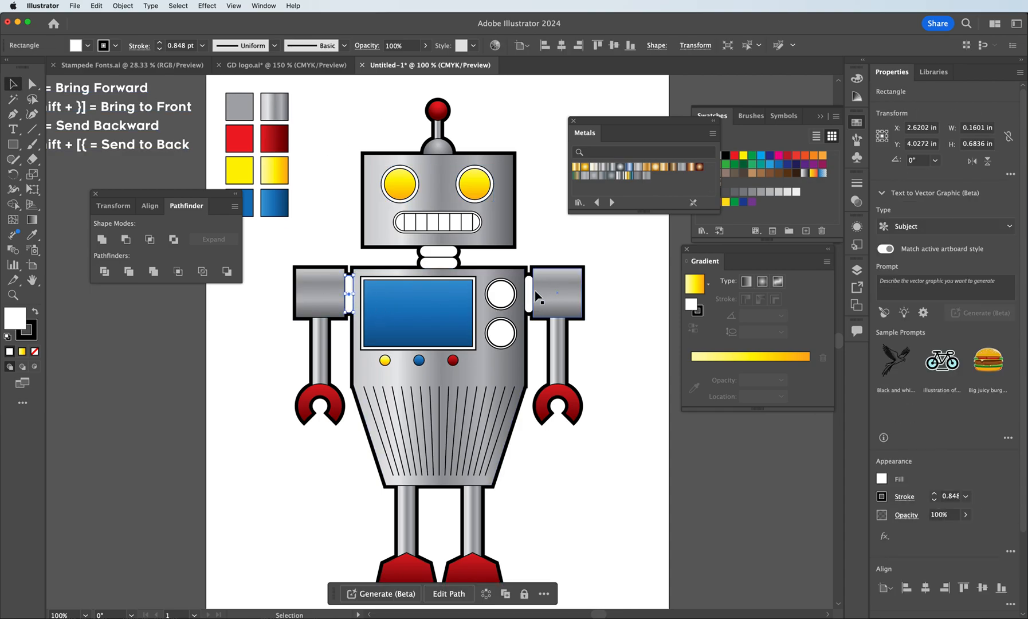
{"action": "left_click", "coordinate": [530, 295], "text": "shift"}
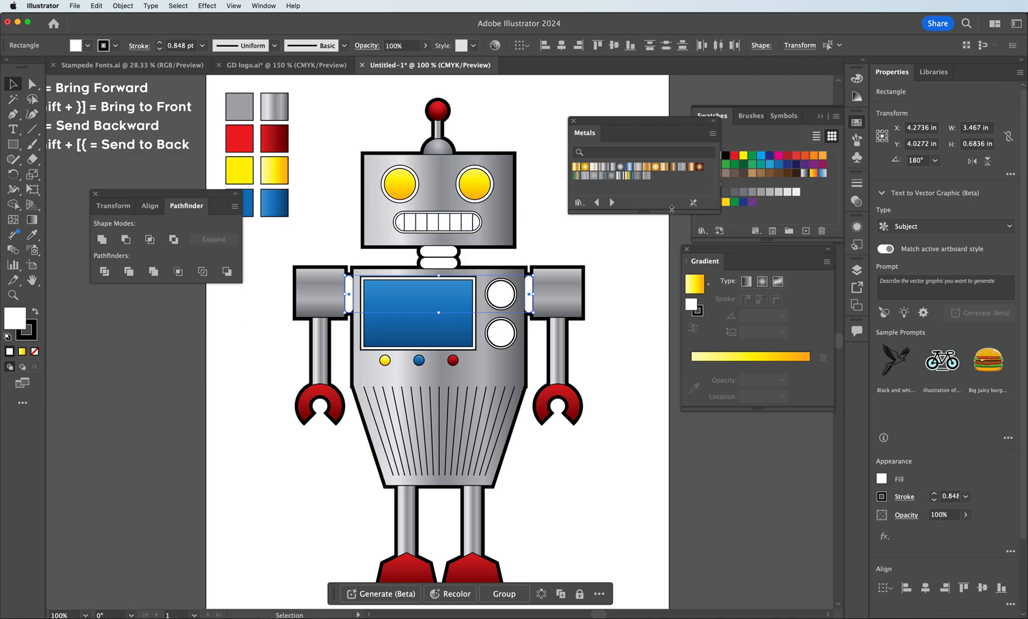
{"action": "left_click", "coordinate": [629, 167]}
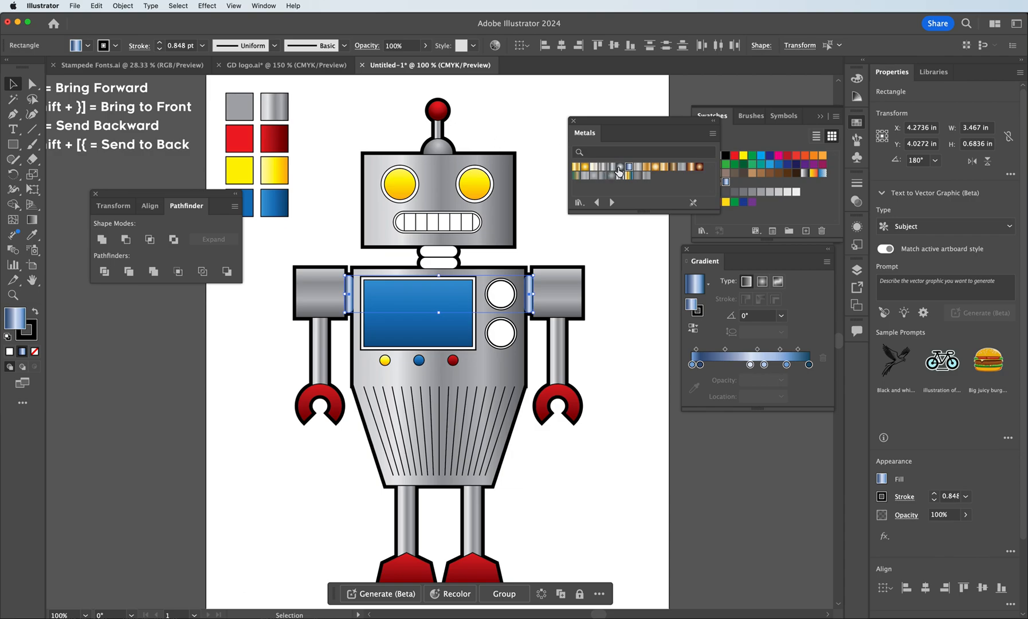
{"action": "left_click", "coordinate": [36, 240]}
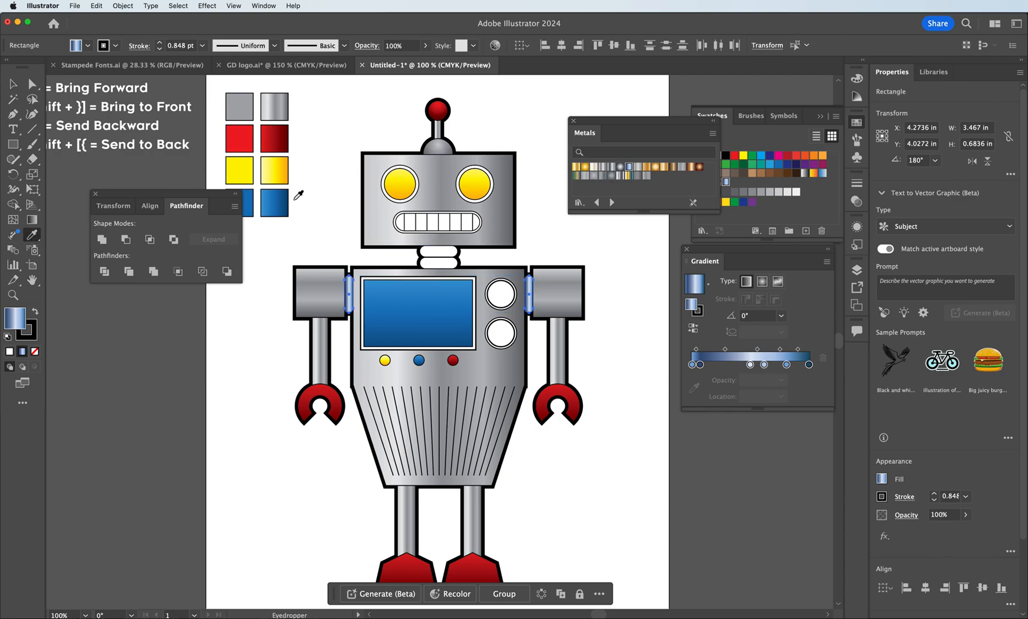
{"action": "left_click", "coordinate": [274, 204]}
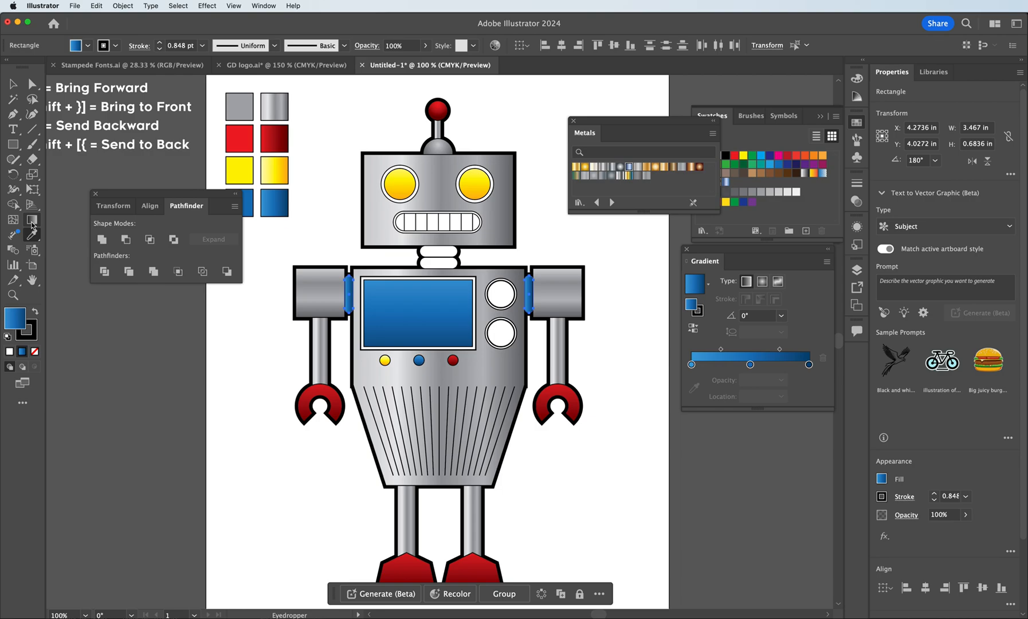
Redraw the blue gradient on both shoulder joints vertically at -90°, from light blue above to dark blue below, and deselect them
{"action": "left_click", "coordinate": [32, 222]}
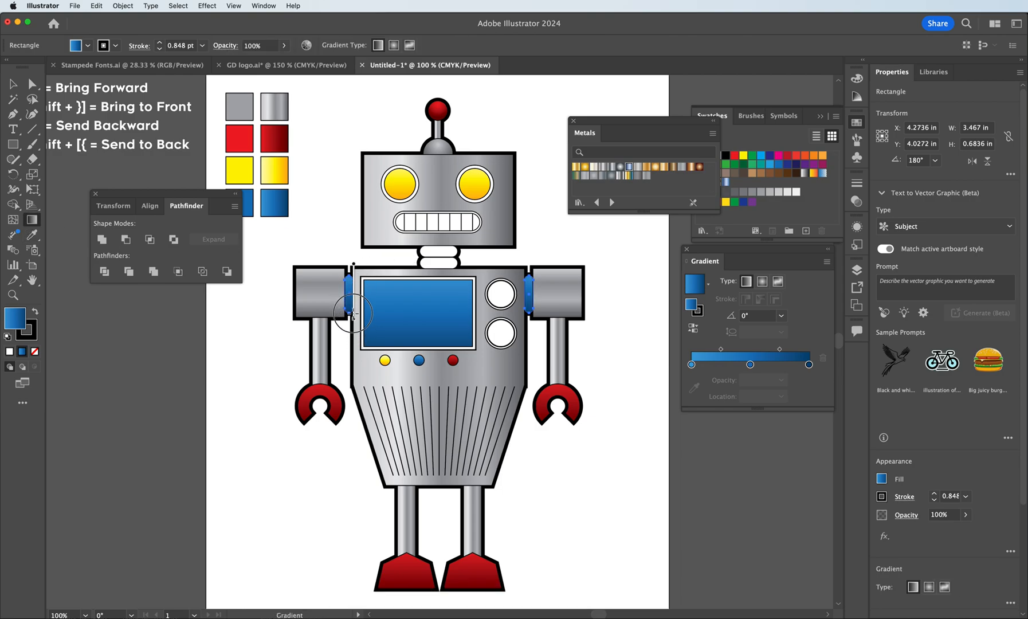
{"action": "left_click_drag", "start_coordinate": [353, 305], "coordinate": [353, 312]}
{"action": "key", "text": "v"}
{"action": "left_click", "coordinate": [320, 204]}
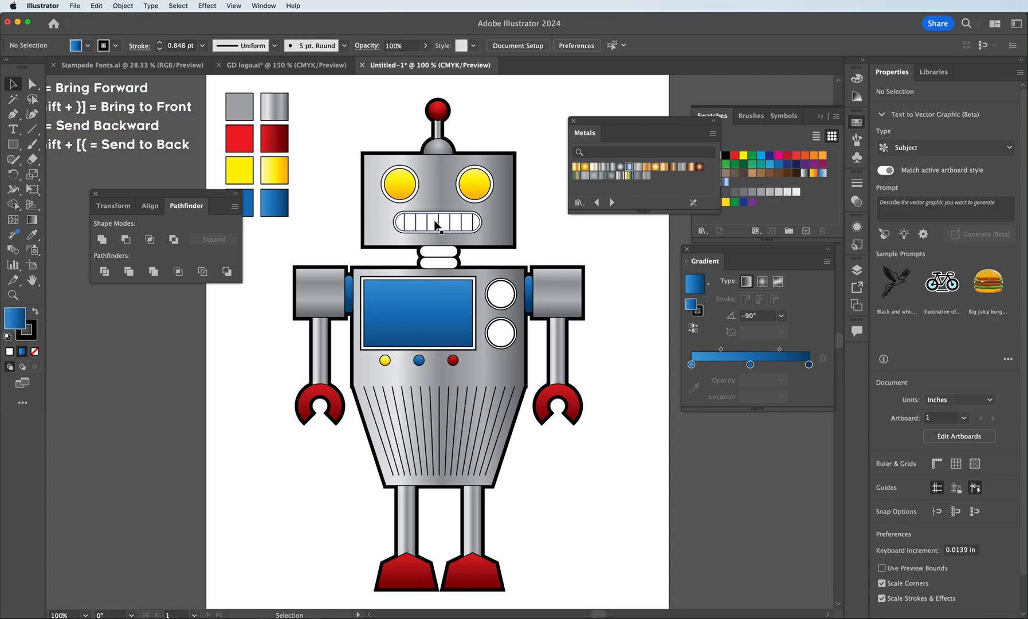
Fill the mouth's inner teeth shape with the cream gradient from the Metals library and redraw it vertically at -90°
{"action": "left_click", "coordinate": [429, 229]}
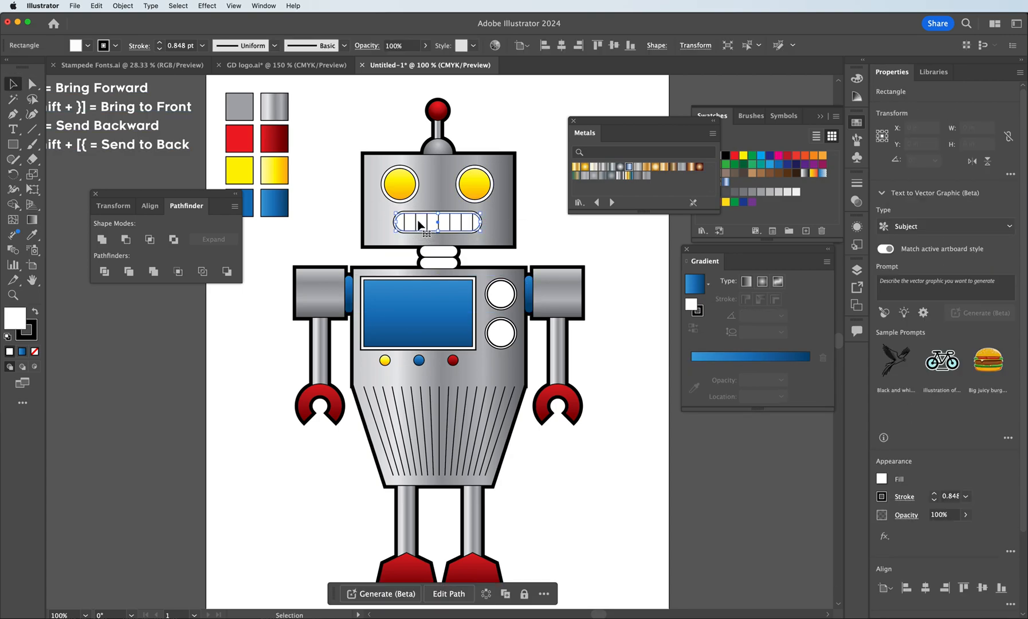
{"action": "left_click", "coordinate": [586, 176]}
{"action": "key", "text": "i"}
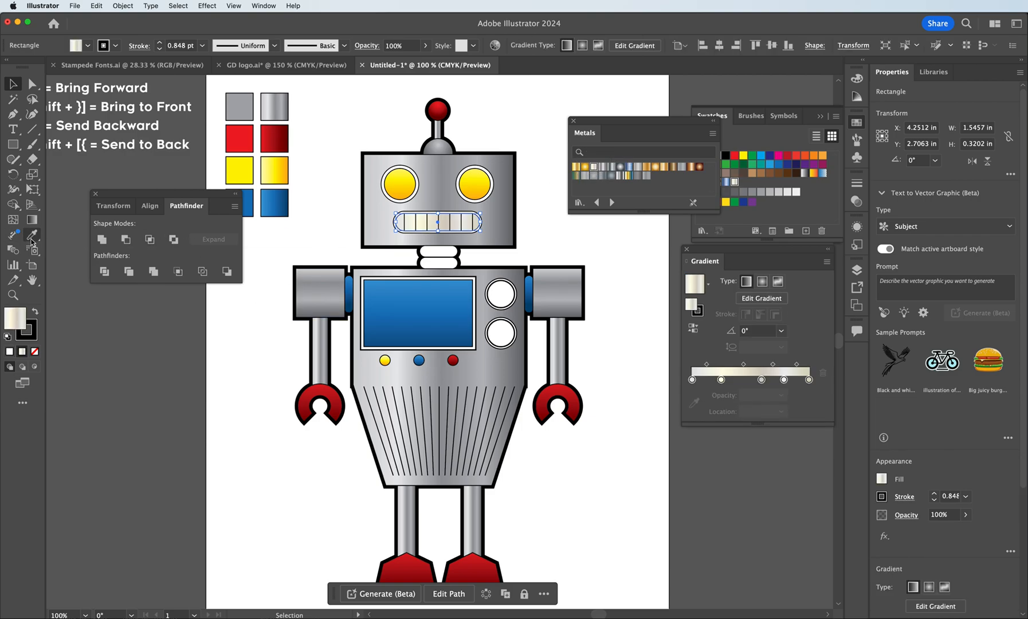
{"action": "left_click", "coordinate": [31, 221]}
{"action": "left_click_drag", "start_coordinate": [423, 210], "coordinate": [427, 232]}
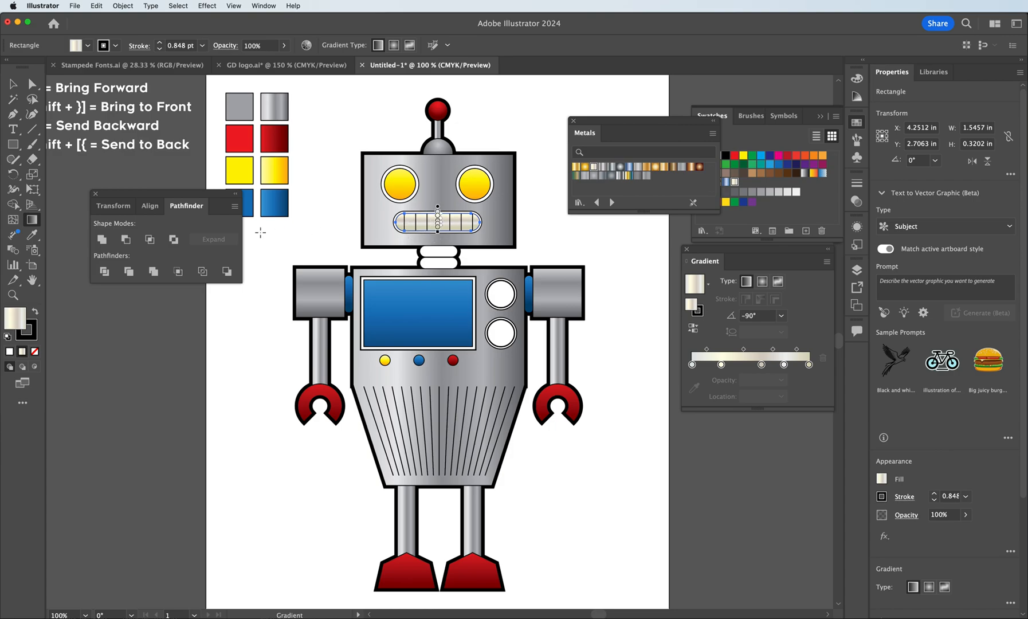
{"action": "left_click", "coordinate": [12, 84]}
{"action": "left_click", "coordinate": [346, 112]}
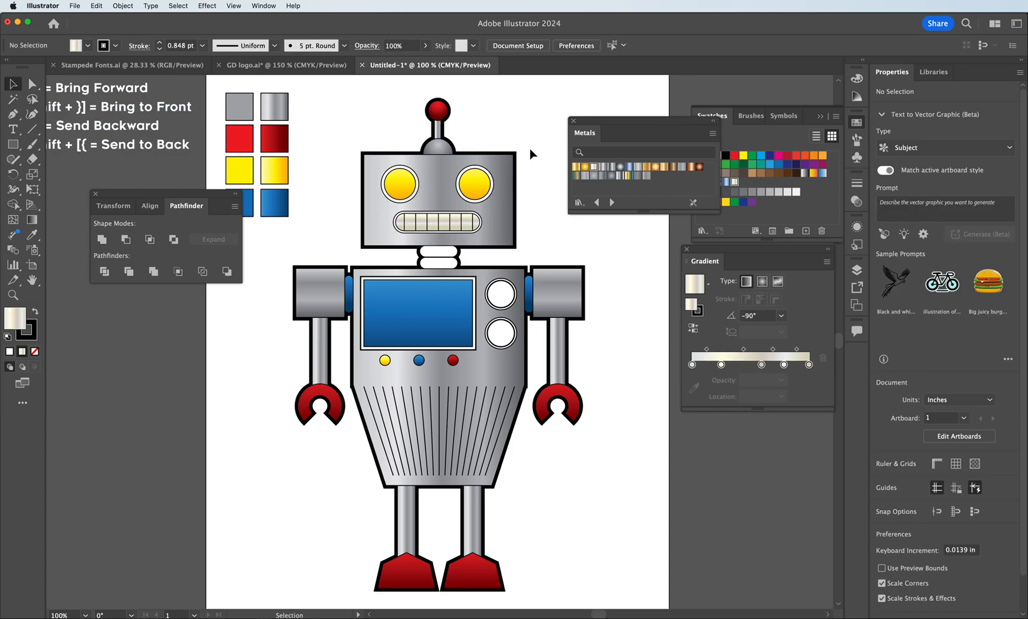
{"action": "left_click", "coordinate": [473, 202]}
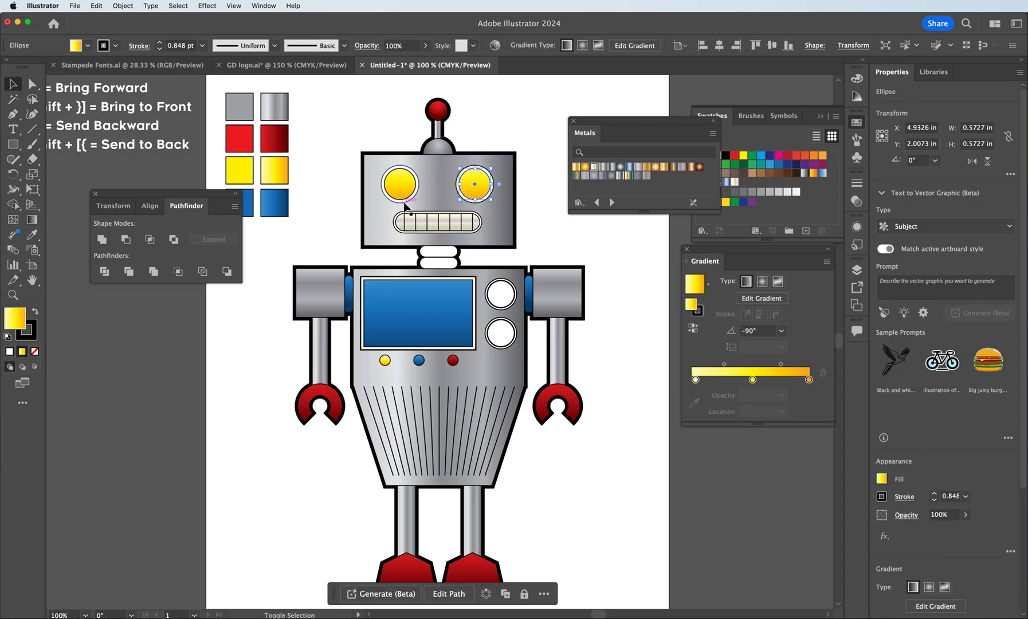
{"action": "left_click", "coordinate": [404, 198], "text": "shift"}
{"action": "left_click", "coordinate": [34, 236]}
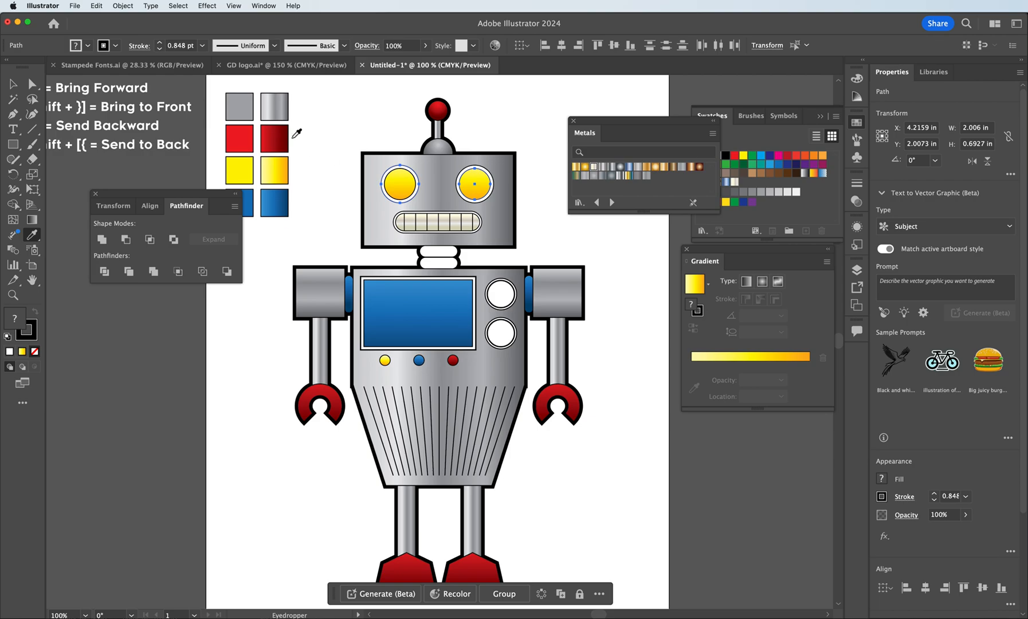
{"action": "left_click", "coordinate": [273, 108]}
{"action": "key", "text": "super+z"}
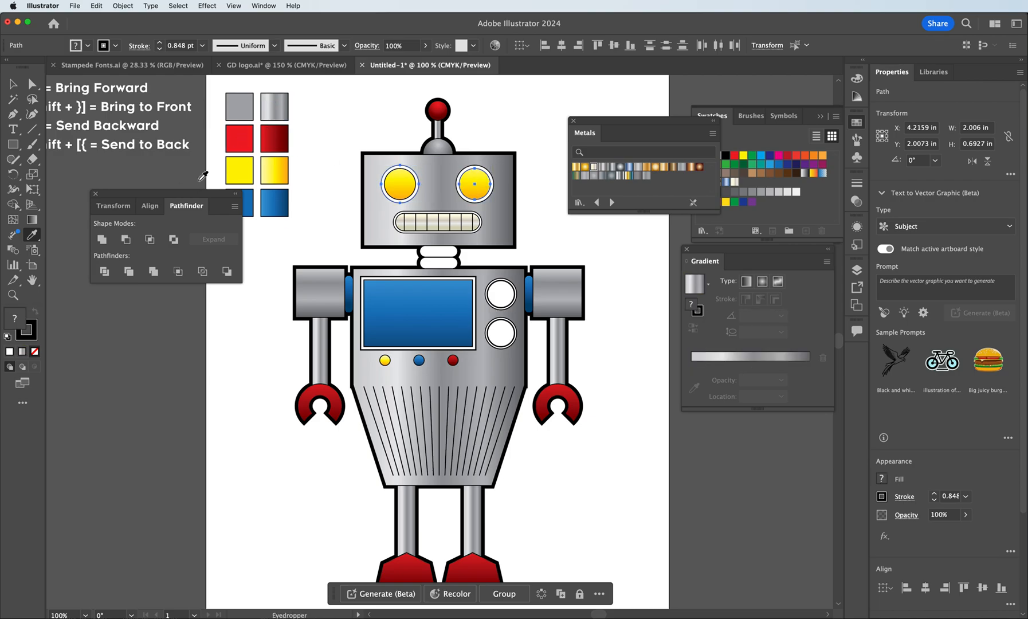
{"action": "left_click", "coordinate": [13, 85]}
{"action": "left_click", "coordinate": [363, 96]}
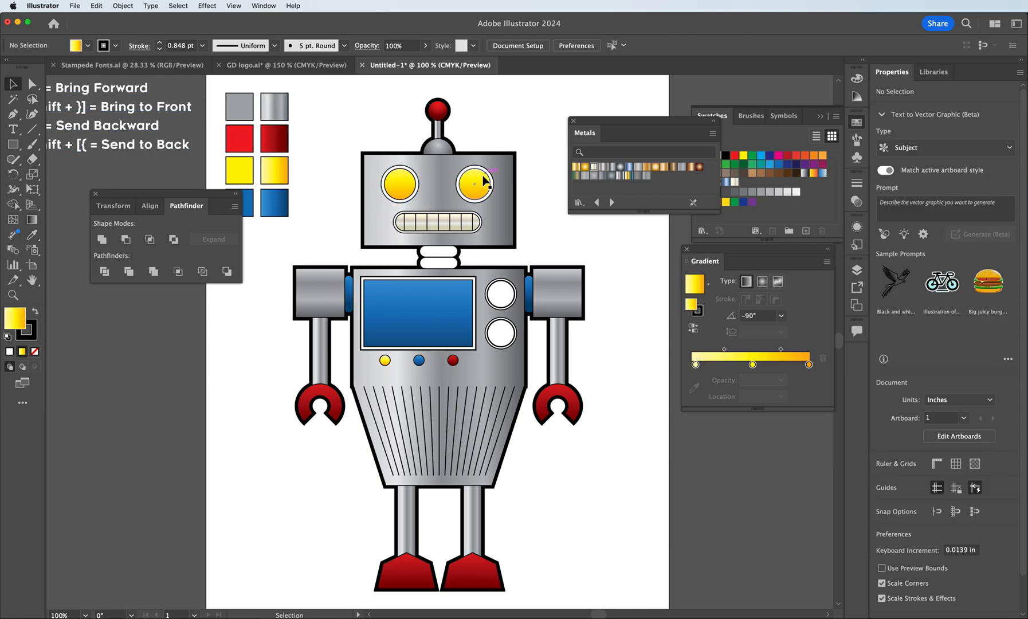
Select the white outer rings of both eyes and fill them with the metallic gray gradient sampled from its square
{"action": "left_click", "coordinate": [467, 171]}
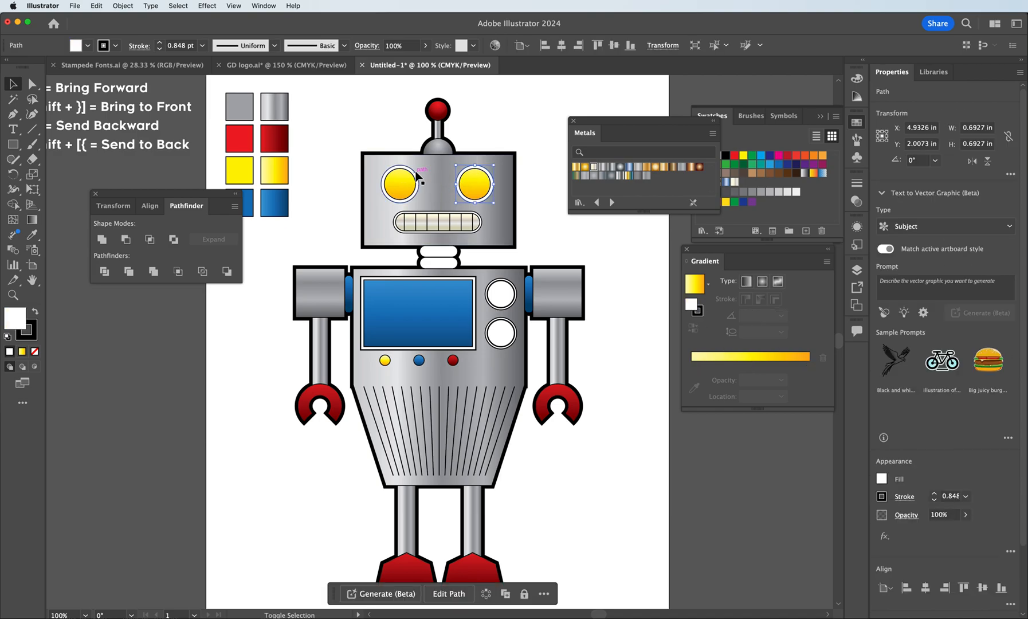
{"action": "left_click", "coordinate": [417, 177], "text": "shift"}
{"action": "left_click", "coordinate": [32, 220]}
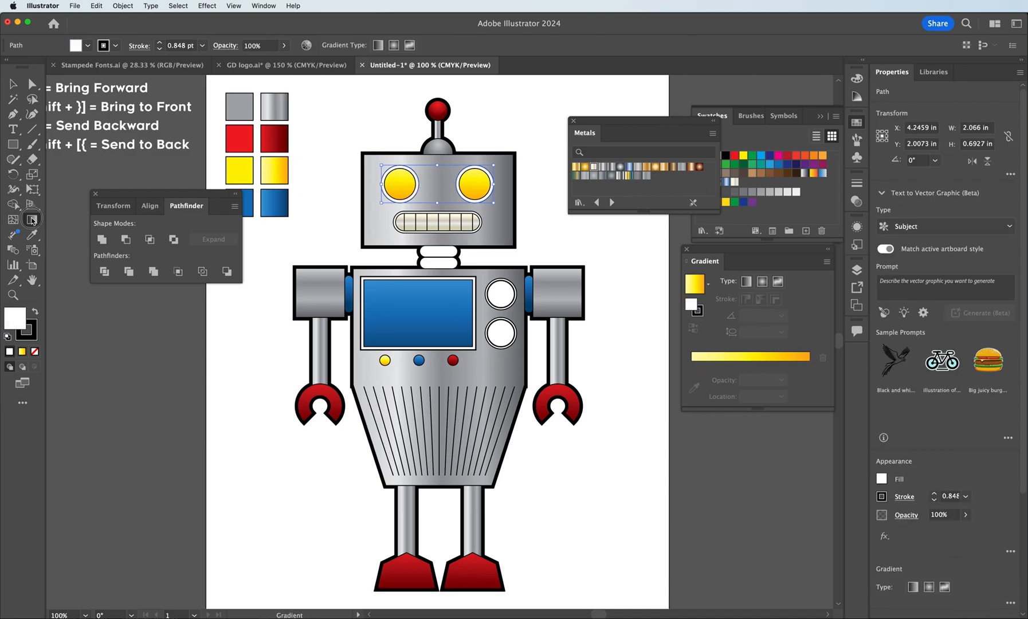
{"action": "left_click", "coordinate": [32, 234]}
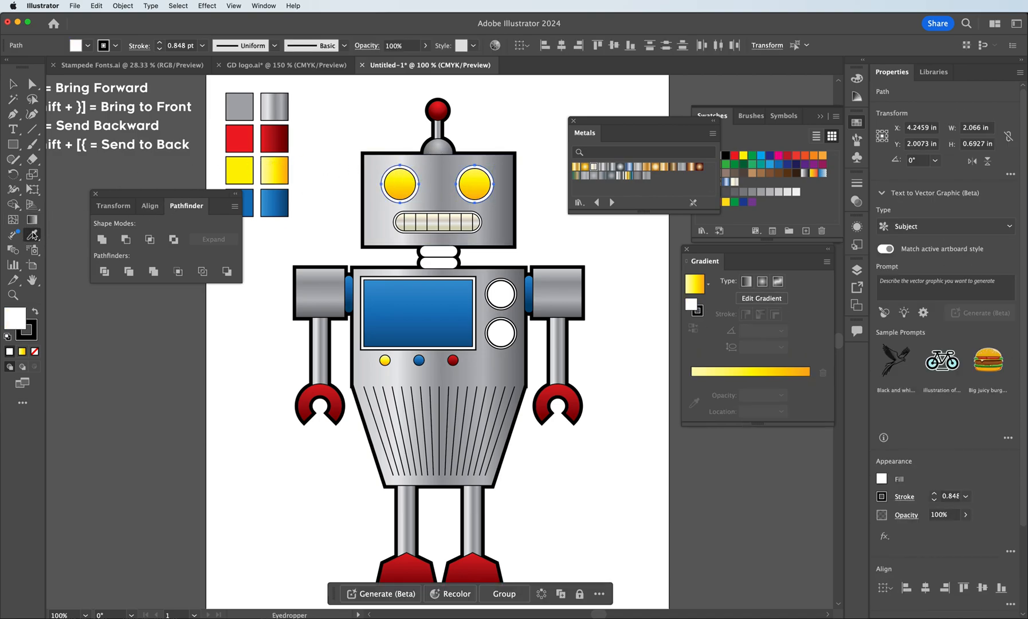
{"action": "left_click", "coordinate": [275, 106]}
Redraw the metallic gradient on both eye rings vertically at -90°, from above the eyes towards their lower edge, and deselect them
{"action": "left_click", "coordinate": [32, 219]}
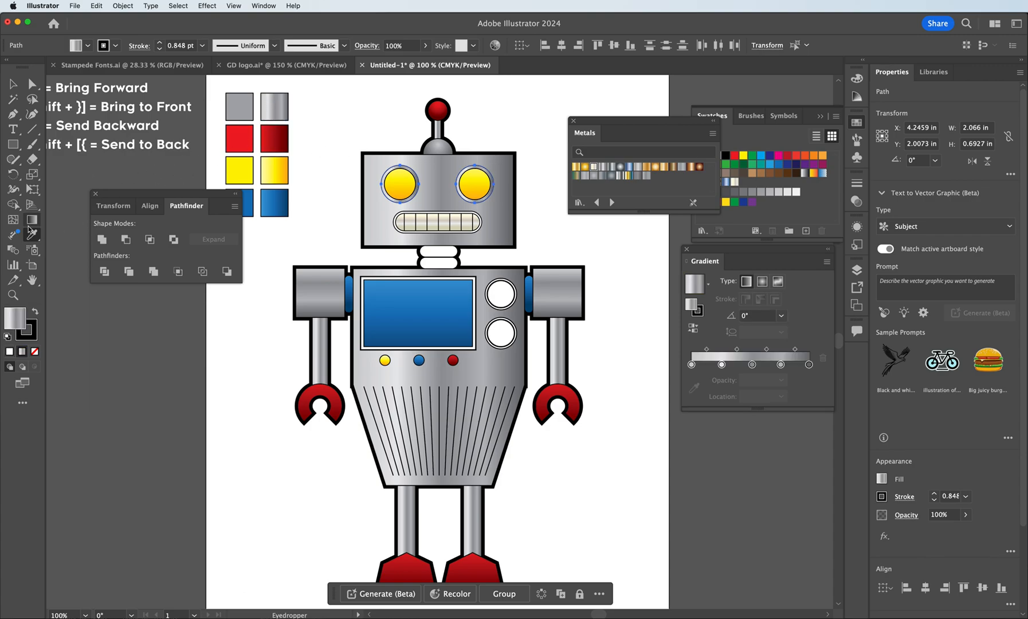
{"action": "left_click_drag", "start_coordinate": [421, 149], "coordinate": [422, 197]}
{"action": "left_click", "coordinate": [13, 85]}
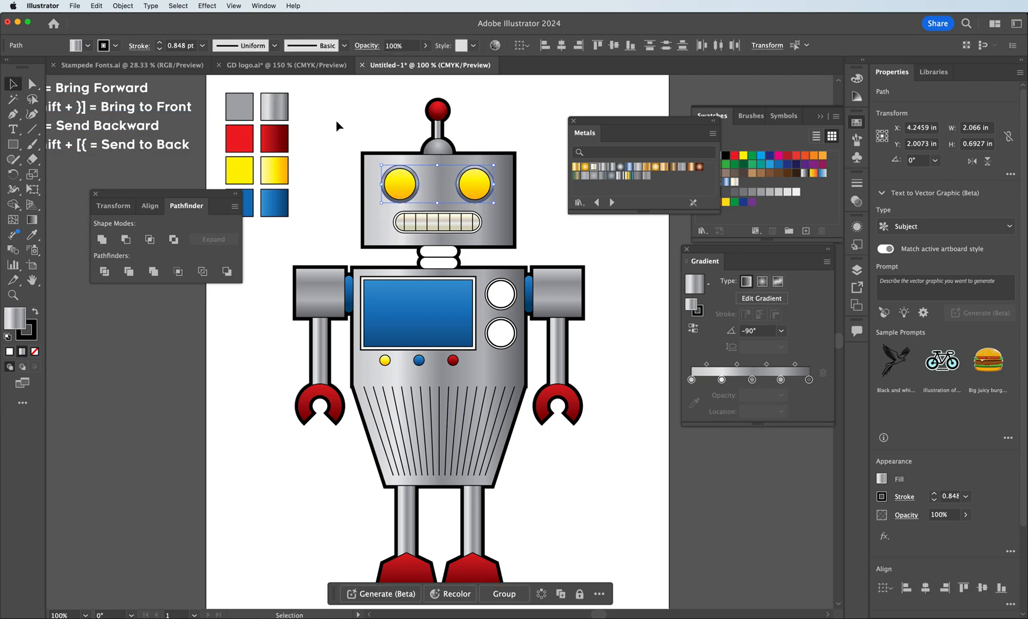
{"action": "left_click", "coordinate": [424, 117]}
{"action": "scroll", "coordinate": [385, 151], "scroll_direction": "down", "scroll_amount": 3}
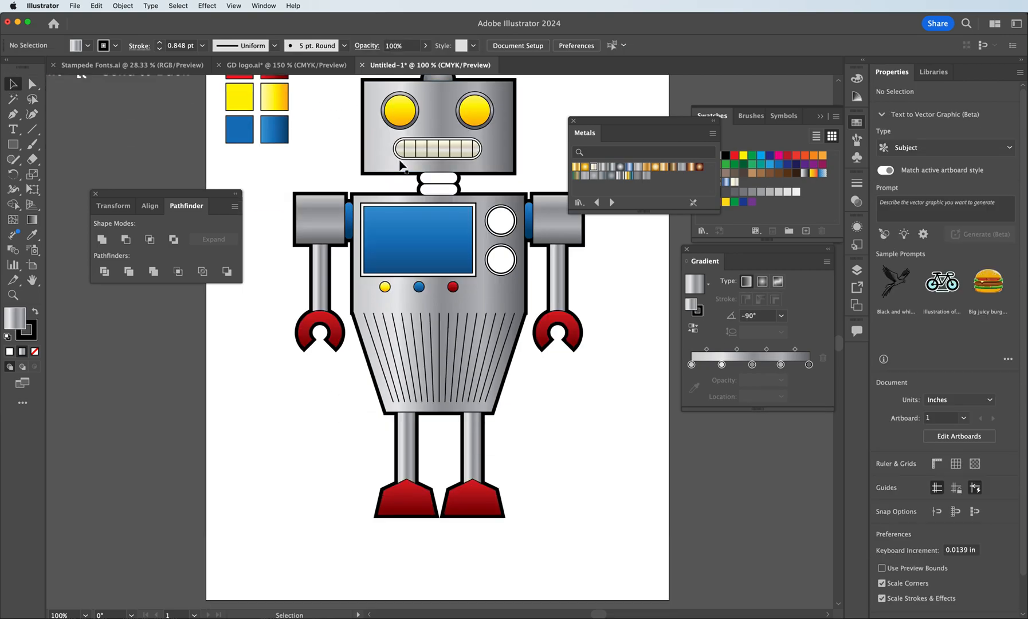
{"action": "left_click", "coordinate": [402, 159]}
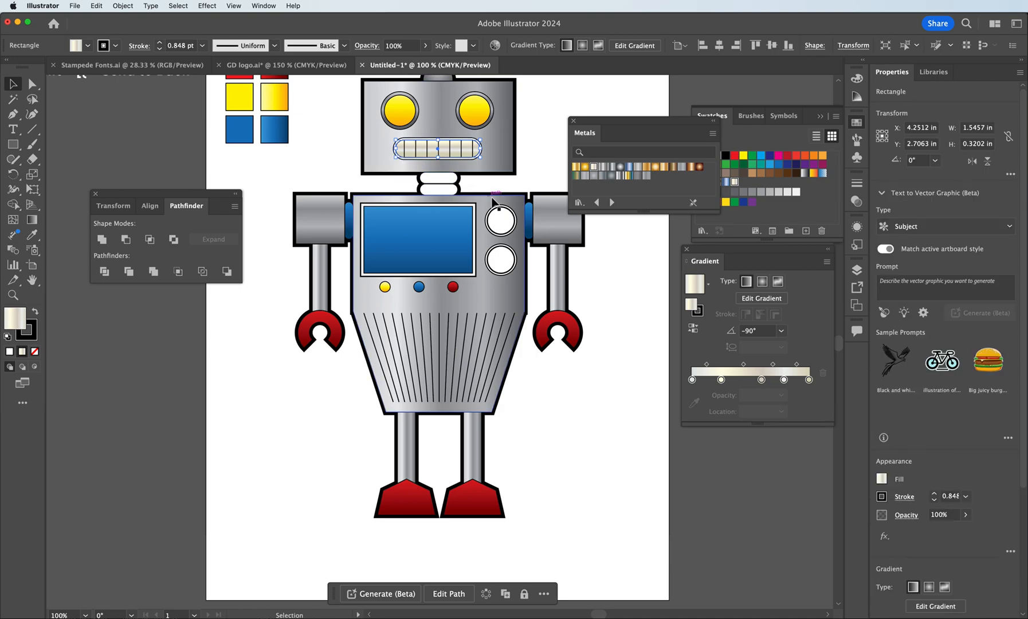
{"action": "left_click", "coordinate": [553, 161]}
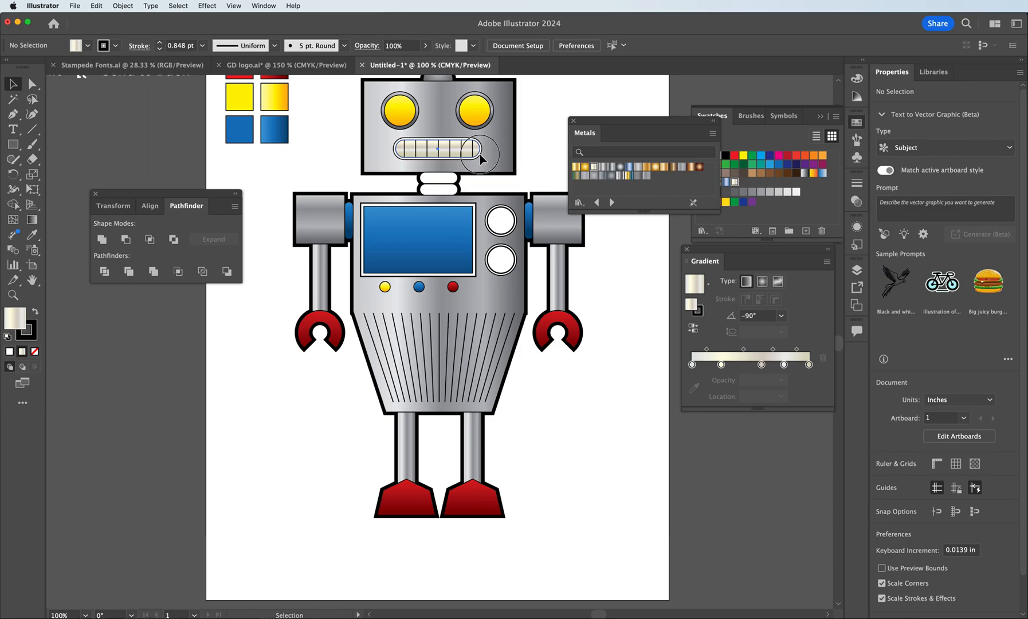
{"action": "left_click", "coordinate": [481, 152]}
{"action": "left_click", "coordinate": [535, 147]}
Select the mouth's outer border, the screen's frame and both dial rings, and fill them with the metallic gradient sampled from an eye ring
{"action": "key", "text": "super+equal"}
{"action": "key", "text": "super+equal"}
{"action": "scroll", "coordinate": [504, 169], "scroll_direction": "up", "scroll_amount": 5}
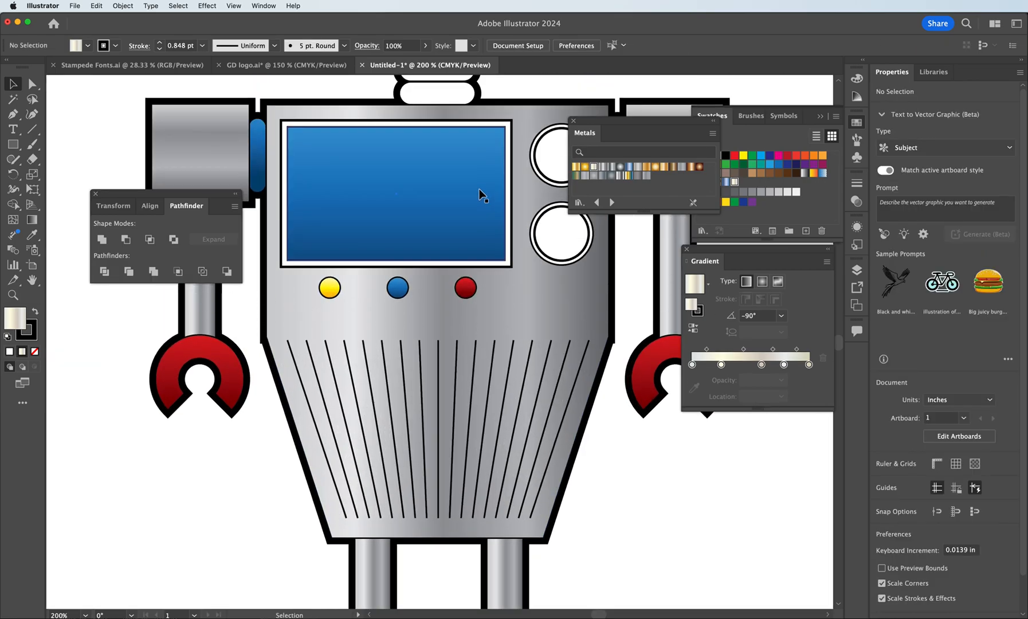
{"action": "left_click", "coordinate": [517, 236]}
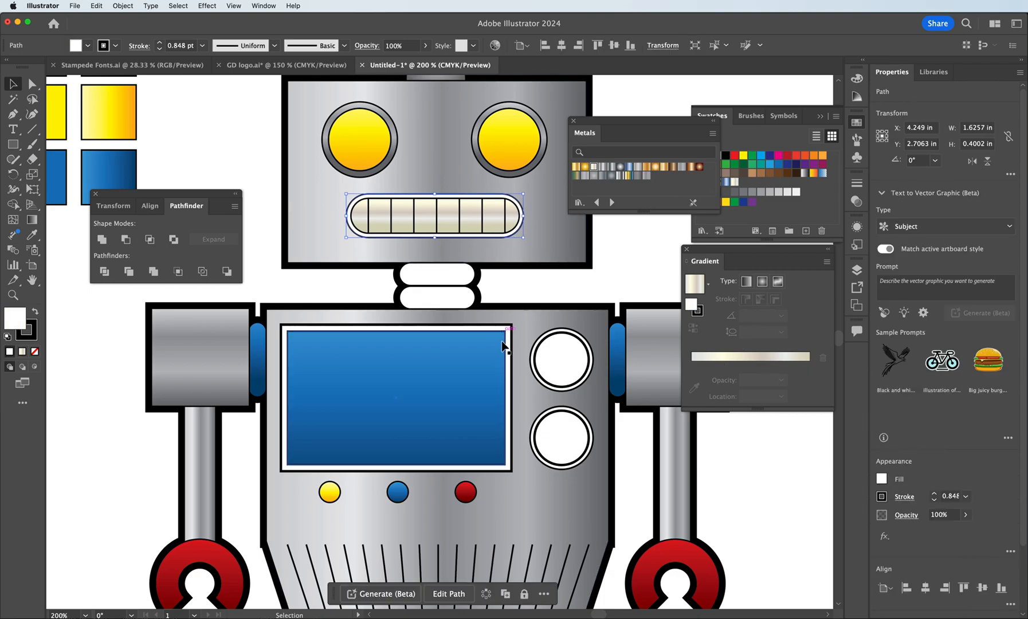
{"action": "left_click", "coordinate": [514, 351], "text": "shift"}
{"action": "left_click", "coordinate": [535, 362], "text": "shift"}
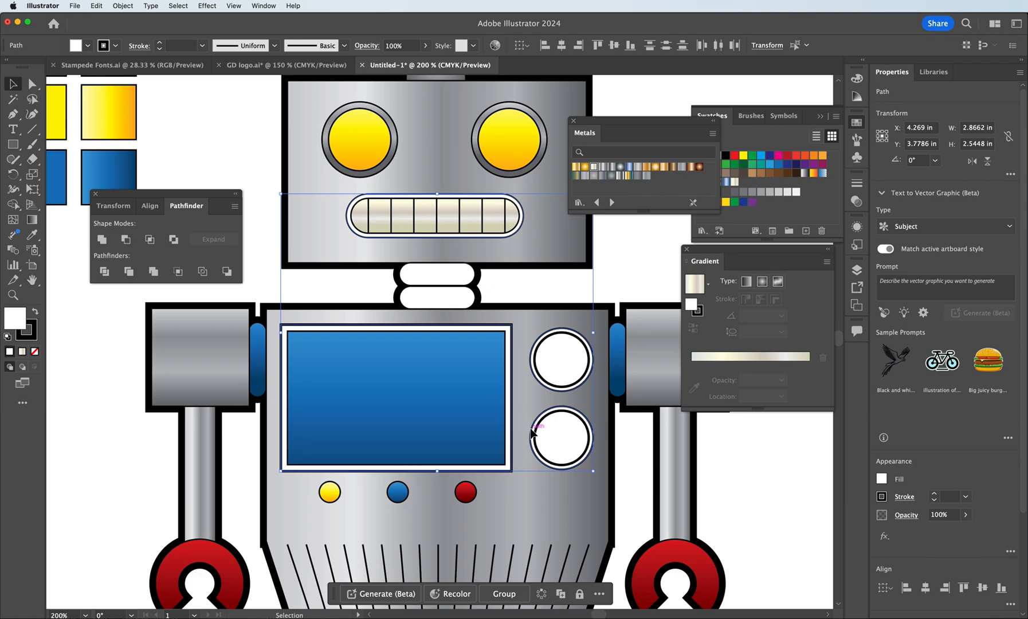
{"action": "left_click", "coordinate": [33, 235]}
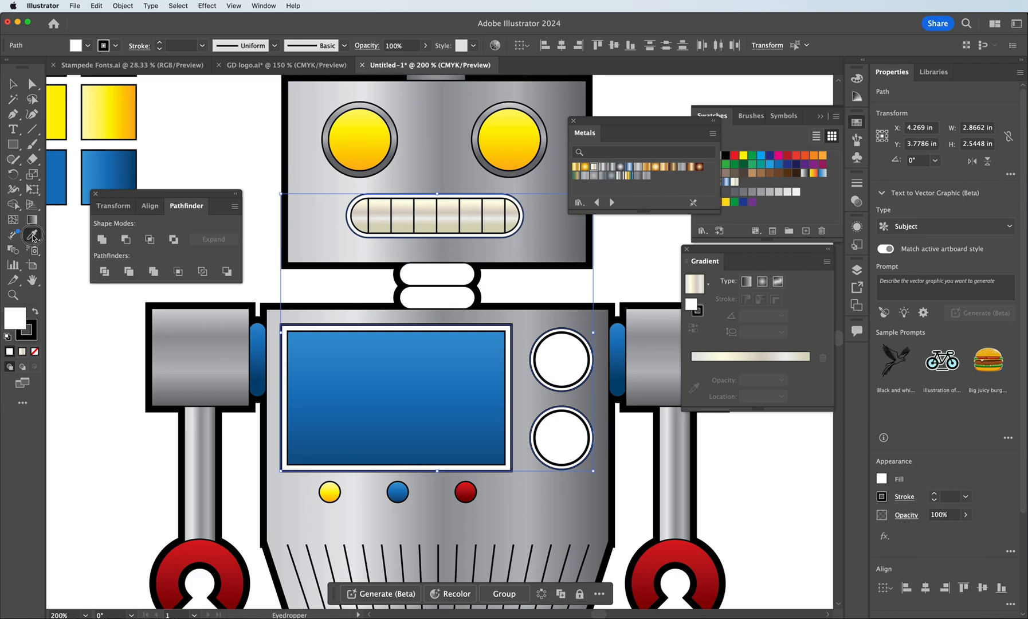
{"action": "left_click", "coordinate": [331, 155]}
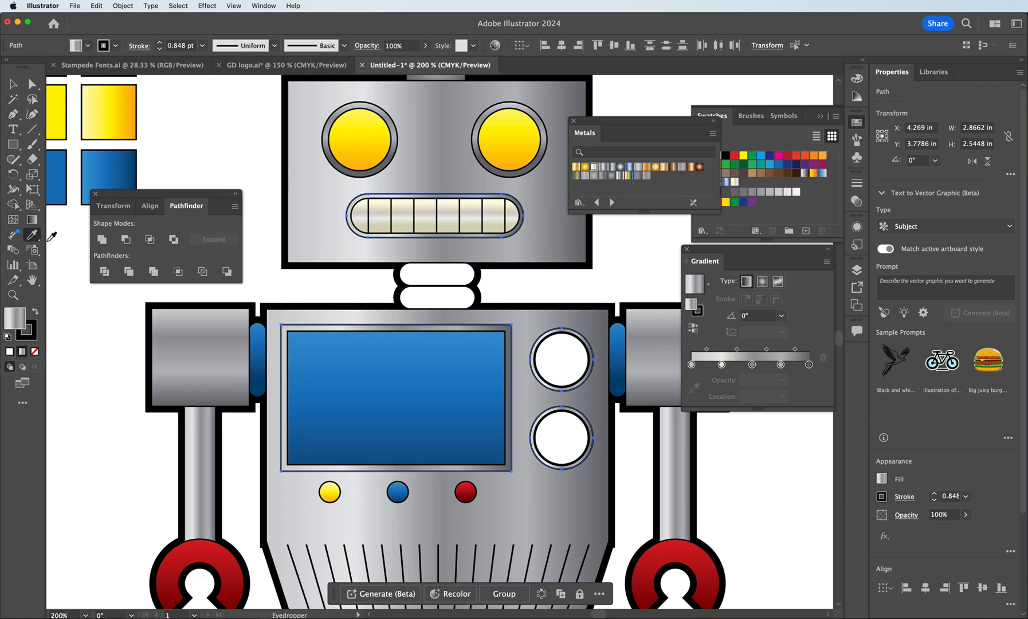
Redraw the metallic gradient on the selected borders and rings vertically at -90°, spanning the height of the mouth
{"action": "key", "text": "g"}
{"action": "left_click_drag", "start_coordinate": [445, 184], "coordinate": [445, 235]}
{"action": "left_click", "coordinate": [13, 84]}
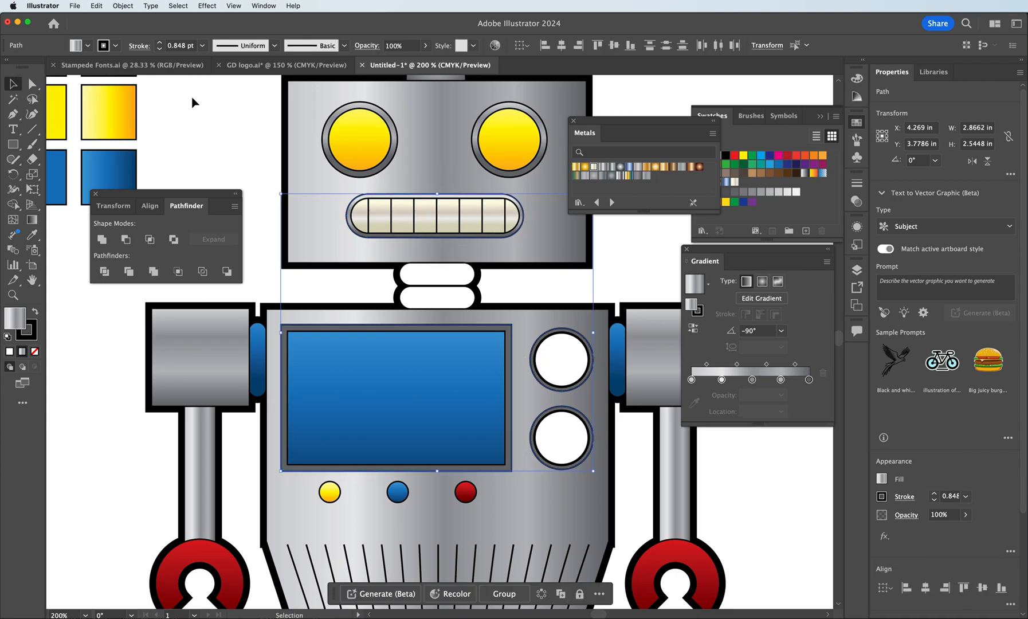
Select the torso screen's frame and redraw its metallic gradient diagonally at about -72°, from above the frame down across the screen
{"action": "left_click", "coordinate": [401, 332]}
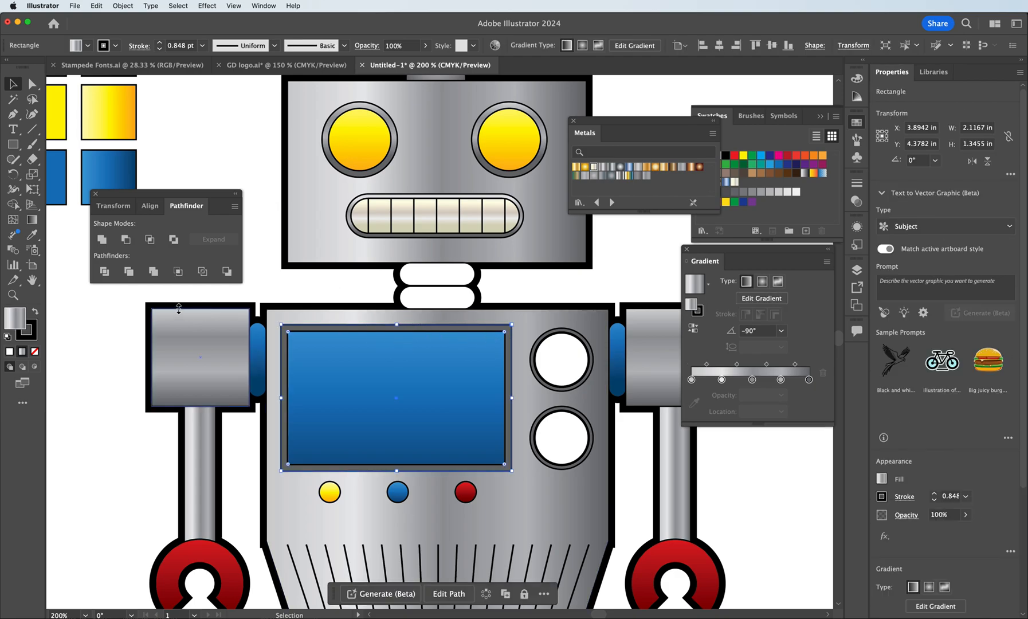
{"action": "left_click", "coordinate": [31, 219]}
{"action": "left_click_drag", "start_coordinate": [423, 319], "coordinate": [423, 435]}
{"action": "mouse_move", "coordinate": [342, 307]}
{"action": "left_mouse_down"}
{"action": "mouse_move", "coordinate": [415, 443]}
{"action": "mouse_move", "coordinate": [385, 438]}
{"action": "left_mouse_up"}
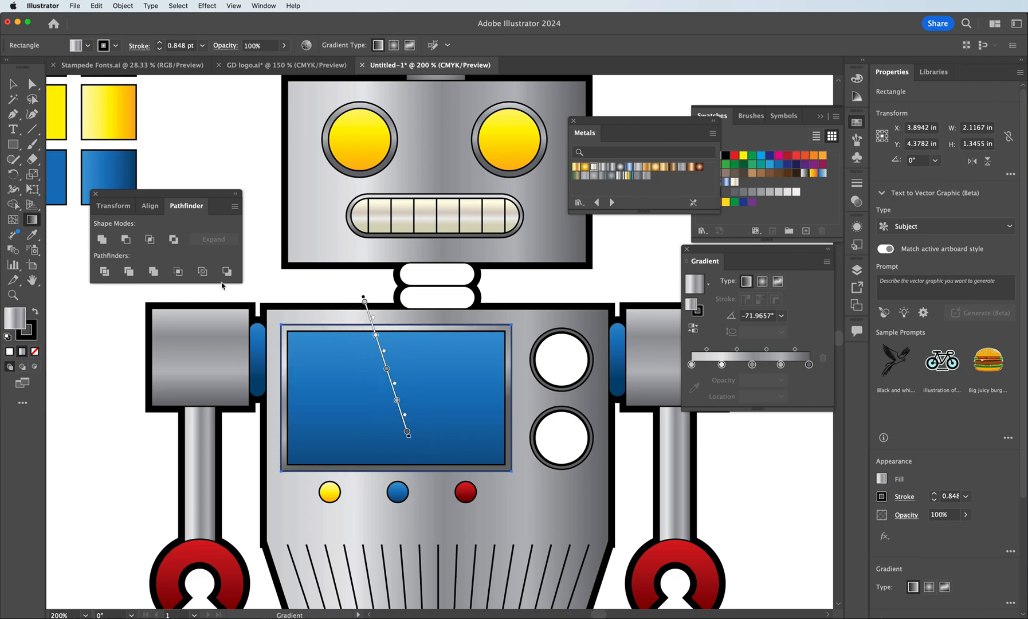
Select both dial rings on the torso and redraw their metallic gradient diagonally at about -27°, across the upper dial
{"action": "left_click", "coordinate": [13, 83]}
{"action": "left_click", "coordinate": [534, 381]}
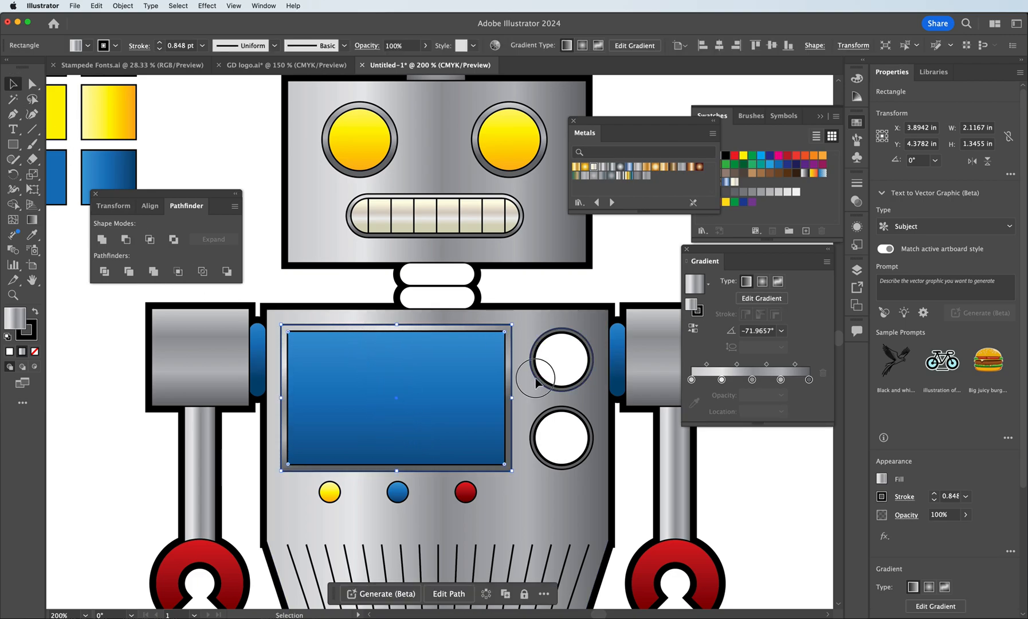
{"action": "left_click", "coordinate": [545, 438], "text": "shift"}
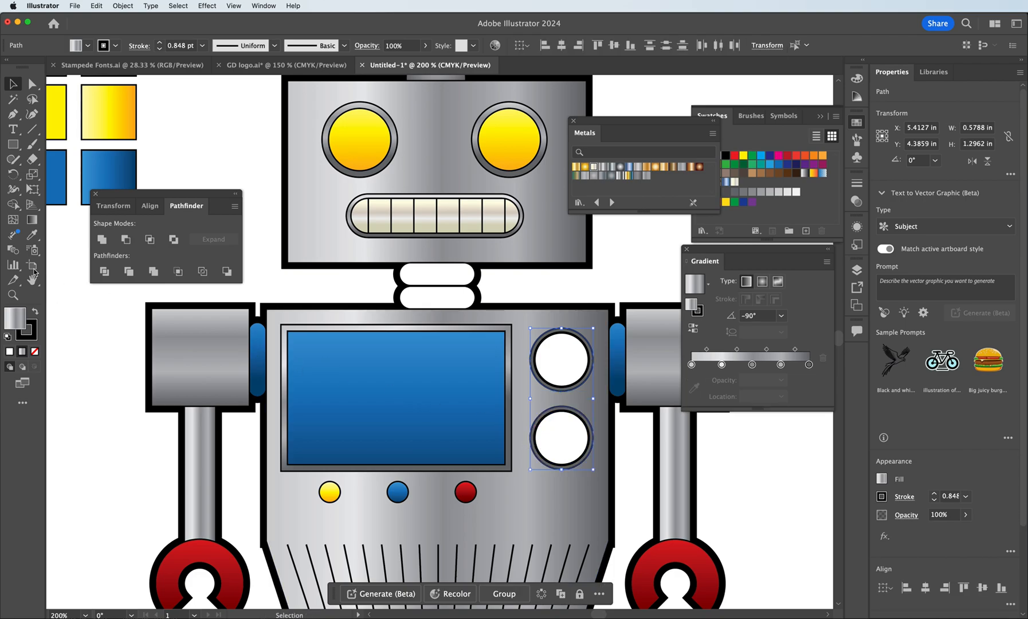
{"action": "left_click", "coordinate": [34, 219]}
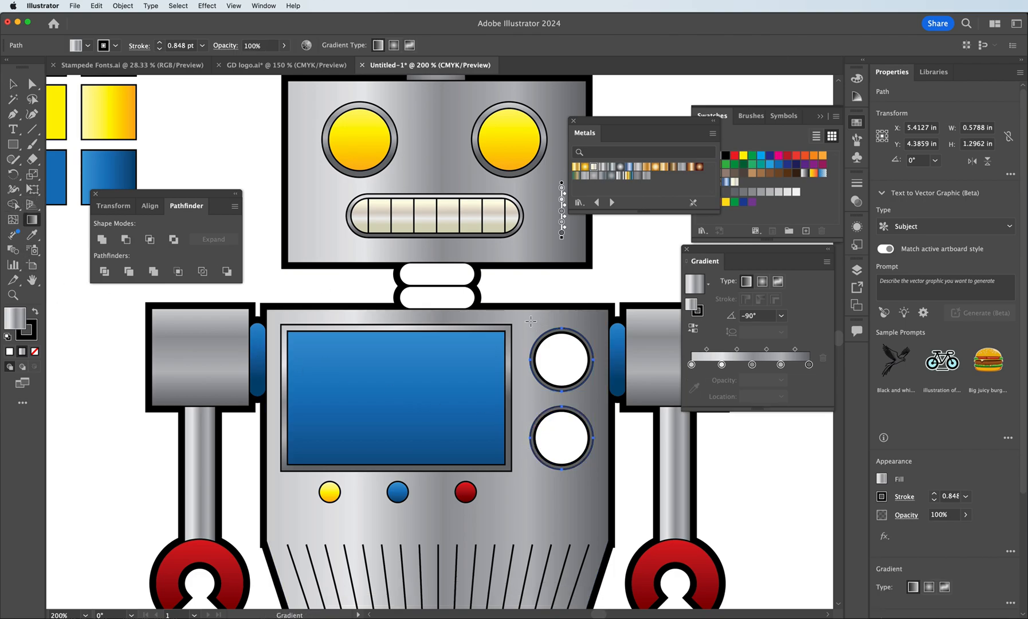
{"action": "mouse_move", "coordinate": [500, 342]}
{"action": "left_mouse_down"}
{"action": "mouse_move", "coordinate": [598, 373]}
{"action": "mouse_move", "coordinate": [591, 387]}
{"action": "left_mouse_up"}
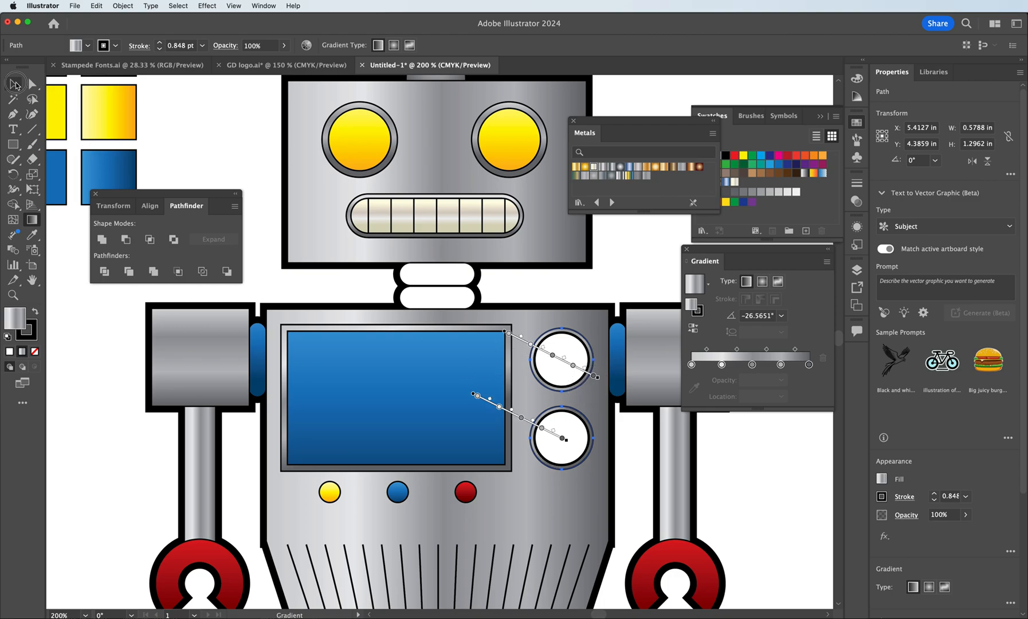
Redraw the lower dial ring's metallic gradient diagonally at about -39° across that dial, and deselect it
{"action": "left_click", "coordinate": [14, 85]}
{"action": "left_click", "coordinate": [591, 431]}
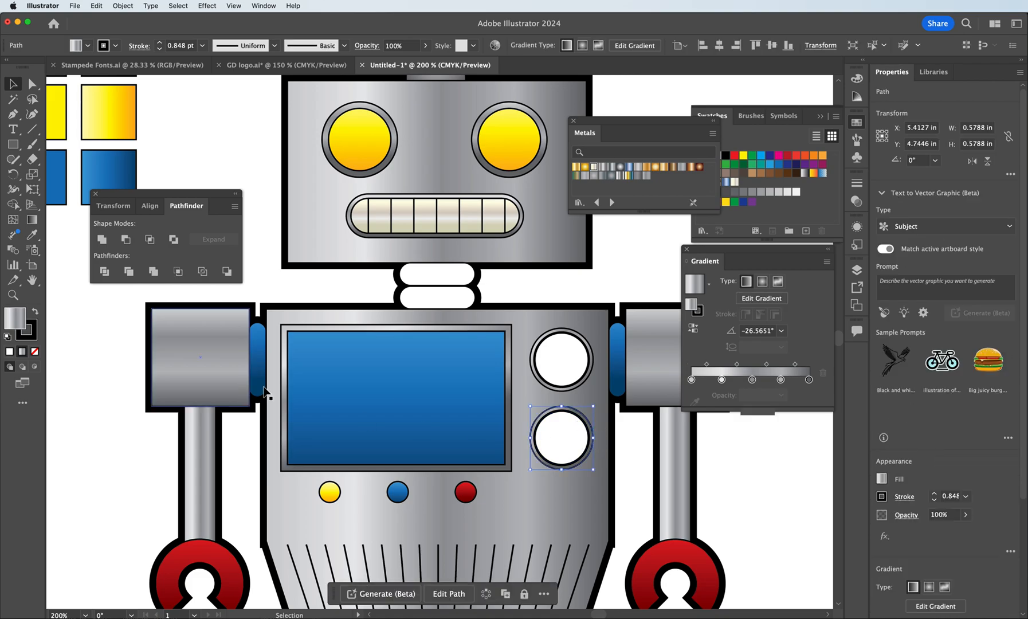
{"action": "left_click", "coordinate": [33, 220]}
{"action": "left_click_drag", "start_coordinate": [527, 409], "coordinate": [582, 454]}
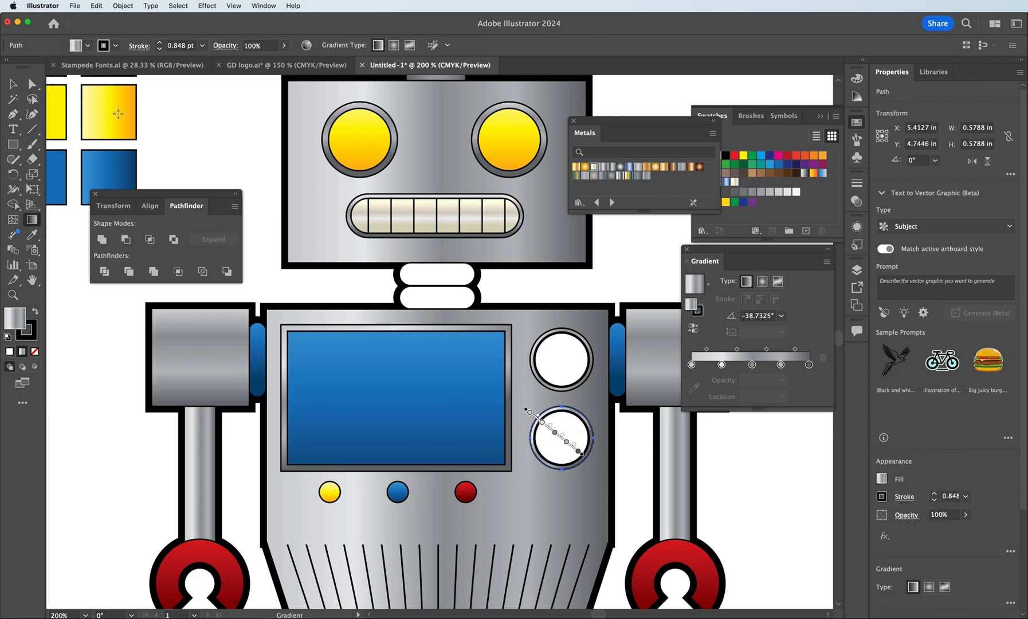
{"action": "left_click", "coordinate": [13, 83]}
{"action": "left_click", "coordinate": [212, 132]}
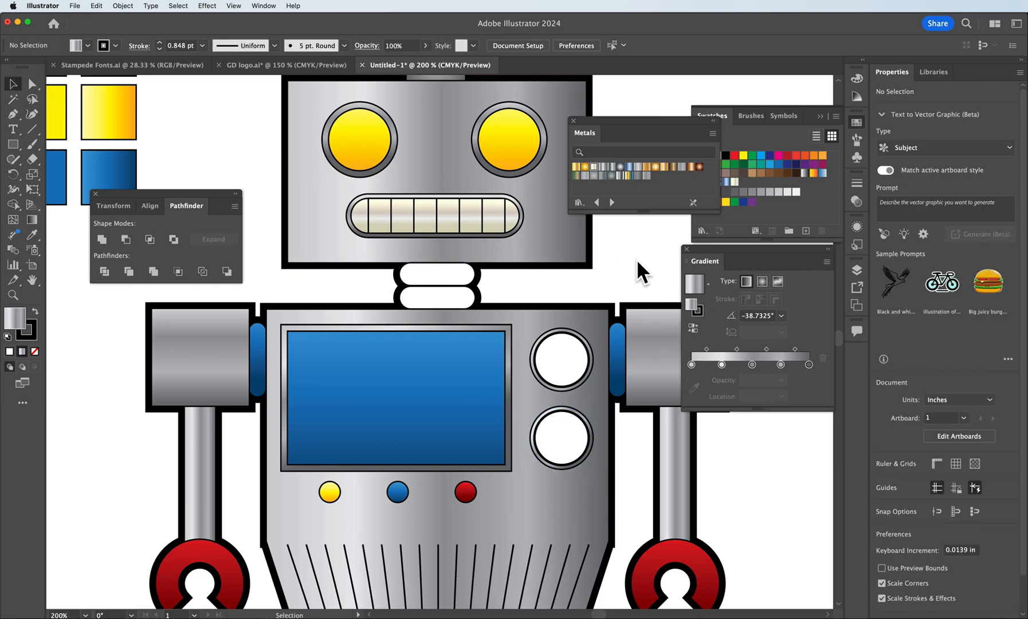
Duplicate the yellow-orange gradient square to its right and recolour the copy's stops from light green through mid green to dark green
{"action": "left_click", "coordinate": [568, 358]}
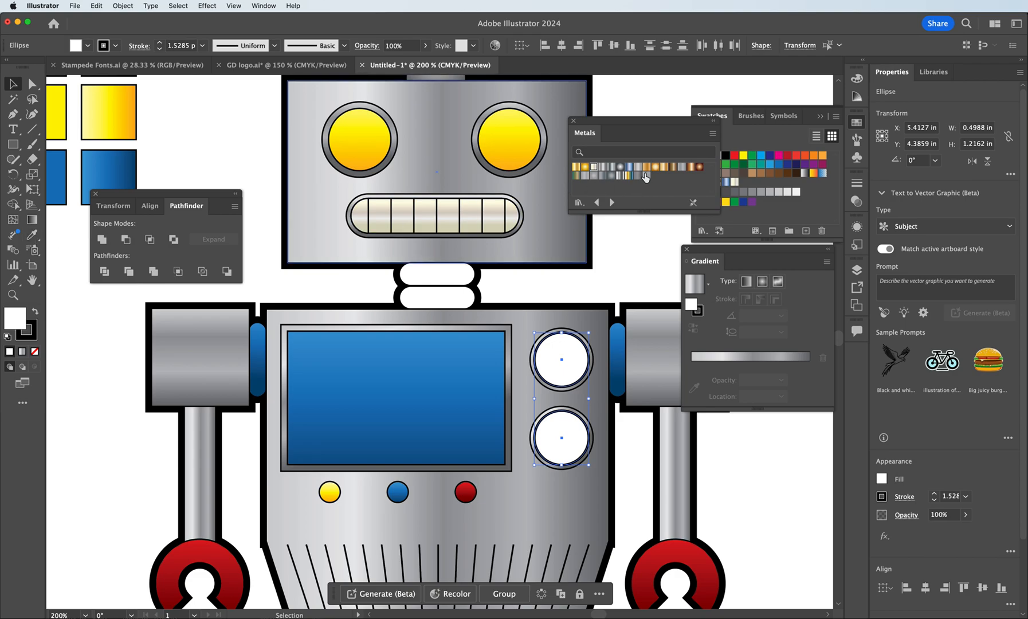
{"action": "left_click", "coordinate": [109, 132]}
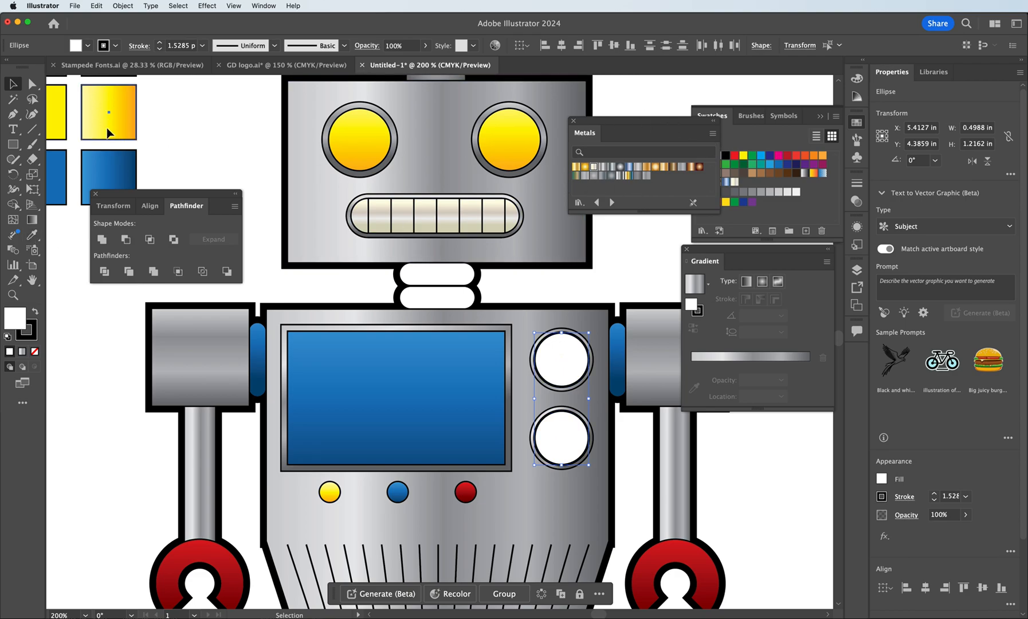
{"action": "left_click_drag", "start_coordinate": [93, 117], "coordinate": [170, 117], "text": "alt"}
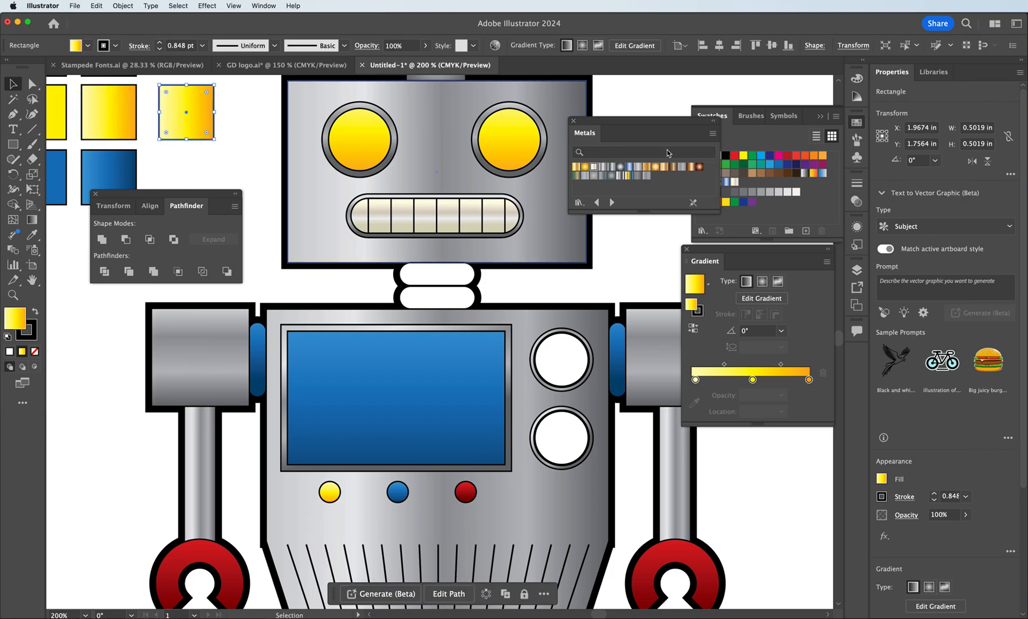
{"action": "left_click_drag", "start_coordinate": [679, 131], "coordinate": [645, 95]}
{"action": "left_click_drag", "start_coordinate": [716, 166], "coordinate": [695, 379]}
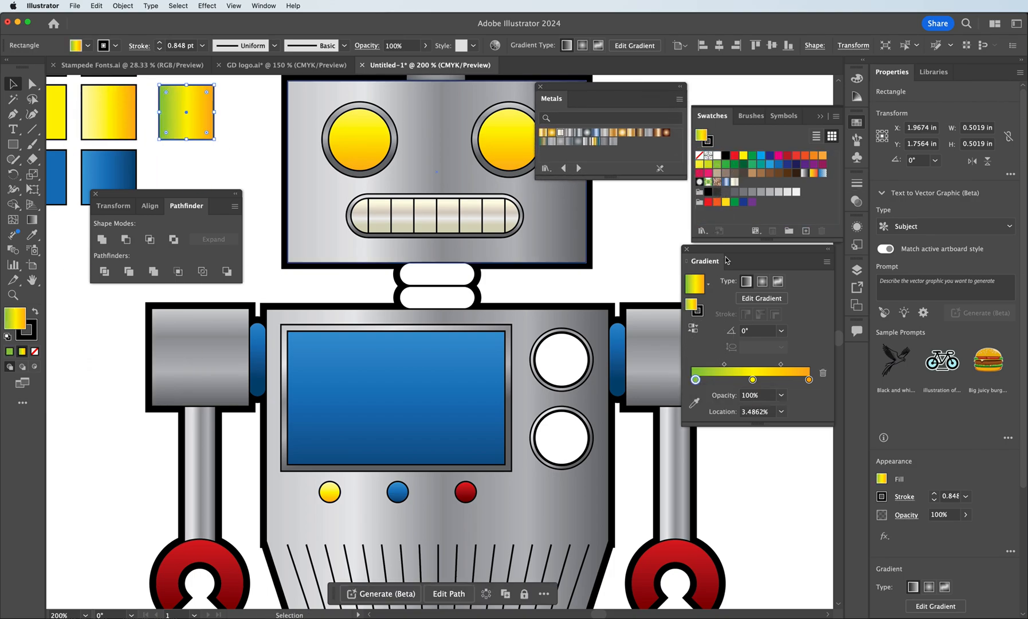
{"action": "left_click", "coordinate": [726, 165]}
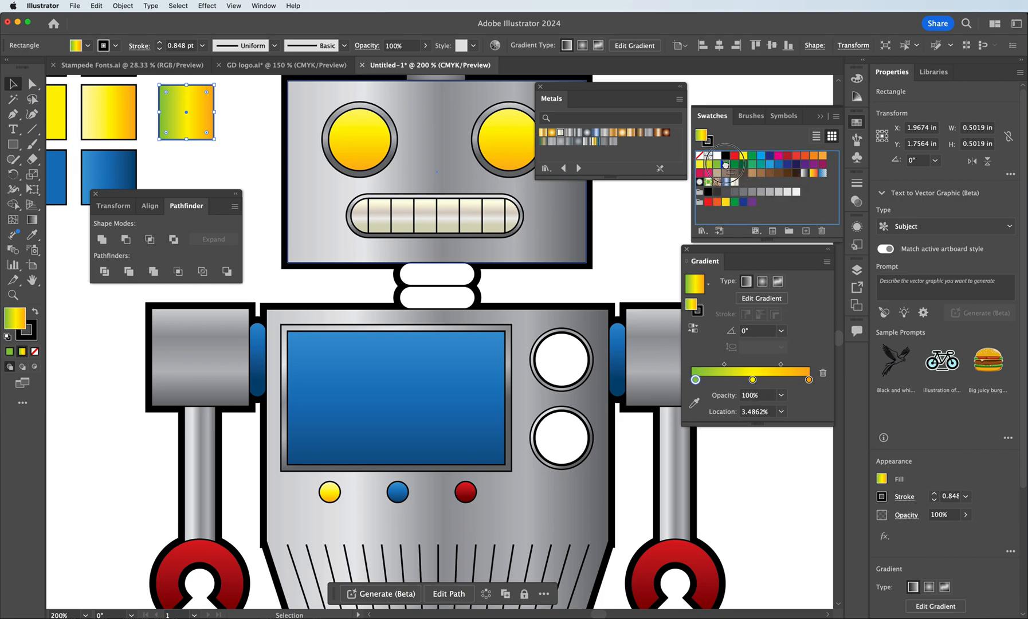
{"action": "left_click_drag", "start_coordinate": [726, 165], "coordinate": [808, 380]}
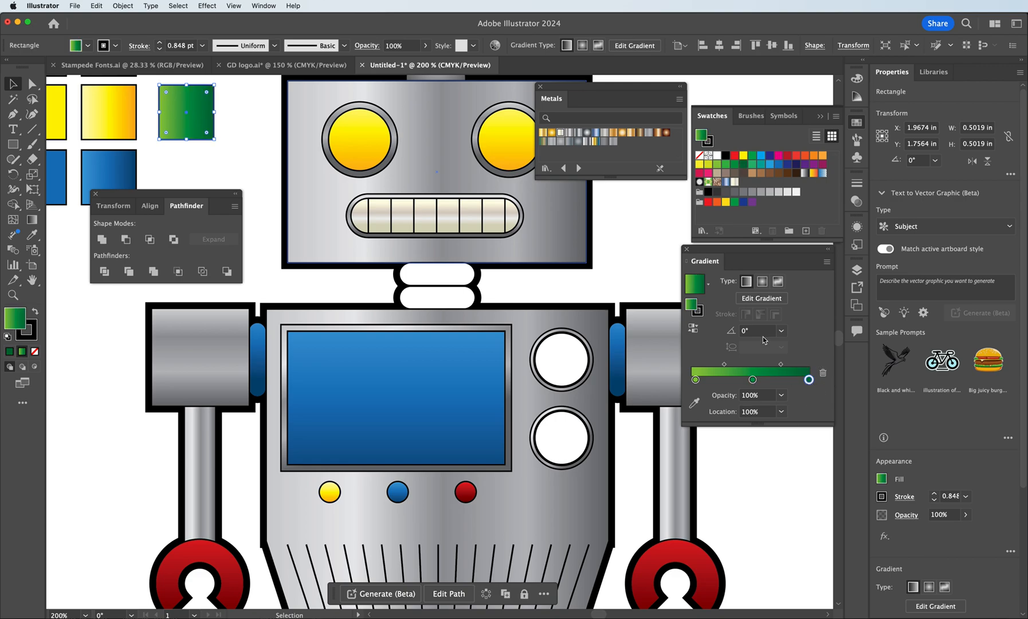
Fill both torso dials with the green gradient sampled from the new square and redraw it near-vertically at about -93° over the upper dial
{"action": "left_click", "coordinate": [570, 370]}
{"action": "left_click", "coordinate": [558, 443], "text": "shift"}
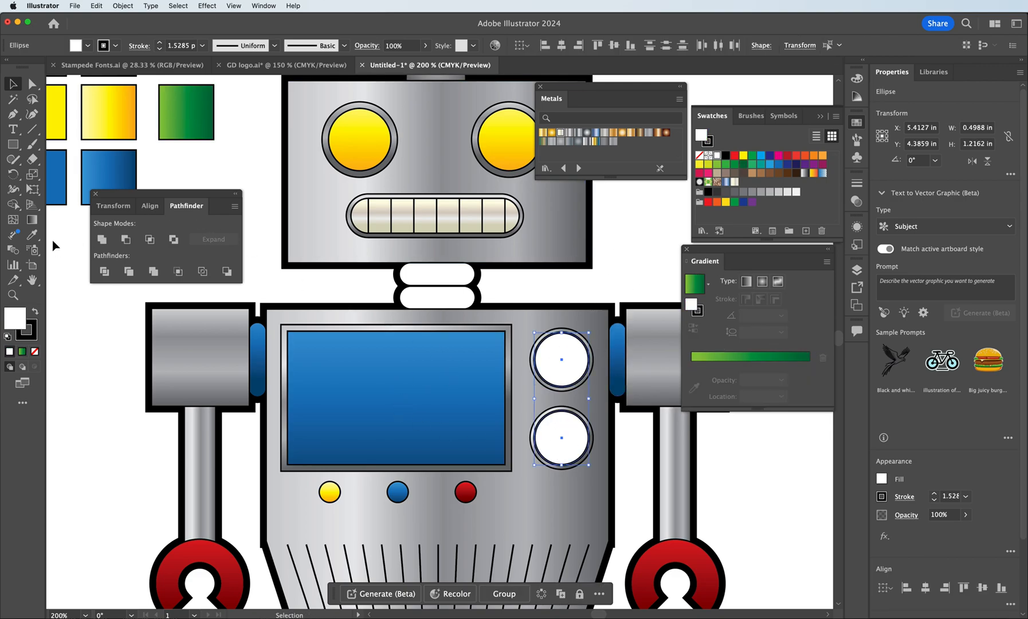
{"action": "left_click", "coordinate": [31, 234]}
{"action": "left_click", "coordinate": [188, 114]}
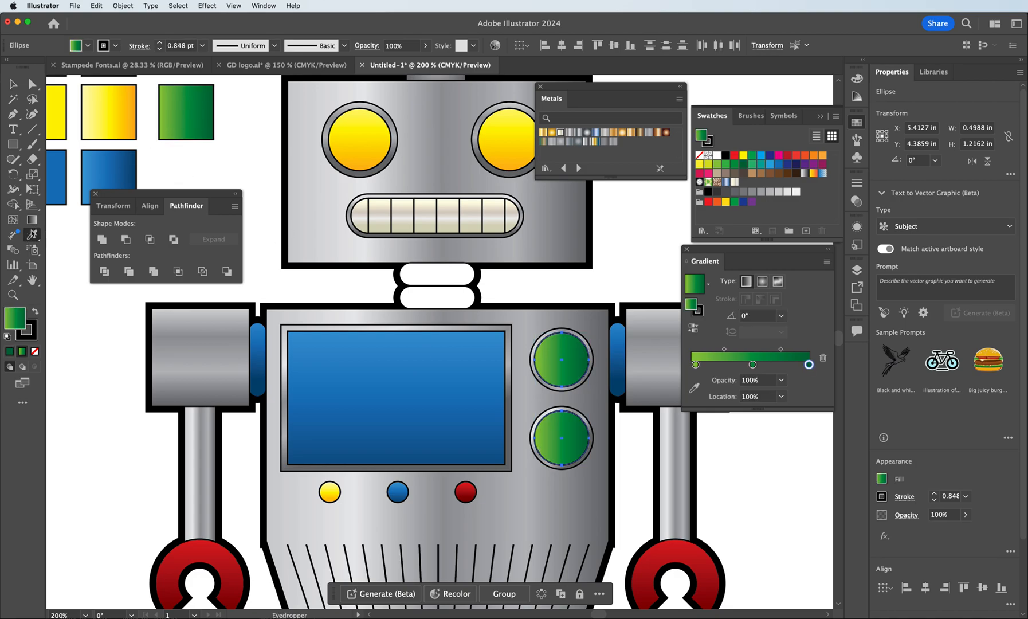
{"action": "left_click", "coordinate": [32, 219]}
{"action": "left_click_drag", "start_coordinate": [556, 334], "coordinate": [561, 398]}
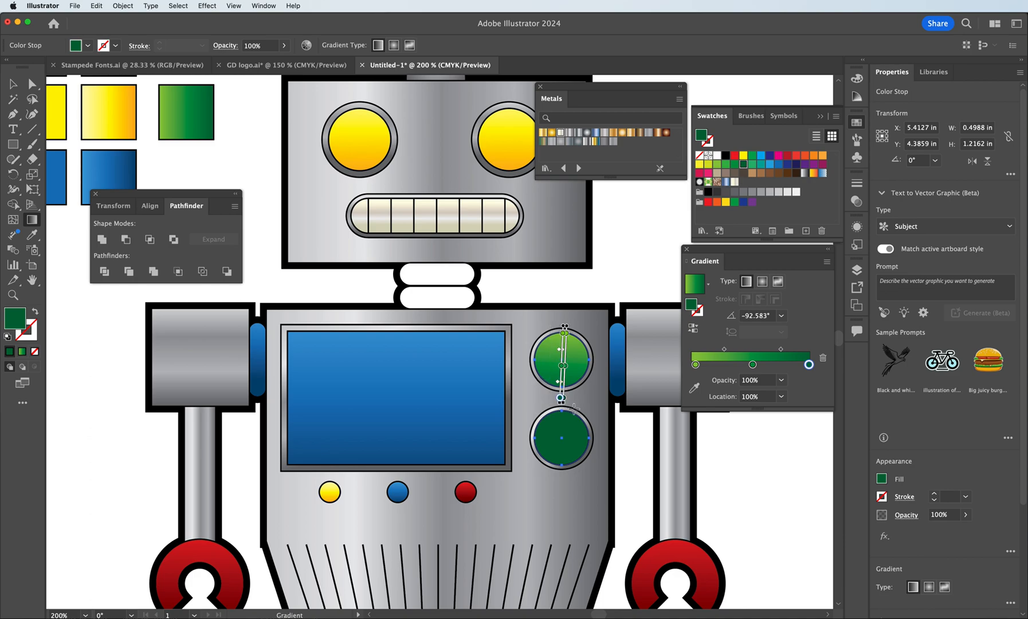
Redraw the lower dial's green gradient vertically at -90°, from its top edge to its bottom edge, and deselect it
{"action": "left_click", "coordinate": [11, 86]}
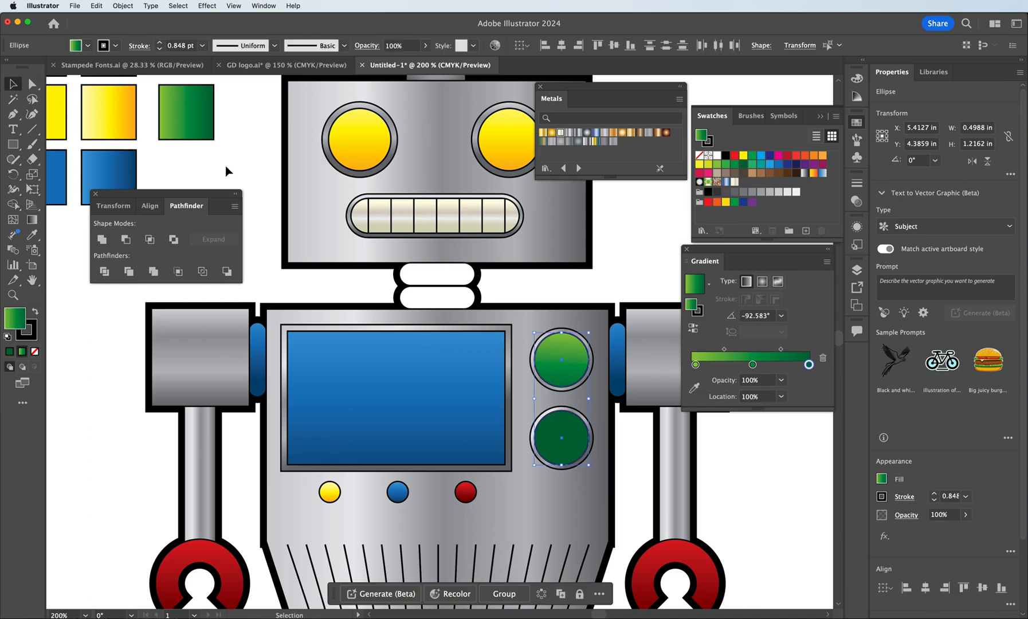
{"action": "left_click", "coordinate": [567, 438]}
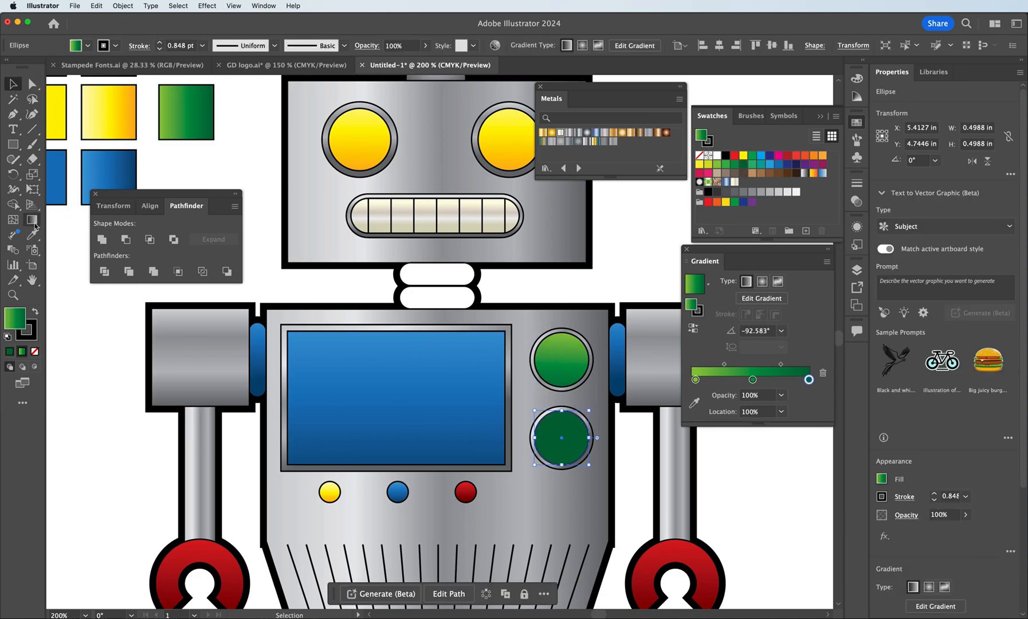
{"action": "left_click", "coordinate": [31, 220]}
{"action": "mouse_move", "coordinate": [556, 410]}
{"action": "left_mouse_down"}
{"action": "mouse_move", "coordinate": [555, 475]}
{"action": "mouse_move", "coordinate": [562, 466]}
{"action": "left_mouse_up"}
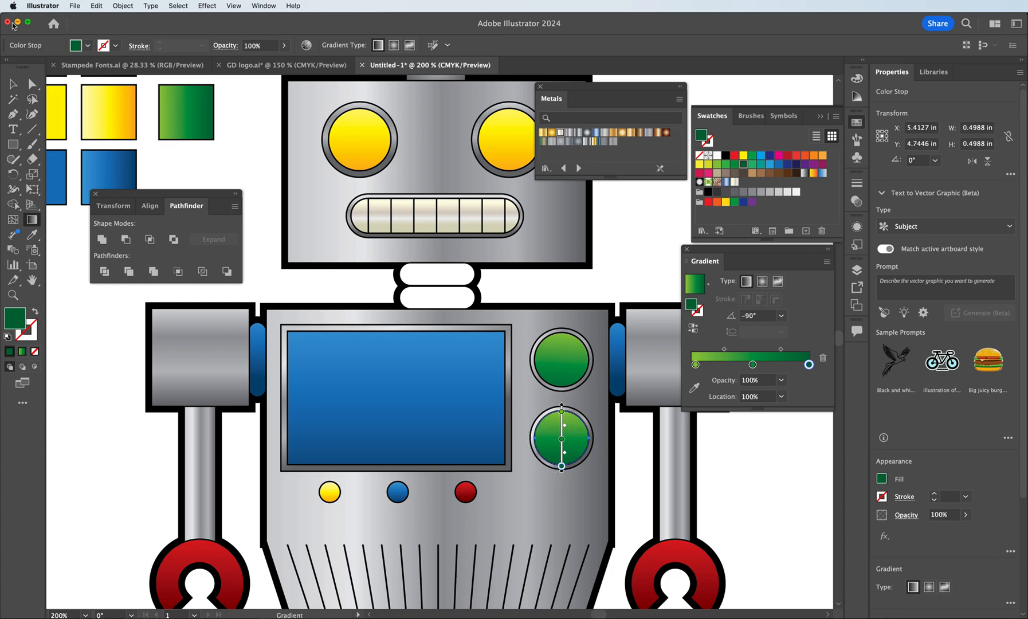
{"action": "left_click", "coordinate": [14, 84]}
{"action": "left_click", "coordinate": [227, 169]}
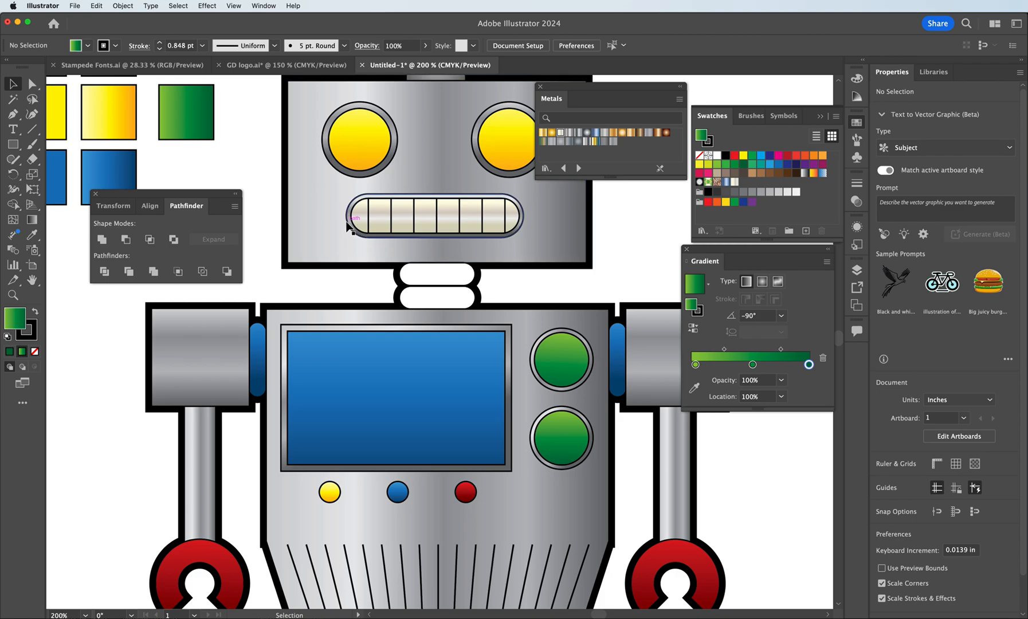
Fill both white neck segments with the blue gradient sampled from the shoulder joint, and deselect them
{"action": "scroll", "coordinate": [436, 251], "scroll_direction": "down", "scroll_amount": 1}
{"action": "left_click_drag", "start_coordinate": [435, 250], "coordinate": [438, 277]}
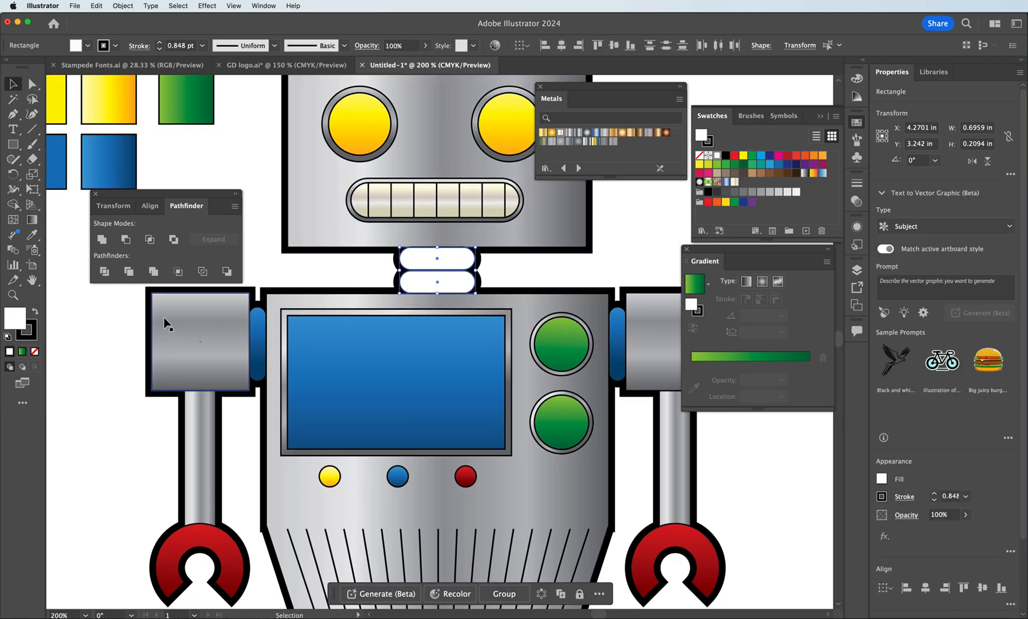
{"action": "left_click", "coordinate": [32, 234]}
{"action": "left_click", "coordinate": [259, 330]}
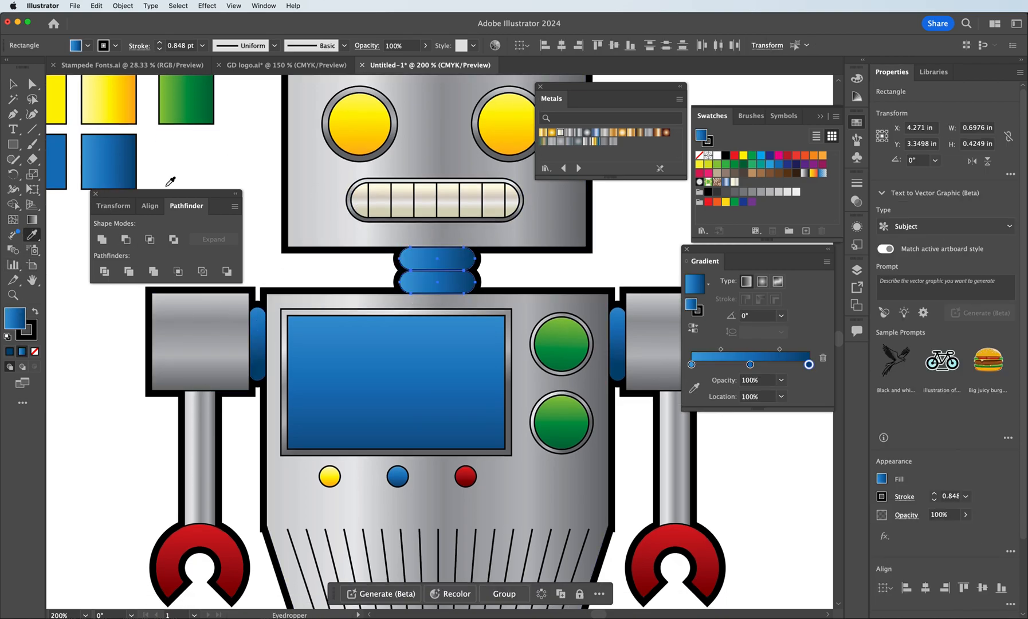
{"action": "left_click", "coordinate": [12, 84]}
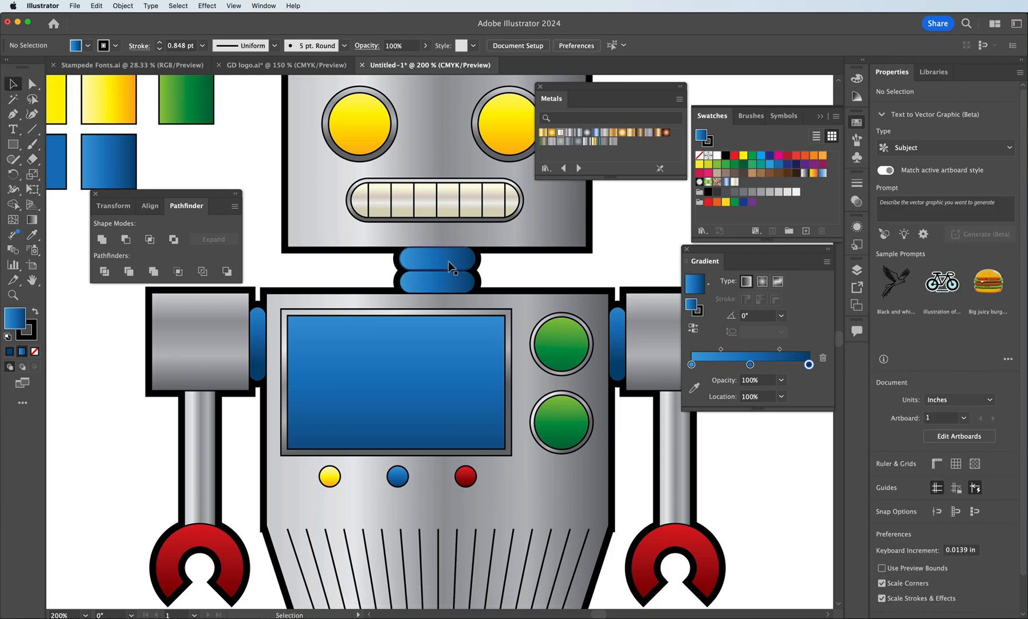
{"action": "left_click", "coordinate": [253, 169]}
Redraw the upper neck segment's blue gradient vertically, from its top edge to its bottom edge
{"action": "left_click", "coordinate": [448, 262]}
{"action": "left_click", "coordinate": [38, 219]}
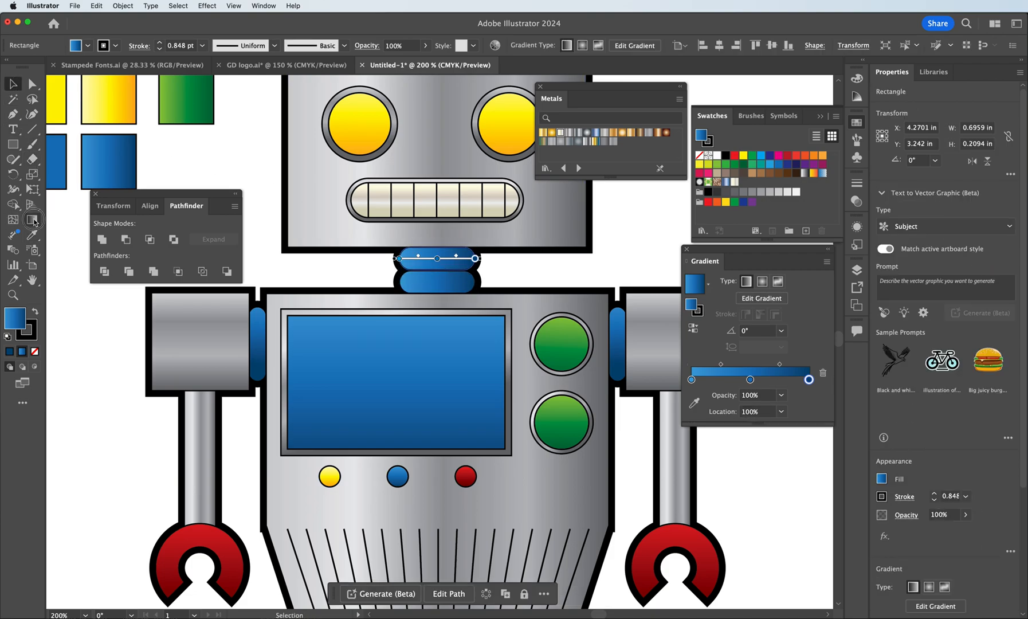
{"action": "left_click_drag", "start_coordinate": [422, 246], "coordinate": [422, 271]}
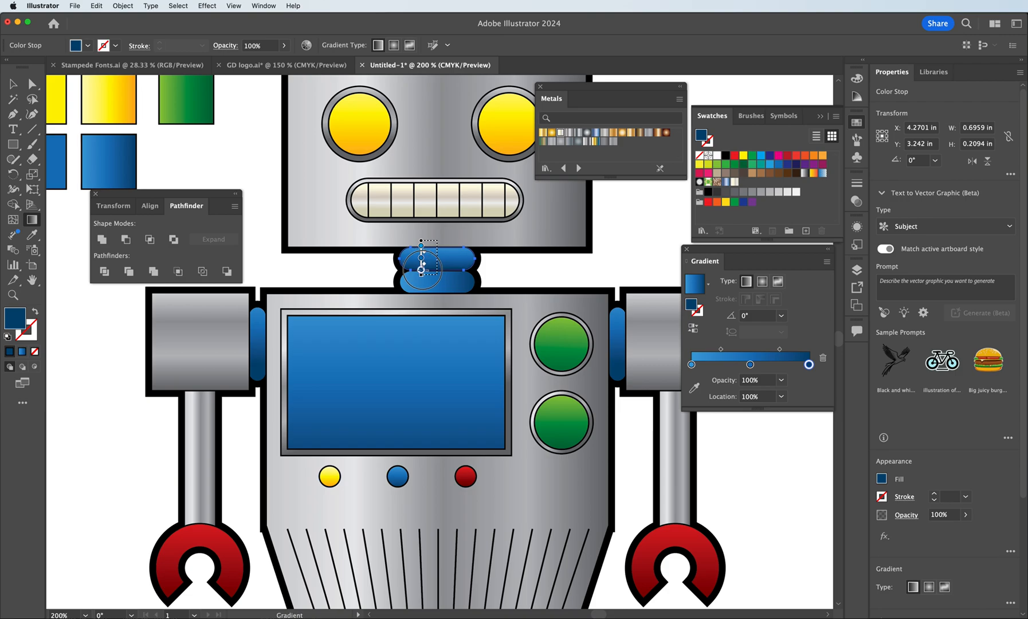
Redraw the lower neck segment's blue gradient vertically at -90°, from just above the segment to its lower edge, and deselect it
{"action": "left_click", "coordinate": [13, 85]}
{"action": "left_click", "coordinate": [415, 282]}
{"action": "left_click", "coordinate": [44, 235]}
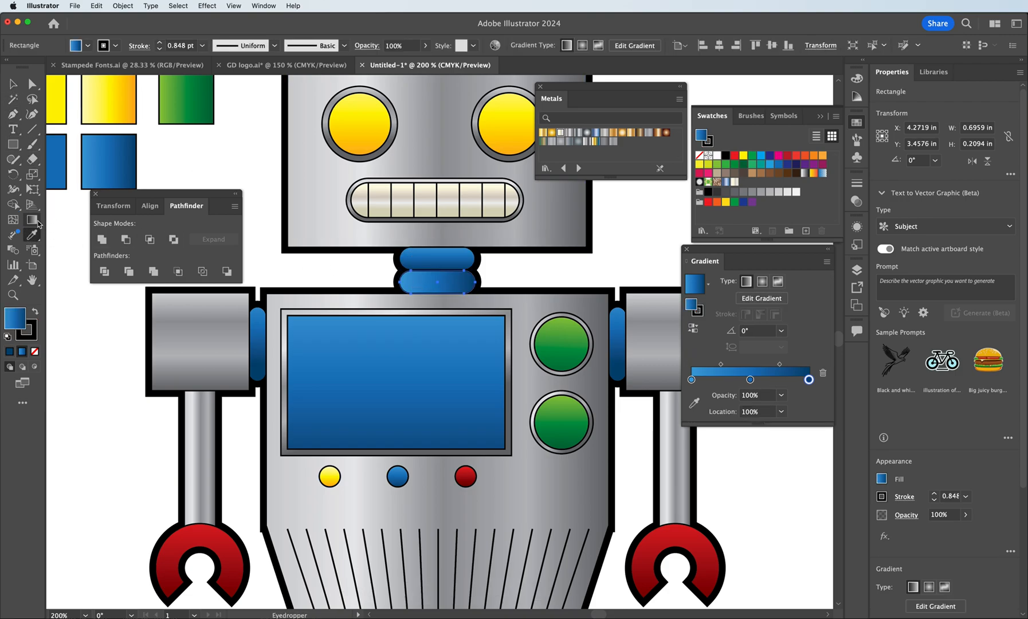
{"action": "left_click", "coordinate": [36, 221]}
{"action": "left_click_drag", "start_coordinate": [437, 261], "coordinate": [437, 297]}
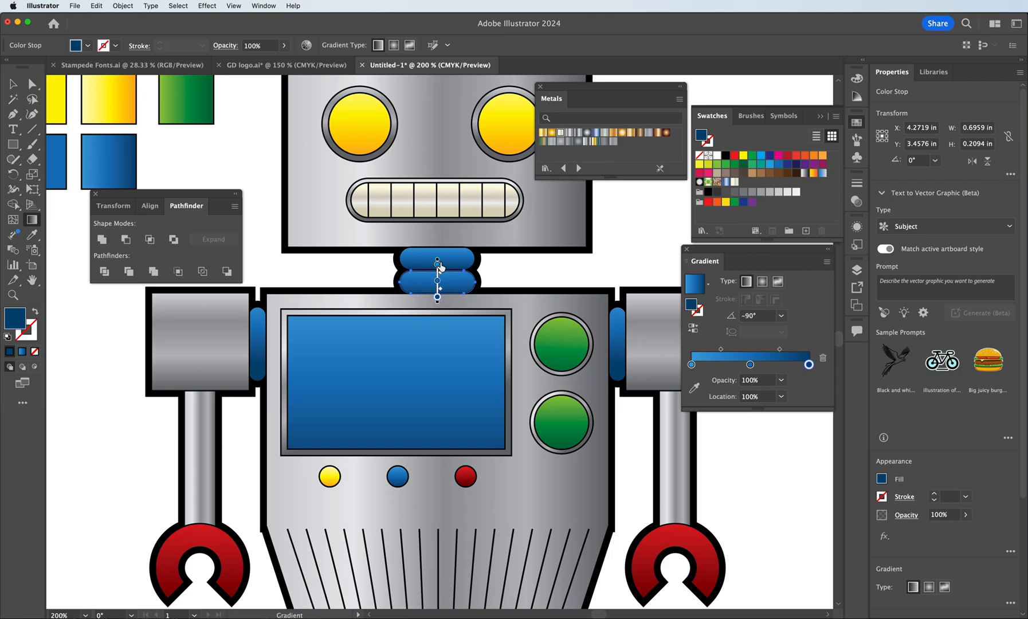
{"action": "left_click", "coordinate": [13, 85]}
{"action": "left_click", "coordinate": [206, 161]}
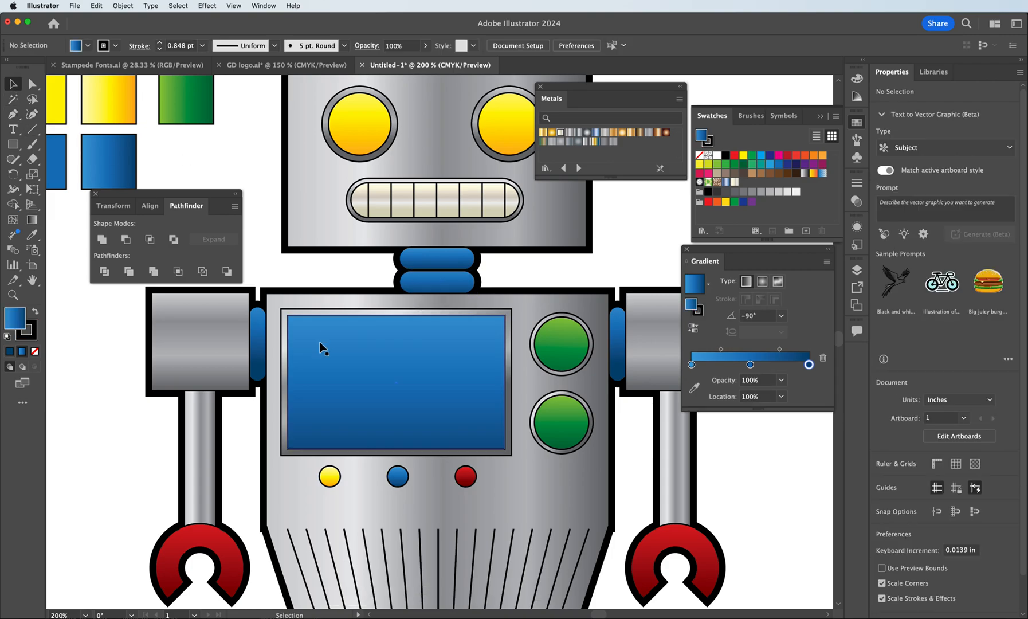
Start a heartbeat line with the Pen tool at the torso screen's left edge: short flat stretch, tall peak, deep dip, smaller peak, back to baseline
{"action": "scroll", "coordinate": [294, 301], "scroll_direction": "down", "scroll_amount": 3}
{"action": "left_click", "coordinate": [12, 115]}
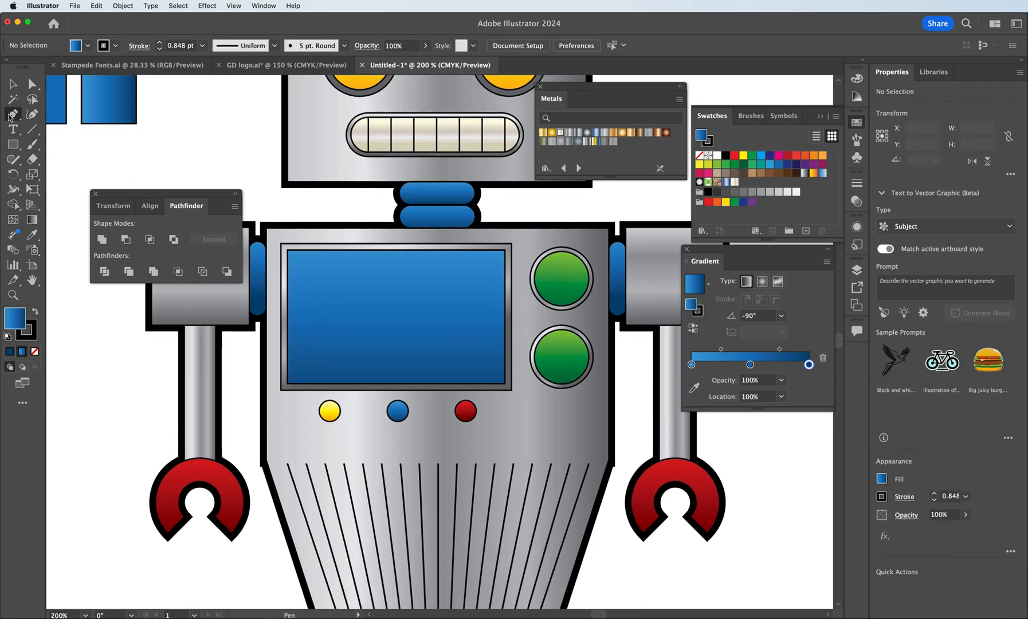
{"action": "left_click", "coordinate": [287, 316]}
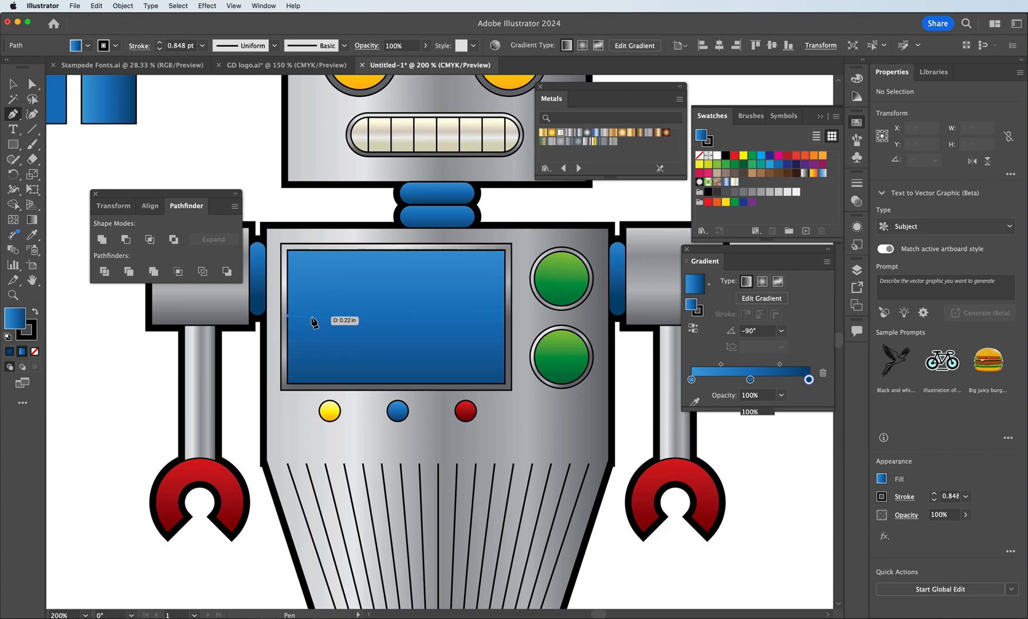
{"action": "left_click", "coordinate": [308, 315]}
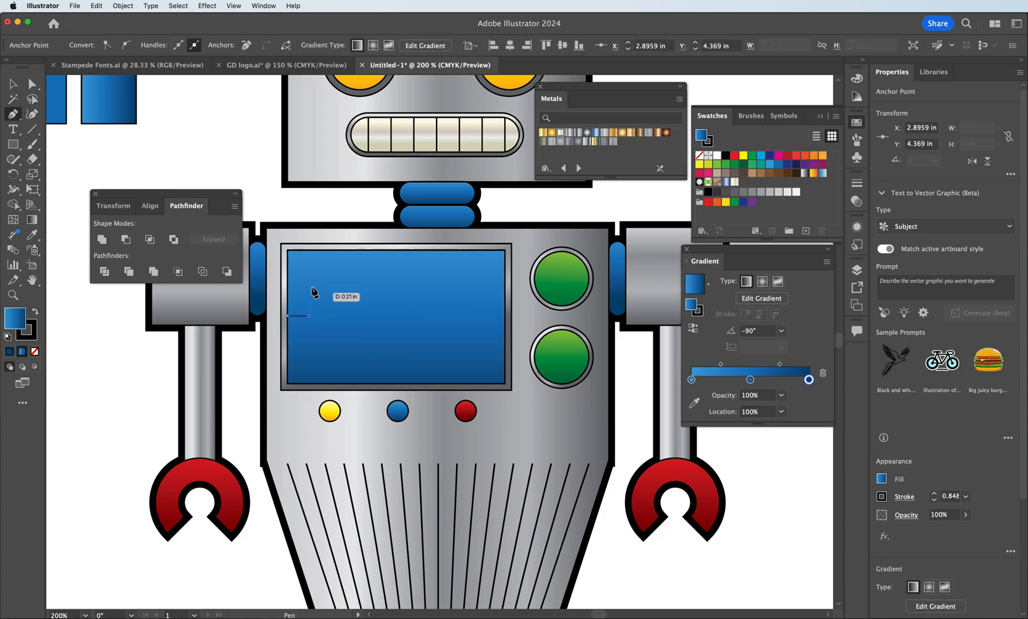
{"action": "left_click", "coordinate": [319, 271]}
{"action": "left_click", "coordinate": [330, 356]}
{"action": "left_click", "coordinate": [341, 290]}
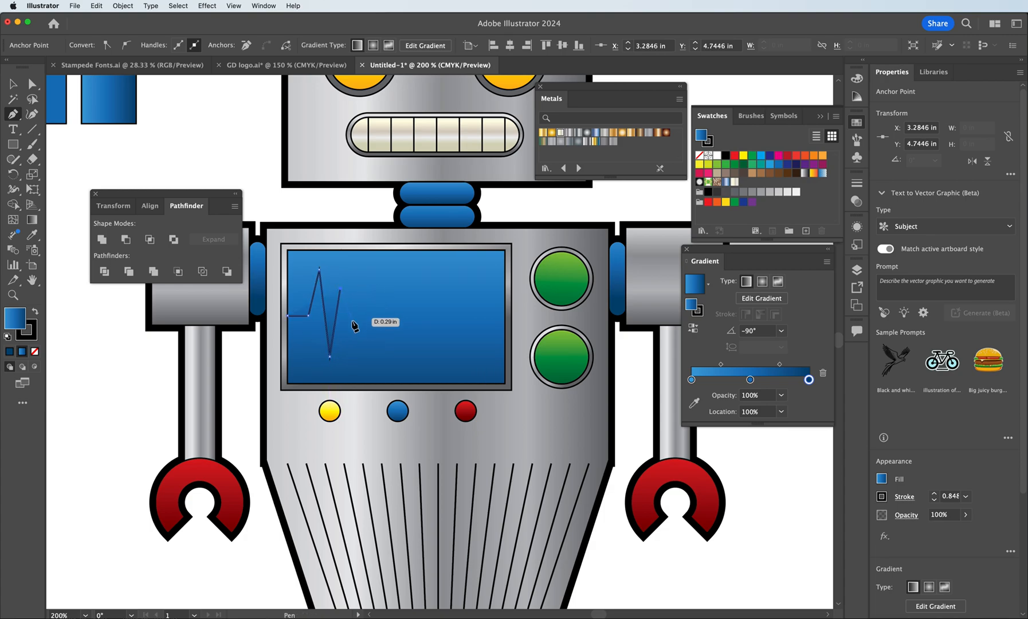
{"action": "left_click", "coordinate": [347, 315]}
Continue the heartbeat line with a flat stretch, a tall peak, a deep dip and a return to the baseline
{"action": "left_click", "coordinate": [374, 315]}
{"action": "left_click", "coordinate": [388, 268]}
{"action": "left_click", "coordinate": [394, 356]}
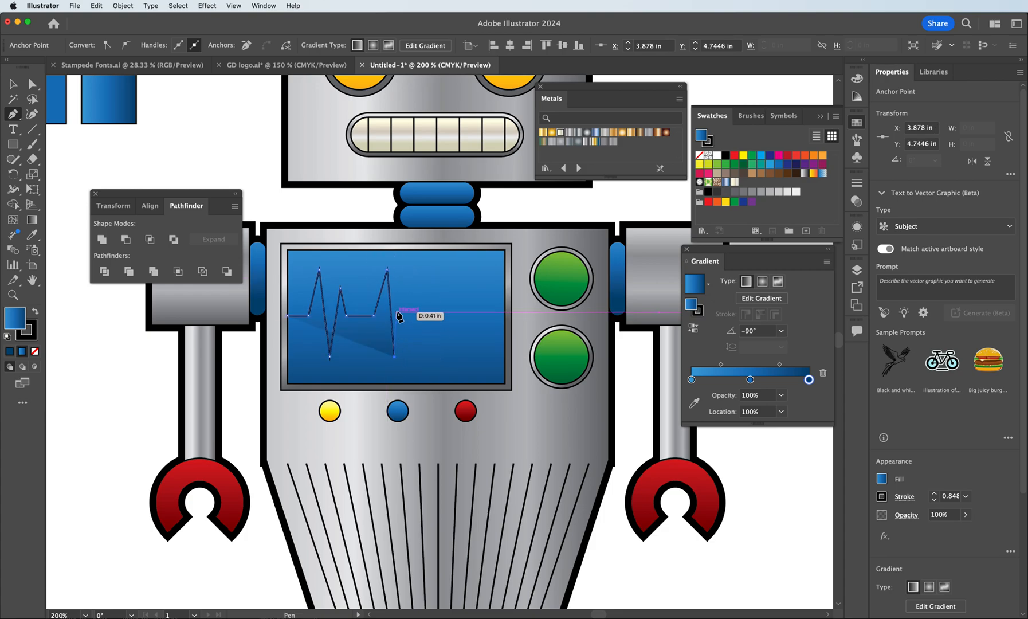
{"action": "left_click", "coordinate": [402, 316]}
{"action": "left_click", "coordinate": [430, 315]}
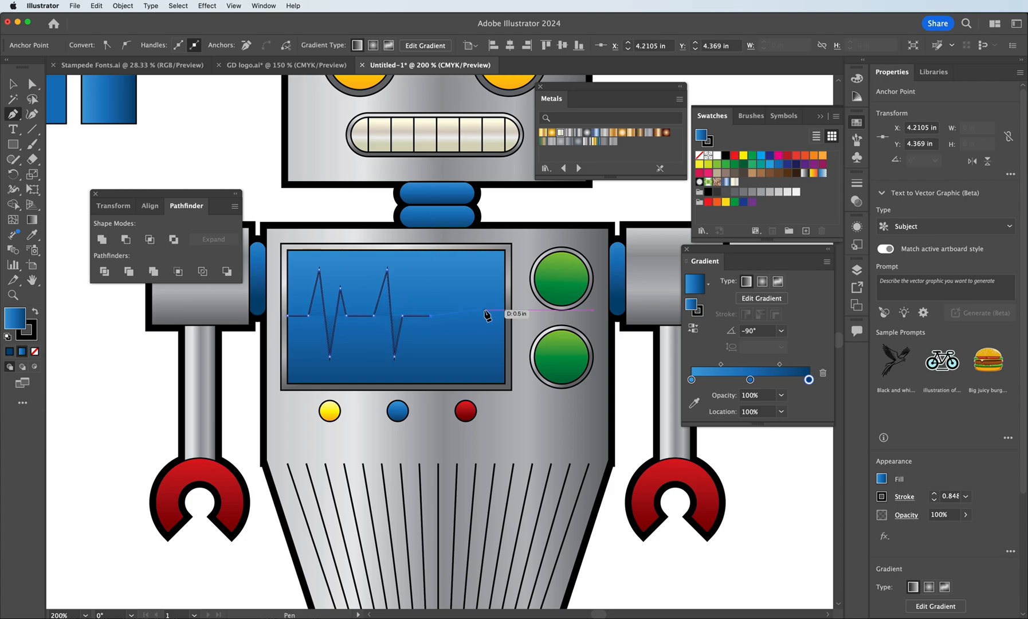
Add a third peak and dip to the heartbeat line, then a fourth peak descending to the screen's right edge, and end the path
{"action": "left_click", "coordinate": [442, 272]}
{"action": "left_click", "coordinate": [457, 356]}
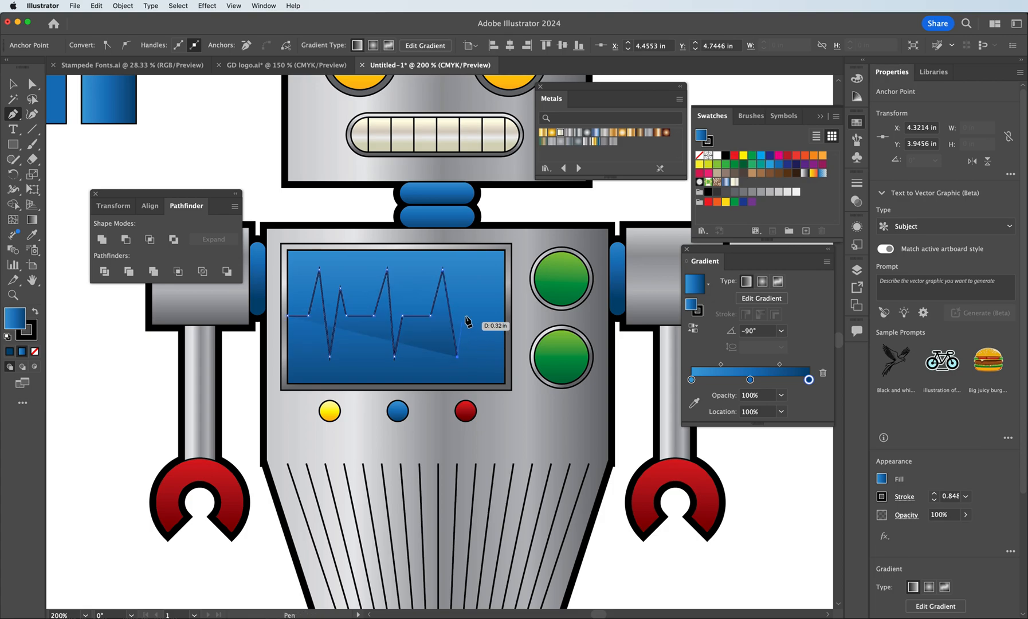
{"action": "left_click", "coordinate": [466, 315]}
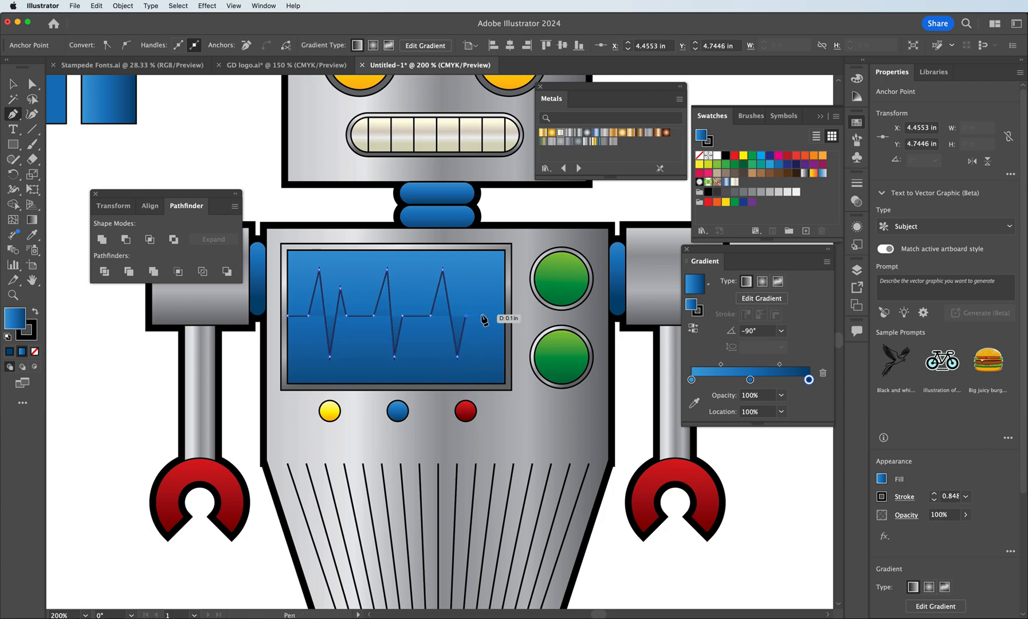
{"action": "left_click", "coordinate": [490, 315]}
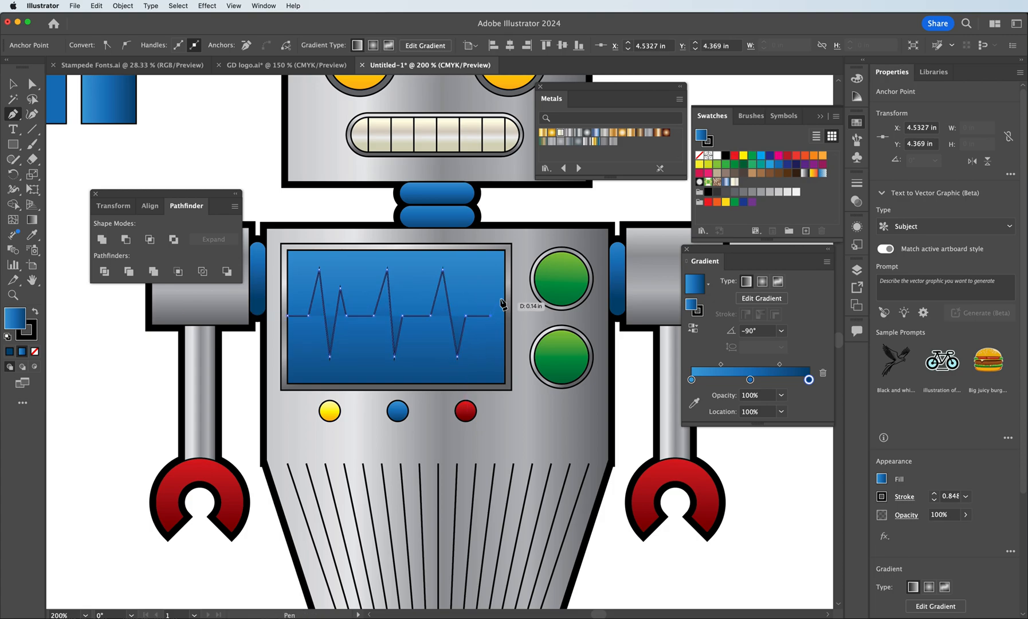
{"action": "left_click", "coordinate": [498, 269]}
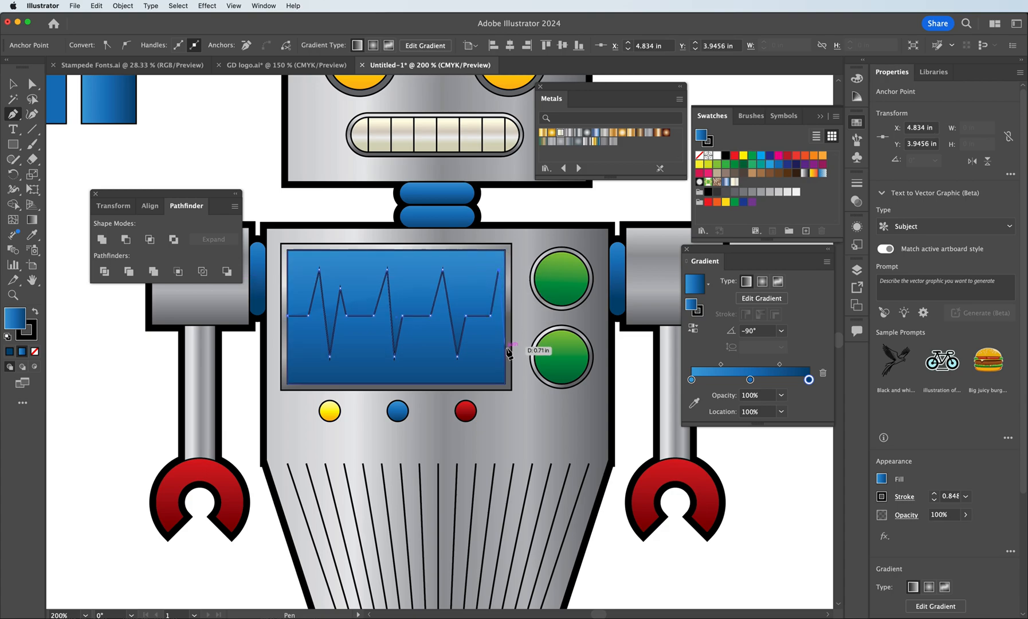
{"action": "left_click", "coordinate": [504, 347]}
{"action": "key", "text": "Escape"}
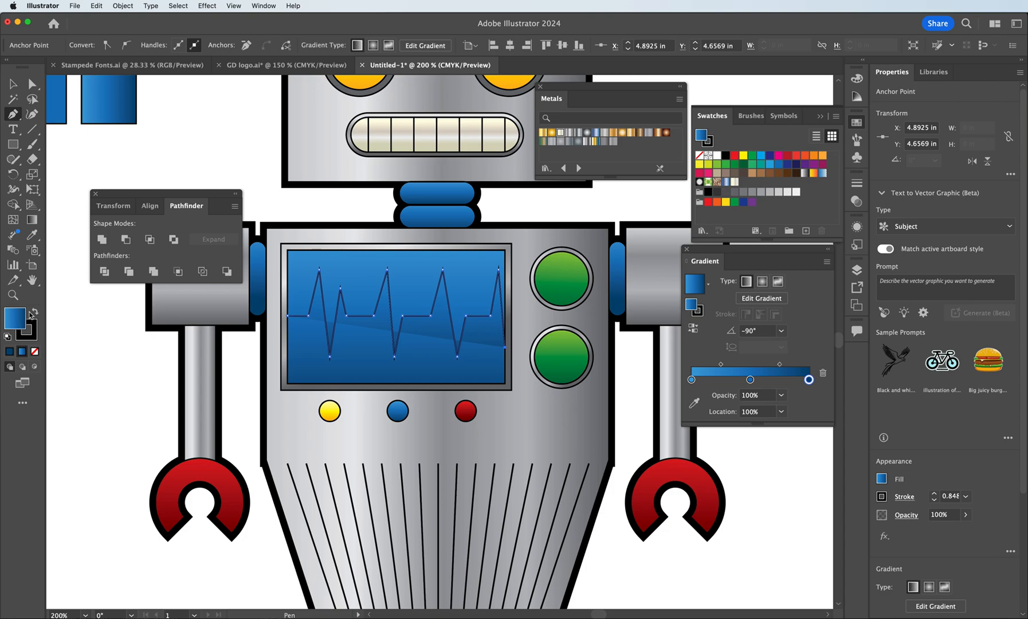
Remove the heartbeat line's fill and colour its stroke with the yellow swatch
{"action": "left_click", "coordinate": [35, 352]}
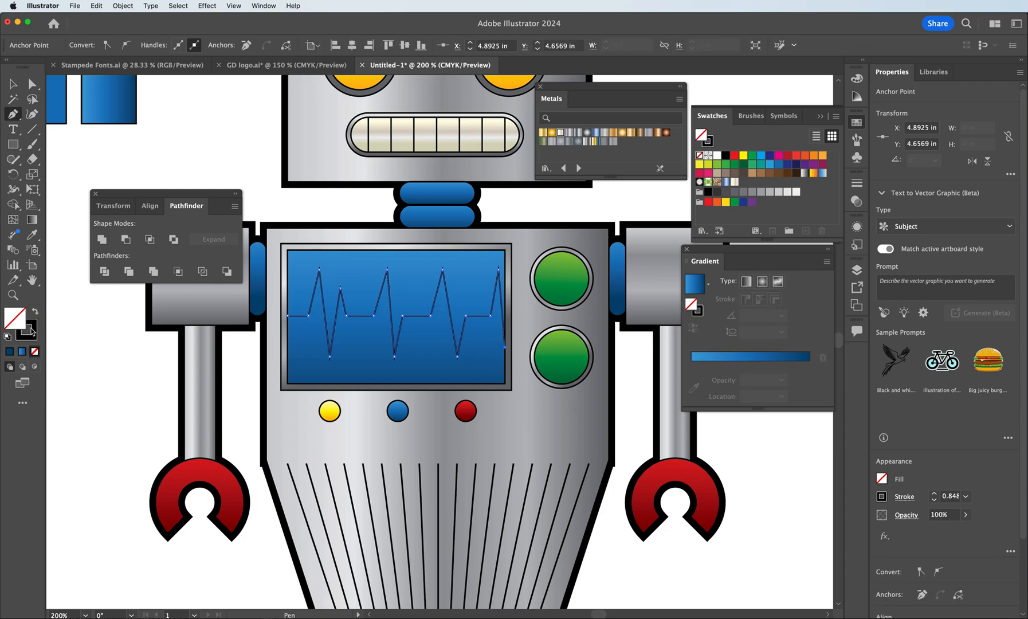
{"action": "left_click", "coordinate": [31, 330]}
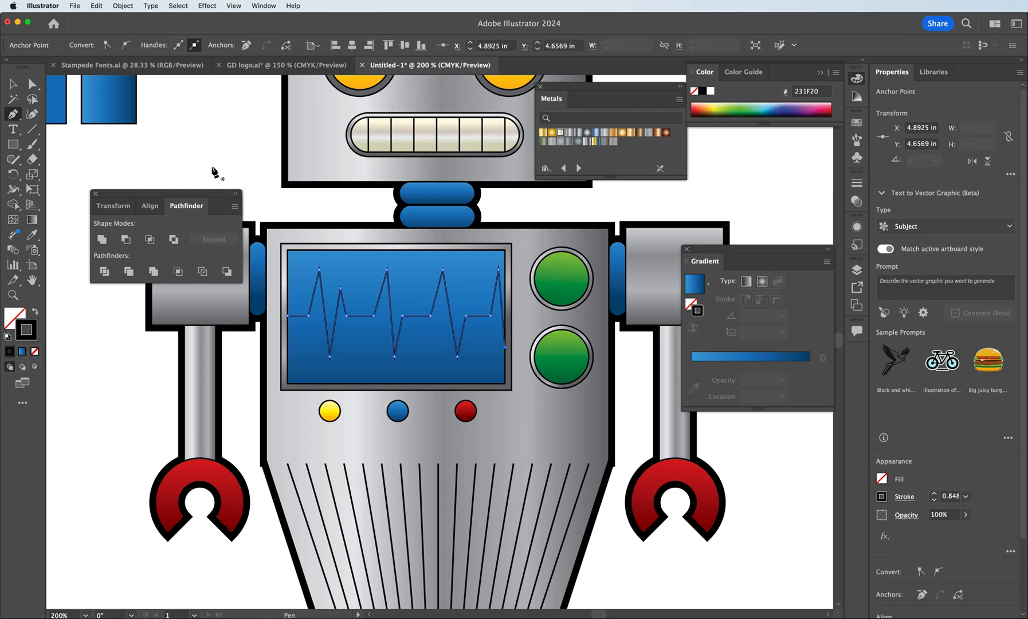
{"action": "scroll", "coordinate": [214, 171], "scroll_direction": "up", "scroll_amount": 3}
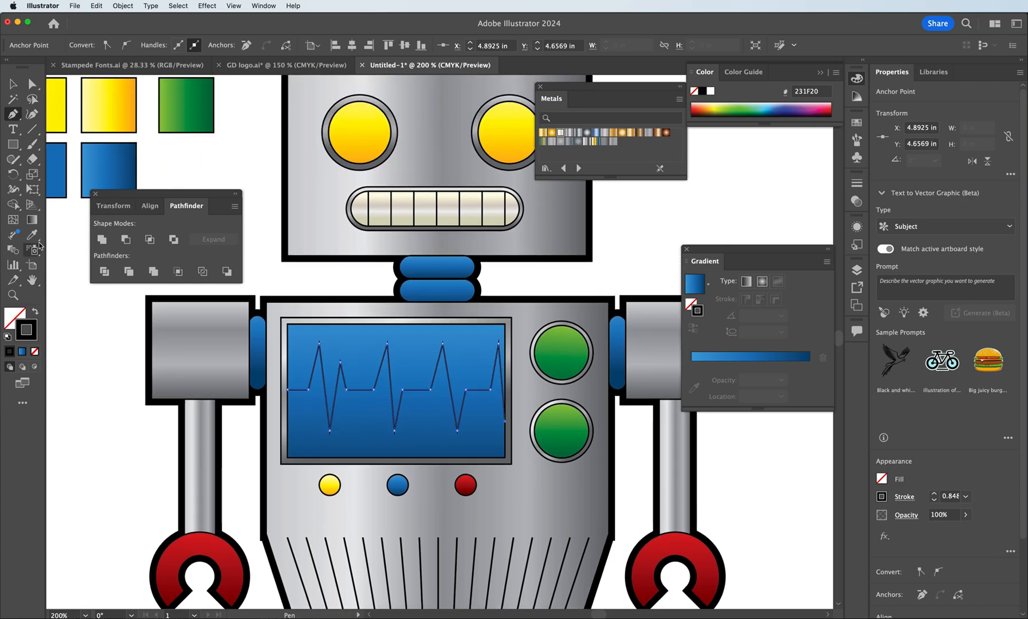
{"action": "left_click", "coordinate": [857, 122]}
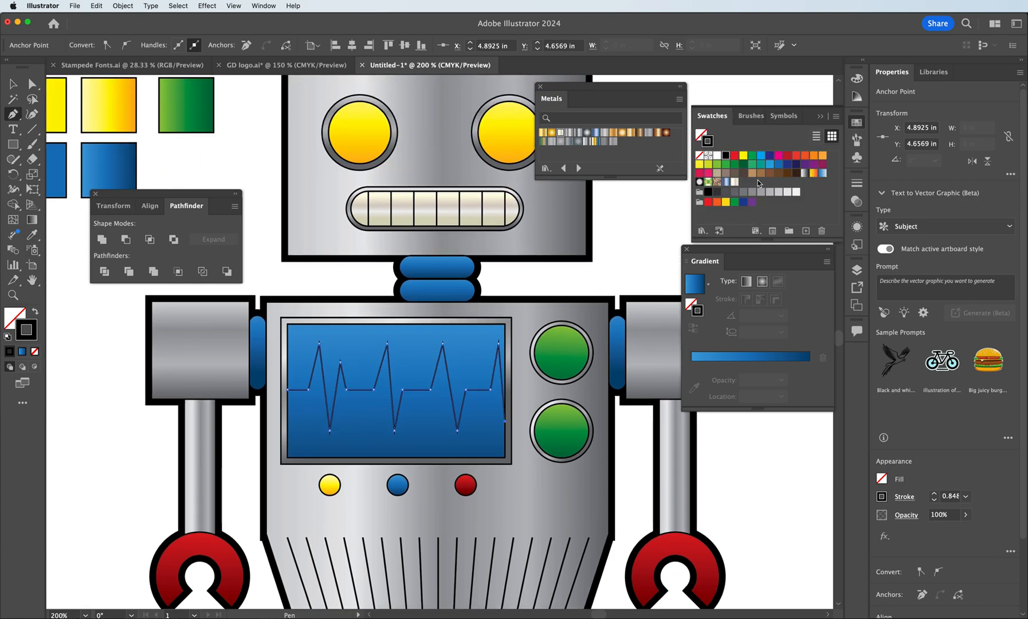
{"action": "left_click", "coordinate": [743, 156]}
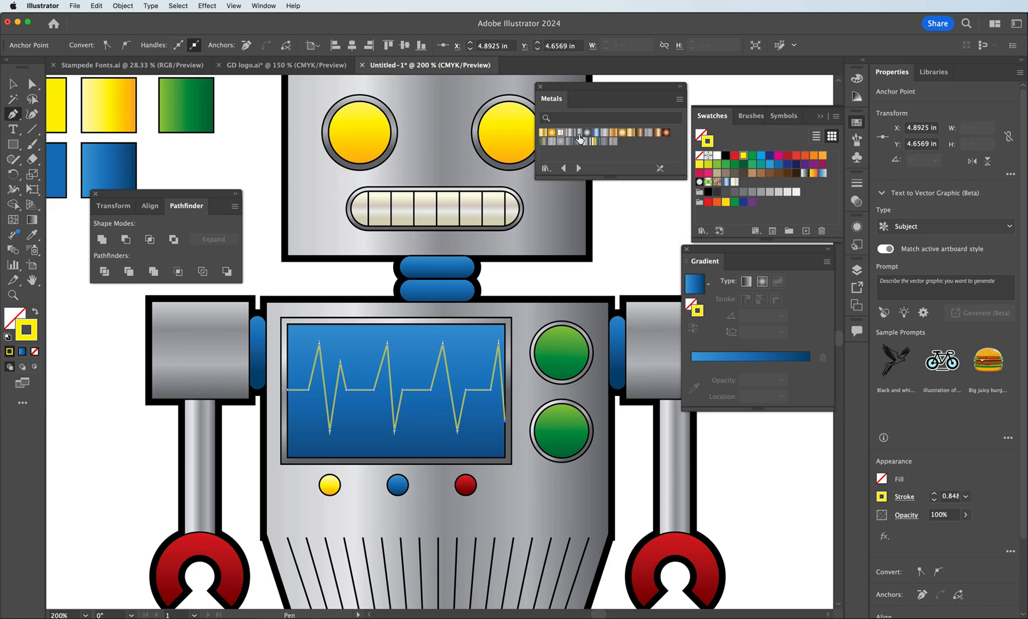
Set the heartbeat line's stroke weight to 2 pt and deselect it
{"action": "left_click", "coordinate": [859, 187]}
{"action": "left_click", "coordinate": [743, 194]}
{"action": "left_click", "coordinate": [743, 194]}
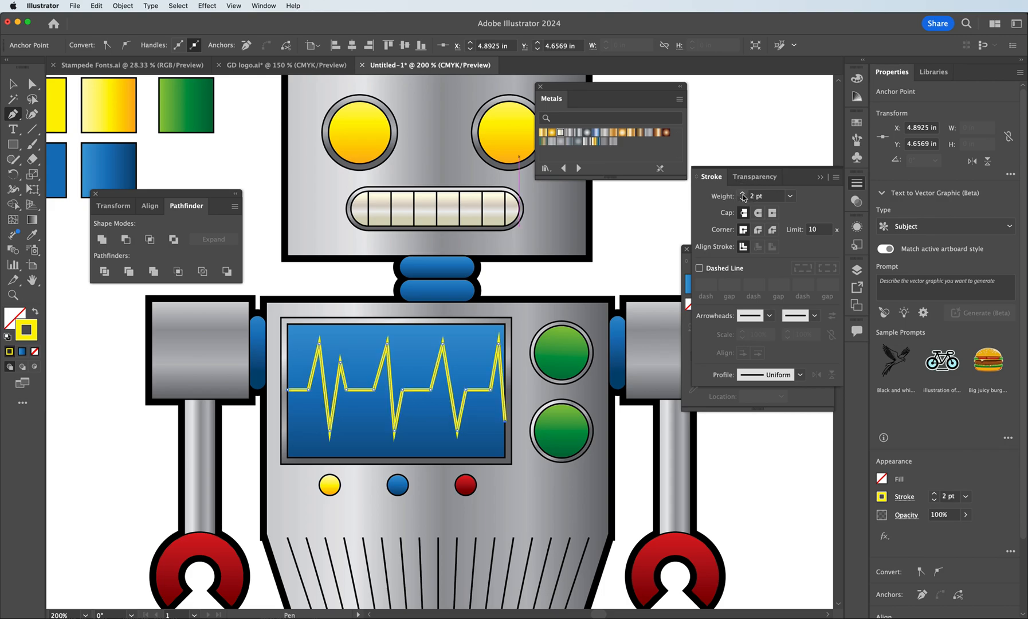
{"action": "left_click", "coordinate": [13, 86]}
{"action": "left_click", "coordinate": [235, 148]}
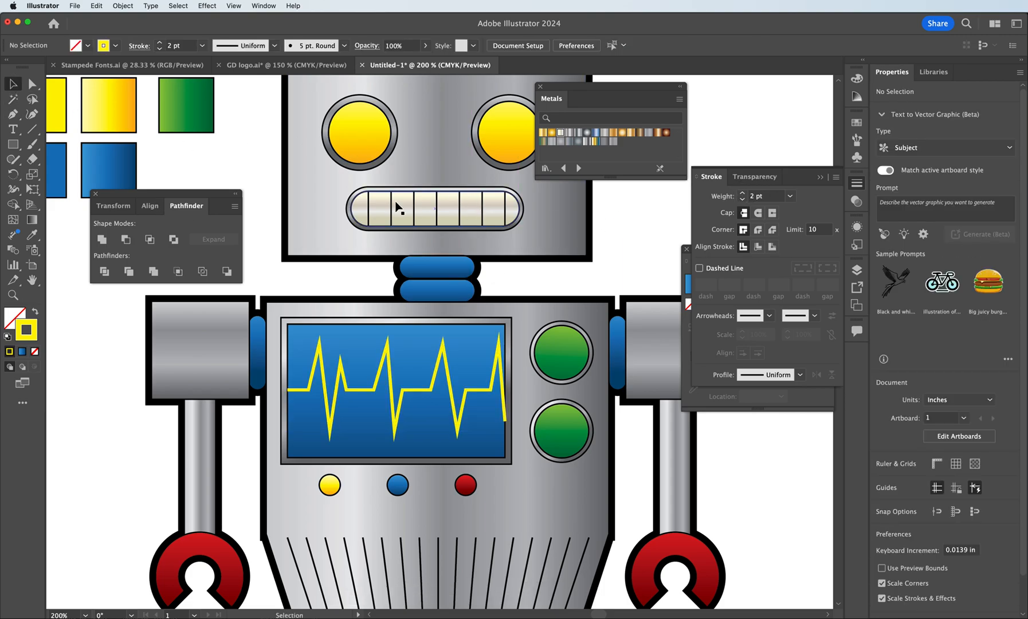
Adjust the right edges of the torso screen and heartbeat line slightly so the line ends within the screen, and deselect
{"action": "left_click", "coordinate": [503, 387]}
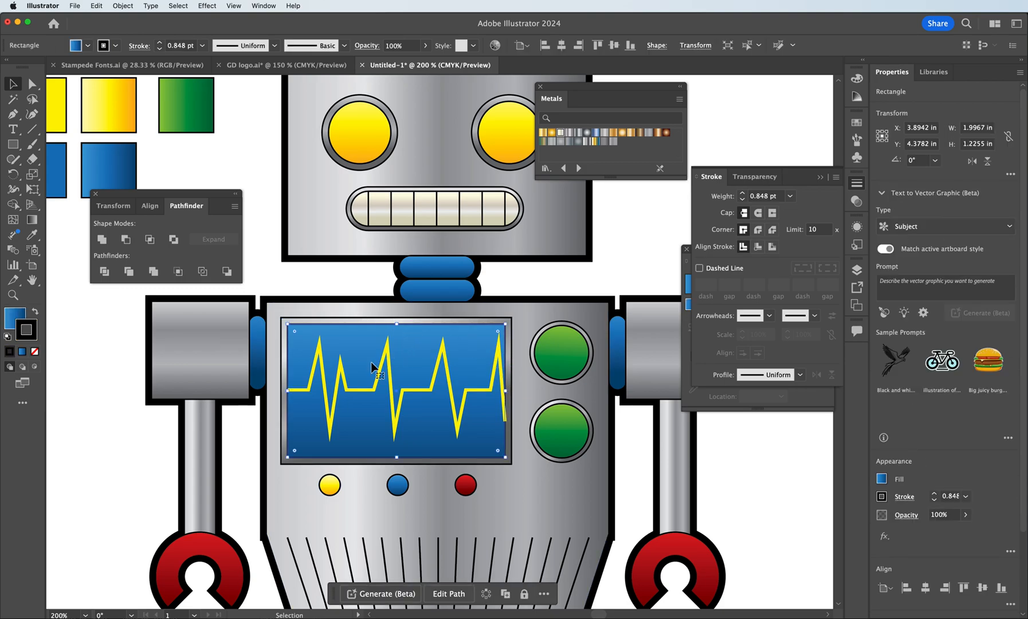
{"action": "left_click_drag", "start_coordinate": [508, 392], "coordinate": [504, 392]}
{"action": "left_click", "coordinate": [495, 382]}
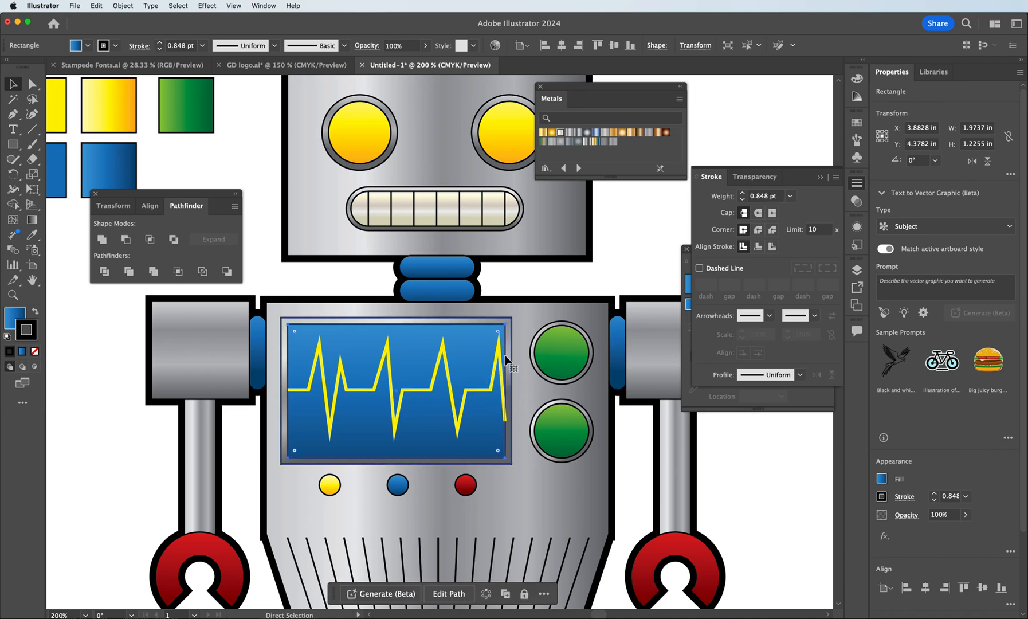
{"action": "left_click_drag", "start_coordinate": [503, 390], "coordinate": [506, 391]}
{"action": "left_click", "coordinate": [294, 278]}
Look over the whole coloured robot at 100% from the antenna down to the feet
{"action": "key", "text": "a"}
{"action": "key", "text": "super+1"}
{"action": "key", "text": "v"}
{"action": "scroll", "coordinate": [401, 361], "scroll_direction": "down", "scroll_amount": 5}
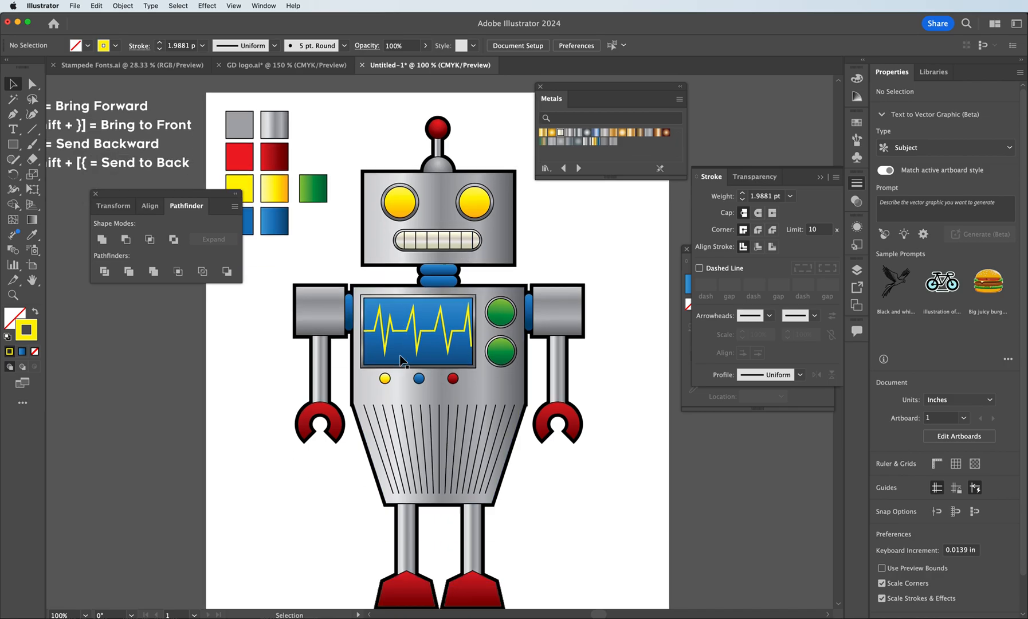
{"action": "scroll", "coordinate": [401, 361], "scroll_direction": "up", "scroll_amount": 5}
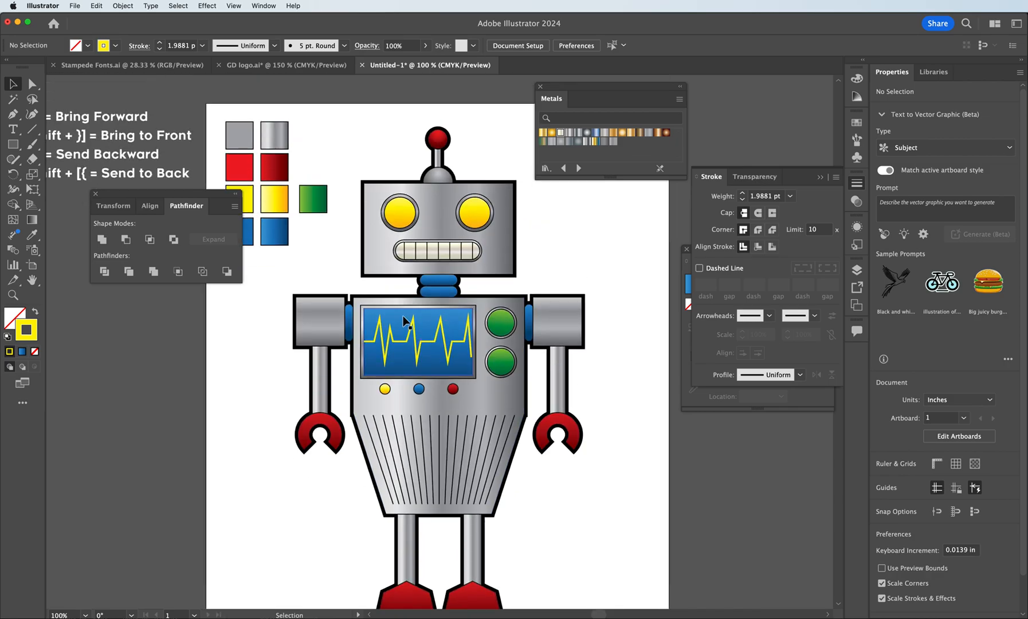
{"action": "scroll", "coordinate": [450, 180], "scroll_direction": "down", "scroll_amount": 3}
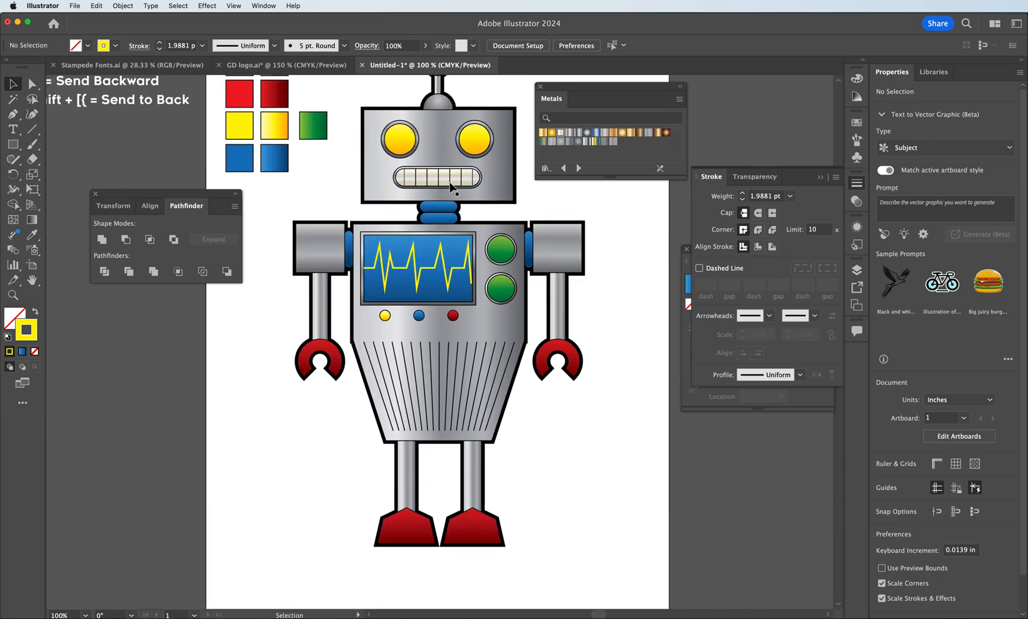
{"action": "scroll", "coordinate": [452, 183], "scroll_direction": "up", "scroll_amount": 1}
{"action": "scroll", "coordinate": [432, 201], "scroll_direction": "down", "scroll_amount": 1}
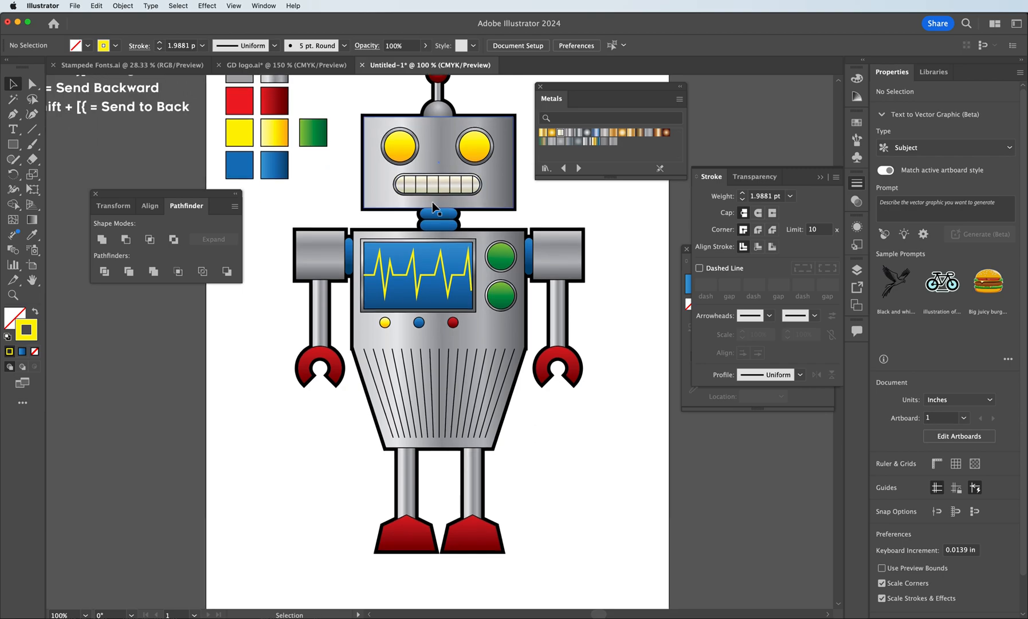
{"action": "scroll", "coordinate": [433, 206], "scroll_direction": "up", "scroll_amount": 2}
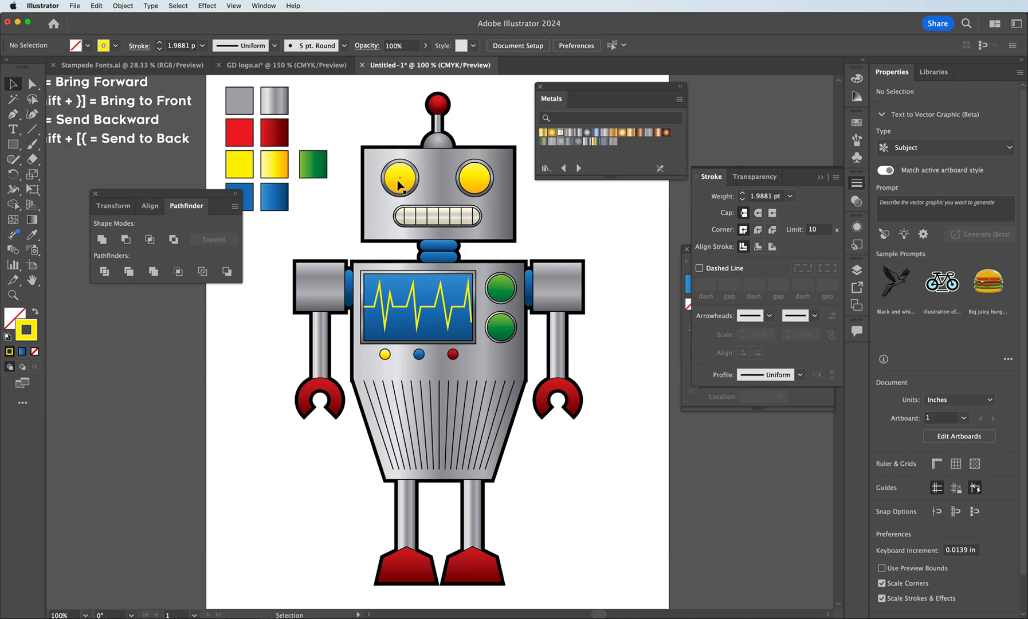
{"action": "scroll", "coordinate": [447, 315], "scroll_direction": "down", "scroll_amount": 2}
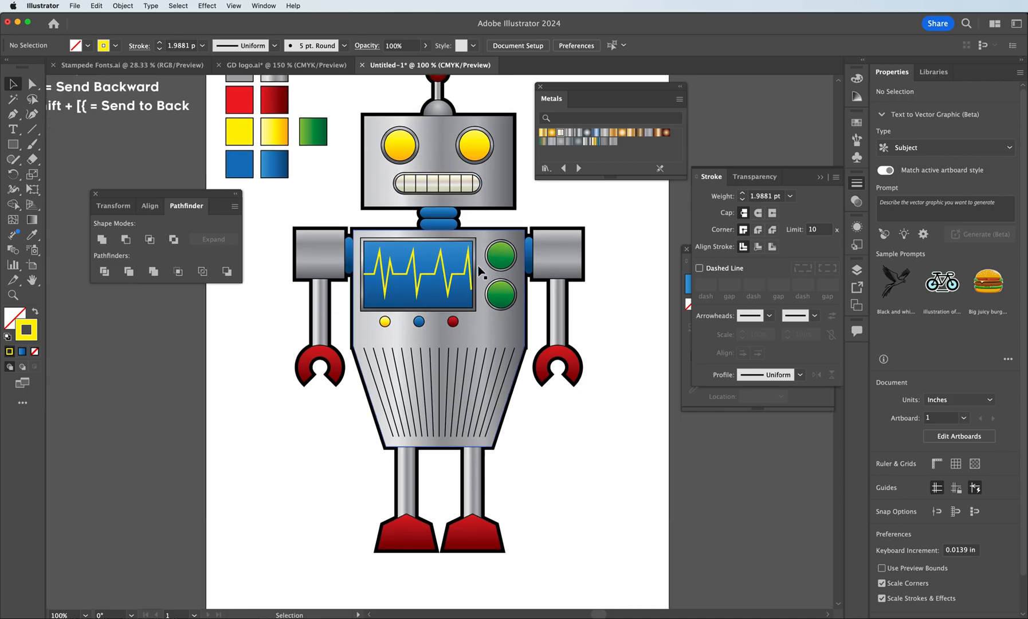
{"action": "scroll", "coordinate": [458, 292], "scroll_direction": "up", "scroll_amount": 5}
{"action": "scroll", "coordinate": [478, 269], "scroll_direction": "down", "scroll_amount": 3}
{"action": "scroll", "coordinate": [478, 269], "scroll_direction": "down", "scroll_amount": 2}
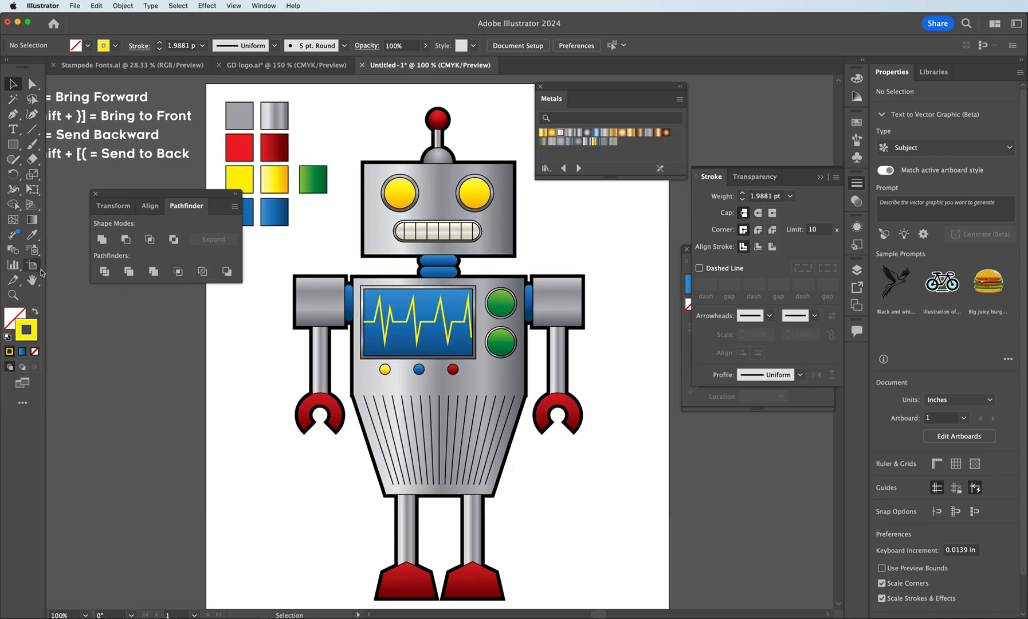
Paste a copy of the red antenna ball in front of it and give the copy the default white fill and black 1 pt stroke
{"action": "left_click", "coordinate": [18, 300]}
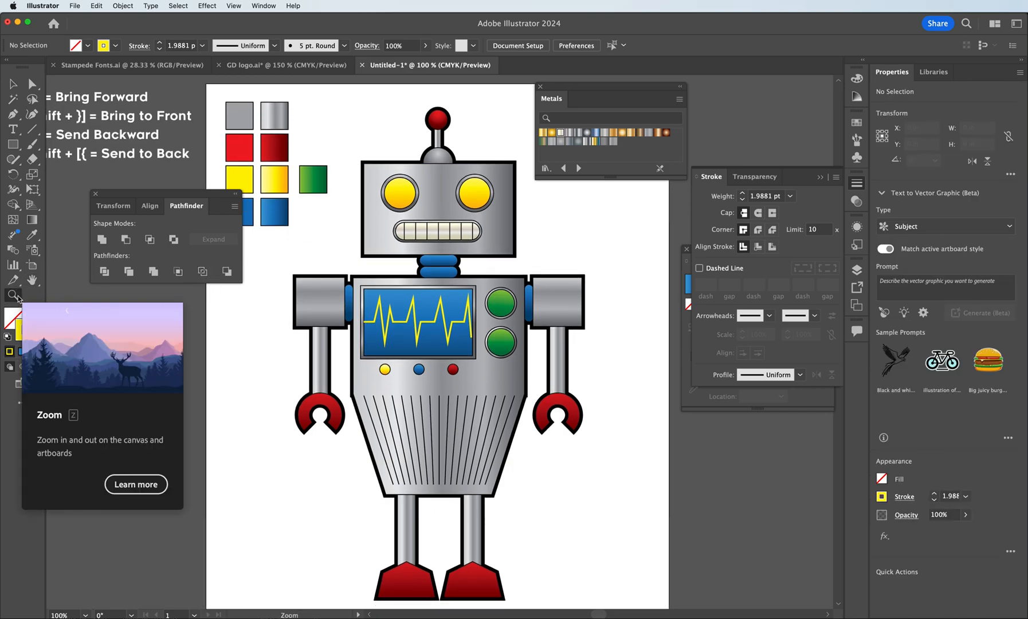
{"action": "left_click", "coordinate": [450, 132]}
{"action": "left_click", "coordinate": [453, 597]}
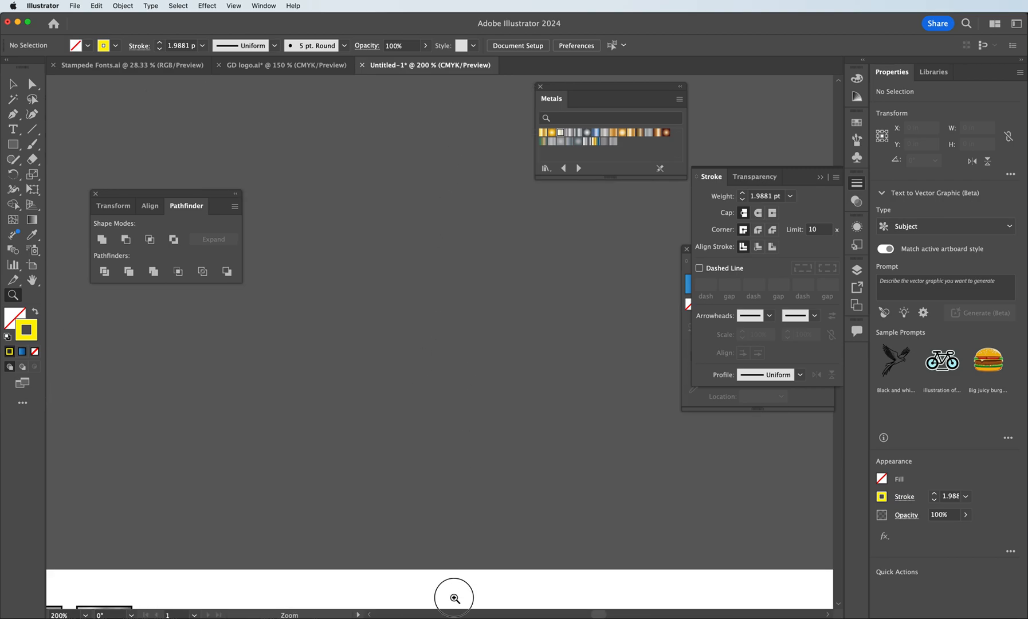
{"action": "left_click", "coordinate": [412, 408]}
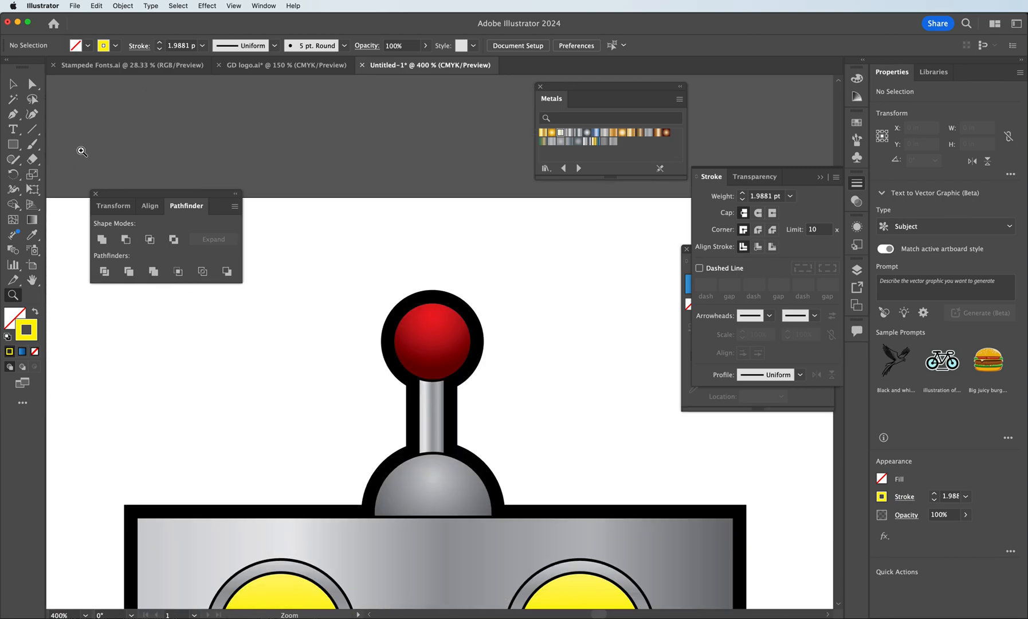
{"action": "left_click", "coordinate": [16, 85]}
{"action": "left_click", "coordinate": [424, 317]}
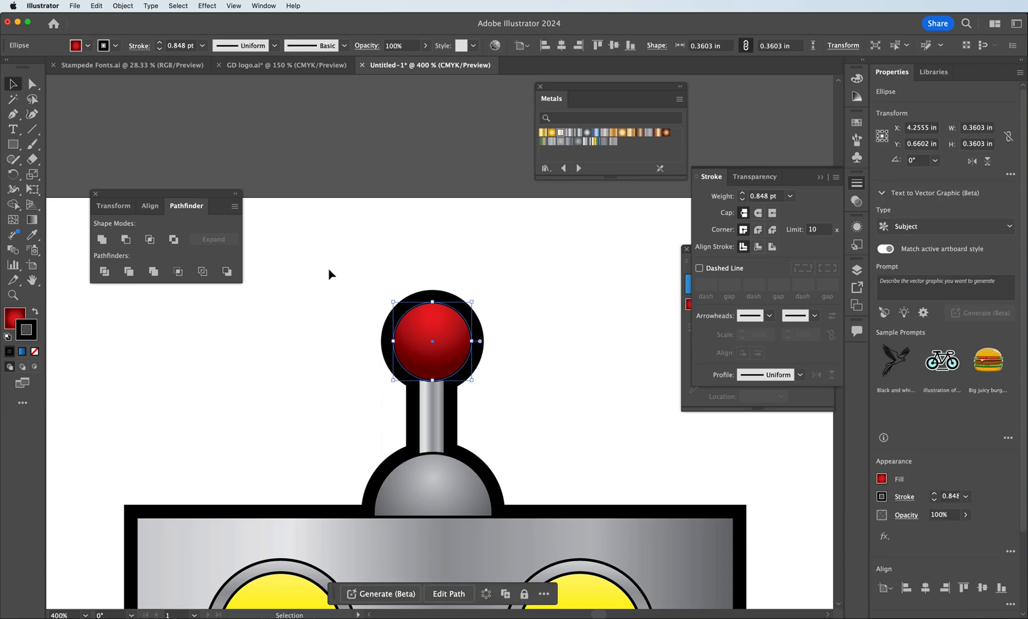
{"action": "key", "text": "super+c"}
{"action": "key", "text": "super+f"}
{"action": "left_click", "coordinate": [6, 337]}
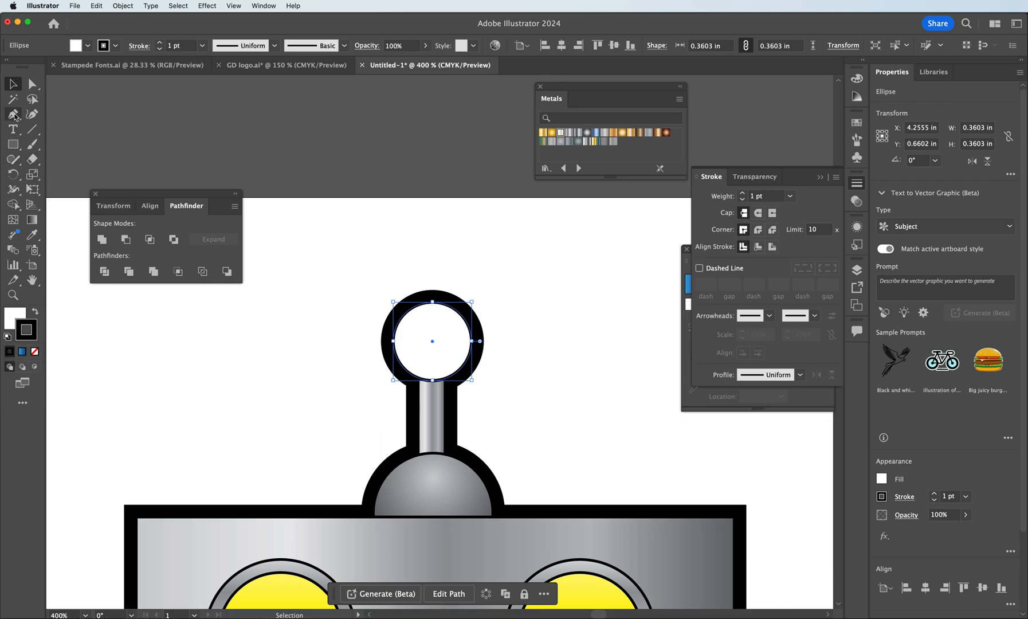
Draw a white ellipse over the antenna ball's lower part, narrow it to about 0.51 × 0.44 in, and centre it horizontally on the ball
{"action": "left_click_drag", "start_coordinate": [12, 145], "coordinate": [84, 176]}
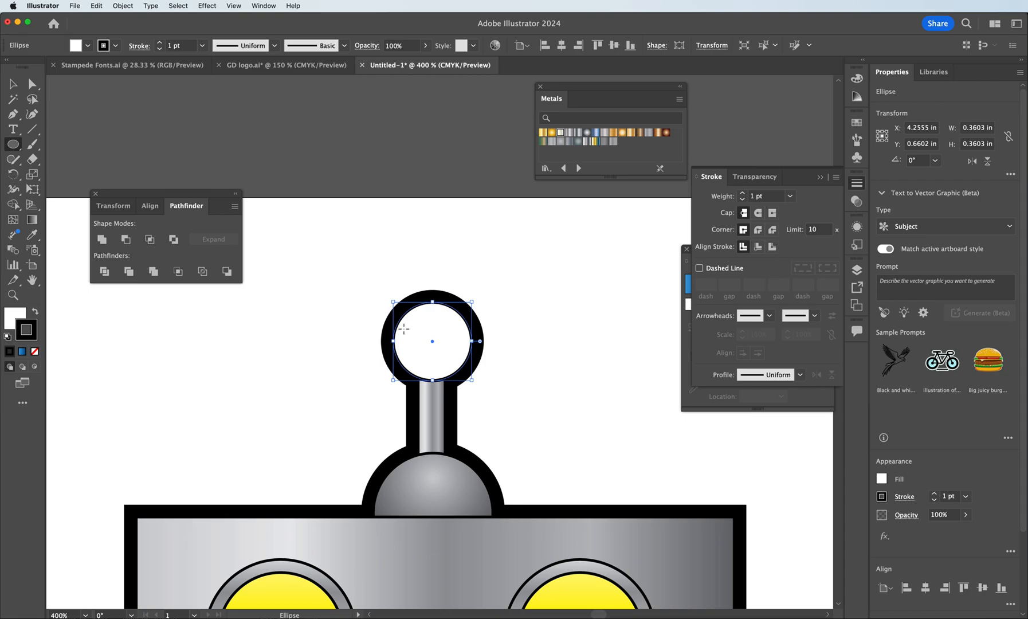
{"action": "left_click_drag", "start_coordinate": [363, 329], "coordinate": [501, 424]}
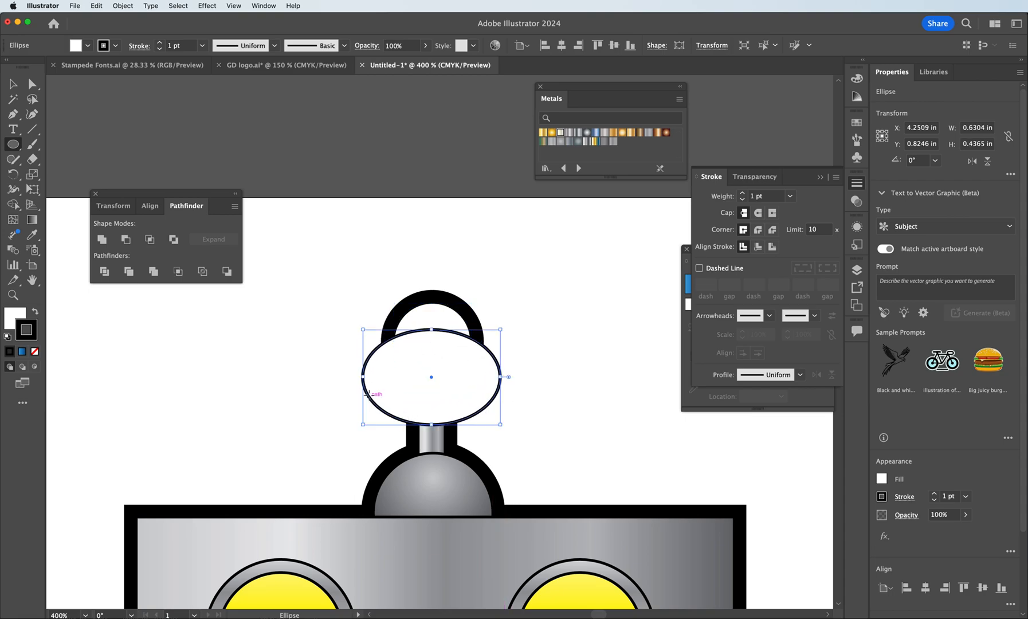
{"action": "left_click_drag", "start_coordinate": [364, 376], "coordinate": [389, 377]}
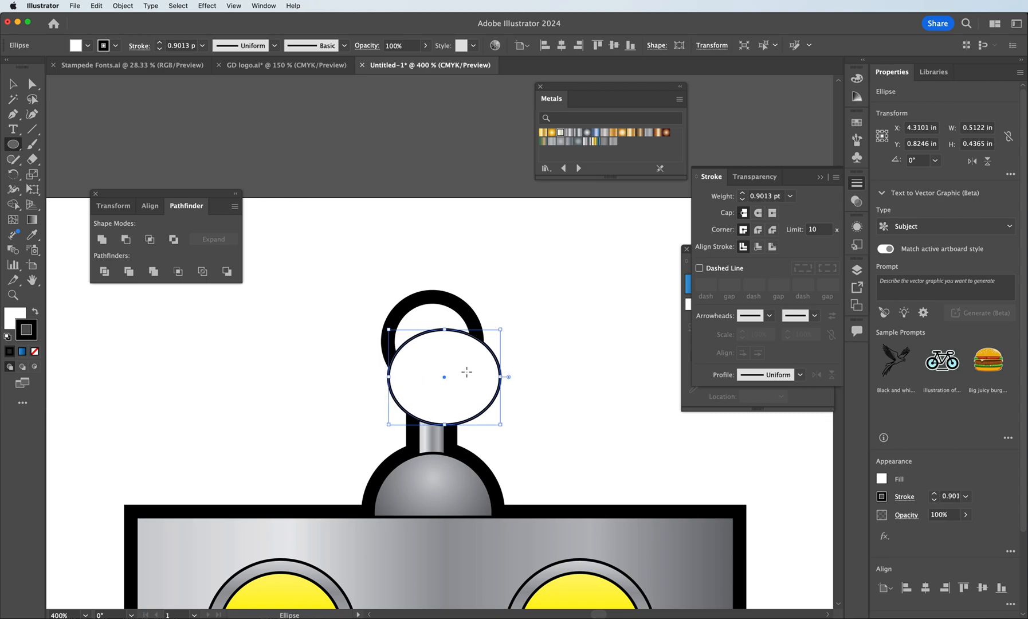
{"action": "left_click", "coordinate": [465, 370]}
{"action": "left_click", "coordinate": [348, 276]}
{"action": "key", "text": "v"}
{"action": "left_click_drag", "start_coordinate": [496, 365], "coordinate": [474, 372]}
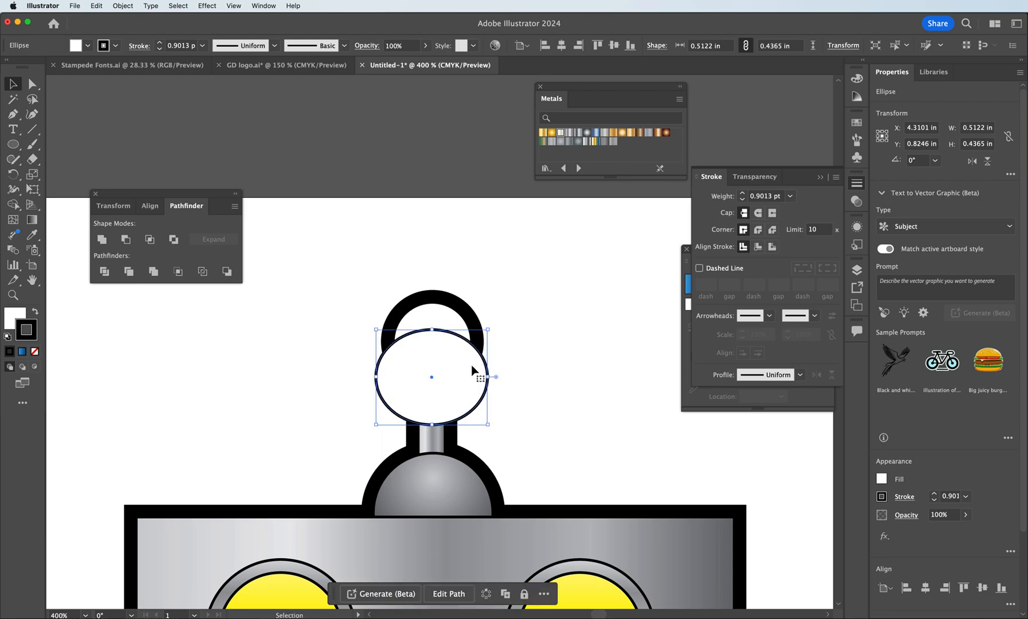
Select the white ellipse and the ball copy behind it, and subtract the ellipse with Minus Front to leave a crescent highlight
{"action": "left_click", "coordinate": [442, 325], "text": "shift"}
{"action": "left_click", "coordinate": [393, 277]}
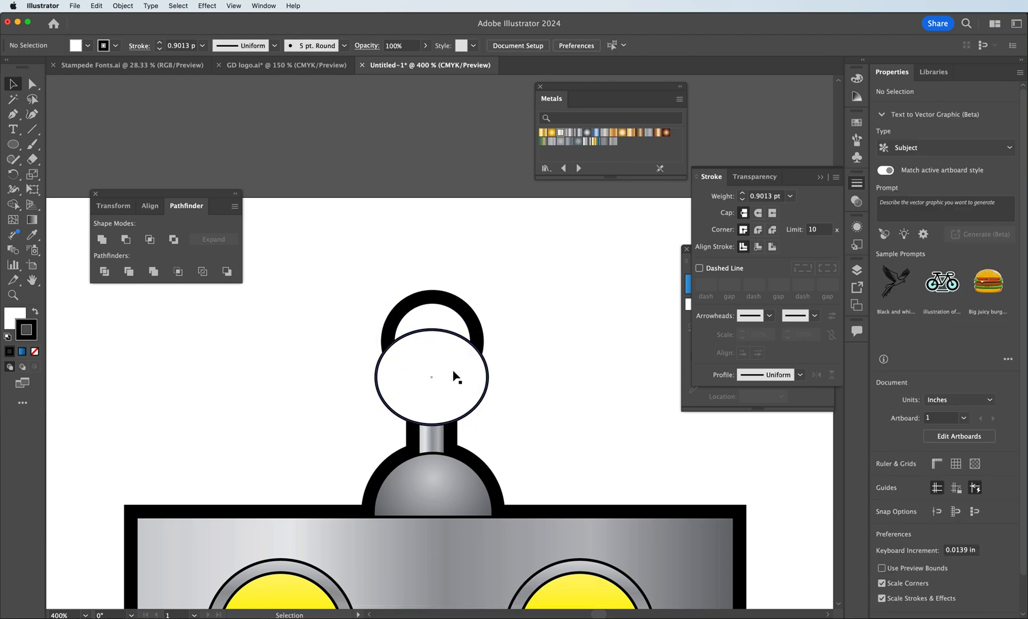
{"action": "left_click", "coordinate": [452, 377]}
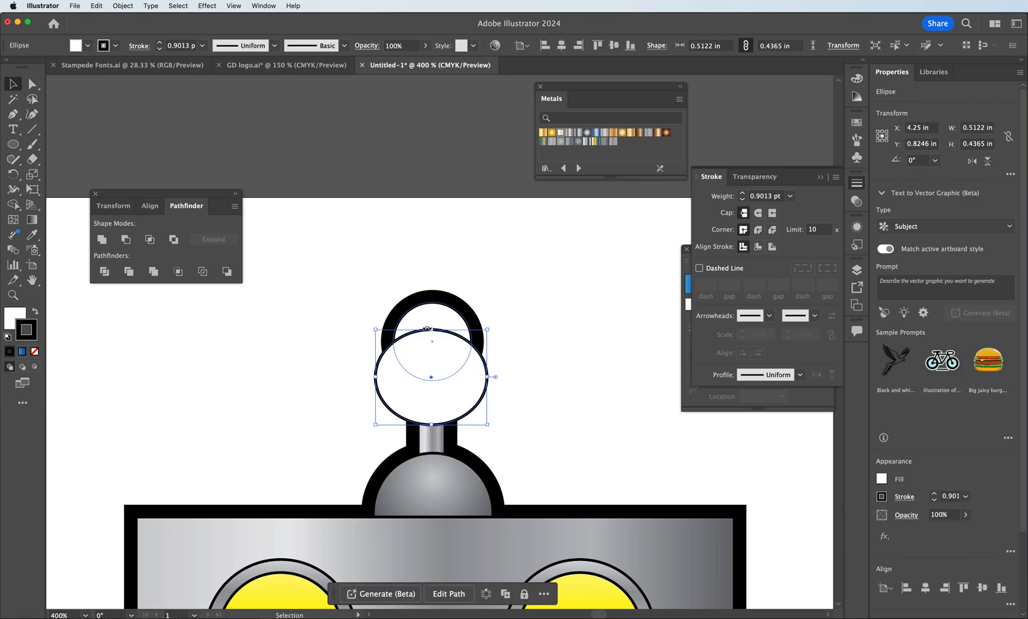
{"action": "left_click", "coordinate": [434, 325], "text": "shift"}
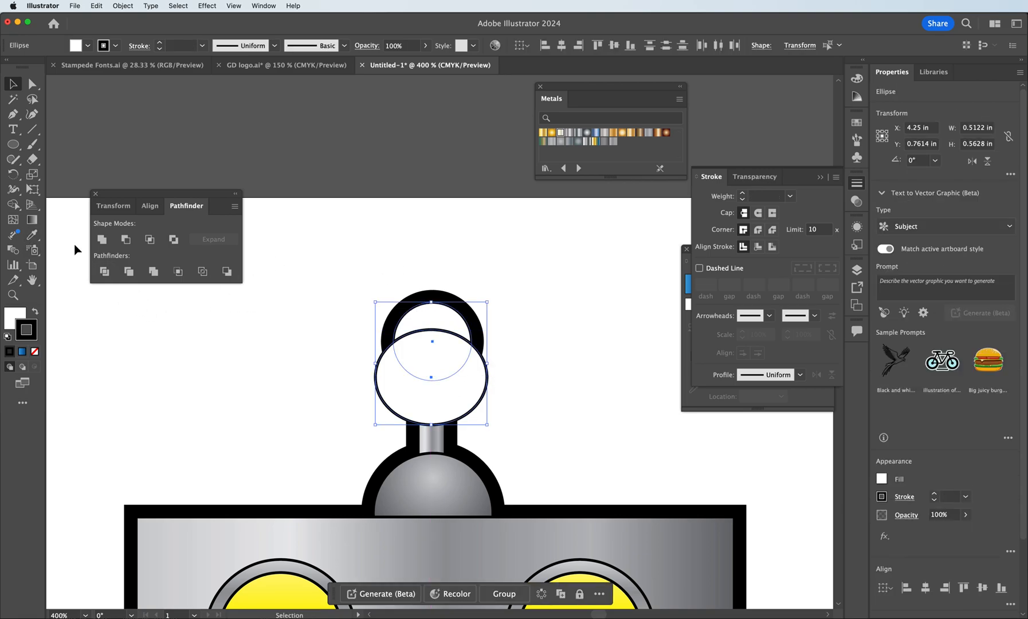
{"action": "left_click_drag", "start_coordinate": [118, 204], "coordinate": [185, 249]}
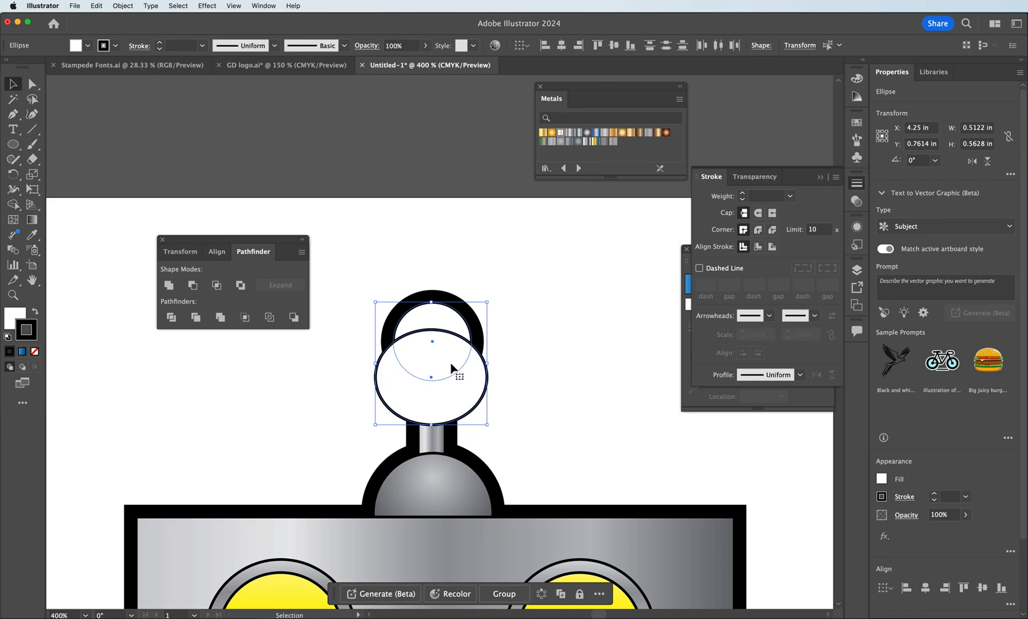
{"action": "left_click", "coordinate": [193, 285]}
{"action": "left_click", "coordinate": [427, 254]}
Remove the stroke from the white highlight on the antenna ball and set its opacity to 30%
{"action": "left_click", "coordinate": [443, 327]}
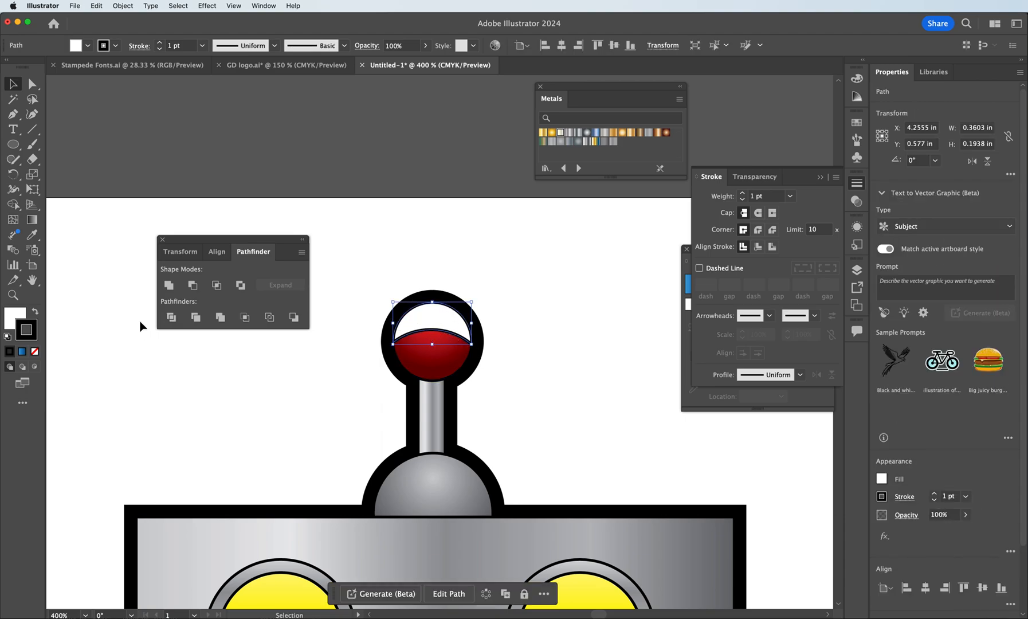
{"action": "left_click", "coordinate": [35, 352]}
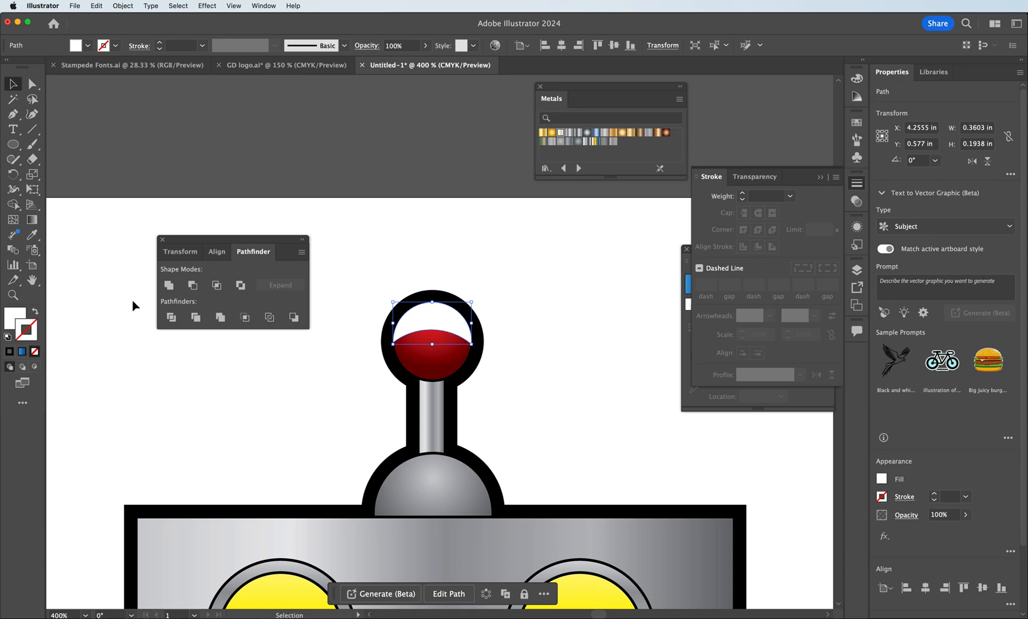
{"action": "left_click", "coordinate": [13, 313]}
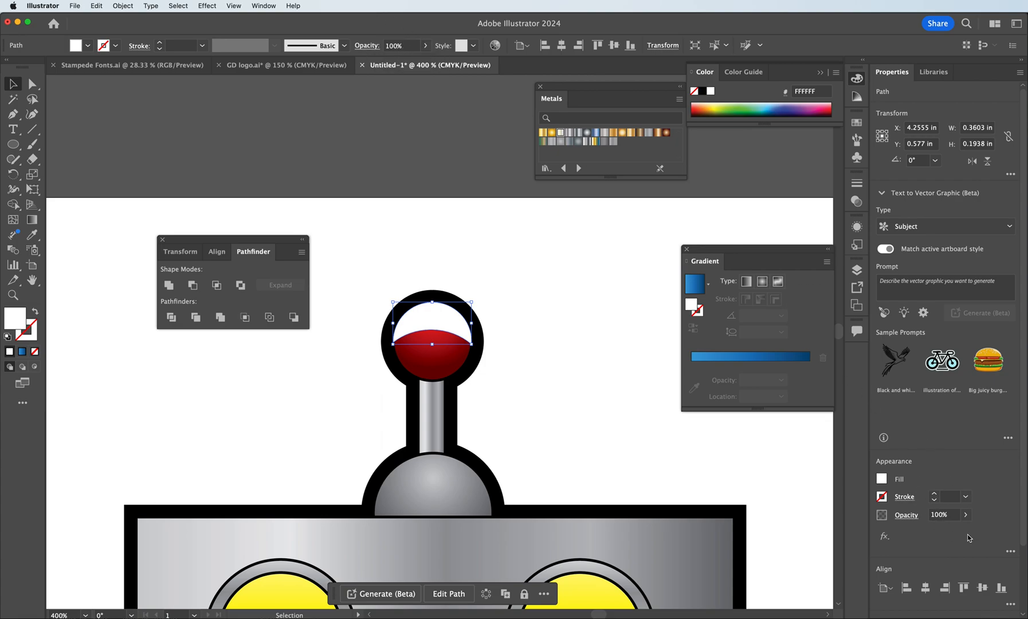
{"action": "left_click", "coordinate": [387, 46]}
{"action": "type", "text": "30"}
{"action": "key", "text": "Return"}
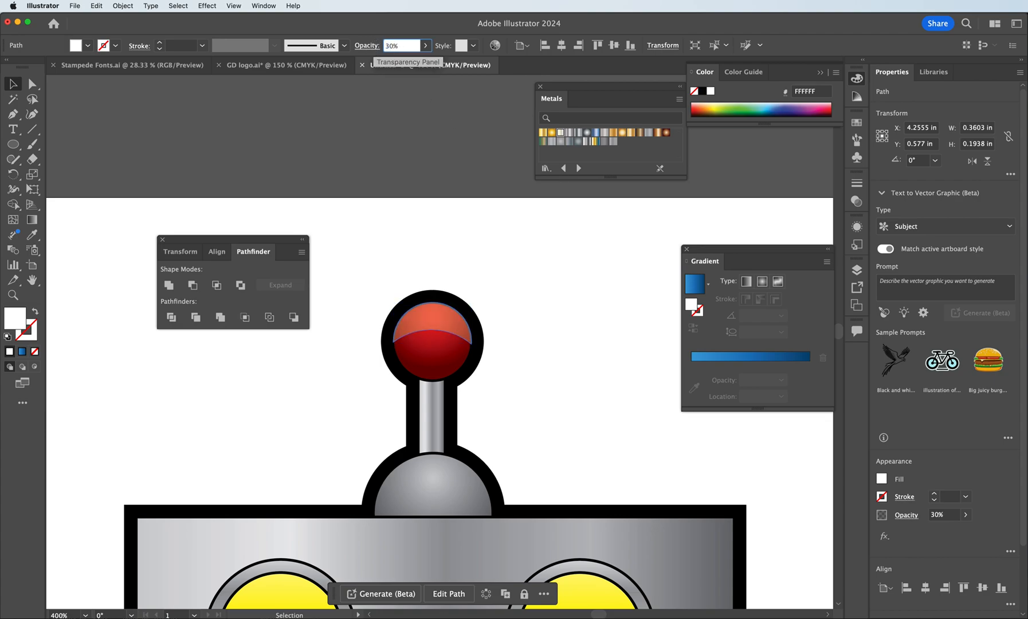
{"action": "key", "text": "Return"}
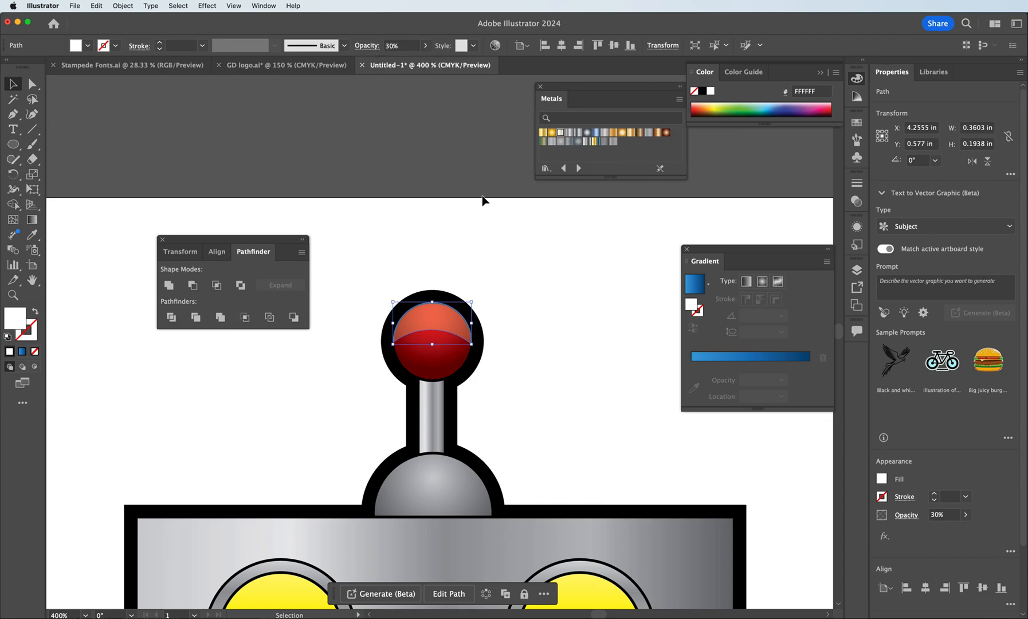
Shrink the antenna highlight to about 0.33 × 0.18 in and move it slightly up, leaving a thin red rim around it
{"action": "left_click_drag", "start_coordinate": [432, 306], "coordinate": [432, 307]}
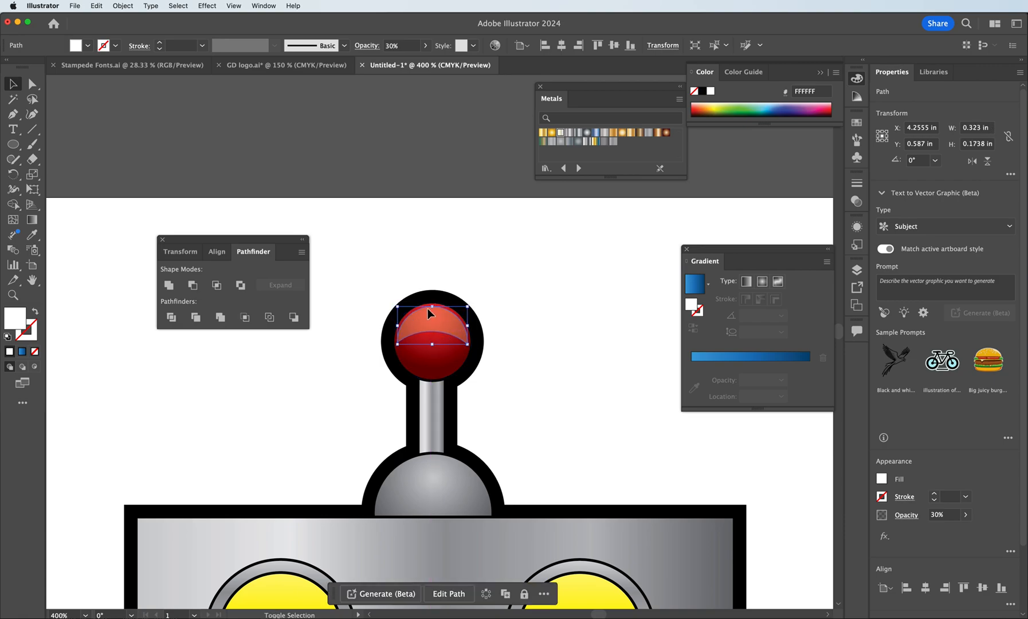
{"action": "key", "text": "super"}
{"action": "scroll", "coordinate": [432, 308], "scroll_direction": "up", "scroll_amount": 2}
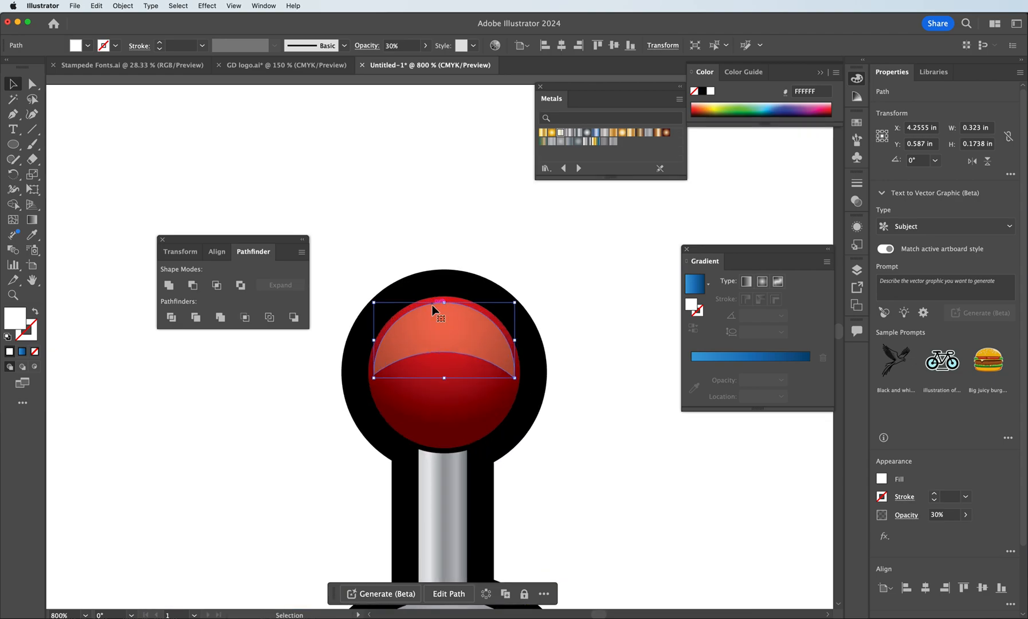
{"action": "left_click_drag", "start_coordinate": [445, 302], "coordinate": [446, 302]}
{"action": "left_click_drag", "start_coordinate": [444, 377], "coordinate": [445, 382]}
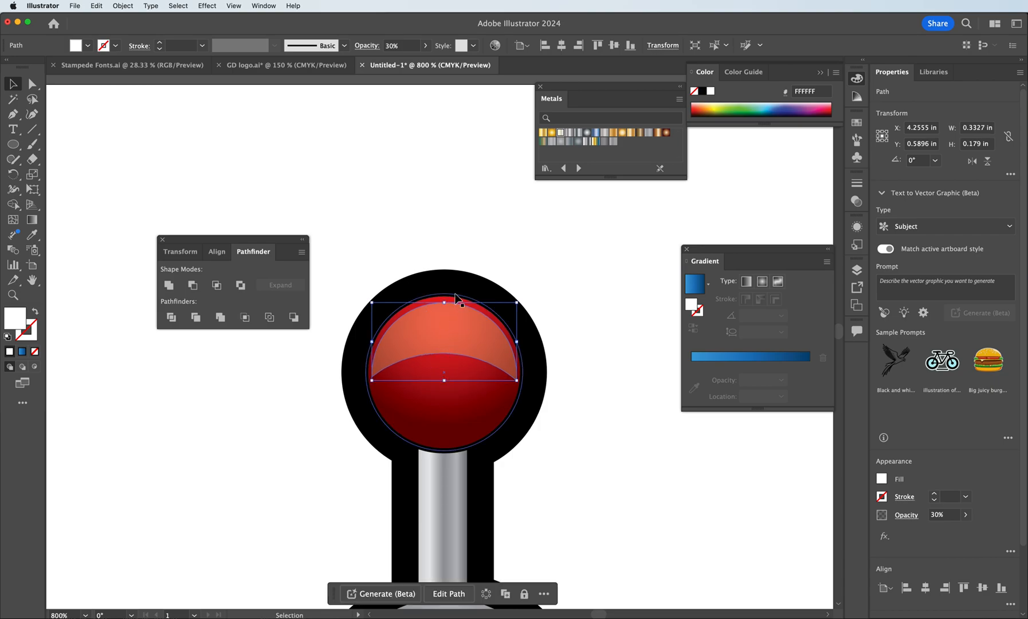
{"action": "key", "text": "Up"}
{"action": "key", "text": "Down"}
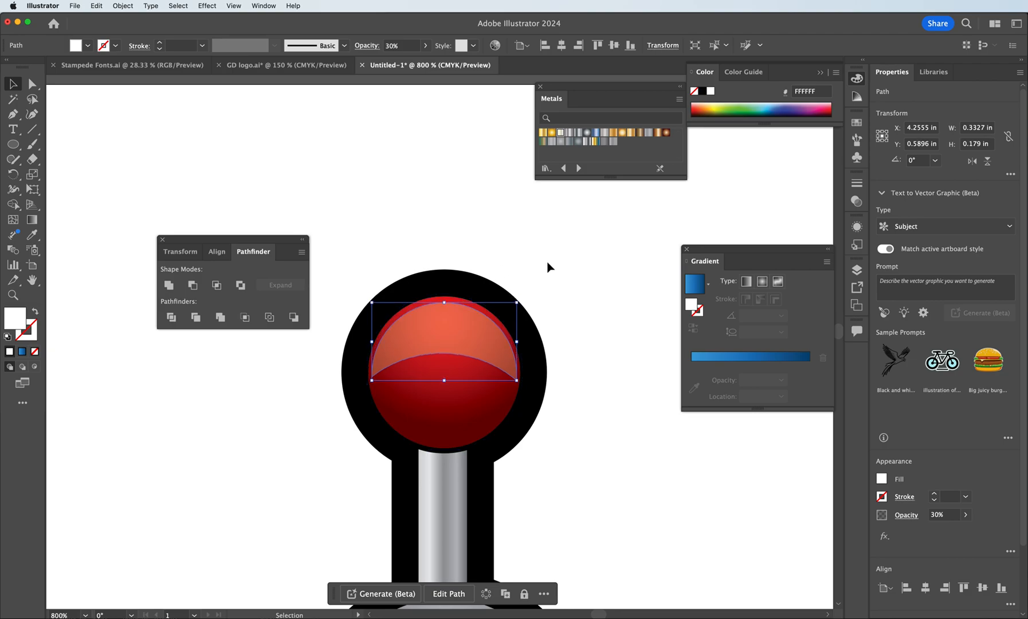
{"action": "mouse_move", "coordinate": [448, 343]}
{"action": "left_mouse_down"}
{"action": "mouse_move", "coordinate": [448, 371]}
{"action": "mouse_move", "coordinate": [451, 337]}
{"action": "left_mouse_up"}
{"action": "left_click", "coordinate": [439, 209]}
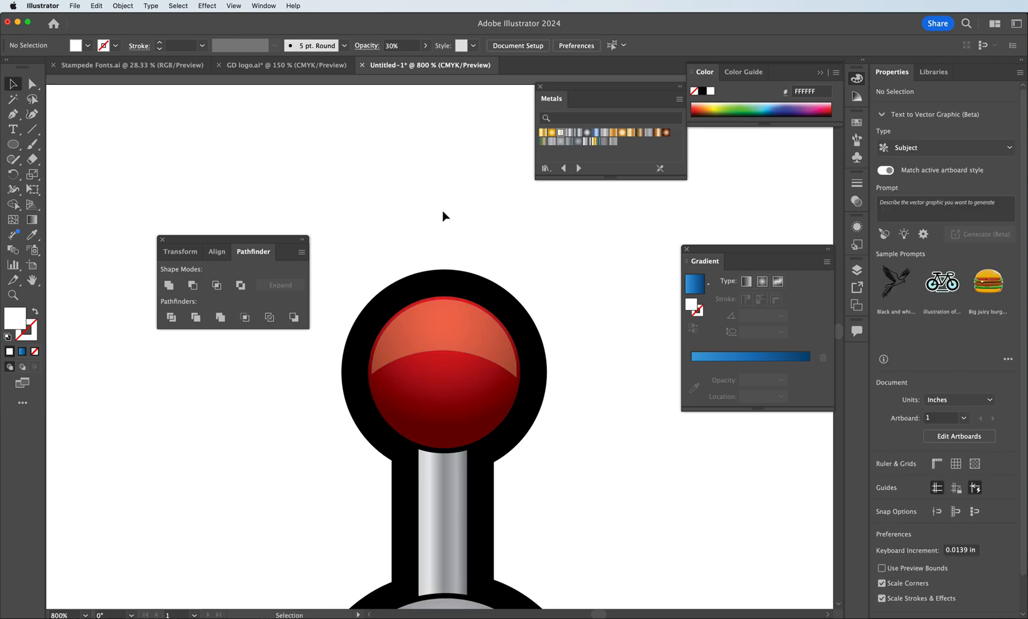
Lower the antenna ball highlight's opacity to 25% and deselect it
{"action": "key", "text": "super+minus"}
{"action": "key", "text": "super+minus"}
{"action": "key", "text": "super+minus"}
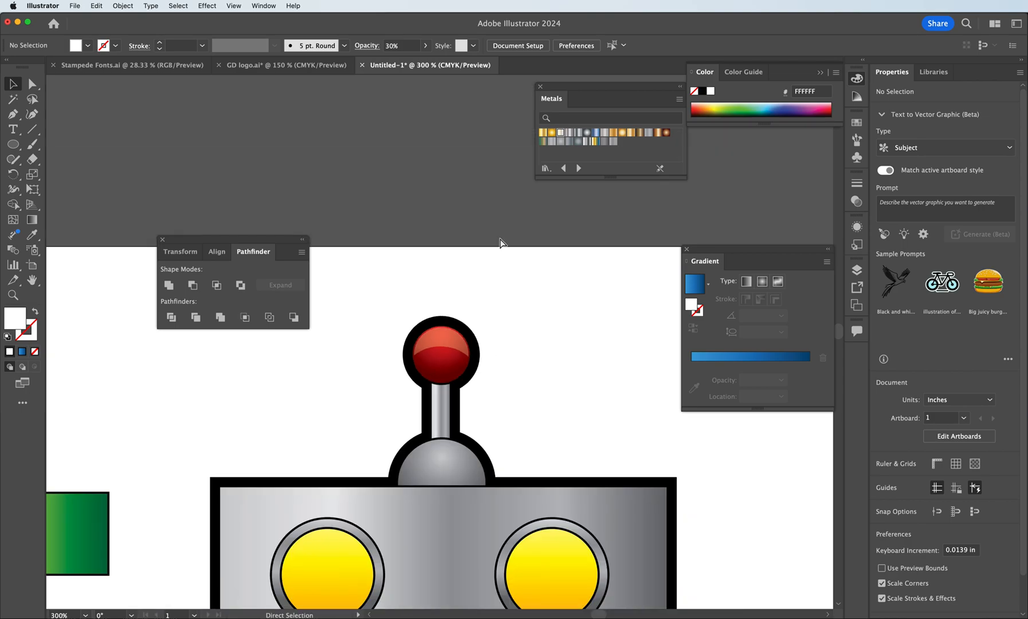
{"action": "scroll", "coordinate": [437, 269], "scroll_direction": "down", "scroll_amount": 3}
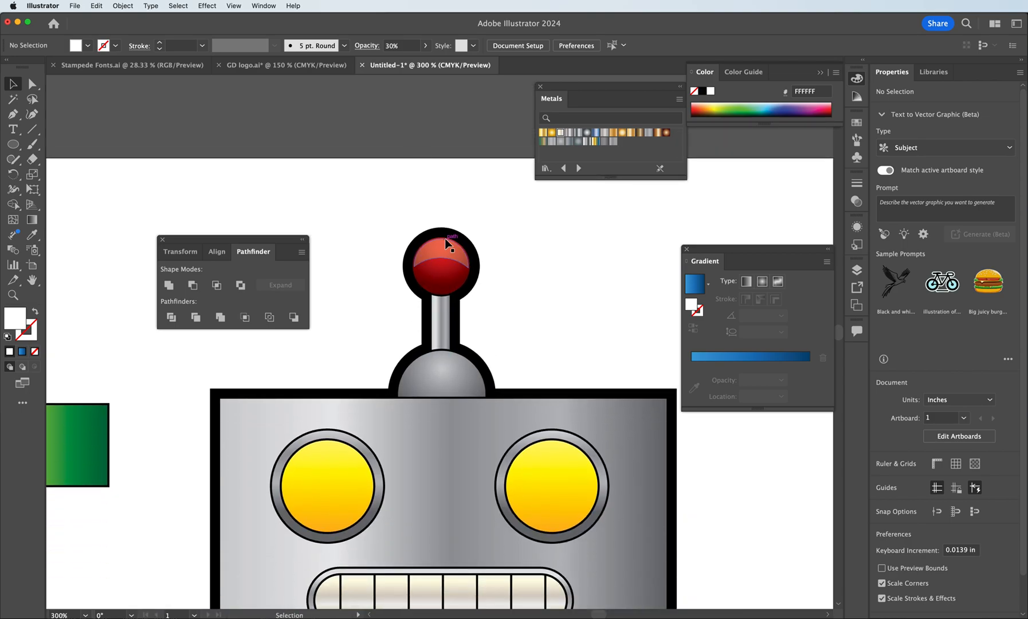
{"action": "left_click", "coordinate": [444, 238]}
{"action": "left_click", "coordinate": [391, 45]}
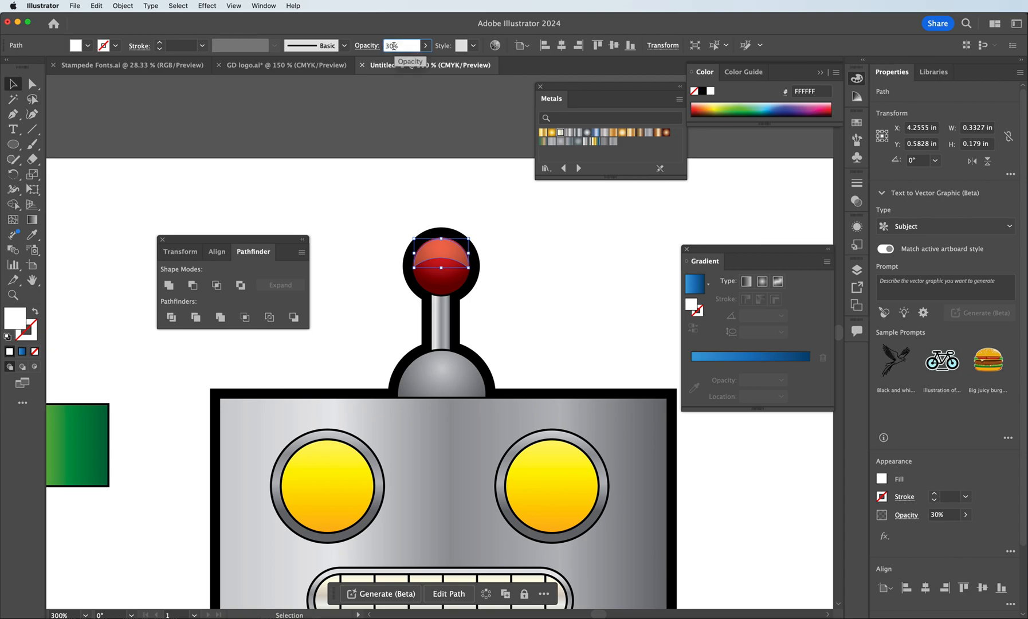
{"action": "type", "text": "25"}
{"action": "key", "text": "Return"}
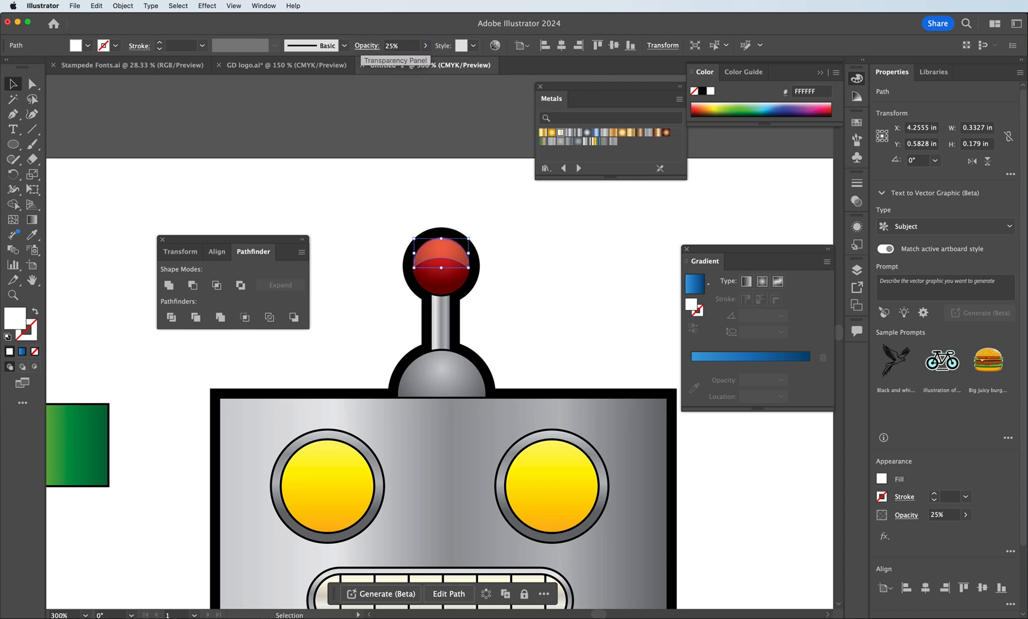
{"action": "left_click", "coordinate": [145, 135]}
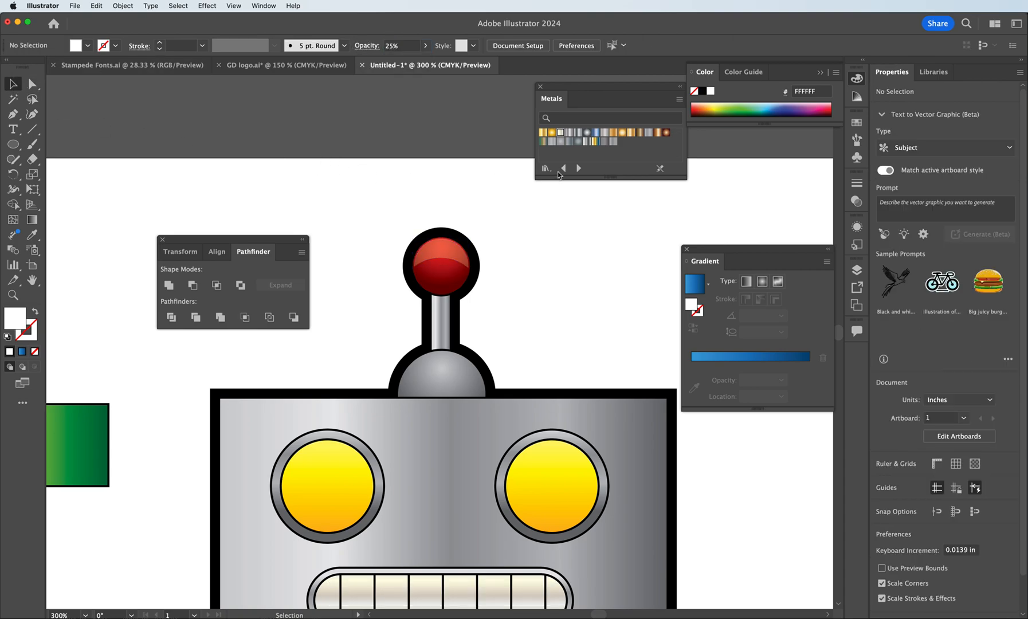
{"action": "scroll", "coordinate": [504, 212], "scroll_direction": "down", "scroll_amount": 3}
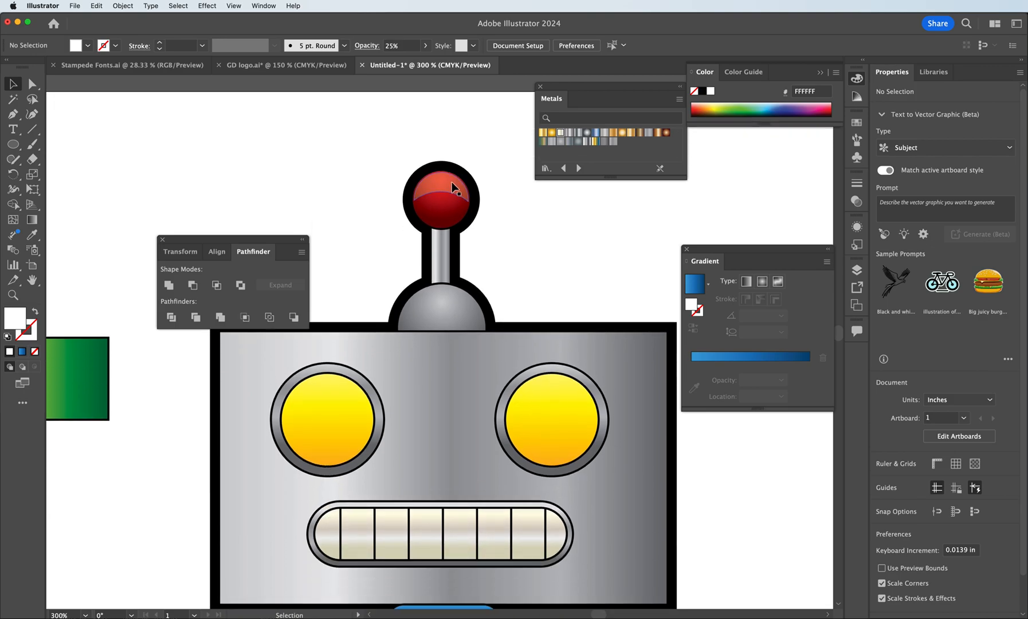
Copy the antenna highlight onto the robot's left-hand yellow eye, enlarge it to about 0.53 × 0.29 in, and duplicate it onto the other eye
{"action": "key", "text": "super+z"}
{"action": "key", "text": "a"}
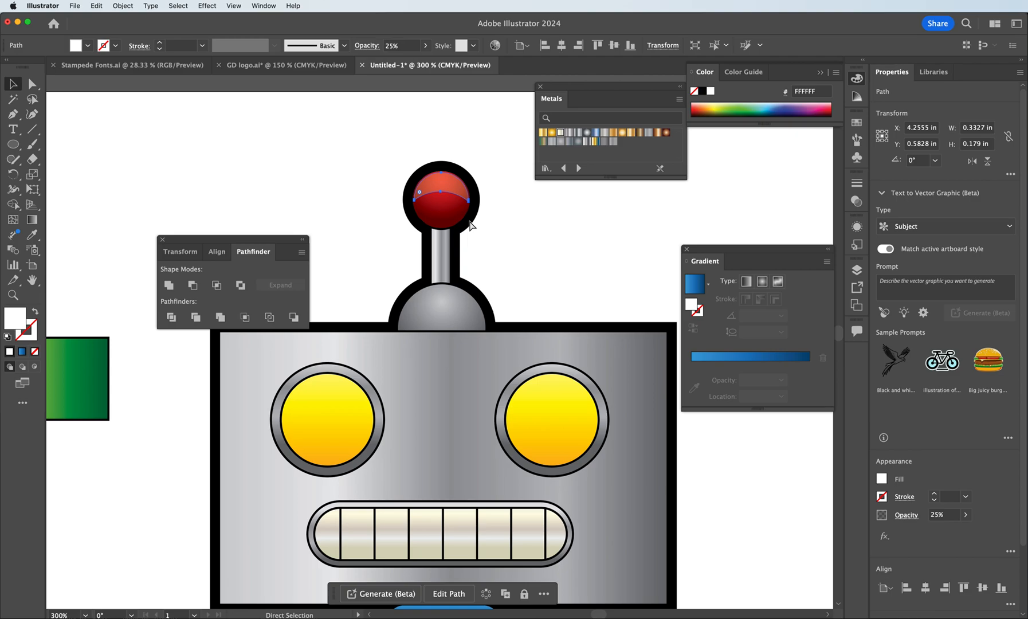
{"action": "key", "text": "super+z"}
{"action": "left_click_drag", "start_coordinate": [434, 339], "coordinate": [329, 423]}
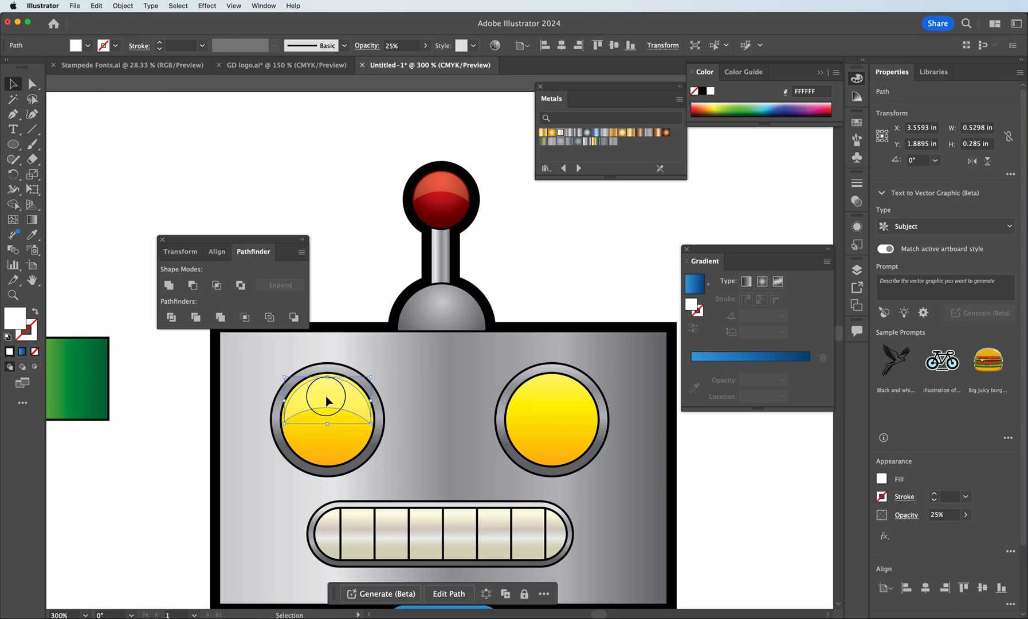
{"action": "key", "text": "Up"}
{"action": "key", "text": "Down"}
{"action": "left_click_drag", "start_coordinate": [333, 408], "coordinate": [555, 413]}
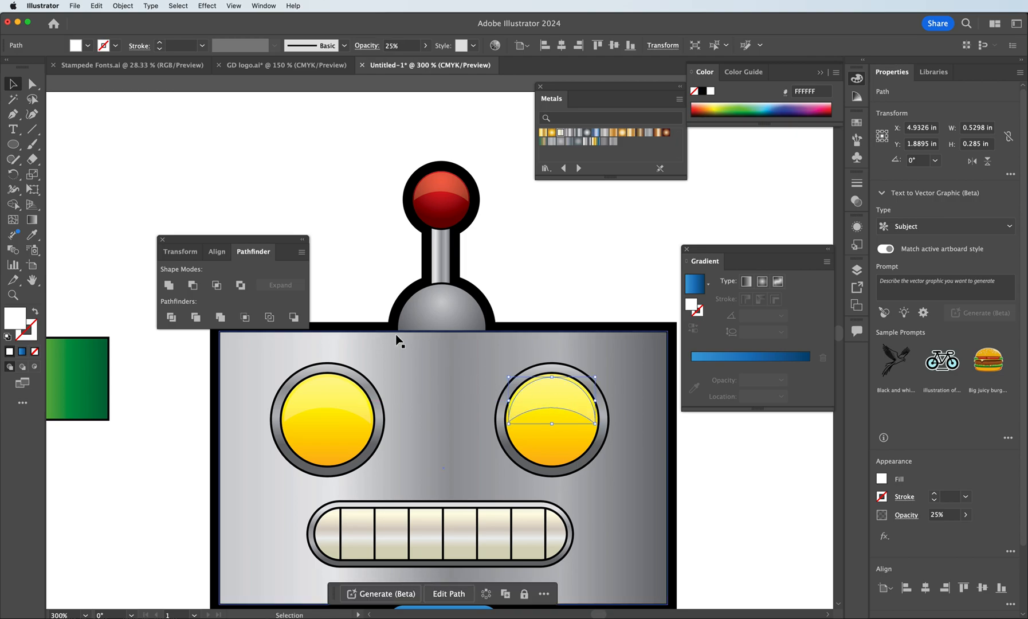
{"action": "left_click", "coordinate": [329, 301]}
Set the opacity of both eye highlights to 35% and deselect them
{"action": "left_click", "coordinate": [339, 419]}
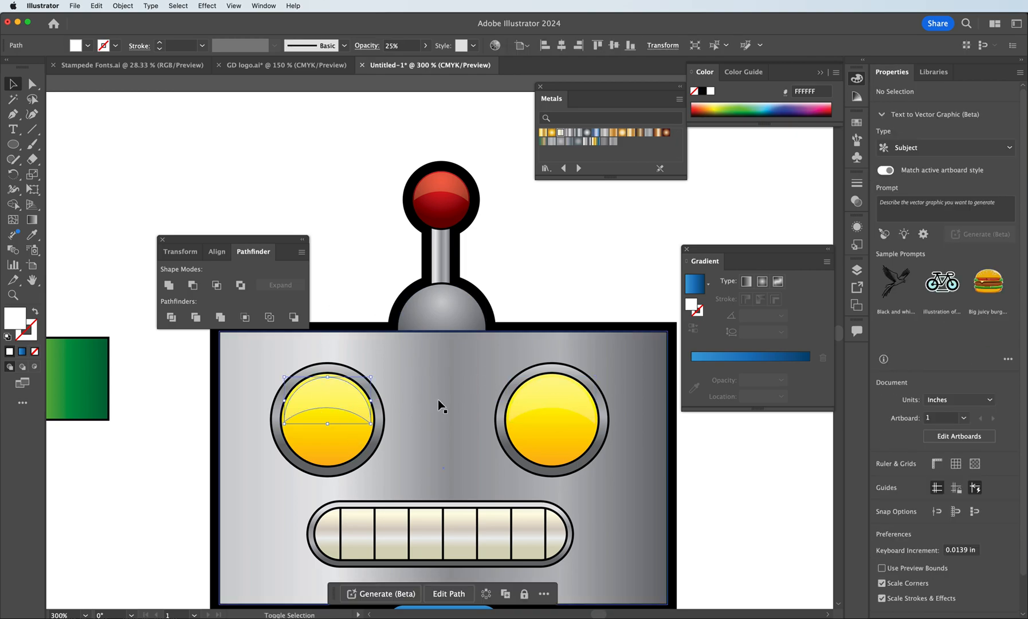
{"action": "left_click", "coordinate": [553, 395], "text": "shift"}
{"action": "double_click", "coordinate": [392, 46]}
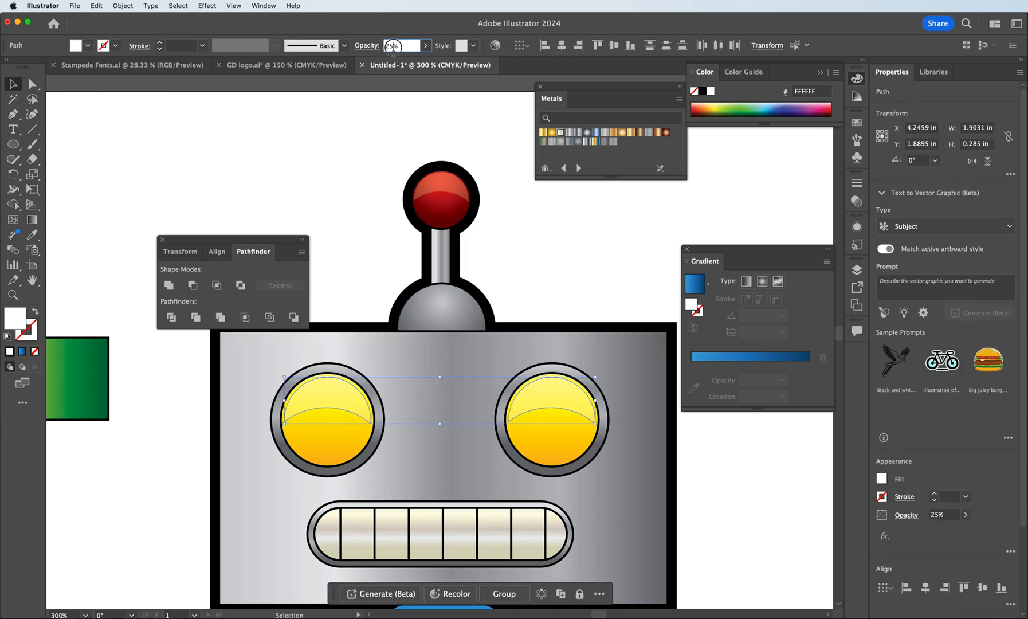
{"action": "type", "text": "35"}
{"action": "key", "text": "Return"}
{"action": "left_click", "coordinate": [348, 154]}
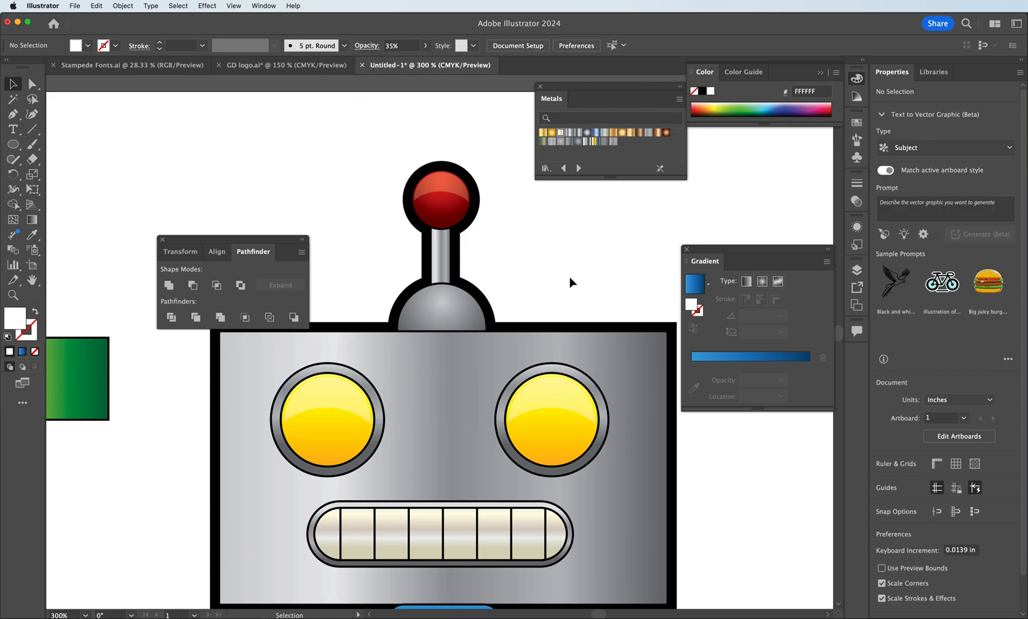
Copy an eye highlight onto the torso's upper green button and scale it to about 0.46 × 0.25 in
{"action": "scroll", "coordinate": [570, 254], "scroll_direction": "down", "scroll_amount": 3}
{"action": "scroll", "coordinate": [570, 254], "scroll_direction": "down", "scroll_amount": 6}
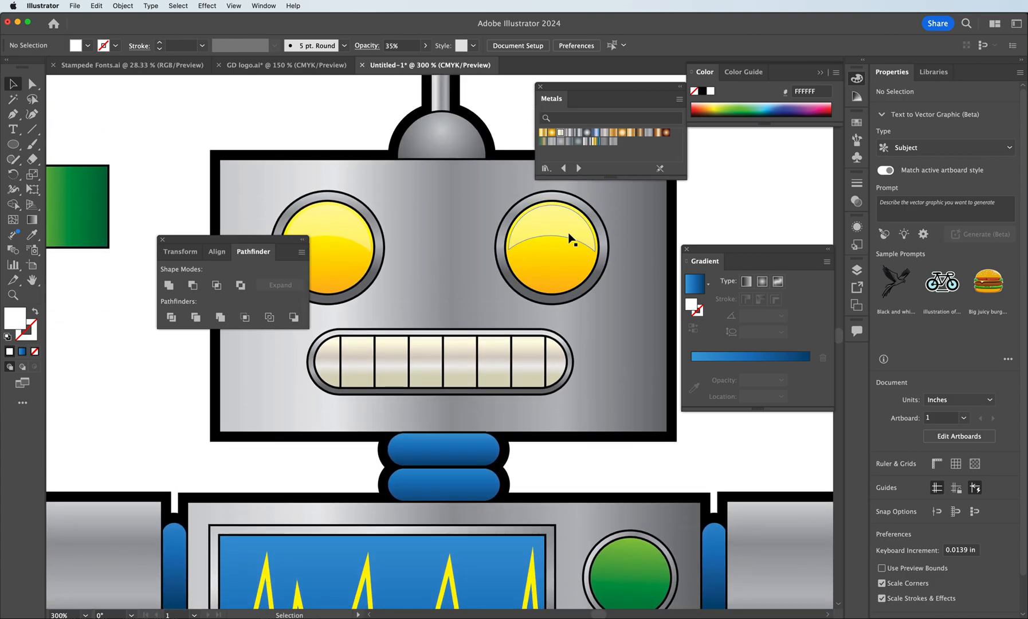
{"action": "left_click", "coordinate": [570, 240]}
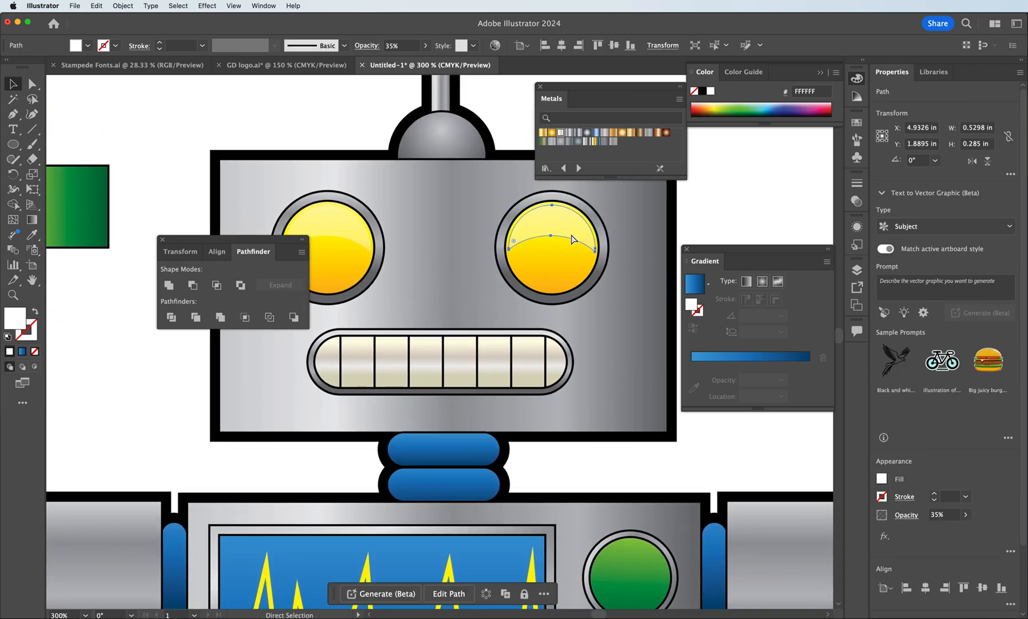
{"action": "scroll", "coordinate": [607, 355], "scroll_direction": "down", "scroll_amount": 7}
{"action": "key", "text": "super+v"}
{"action": "left_click_drag", "start_coordinate": [439, 365], "coordinate": [627, 436]}
{"action": "scroll", "coordinate": [601, 384], "scroll_direction": "down", "scroll_amount": 3}
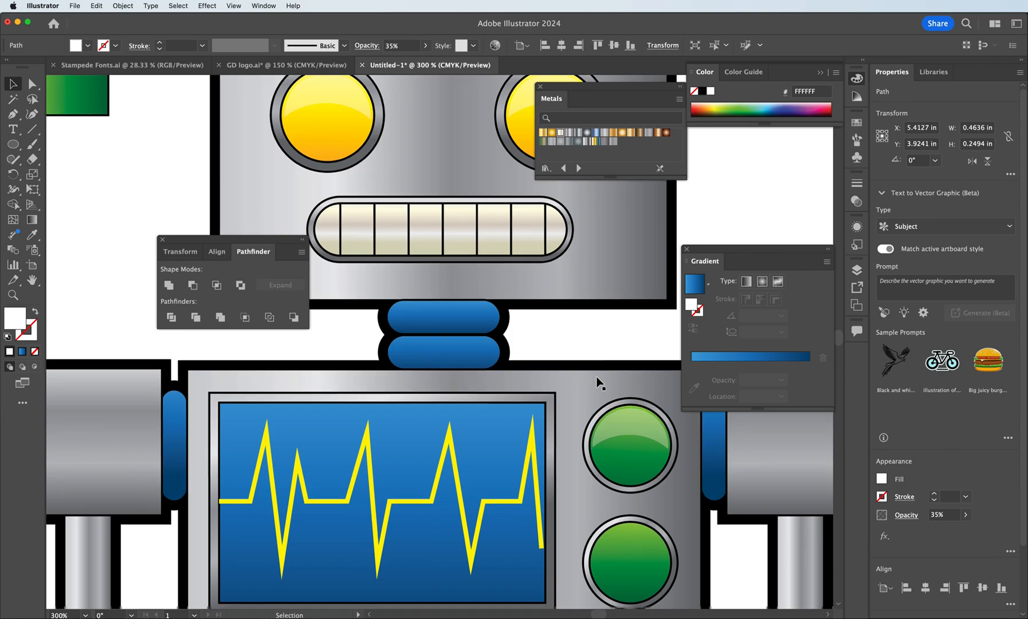
{"action": "left_click", "coordinate": [571, 278]}
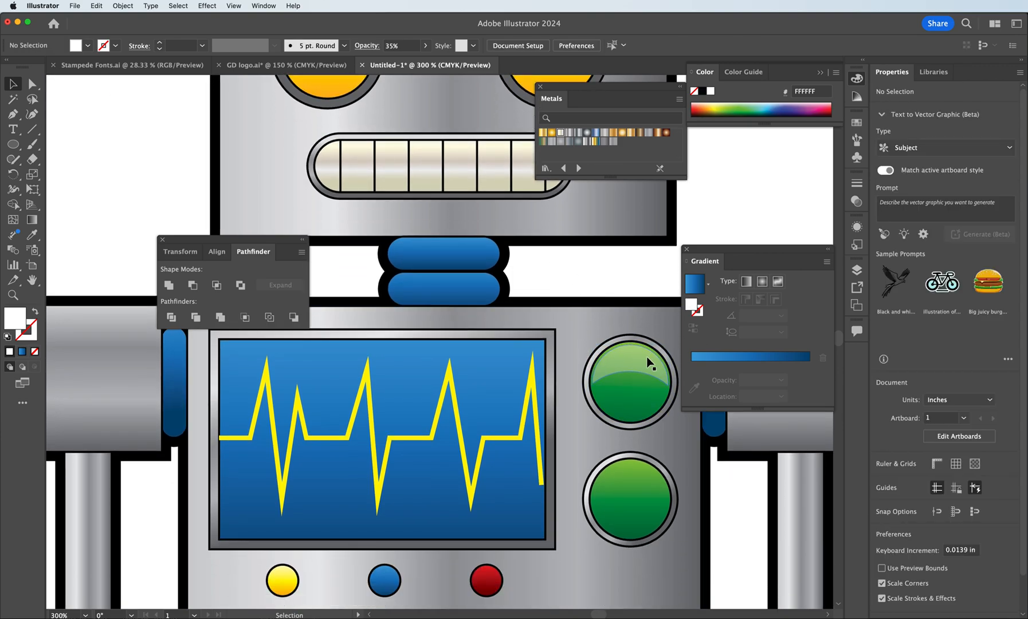
Duplicate the upper green button's highlight straight down onto the lower green button
{"action": "left_click", "coordinate": [633, 373]}
{"action": "left_click_drag", "start_coordinate": [634, 370], "coordinate": [631, 486]}
{"action": "left_click", "coordinate": [564, 293]}
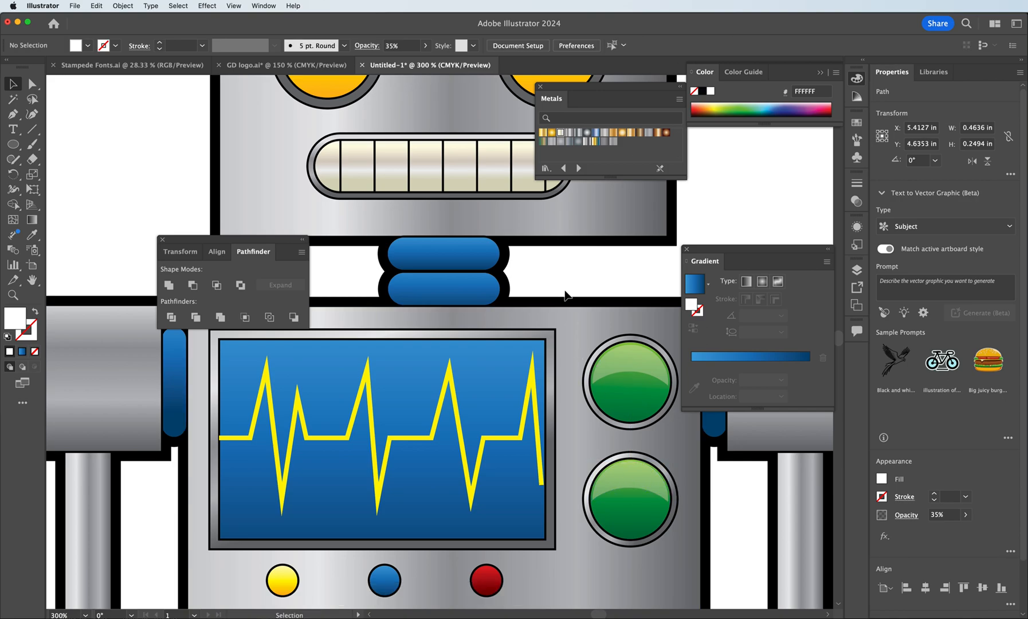
Copy a green button highlight onto the small red button below the screen, scaled down to about 0.14 × 0.08 in
{"action": "scroll", "coordinate": [633, 358], "scroll_direction": "down", "scroll_amount": 8}
{"action": "left_click", "coordinate": [634, 359]}
{"action": "left_click_drag", "start_coordinate": [634, 358], "coordinate": [487, 458]}
{"action": "left_click", "coordinate": [475, 437]}
{"action": "left_click", "coordinate": [492, 458]}
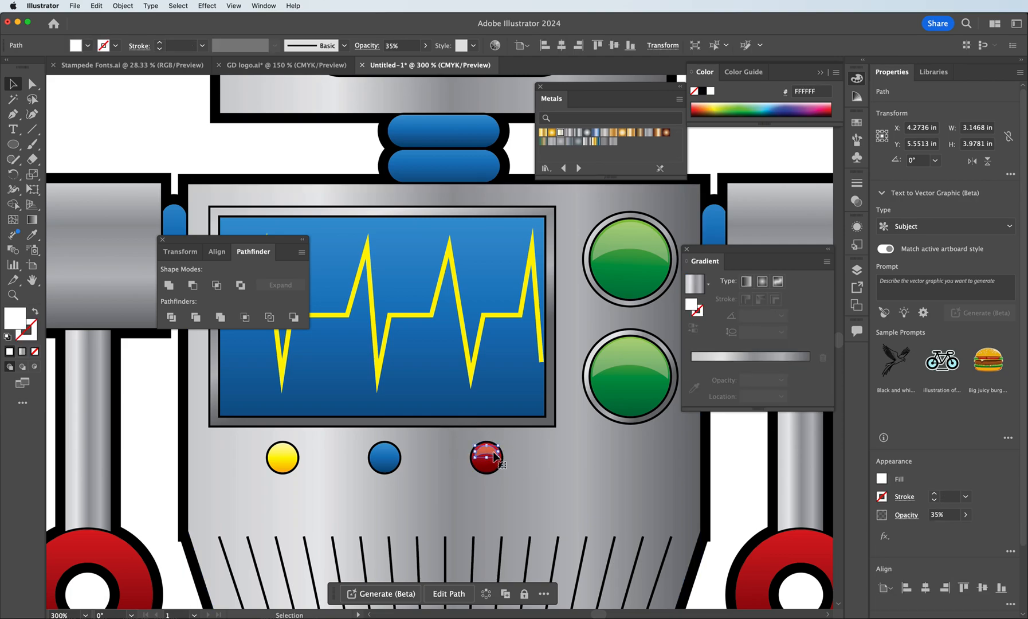
Duplicate the red button's highlight onto the small blue and yellow buttons, and view the whole robot at 100%
{"action": "key", "text": "a"}
{"action": "left_click_drag", "start_coordinate": [492, 456], "coordinate": [283, 457]}
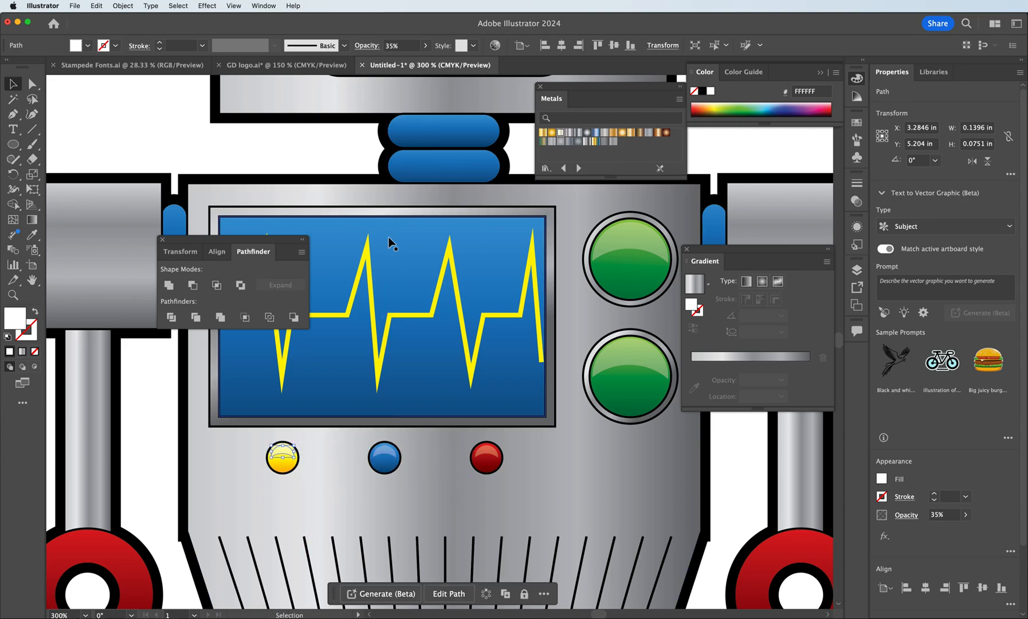
{"action": "left_click", "coordinate": [268, 157]}
{"action": "scroll", "coordinate": [513, 454], "scroll_direction": "down", "scroll_amount": 3}
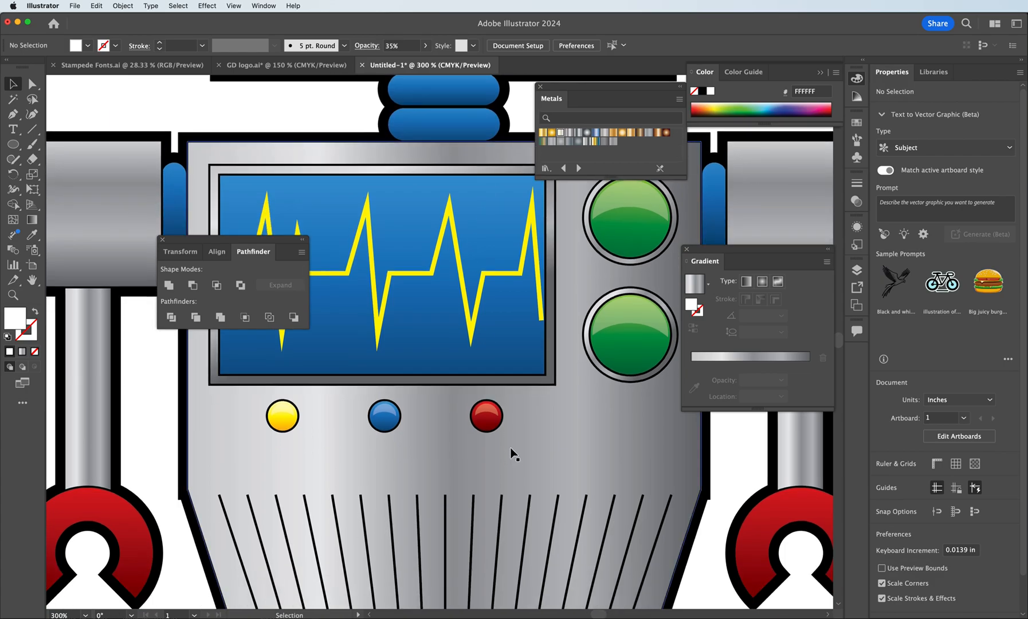
{"action": "key", "text": "super+1"}
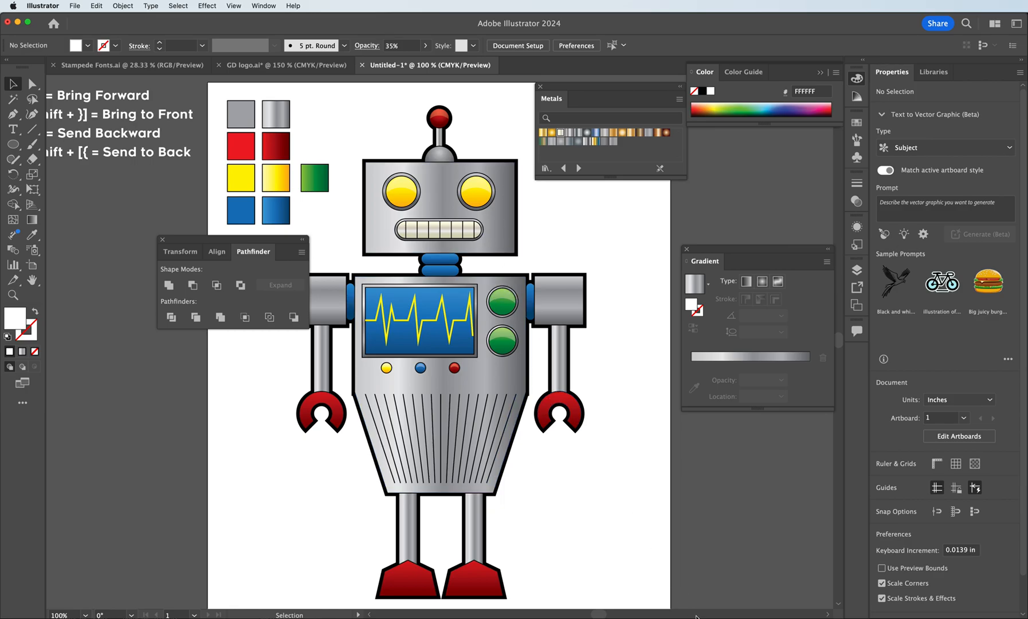
Look over the whole robot from antenna to feet for parts that still lack a gloss highlight
{"action": "scroll", "coordinate": [554, 548], "scroll_direction": "left", "scroll_amount": 3}
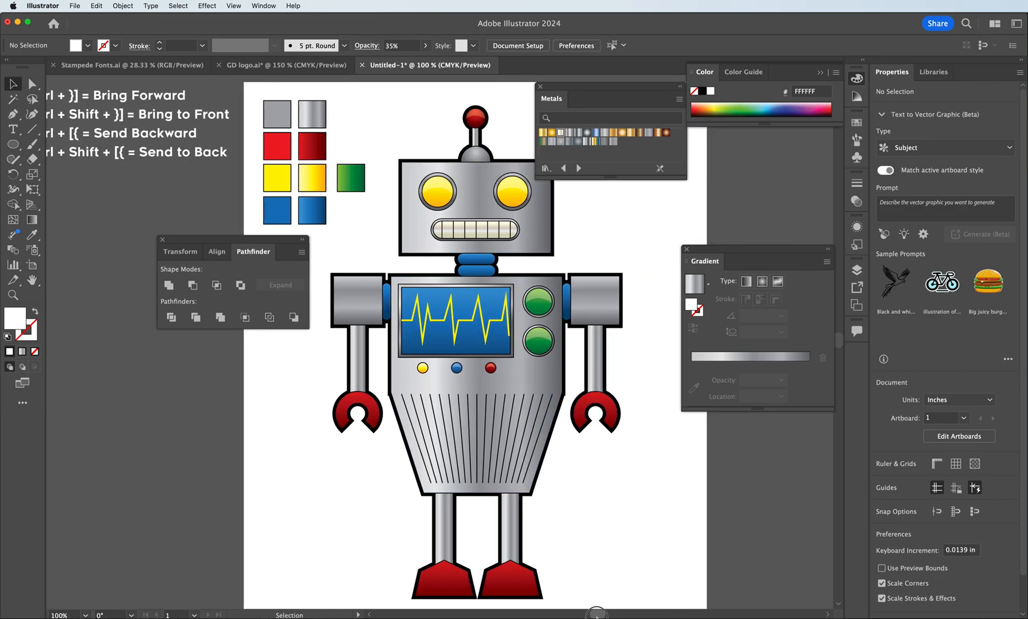
{"action": "scroll", "coordinate": [539, 502], "scroll_direction": "down", "scroll_amount": 3}
{"action": "scroll", "coordinate": [540, 504], "scroll_direction": "up", "scroll_amount": 5}
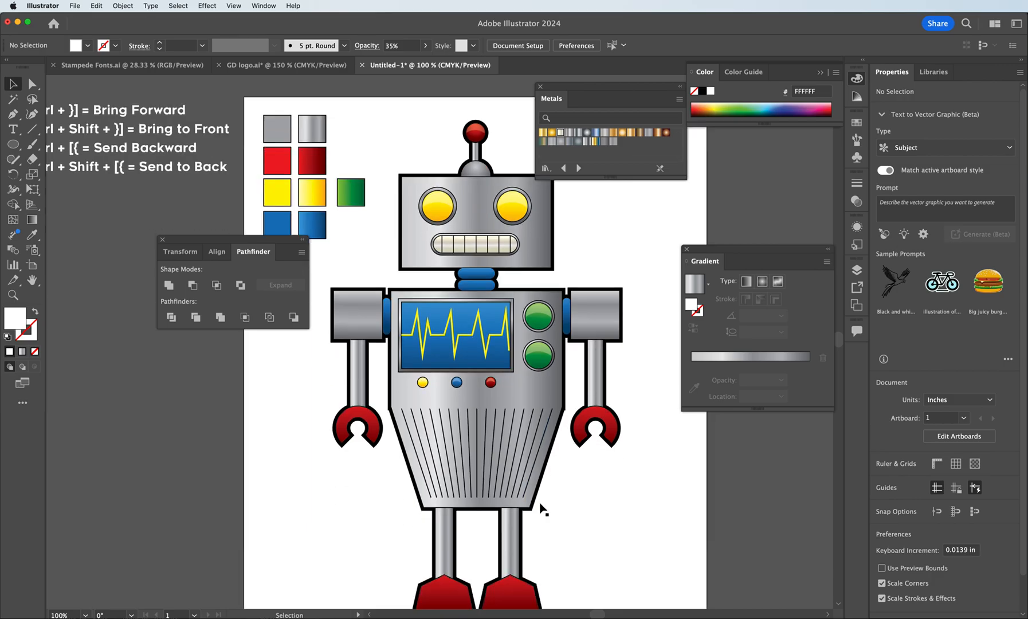
{"action": "scroll", "coordinate": [541, 507], "scroll_direction": "down", "scroll_amount": 4}
{"action": "scroll", "coordinate": [542, 509], "scroll_direction": "up", "scroll_amount": 7}
{"action": "scroll", "coordinate": [542, 508], "scroll_direction": "down", "scroll_amount": 5}
{"action": "scroll", "coordinate": [542, 508], "scroll_direction": "up", "scroll_amount": 1}
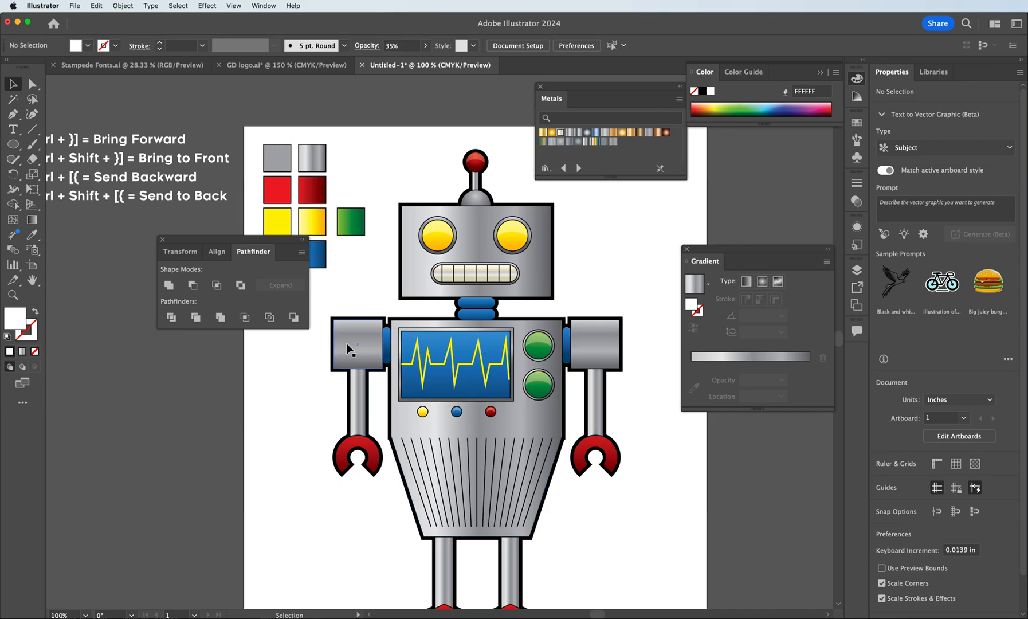
{"action": "scroll", "coordinate": [427, 395], "scroll_direction": "down", "scroll_amount": 5}
{"action": "scroll", "coordinate": [427, 395], "scroll_direction": "up", "scroll_amount": 5}
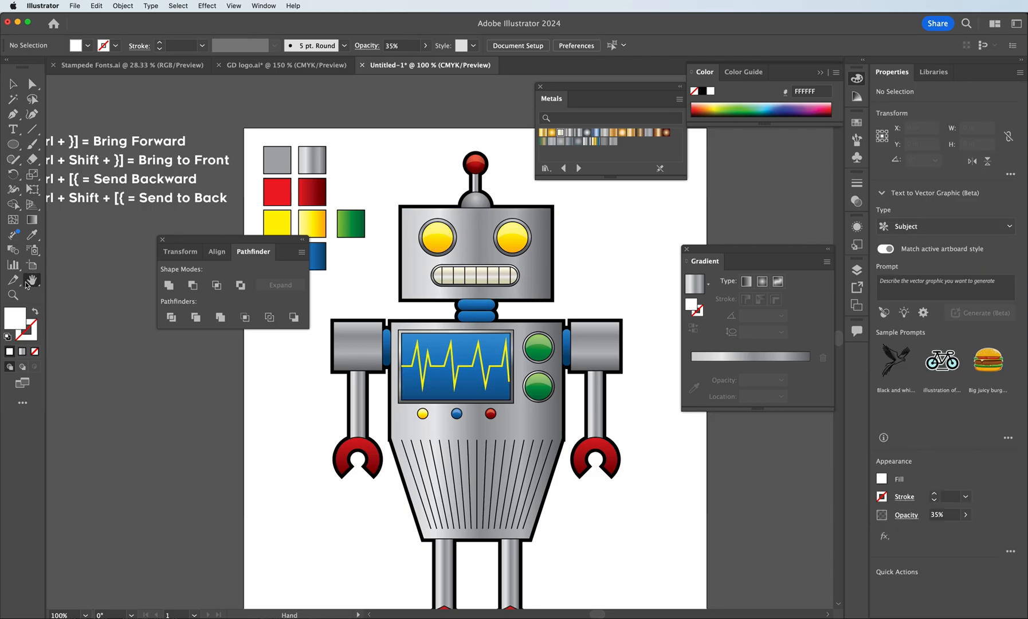
Copy the left shoulder's gradient square in place in front and give the copy the default white fill and 1 pt black stroke
{"action": "left_click", "coordinate": [13, 294]}
{"action": "left_click", "coordinate": [360, 338]}
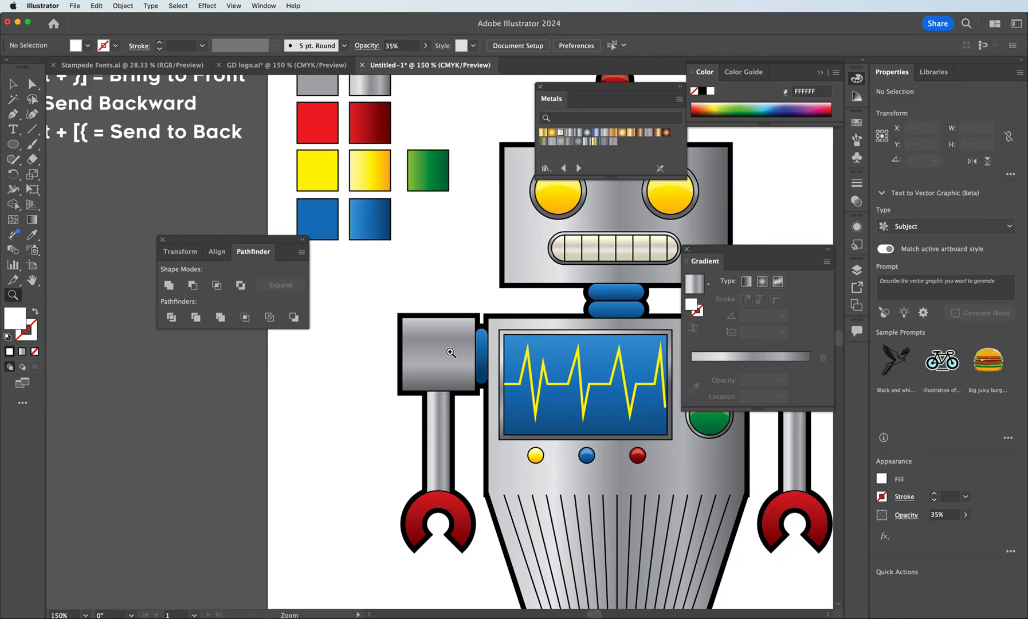
{"action": "left_click", "coordinate": [441, 350]}
{"action": "left_click_drag", "start_coordinate": [218, 239], "coordinate": [176, 178]}
{"action": "left_click", "coordinate": [9, 145]}
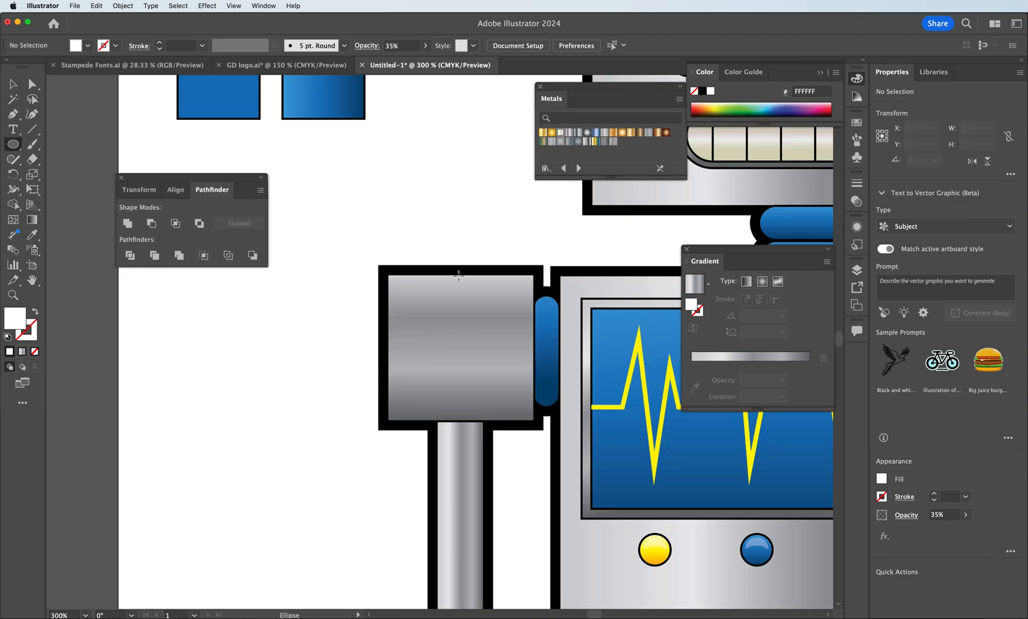
{"action": "left_click", "coordinate": [13, 84]}
{"action": "left_click", "coordinate": [408, 302]}
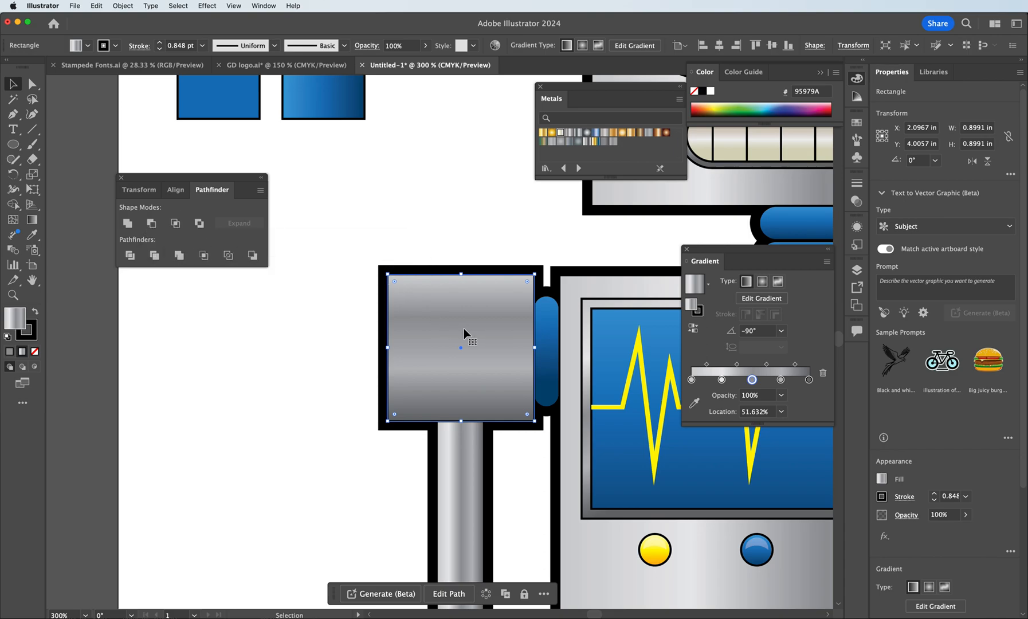
{"action": "key", "text": "a"}
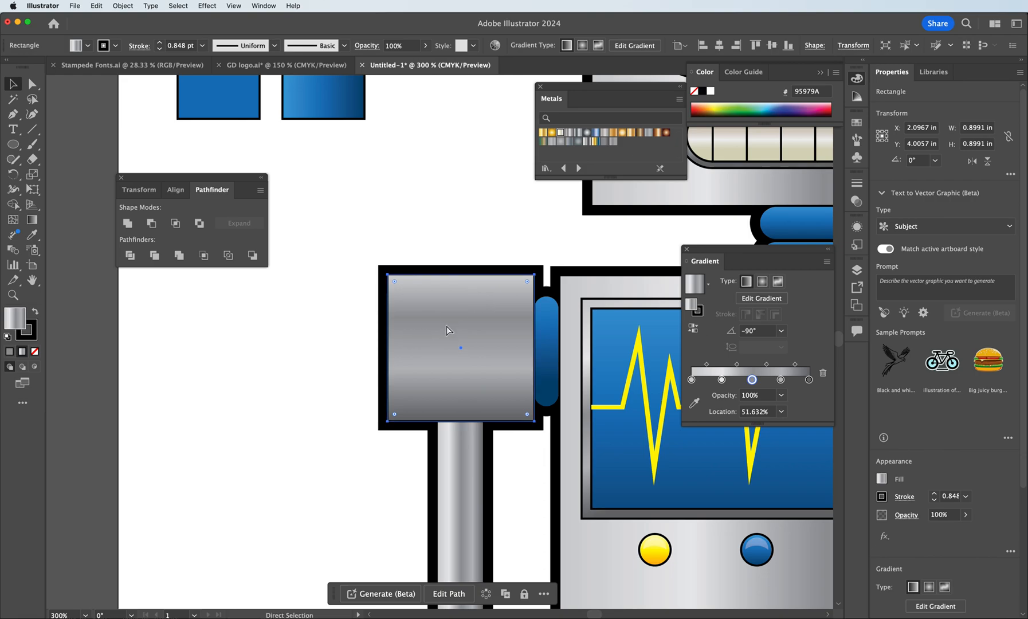
{"action": "key", "text": "v"}
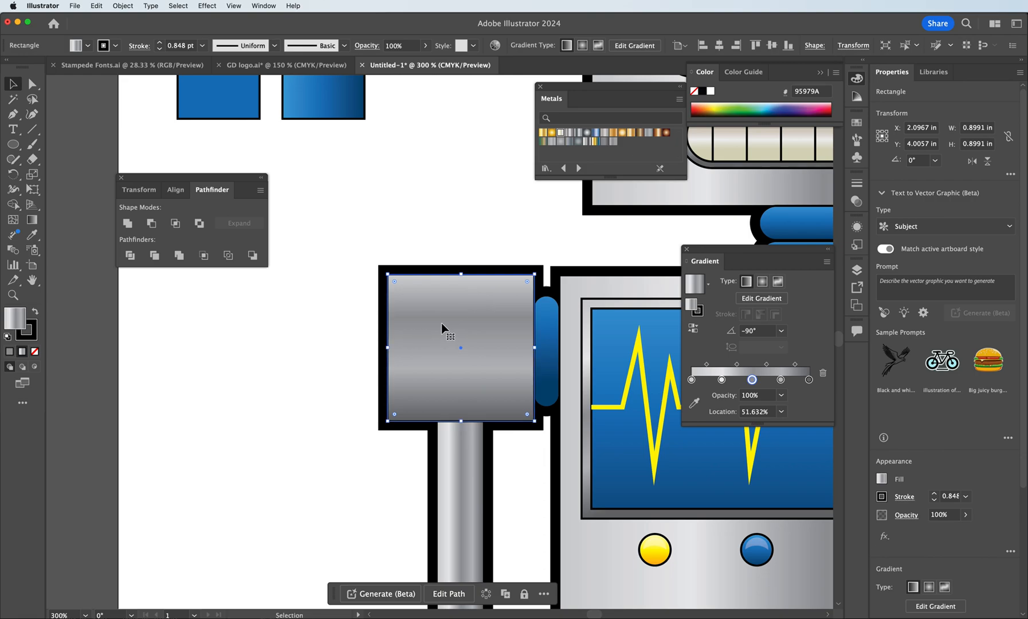
{"action": "left_click", "coordinate": [8, 338]}
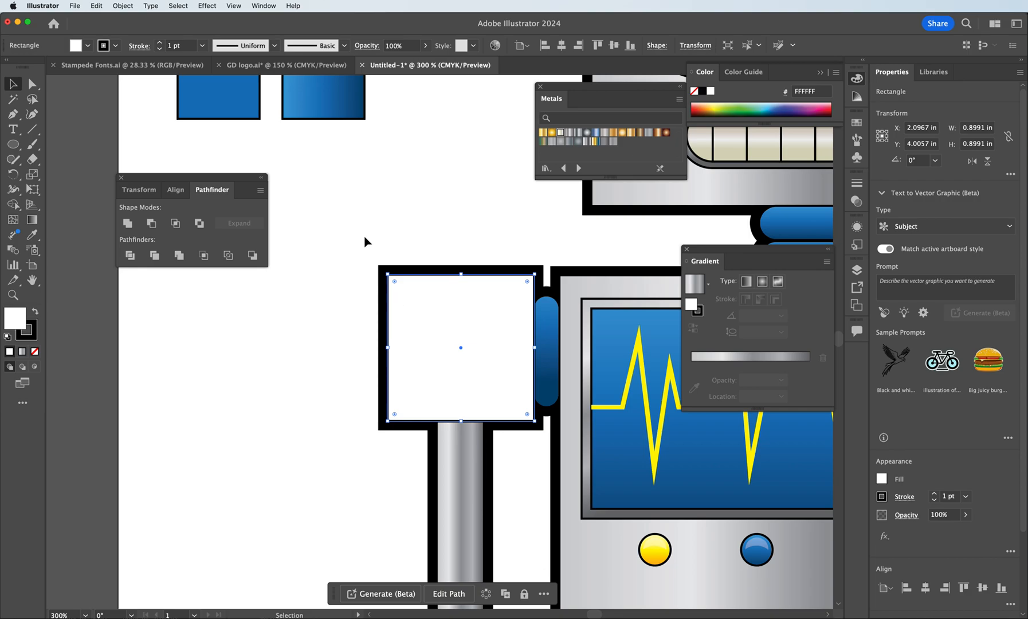
{"action": "left_click", "coordinate": [366, 289]}
Draw an ellipse about 1.58 × 0.85 in over the white square's upper part and keep only their intersection
{"action": "left_click_drag", "start_coordinate": [12, 146], "coordinate": [68, 173]}
{"action": "left_click_drag", "start_coordinate": [300, 199], "coordinate": [559, 337]}
{"action": "left_click", "coordinate": [13, 84]}
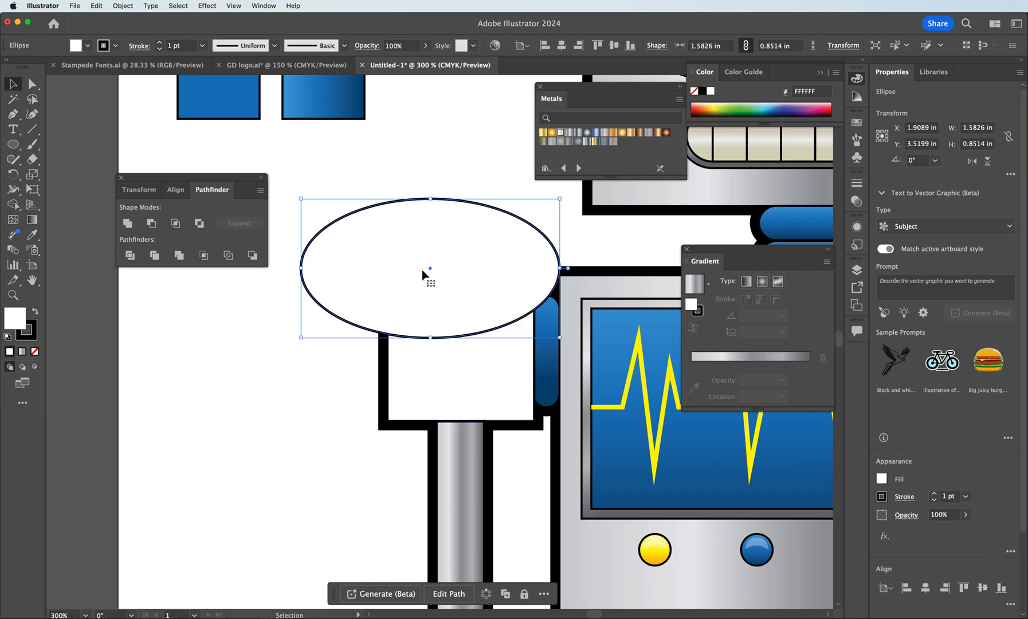
{"action": "left_click", "coordinate": [471, 379], "text": "shift"}
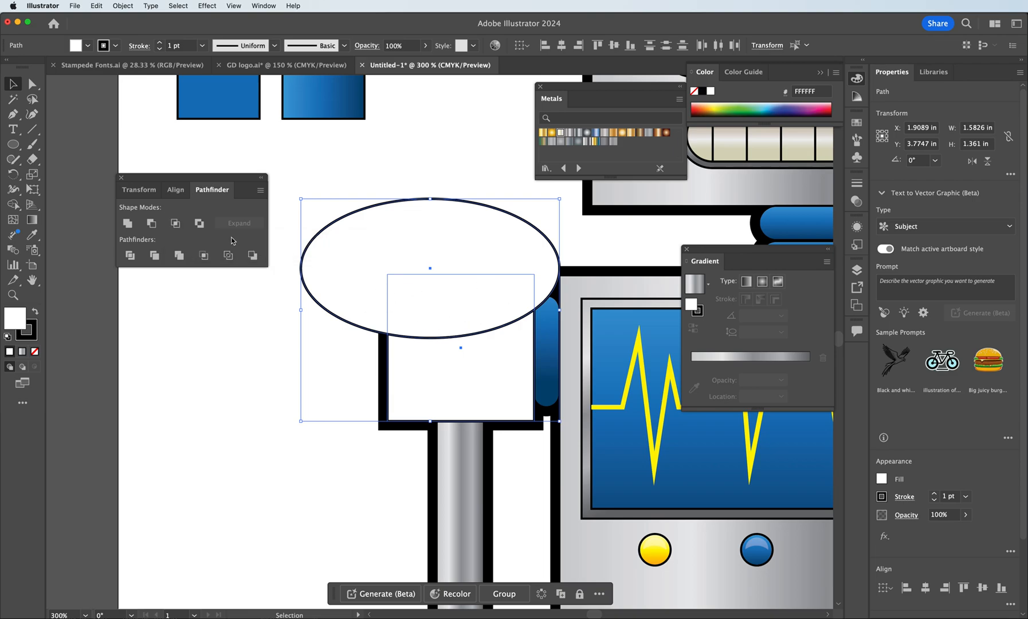
{"action": "left_click", "coordinate": [175, 223]}
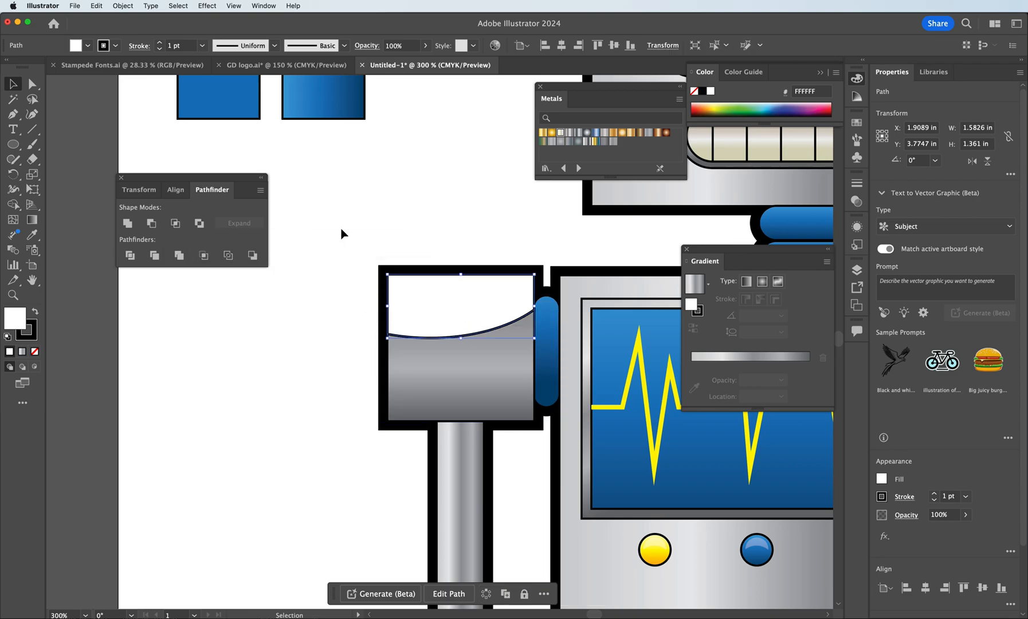
Remove the shoulder highlight's stroke and shrink the shape to about 0.85 × 0.37 in
{"action": "left_click", "coordinate": [385, 218]}
{"action": "left_click", "coordinate": [474, 287]}
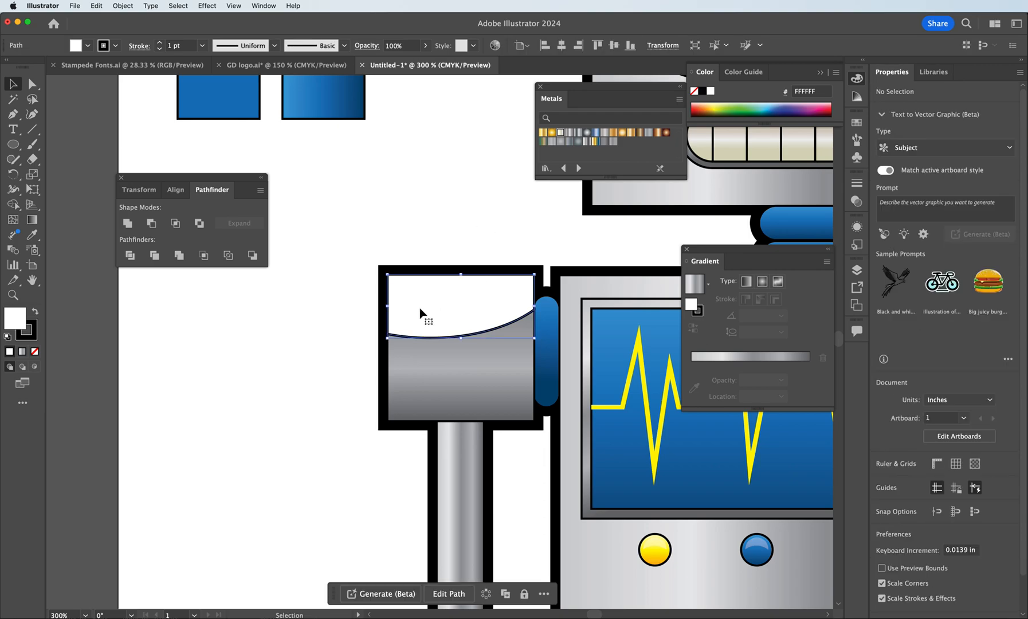
{"action": "left_click", "coordinate": [29, 332]}
{"action": "left_click", "coordinate": [34, 351]}
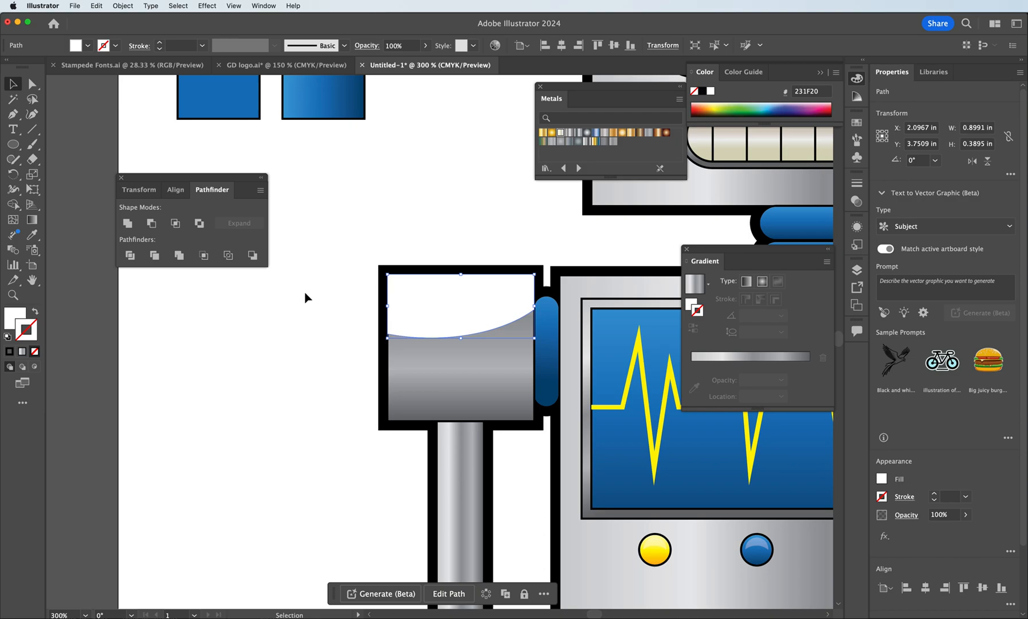
{"action": "left_click_drag", "start_coordinate": [460, 275], "coordinate": [461, 277]}
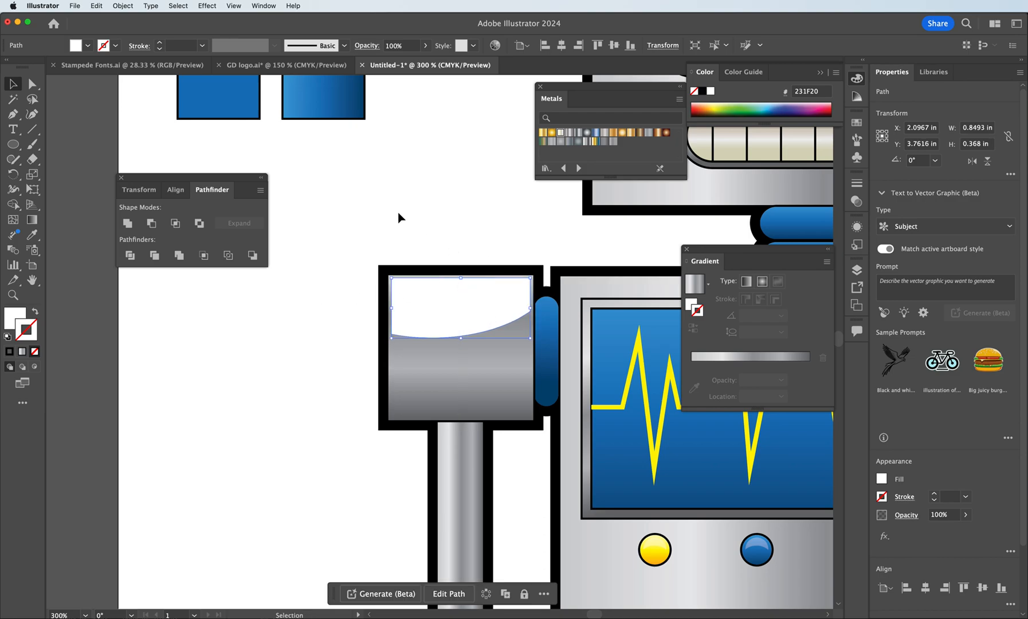
Set the white shoulder highlight's opacity to 30%
{"action": "left_click", "coordinate": [427, 235]}
{"action": "left_click", "coordinate": [481, 312]}
{"action": "left_click", "coordinate": [395, 46]}
{"action": "type", "text": "30"}
{"action": "key", "text": "Return"}
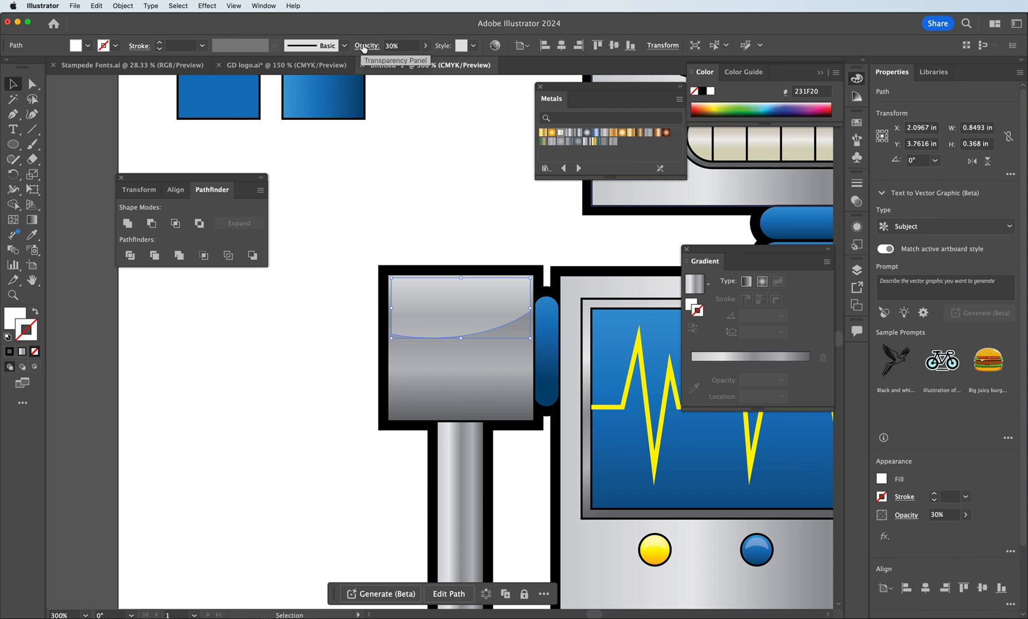
{"action": "left_click", "coordinate": [432, 225]}
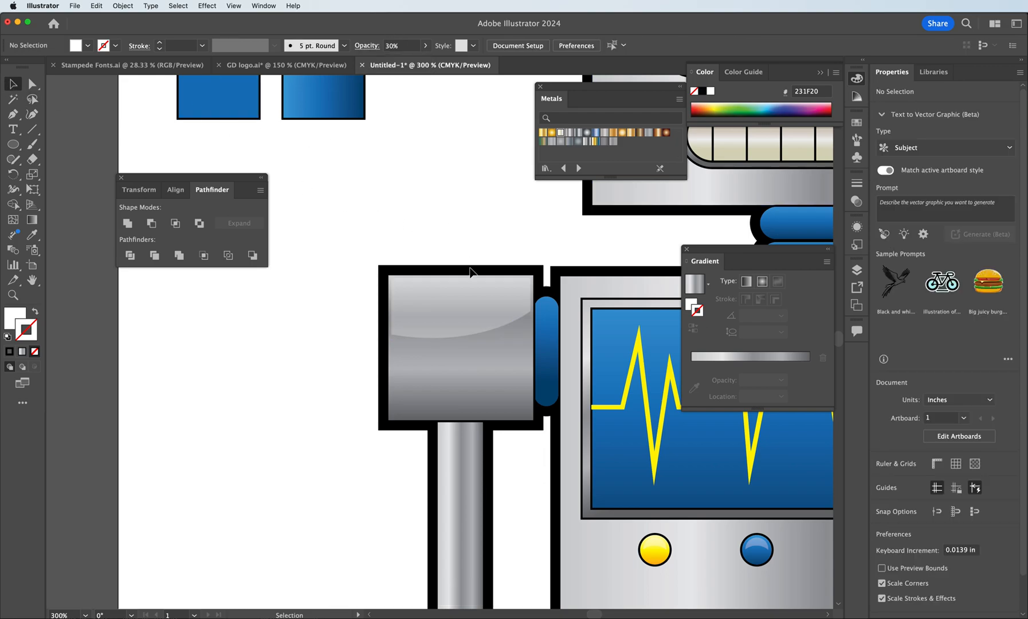
Enlarge the shoulder highlight to about 0.88 × 0.38 in, nearly filling the square's upper edge
{"action": "left_click", "coordinate": [463, 294]}
{"action": "left_click_drag", "start_coordinate": [461, 277], "coordinate": [461, 275]}
{"action": "left_click", "coordinate": [409, 227]}
{"action": "left_click", "coordinate": [468, 291]}
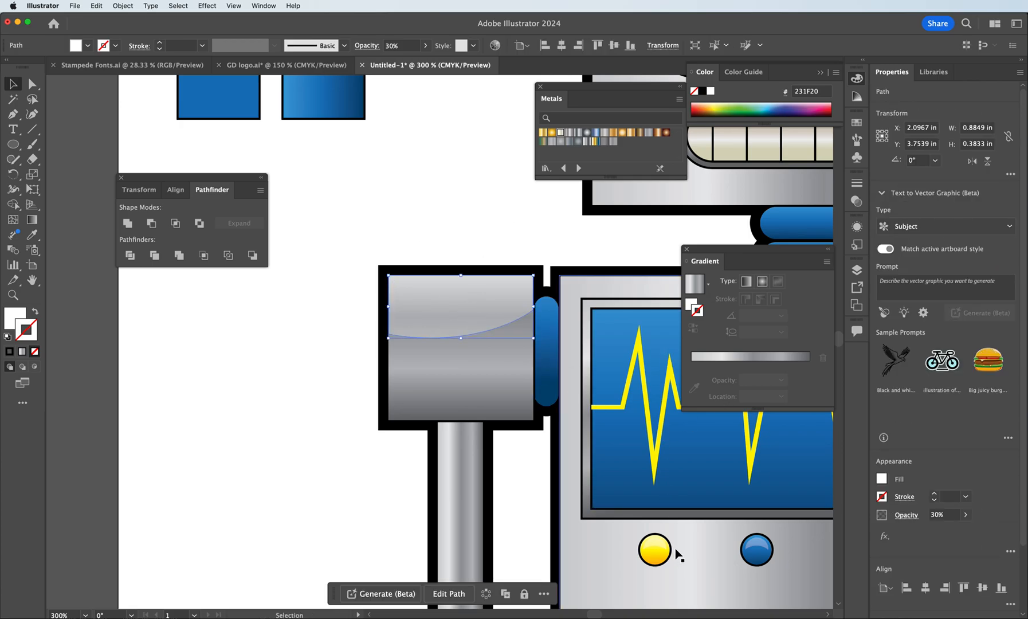
Paste a copy of the shoulder highlight onto the head and scale it to about 2.71 × 1.02 in from the face's upper-left corner
{"action": "left_click_drag", "start_coordinate": [594, 615], "coordinate": [597, 613]}
{"action": "scroll", "coordinate": [514, 455], "scroll_direction": "up", "scroll_amount": 10}
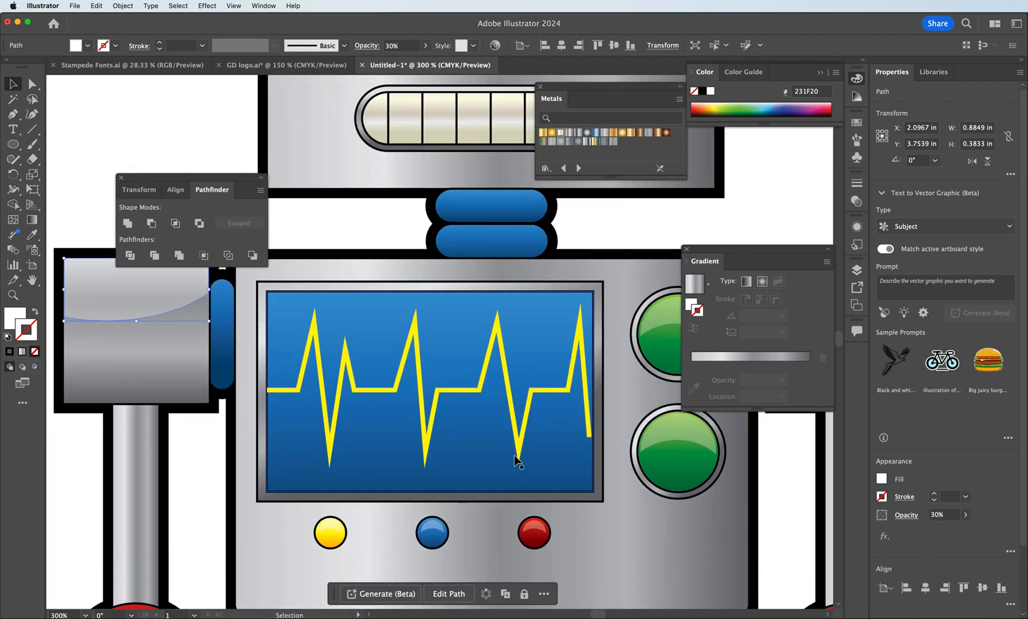
{"action": "scroll", "coordinate": [514, 456], "scroll_direction": "up", "scroll_amount": 1}
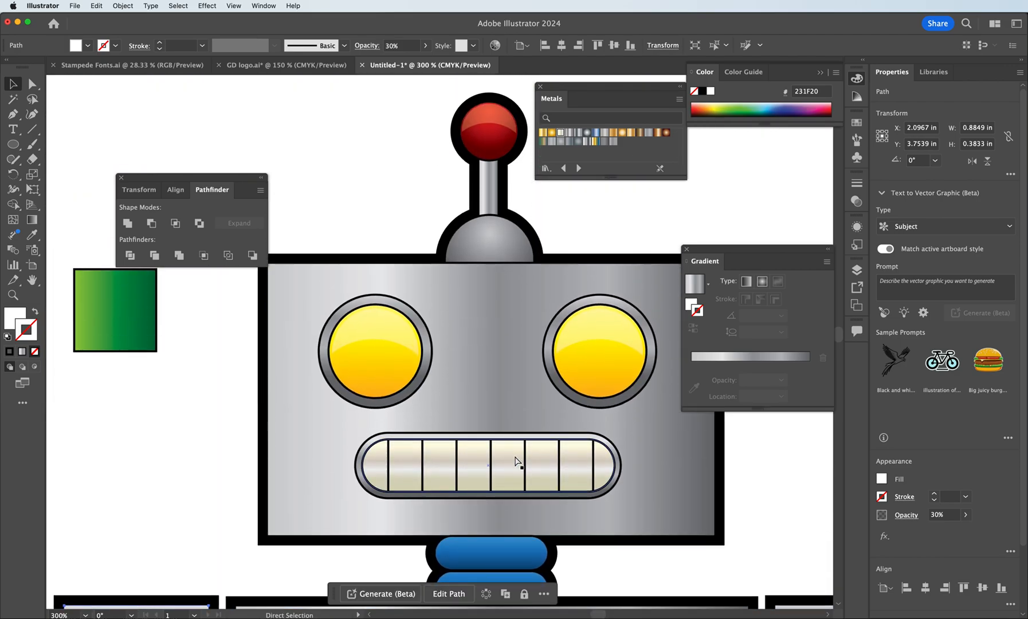
{"action": "key", "text": "cmd+v"}
{"action": "left_click_drag", "start_coordinate": [455, 347], "coordinate": [366, 310]}
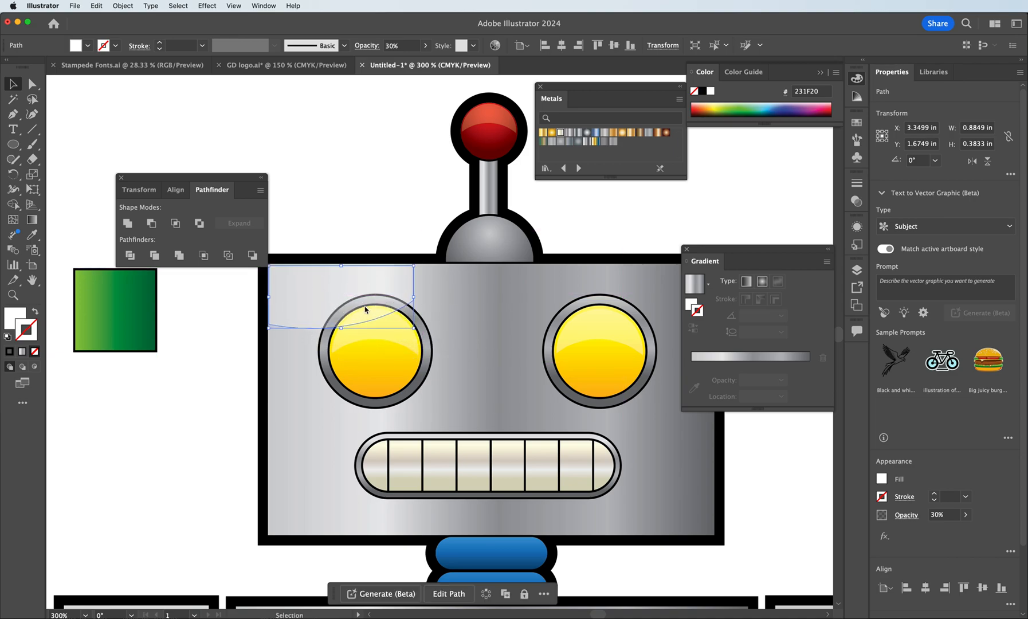
{"action": "left_click_drag", "start_coordinate": [414, 327], "coordinate": [712, 433]}
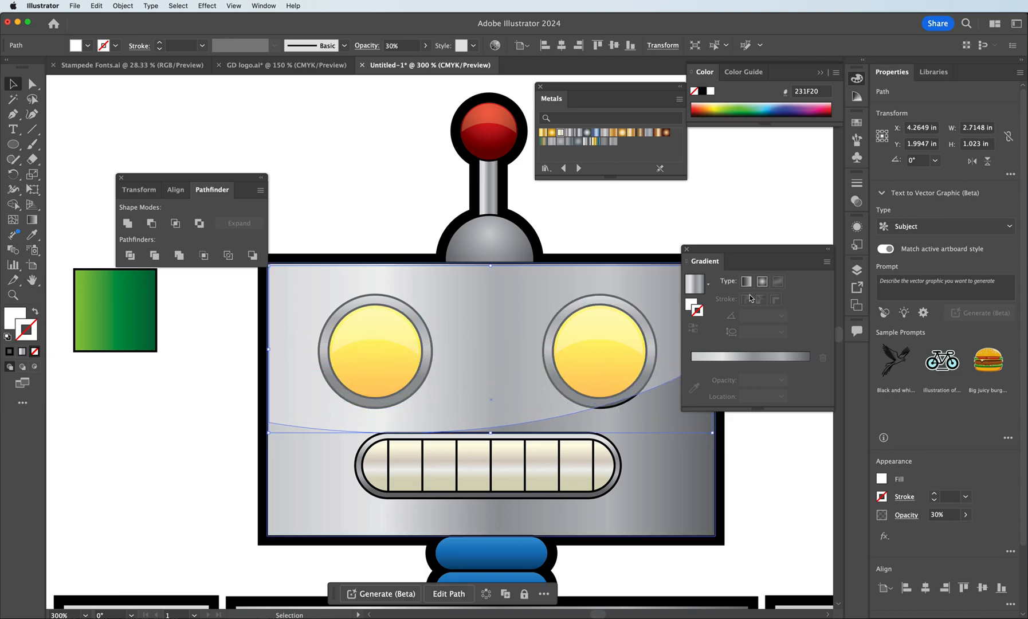
Move the Gradient panel off the head so the highlight's edge can be checked
{"action": "left_click", "coordinate": [827, 250]}
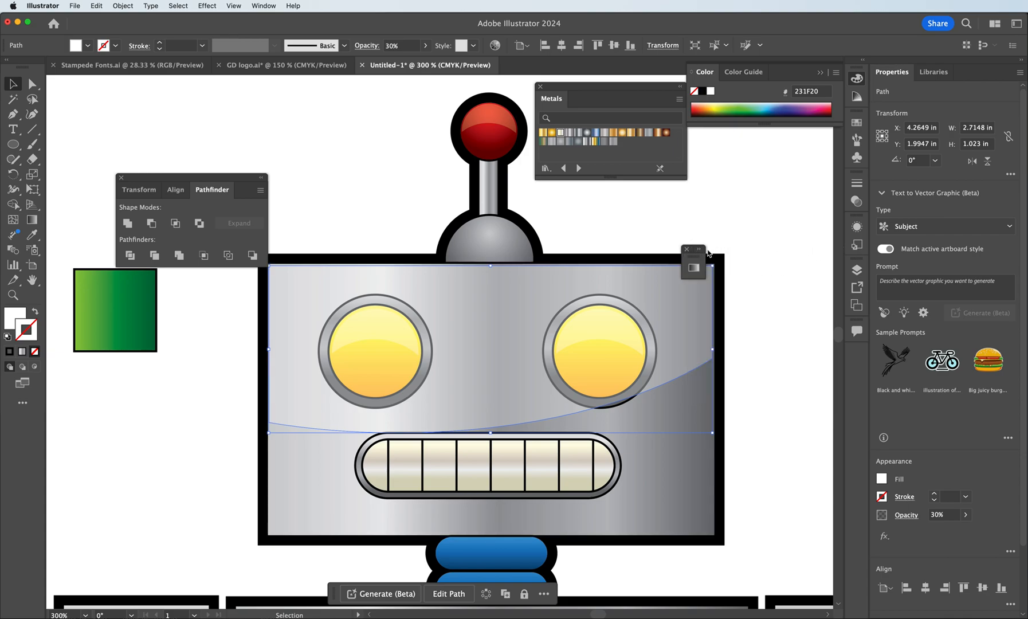
{"action": "left_click", "coordinate": [700, 250]}
{"action": "left_click_drag", "start_coordinate": [700, 252], "coordinate": [785, 282]}
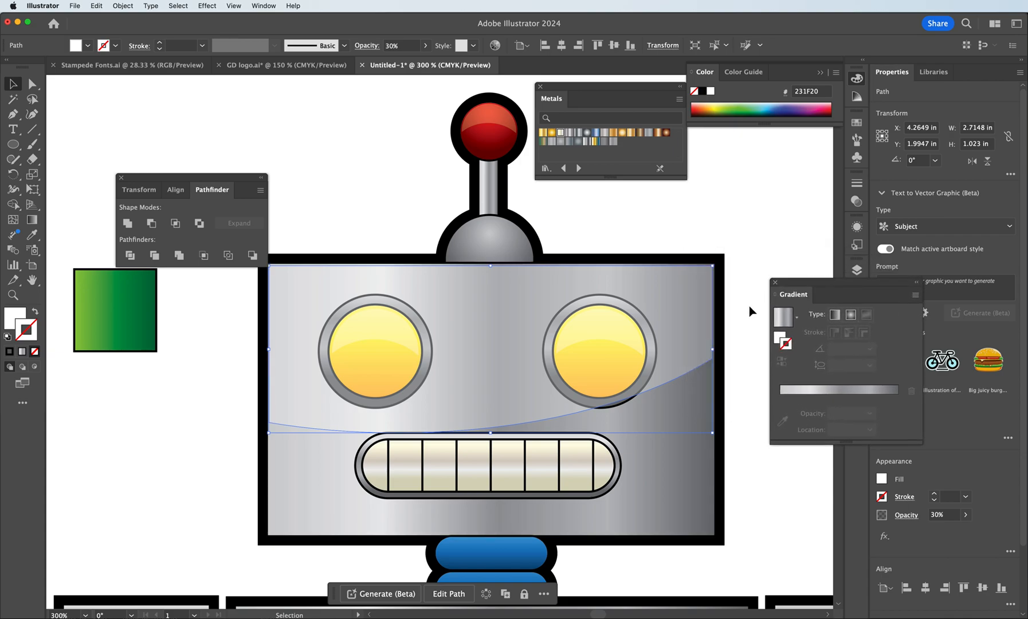
{"action": "left_click_drag", "start_coordinate": [713, 349], "coordinate": [713, 350]}
Send the head highlight backward so it sits behind the eyes but in front of the face rectangle
{"action": "key", "text": "a"}
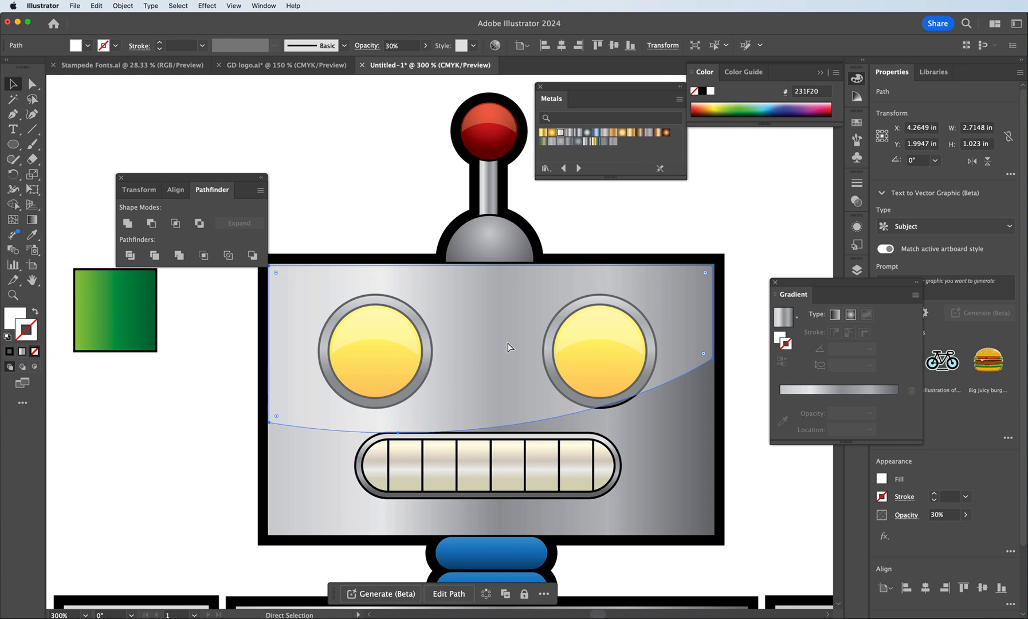
{"action": "key", "text": "super+["}
{"action": "key", "text": "super+["}
{"action": "key", "text": "super+["}
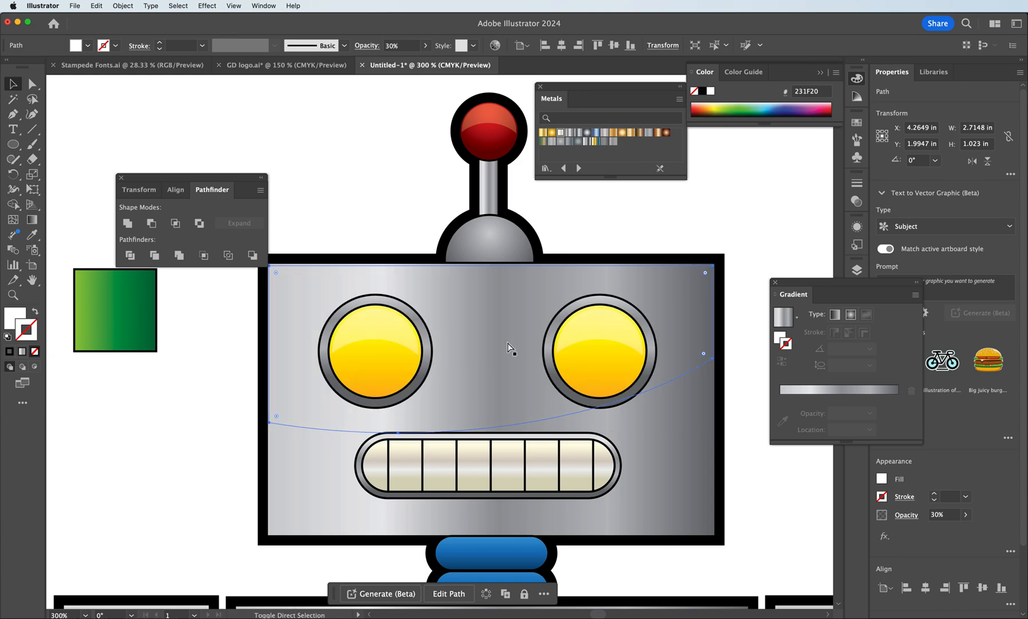
{"action": "key", "text": "super"}
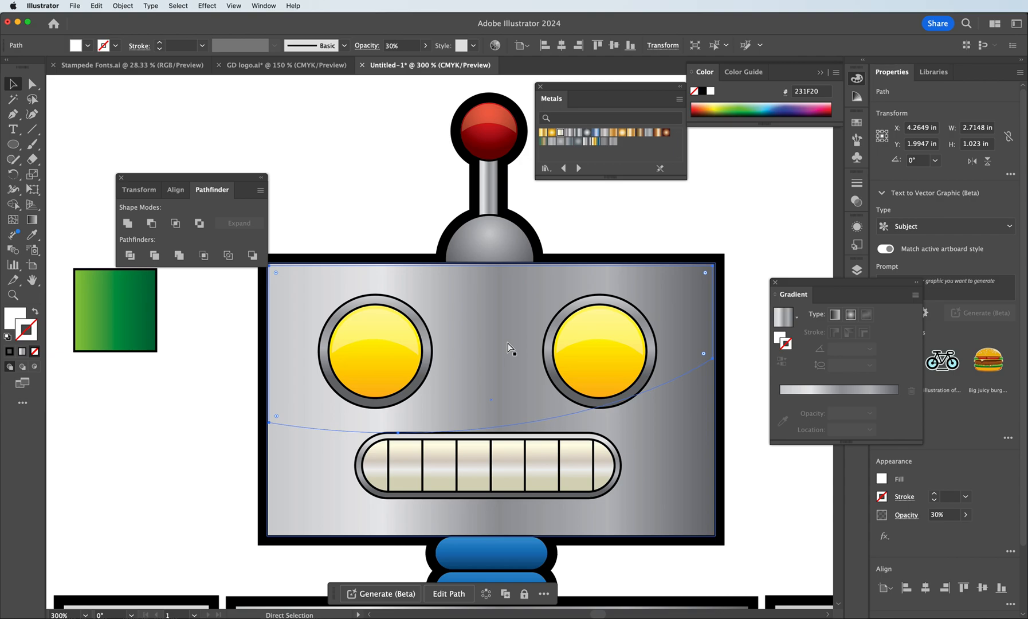
{"action": "key", "text": "super+]"}
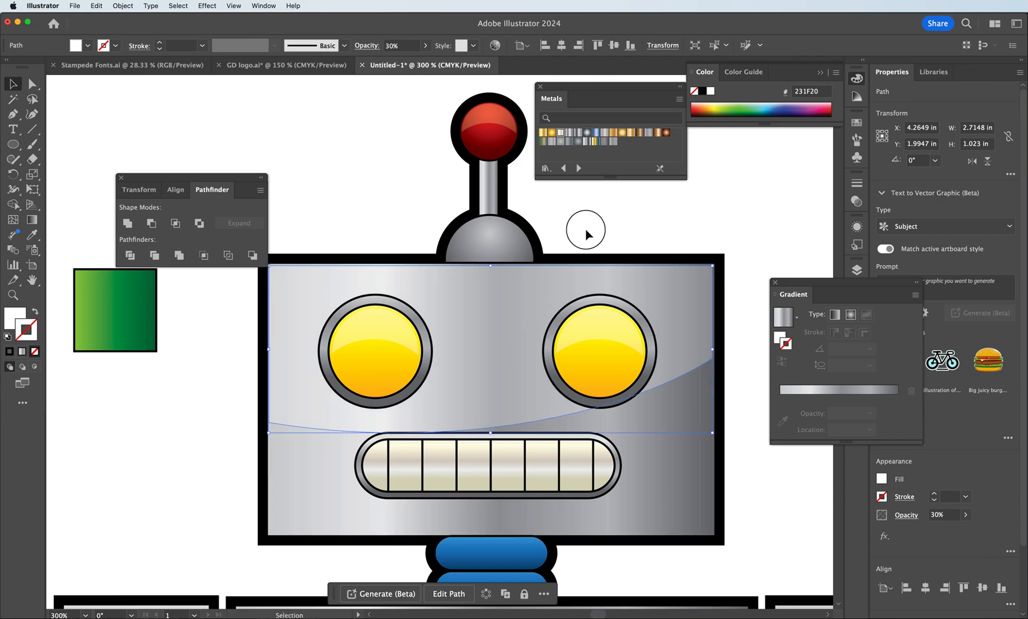
{"action": "left_click", "coordinate": [642, 245]}
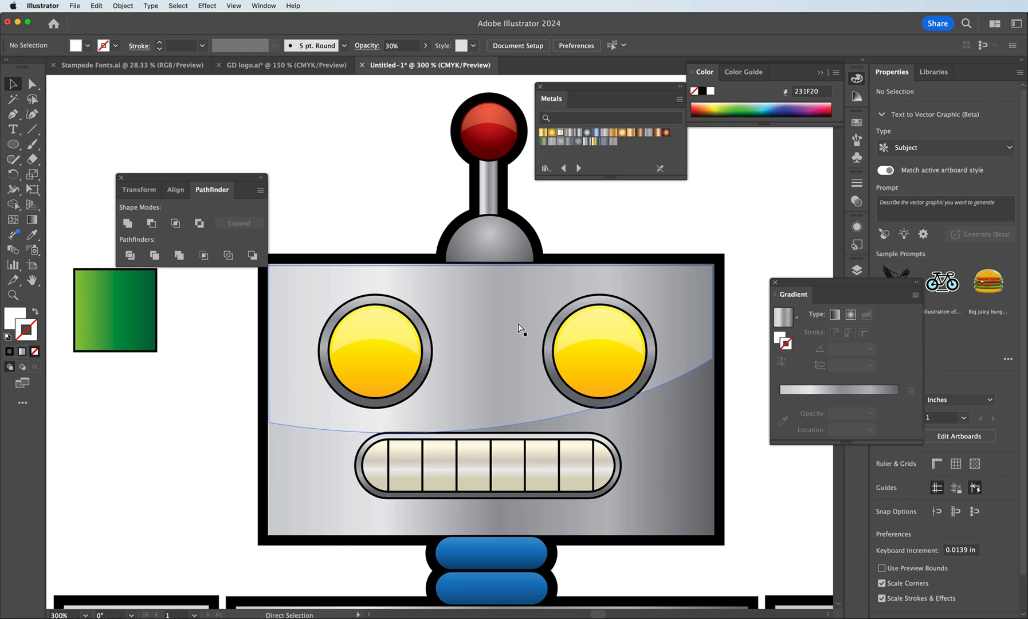
Reduce the head highlight's height to about 0.52 in, keeping its upper edge in place
{"action": "key", "text": "super+minus"}
{"action": "key", "text": "super+minus"}
{"action": "scroll", "coordinate": [507, 334], "scroll_direction": "down", "scroll_amount": 1}
{"action": "scroll", "coordinate": [508, 337], "scroll_direction": "down", "scroll_amount": 5}
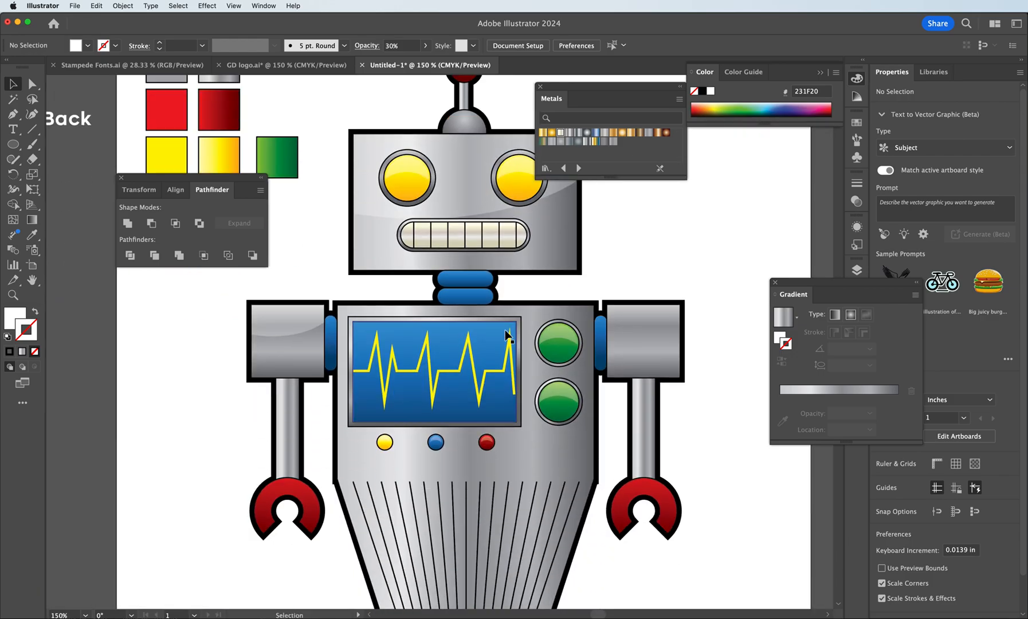
{"action": "scroll", "coordinate": [463, 259], "scroll_direction": "up", "scroll_amount": 3}
{"action": "left_click", "coordinate": [456, 313]}
{"action": "left_click_drag", "start_coordinate": [456, 313], "coordinate": [458, 269]}
{"action": "left_click", "coordinate": [491, 164]}
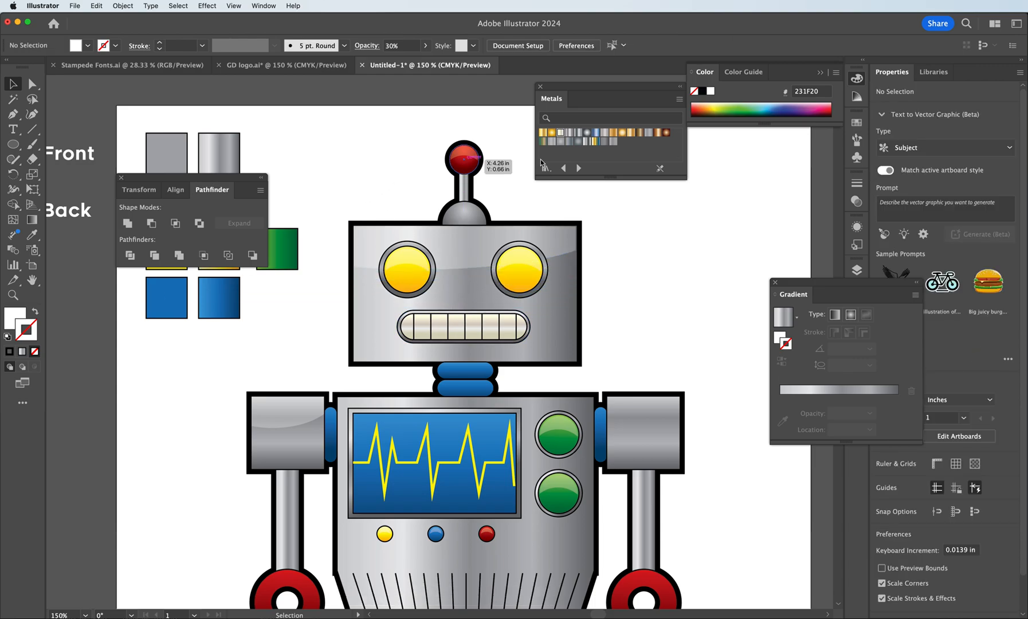
Duplicate the head highlight onto the heartbeat screen and narrow the copy to about 1.95 in to fit the blue area
{"action": "scroll", "coordinate": [650, 356], "scroll_direction": "down", "scroll_amount": 3}
{"action": "key", "text": "a"}
{"action": "left_click", "coordinate": [464, 189]}
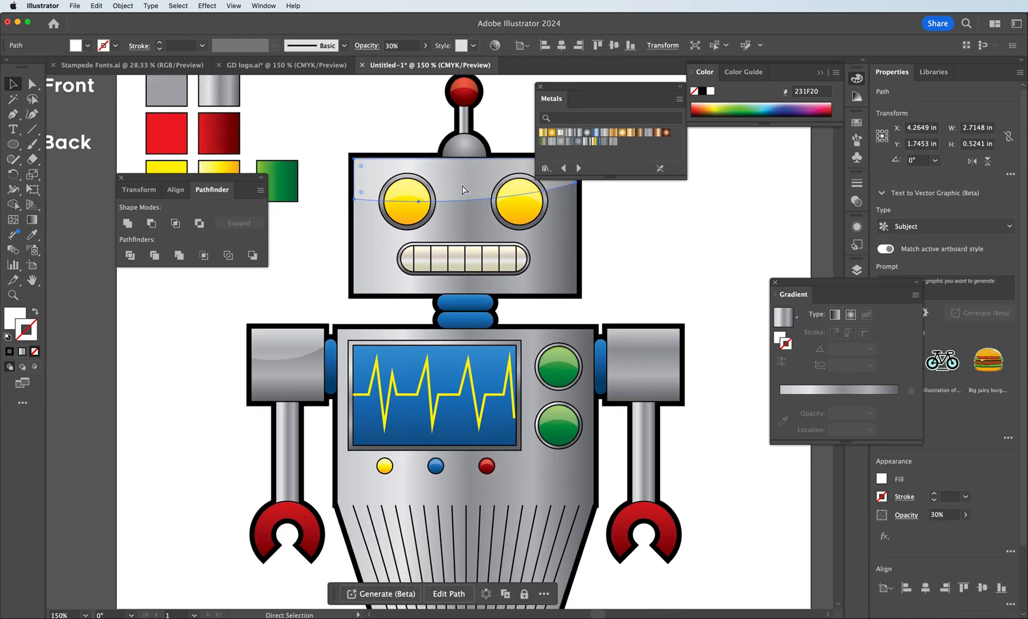
{"action": "left_click_drag", "start_coordinate": [464, 189], "coordinate": [452, 366]}
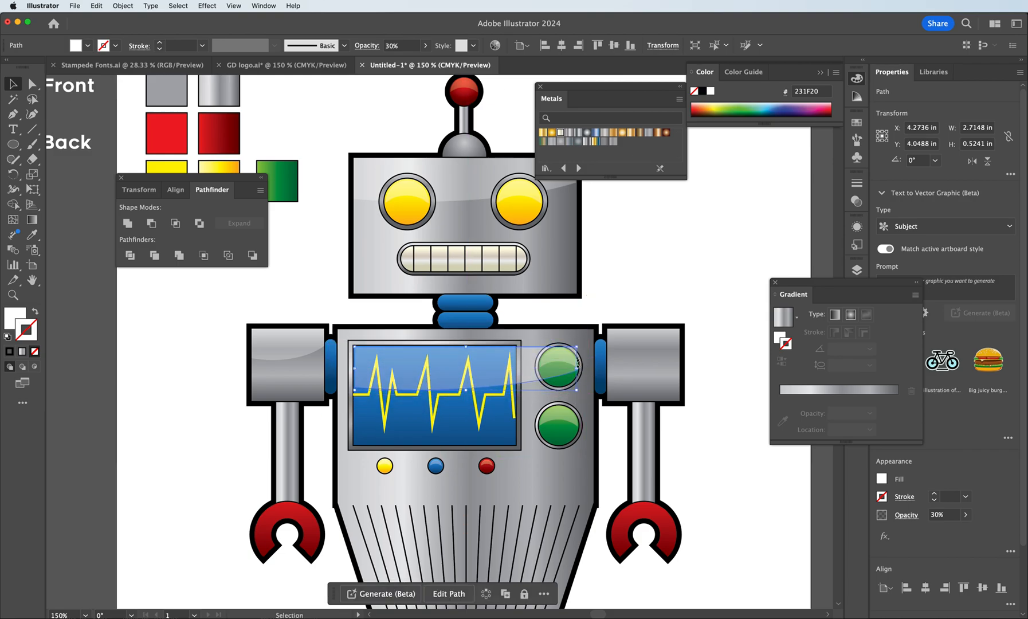
{"action": "left_click_drag", "start_coordinate": [577, 368], "coordinate": [515, 373]}
{"action": "key", "text": "a"}
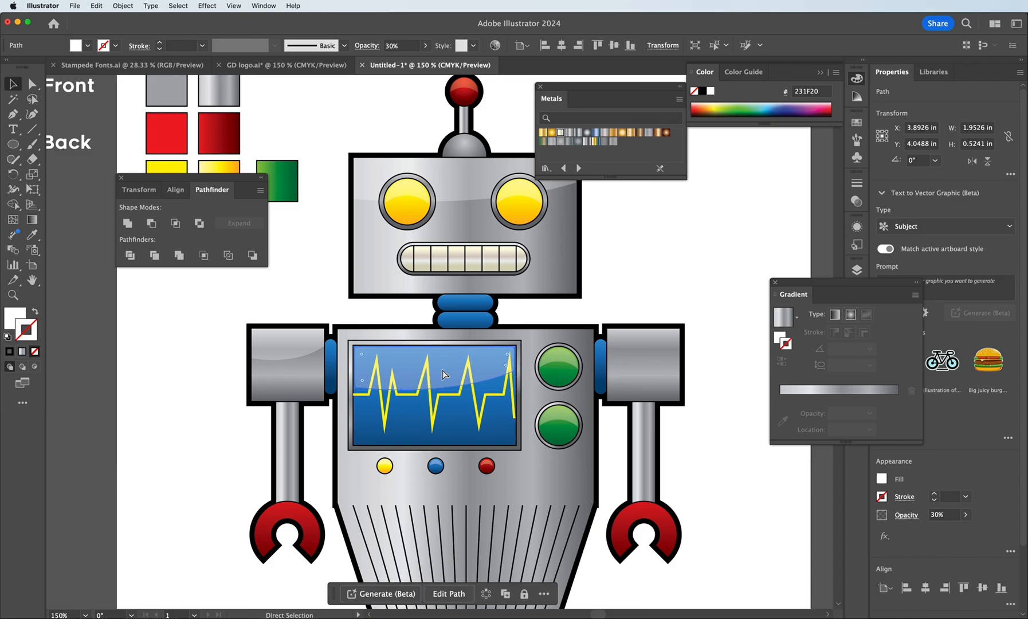
Increase the heartbeat screen highlight's height to about 0.71 in, keeping its upper edge in place
{"action": "key", "text": "v"}
{"action": "left_click_drag", "start_coordinate": [435, 391], "coordinate": [435, 410]}
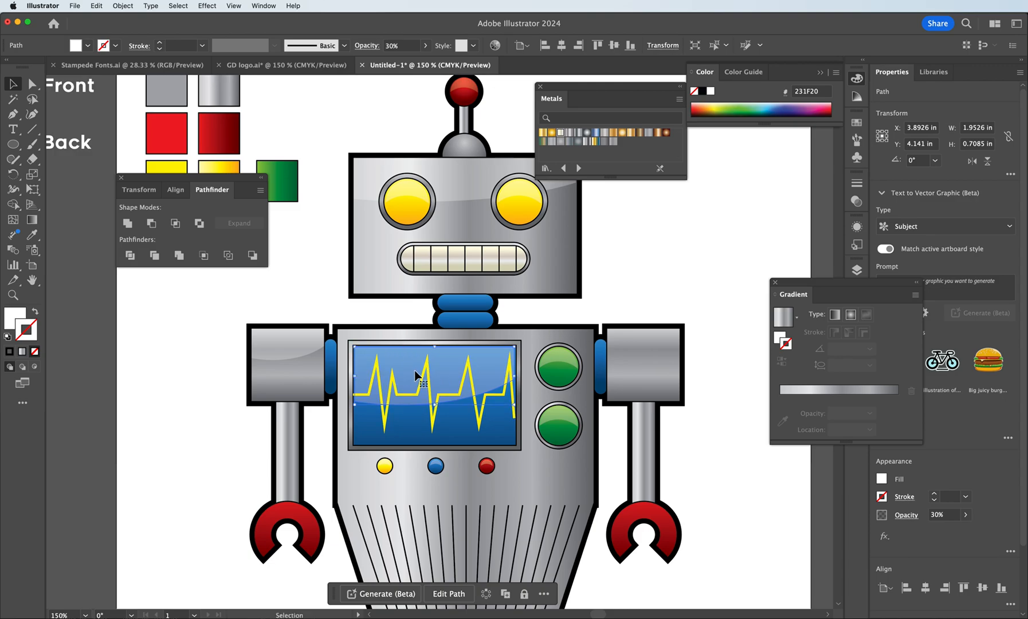
Duplicate the gloss highlight from one shoulder block onto the opposite shoulder block, aligned to its inner edges
{"action": "left_click", "coordinate": [265, 356]}
{"action": "left_click_drag", "start_coordinate": [267, 356], "coordinate": [624, 342]}
{"action": "left_click", "coordinate": [608, 280]}
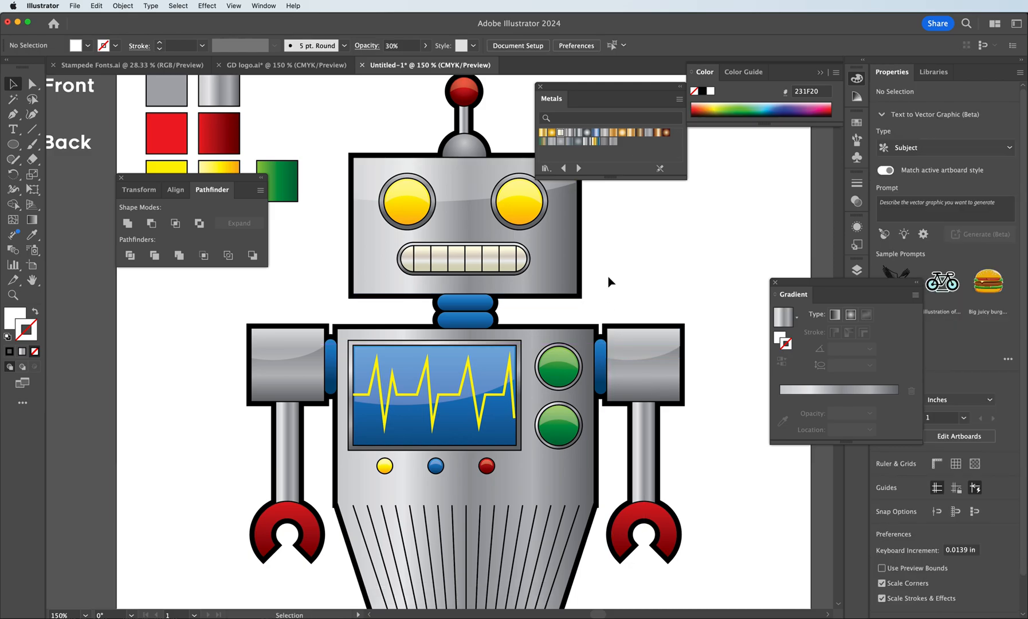
Duplicate the shoulder highlight onto the upper torso and enlarge the copy to about 3.12 × 1.11 in
{"action": "scroll", "coordinate": [609, 277], "scroll_direction": "down", "scroll_amount": 5}
{"action": "key", "text": "super+minus"}
{"action": "key", "text": "super+minus"}
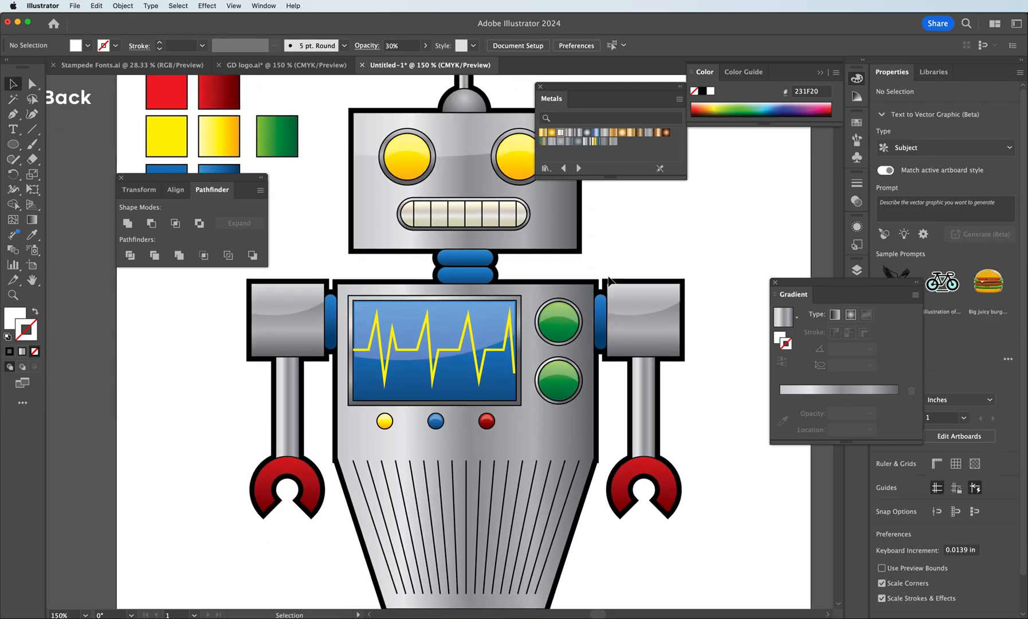
{"action": "key", "text": "super+1"}
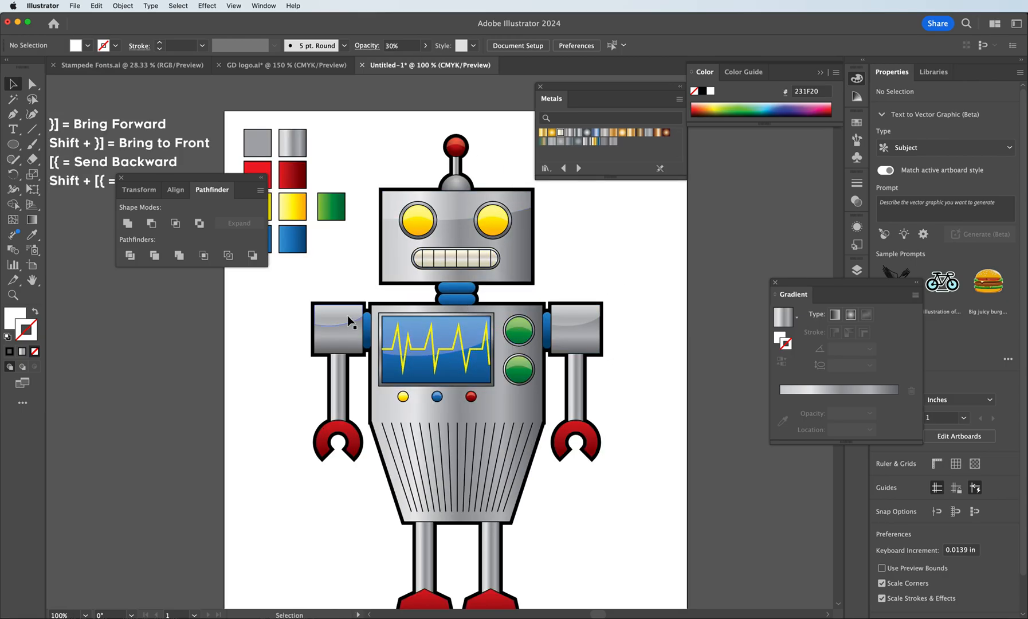
{"action": "left_click", "coordinate": [322, 320]}
{"action": "left_click_drag", "start_coordinate": [324, 321], "coordinate": [543, 368]}
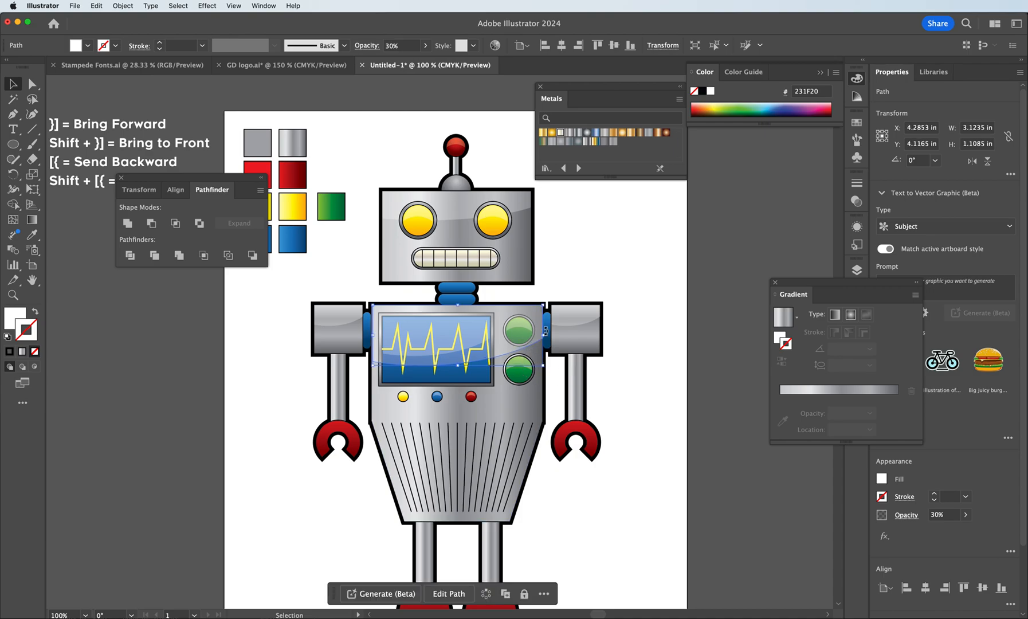
Send the torso highlight backward behind the heartbeat screen and the green buttons, in front of the body
{"action": "key", "text": "a"}
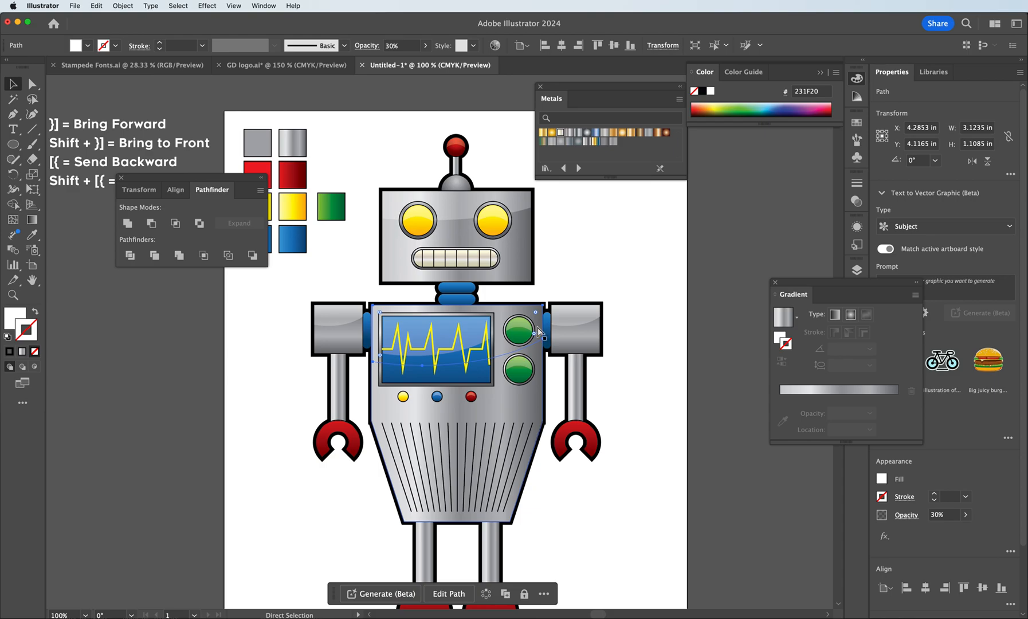
{"action": "key", "text": "v"}
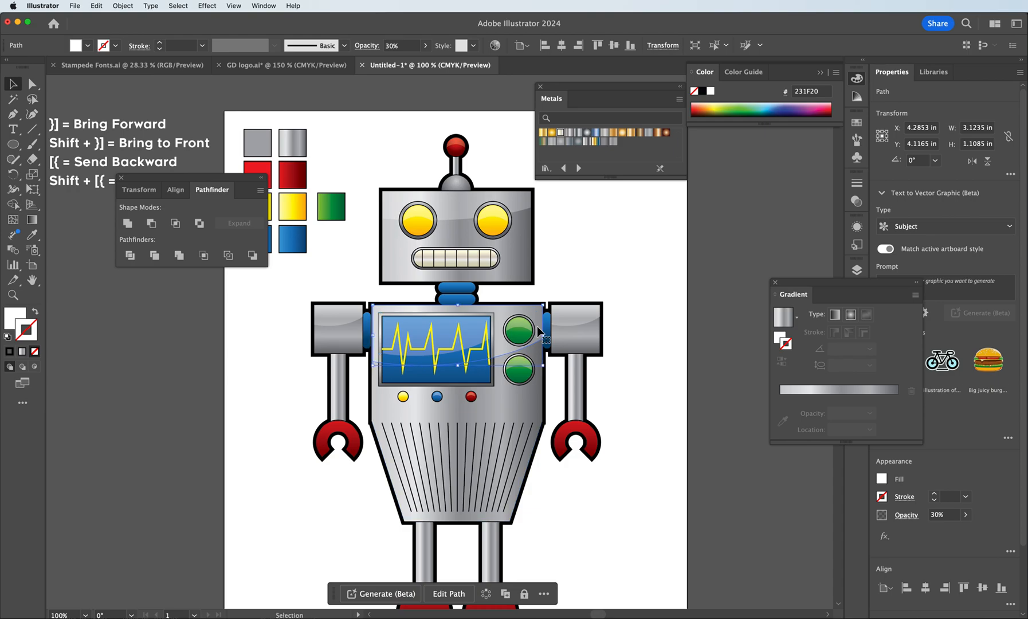
{"action": "left_click", "coordinate": [594, 278]}
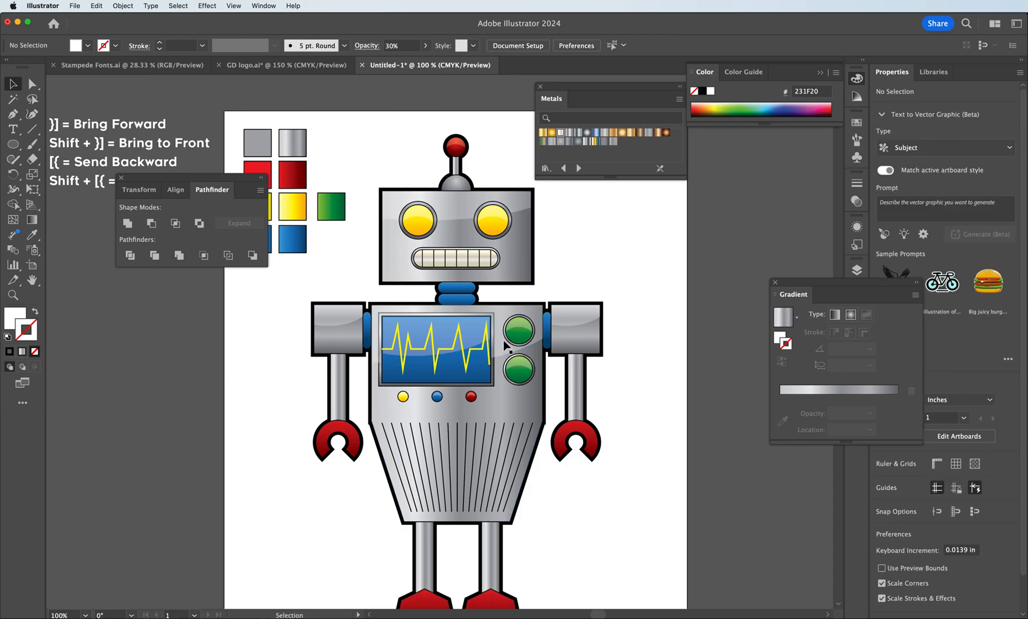
Fine-tune the torso highlight's edge so it fits just inside the body outline
{"action": "left_click", "coordinate": [496, 376]}
{"action": "key", "text": "a"}
{"action": "key", "text": "v"}
{"action": "left_click", "coordinate": [570, 261]}
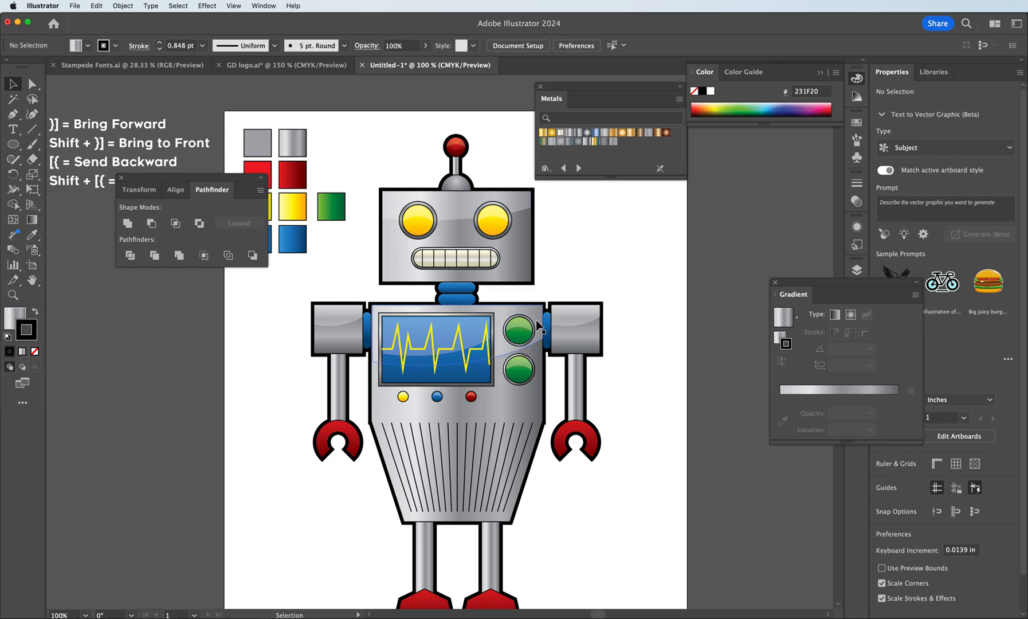
{"action": "key", "text": "super+equal"}
{"action": "left_click", "coordinate": [634, 292]}
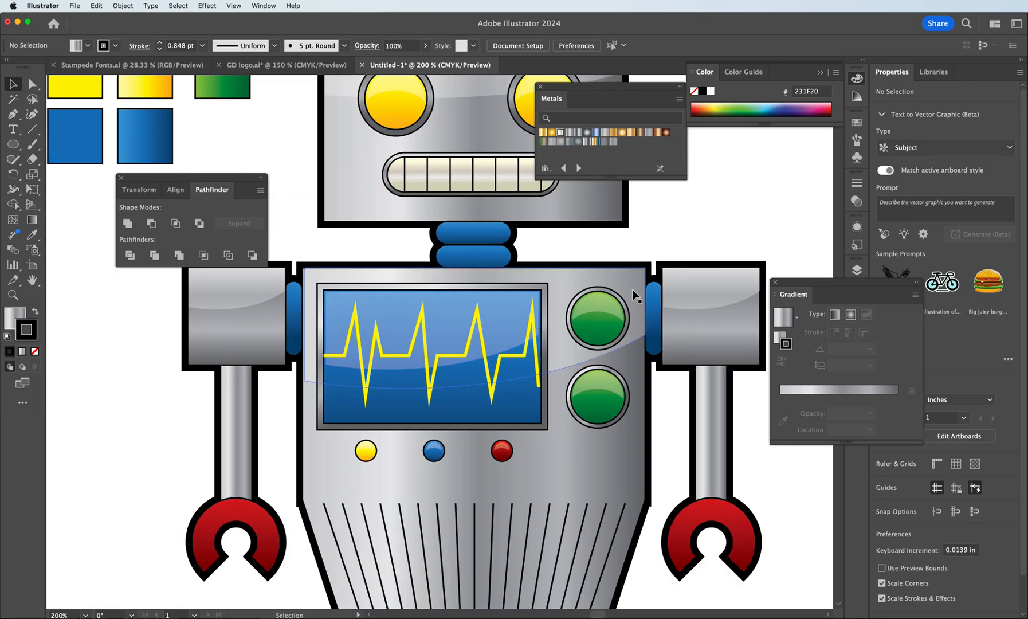
{"action": "left_click_drag", "start_coordinate": [645, 331], "coordinate": [644, 331]}
{"action": "left_click_drag", "start_coordinate": [632, 290], "coordinate": [633, 293]}
{"action": "left_click", "coordinate": [701, 220]}
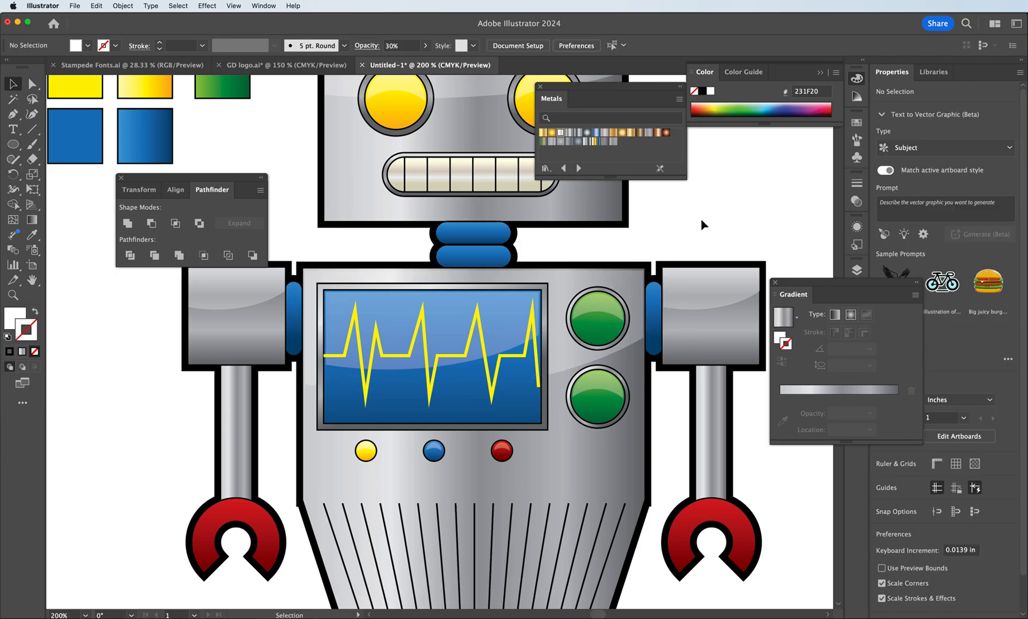
{"action": "key", "text": "super+0"}
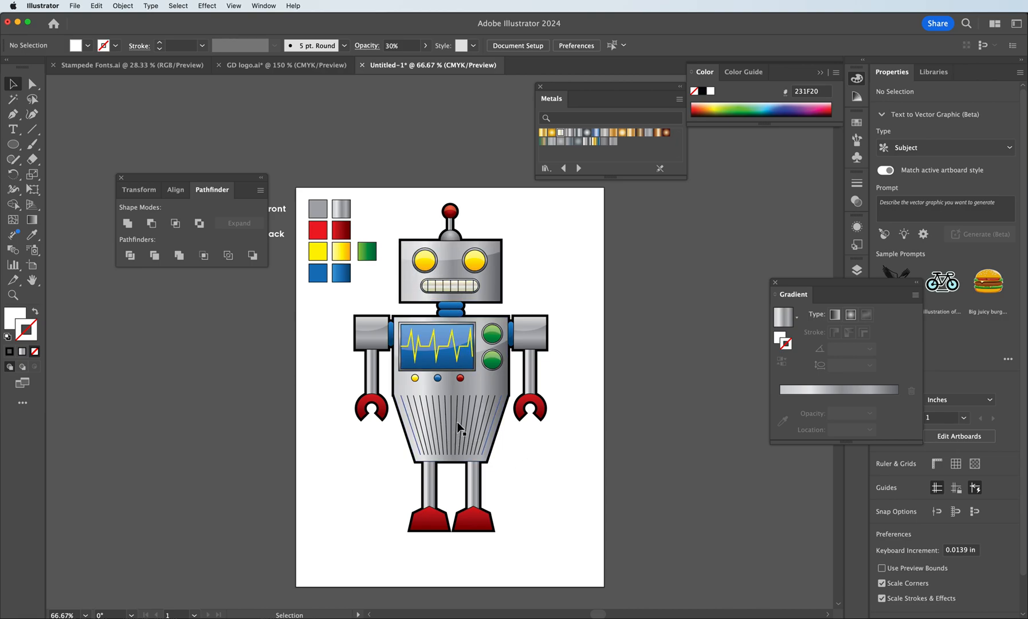
Draw a circle about 4.52 in across with the Ellipse tool beside the robot, overlapping the artboard's edge
{"action": "left_click", "coordinate": [13, 145]}
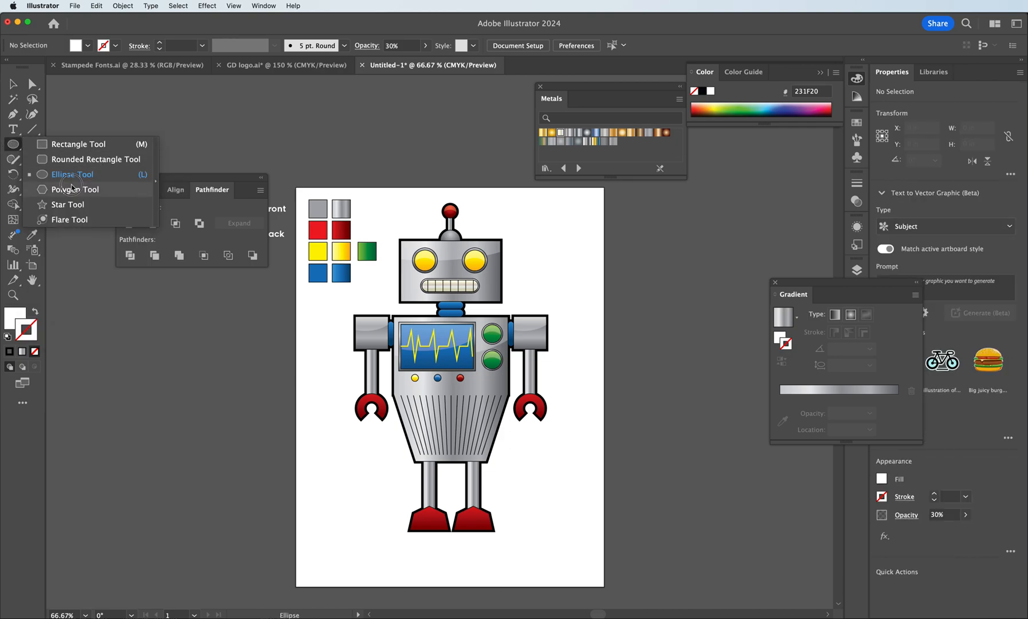
{"action": "left_click", "coordinate": [75, 175]}
{"action": "left_click_drag", "start_coordinate": [182, 377], "coordinate": [335, 542]}
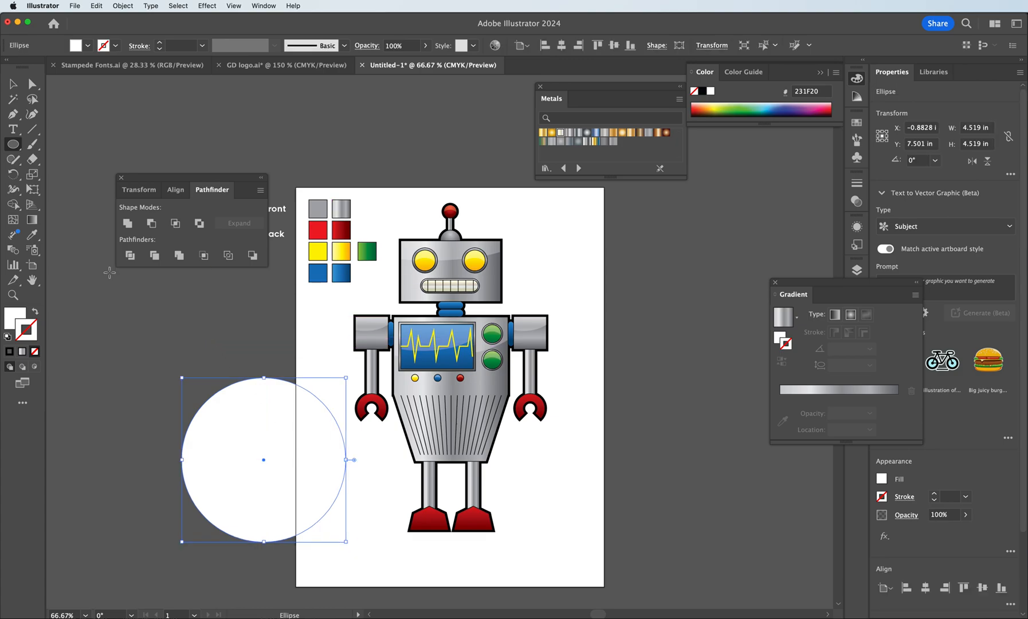
Reset the circle to the default white fill and 1 pt black stroke, and set its stroke to None
{"action": "left_click", "coordinate": [12, 322]}
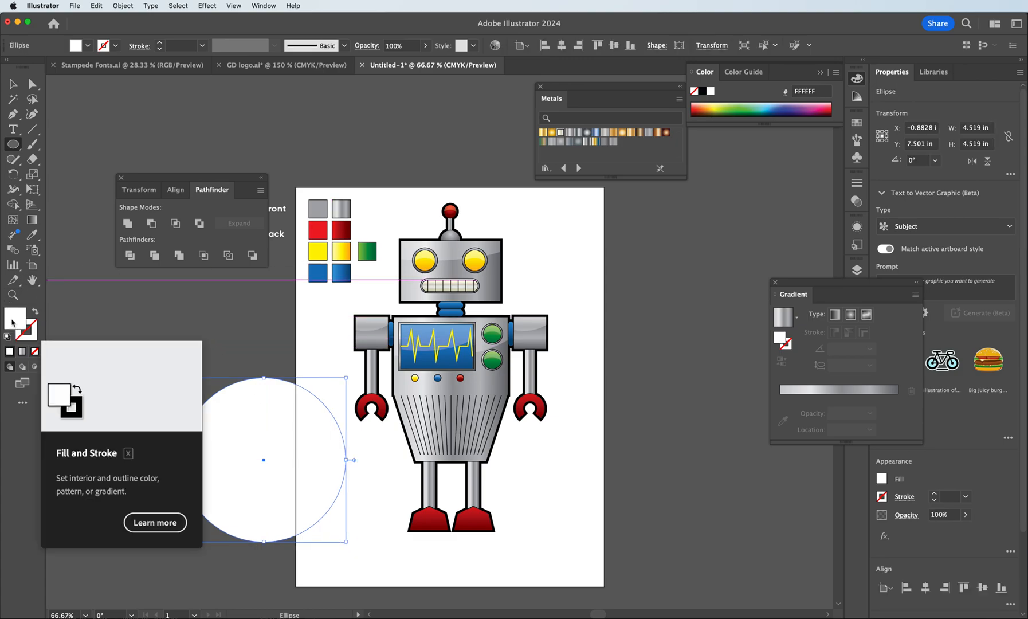
{"action": "left_click", "coordinate": [7, 337]}
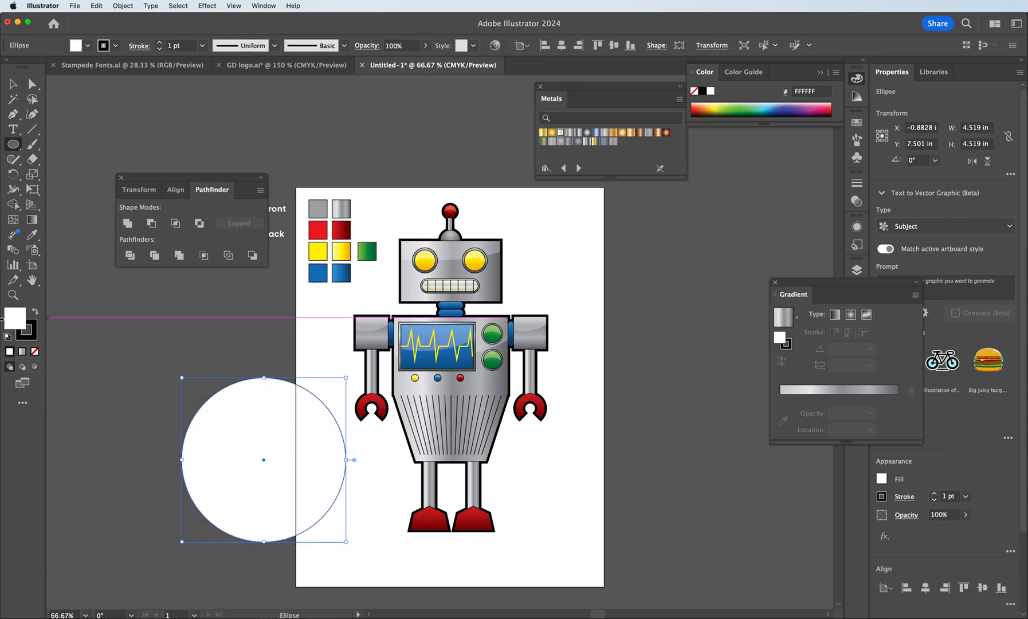
{"action": "left_click", "coordinate": [33, 332]}
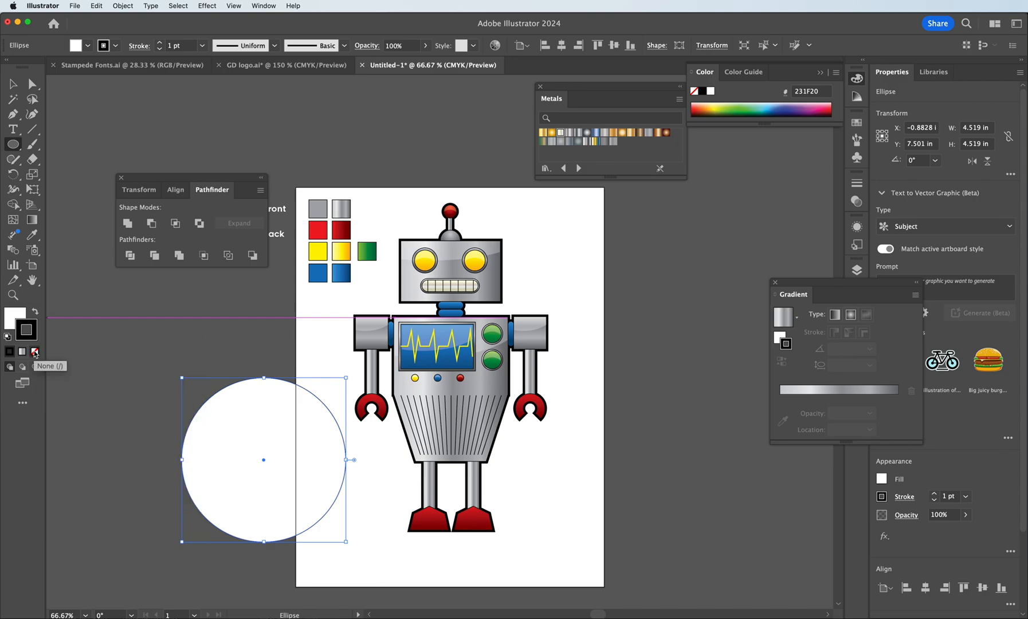
{"action": "left_click", "coordinate": [116, 47]}
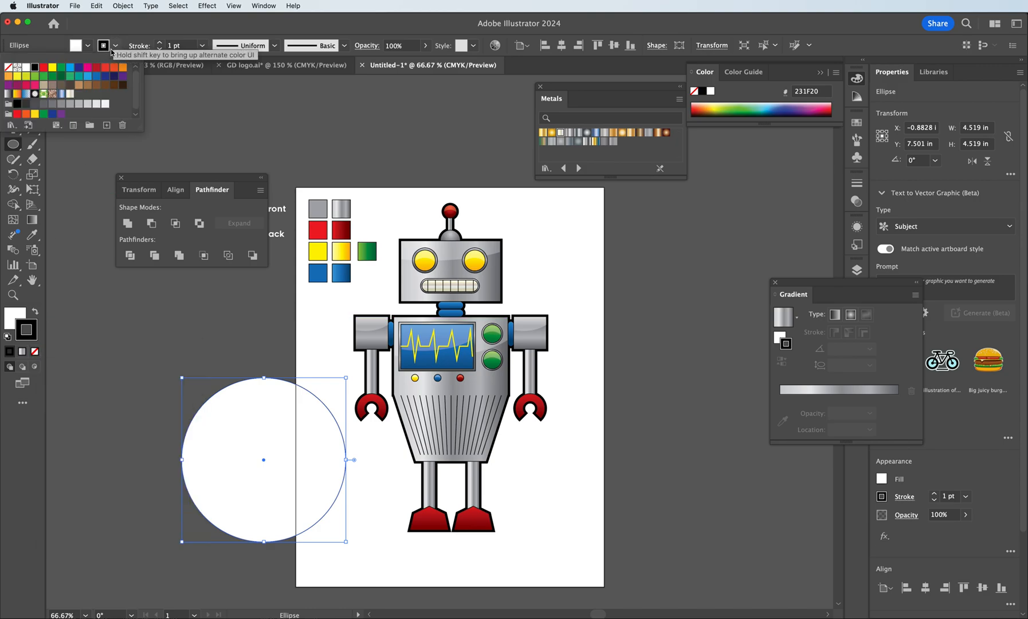
{"action": "left_click", "coordinate": [8, 67]}
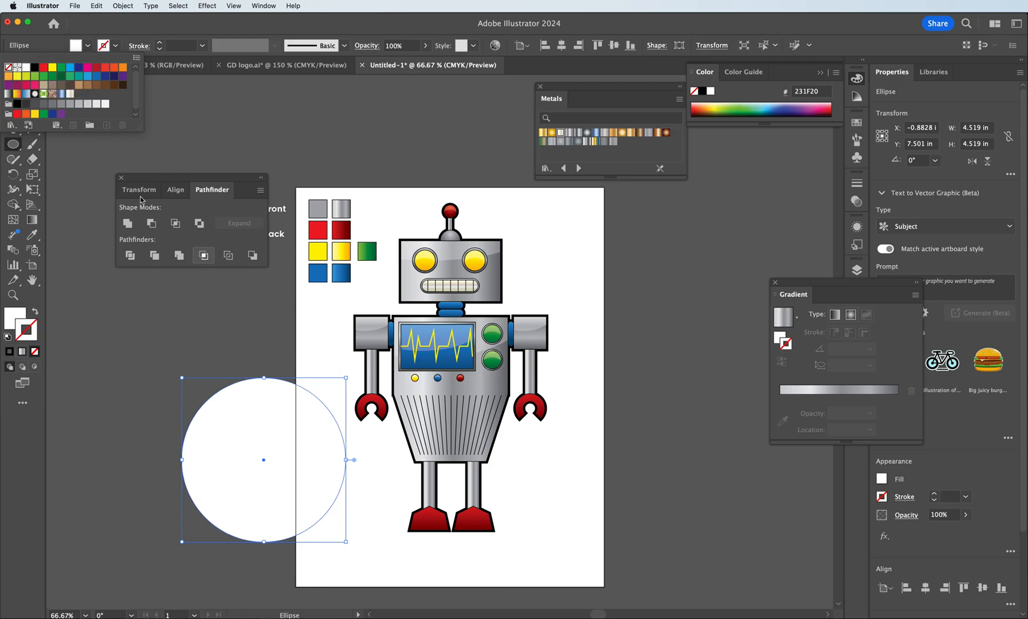
{"action": "left_click", "coordinate": [87, 28]}
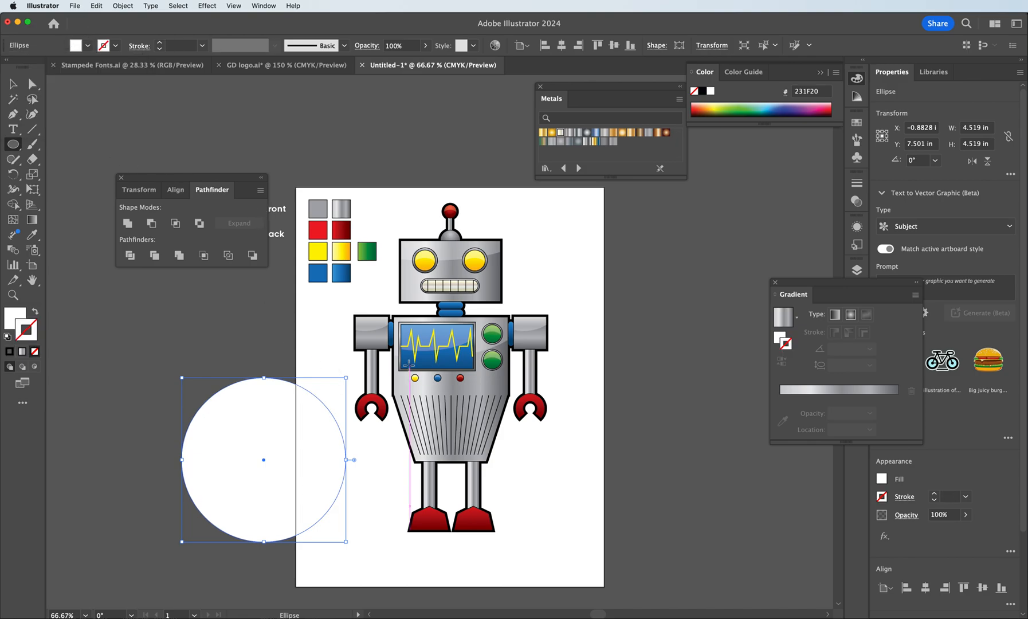
Fill the circle with the Super Soft Black Vignette gradient preset, moving the Gradient panel closer to the artwork
{"action": "left_click", "coordinate": [13, 84]}
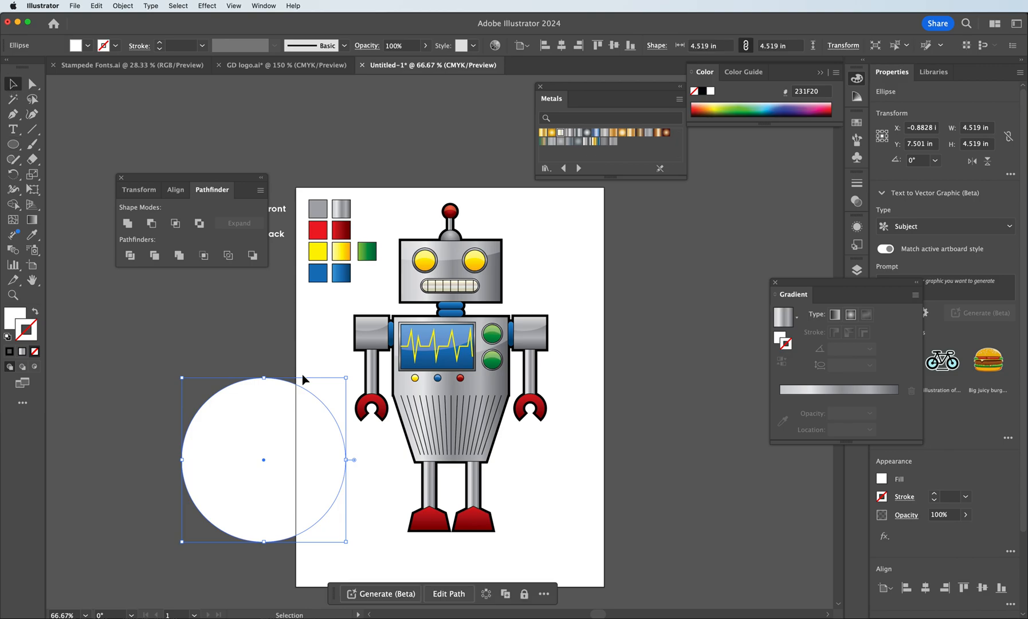
{"action": "left_click_drag", "start_coordinate": [796, 283], "coordinate": [685, 200]}
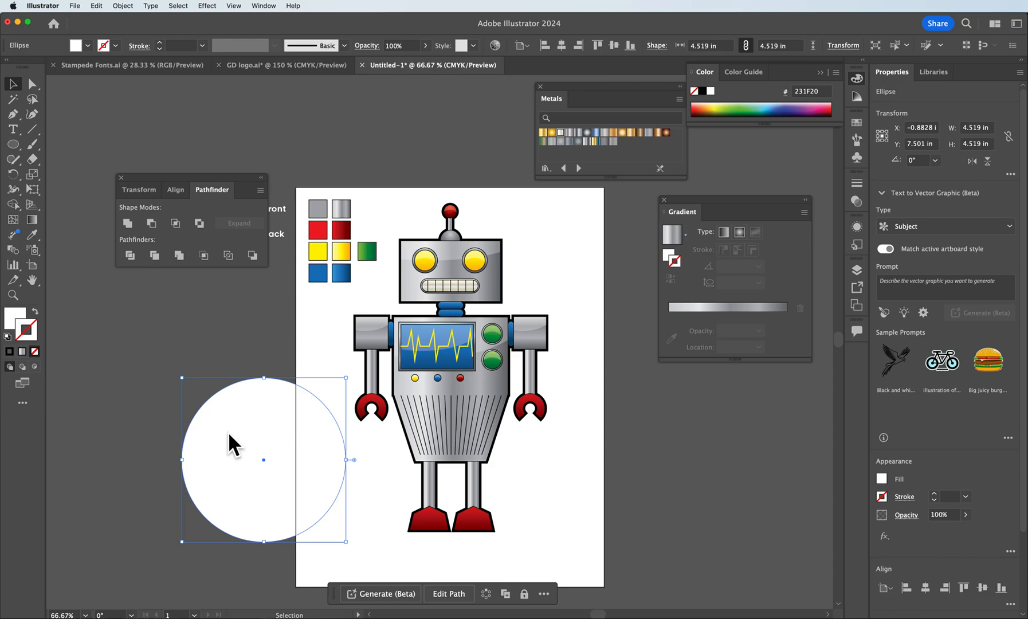
{"action": "left_click", "coordinate": [11, 320]}
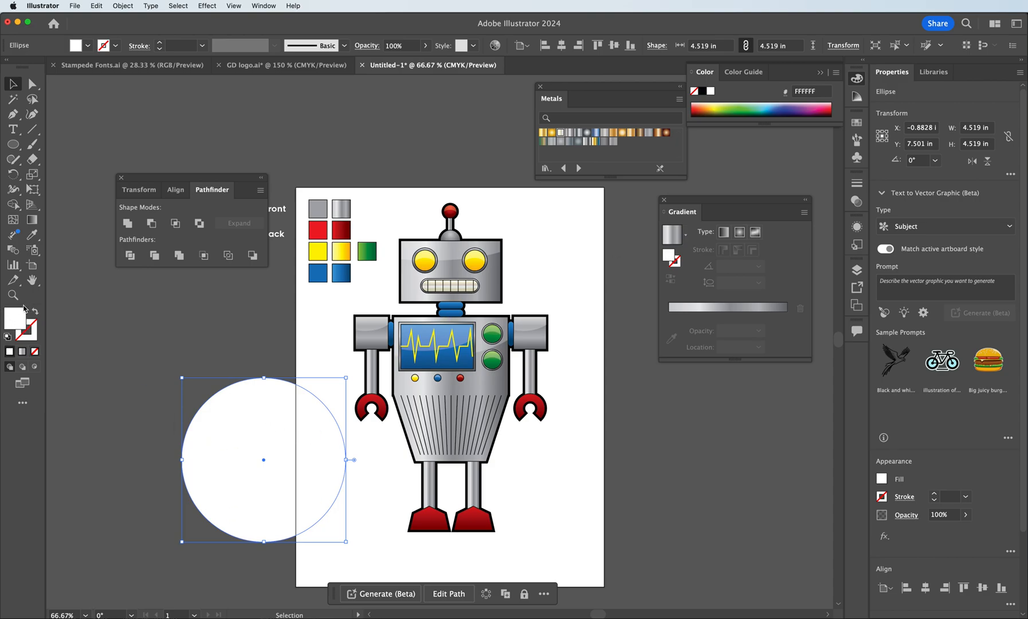
{"action": "left_click", "coordinate": [20, 325]}
{"action": "left_click", "coordinate": [13, 314]}
{"action": "left_click", "coordinate": [686, 236]}
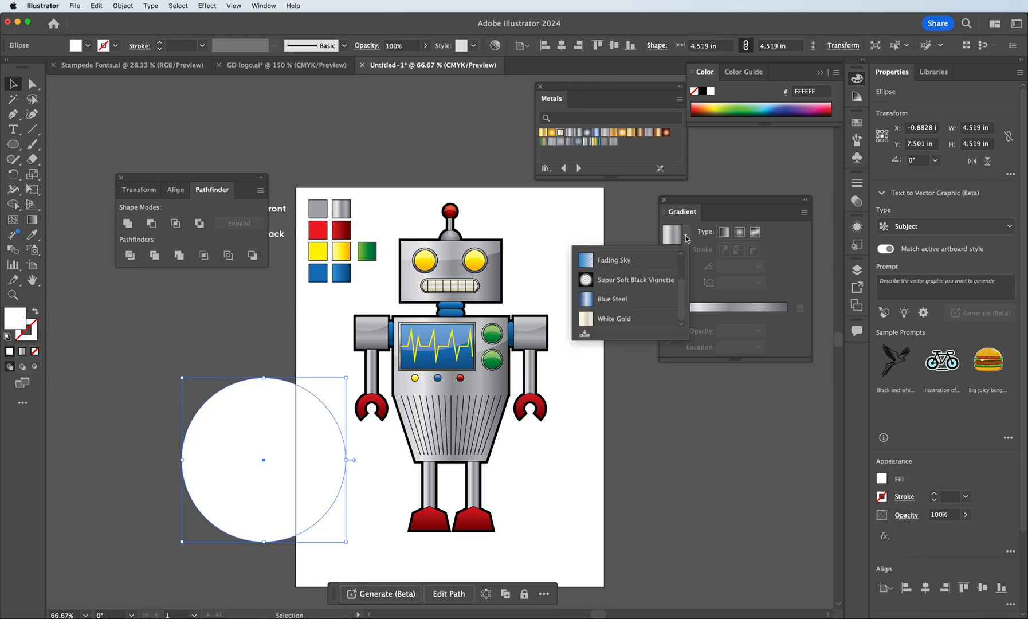
{"action": "scroll", "coordinate": [649, 284], "scroll_direction": "up", "scroll_amount": 1}
{"action": "scroll", "coordinate": [650, 285], "scroll_direction": "down", "scroll_amount": 1}
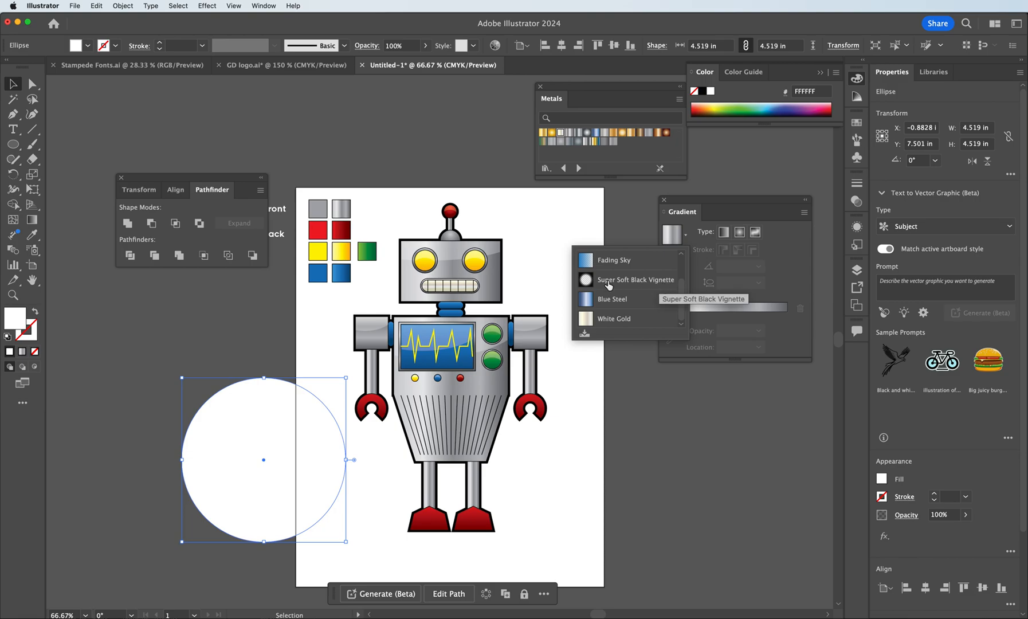
{"action": "mouse_move", "coordinate": [681, 287]}
{"action": "left_mouse_down"}
{"action": "mouse_move", "coordinate": [680, 252]}
{"action": "mouse_move", "coordinate": [682, 290]}
{"action": "left_mouse_up"}
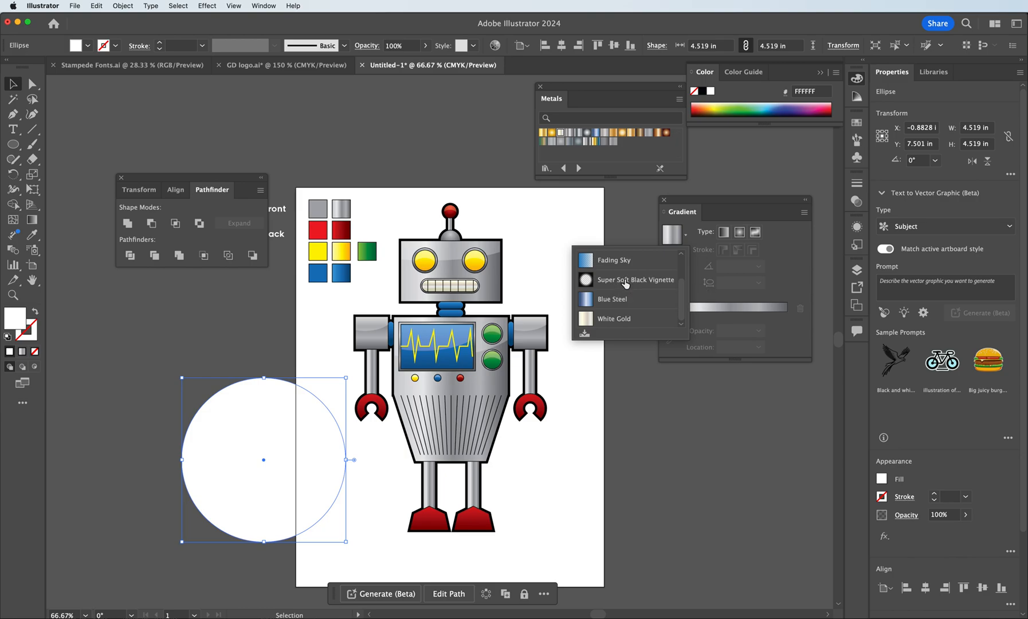
{"action": "left_click", "coordinate": [628, 284]}
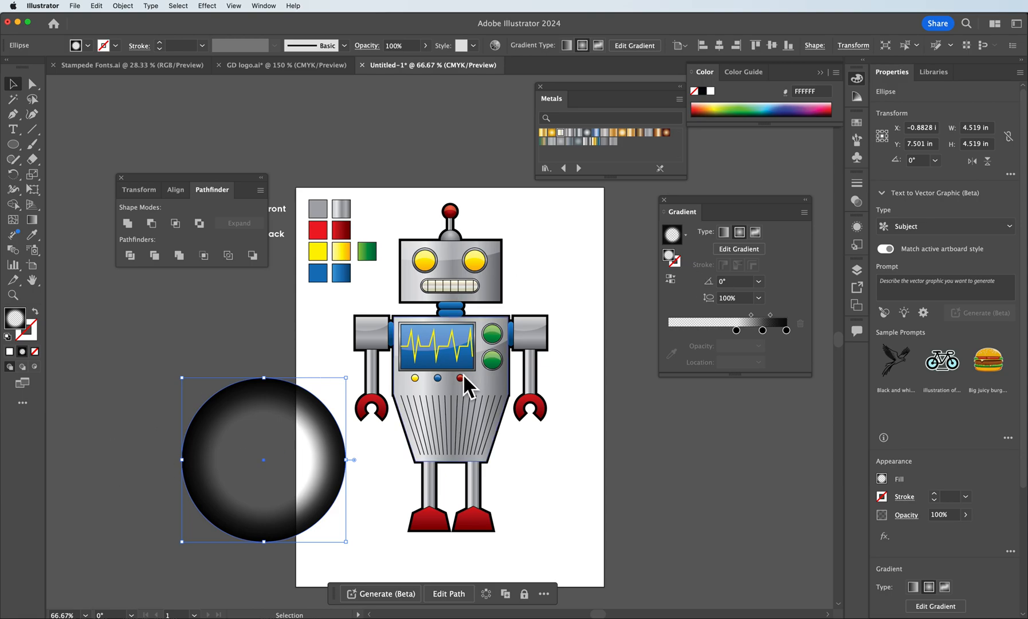
Reverse the circle's radial gradient and move its transparent stop to 100% and its 65% opacity stop to about 51%
{"action": "left_click", "coordinate": [670, 282]}
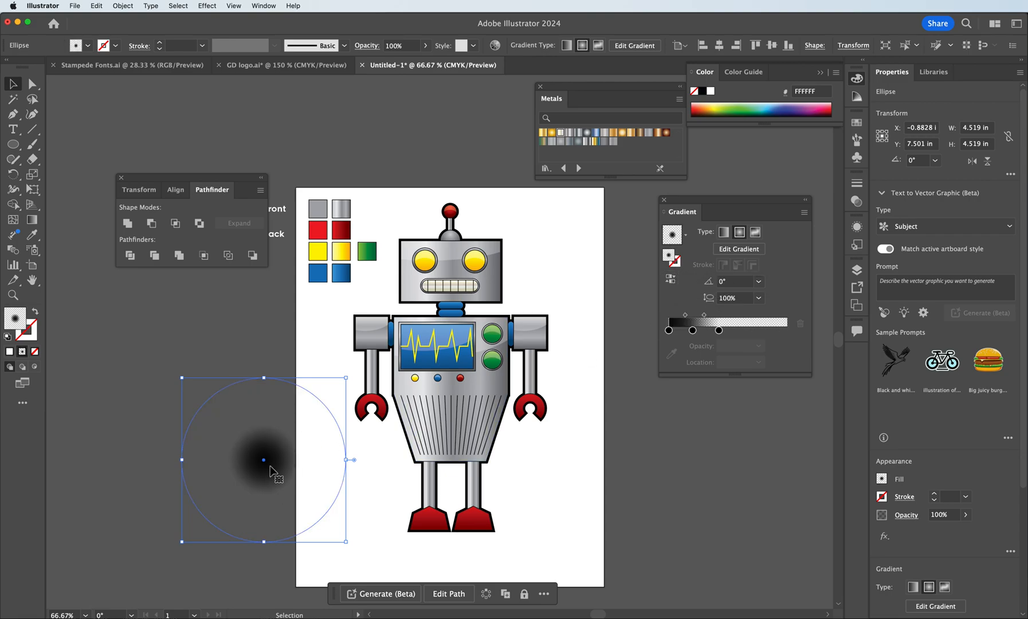
{"action": "left_click_drag", "start_coordinate": [719, 330], "coordinate": [787, 331]}
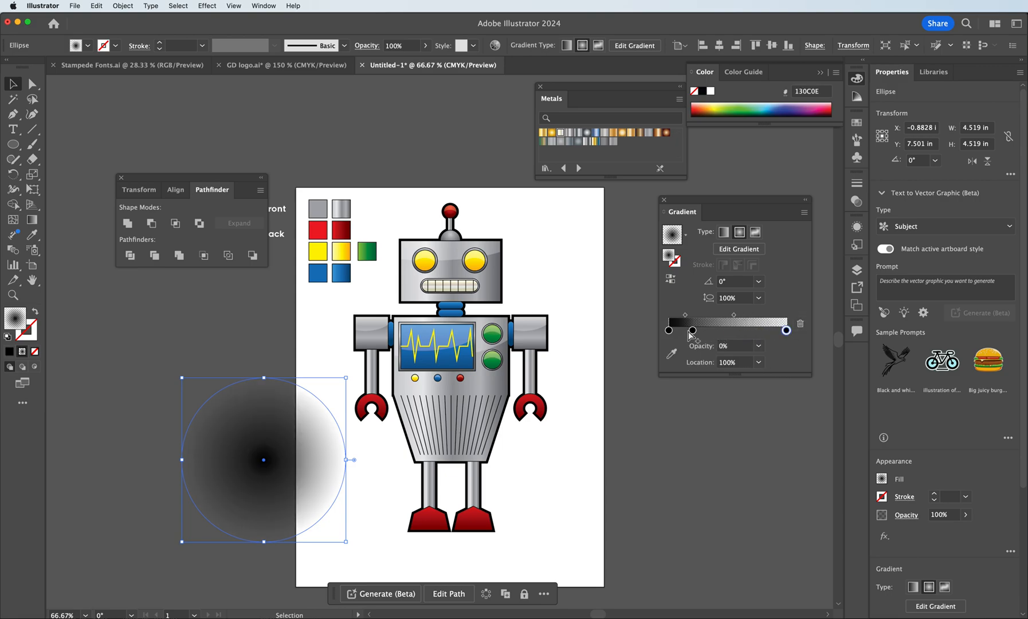
{"action": "left_click_drag", "start_coordinate": [693, 330], "coordinate": [730, 332]}
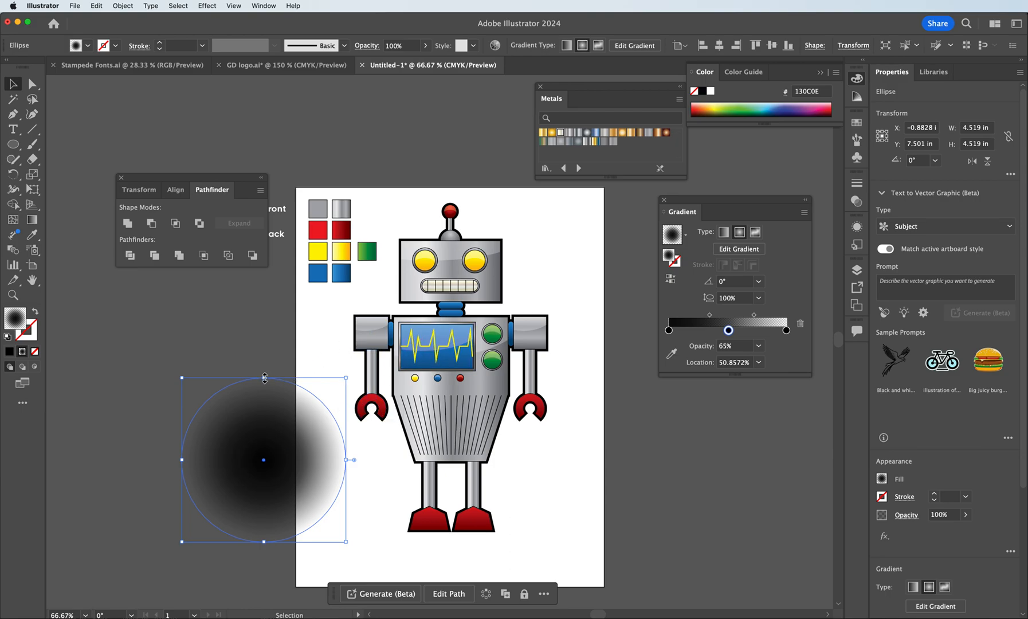
Flatten the gradient circle into a shadow about 0.82 in high under the robot's feet, and send it behind them
{"action": "left_click_drag", "start_coordinate": [264, 377], "coordinate": [422, 533]}
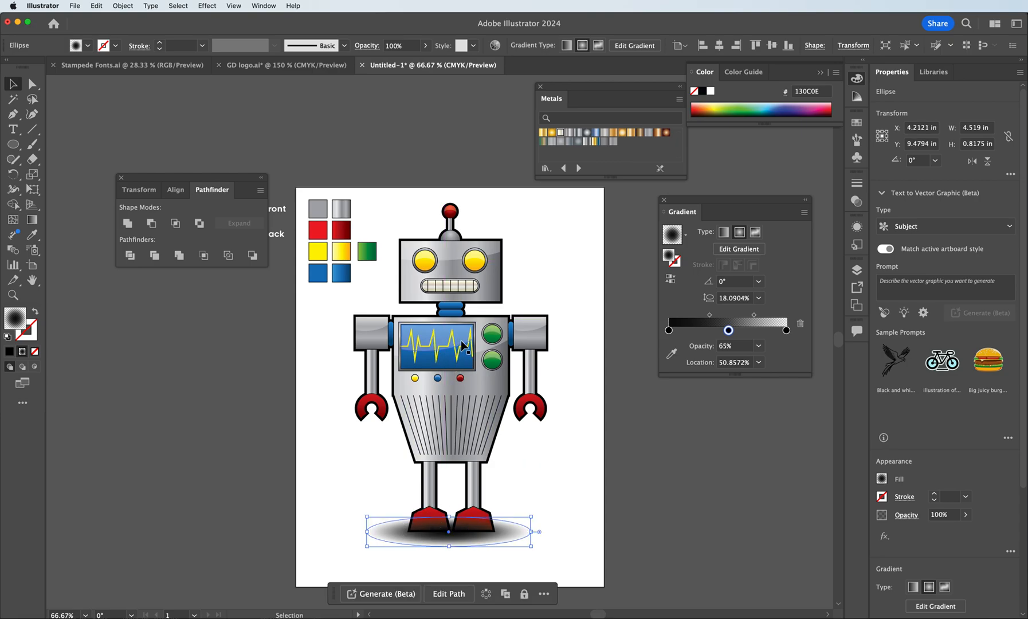
{"action": "key", "text": "a"}
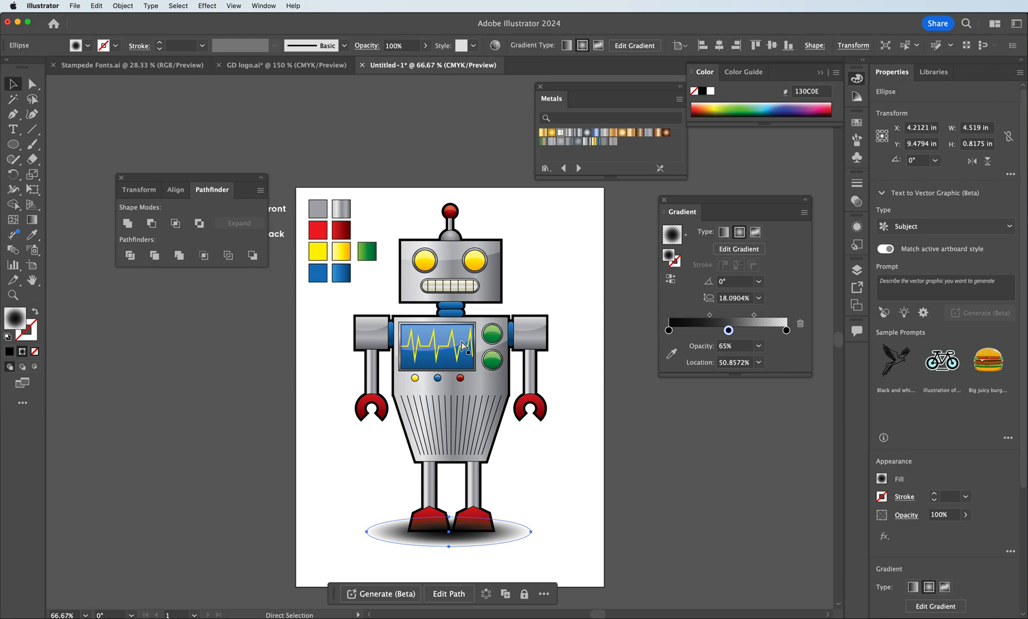
{"action": "key", "text": "v"}
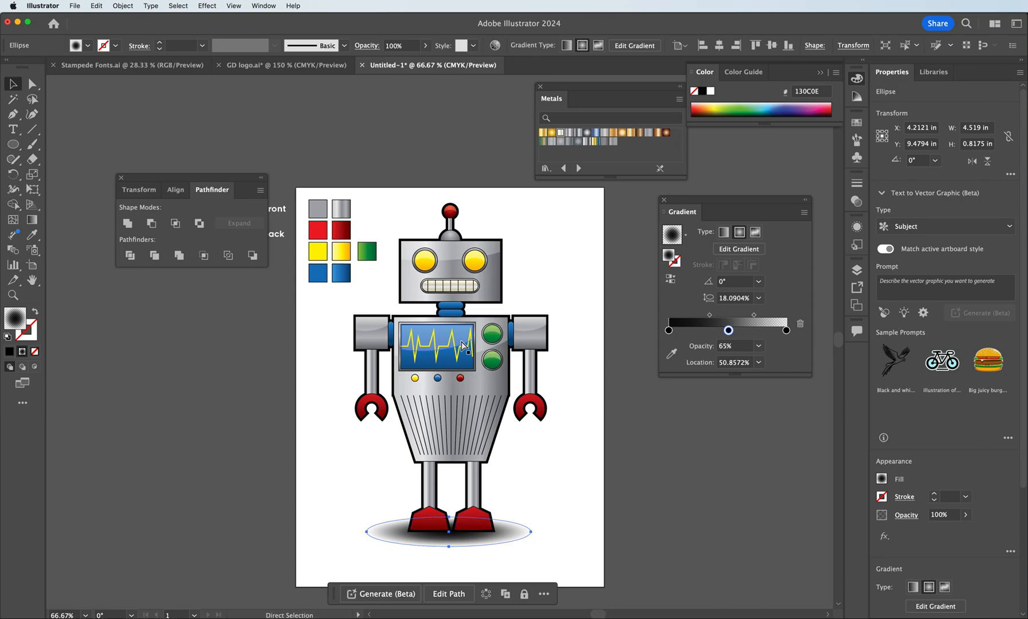
Shift the ground shadow slightly to about X 4.31 in, Y 9.43 in beneath the robot's feet
{"action": "left_click", "coordinate": [522, 493]}
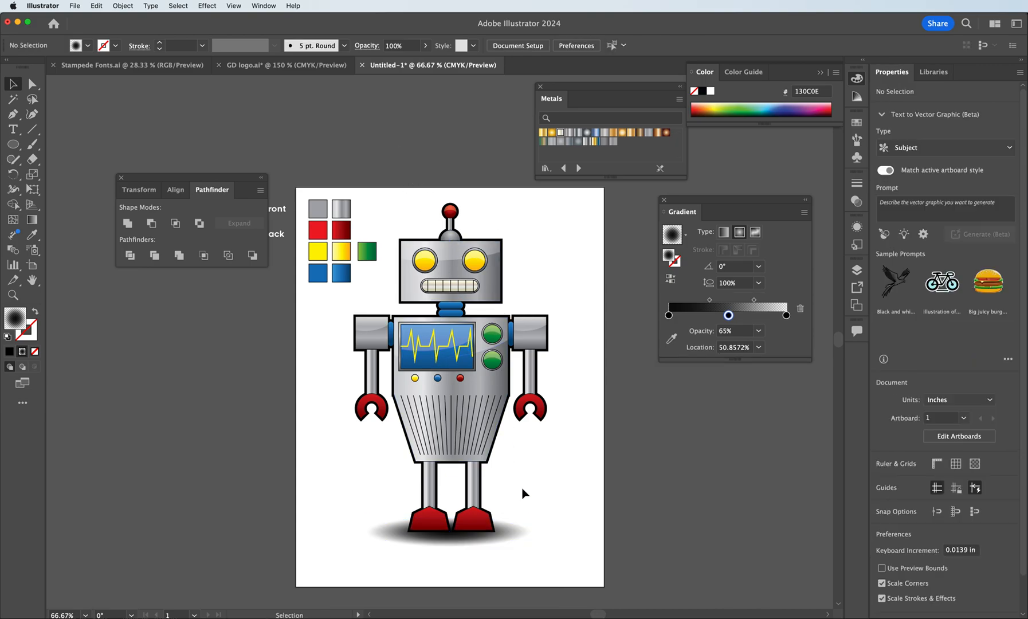
{"action": "left_click", "coordinate": [519, 533]}
{"action": "left_click", "coordinate": [388, 501]}
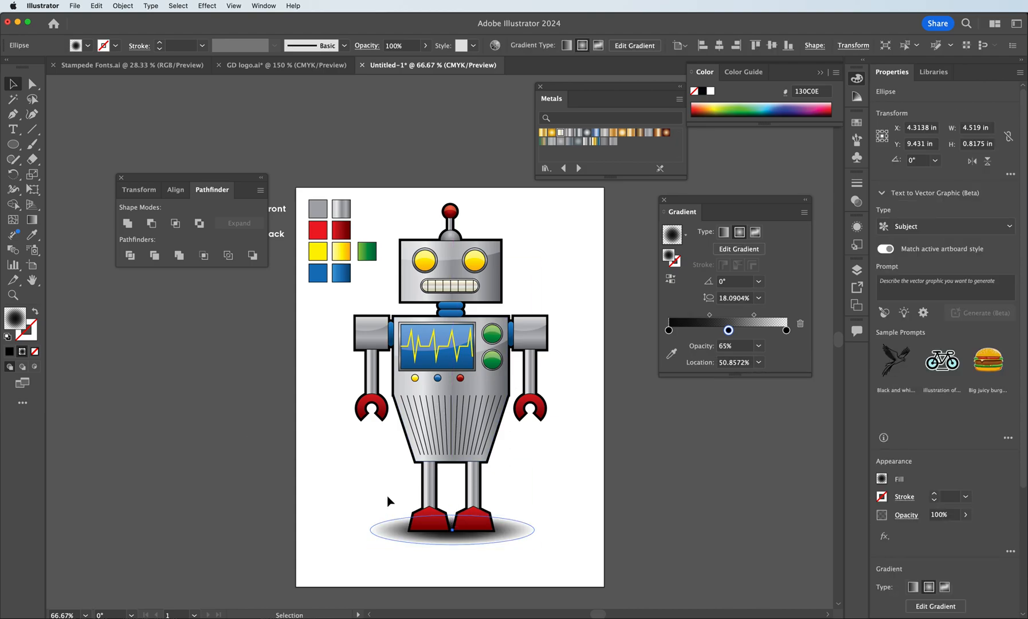
Lower the opacity of the gradient shadow beneath the robot's feet to 62% and deselect it
{"action": "left_click", "coordinate": [510, 537]}
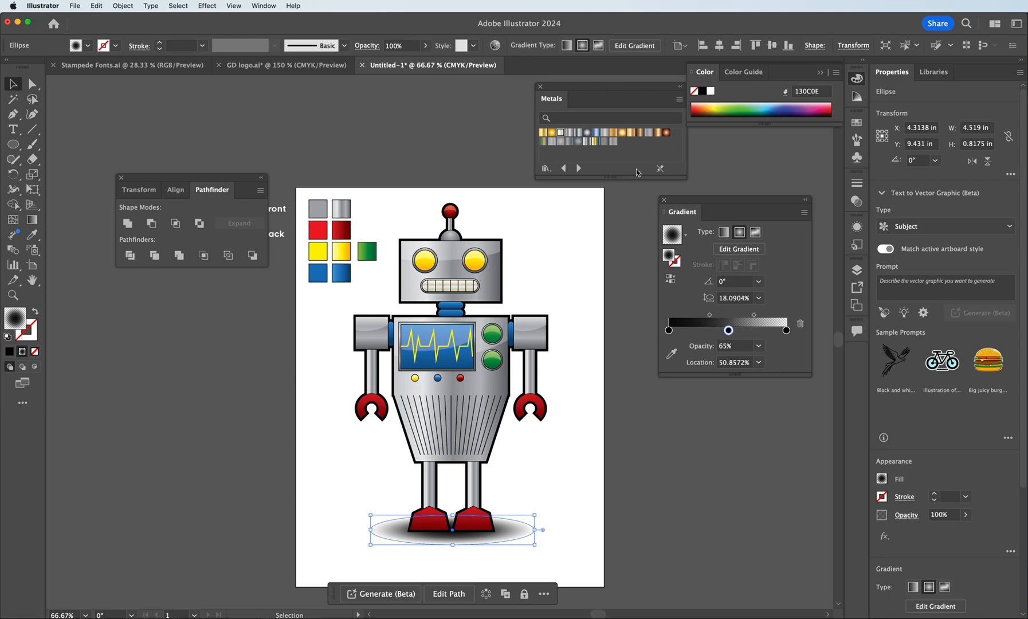
{"action": "left_click", "coordinate": [425, 45]}
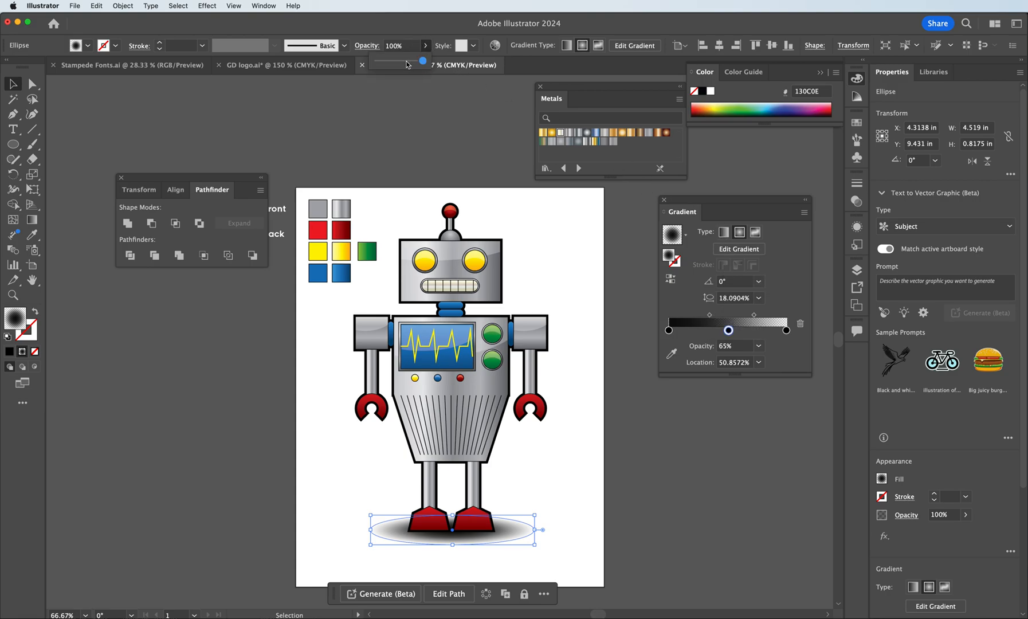
{"action": "left_click", "coordinate": [406, 61]}
{"action": "left_click", "coordinate": [414, 160]}
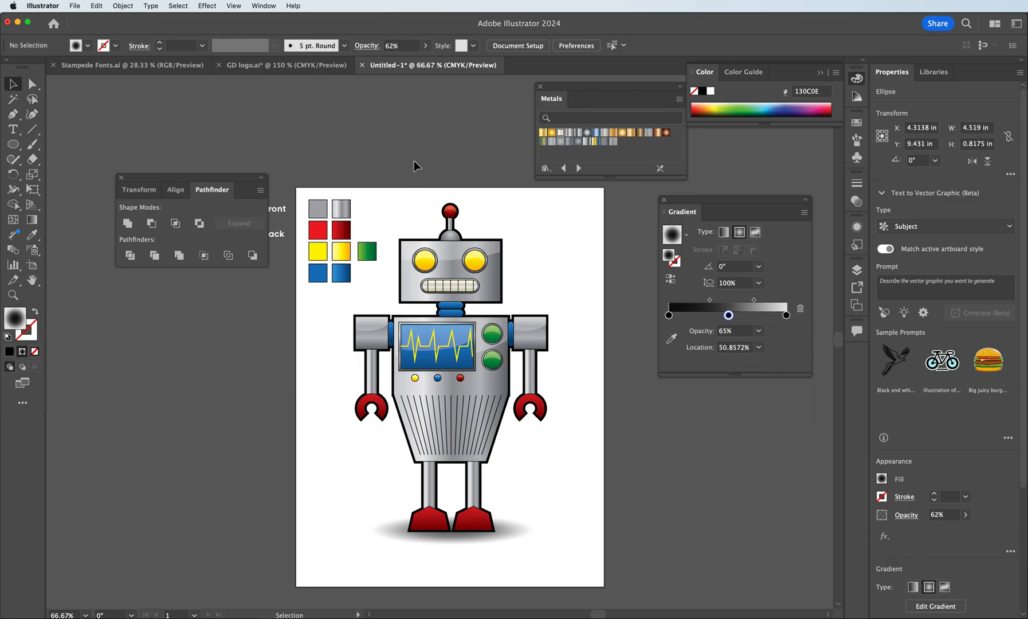
Move the Metals swatches and Pathfinder panels away from the artwork so the shortcut notes beside the artboard are uncovered
{"action": "scroll", "coordinate": [466, 127], "scroll_direction": "down", "scroll_amount": 3}
{"action": "scroll", "coordinate": [467, 130], "scroll_direction": "up", "scroll_amount": 3}
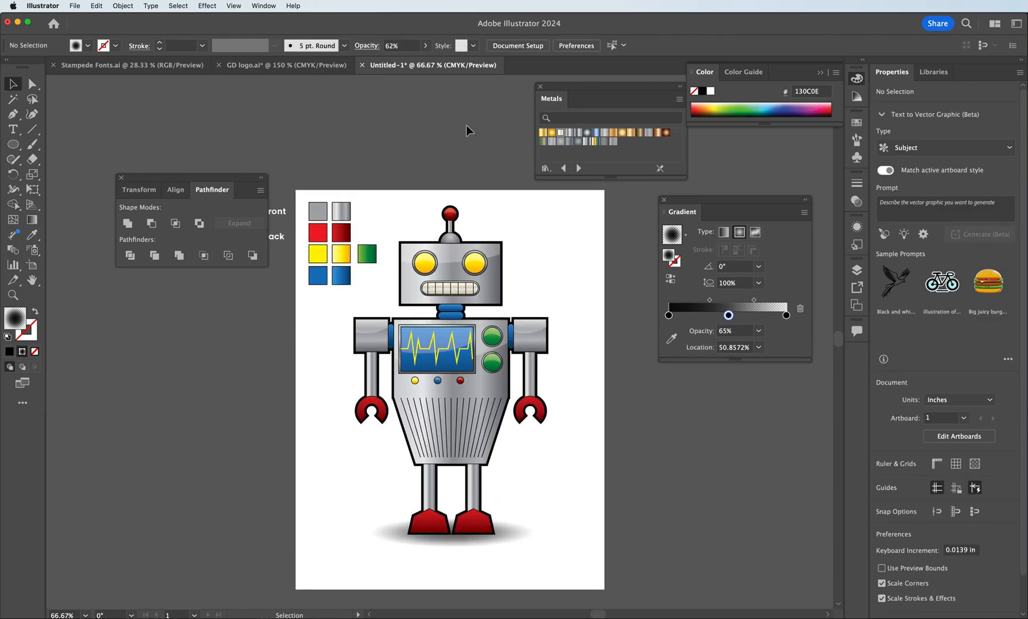
{"action": "left_click_drag", "start_coordinate": [577, 97], "coordinate": [757, 451]}
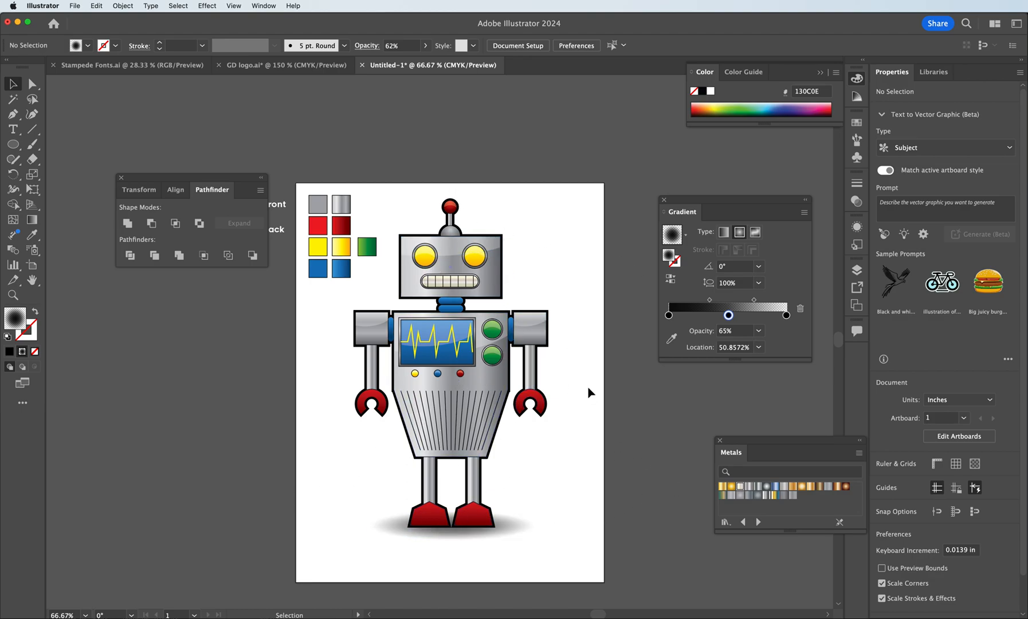
{"action": "left_click_drag", "start_coordinate": [224, 176], "coordinate": [242, 81]}
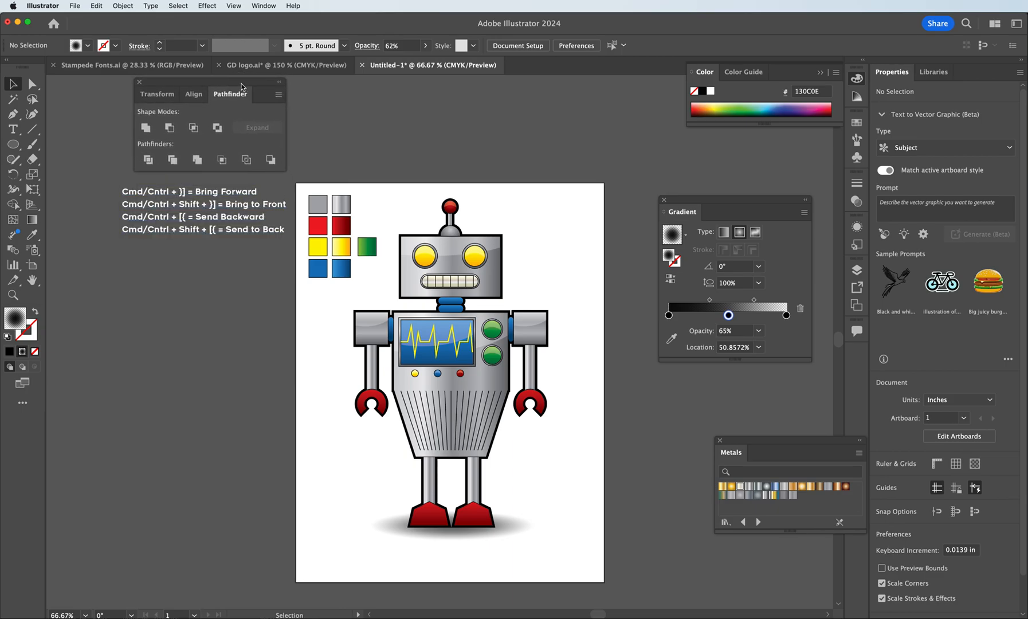
{"action": "scroll", "coordinate": [466, 194], "scroll_direction": "down", "scroll_amount": 1}
{"action": "scroll", "coordinate": [493, 277], "scroll_direction": "up", "scroll_amount": 3}
{"action": "scroll", "coordinate": [494, 279], "scroll_direction": "down", "scroll_amount": 4}
{"action": "scroll", "coordinate": [493, 277], "scroll_direction": "up", "scroll_amount": 1}
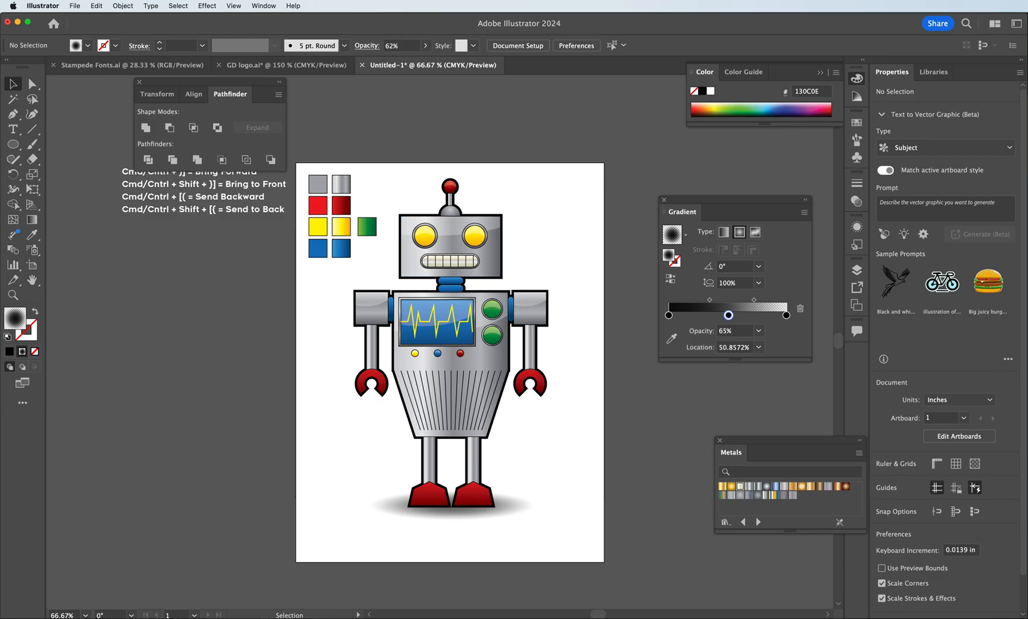